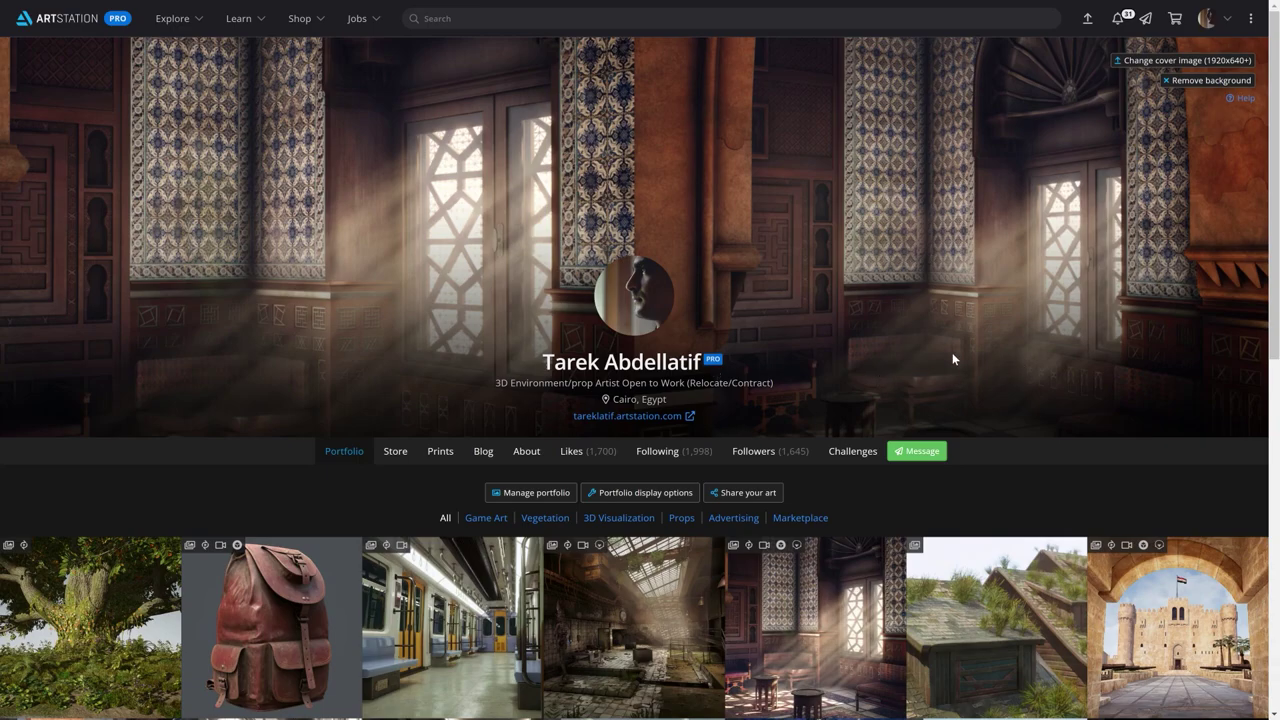
Autoscroll through the ArtStation environment-art portfolio, then scroll back to the top
middle_click(1059, 274)
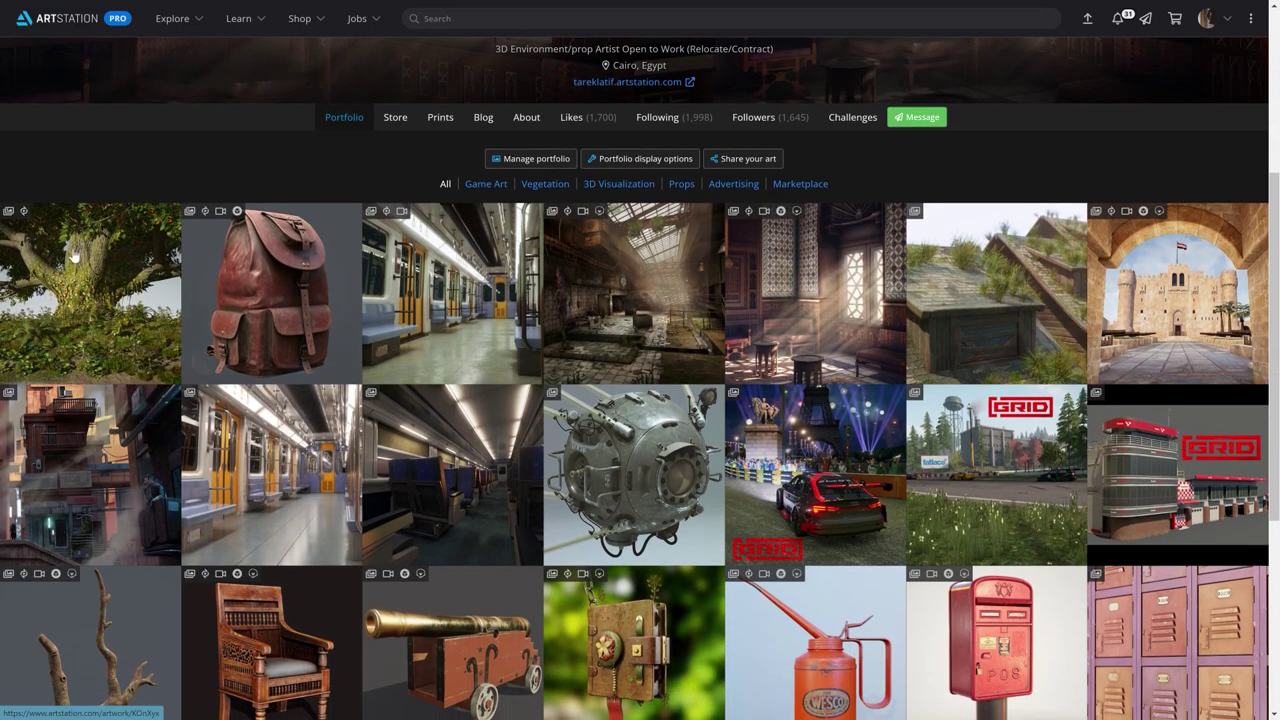
scroll(986, 270, up, 3)
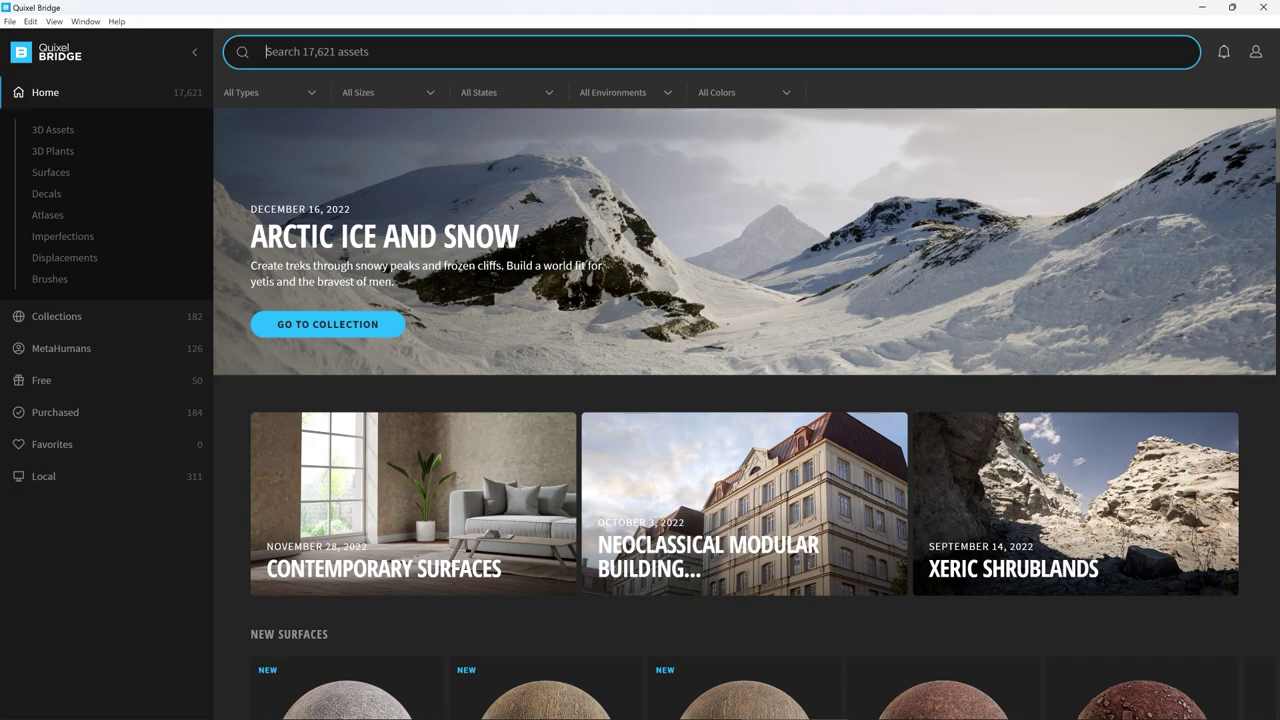
Browse the Quixel Bridge 3D Plants category
click(55, 155)
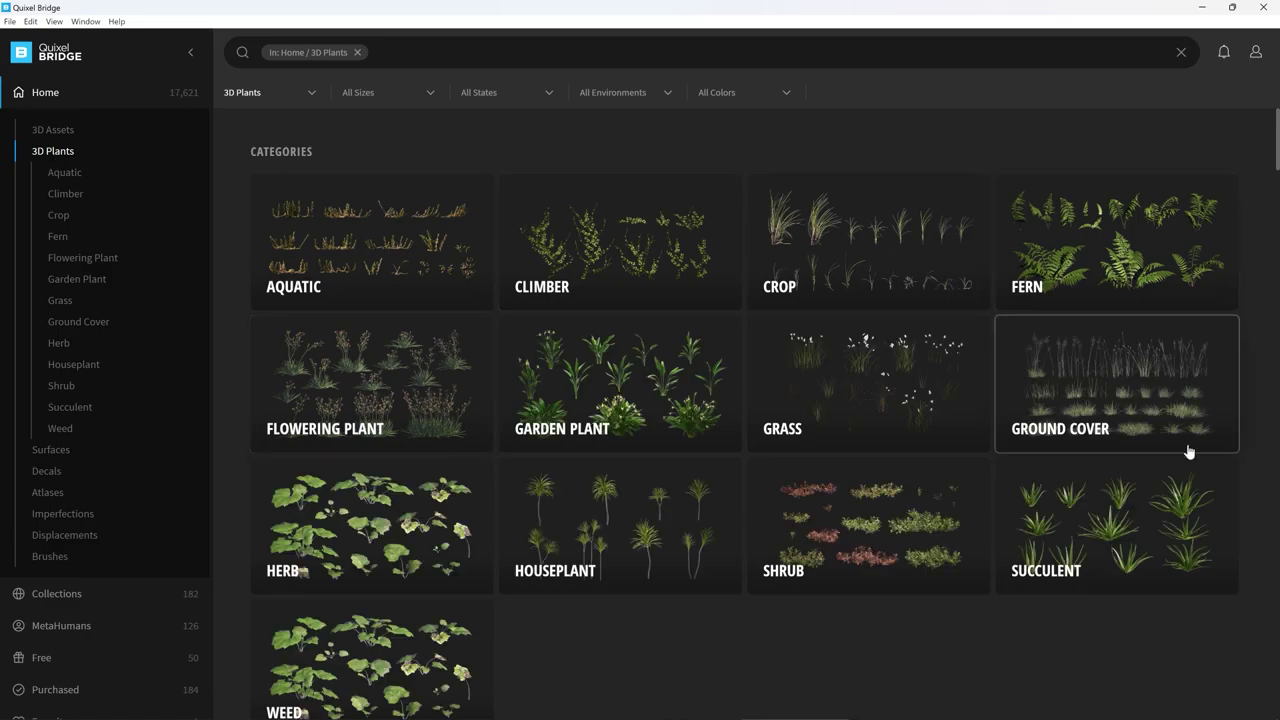
scroll(1165, 485, down, 1)
scroll(952, 520, up, 1)
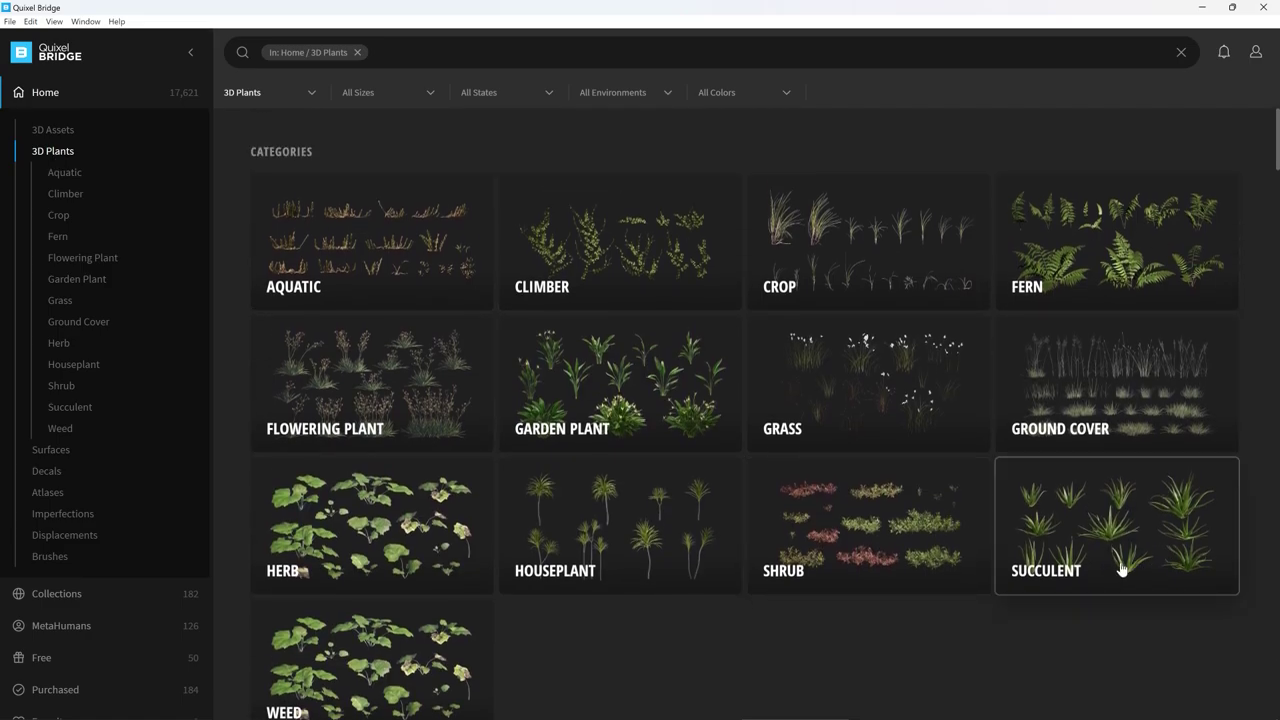
scroll(711, 597, down, 1)
scroll(446, 560, down, 2)
scroll(754, 480, down, 4)
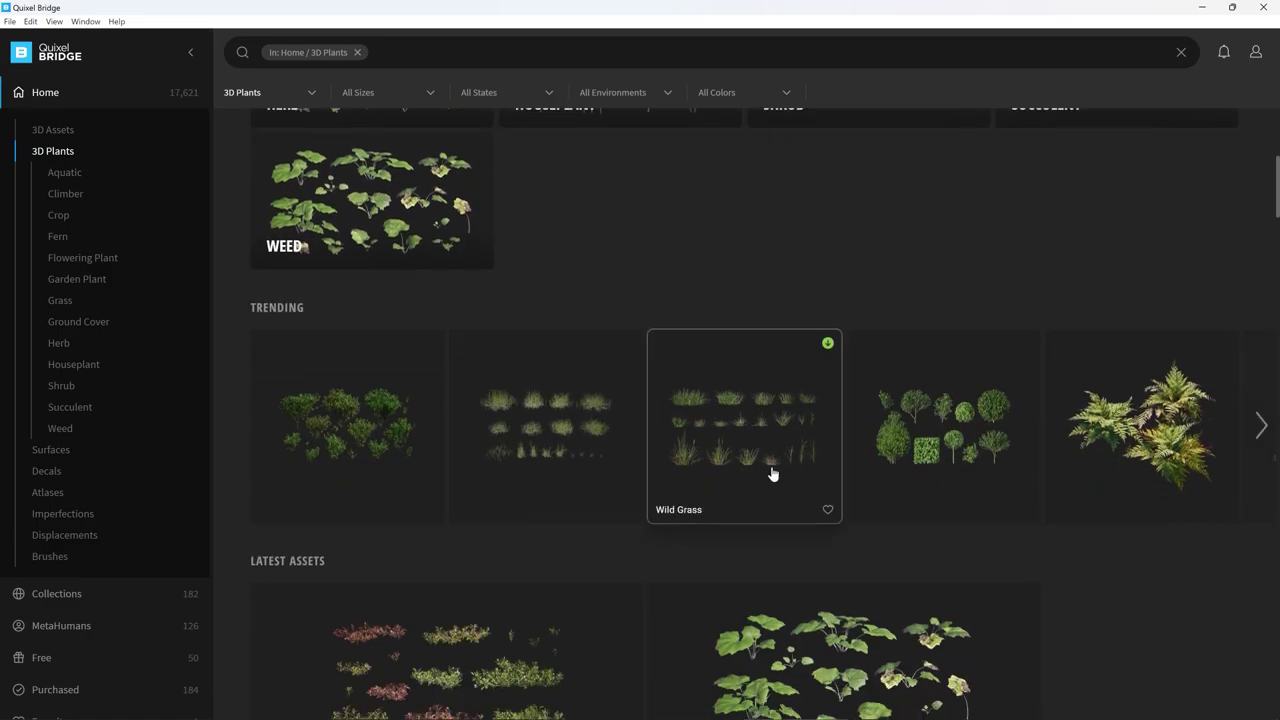
scroll(1000, 560, down, 3)
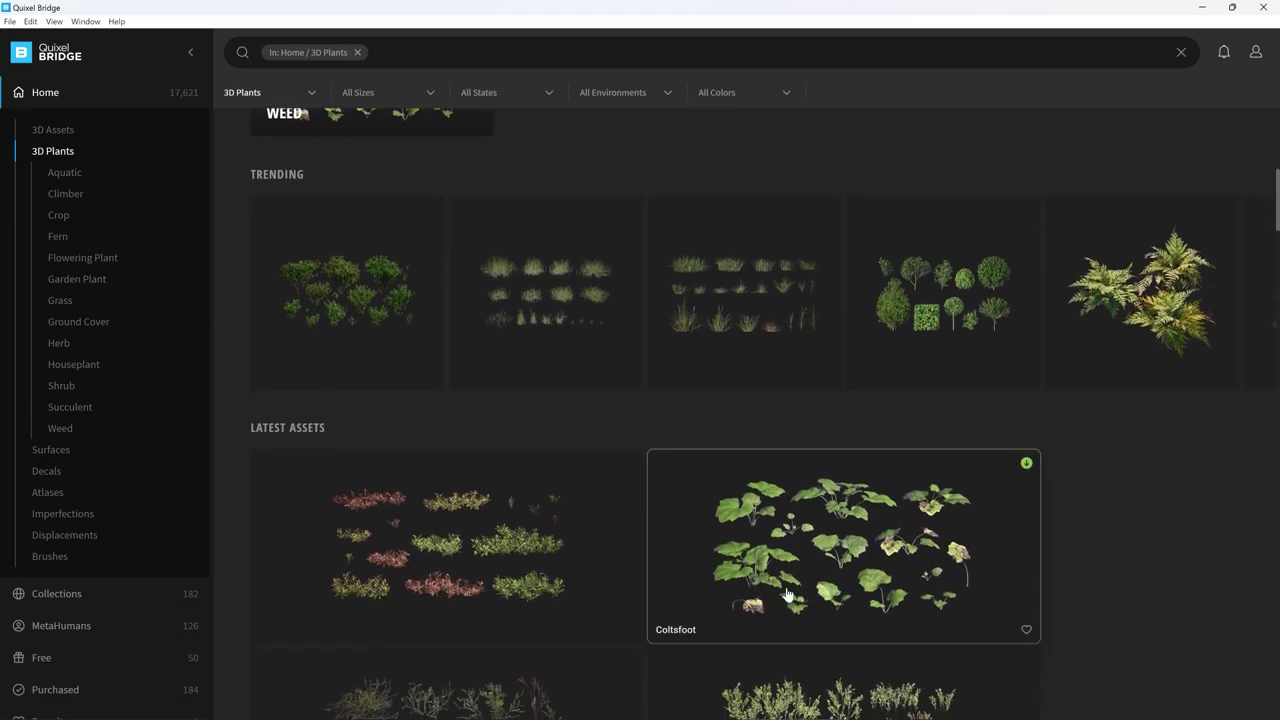
scroll(450, 490, down, 2)
scroll(560, 558, up, 3)
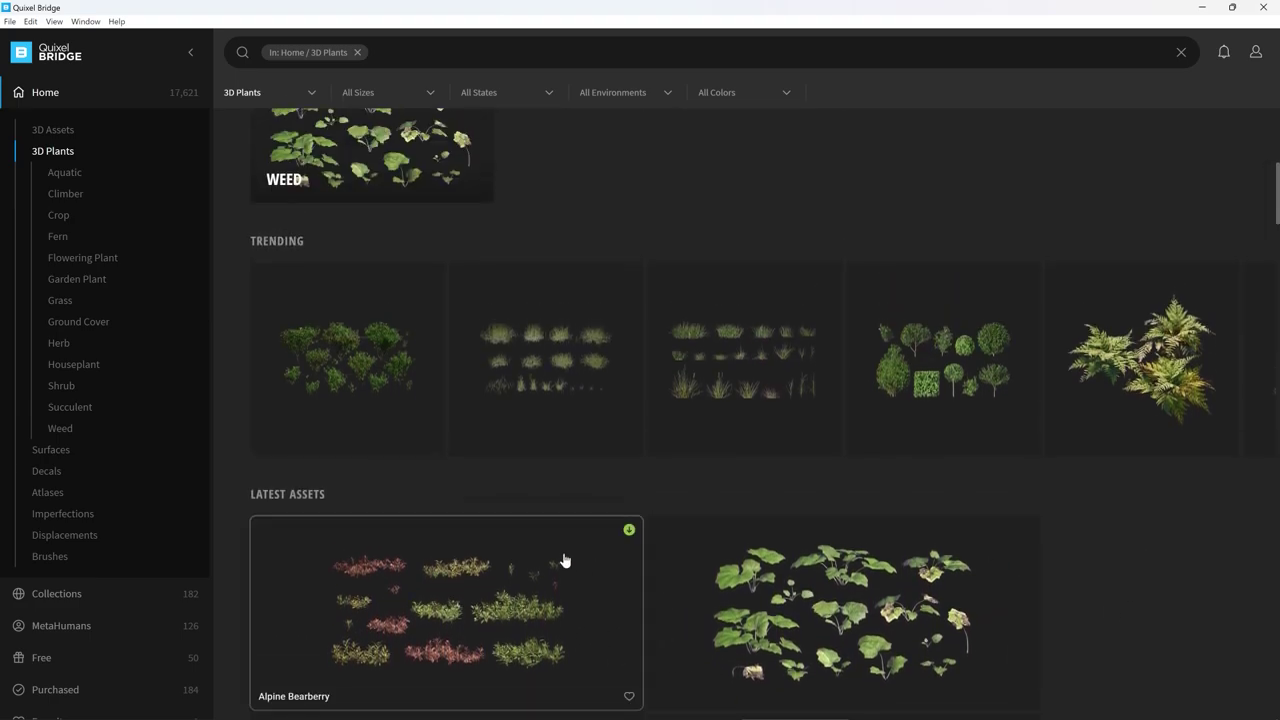
scroll(434, 486, up, 9)
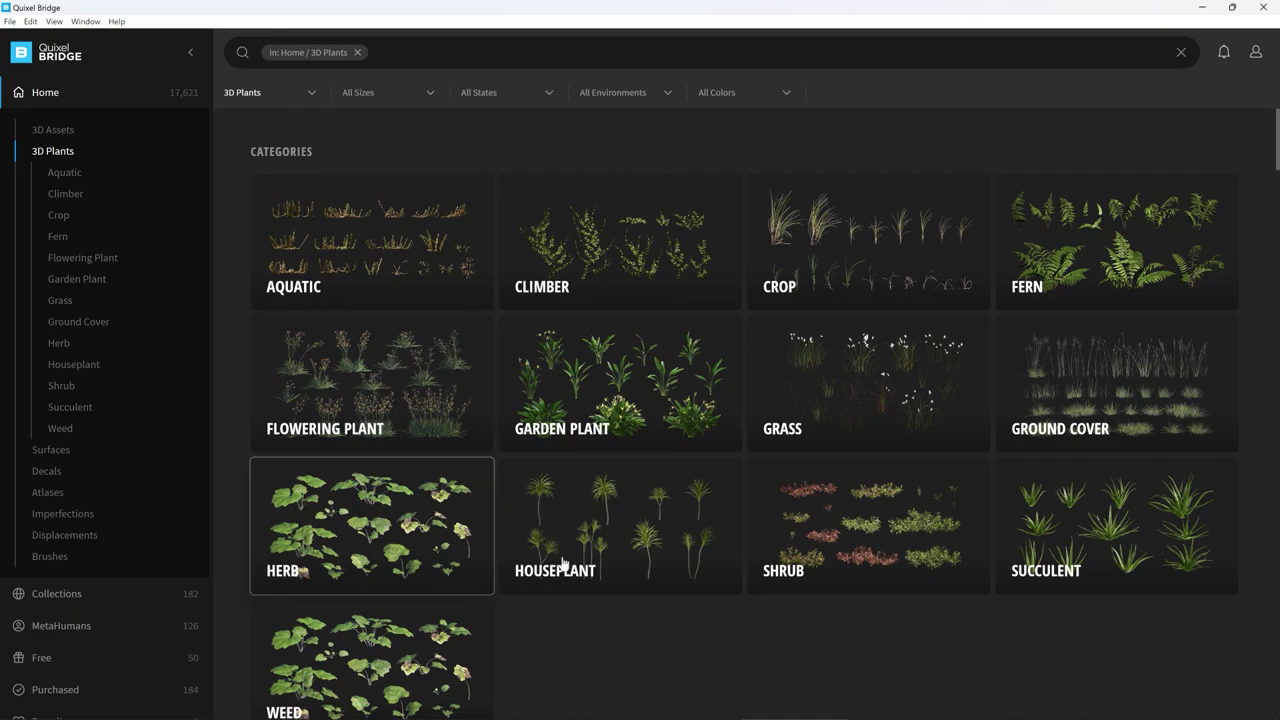
Search the plants for 'water lilies' and open the Rembrandt Water Lily's details
click(683, 65)
text(water lil)
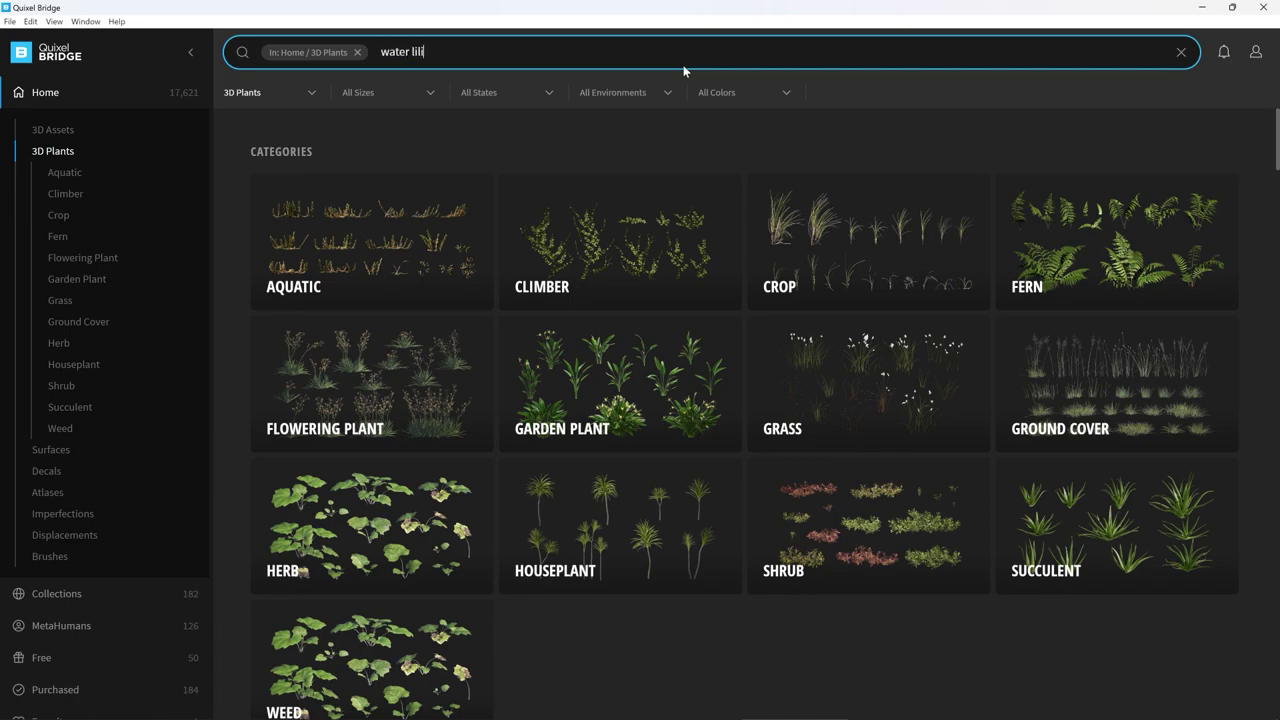
text(es)
key(Return)
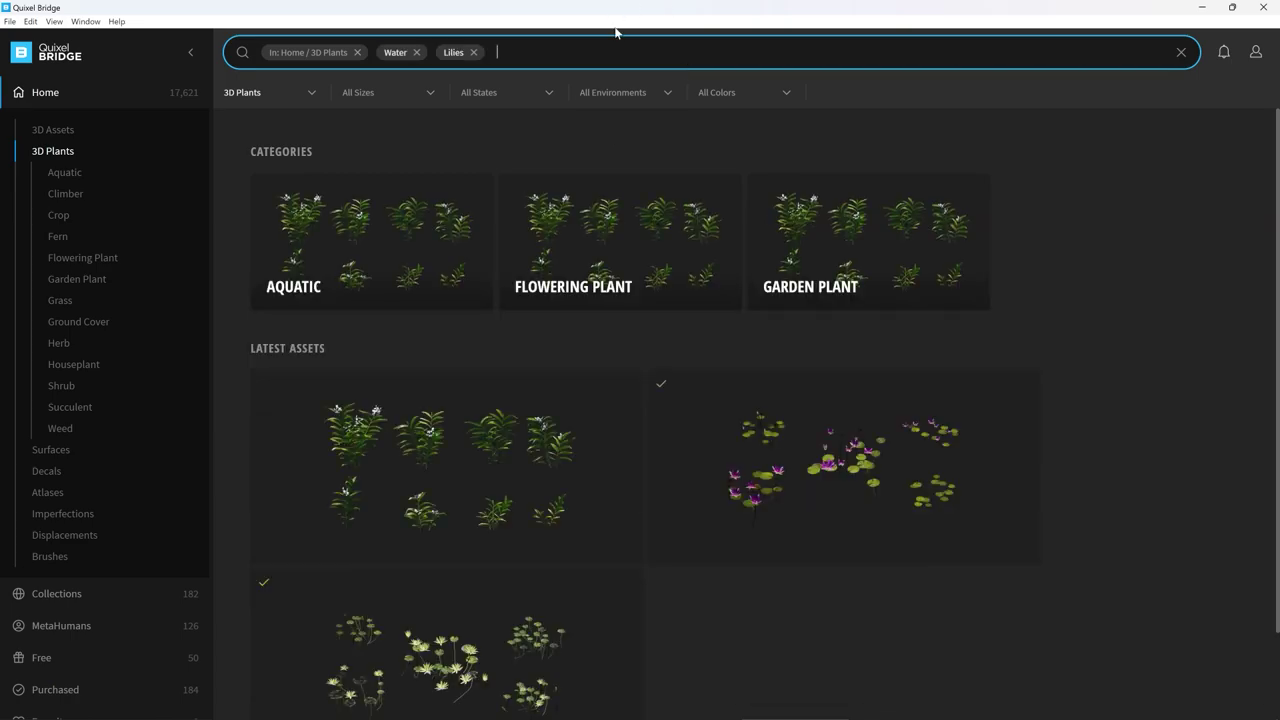
scroll(570, 486, down, 1)
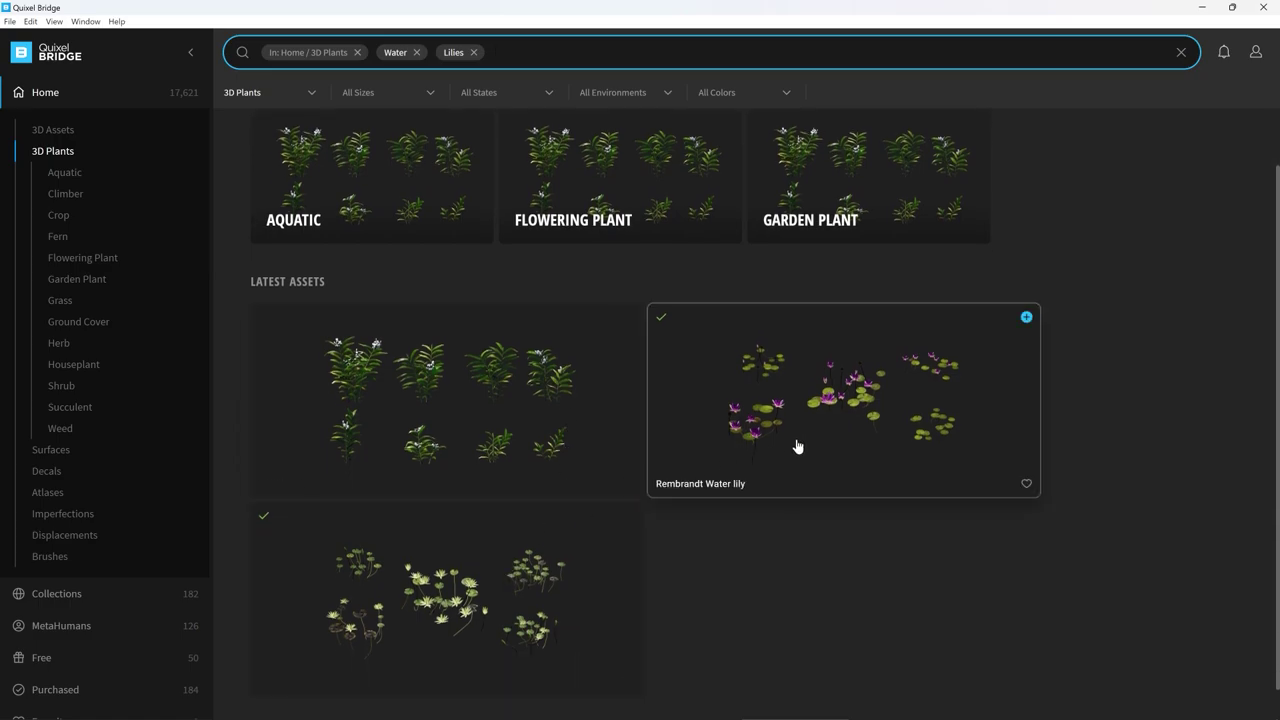
click(852, 389)
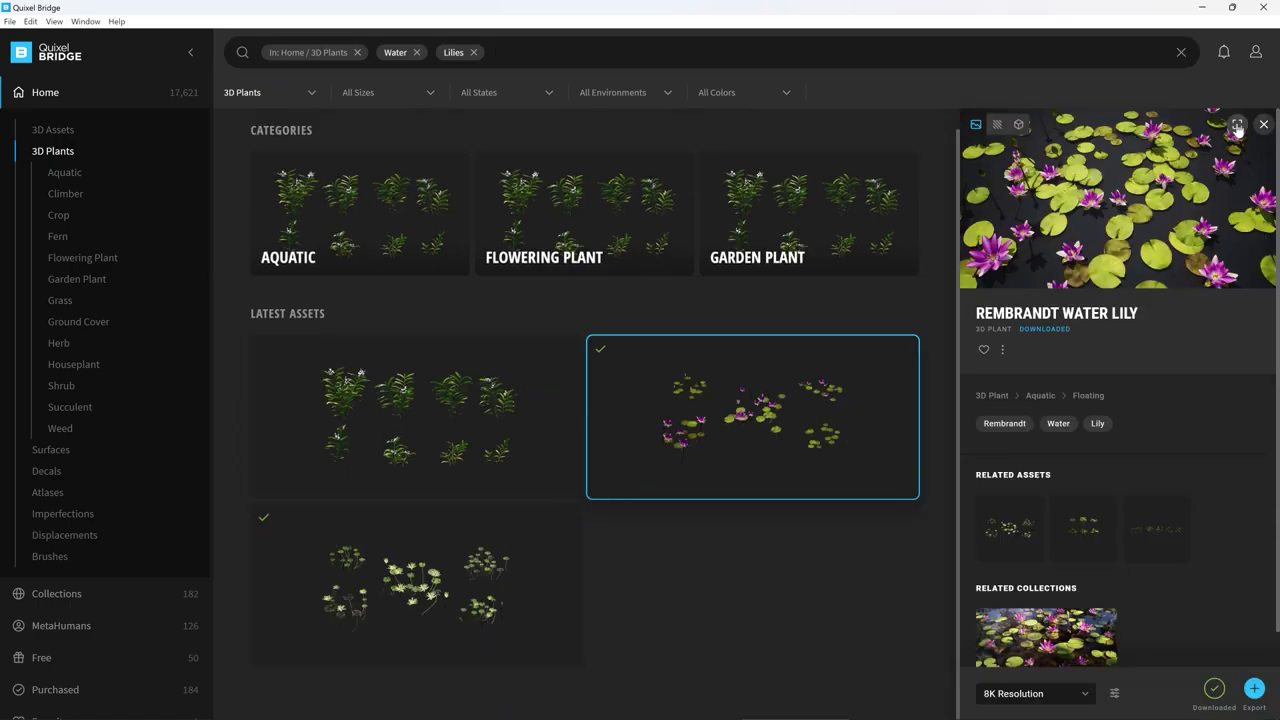
View the Rembrandt Water Lily full-window and cycle its texture maps through Displacement and Roughness back to Albedo, ending in the 3D preview
click(1234, 125)
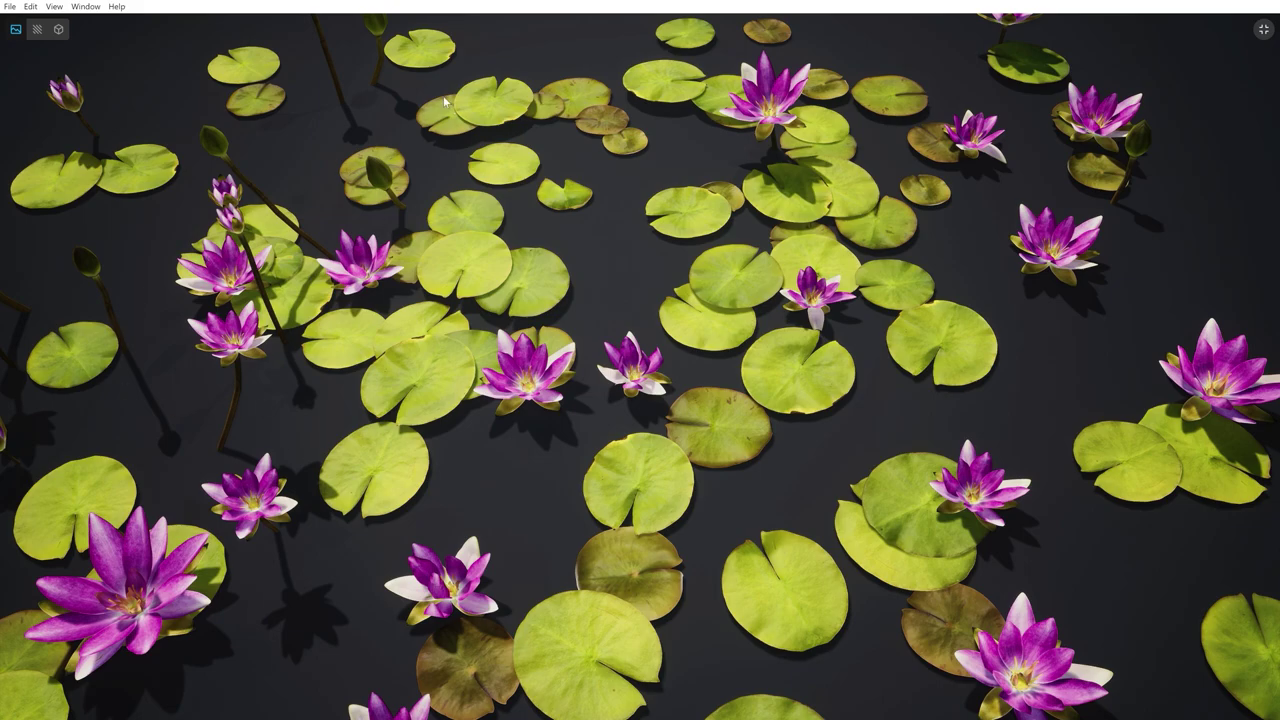
click(36, 33)
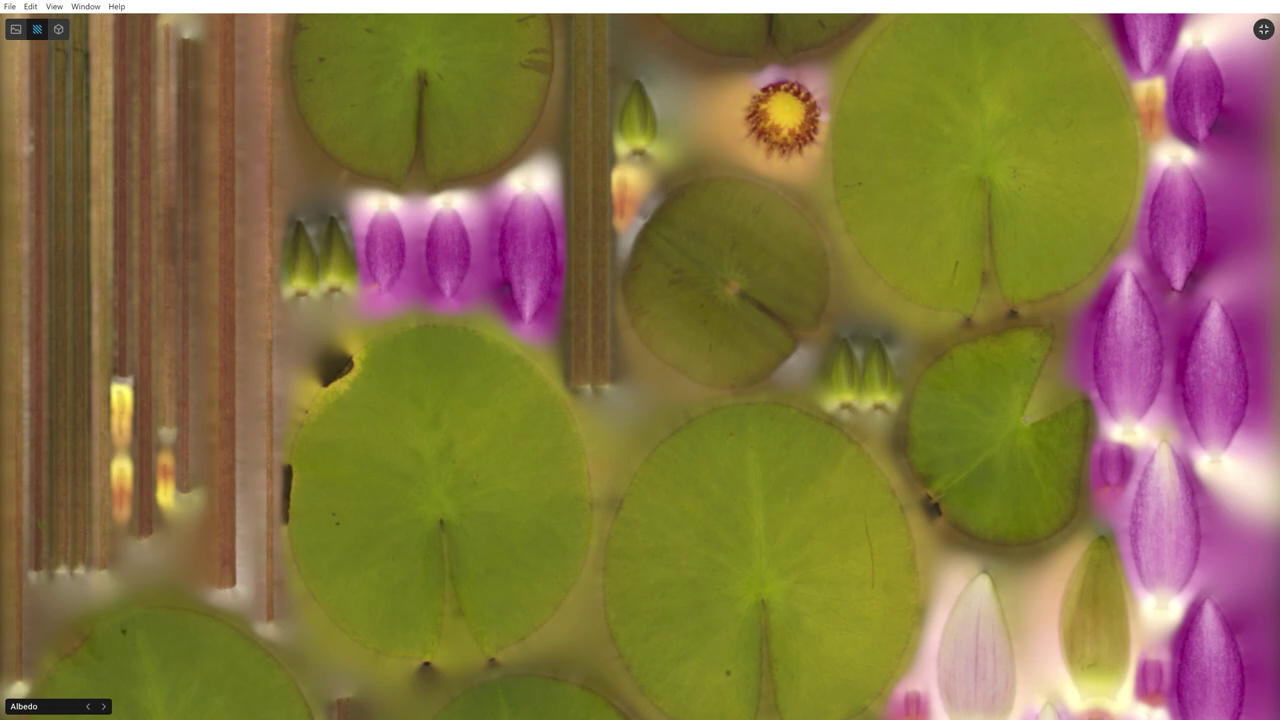
click(103, 706)
click(103, 706)
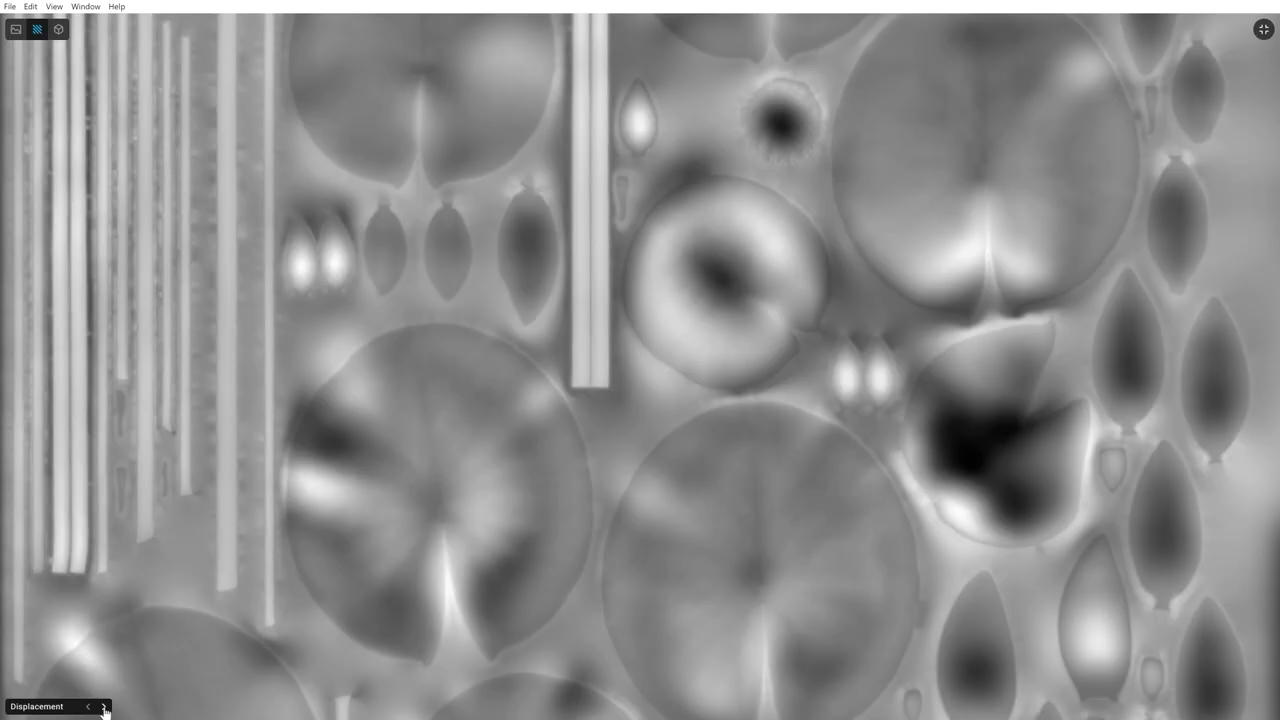
click(103, 706)
click(103, 706)
click(103, 706)
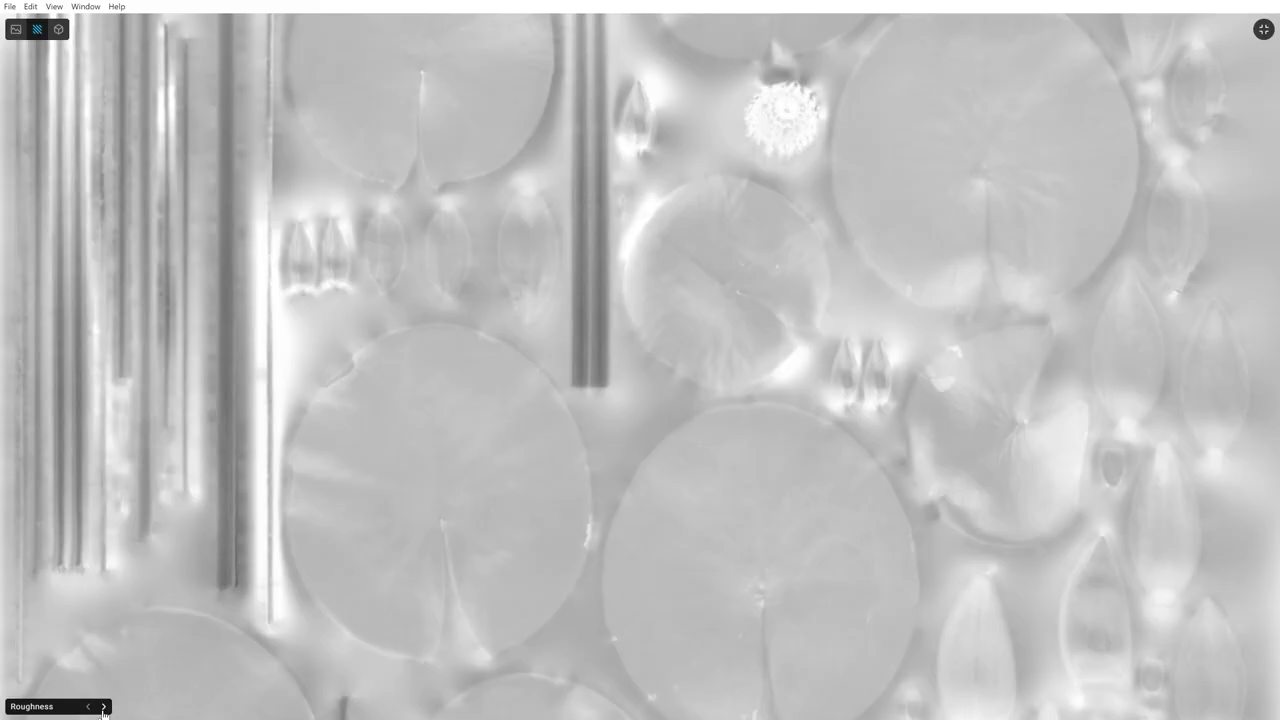
click(103, 706)
click(103, 706)
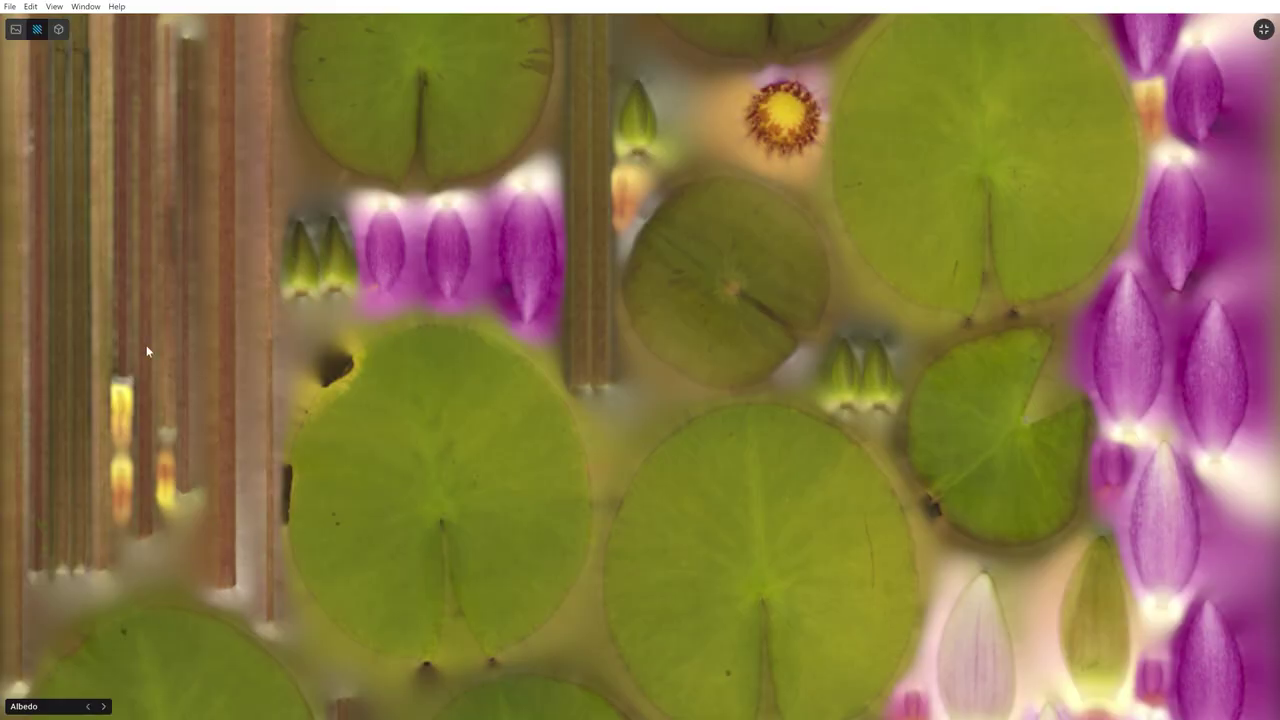
click(60, 30)
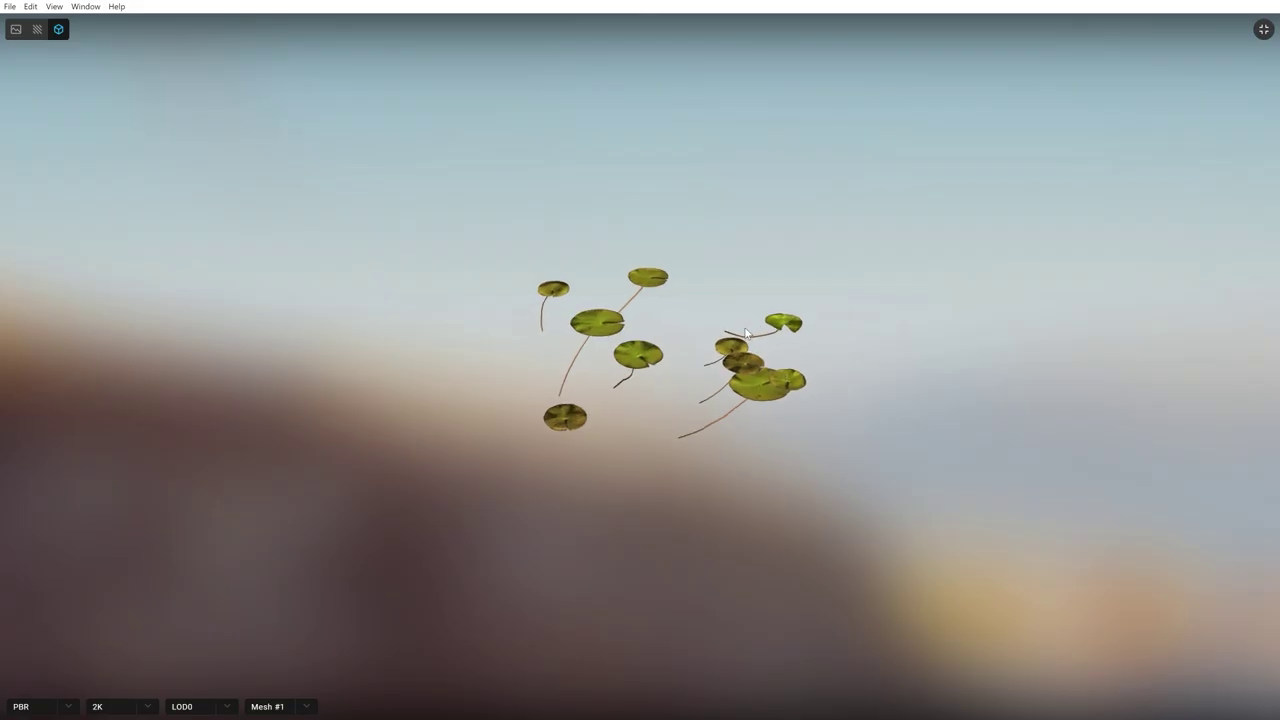
Orbit the lily pads in the 3D preview and switch to the Mesh #2 set
mouse_move(641, 257)
mouse_down()
mouse_move(509, 371)
mouse_move(510, 325)
mouse_move(974, 214)
mouse_move(1143, 191)
mouse_move(991, 331)
mouse_move(891, 314)
mouse_move(755, 520)
mouse_move(631, 480)
mouse_move(183, 486)
mouse_move(259, 595)
mouse_move(366, 557)
mouse_move(614, 566)
mouse_move(786, 526)
mouse_up()
scroll(509, 377, up, 3)
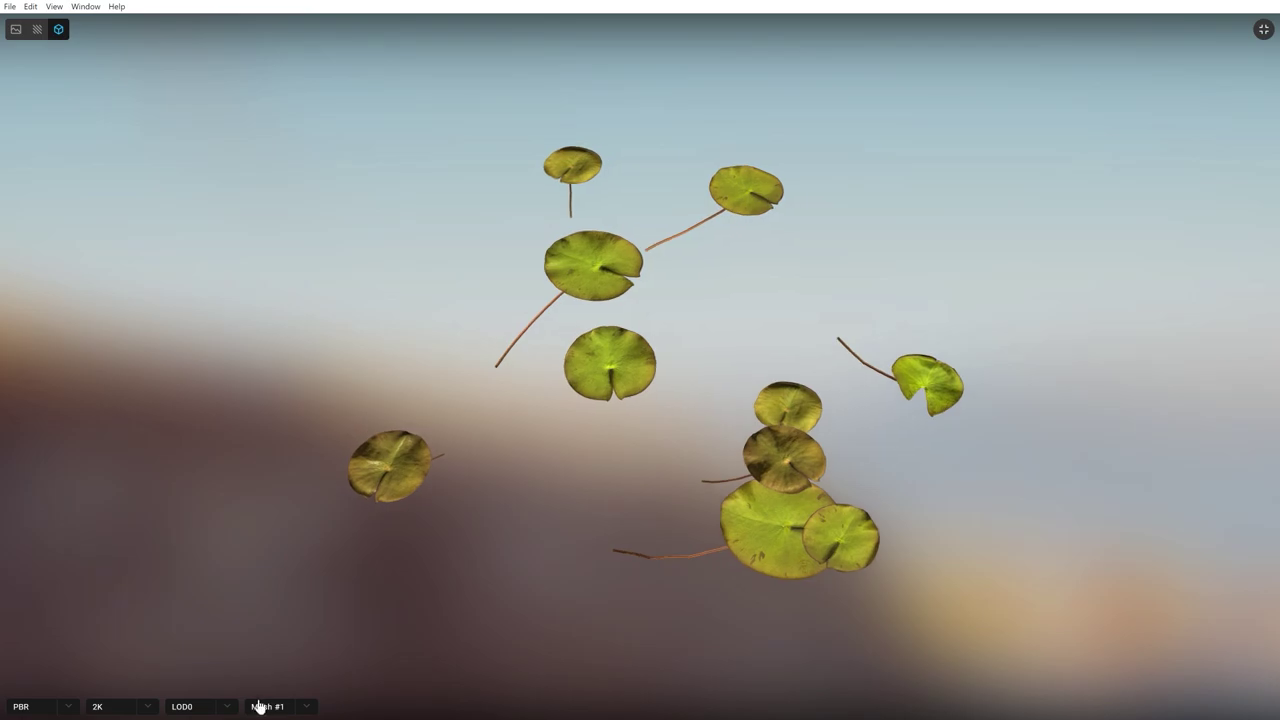
click(306, 707)
click(289, 602)
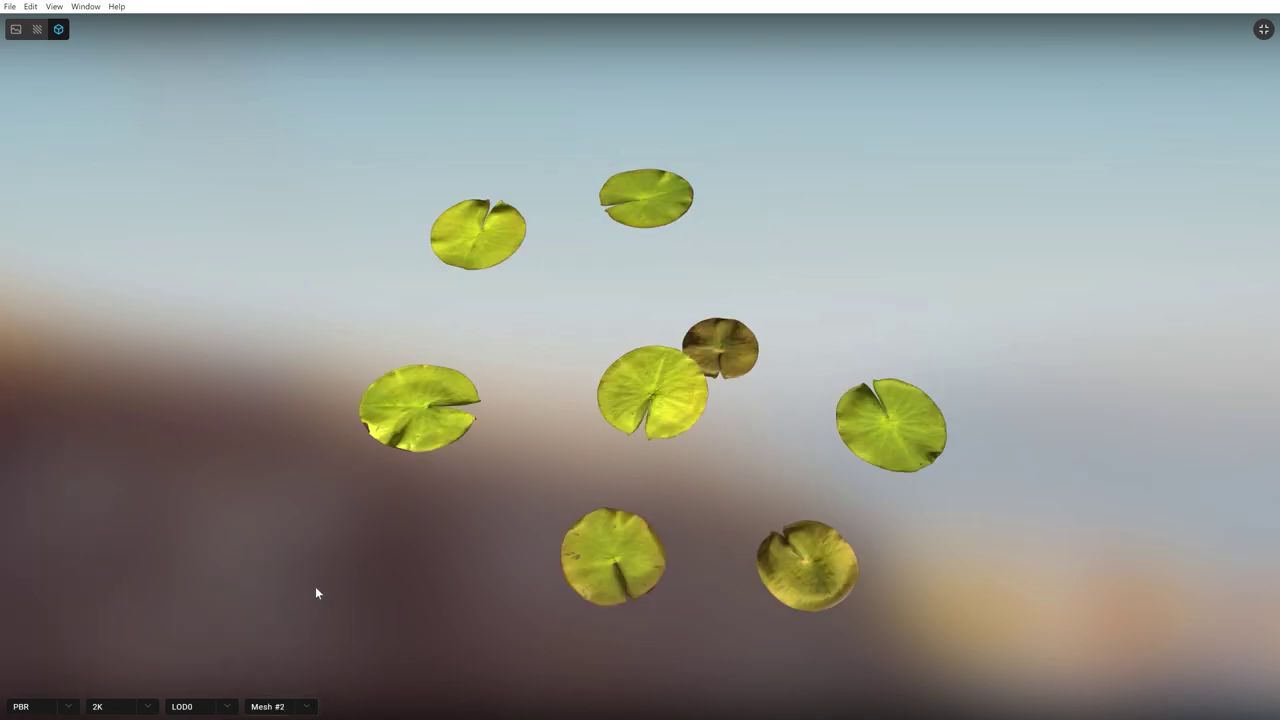
Preview the flowering Mesh #3, then the stemmed lily pads of Mesh #4, orbiting each
click(309, 703)
click(286, 618)
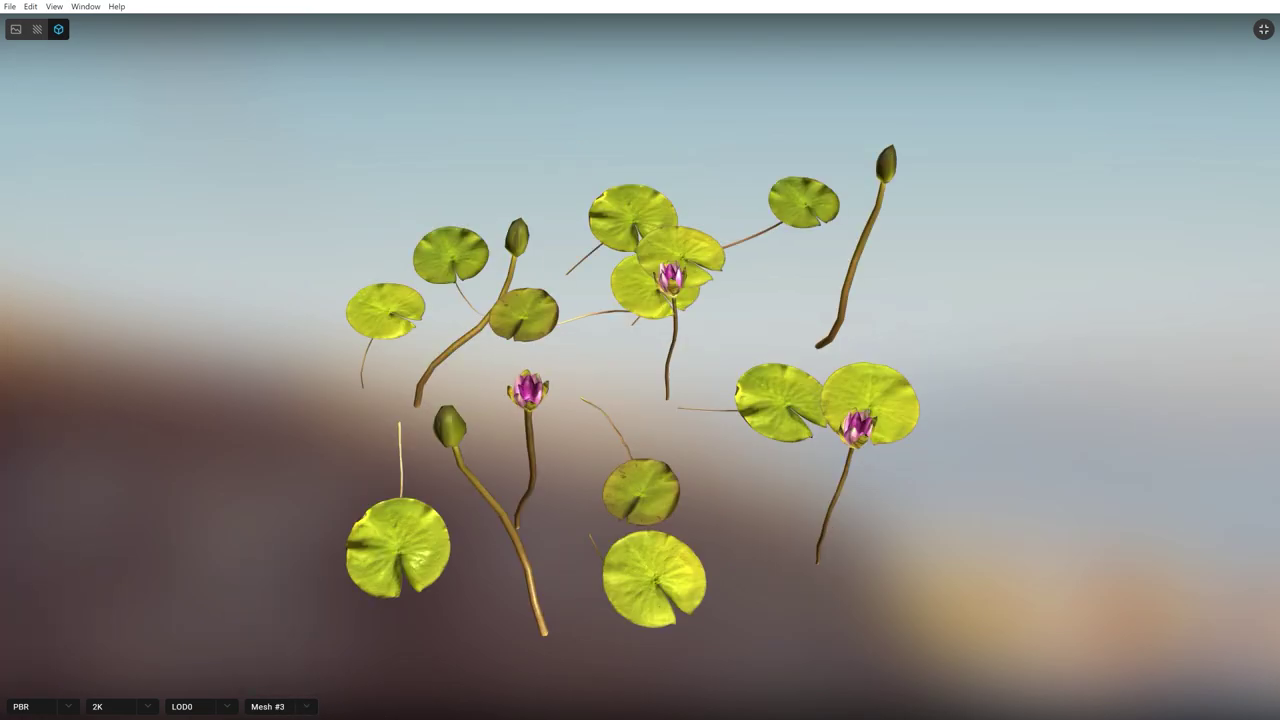
drag(585, 443, 395, 483)
click(306, 706)
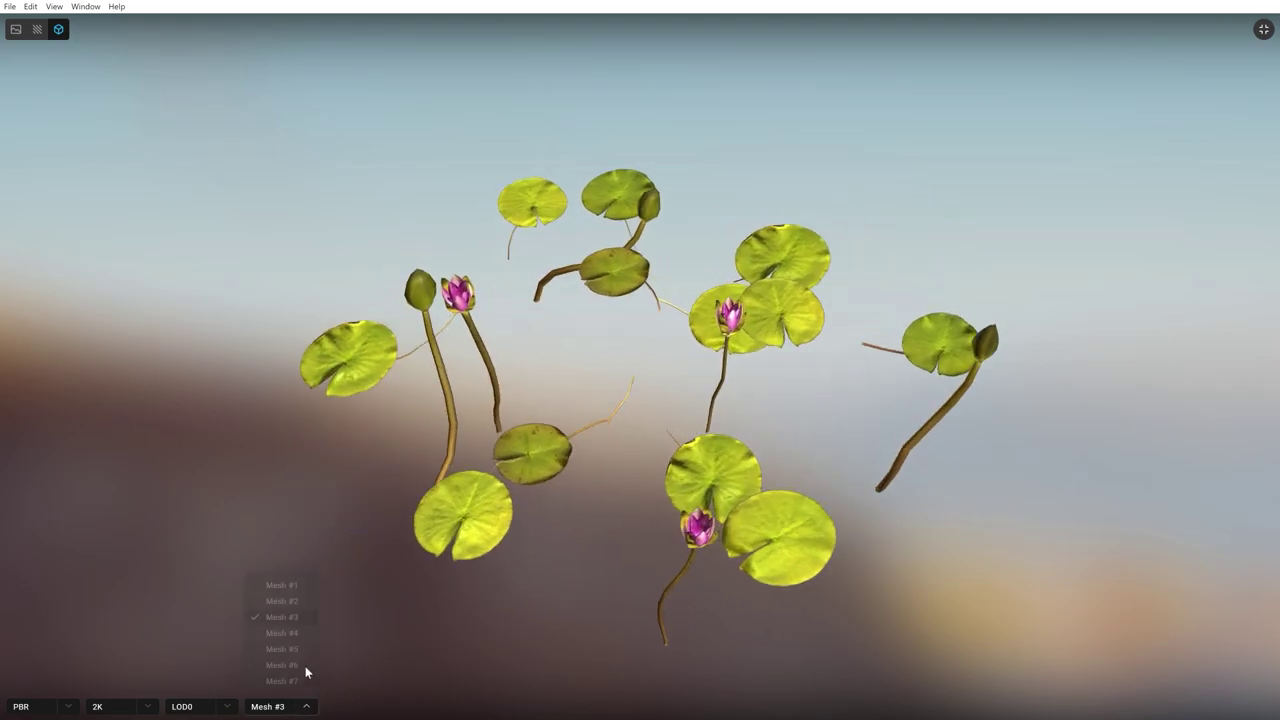
click(285, 634)
mouse_move(589, 514)
mouse_down()
mouse_move(722, 491)
mouse_move(550, 531)
mouse_up()
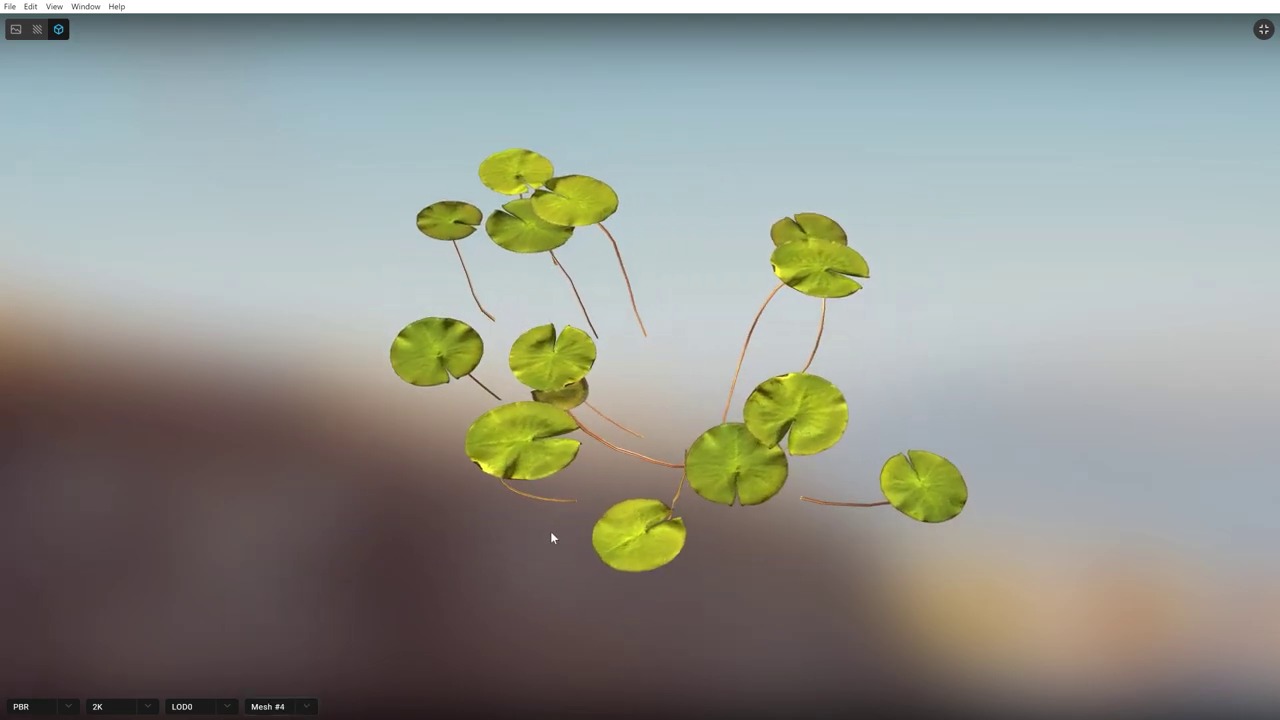
View the lily pads in Wireframe, then Albedo-only render mode, orbiting each
click(55, 705)
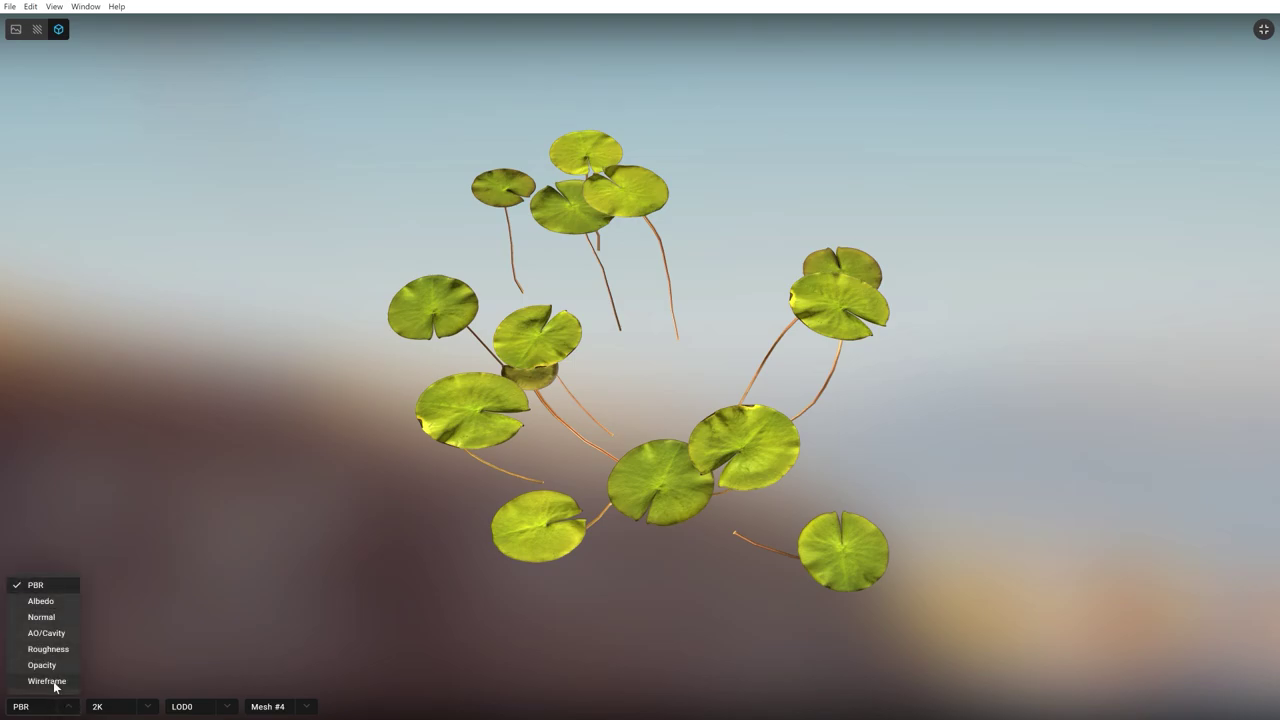
click(47, 681)
drag(866, 466, 737, 377)
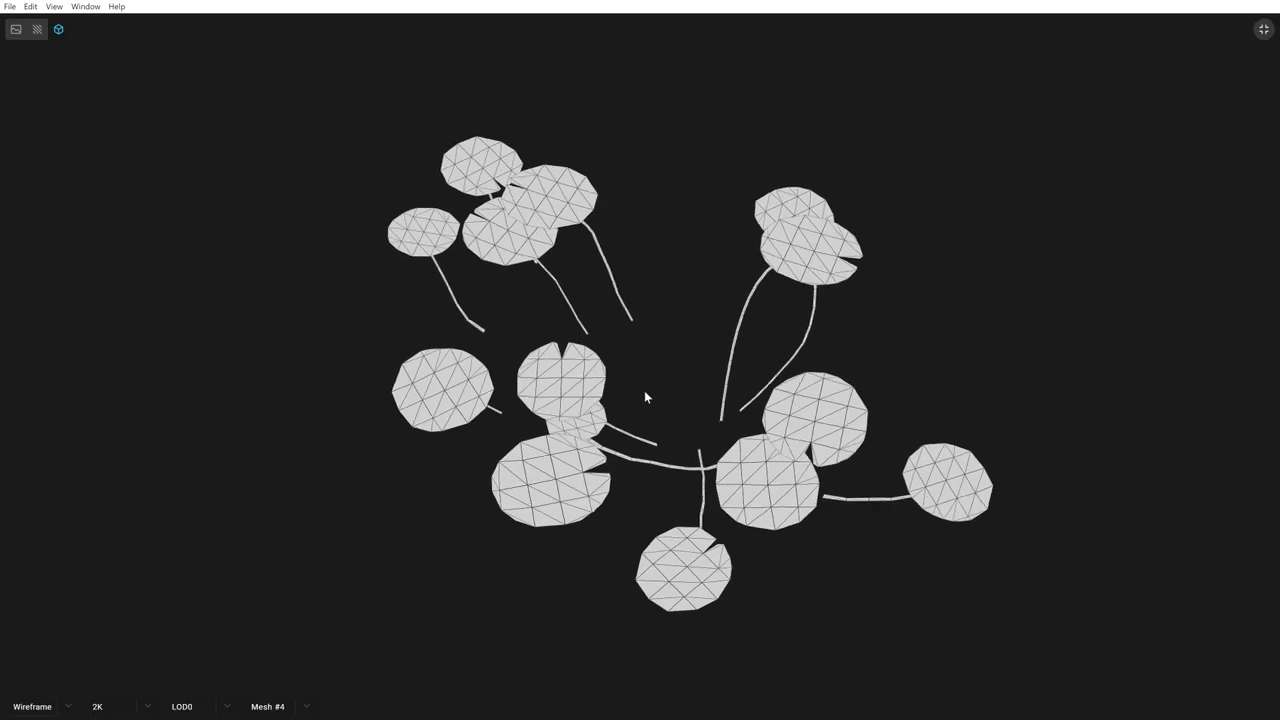
click(64, 712)
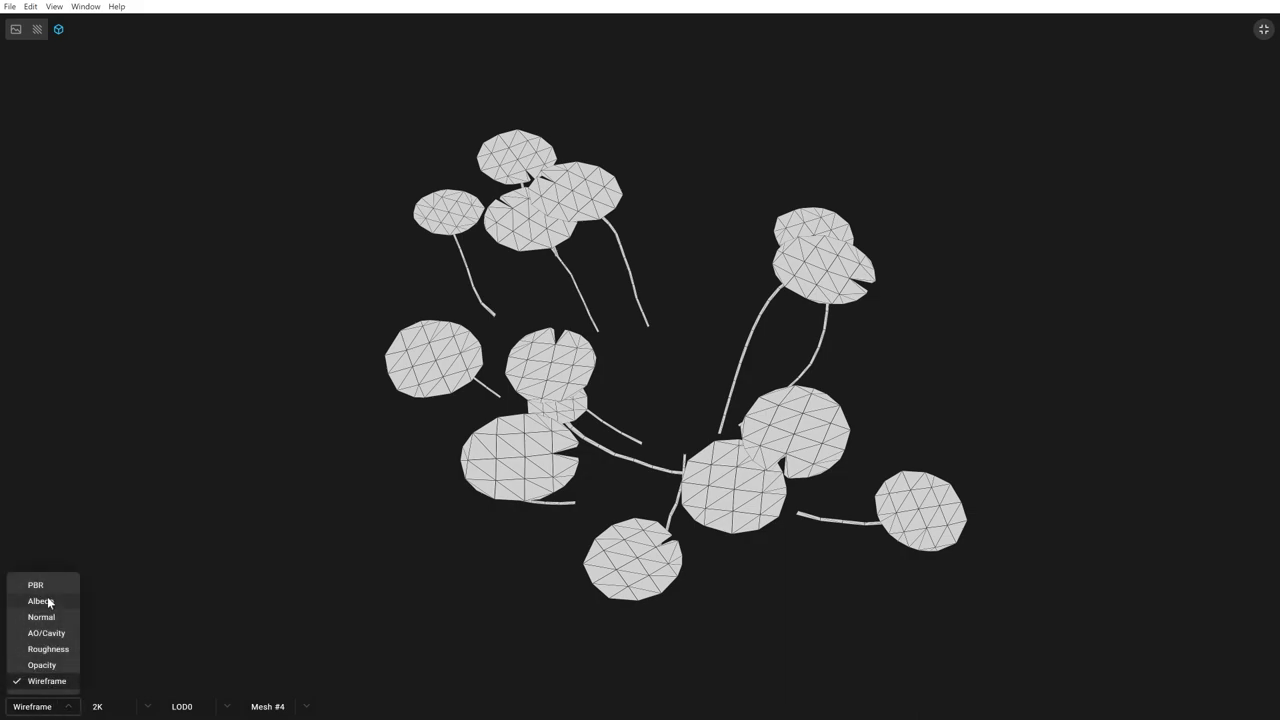
click(47, 598)
drag(557, 412, 114, 654)
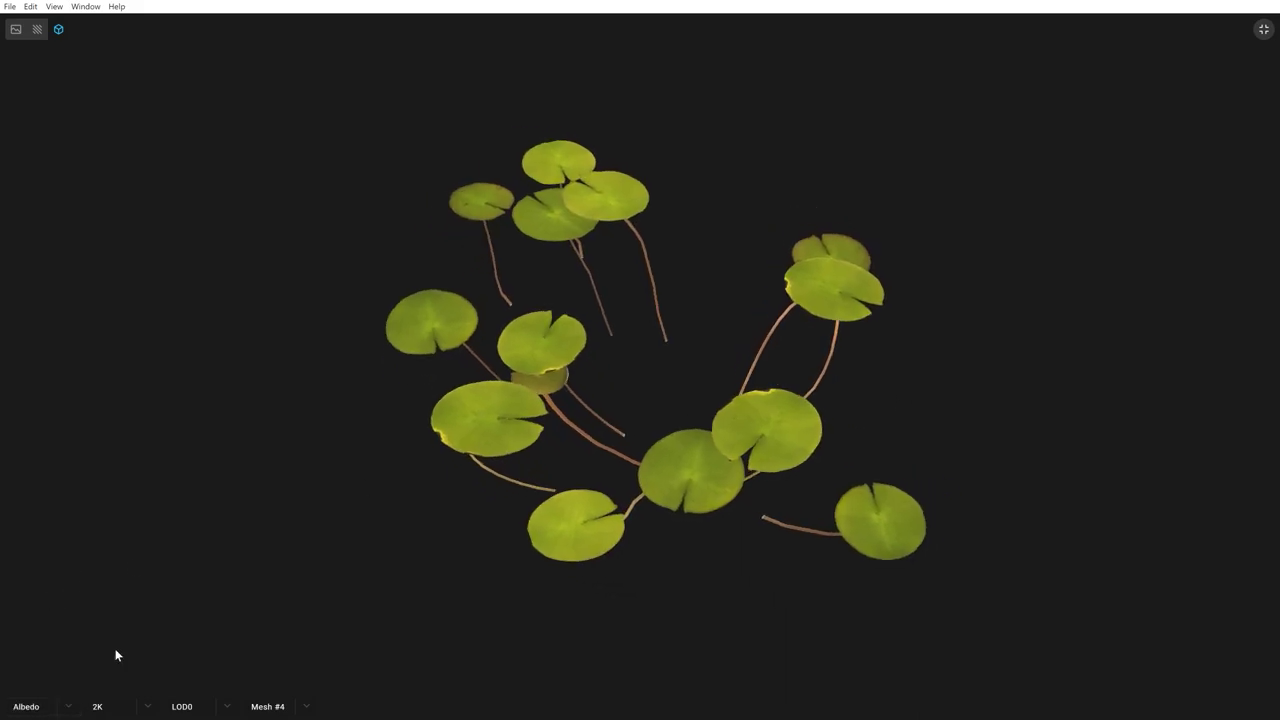
Cycle the render mode through Roughness, Albedo and AO/Cavity, orbiting the model
click(66, 706)
click(43, 651)
drag(586, 441, 112, 671)
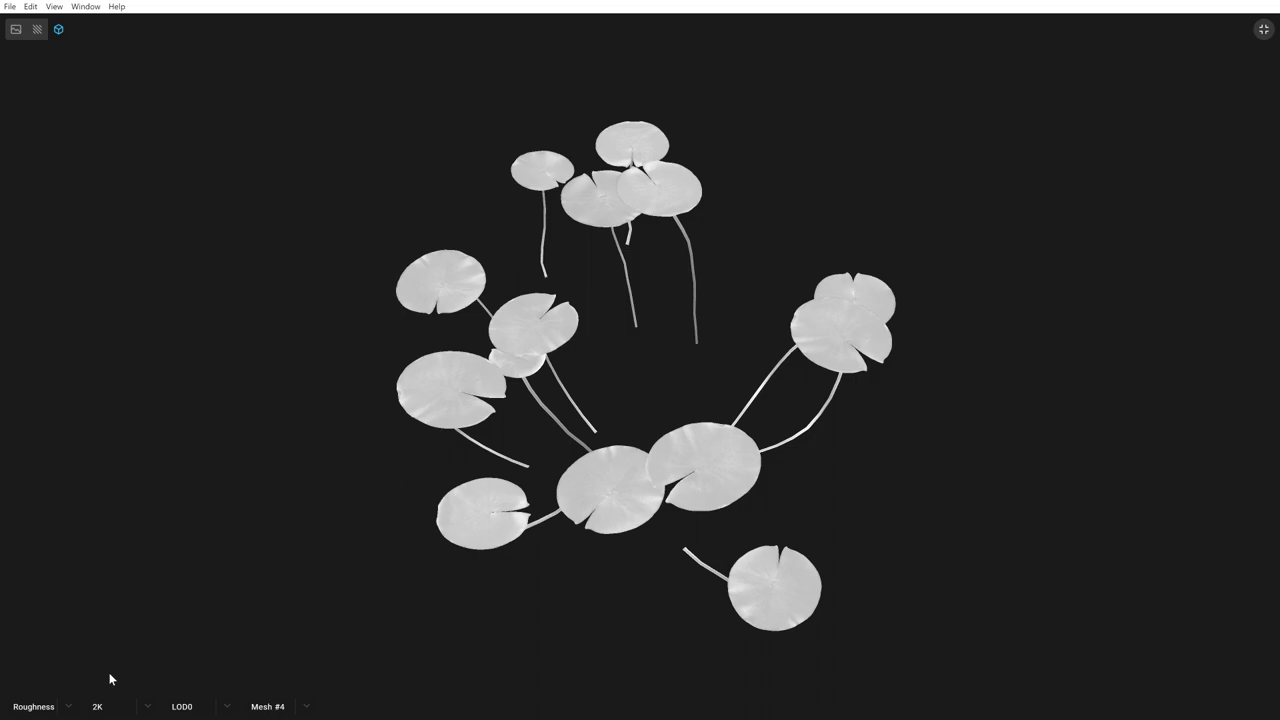
click(66, 706)
click(47, 601)
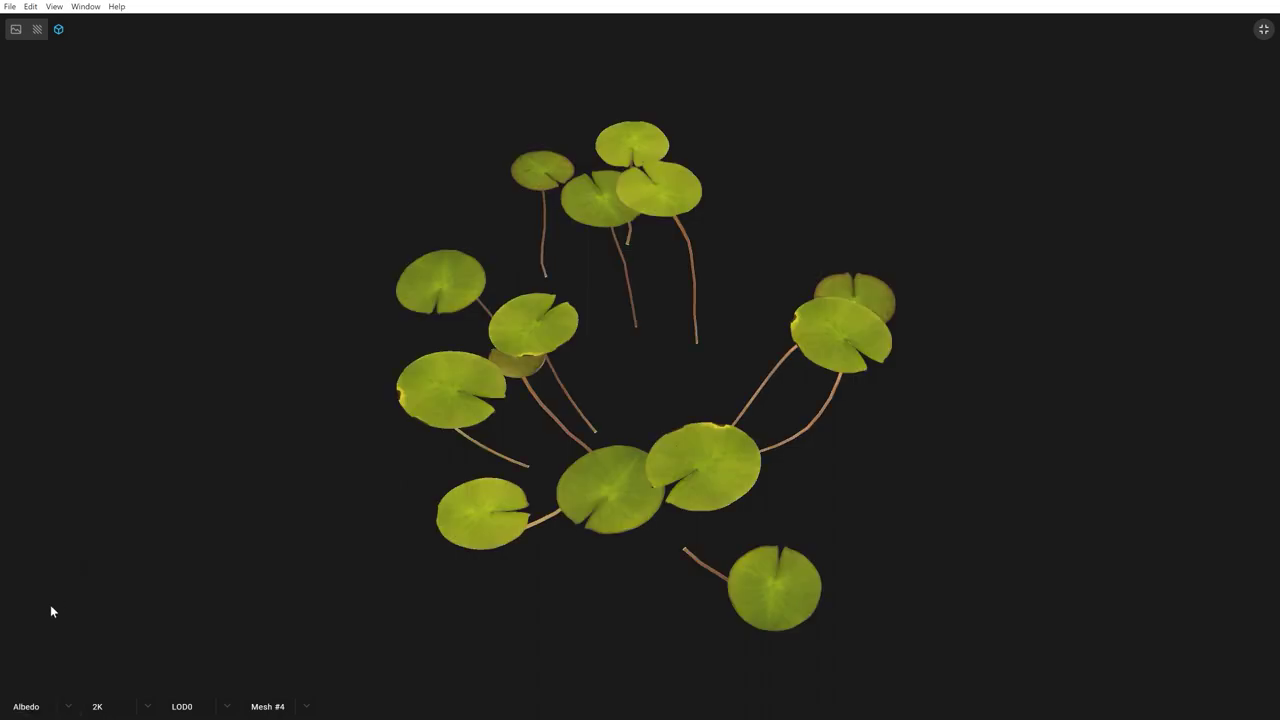
click(35, 713)
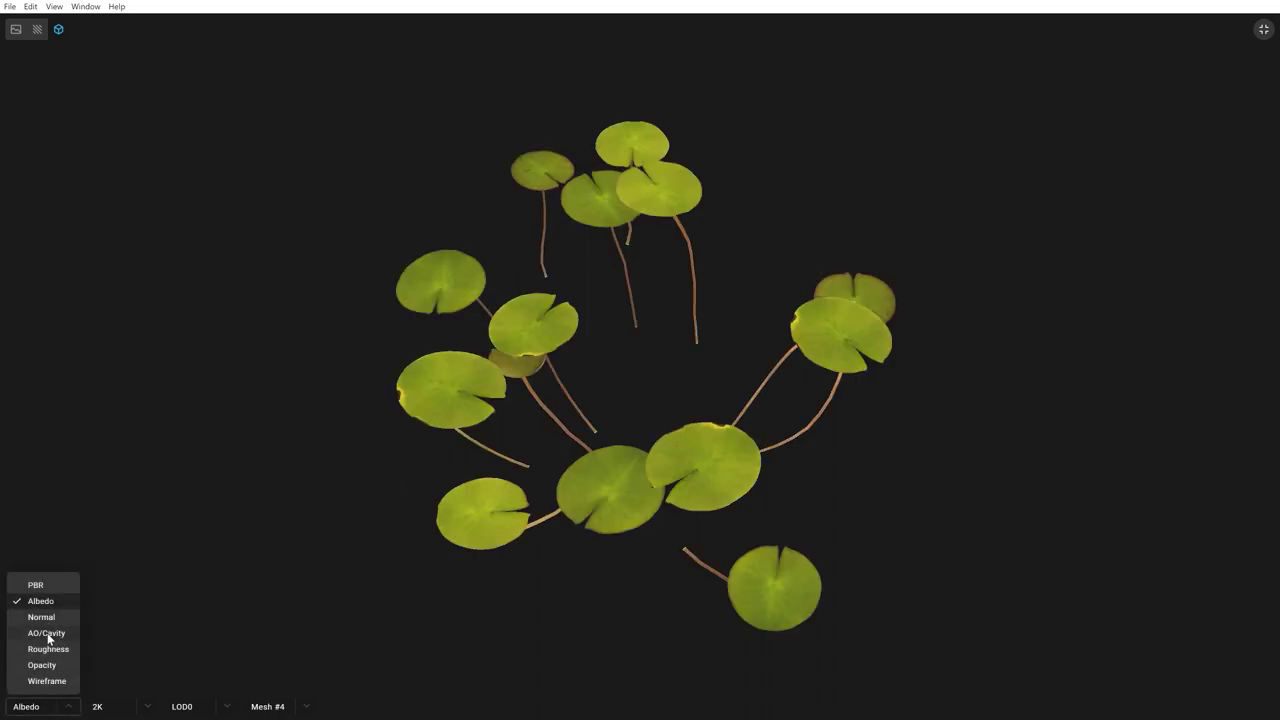
click(47, 633)
mouse_move(782, 512)
mouse_down()
mouse_move(603, 603)
mouse_move(377, 563)
mouse_up()
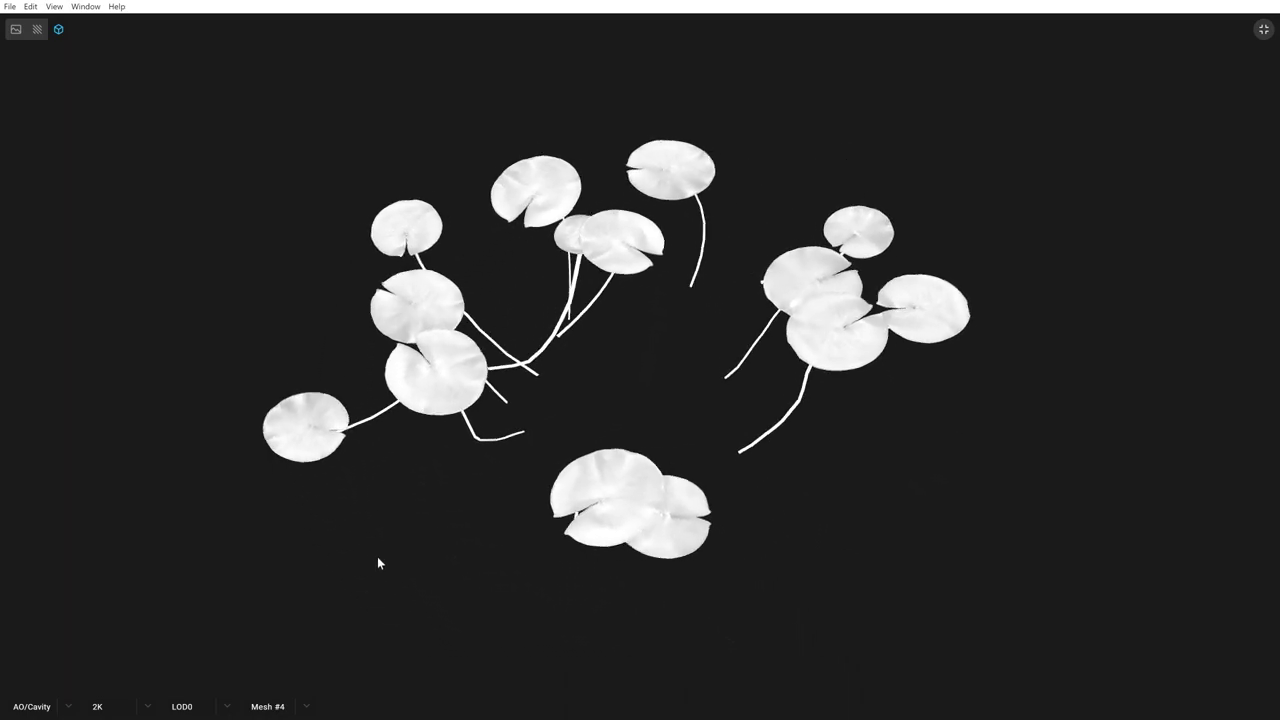
Show the pads as wireframe triangles and drop to a lower LOD to inspect the mesh
click(228, 712)
click(221, 711)
click(224, 712)
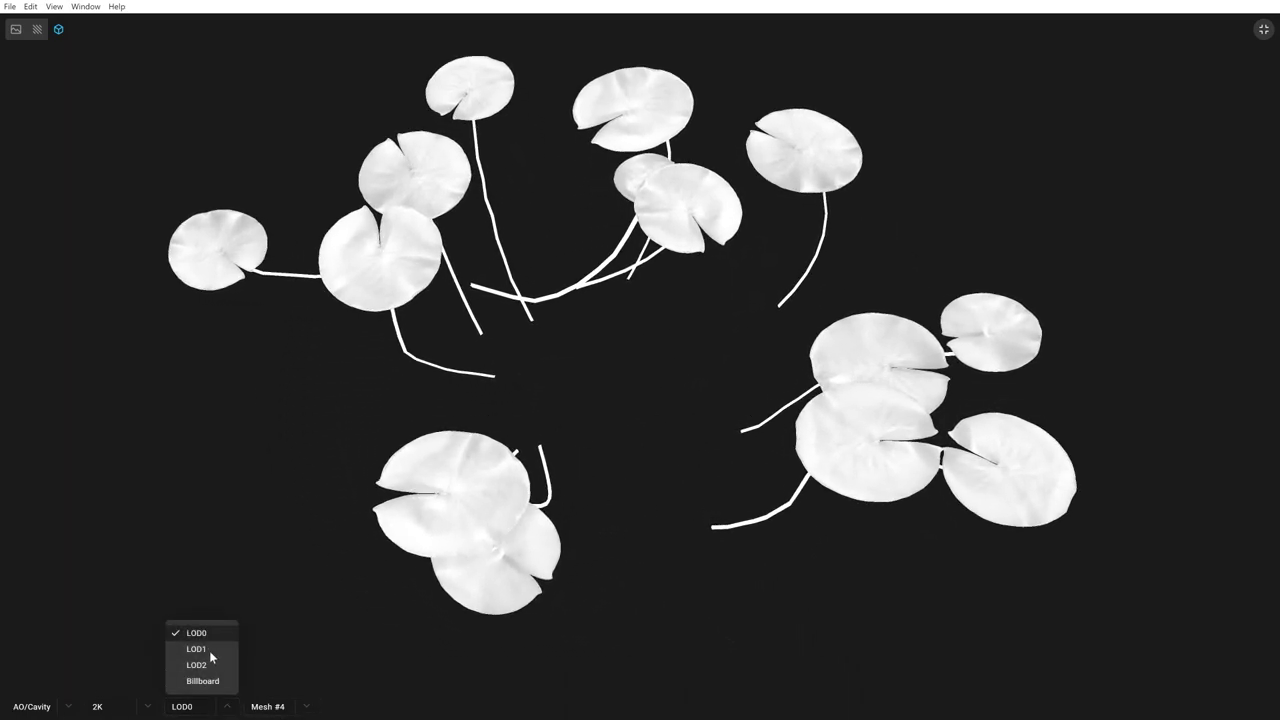
click(30, 707)
click(40, 681)
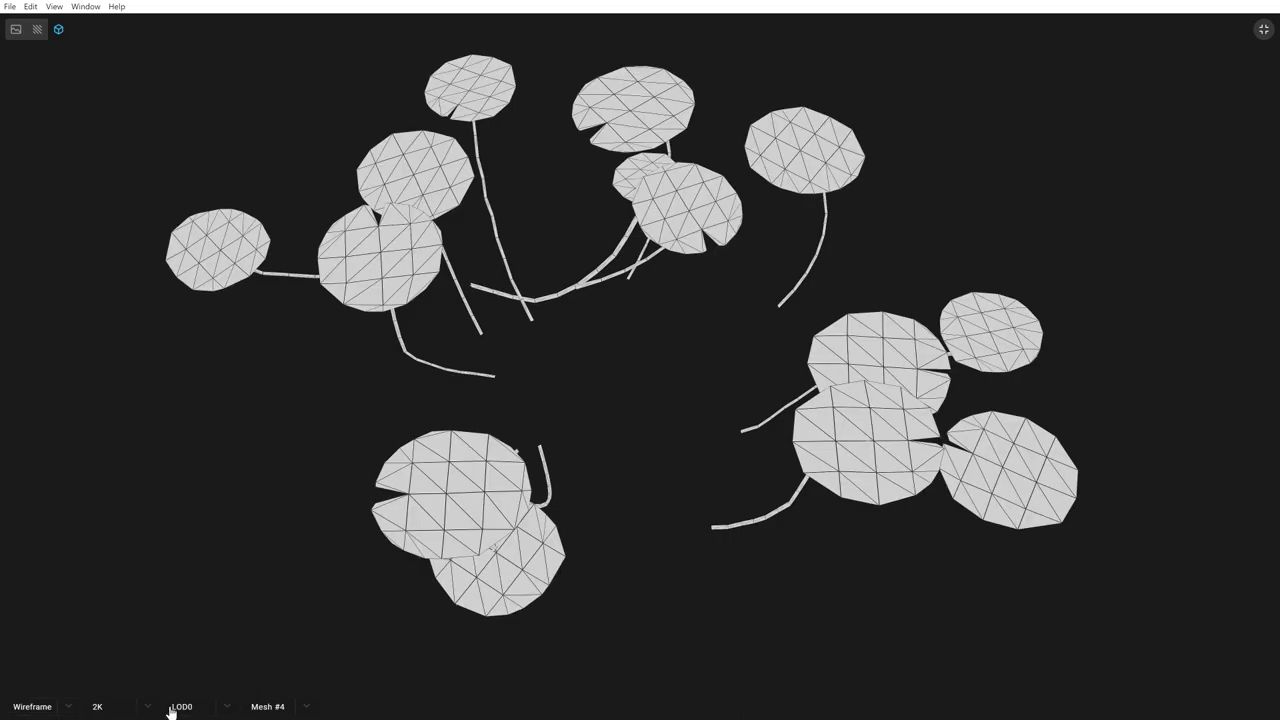
click(215, 712)
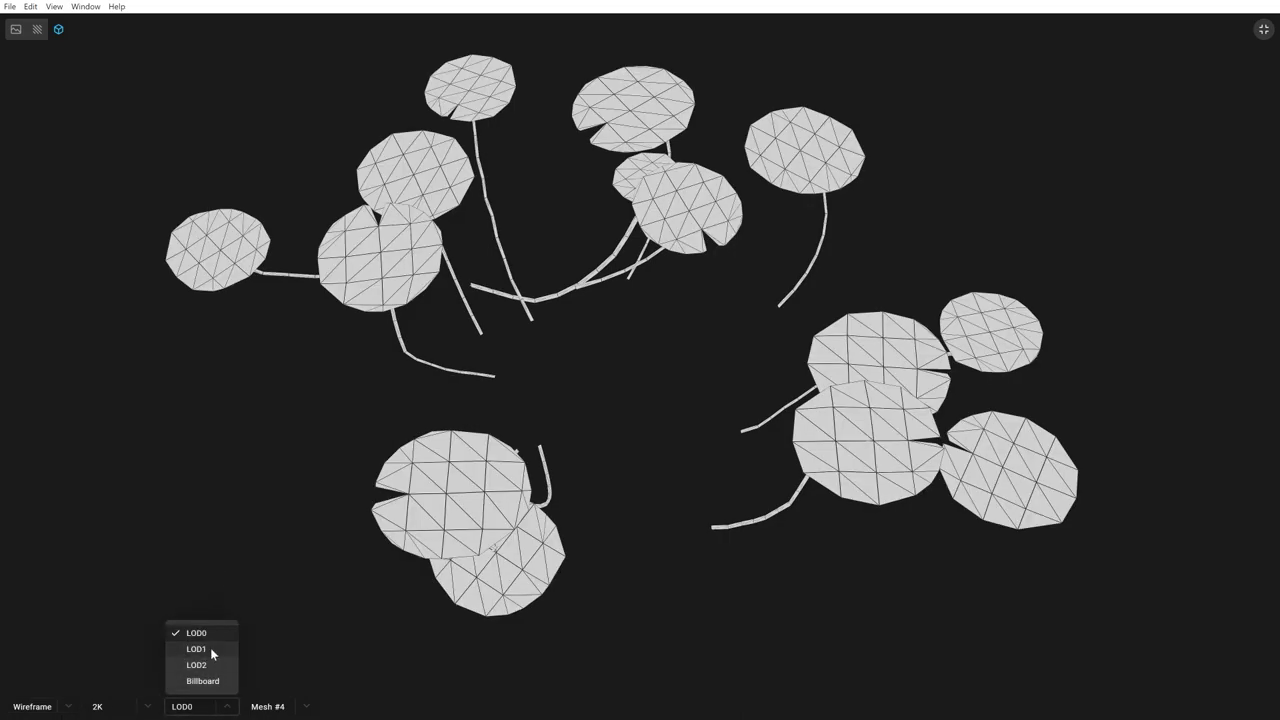
click(196, 650)
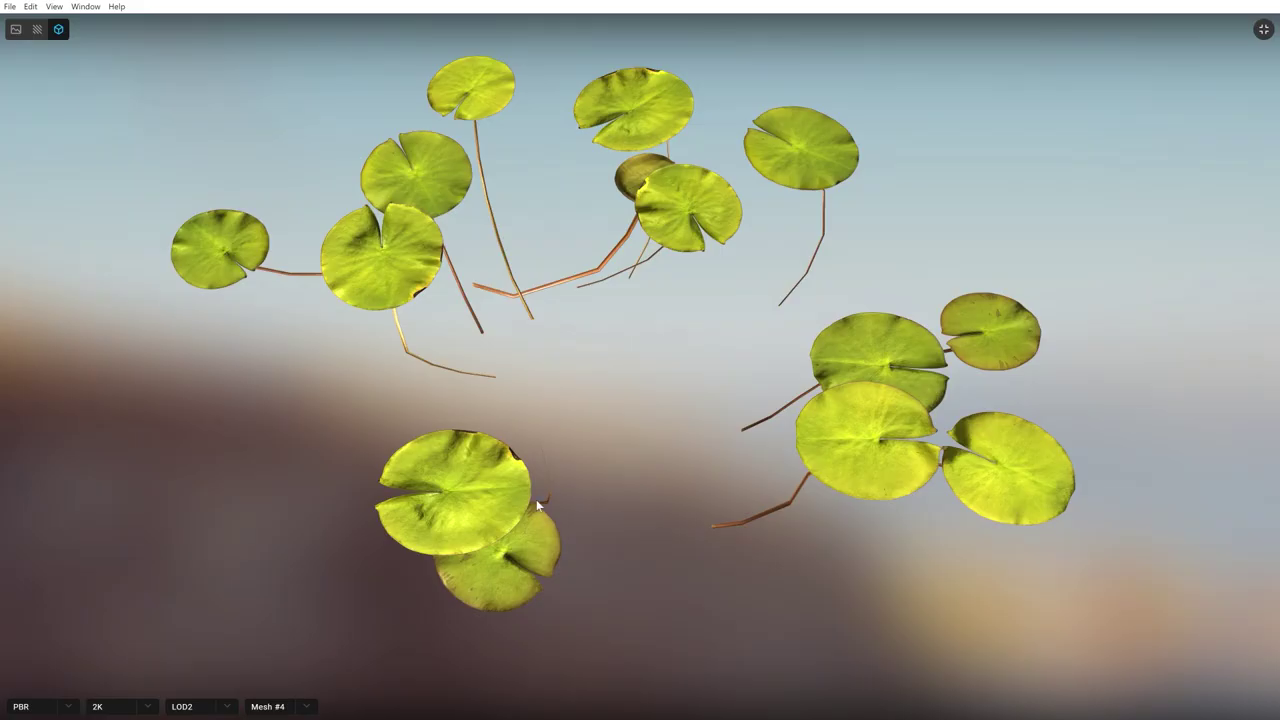
drag(791, 411, 958, 405)
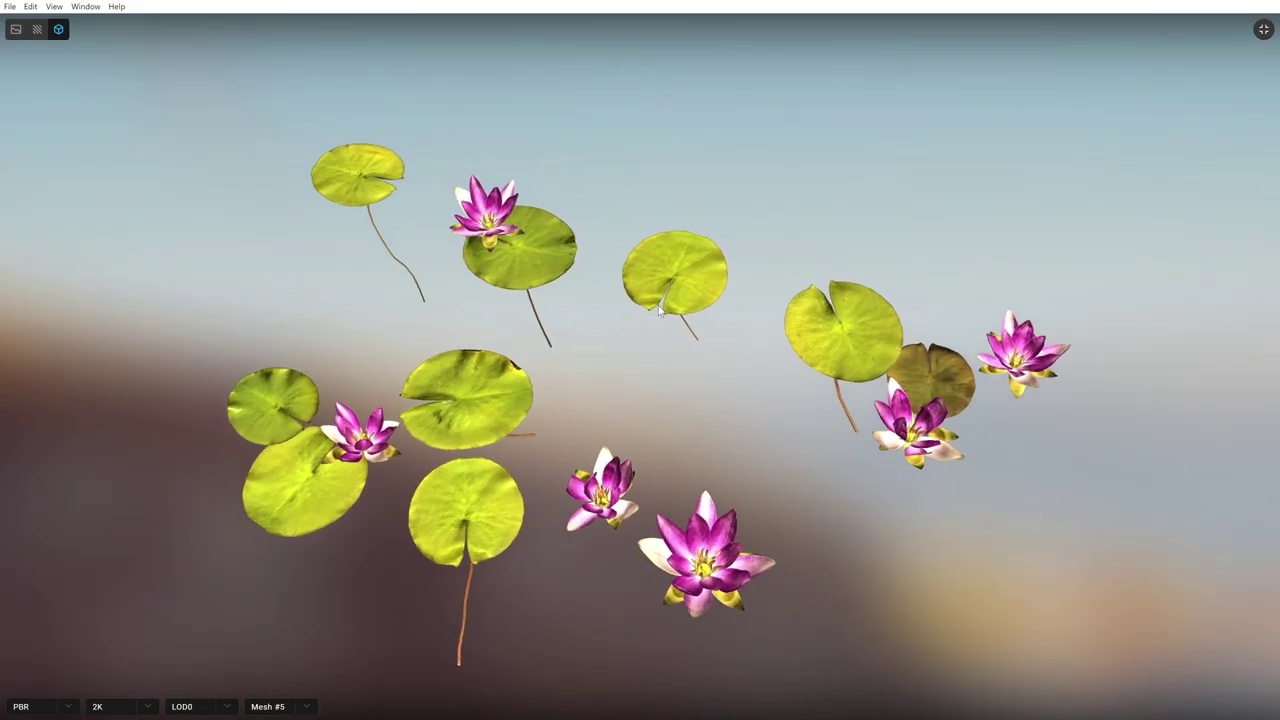
Orbit the flowered Mesh #5 lilies, view the pond scene, then the flat Albedo atlas
mouse_move(457, 266)
mouse_down()
mouse_move(5, 345)
mouse_move(746, 168)
mouse_move(792, 121)
mouse_up()
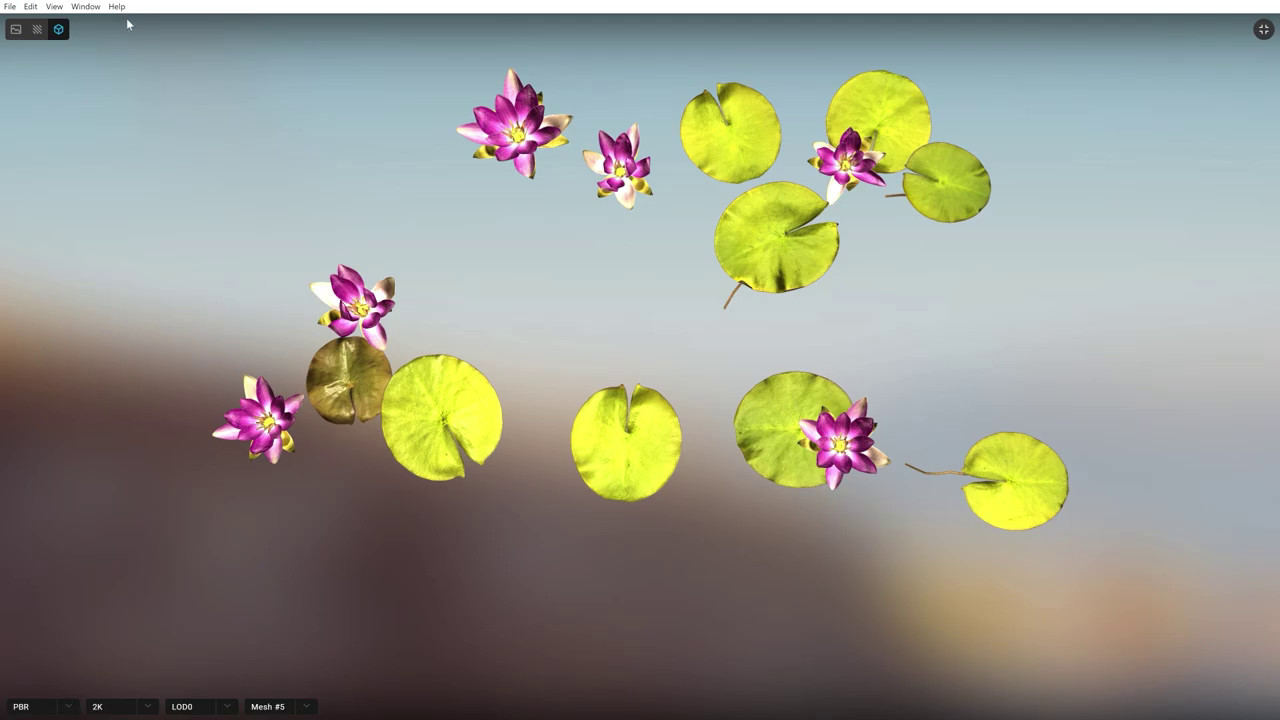
click(15, 29)
click(37, 29)
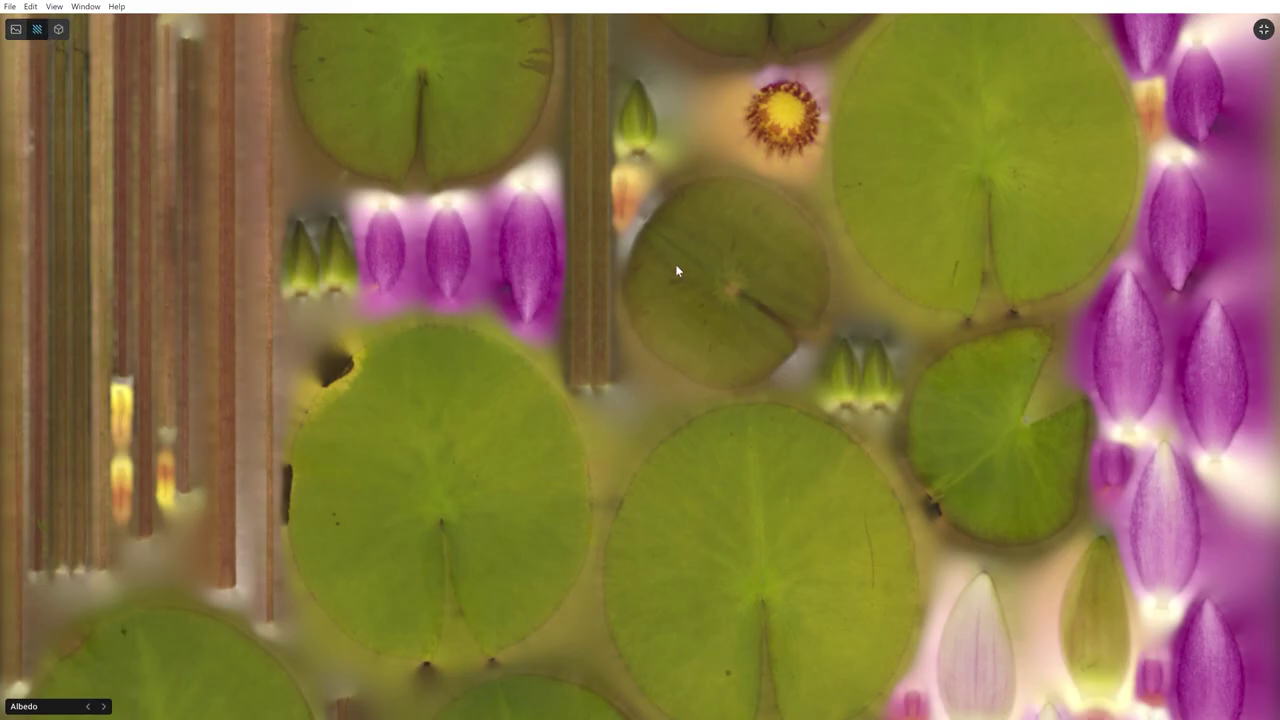
Step to the next texture channel and back to Albedo, then close the full-window preview
click(104, 707)
click(85, 707)
click(1263, 29)
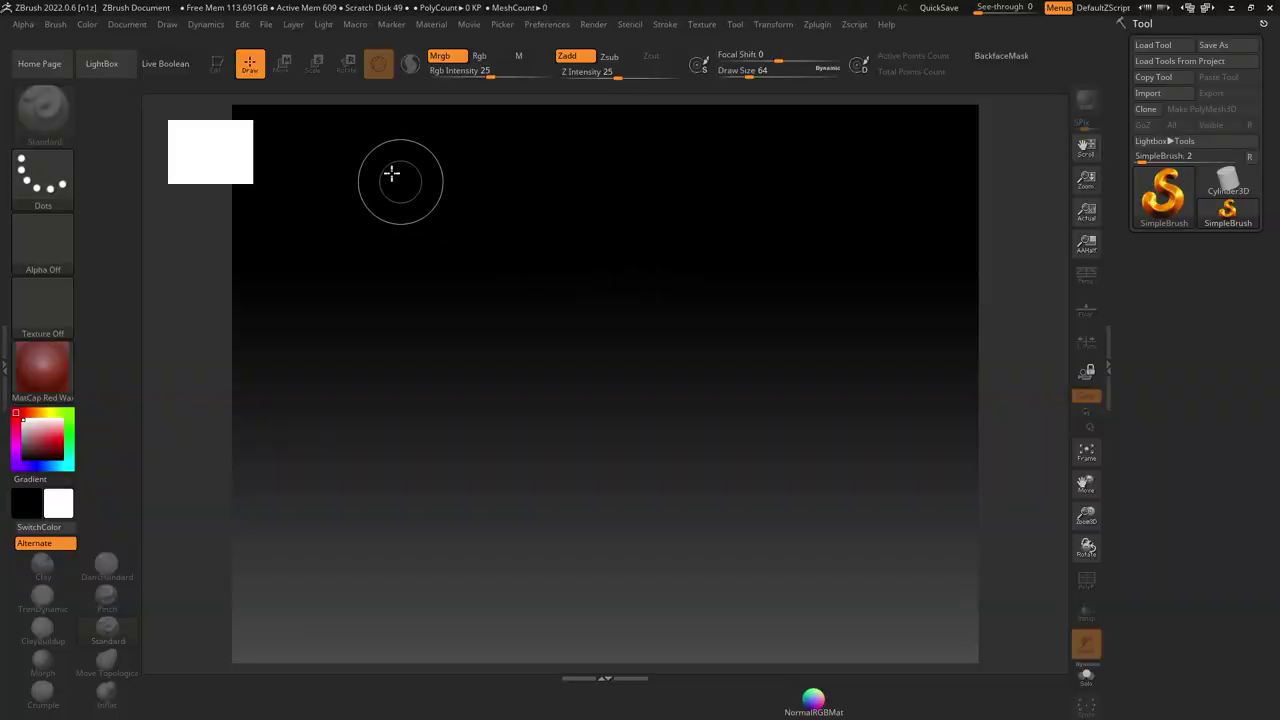
Double the document to 2240 × 1680 and lower the background Range for flat grey
click(137, 26)
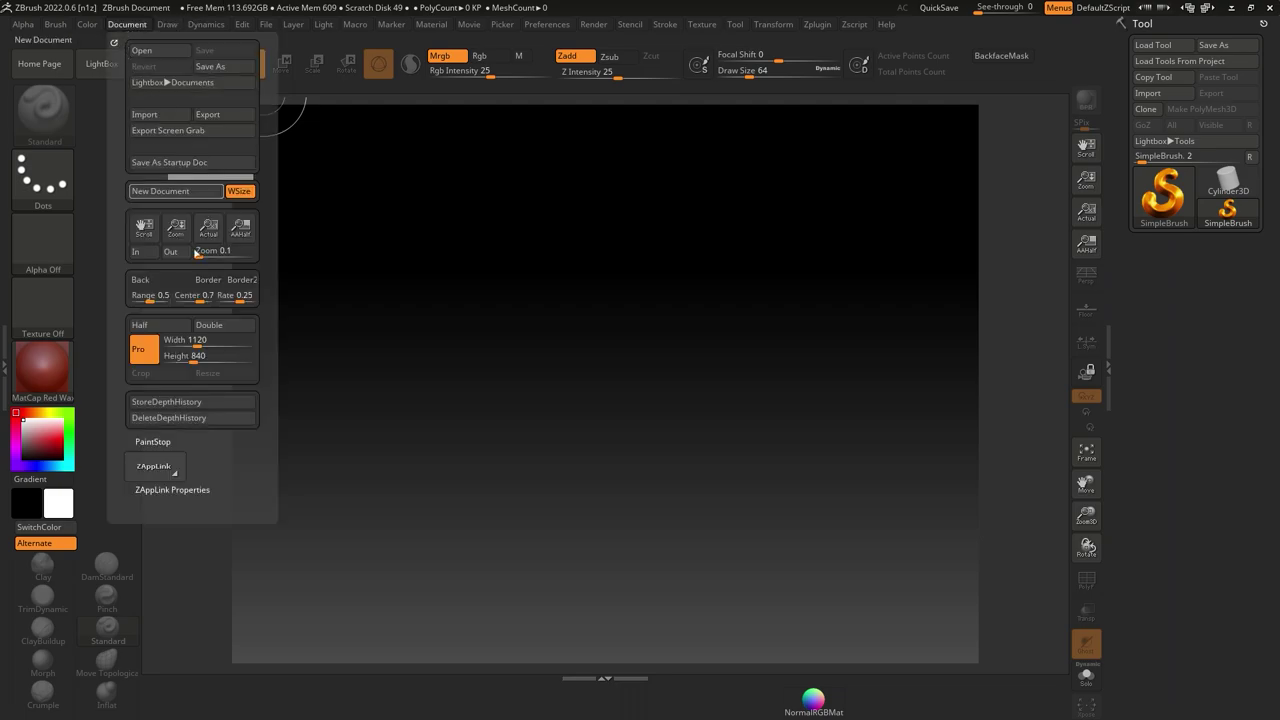
click(222, 330)
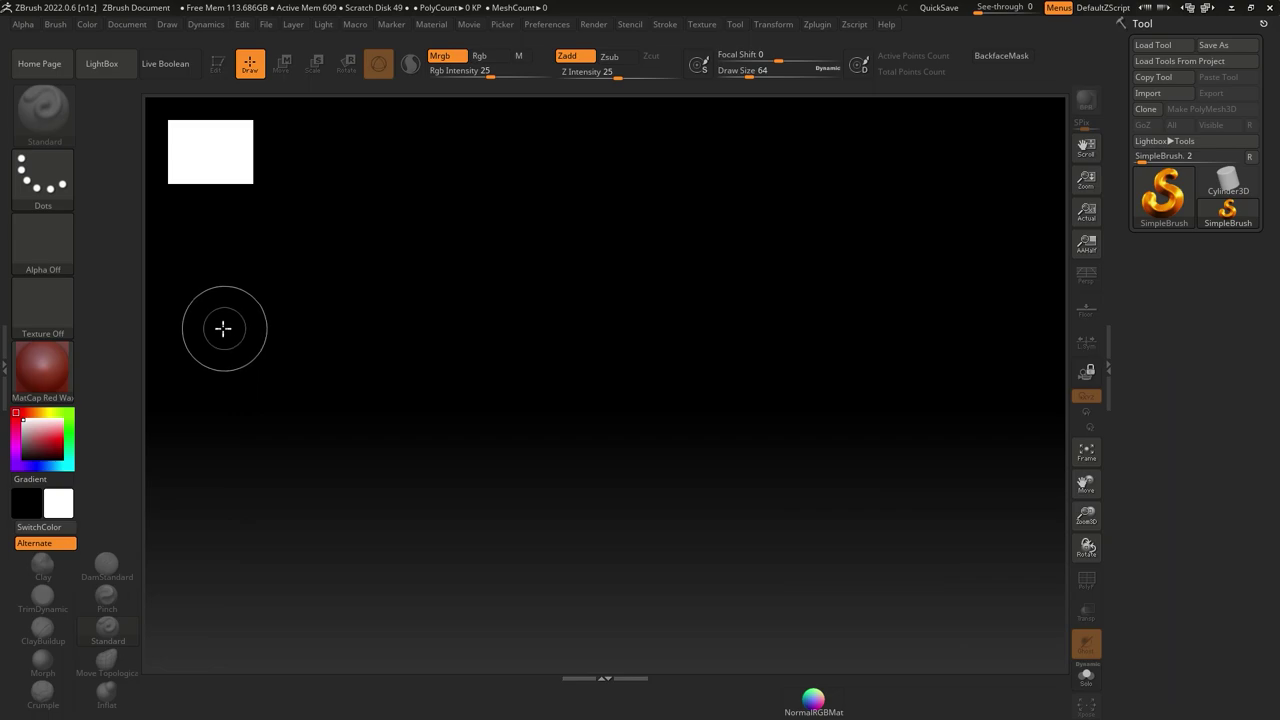
click(130, 26)
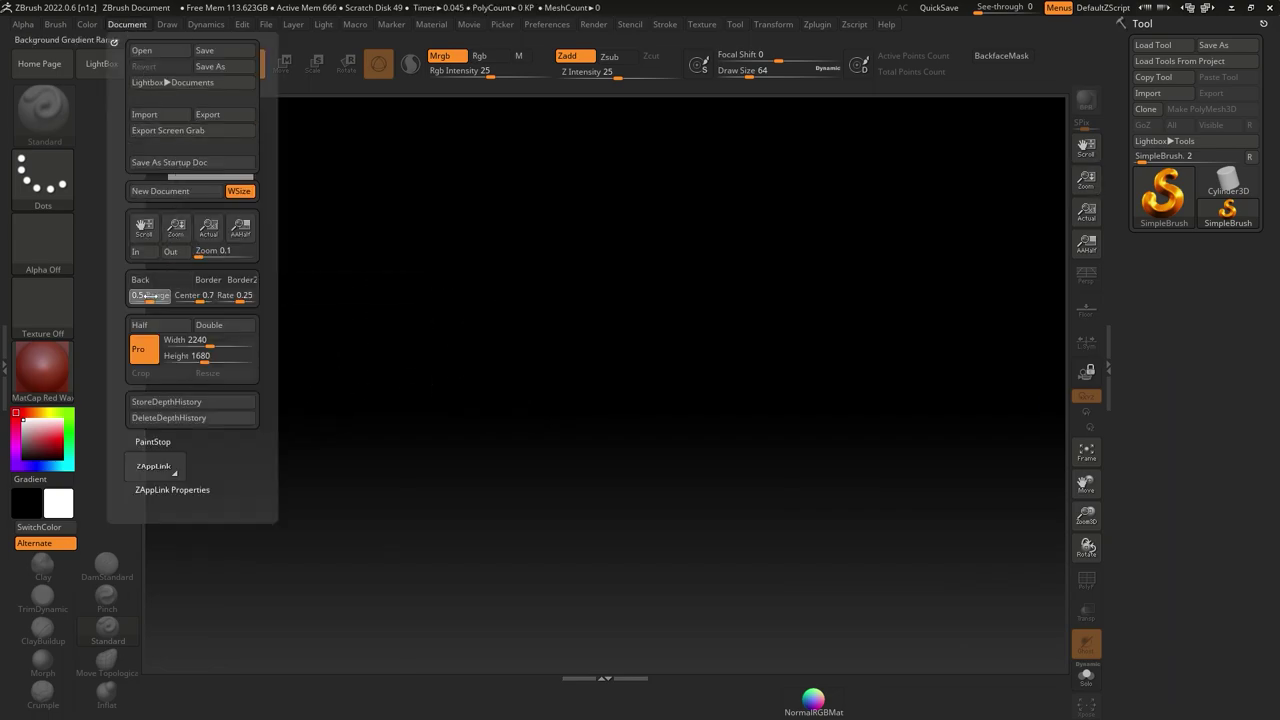
drag(148, 296, 118, 298)
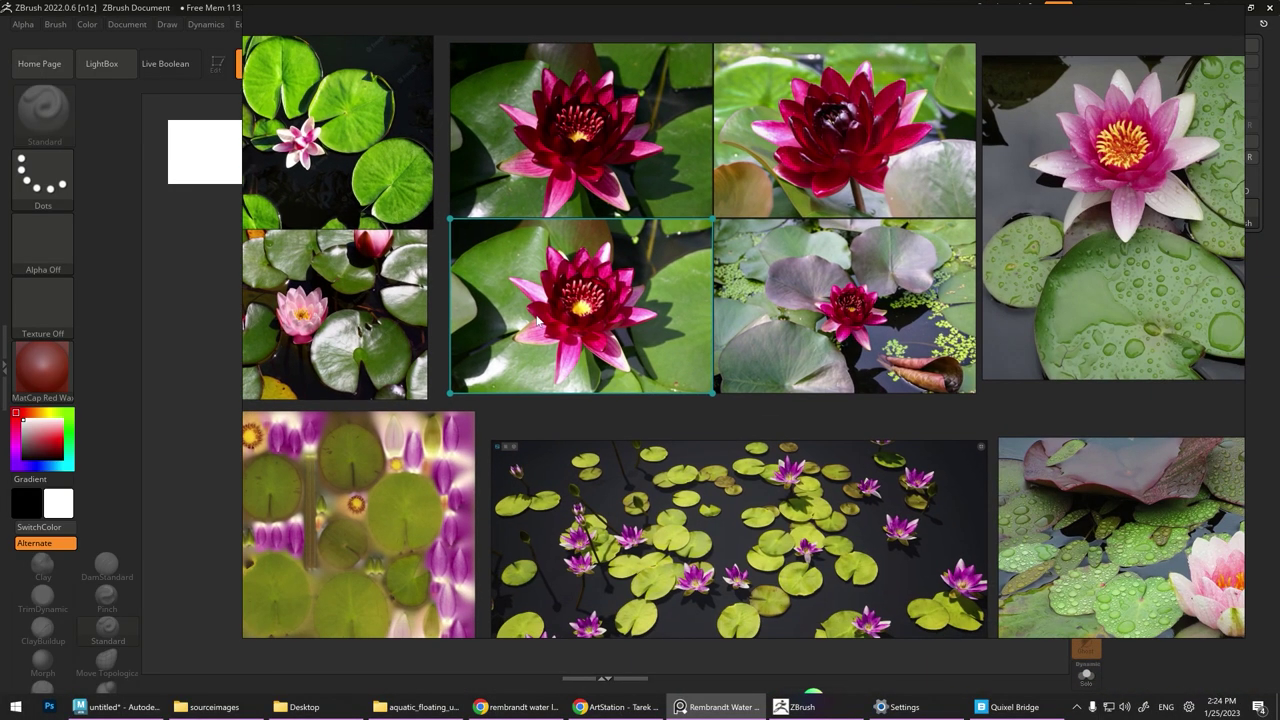
Zoom and pan the PureRef board to centre on the lily pad photos
scroll(593, 357, down, 2)
middle_drag(353, 122, 423, 175)
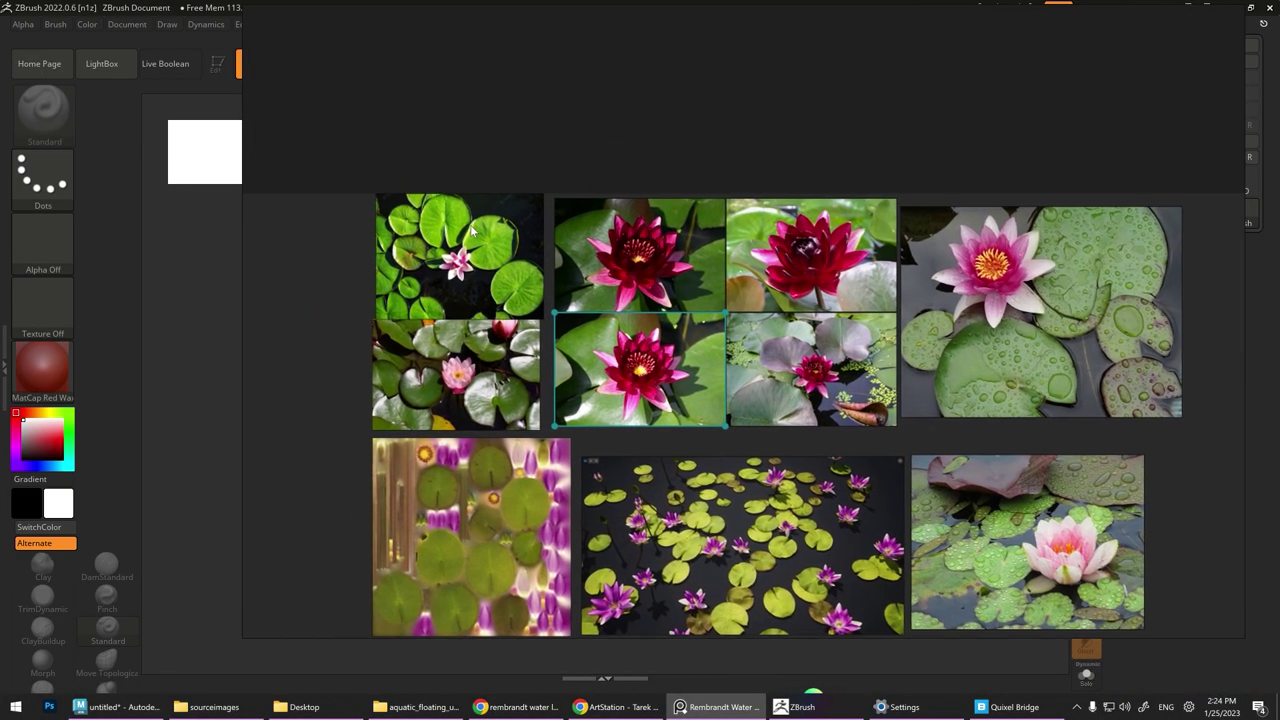
scroll(490, 228, up, 2)
middle_drag(493, 228, 563, 282)
scroll(633, 335, up, 3)
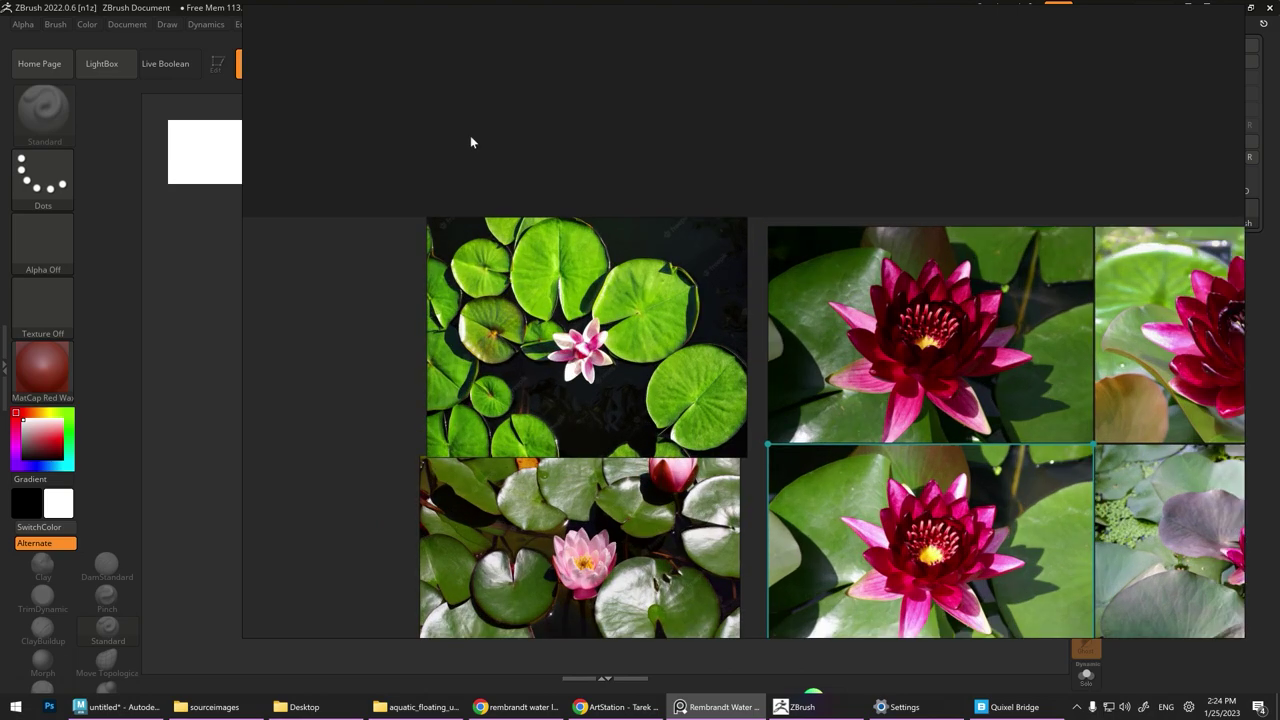
Shrink the PureRef window and park it on the right, framed on one lily pad
drag(470, 142, 485, 235)
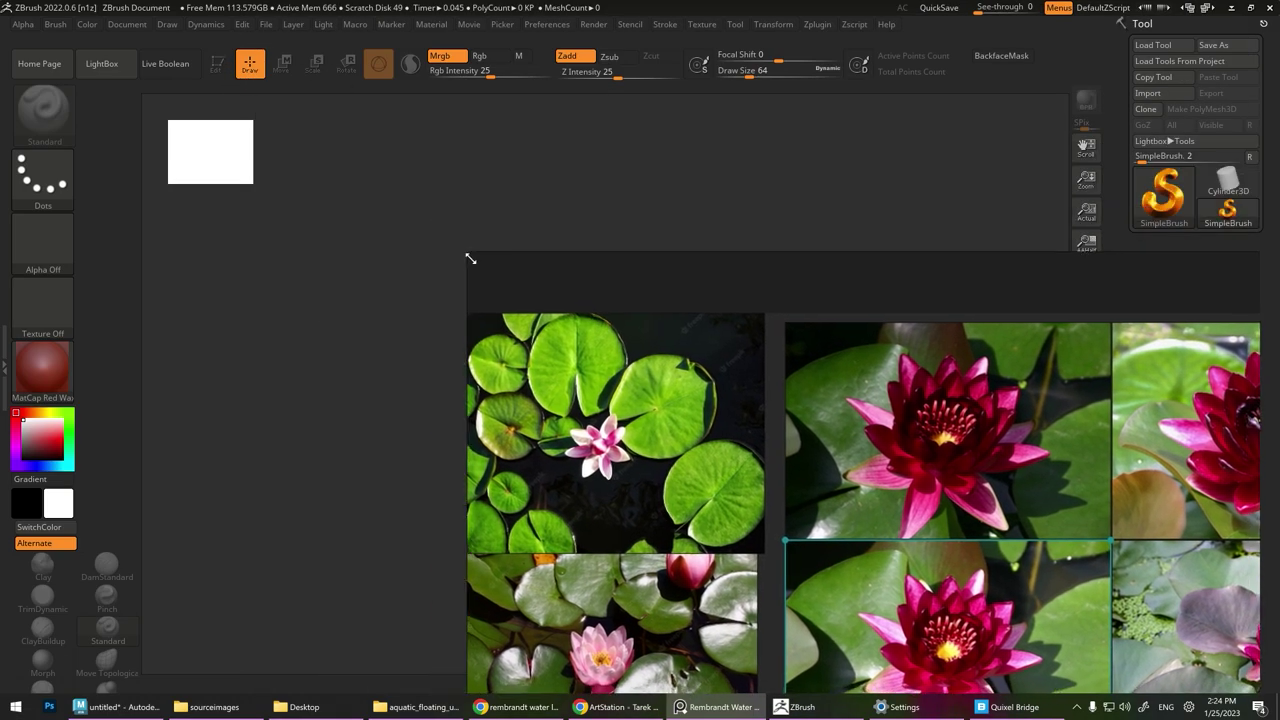
drag(258, 103, 423, 277)
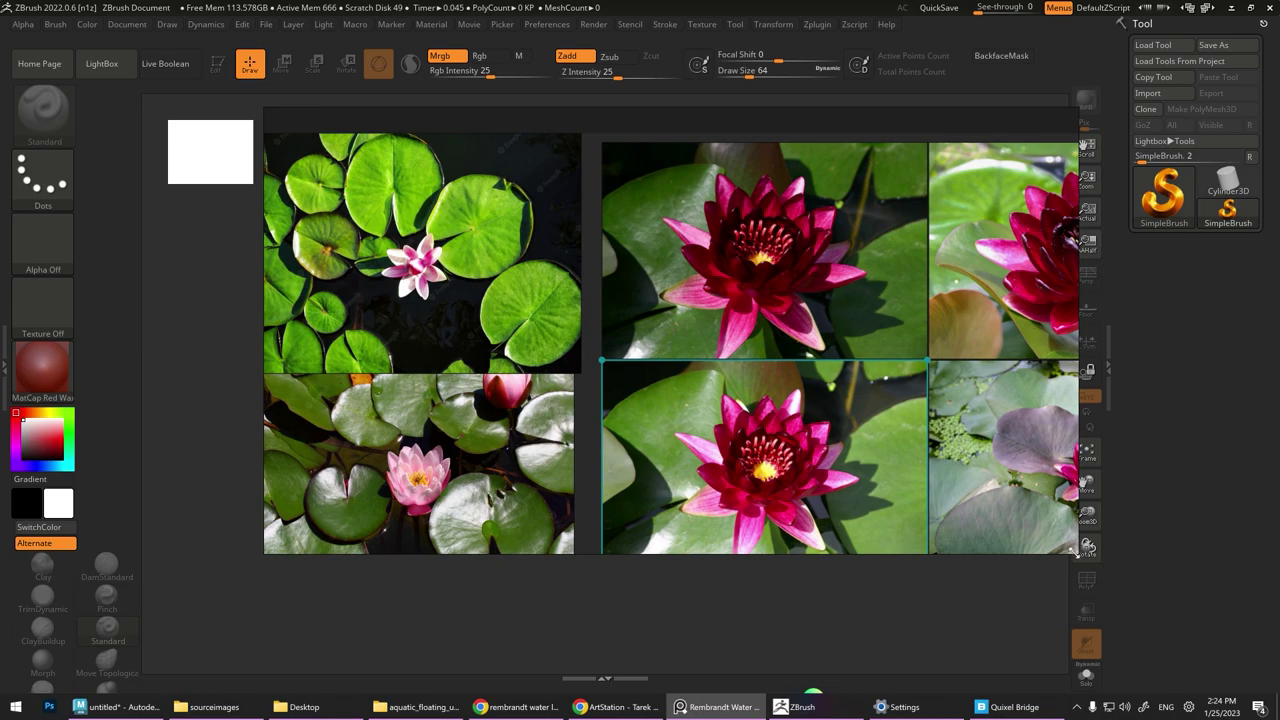
drag(1075, 551, 588, 387)
mouse_move(345, 314)
mouse_down()
mouse_move(765, 452)
mouse_move(931, 460)
mouse_up()
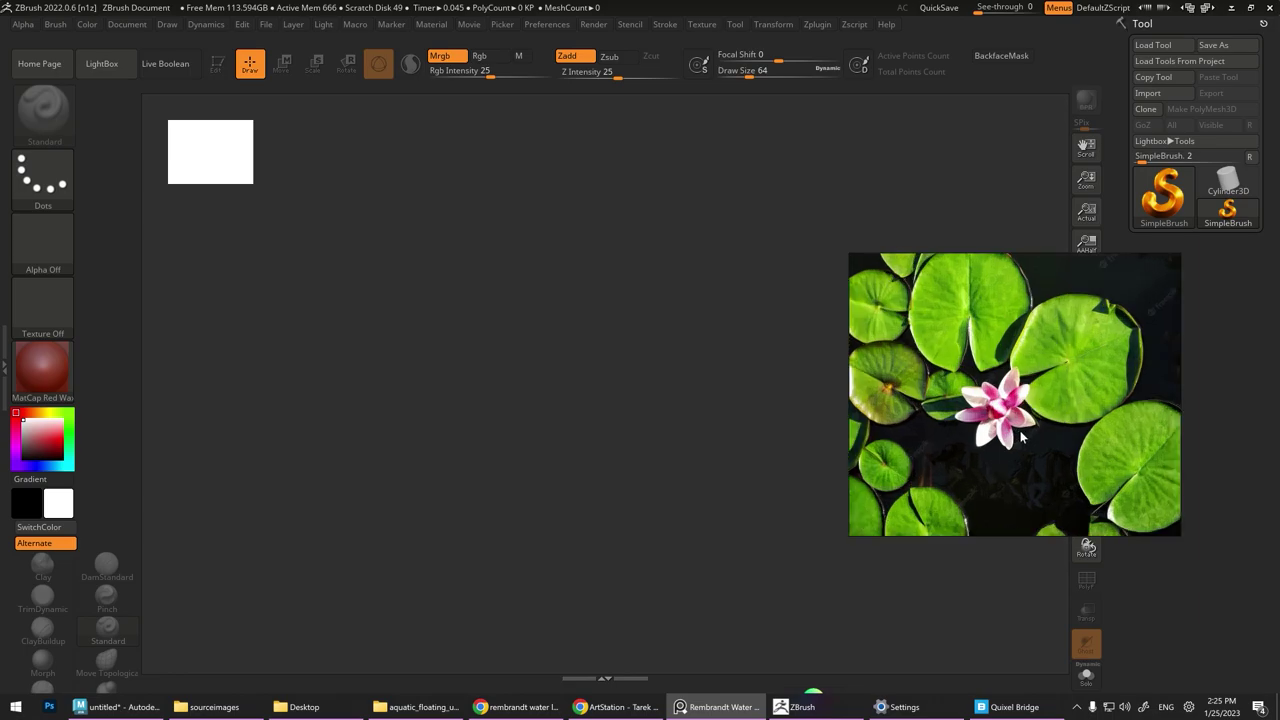
mouse_move(903, 460)
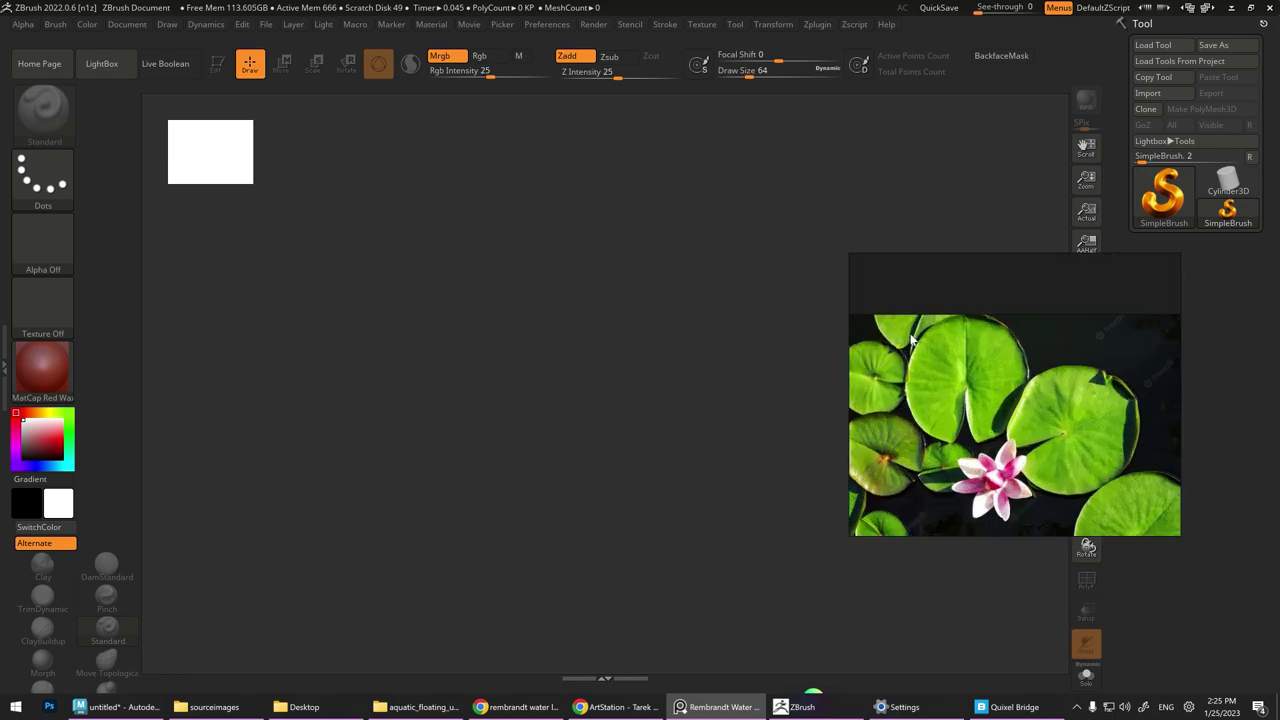
scroll(996, 332, up, 2)
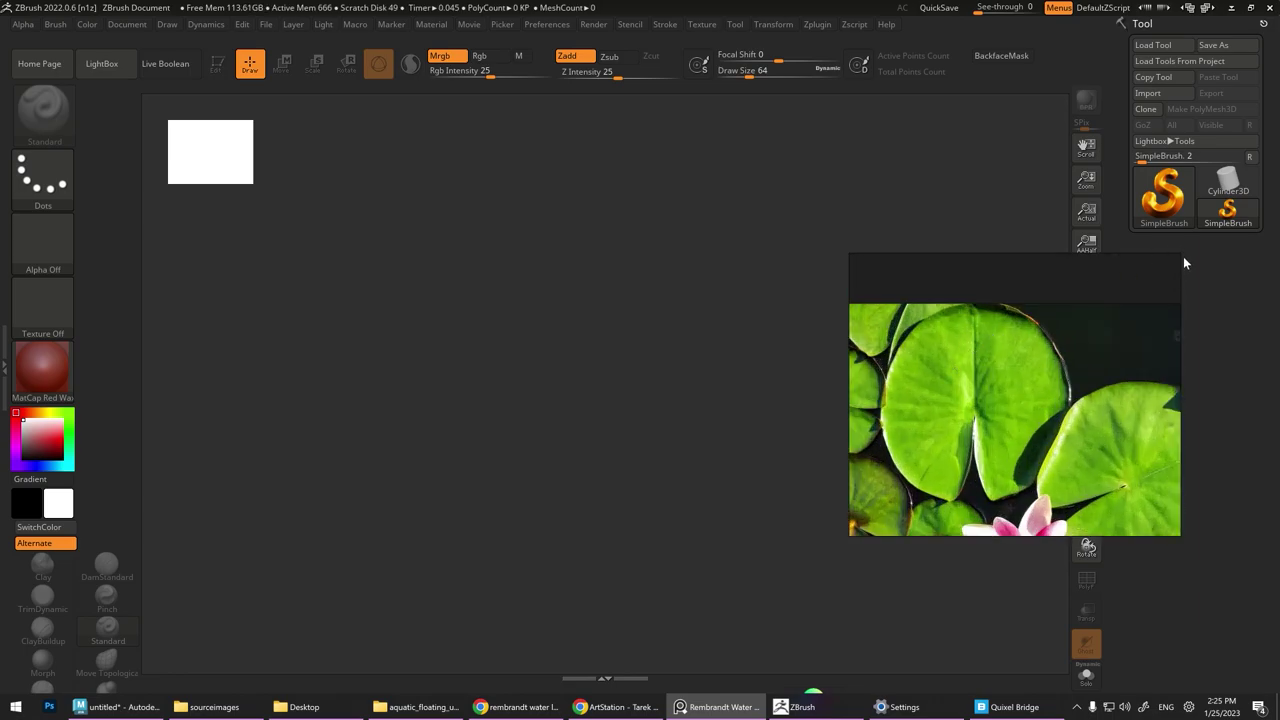
drag(1179, 255, 1252, 194)
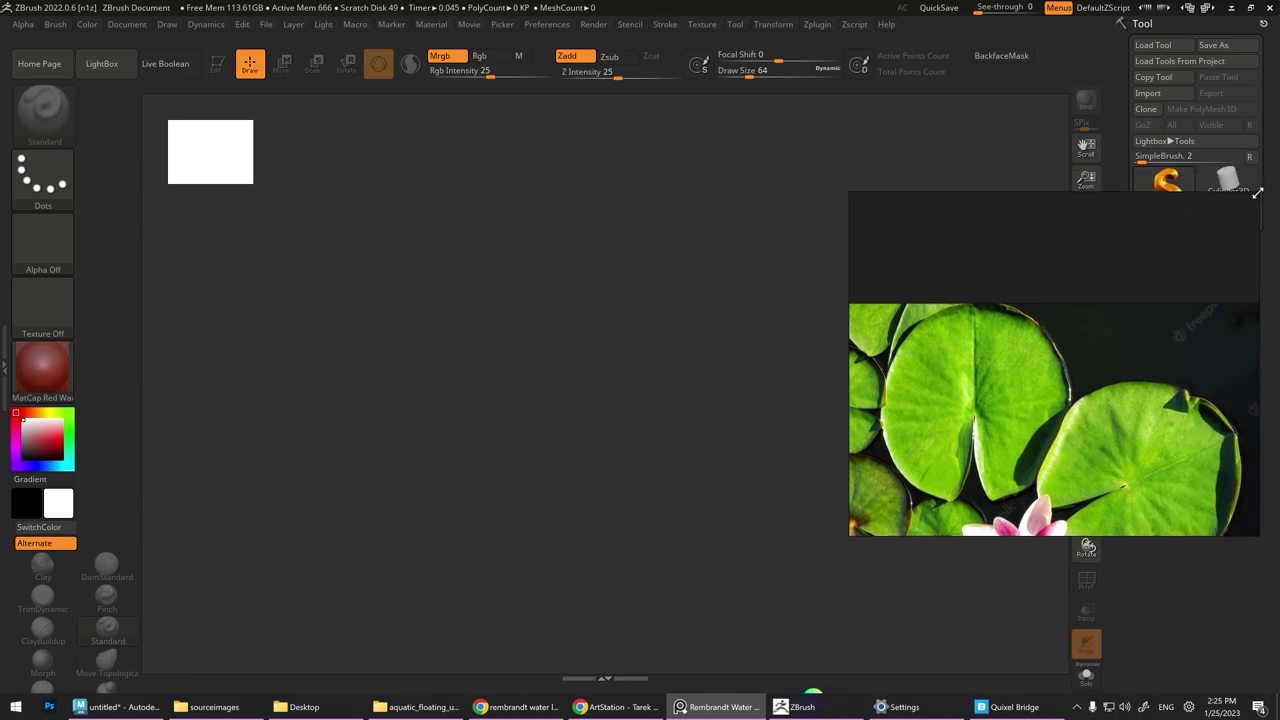
mouse_move(1017, 303)
mouse_down()
mouse_move(988, 380)
mouse_move(1027, 392)
mouse_up()
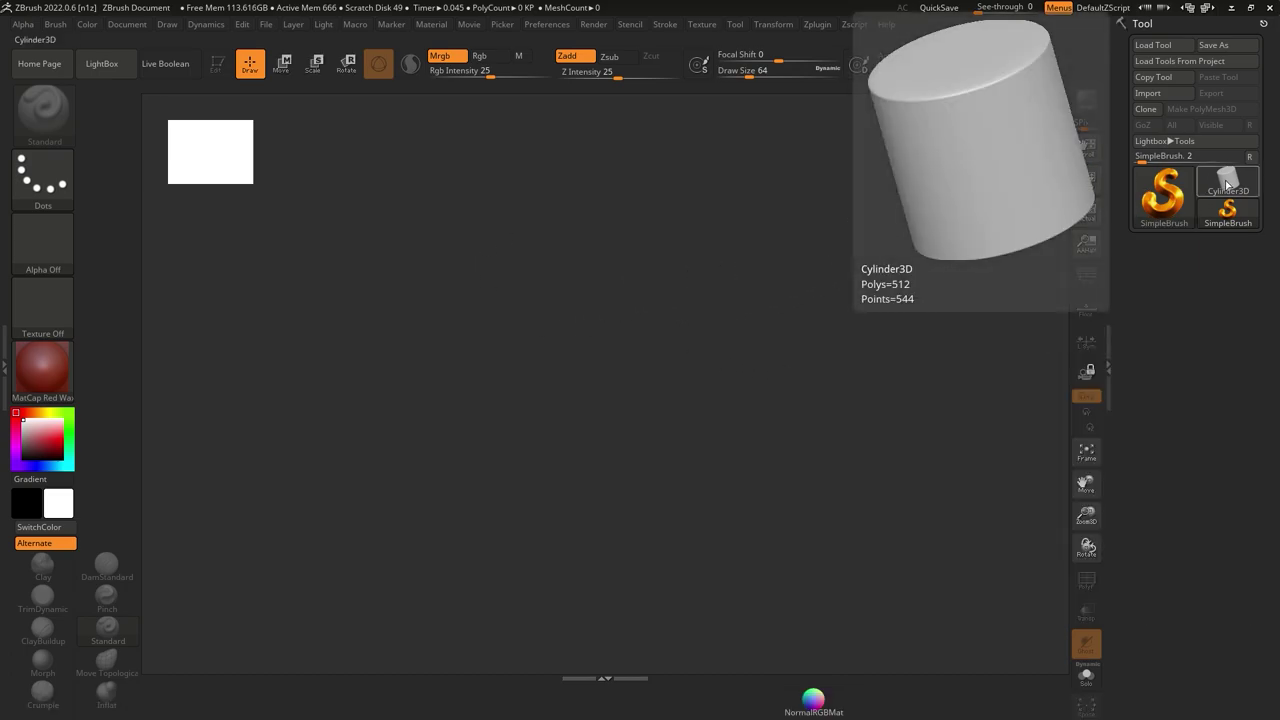
Draw a Sphere3D on the canvas in Edit mode and orbit around it
click(1225, 185)
click(1230, 188)
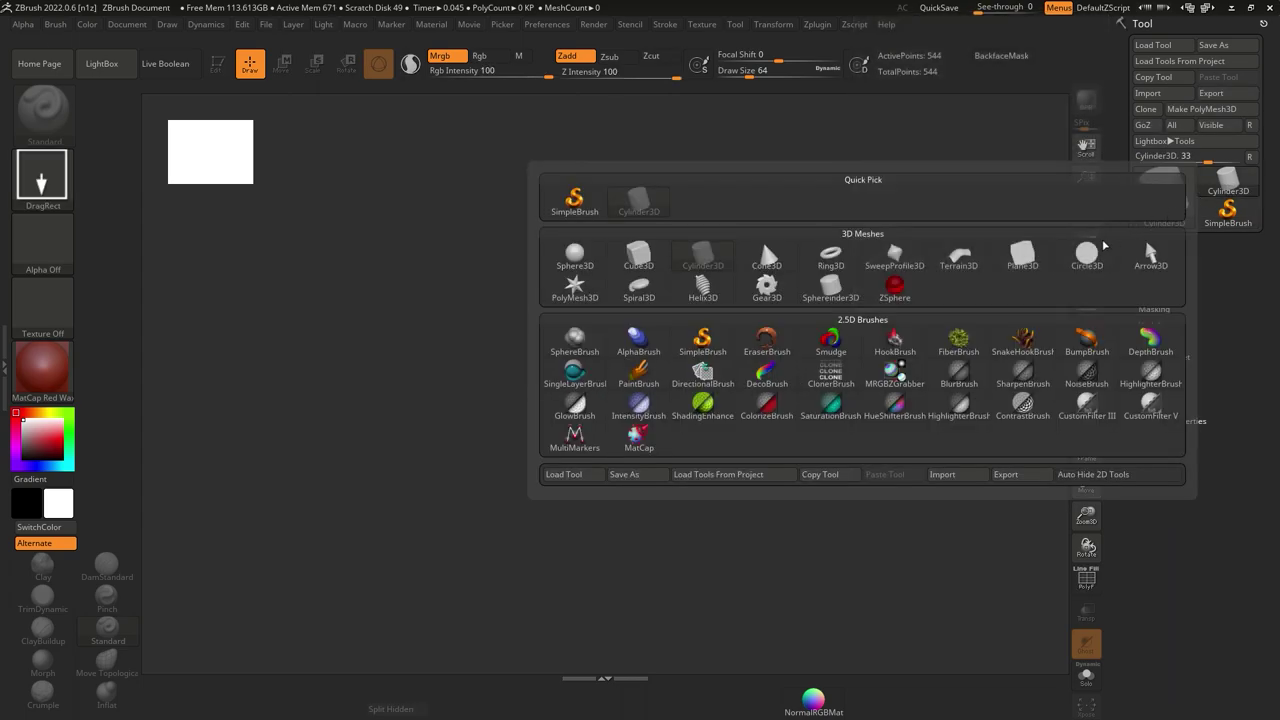
click(589, 257)
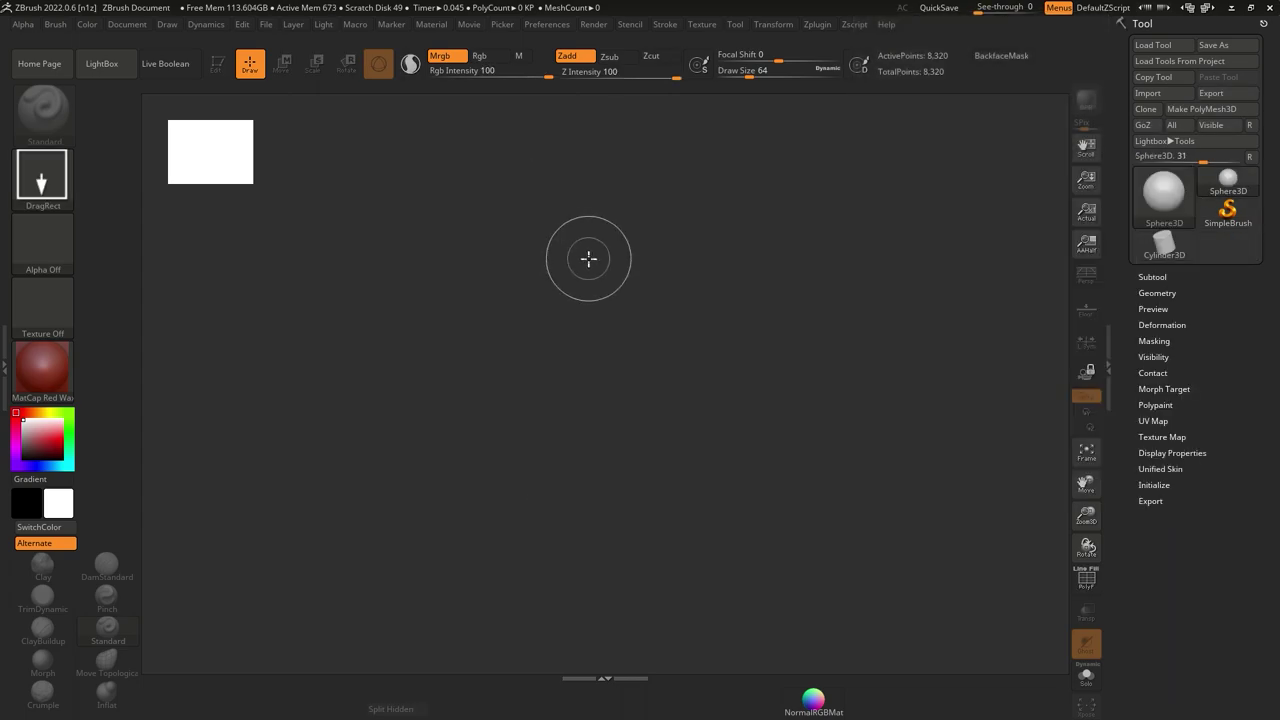
drag(661, 355, 656, 196)
key(t)
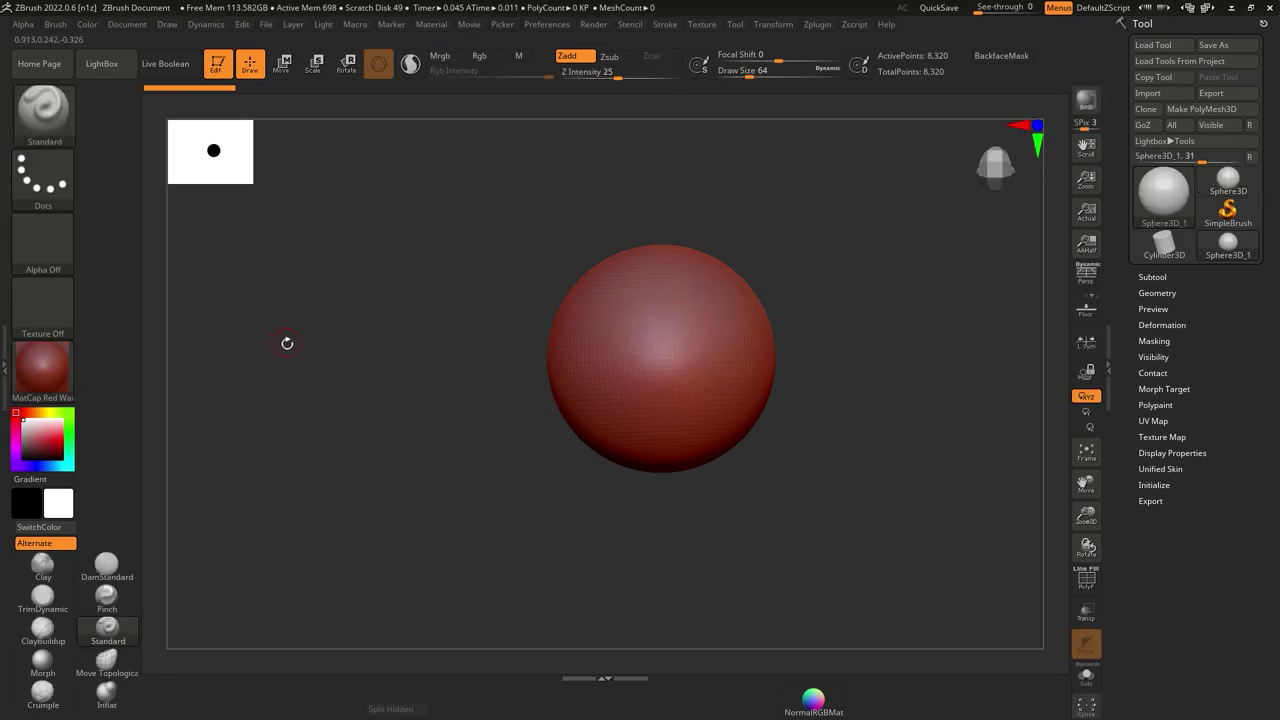
mouse_move(601, 318)
right_down()
mouse_move(591, 323)
mouse_move(678, 336)
mouse_move(720, 360)
mouse_move(769, 309)
mouse_move(629, 403)
mouse_move(705, 411)
mouse_move(686, 377)
right_up()
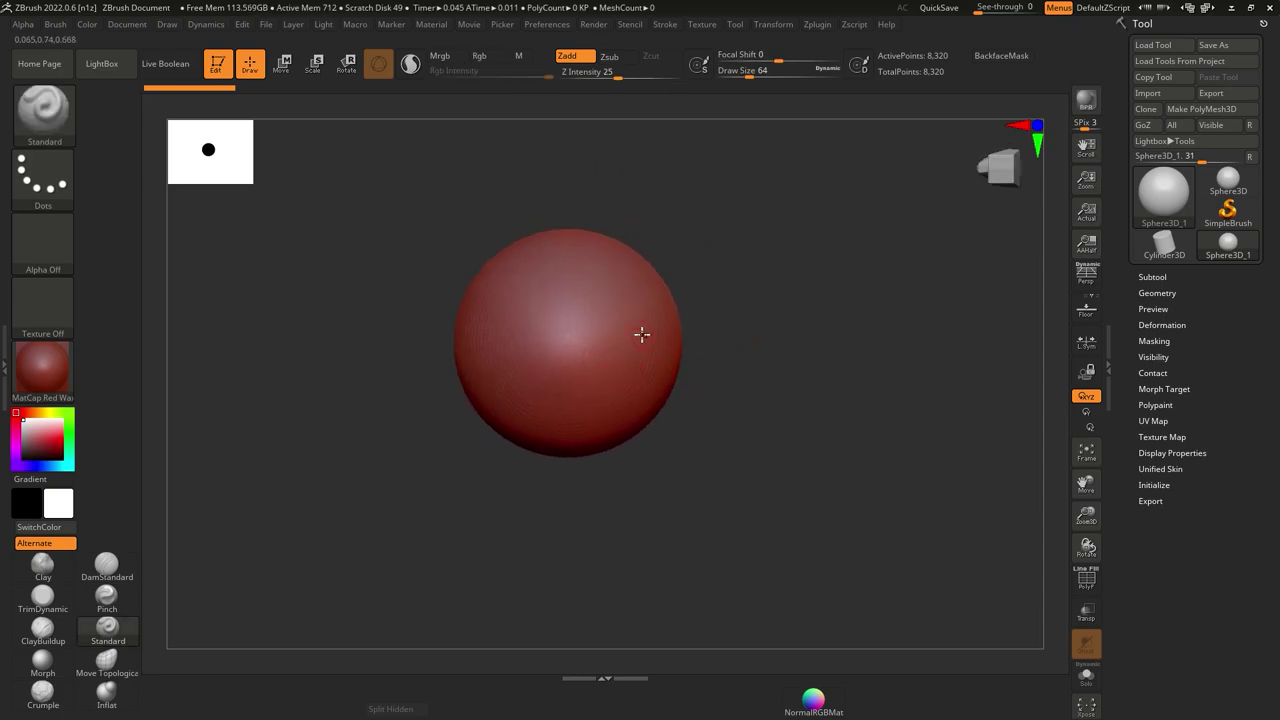
mouse_move(567, 390)
right_down()
mouse_move(651, 357)
mouse_move(626, 414)
mouse_move(600, 409)
mouse_move(889, 260)
mouse_move(686, 434)
mouse_move(689, 474)
mouse_move(586, 466)
right_up()
mouse_move(738, 429)
right_down()
mouse_move(634, 463)
mouse_move(620, 446)
mouse_move(659, 397)
right_up()
Apply BasicMaterial2 to the sphere and convert it with Make PolyMesh3D
click(43, 368)
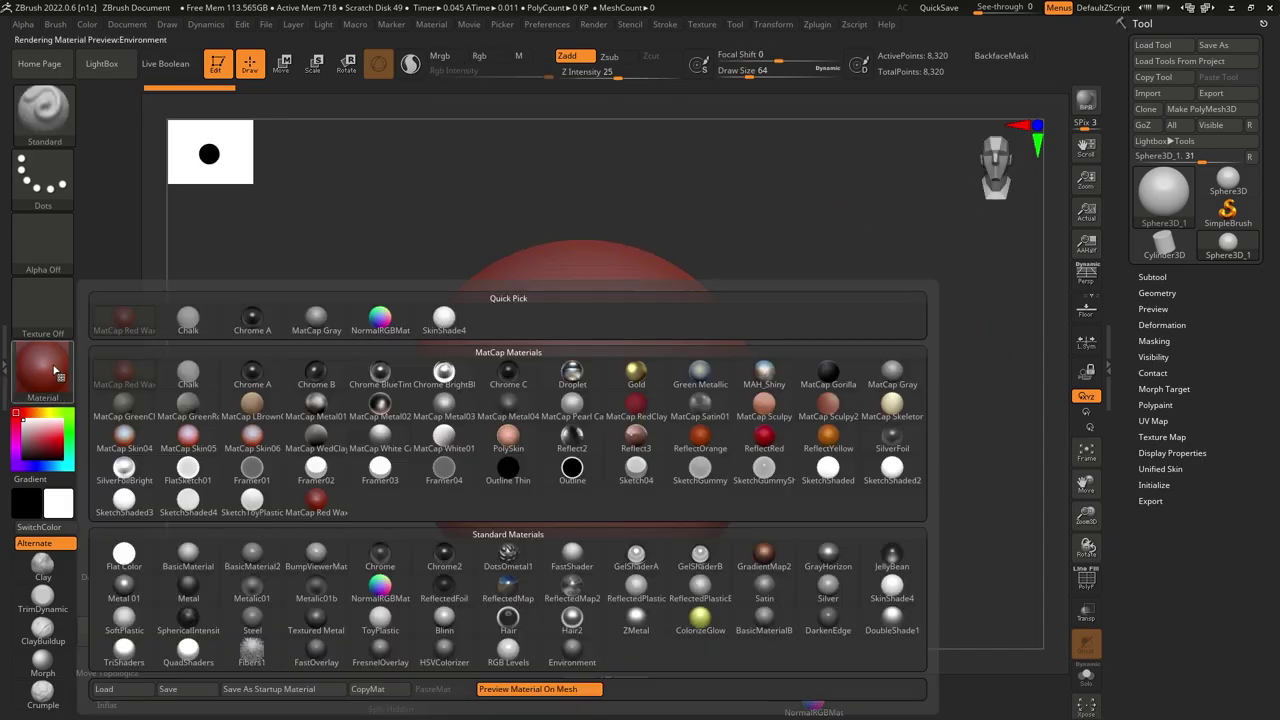
click(440, 320)
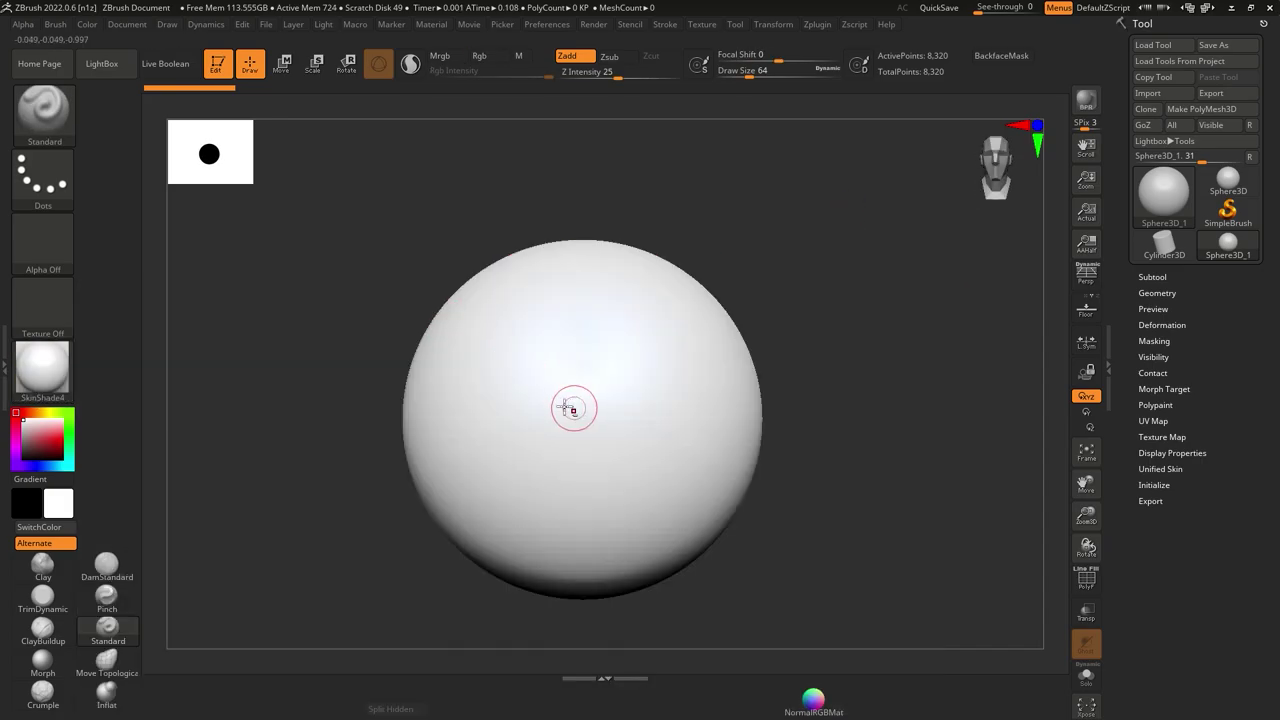
click(43, 375)
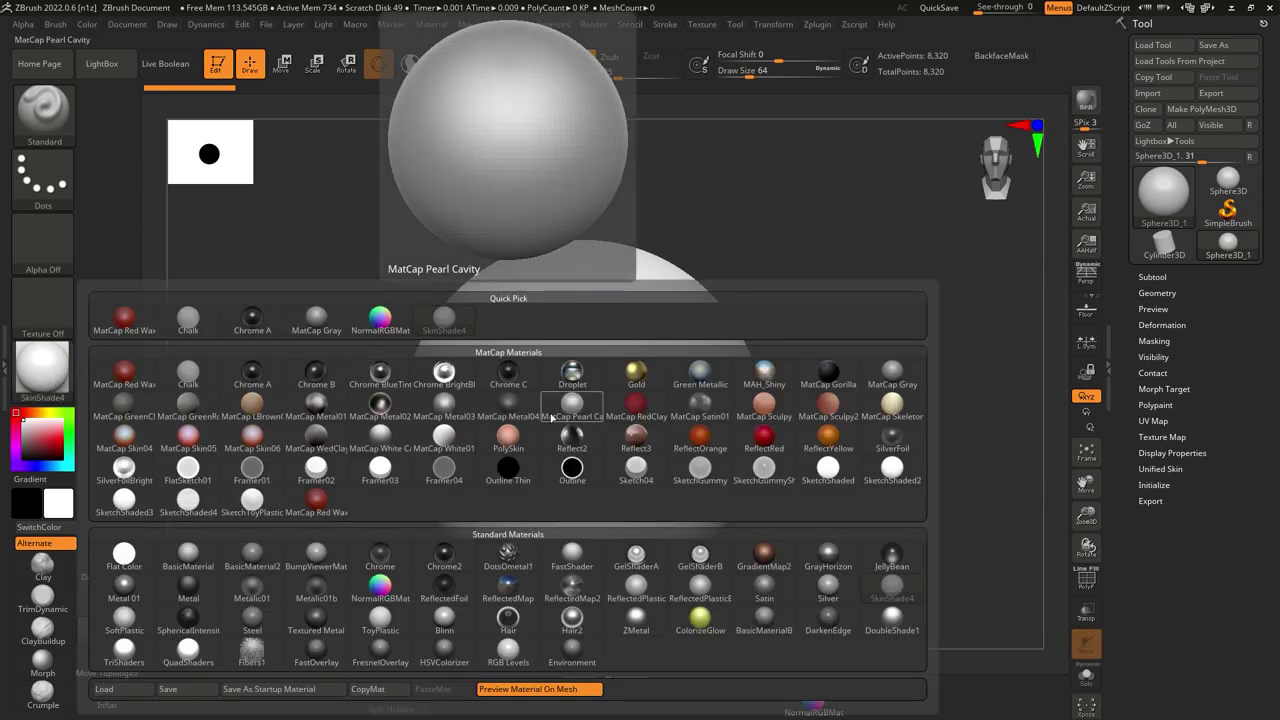
click(278, 572)
mouse_move(604, 401)
right_down()
mouse_move(623, 402)
mouse_move(667, 362)
right_up()
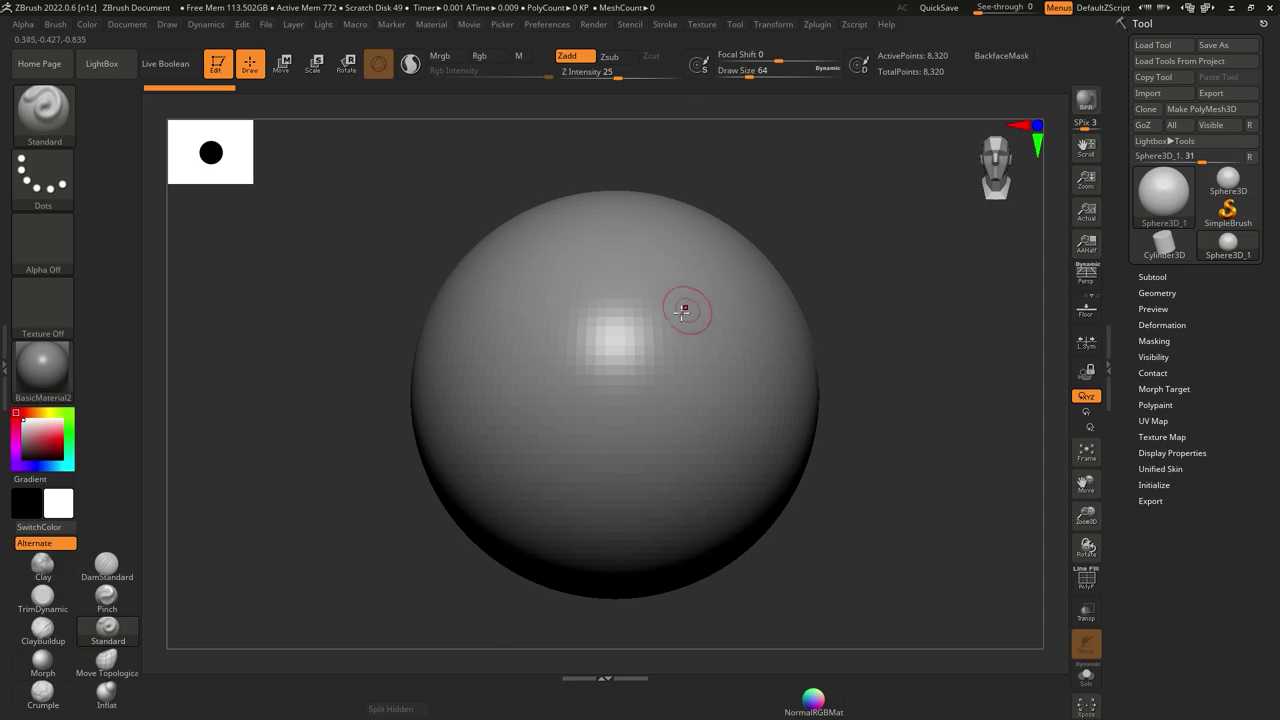
click(1186, 116)
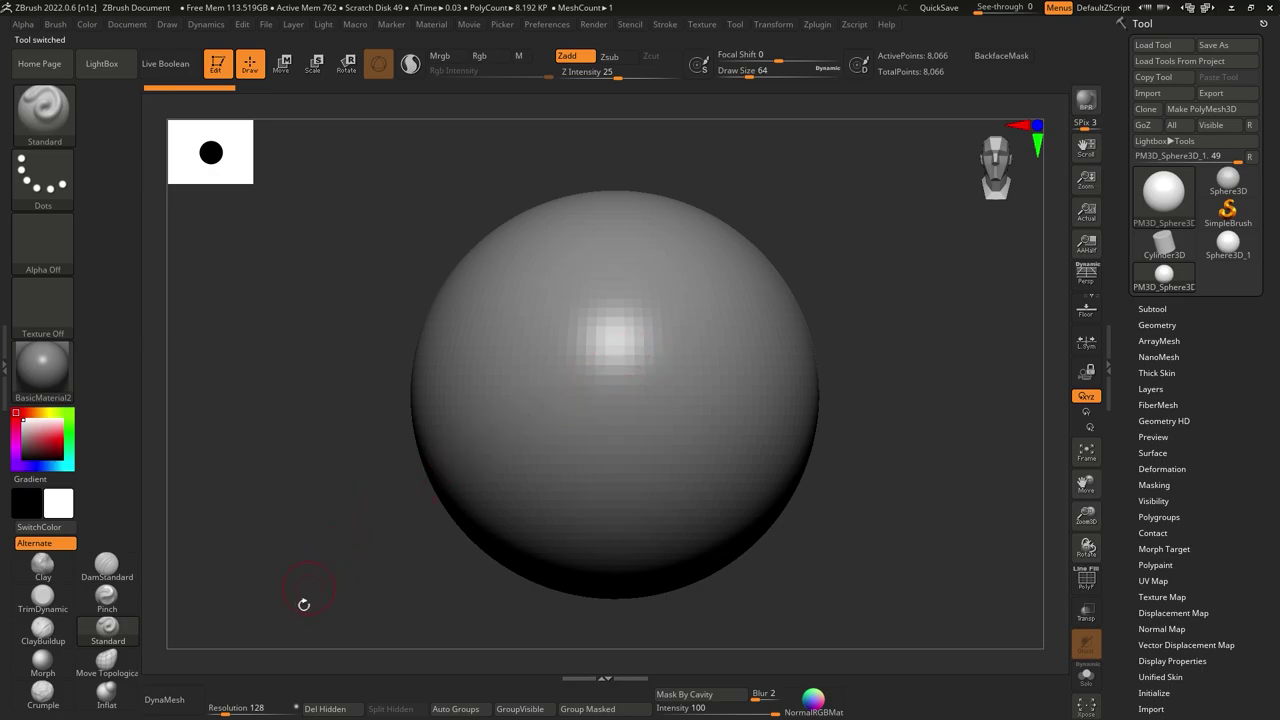
Enable DynaMesh at resolution 128, check the wireframe briefly, and enlarge the brush size
click(1176, 325)
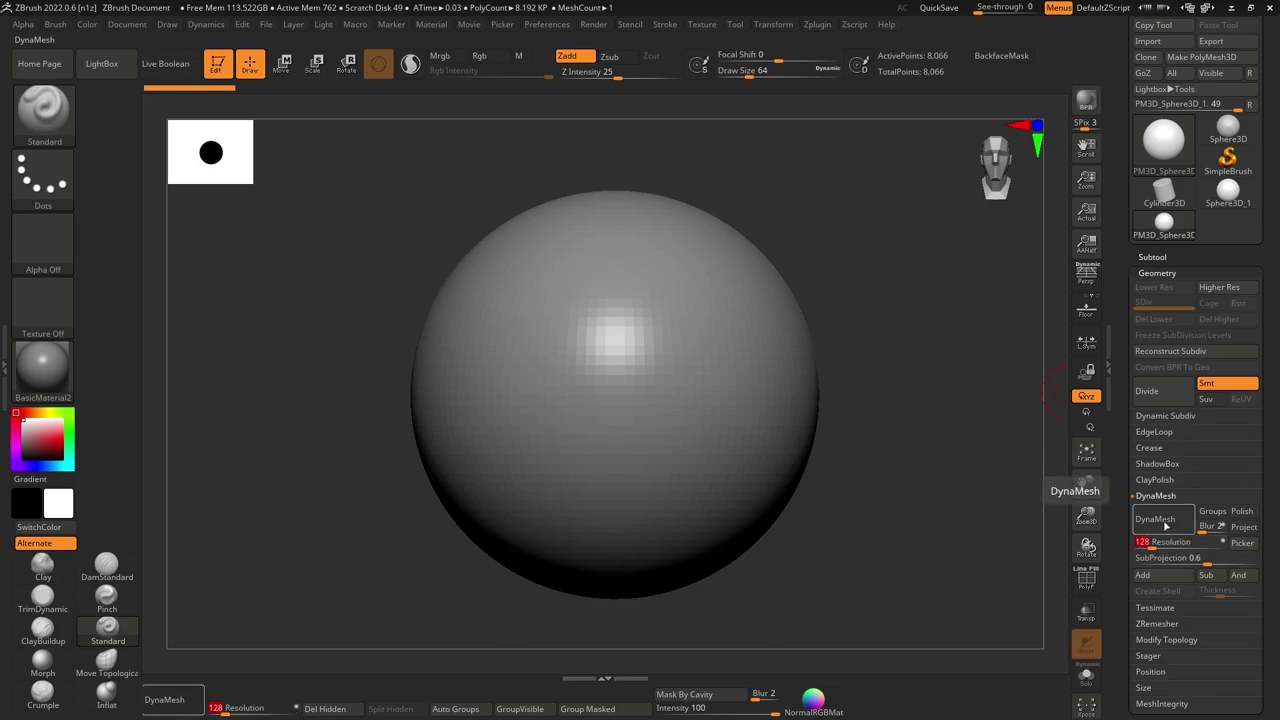
click(1165, 522)
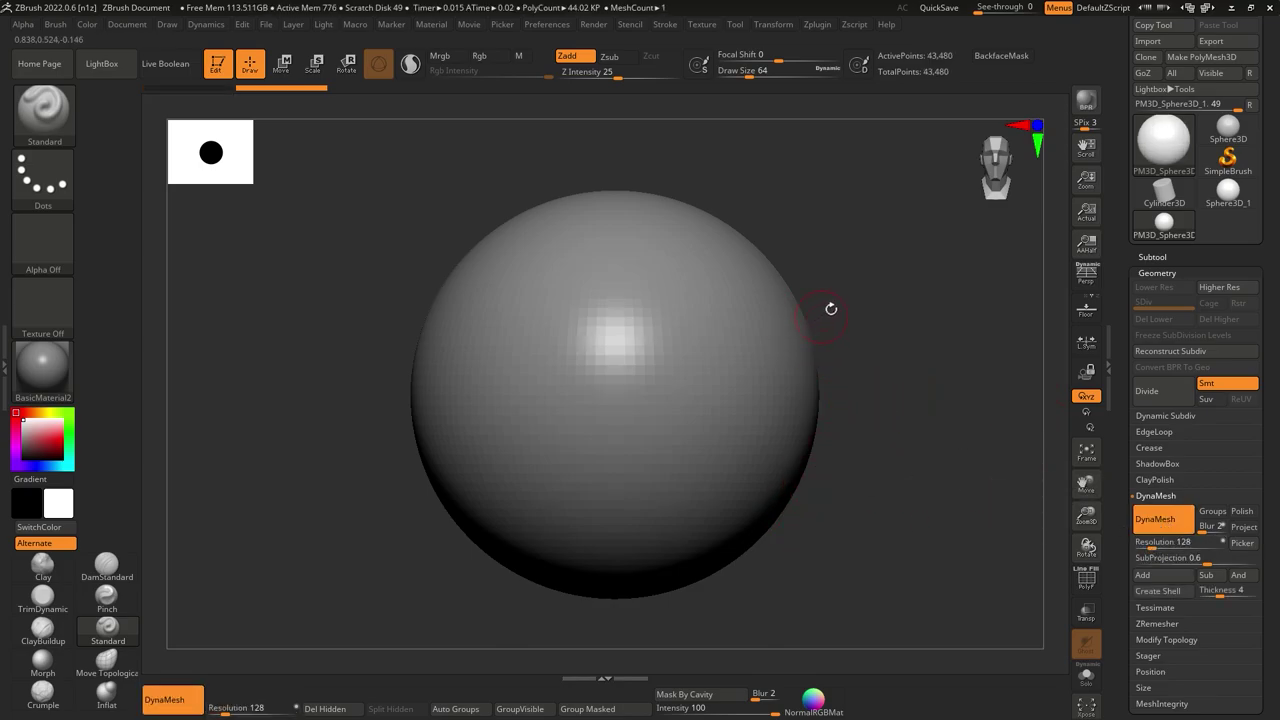
click(1086, 578)
click(1086, 578)
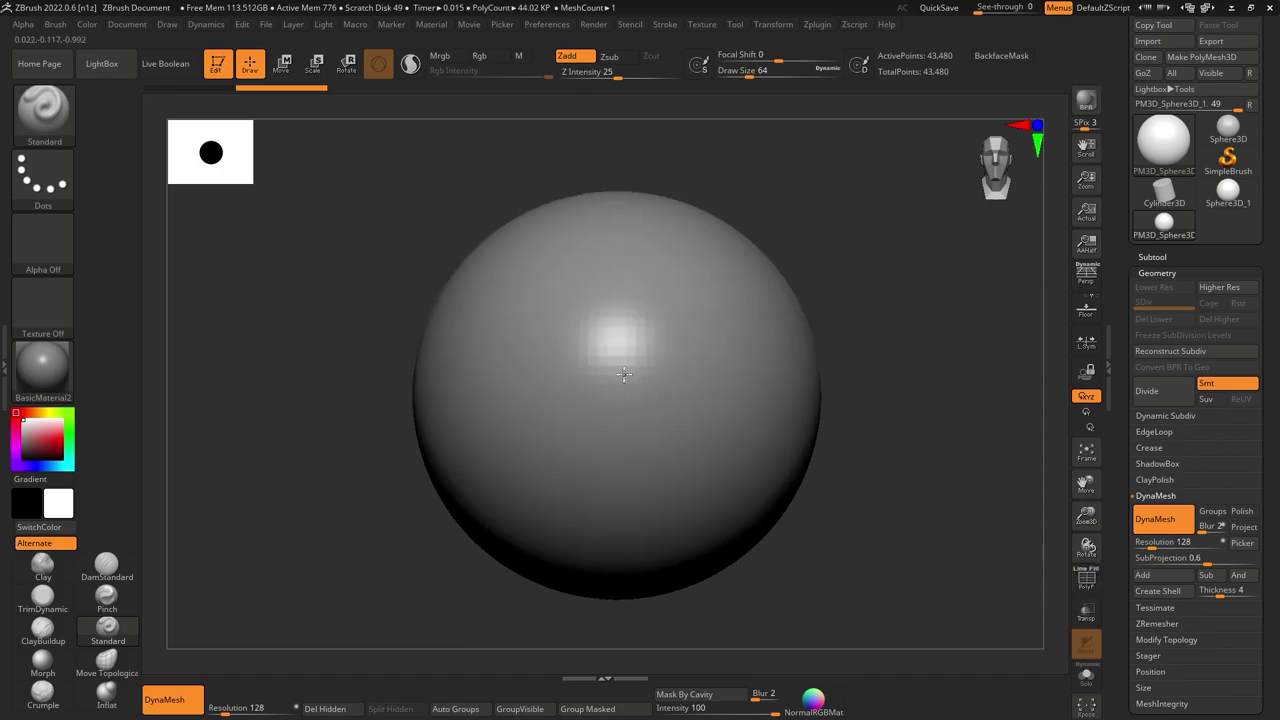
key(space)
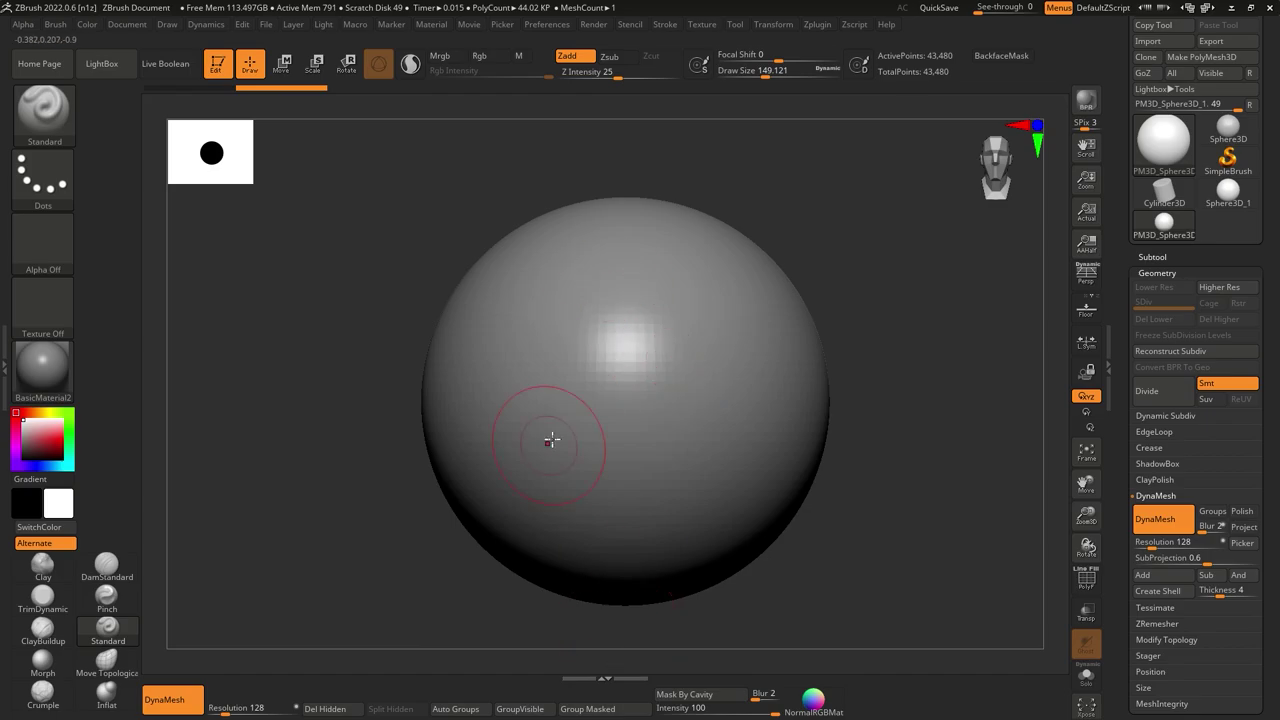
Switch to the Move Topological brush and enlarge Draw Size to about 324
click(59, 136)
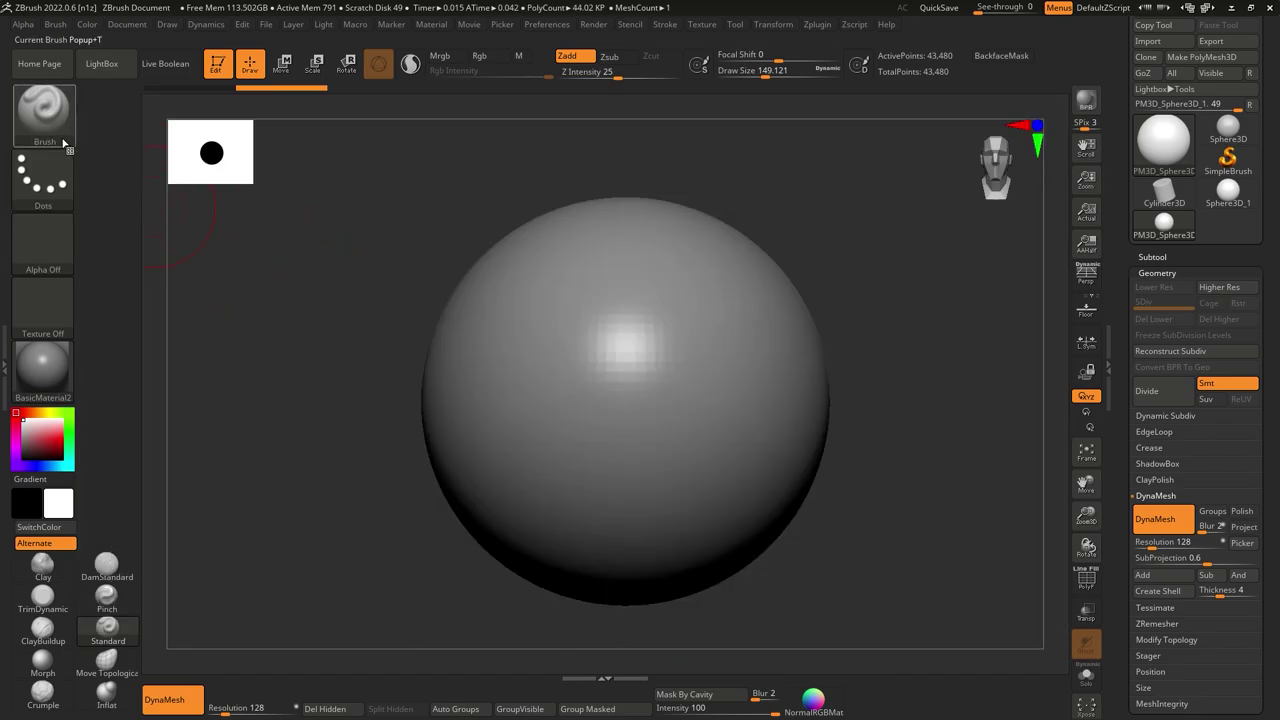
click(45, 133)
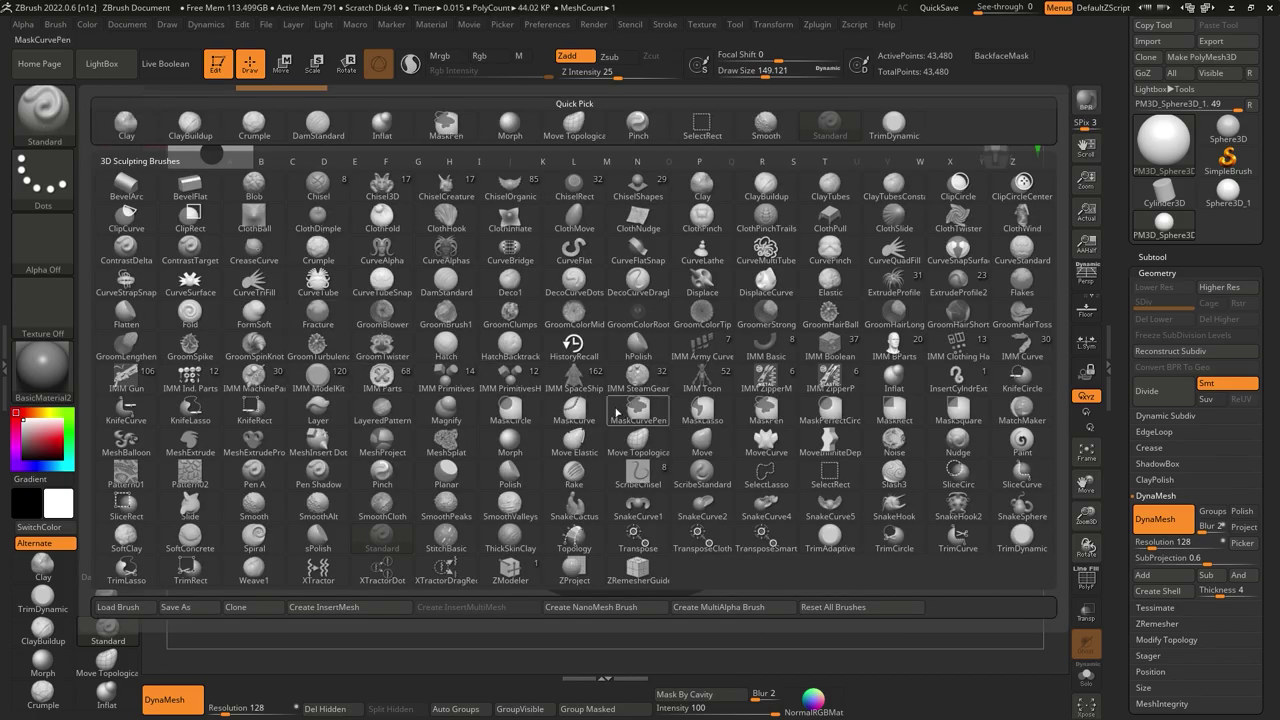
key(m)
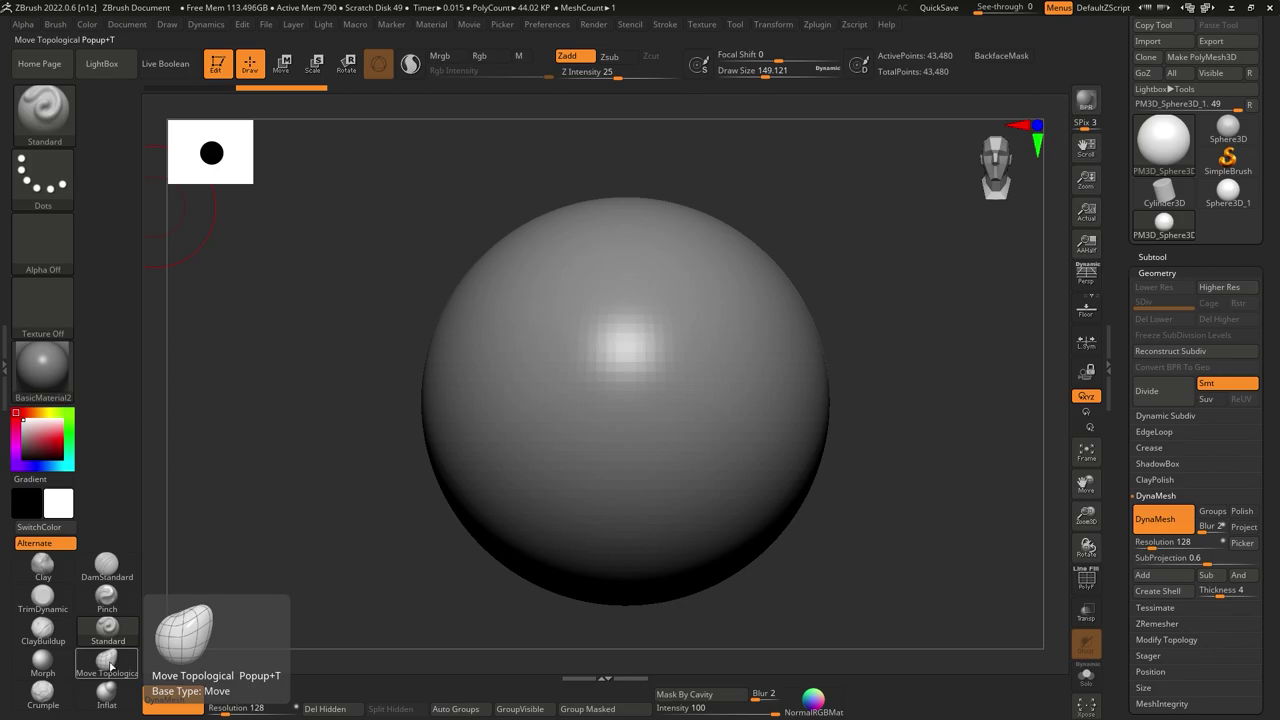
click(115, 664)
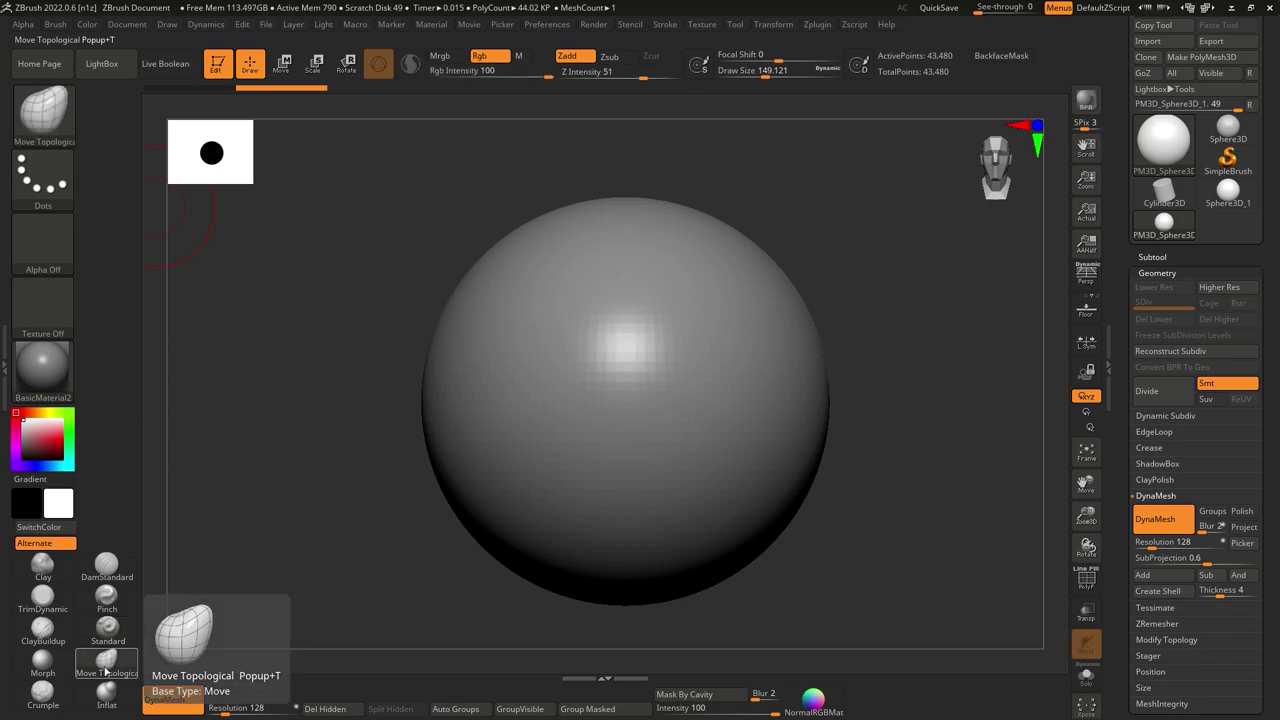
key(space)
drag(420, 432, 550, 426)
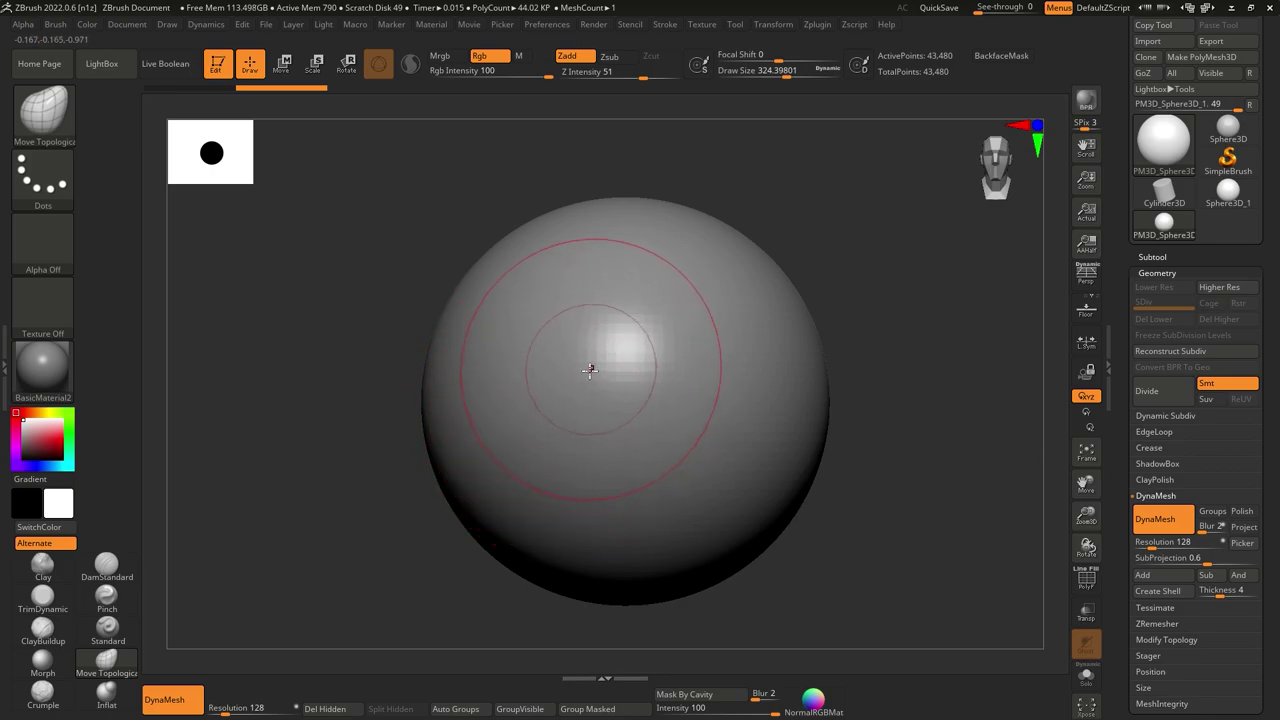
Test-pull the sphere's right side, toggle the PolyF wireframe on and off, and frame the sphere
drag(829, 374, 843, 391)
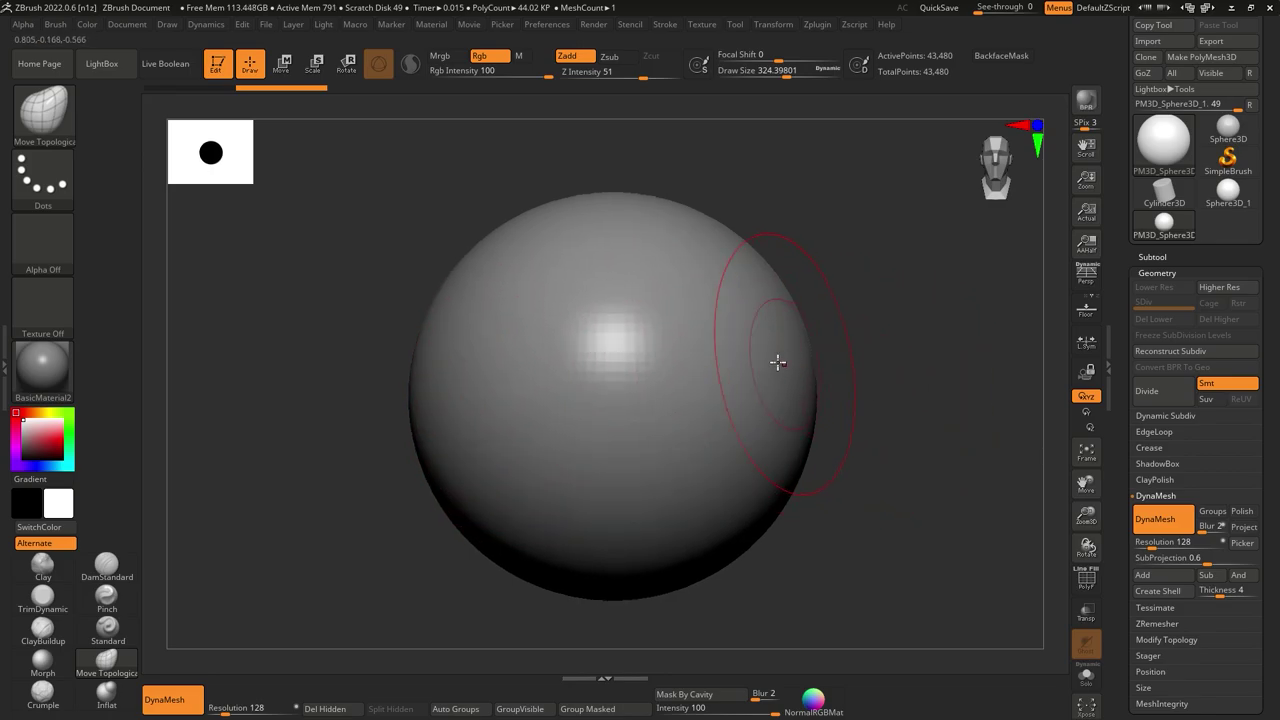
mouse_move(778, 362)
ctrl+right_down()
mouse_move(706, 354)
mouse_move(644, 388)
ctrl+right_up()
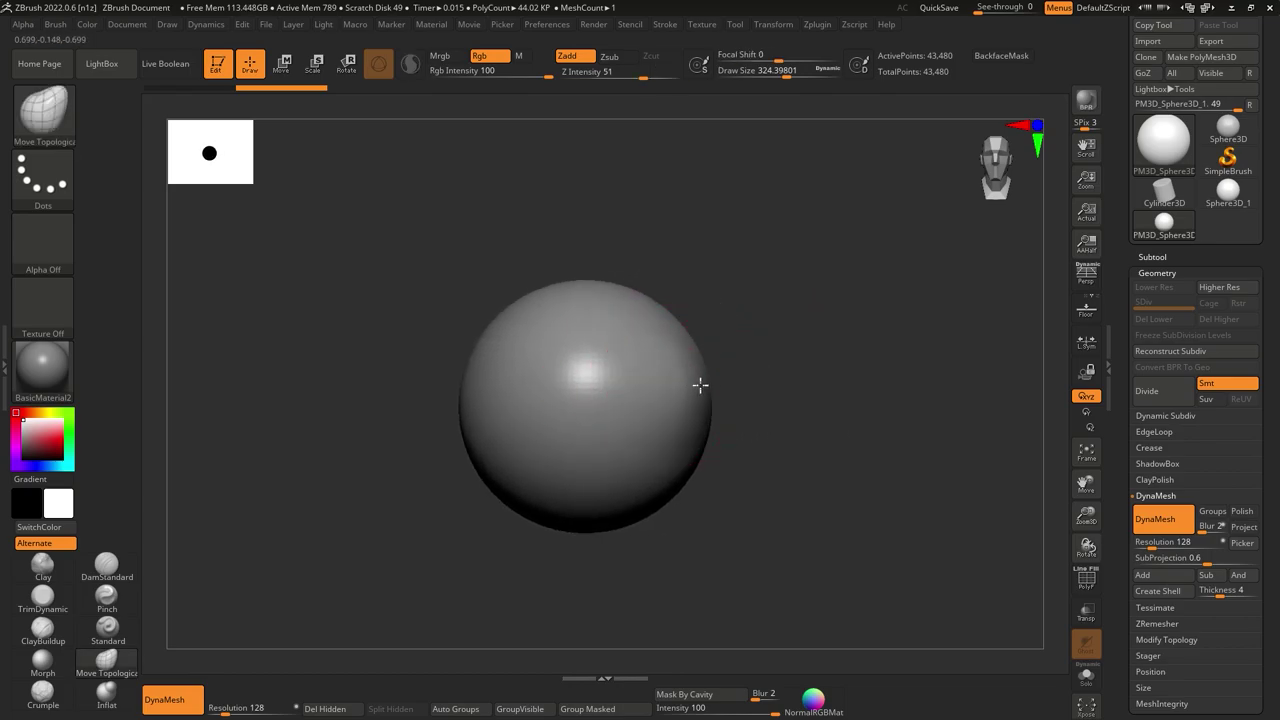
drag(703, 380, 760, 382)
key(space)
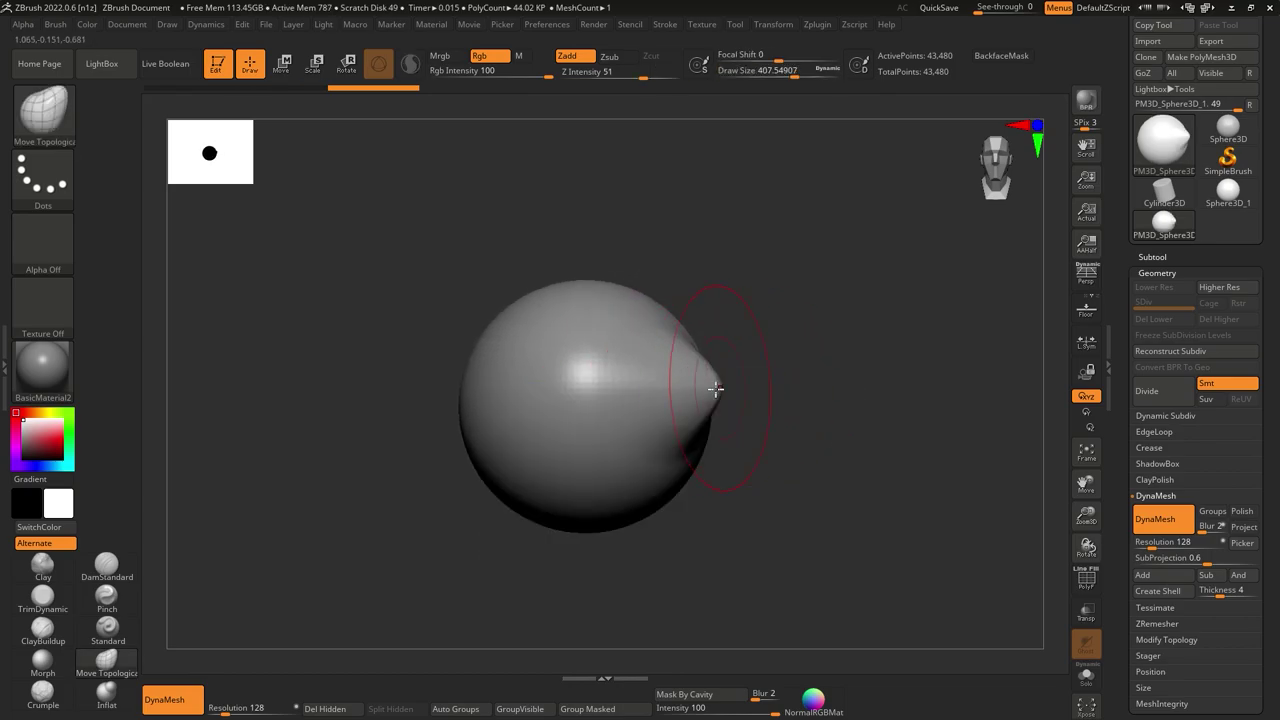
click(1086, 578)
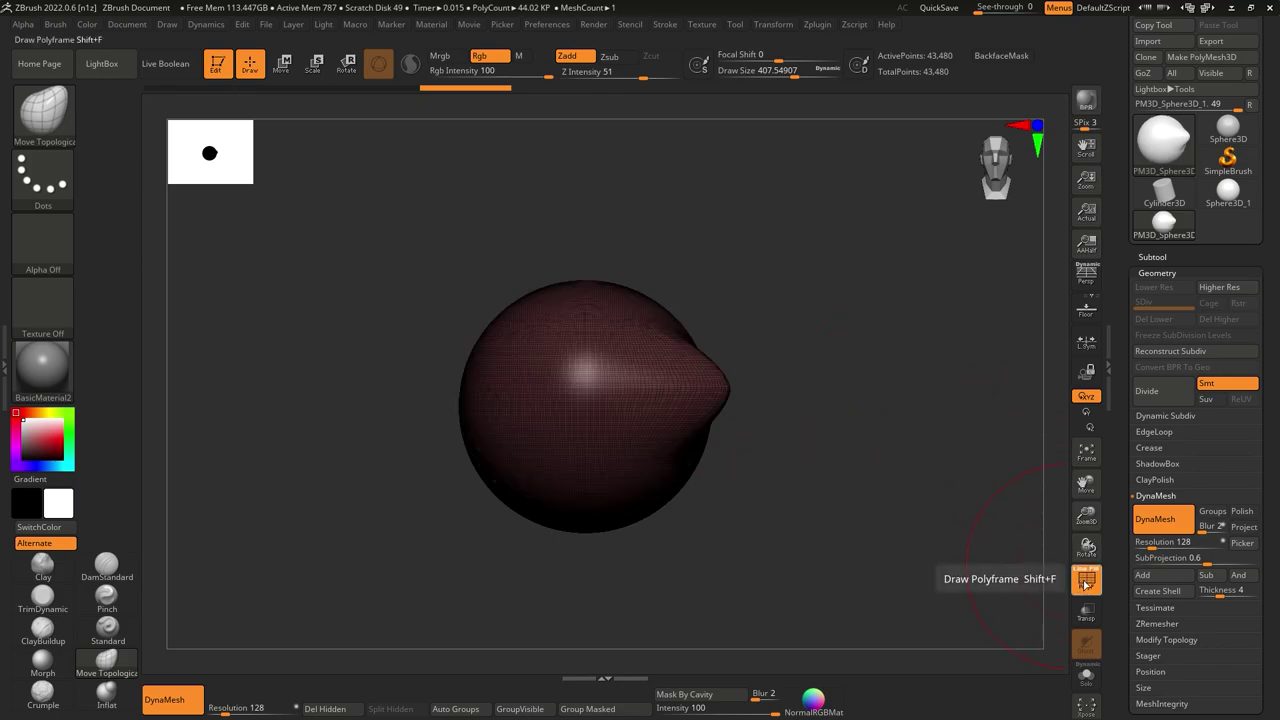
shift+drag(774, 437, 636, 407)
right_drag(636, 407, 1046, 518)
click(1086, 584)
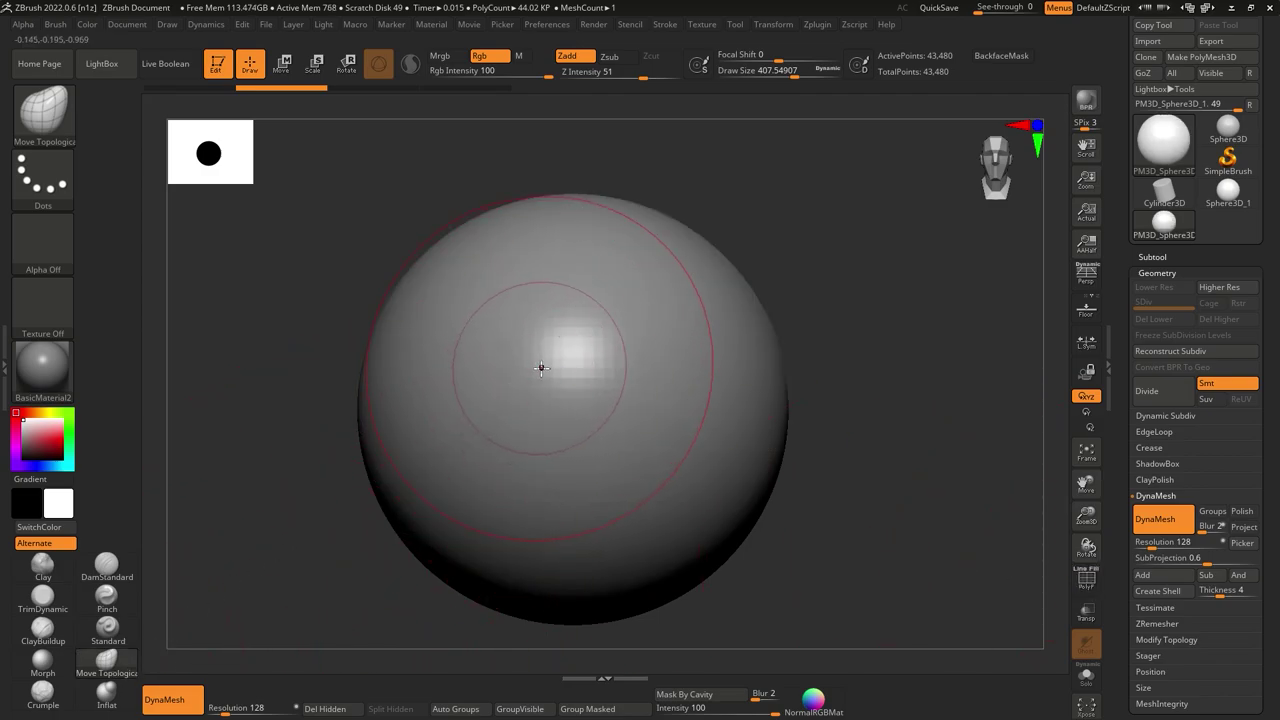
key(f)
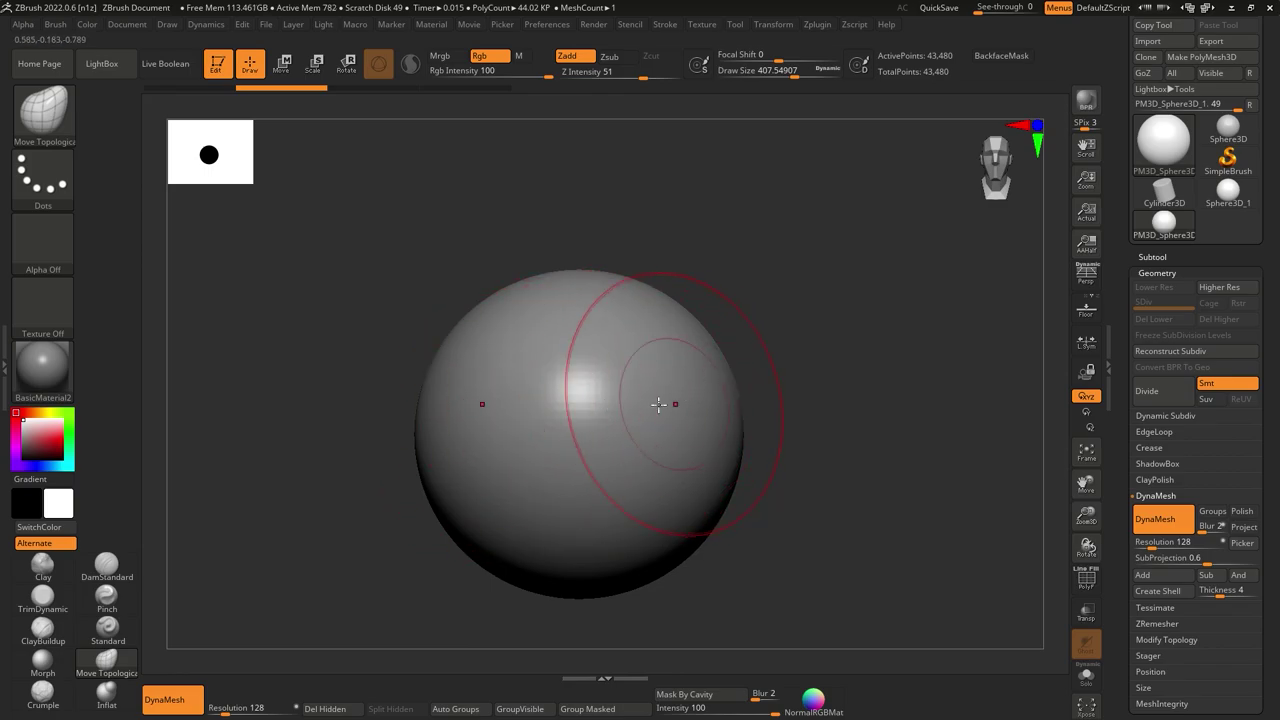
alt+drag(665, 398, 744, 574)
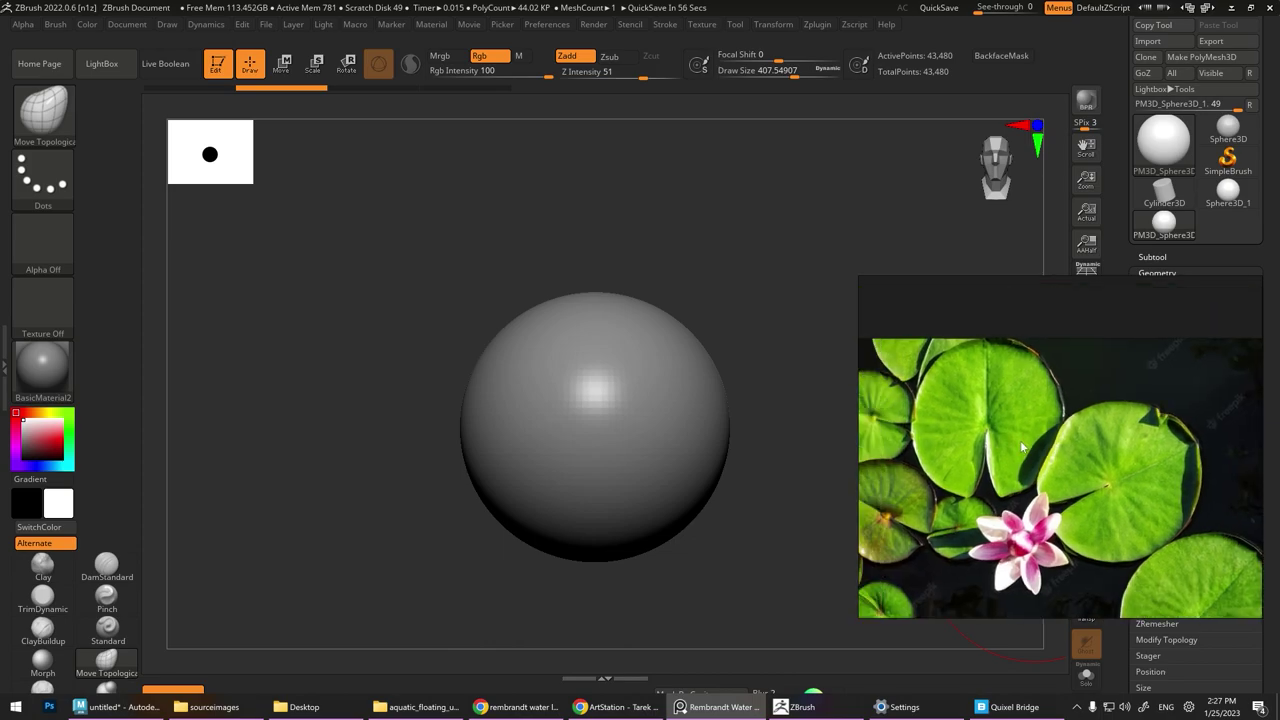
Set the PureRef lily-pad reference to Always On Top and move it beside the ZBrush sphere
click(606, 400)
scroll(1066, 398, down, 1)
scroll(1095, 407, up, 2)
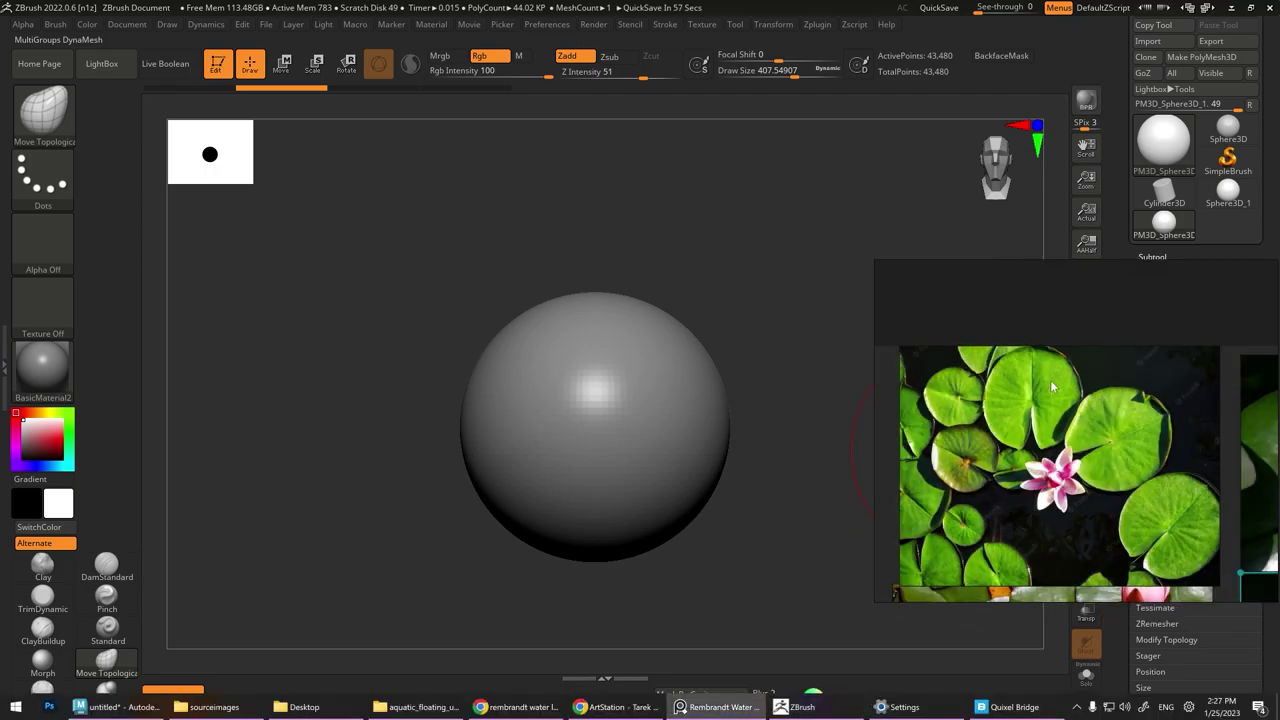
right_click(1024, 325)
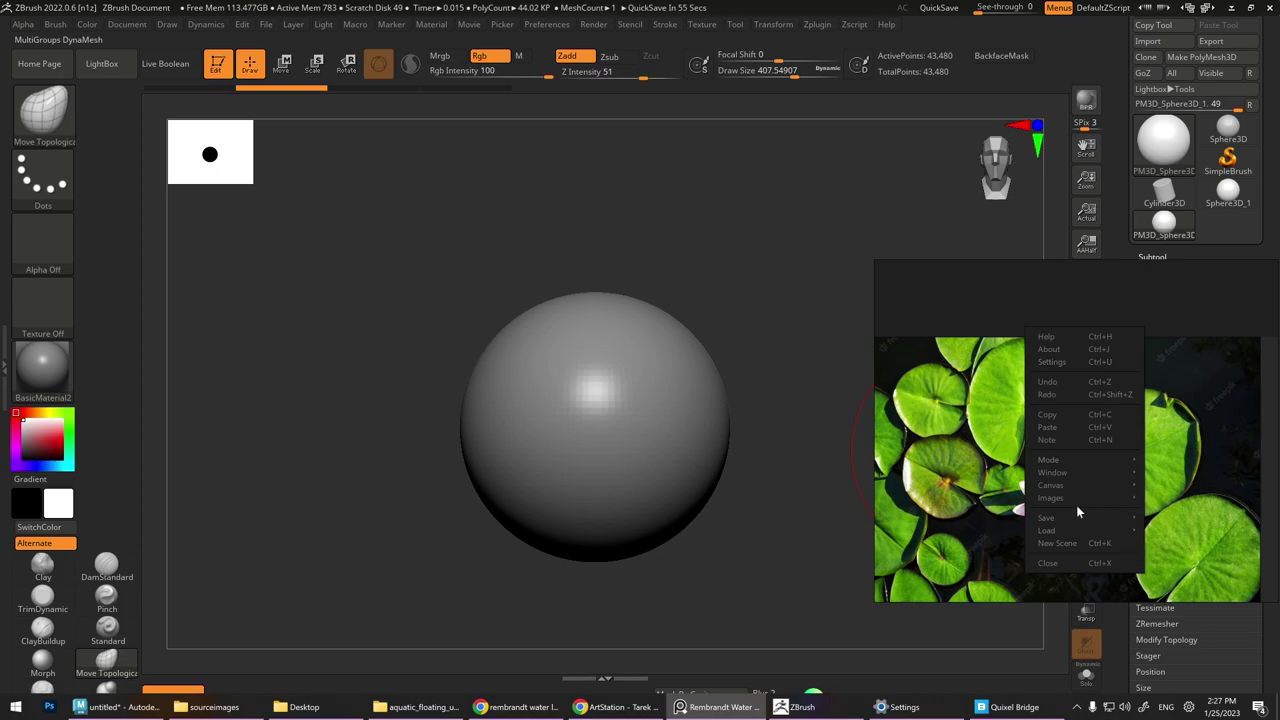
mouse_move(1048, 459)
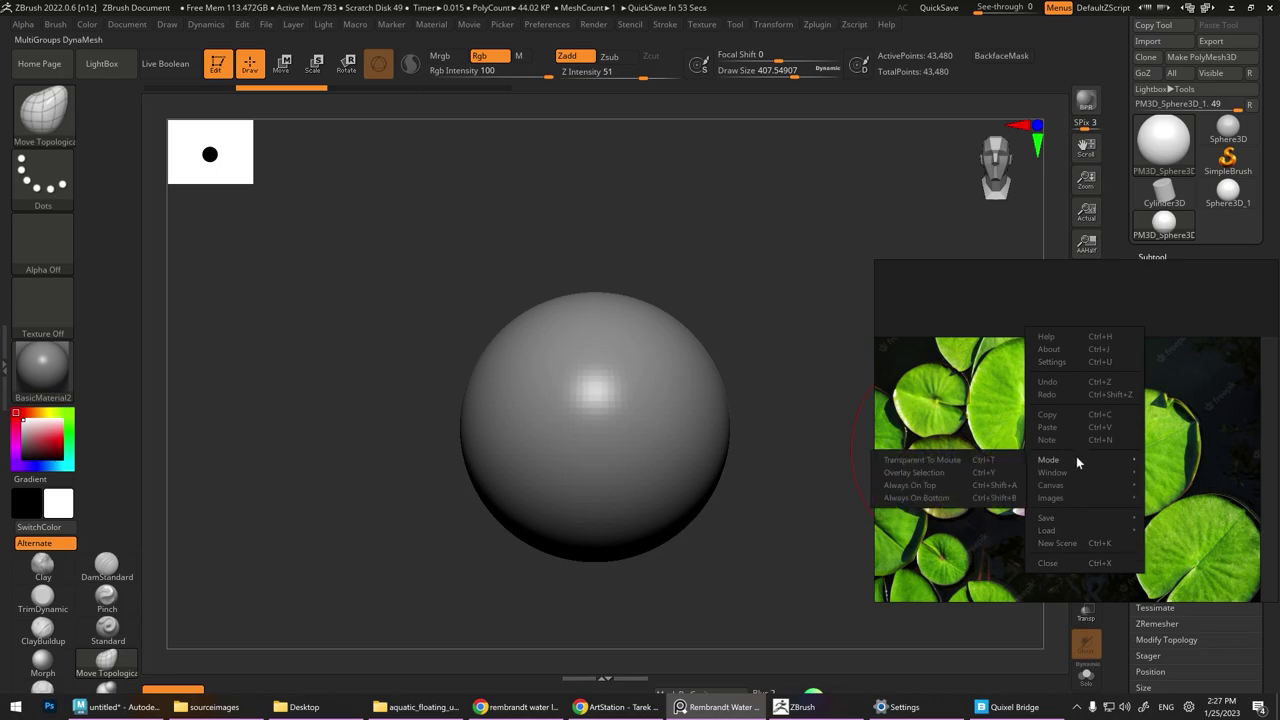
click(900, 485)
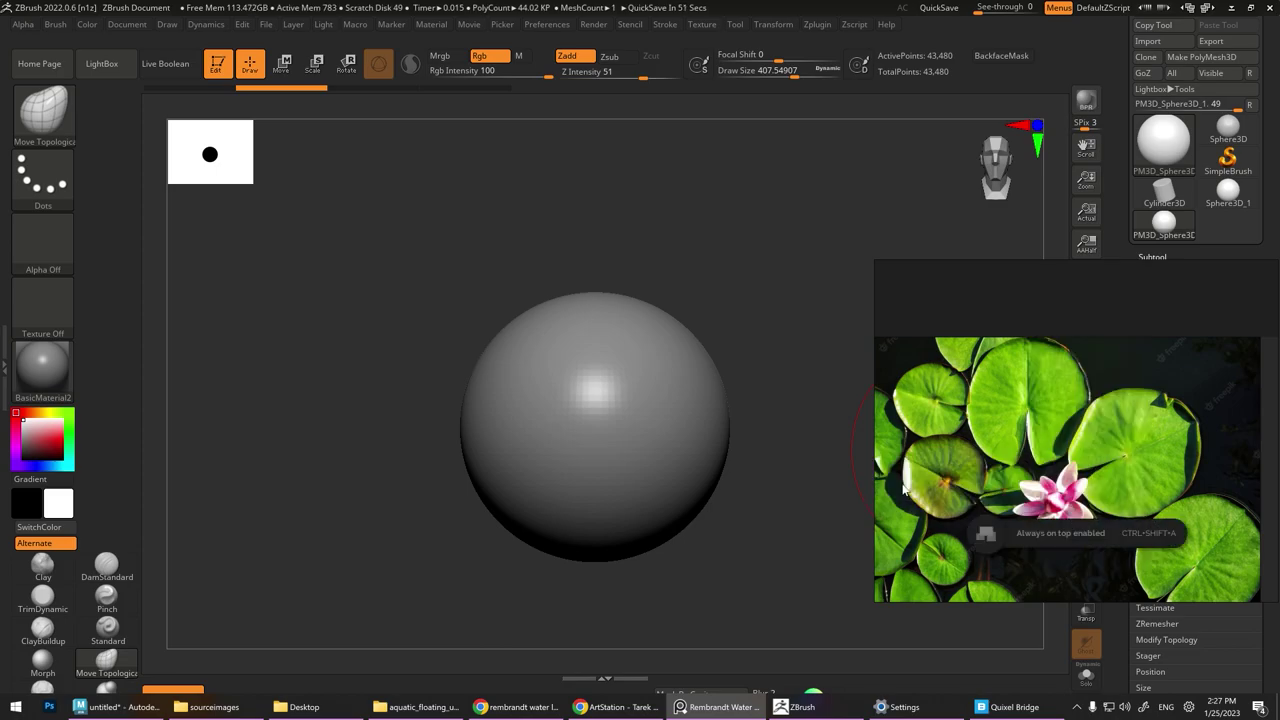
drag(1041, 322, 1005, 322)
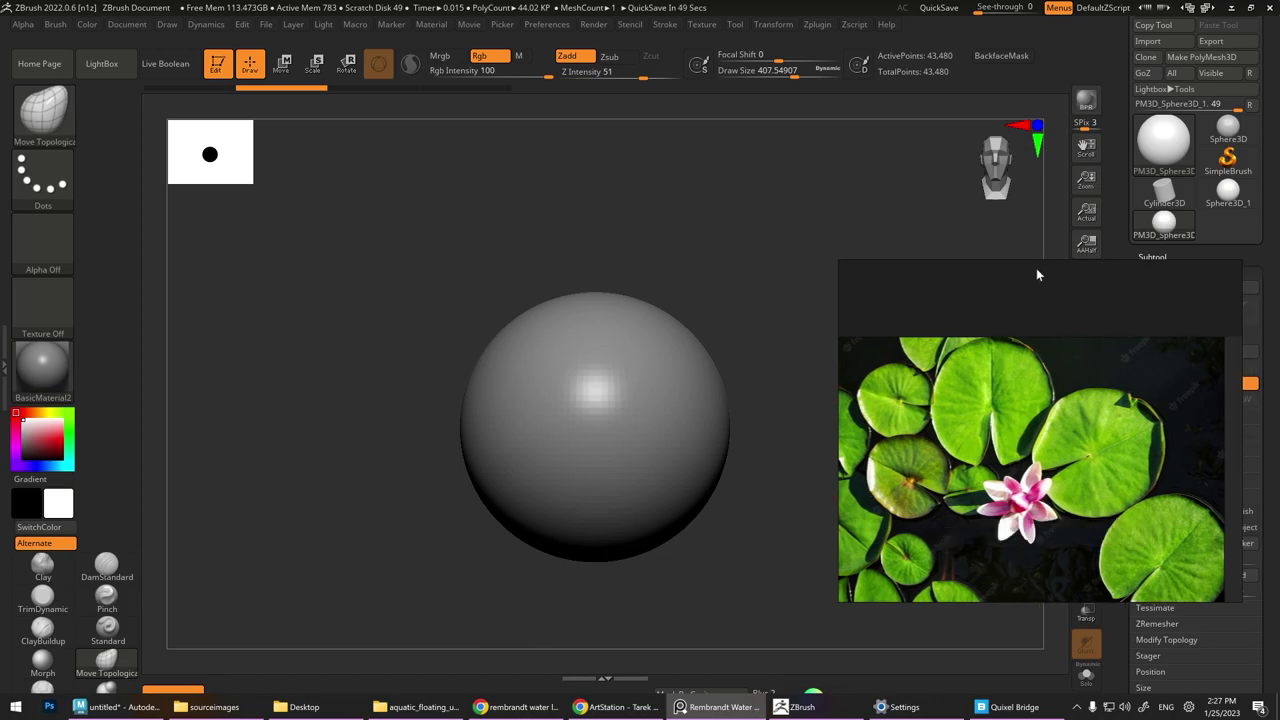
click(488, 286)
drag(574, 249, 614, 291)
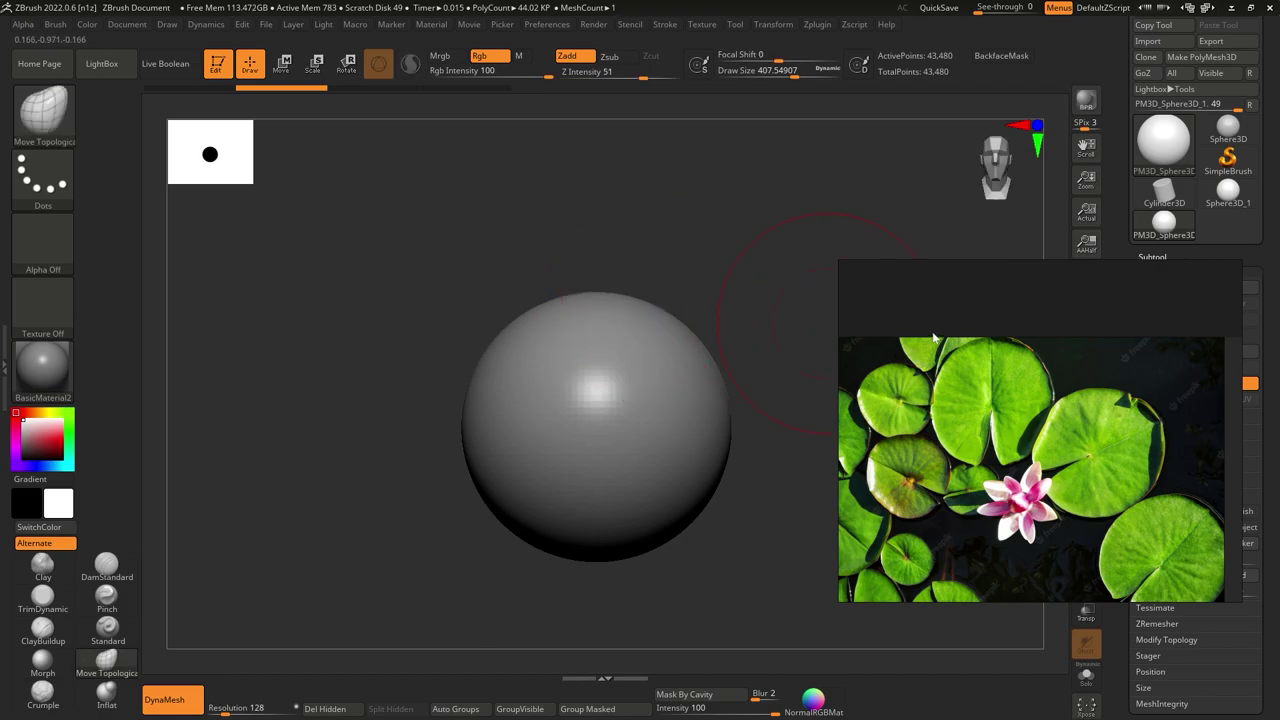
drag(929, 308, 954, 256)
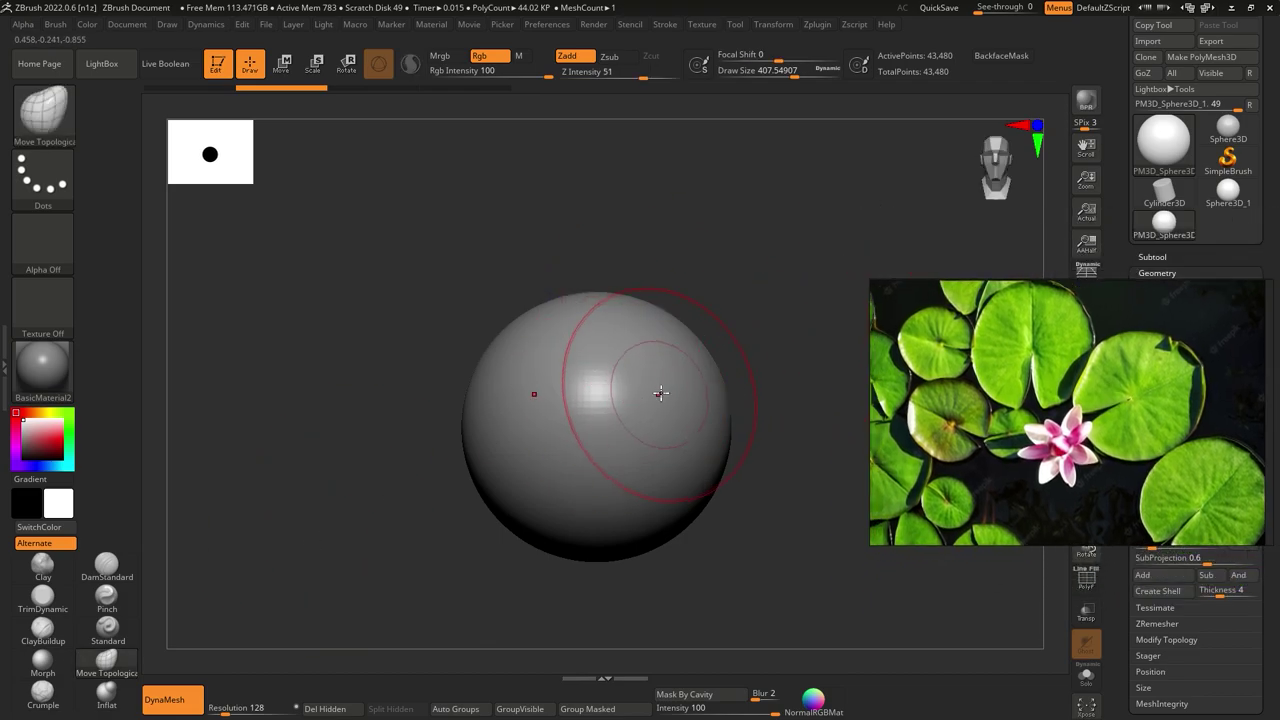
Raise brush size to about 714 and test-hide rectangle slices, then show the whole sphere again
key(space)
right_drag(664, 392, 631, 391)
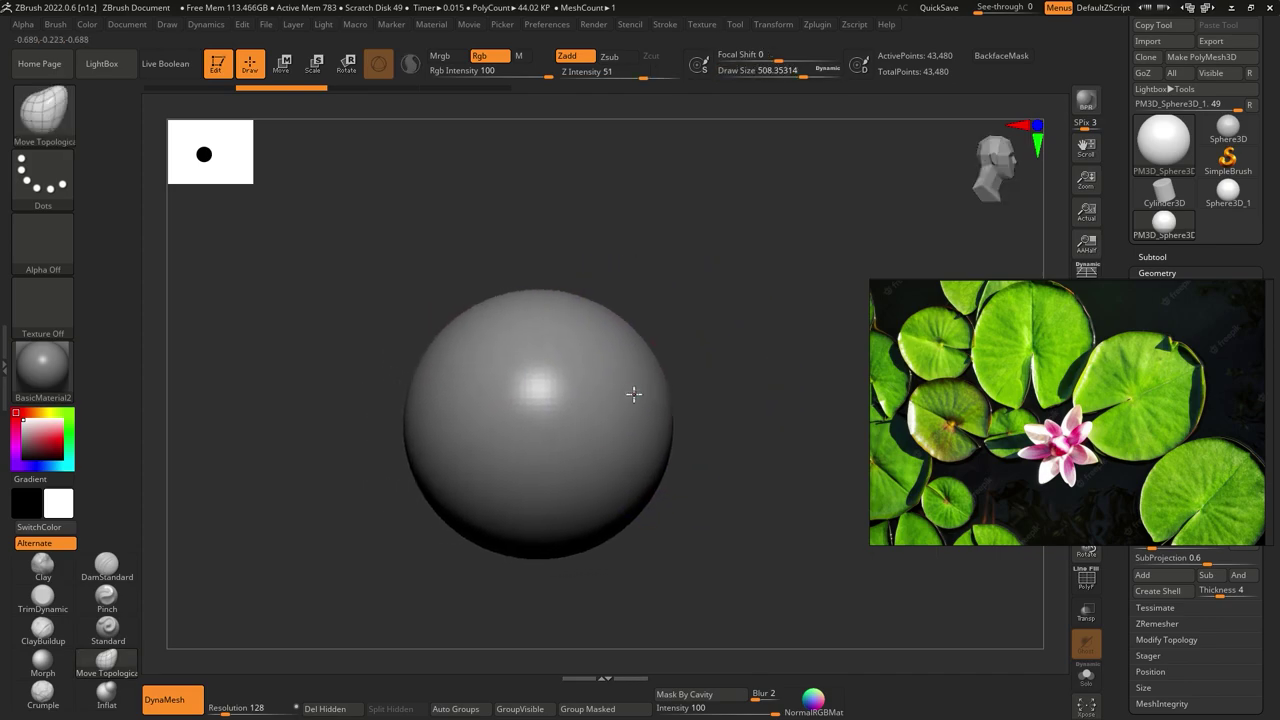
key(space)
drag(636, 390, 655, 392)
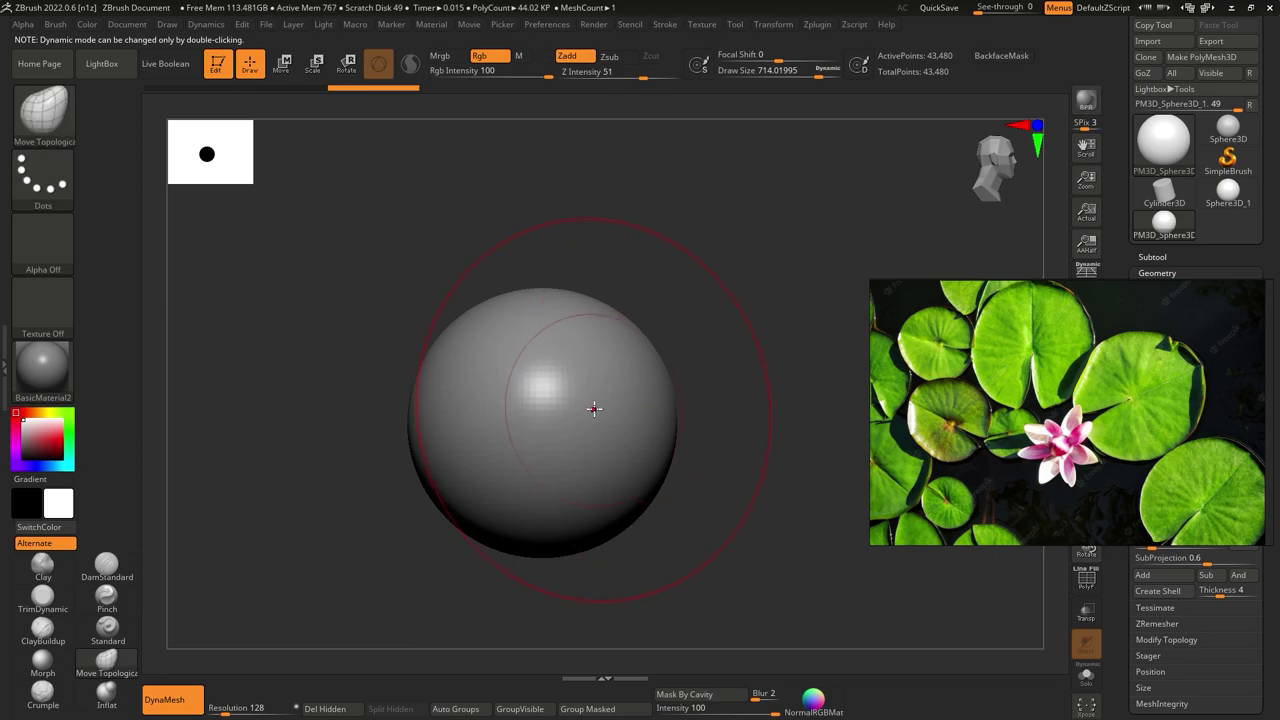
key(space)
alt+right_drag(621, 396, 663, 391)
key(ctrl+shift)
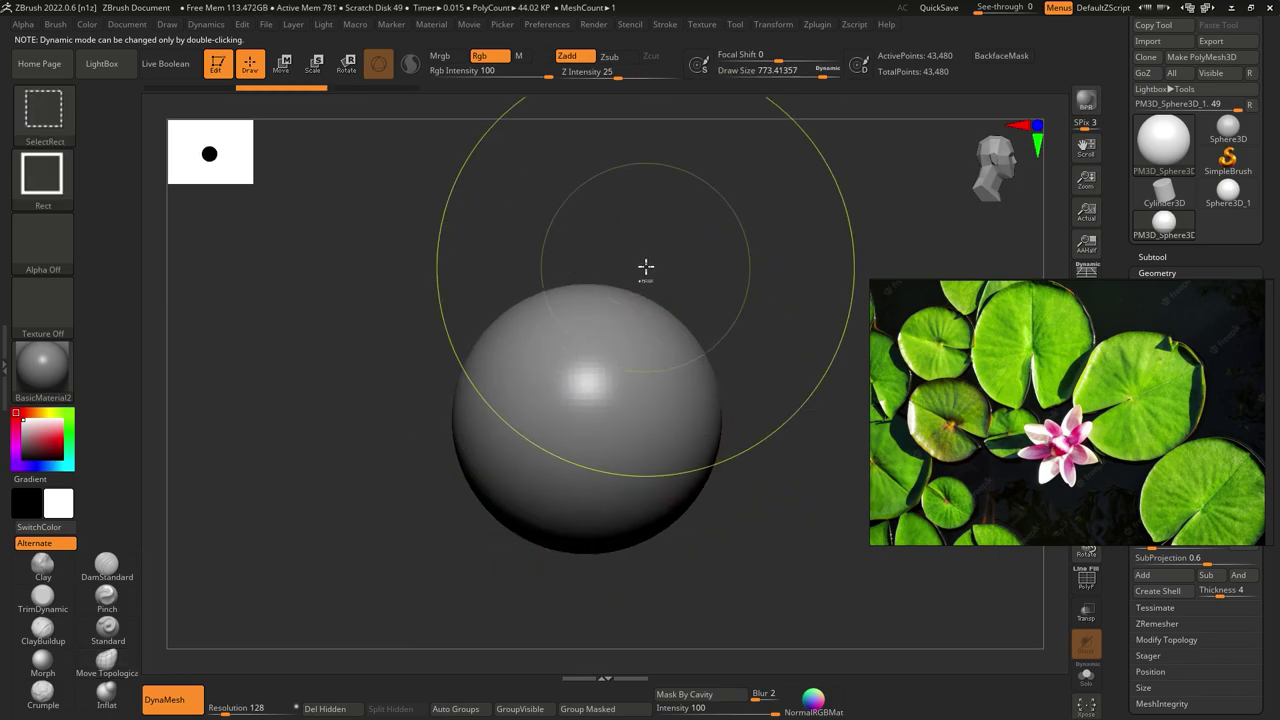
ctrl+shift+drag(642, 246, 764, 543)
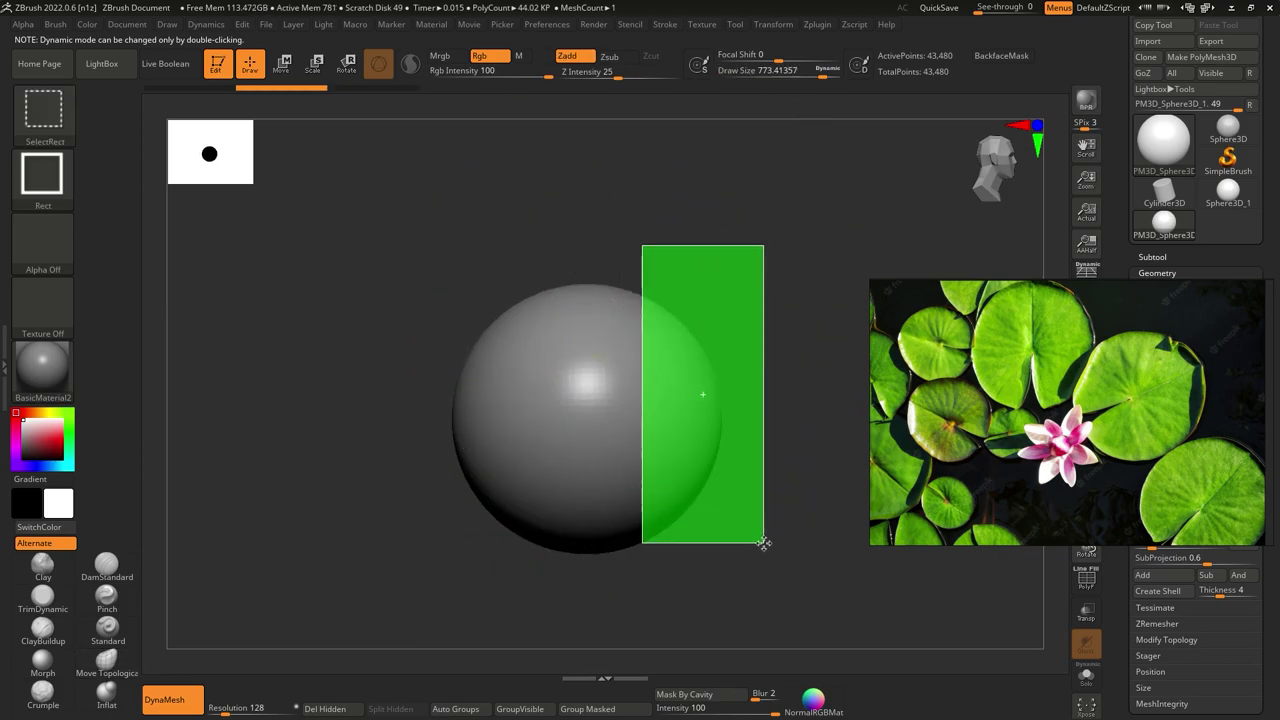
key(alt)
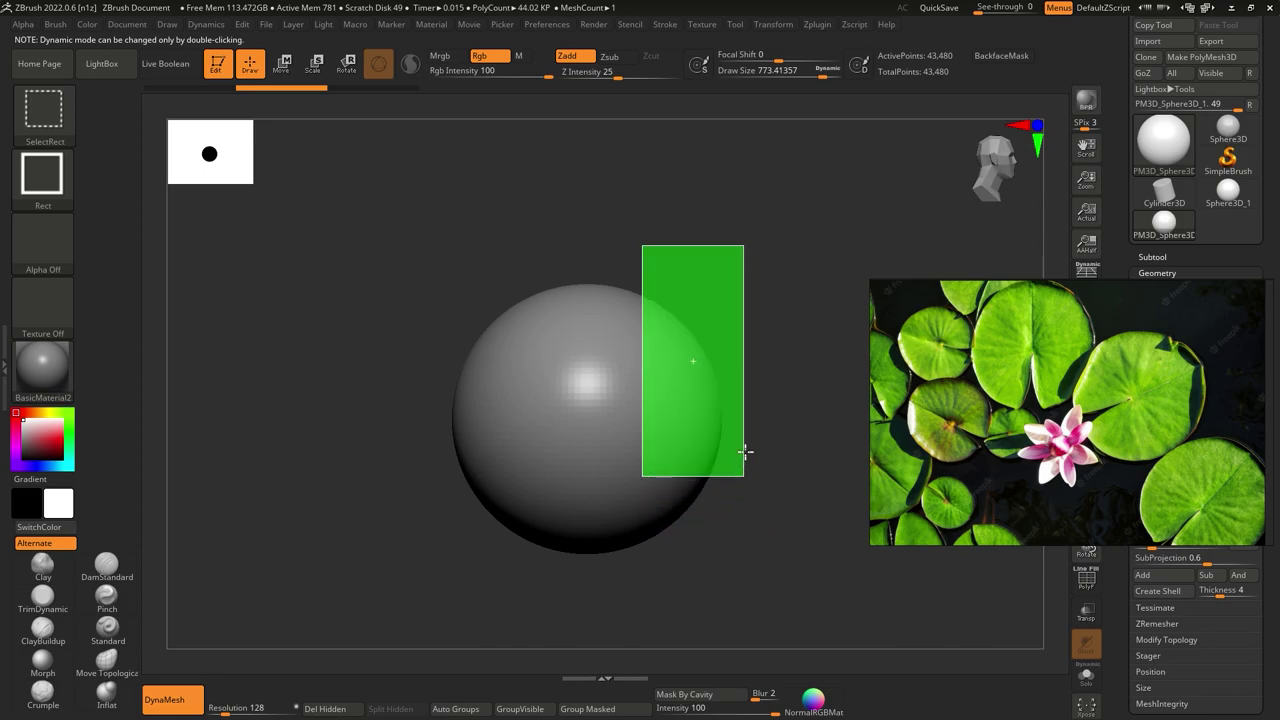
ctrl+shift+drag(763, 538, 766, 432)
ctrl+shift+click(610, 387)
key(ctrl+shift)
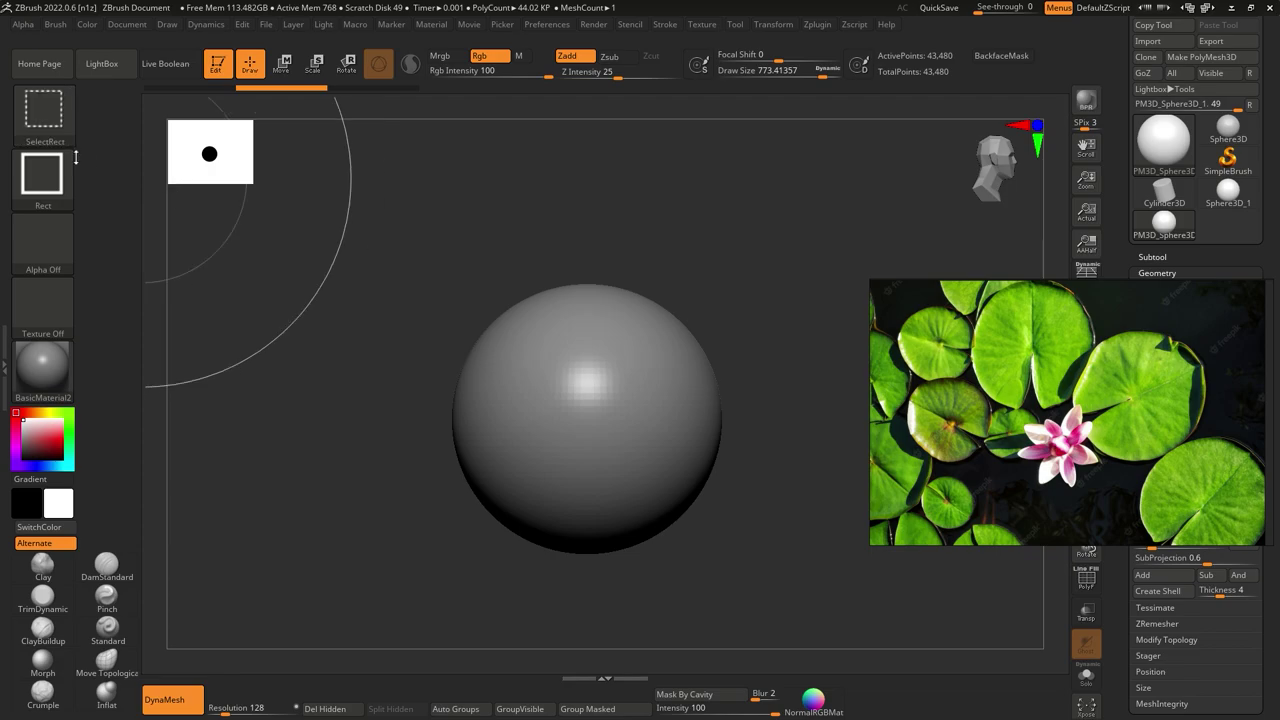
Use TrimRect to cut off both sides of the sphere, leaving a thin disc
click(50, 132)
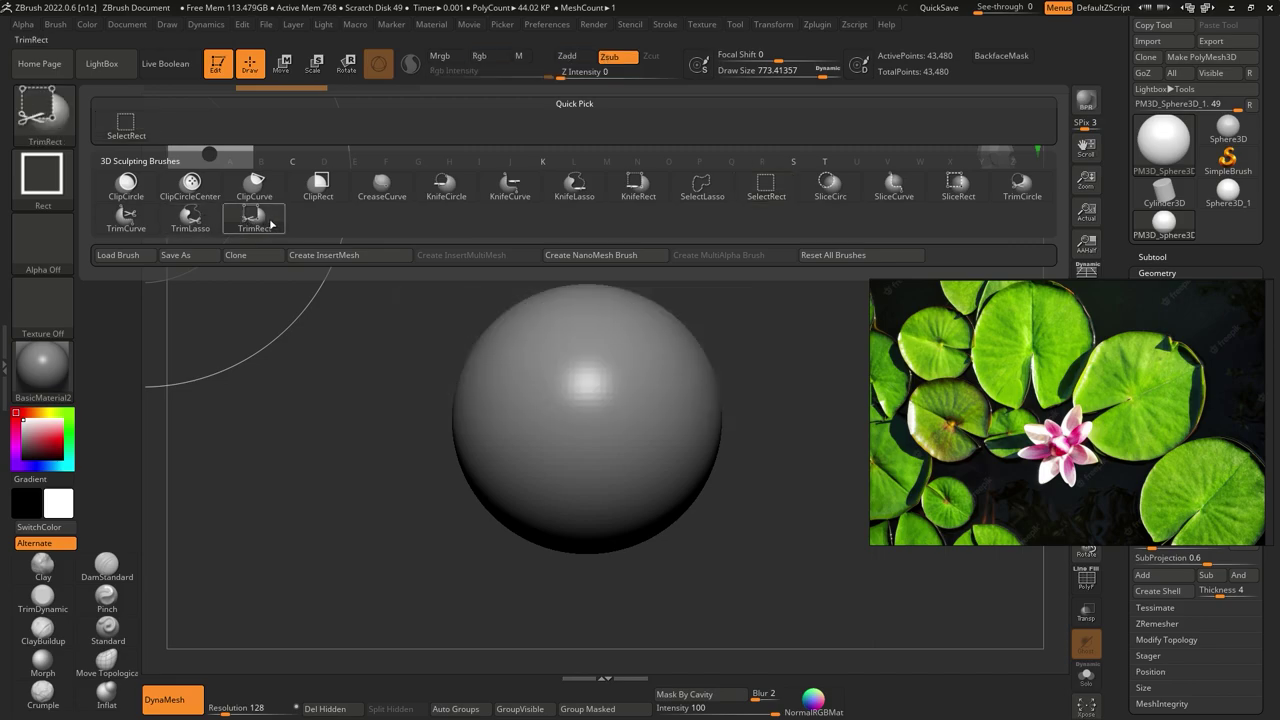
ctrl+shift+drag(645, 244, 816, 618)
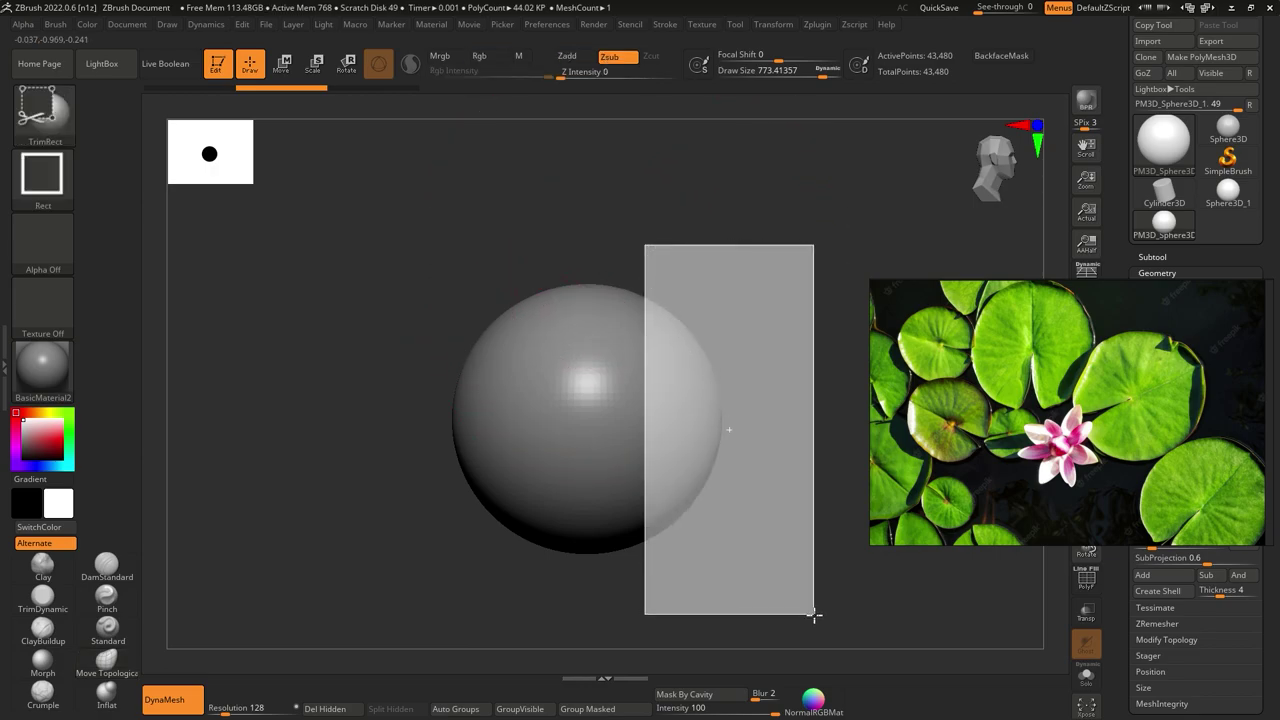
mouse_move(689, 503)
mouse_down()
mouse_move(585, 441)
mouse_move(666, 440)
mouse_up()
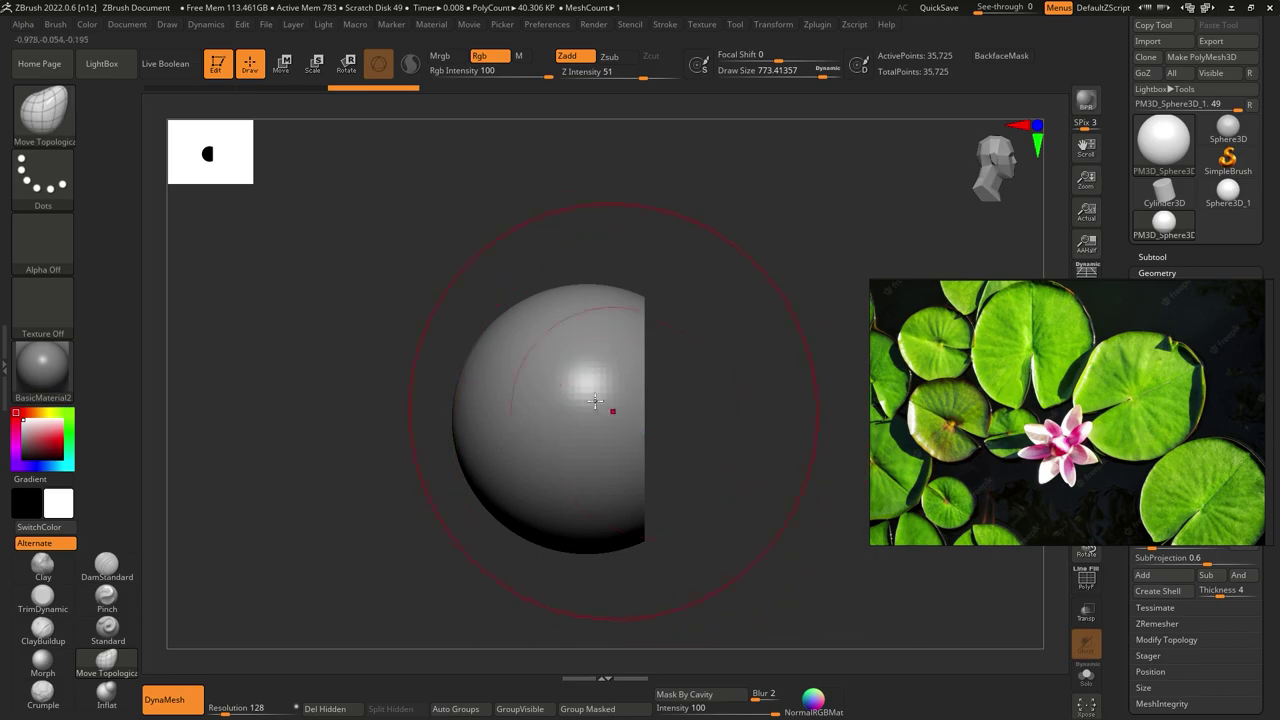
ctrl+shift+drag(439, 243, 620, 615)
mouse_move(628, 491)
mouse_down()
mouse_move(590, 488)
mouse_move(626, 429)
mouse_move(517, 449)
mouse_up()
mouse_move(415, 490)
mouse_down()
mouse_move(520, 386)
mouse_move(515, 400)
mouse_up()
Reduce the brush size to about 407 and drag out a mask rectangle
key(space)
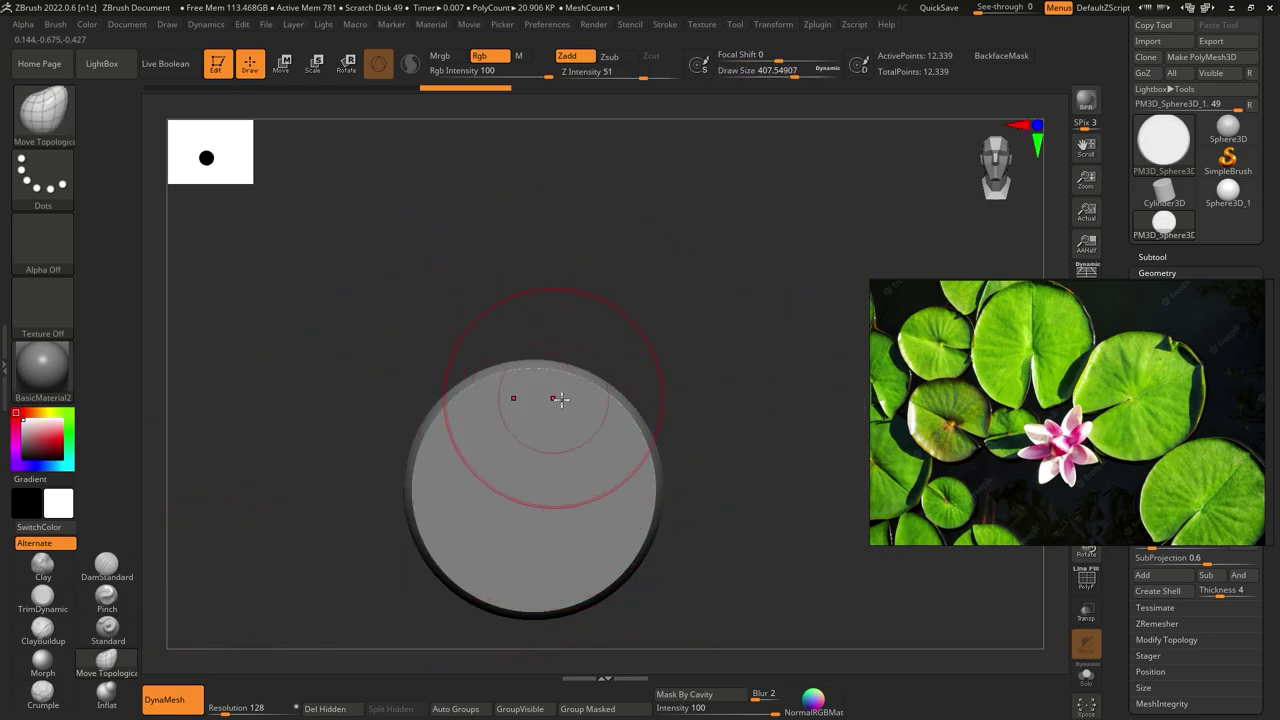
drag(569, 366, 596, 387)
key(space)
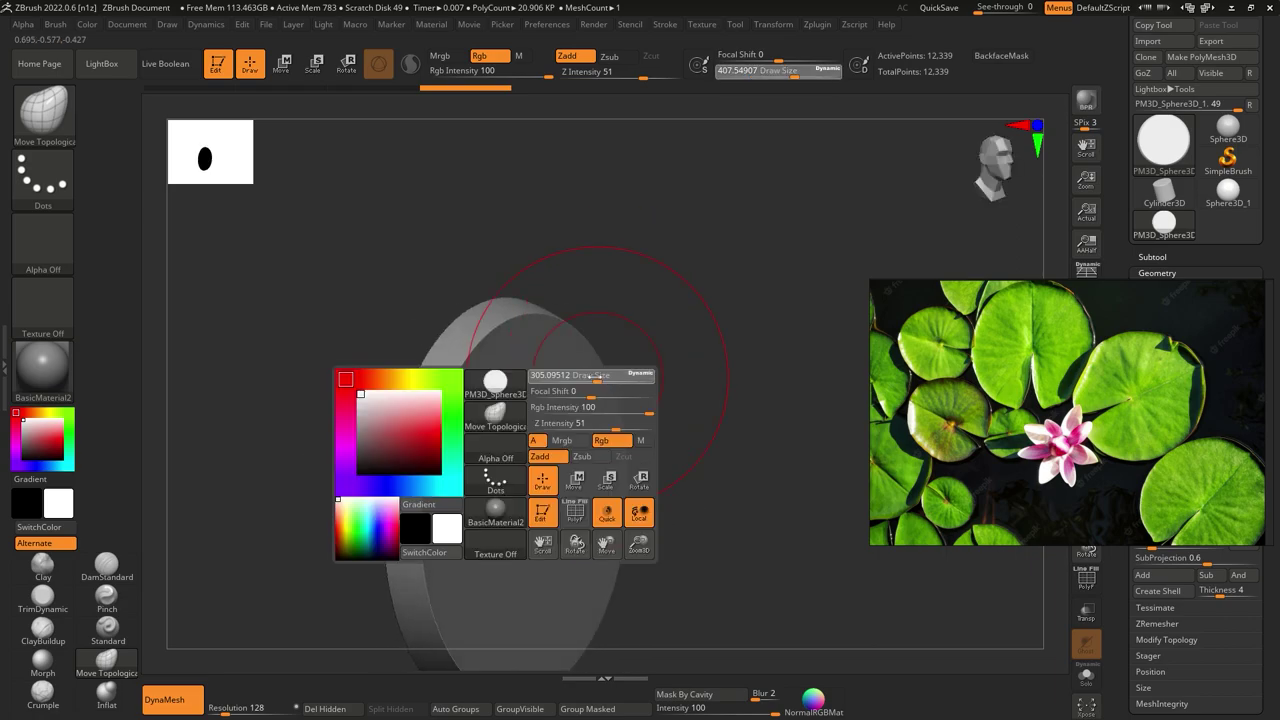
key(ctrl)
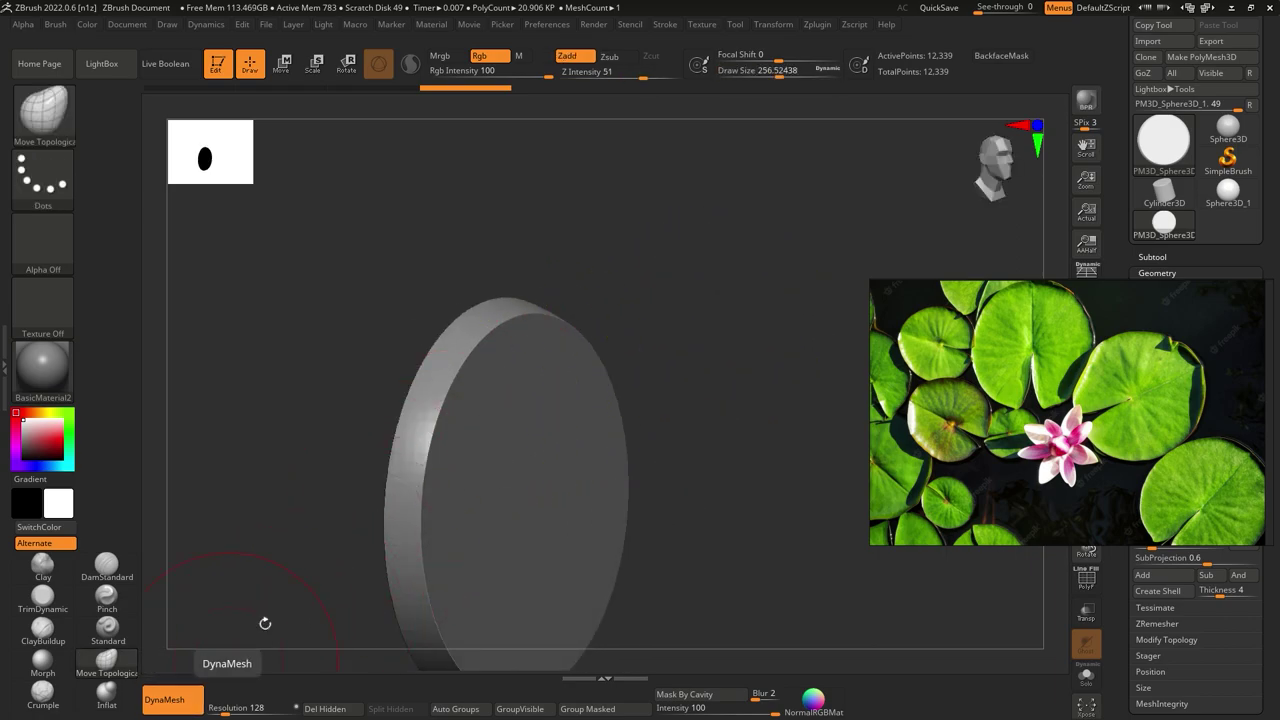
key(ctrl)
ctrl+drag(742, 318, 681, 371)
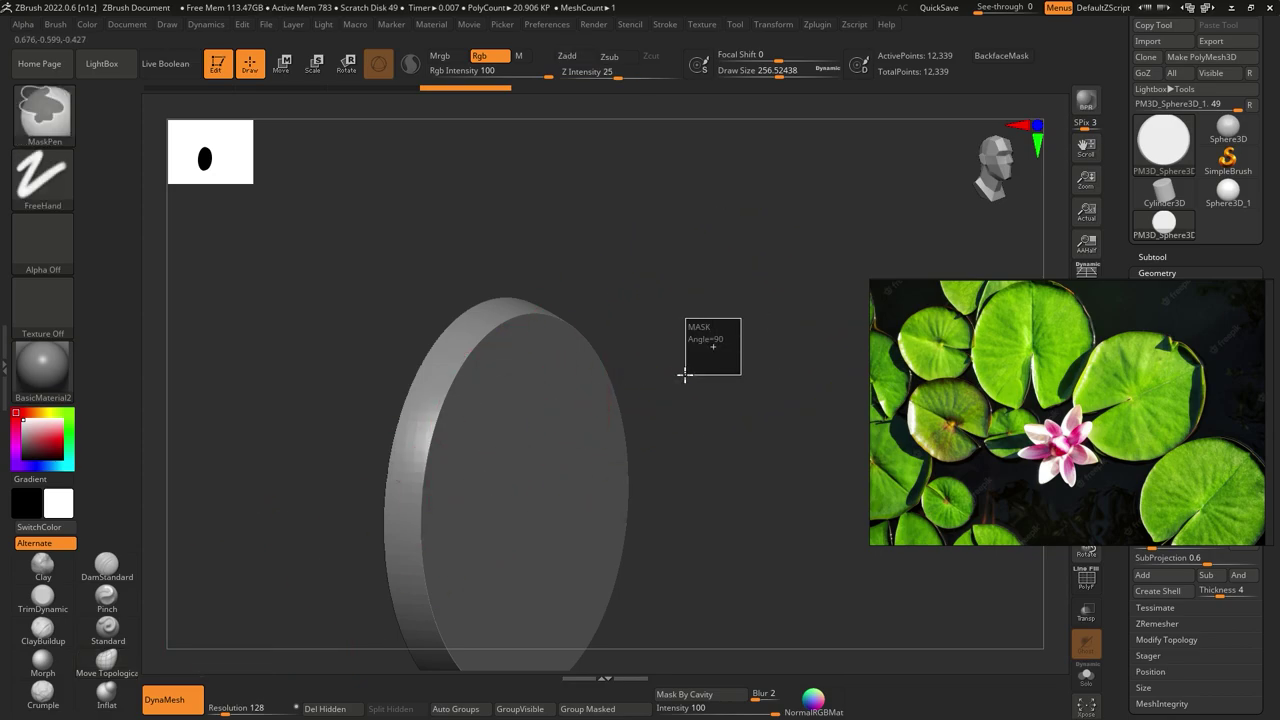
Turn the disc face-on, shrink the brush to about 120, and adjust its strength
ctrl+drag(684, 374, 689, 377)
shift+drag(580, 357, 543, 351)
mouse_move(518, 352)
shift+right_down()
mouse_move(528, 360)
mouse_move(542, 318)
shift+right_up()
shift+drag(545, 344, 486, 374)
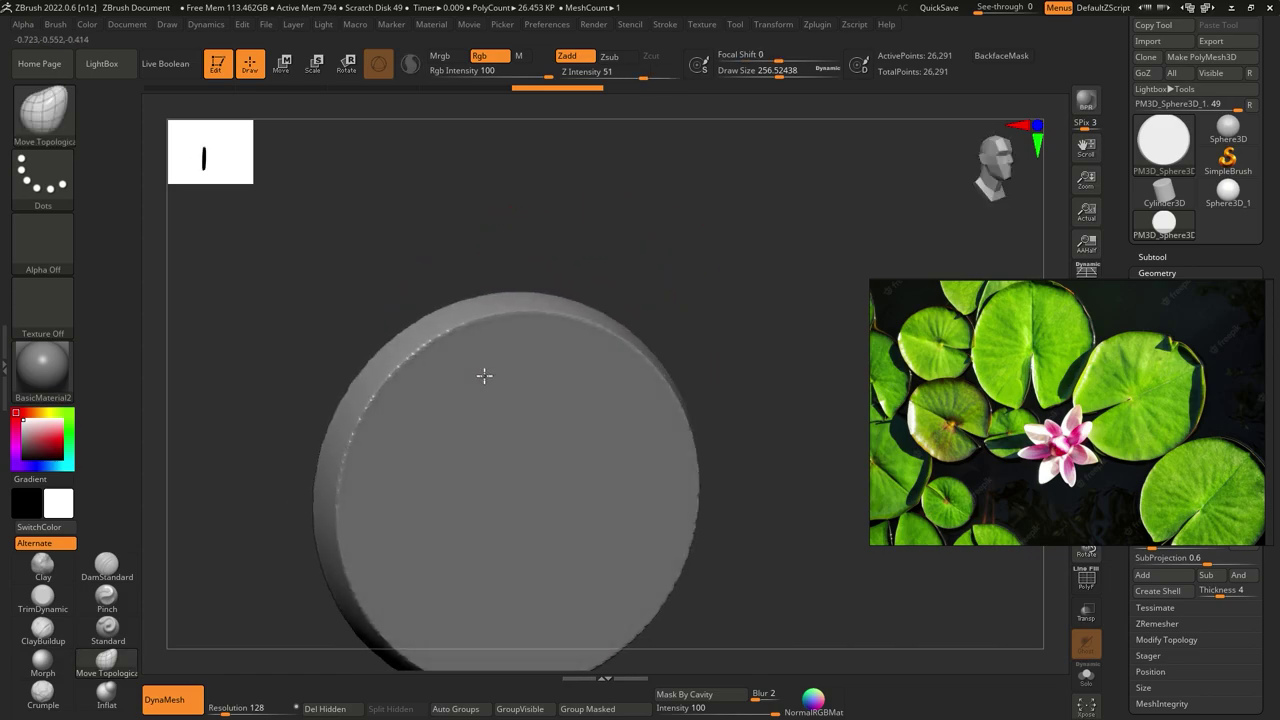
mouse_move(566, 346)
right_down()
mouse_move(537, 323)
mouse_move(617, 306)
mouse_move(571, 300)
right_up()
right_click(568, 296)
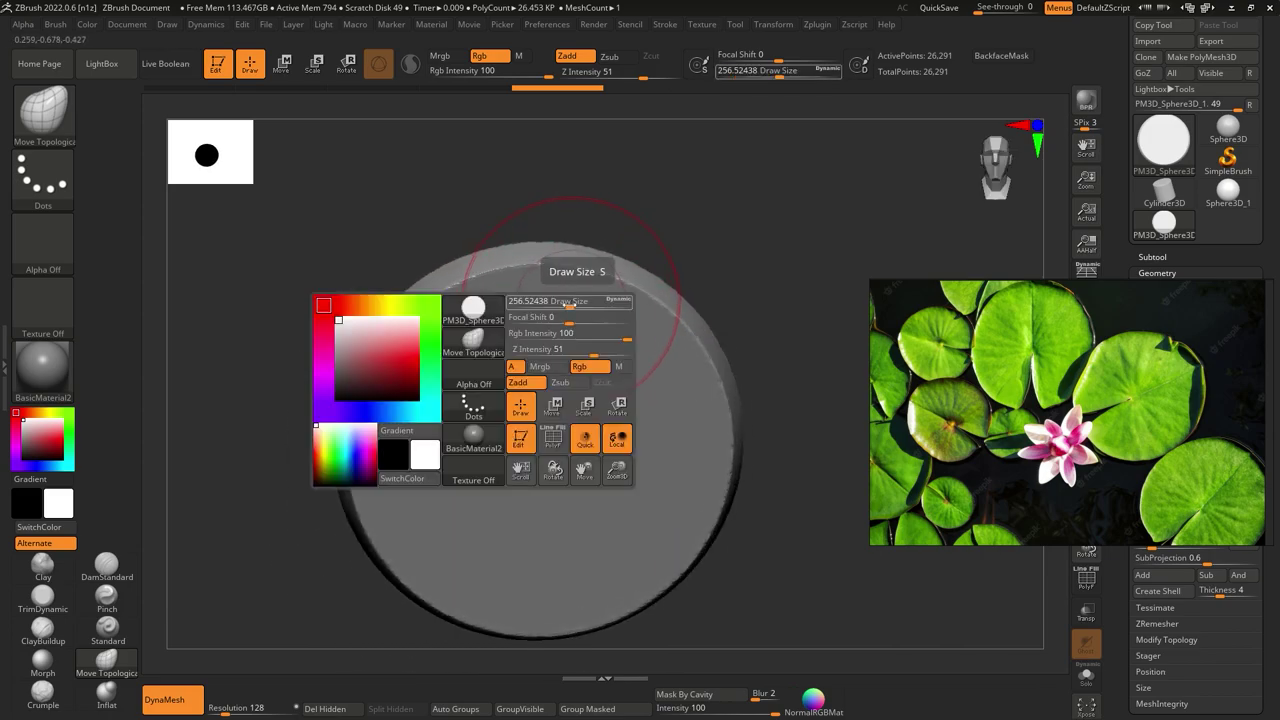
drag(575, 296, 489, 281)
right_click(511, 282)
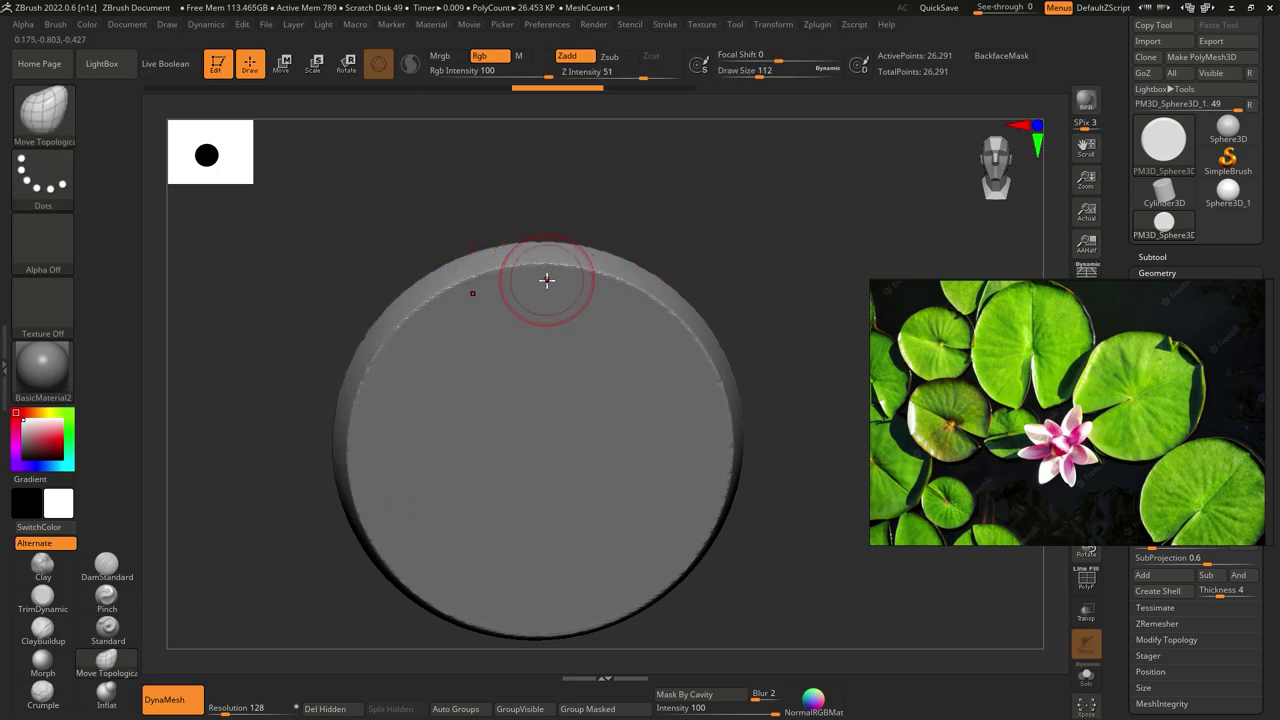
right_click(545, 282)
drag(563, 328, 553, 328)
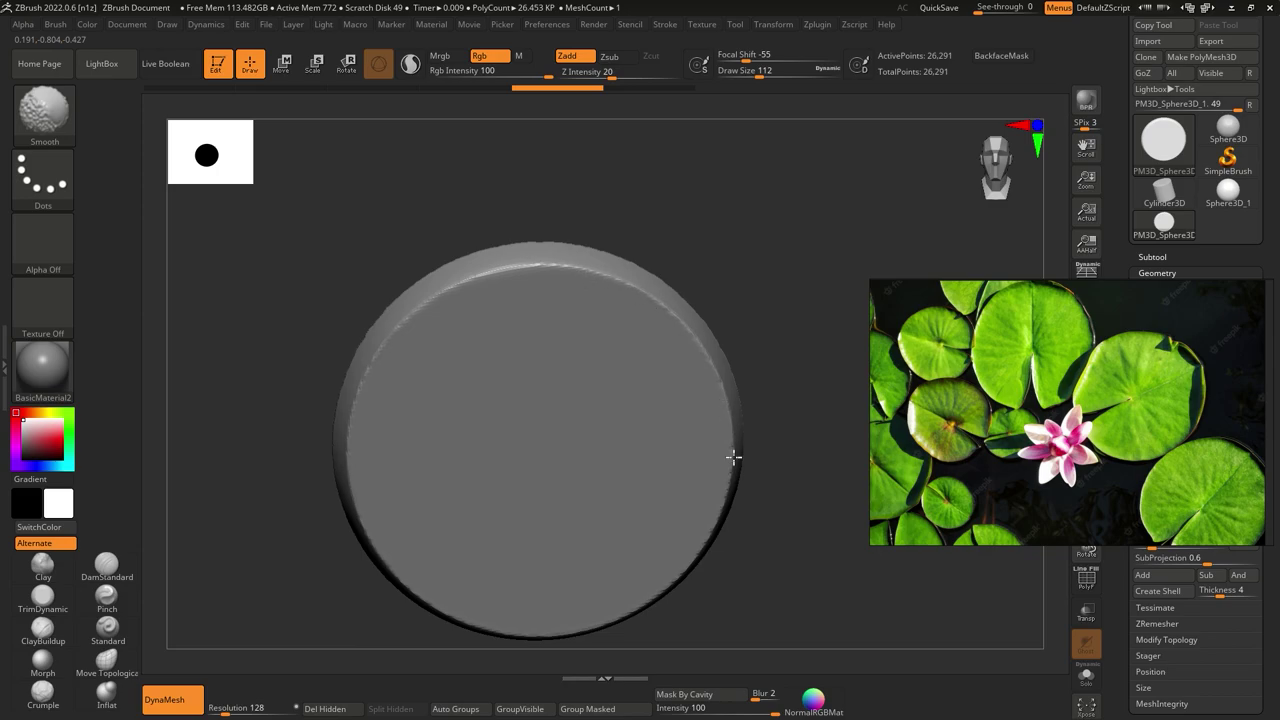
Smooth the disc's rim at about 30 strength, tumbling to check, then enlarge the brush to about 330
right_click(690, 366)
right_click(688, 368)
mouse_move(698, 436)
mouse_down()
mouse_move(712, 436)
mouse_move(674, 436)
mouse_up()
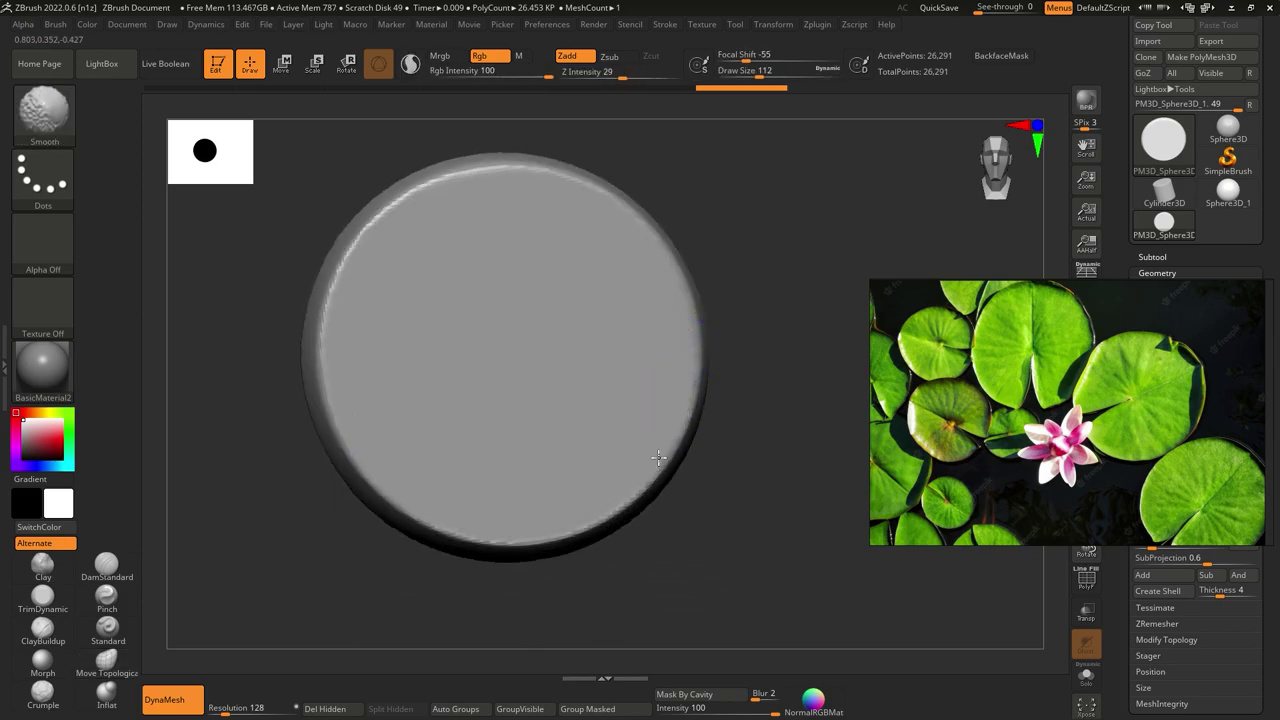
mouse_move(428, 197)
shift+mouse_down()
mouse_move(508, 223)
mouse_move(423, 214)
mouse_move(493, 367)
shift+mouse_up()
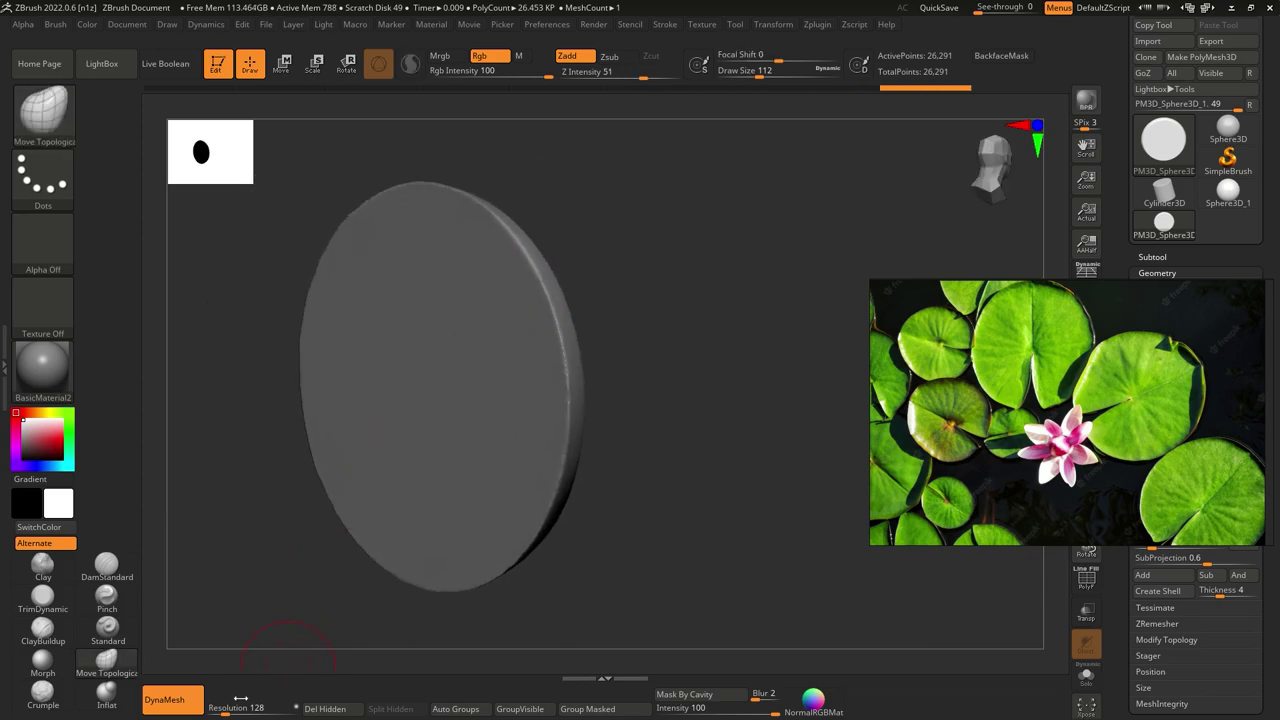
mouse_move(406, 254)
shift+mouse_down()
mouse_move(491, 306)
mouse_move(478, 232)
shift+mouse_up()
mouse_move(409, 256)
shift+mouse_down()
mouse_move(474, 246)
mouse_move(355, 313)
shift+mouse_up()
mouse_move(300, 407)
shift+mouse_down()
mouse_move(300, 380)
mouse_move(343, 401)
shift+mouse_up()
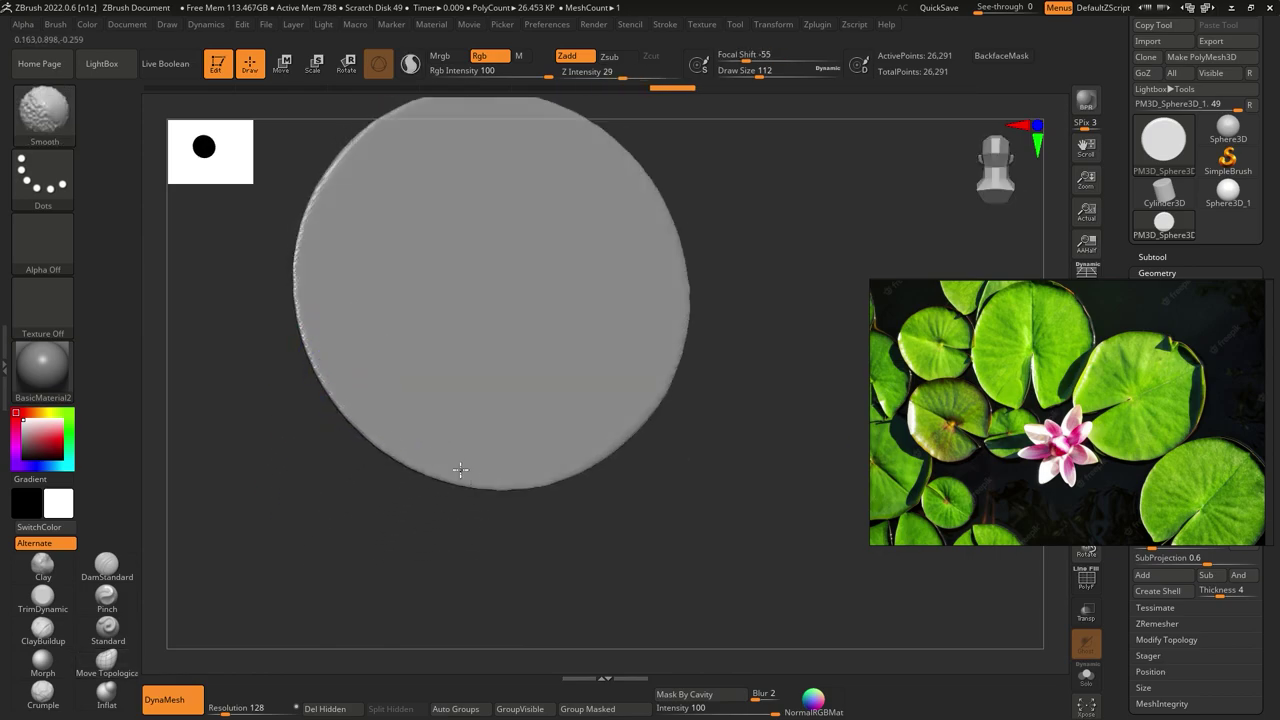
mouse_move(555, 469)
shift+mouse_down()
mouse_move(566, 363)
mouse_move(557, 380)
mouse_move(650, 400)
shift+mouse_up()
key(space)
key(space)
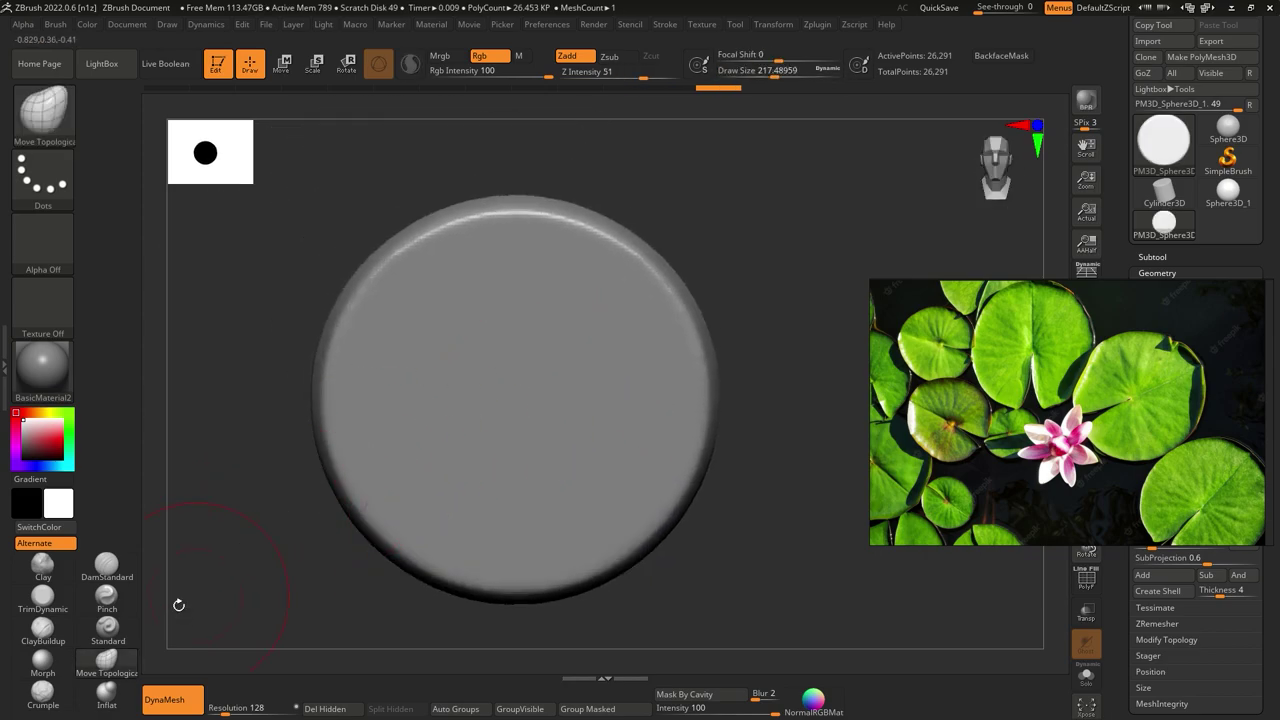
mouse_move(238, 547)
alt+mouse_down()
mouse_move(440, 366)
mouse_move(557, 385)
alt+mouse_up()
key(space)
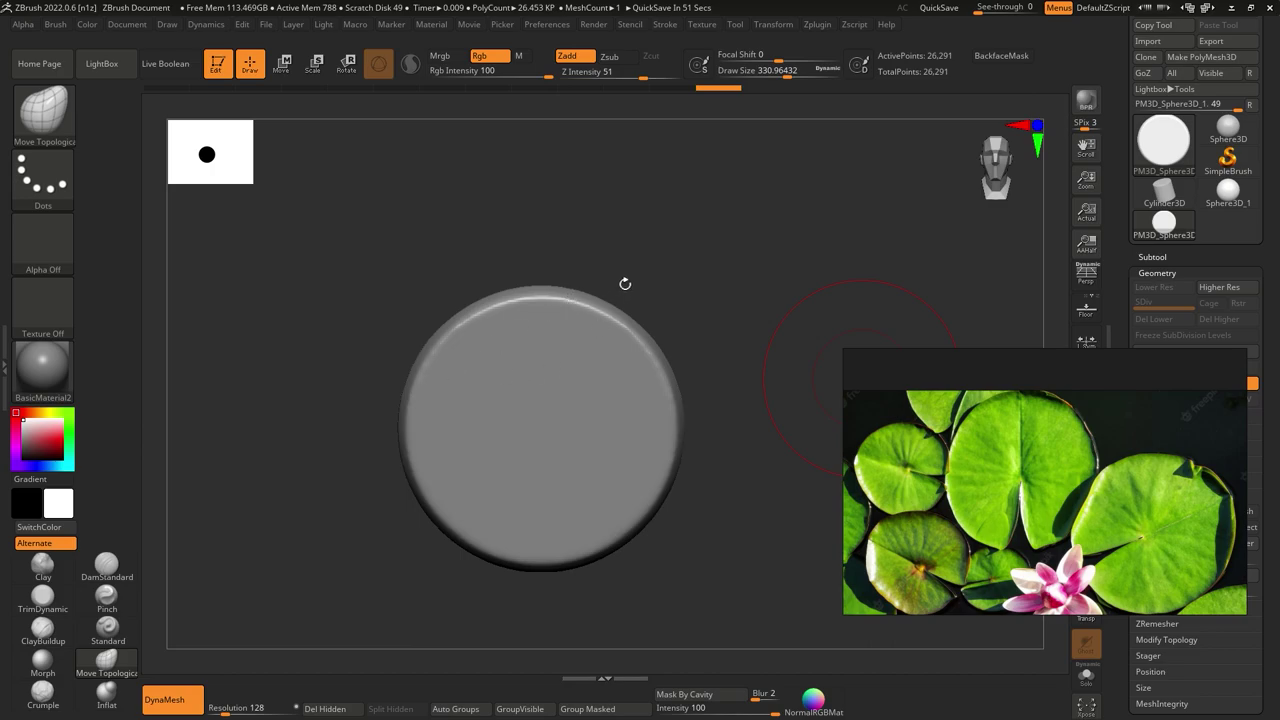
Pull the disc's edges into an egg shape, then a broad rounded square, with brush about 400
drag(640, 271, 636, 264)
drag(551, 291, 552, 277)
key(space)
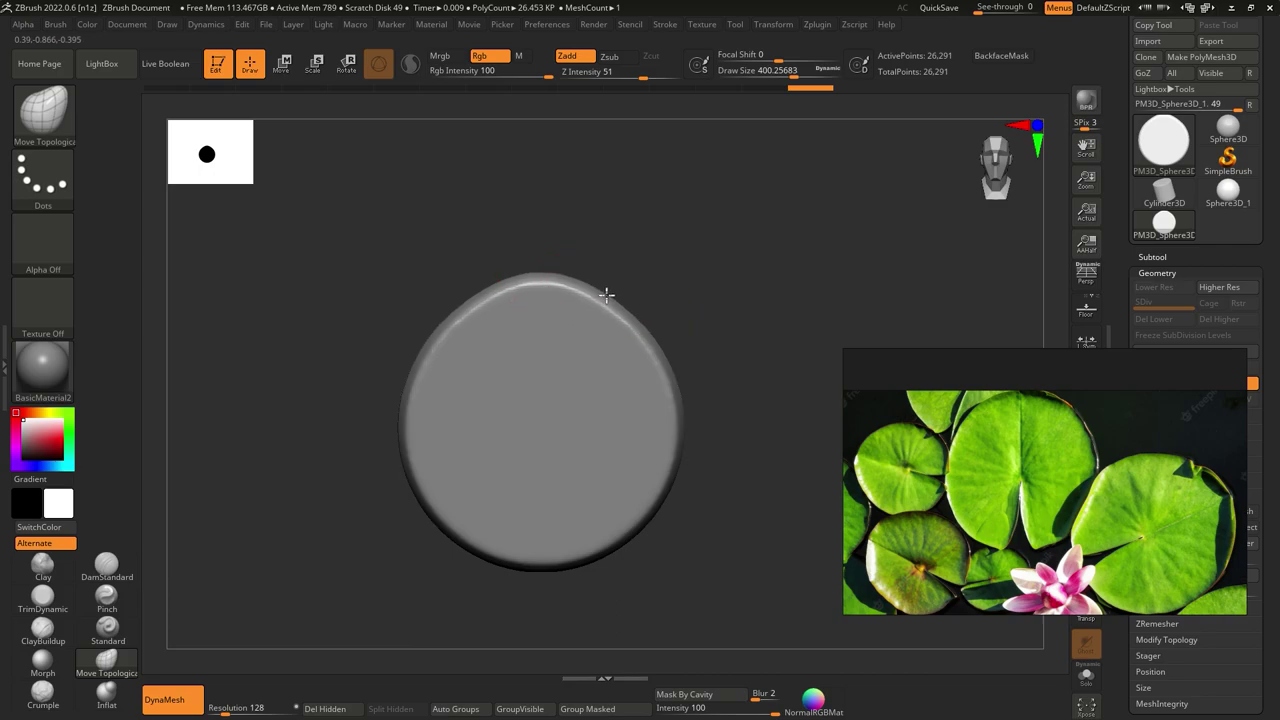
drag(606, 295, 614, 292)
mouse_move(594, 334)
mouse_down()
mouse_move(652, 311)
mouse_move(591, 345)
mouse_up()
mouse_move(591, 404)
mouse_down()
mouse_move(597, 434)
mouse_move(500, 466)
mouse_move(391, 436)
mouse_up()
key(space)
mouse_move(442, 352)
mouse_down()
mouse_move(520, 370)
mouse_move(509, 374)
mouse_move(525, 320)
mouse_up()
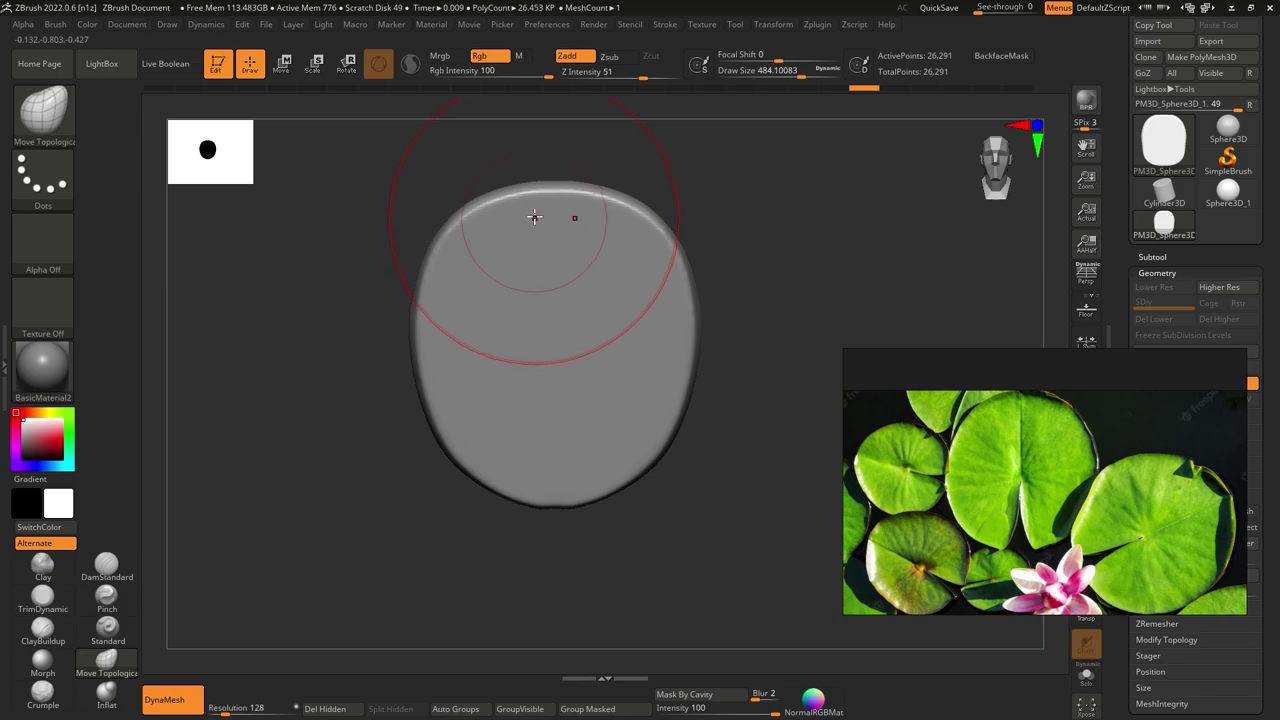
mouse_move(543, 200)
mouse_down()
mouse_move(623, 243)
mouse_move(560, 240)
mouse_move(471, 263)
mouse_move(481, 270)
mouse_move(420, 354)
mouse_move(440, 480)
mouse_move(491, 531)
mouse_move(417, 440)
mouse_move(406, 346)
mouse_move(460, 214)
mouse_move(486, 229)
mouse_move(539, 209)
mouse_move(451, 223)
mouse_move(420, 260)
mouse_move(402, 352)
mouse_up()
key(space)
key(space)
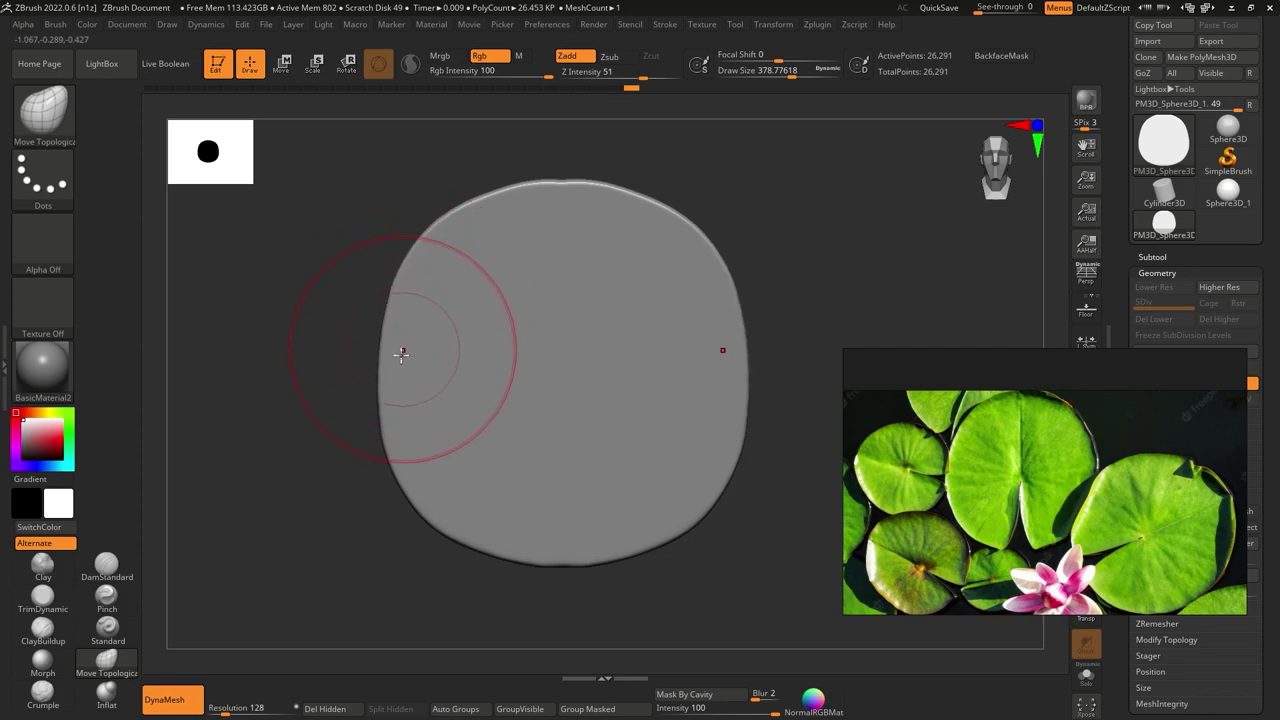
Push a narrow notch up from the bottom edge, resizing the brush between about 153 and 358
alt+right_drag(471, 377, 520, 335)
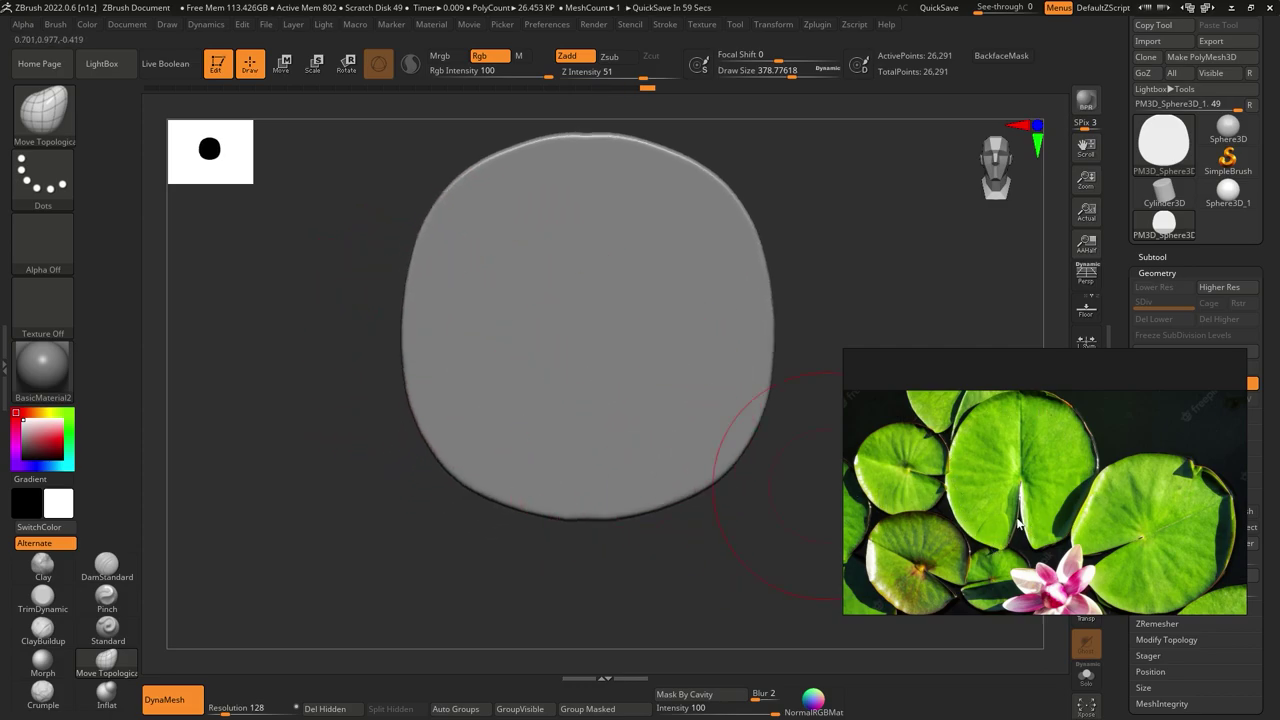
key(space)
mouse_move(646, 380)
mouse_down()
mouse_move(586, 507)
mouse_move(578, 486)
mouse_move(589, 484)
mouse_up()
key(space)
key(space)
alt+right_drag(580, 472, 566, 443)
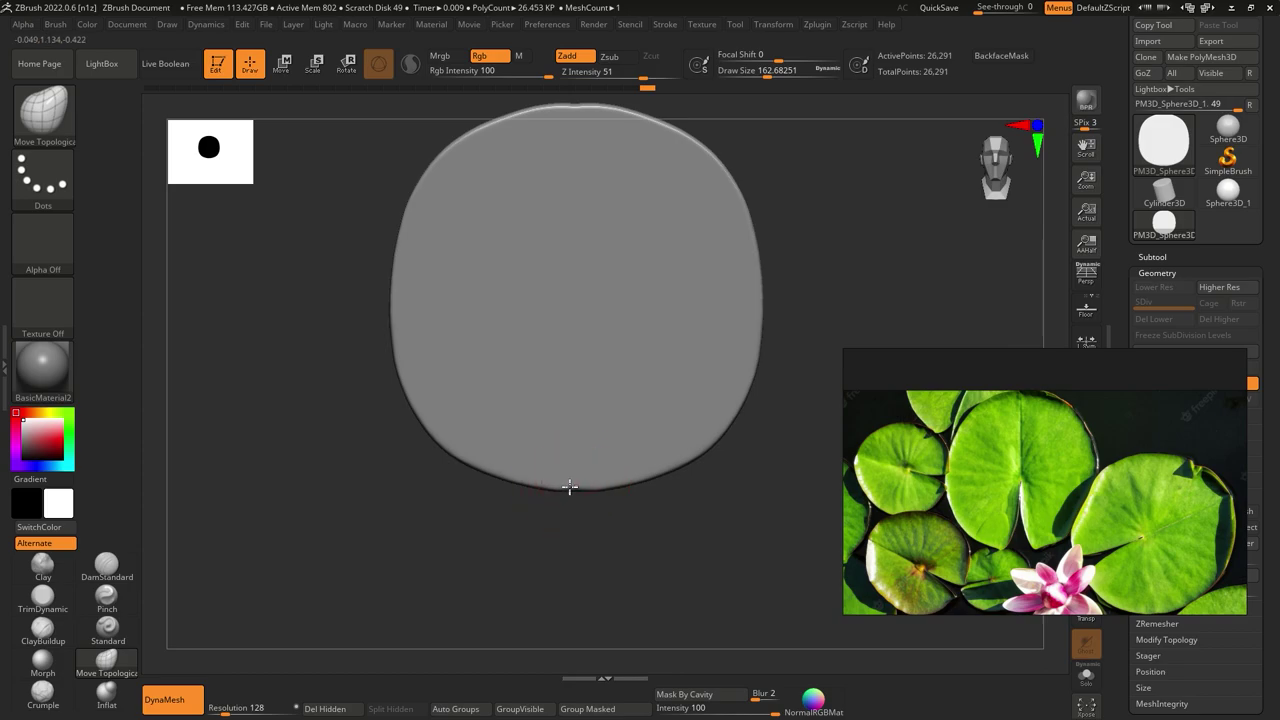
key(space)
drag(575, 461, 571, 476)
key(space)
mouse_move(581, 423)
mouse_down()
mouse_move(583, 456)
mouse_move(571, 371)
mouse_move(568, 414)
mouse_move(556, 392)
mouse_move(528, 446)
mouse_move(537, 466)
mouse_move(512, 486)
mouse_move(550, 476)
mouse_up()
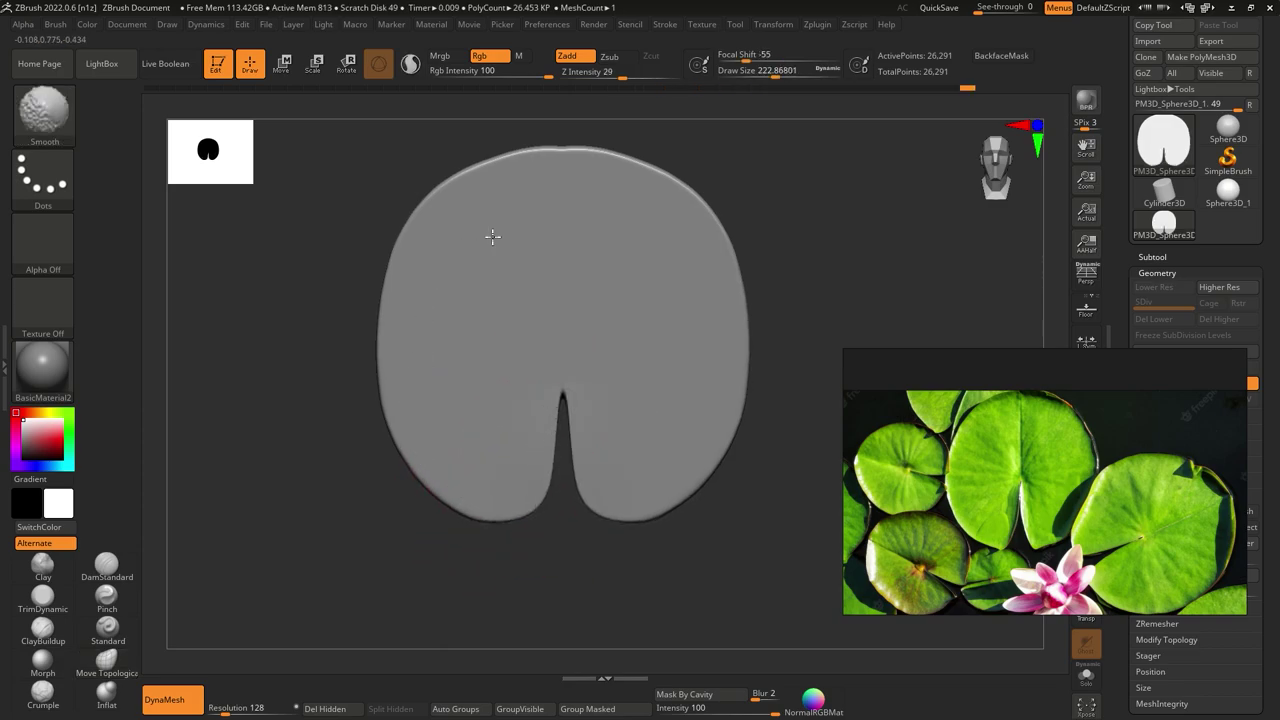
Return to Move Topological and pull the lobe beside the notch downward, then shrink the brush to about 132
mouse_move(600, 160)
shift+mouse_down()
mouse_move(620, 231)
mouse_move(677, 289)
shift+mouse_up()
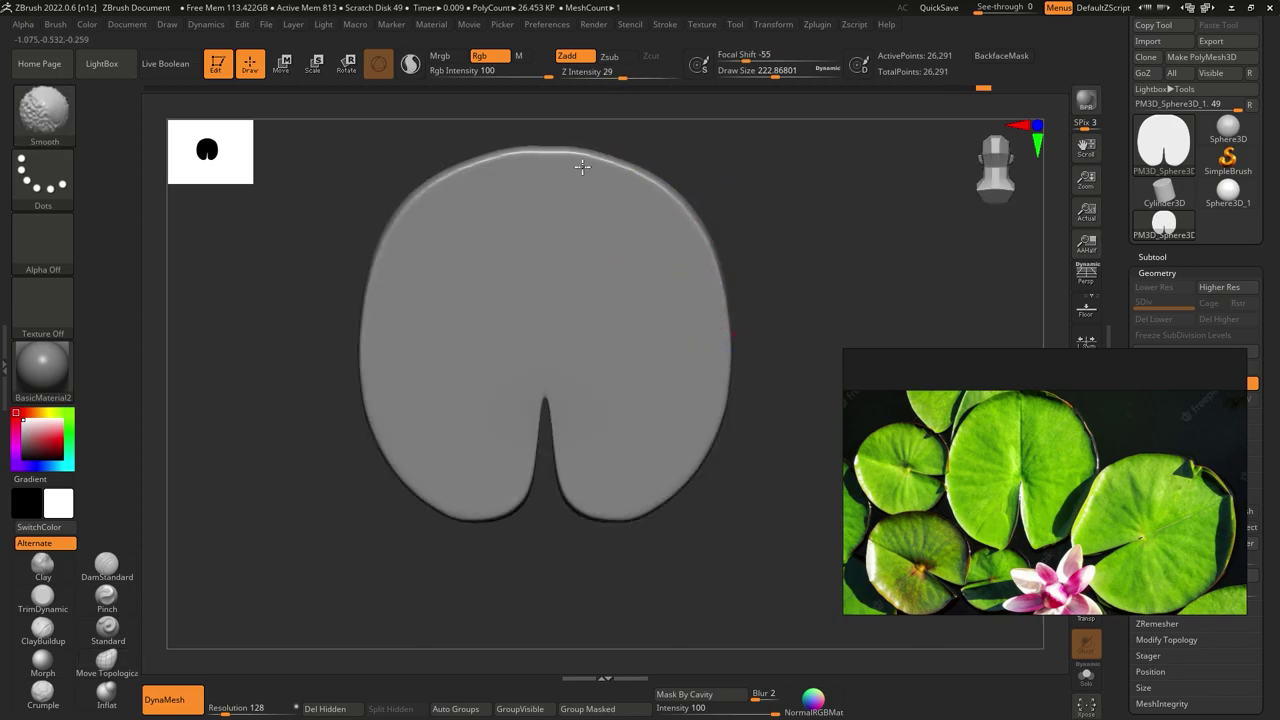
key(b)
key(m)
key(t)
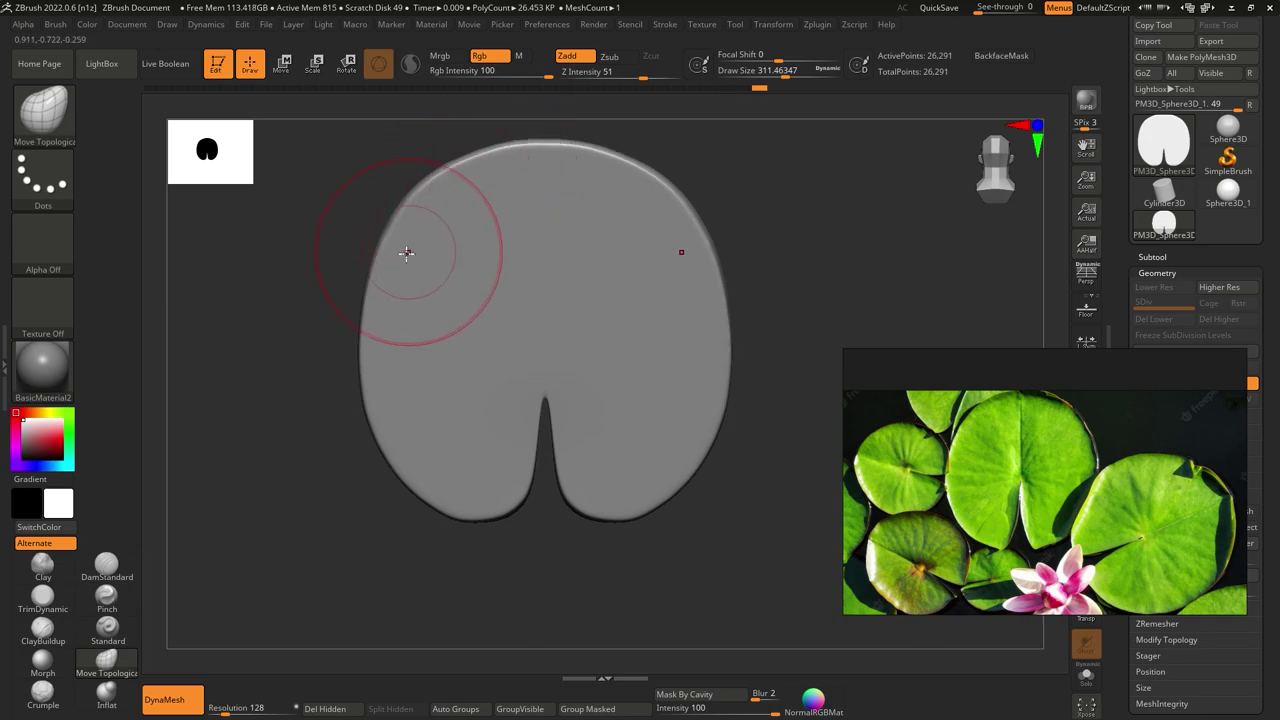
key(space)
key(space)
key(space)
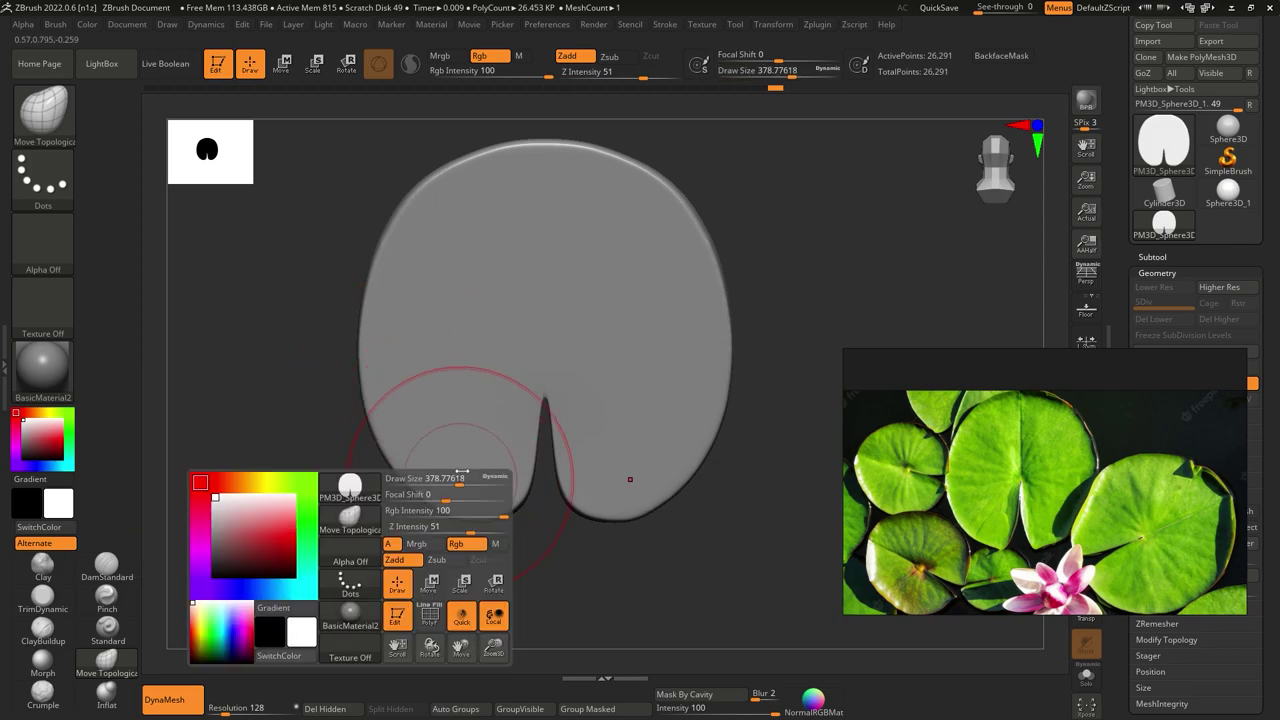
key(space)
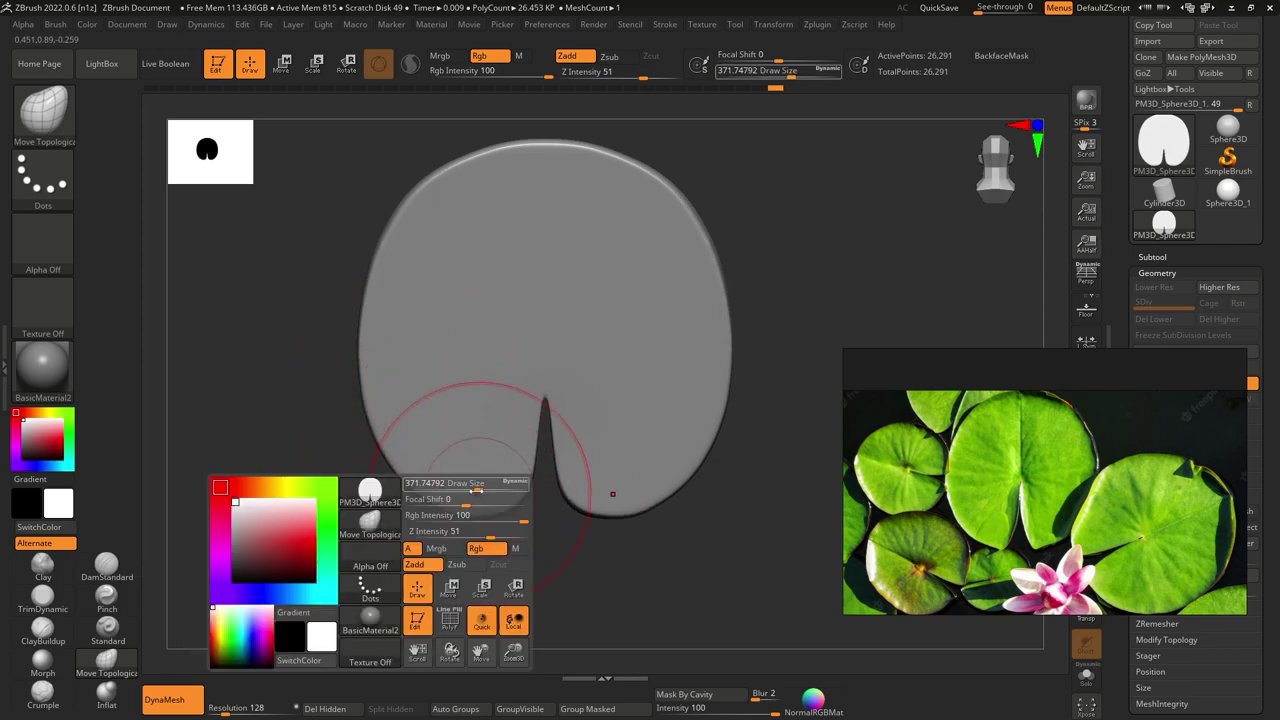
mouse_move(515, 505)
mouse_down()
mouse_move(443, 508)
mouse_move(499, 519)
mouse_up()
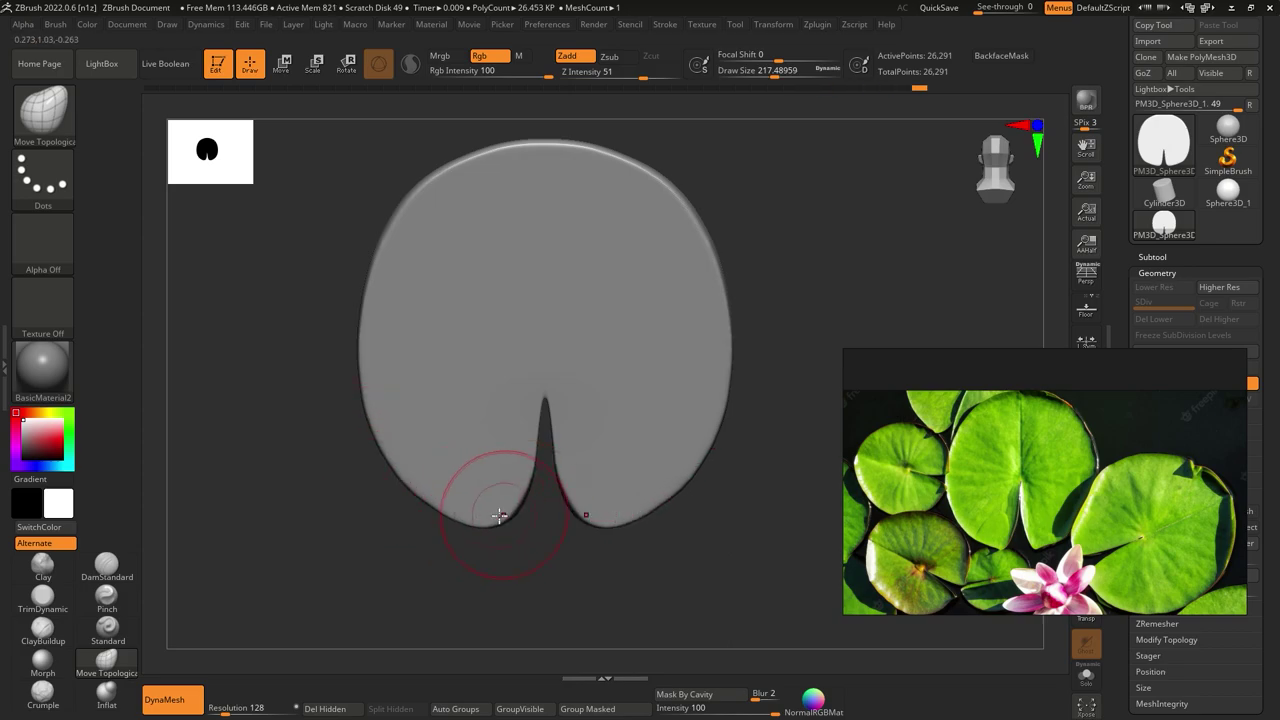
key(space)
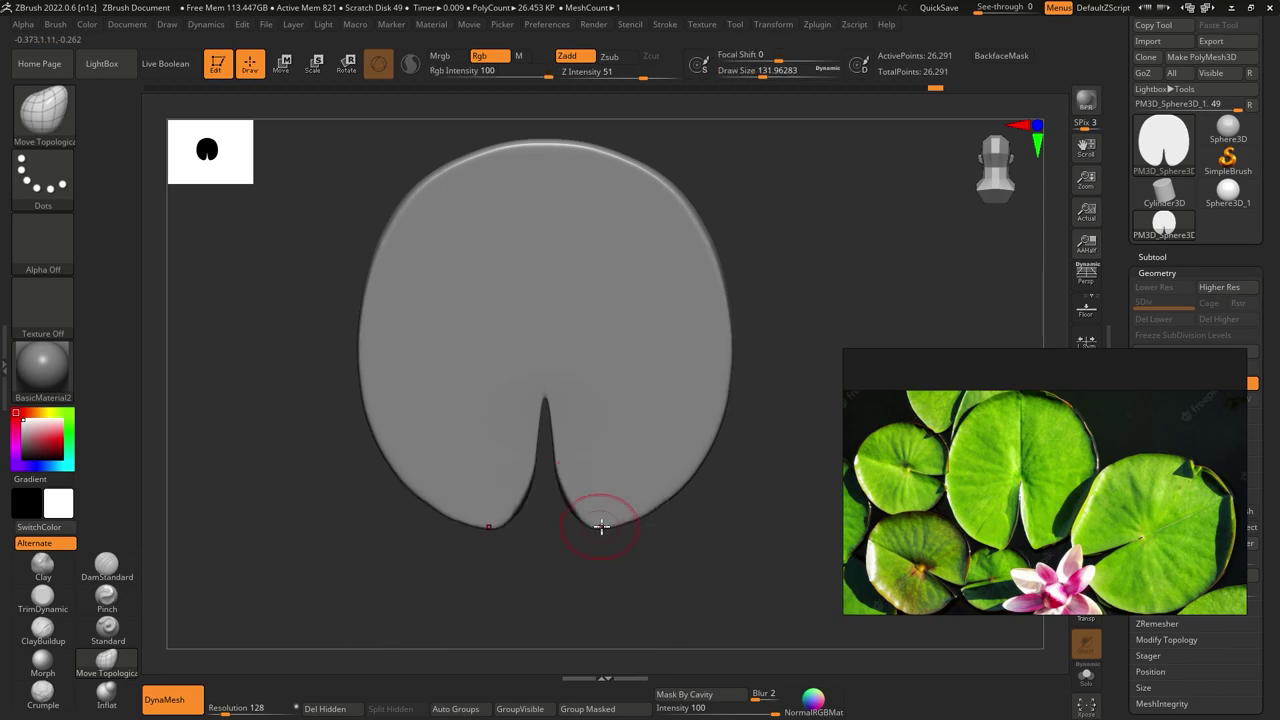
Pull the notch sides inward, draw the lobe tips outward, and smooth the right lobe's bottom
ctrl+right_drag(574, 409, 606, 451)
key(space)
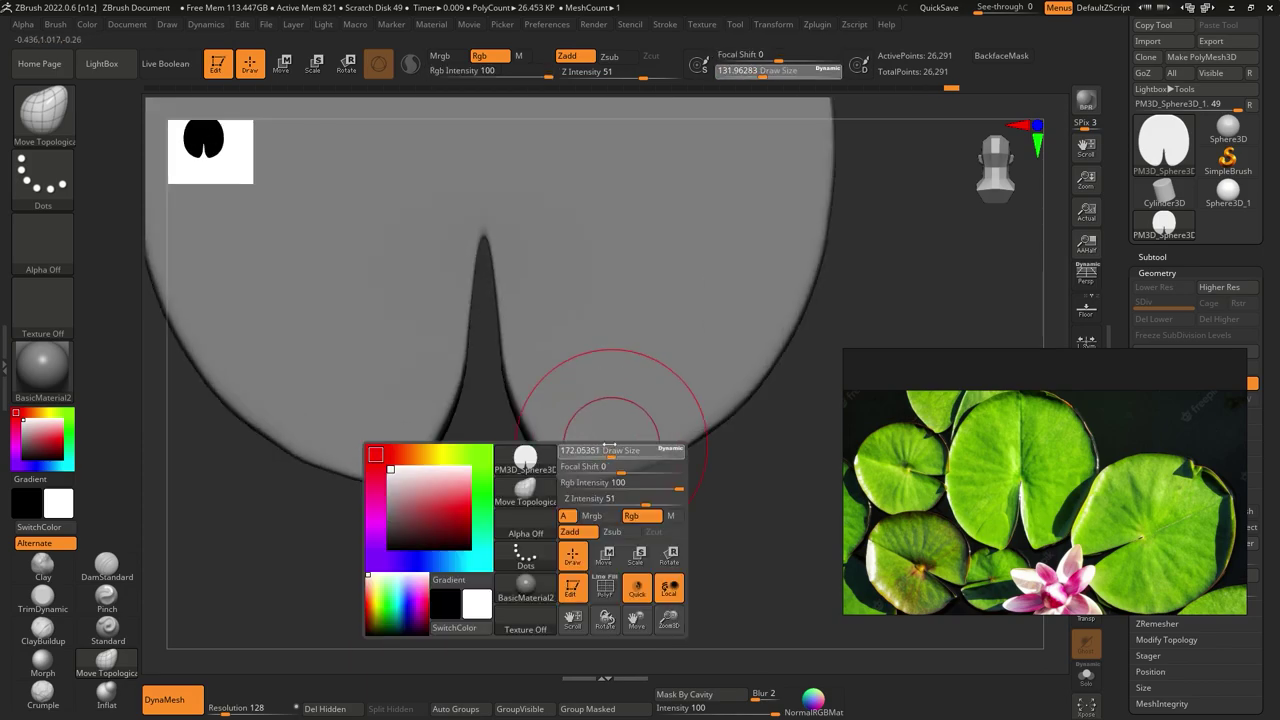
key(ctrl)
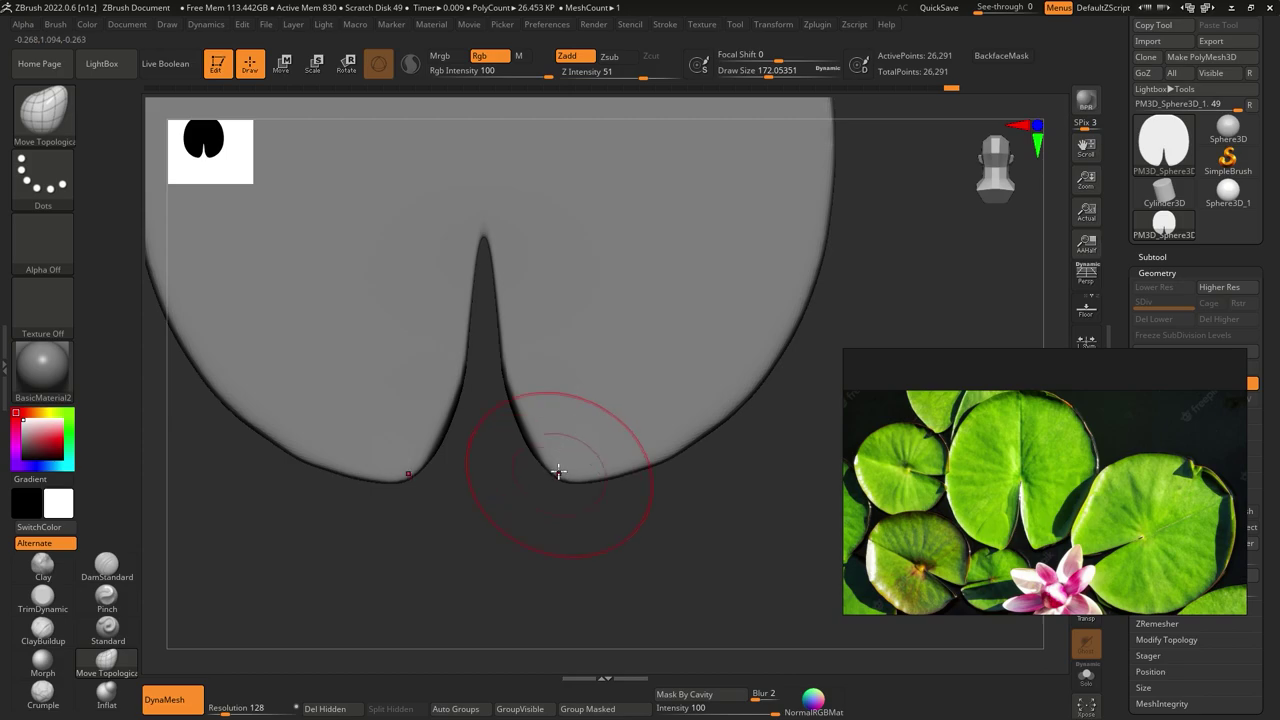
drag(581, 476, 558, 468)
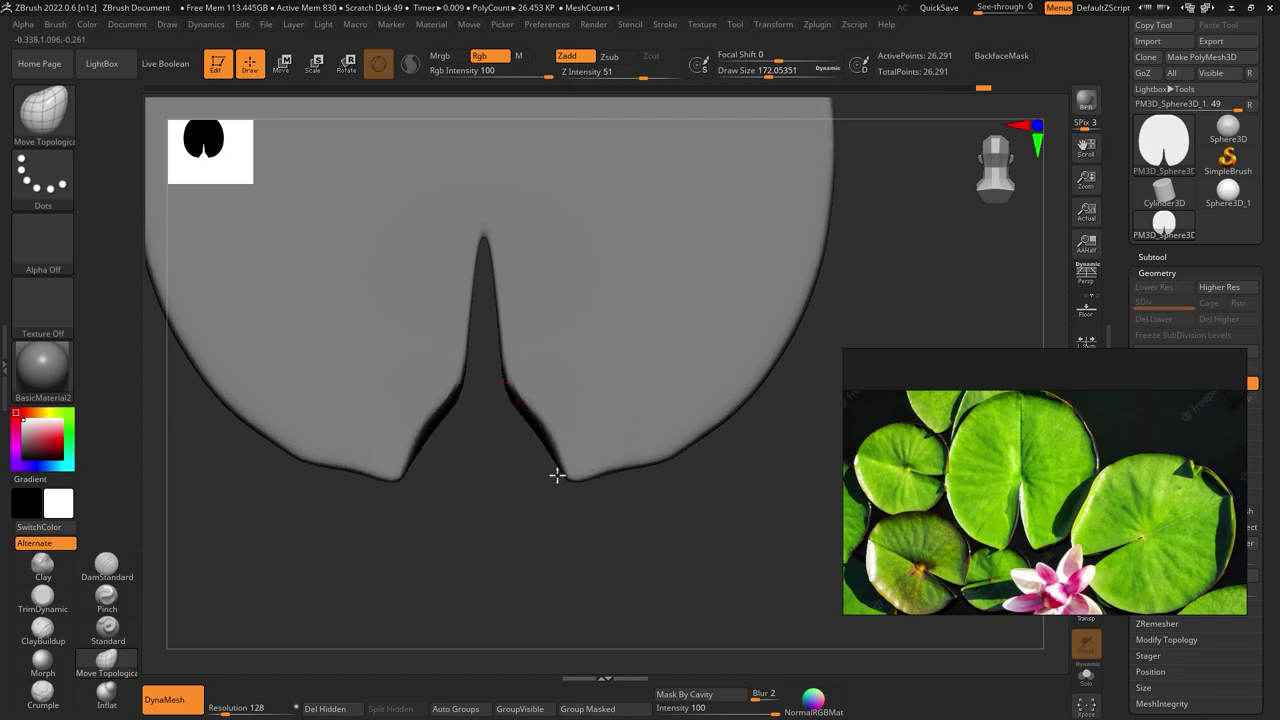
drag(573, 472, 601, 472)
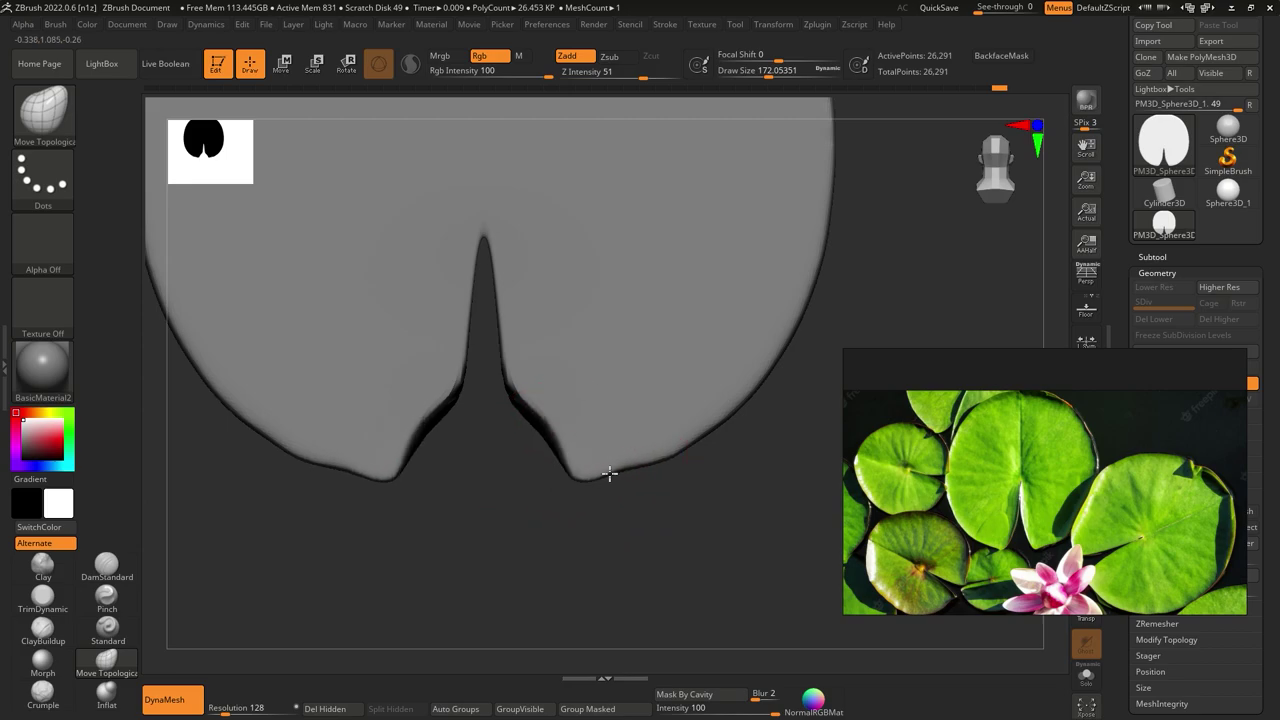
drag(560, 431, 534, 434)
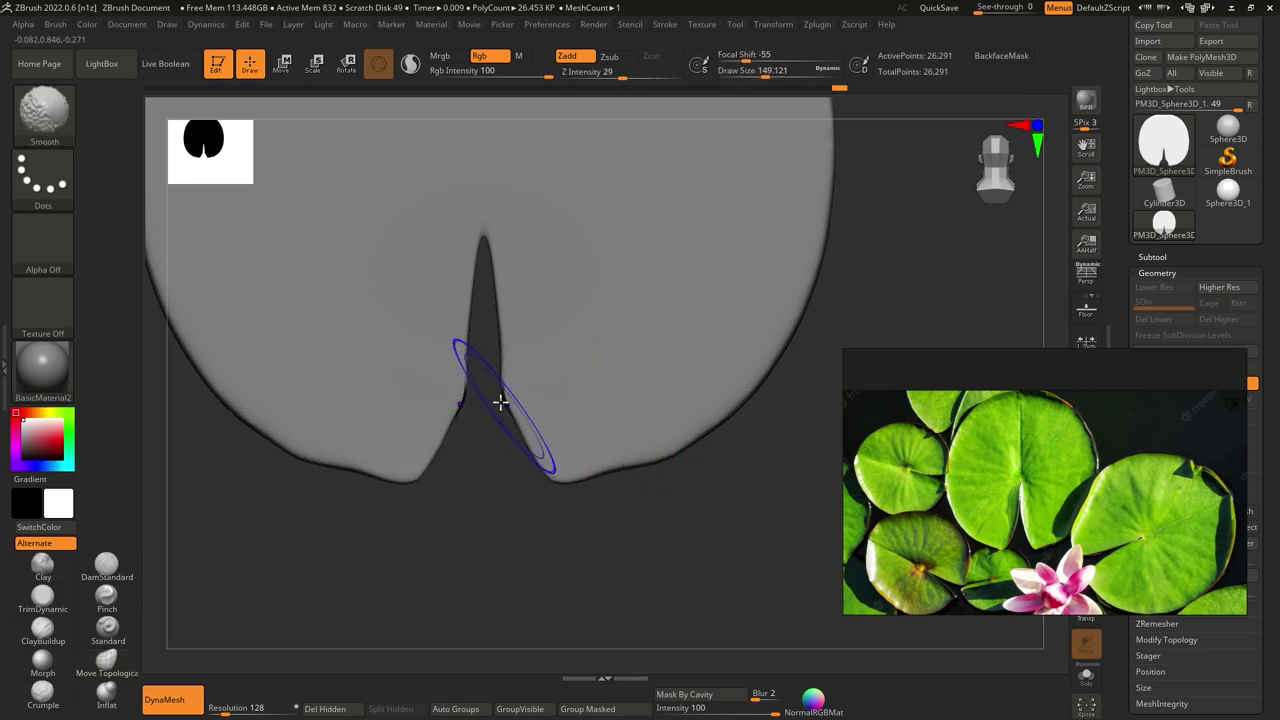
mouse_move(597, 449)
shift+mouse_down()
mouse_move(600, 466)
mouse_move(666, 452)
shift+mouse_up()
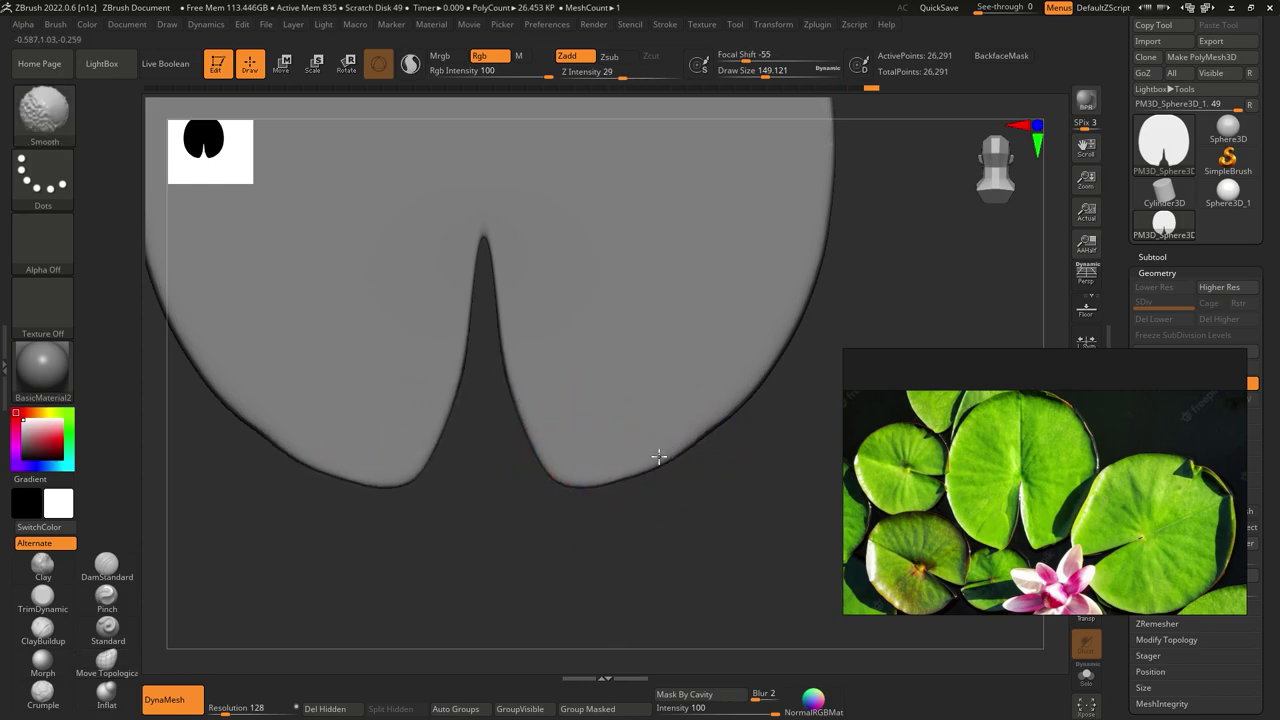
mouse_move(756, 358)
alt+mouse_down()
mouse_move(700, 374)
mouse_move(697, 428)
mouse_move(731, 337)
mouse_move(686, 400)
mouse_move(718, 385)
mouse_move(691, 329)
alt+mouse_up()
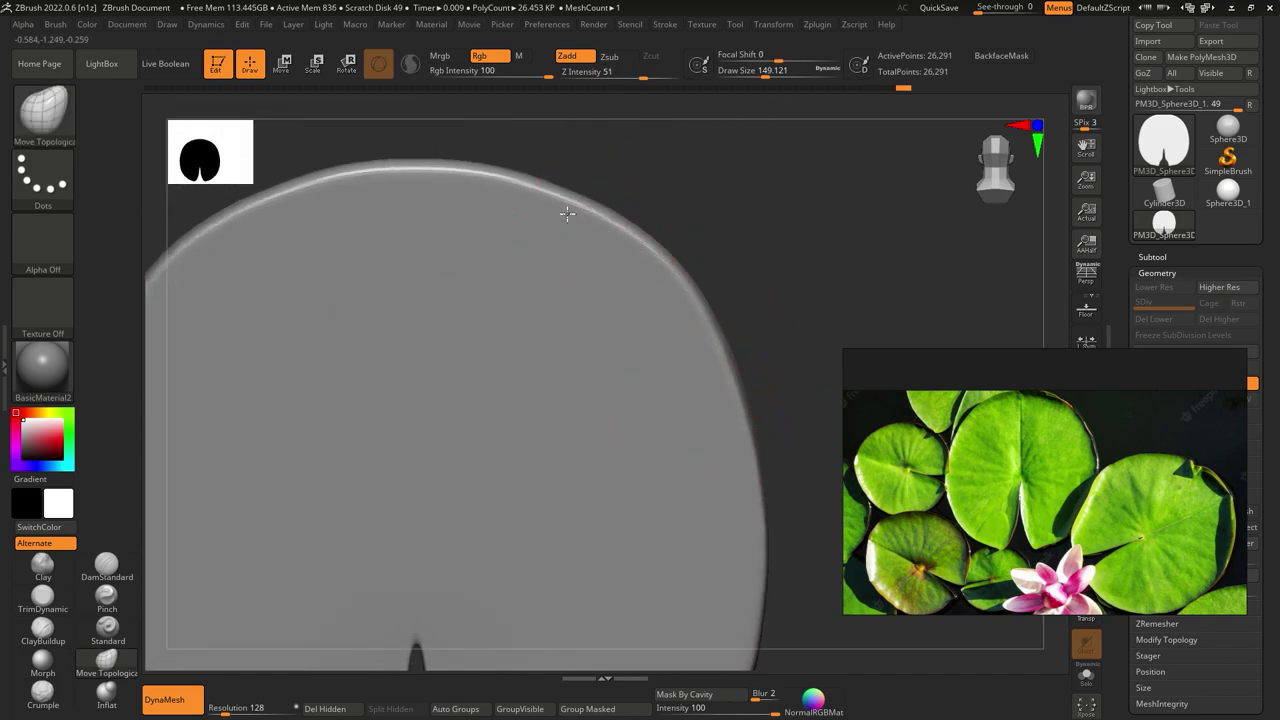
Zoom out and reshape the lily pad's top edge
alt+drag(408, 180, 449, 217)
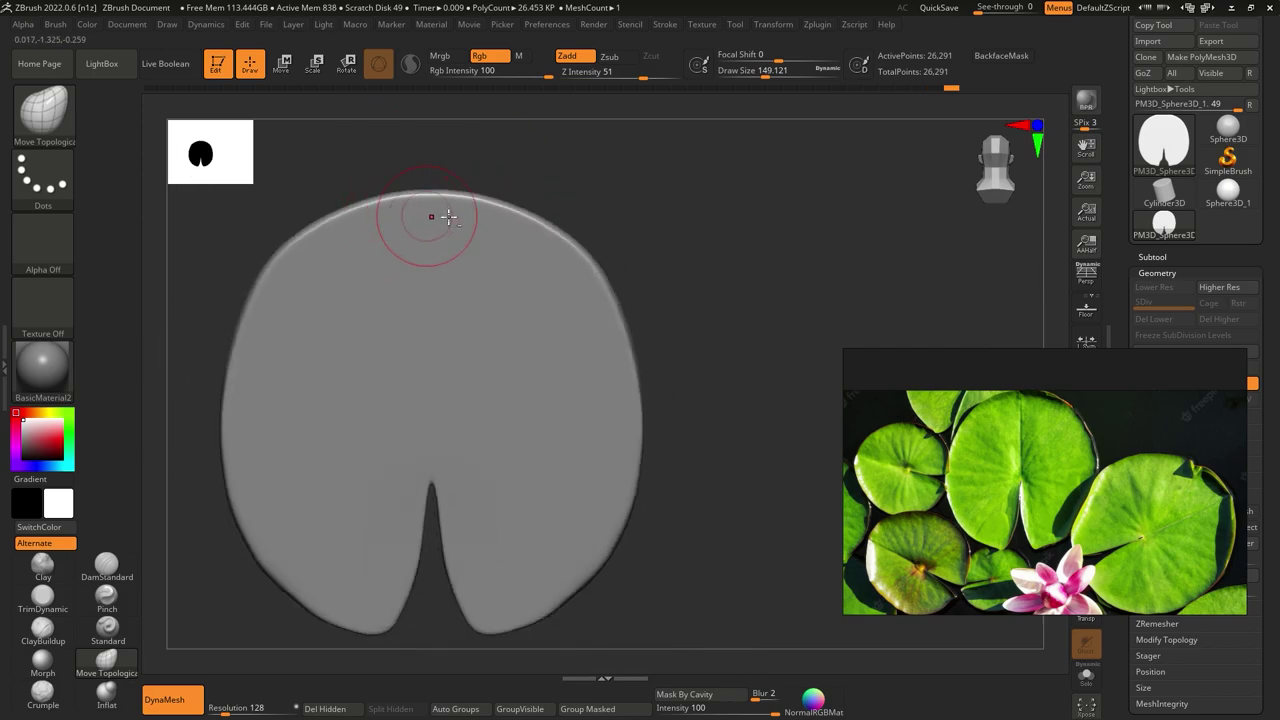
key(space)
key(space)
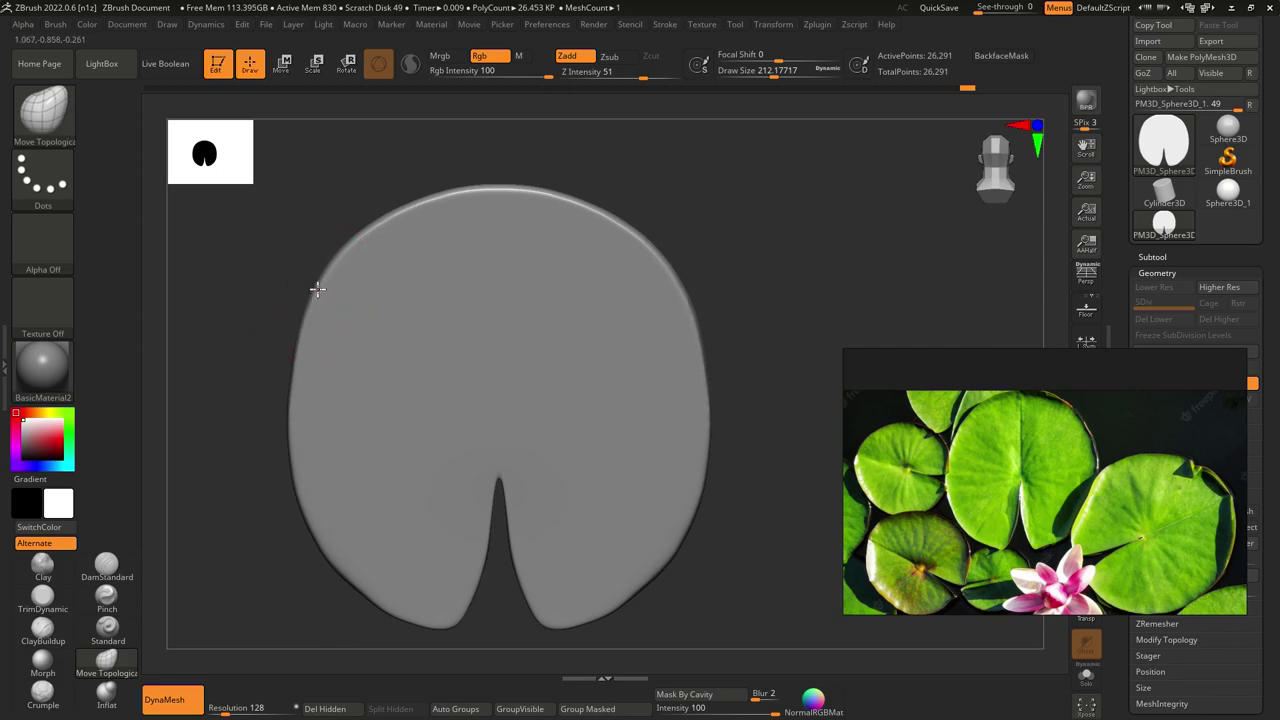
drag(363, 241, 462, 197)
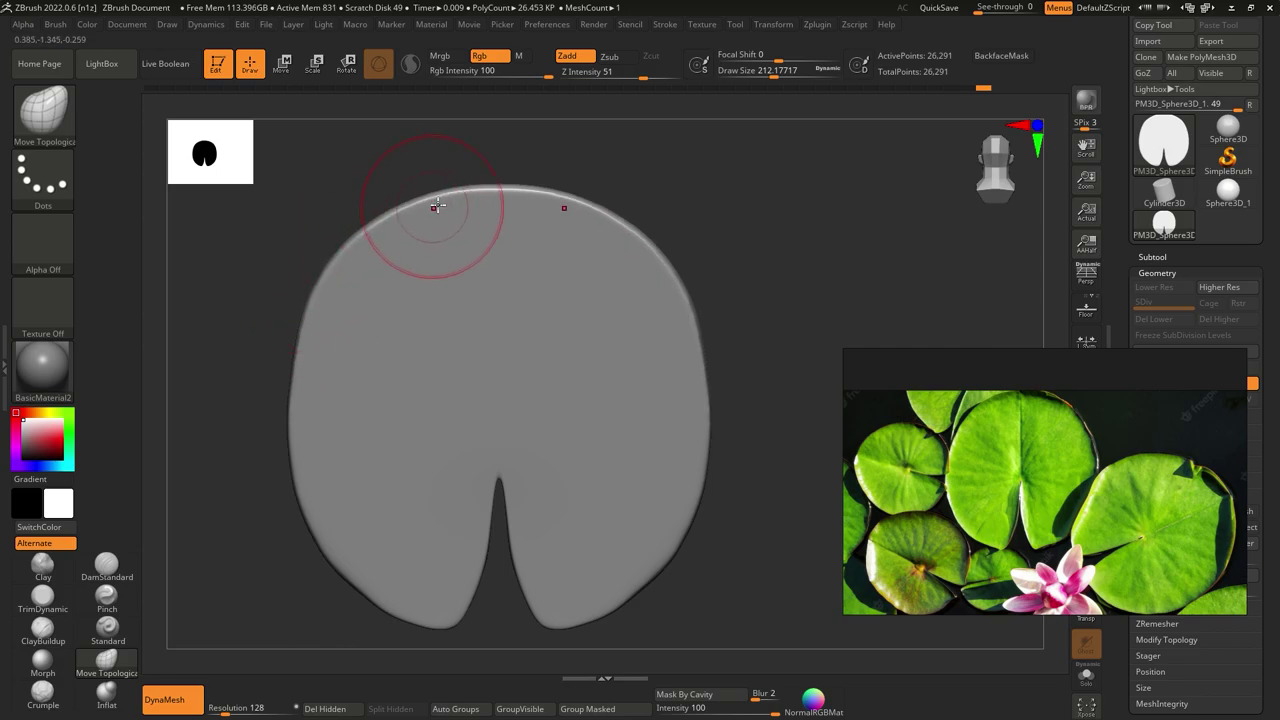
drag(519, 192, 538, 193)
alt+right_drag(640, 280, 551, 306)
Set the brush to about 318 and smooth the dent along the pad's left edge
key(space)
drag(520, 340, 560, 340)
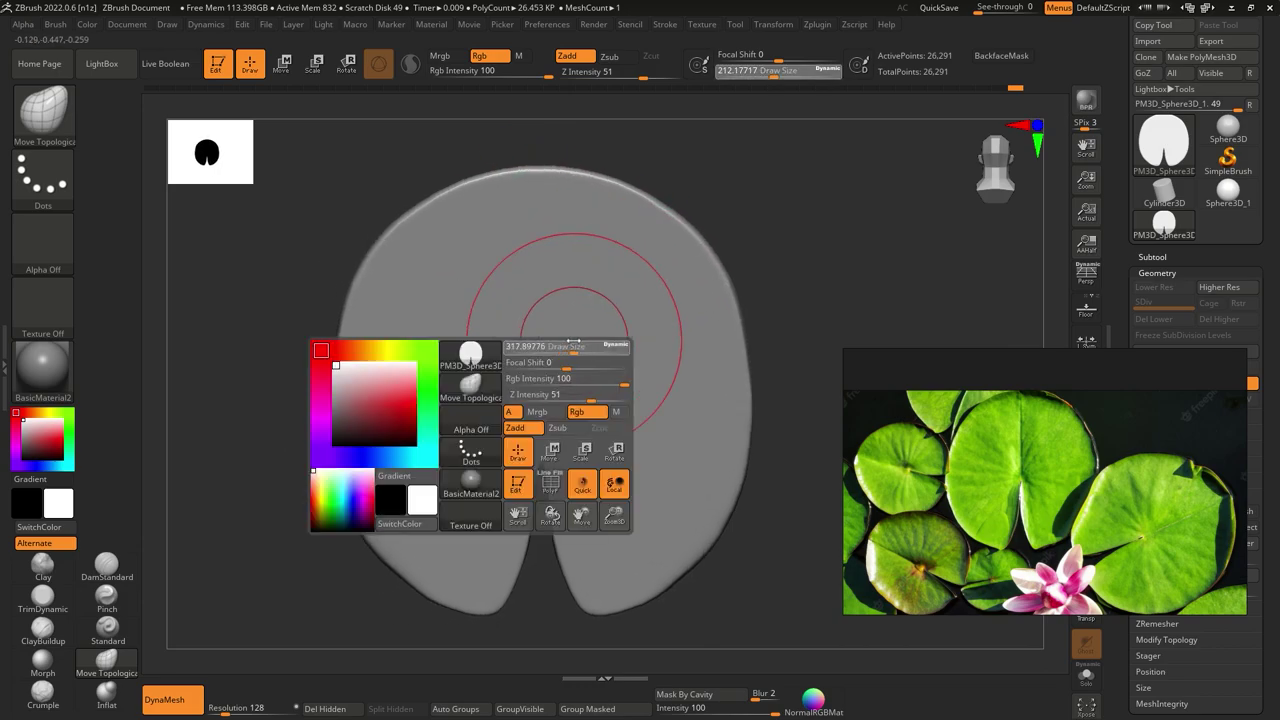
mouse_move(580, 357)
alt+right_down()
mouse_move(565, 343)
mouse_move(590, 338)
alt+right_up()
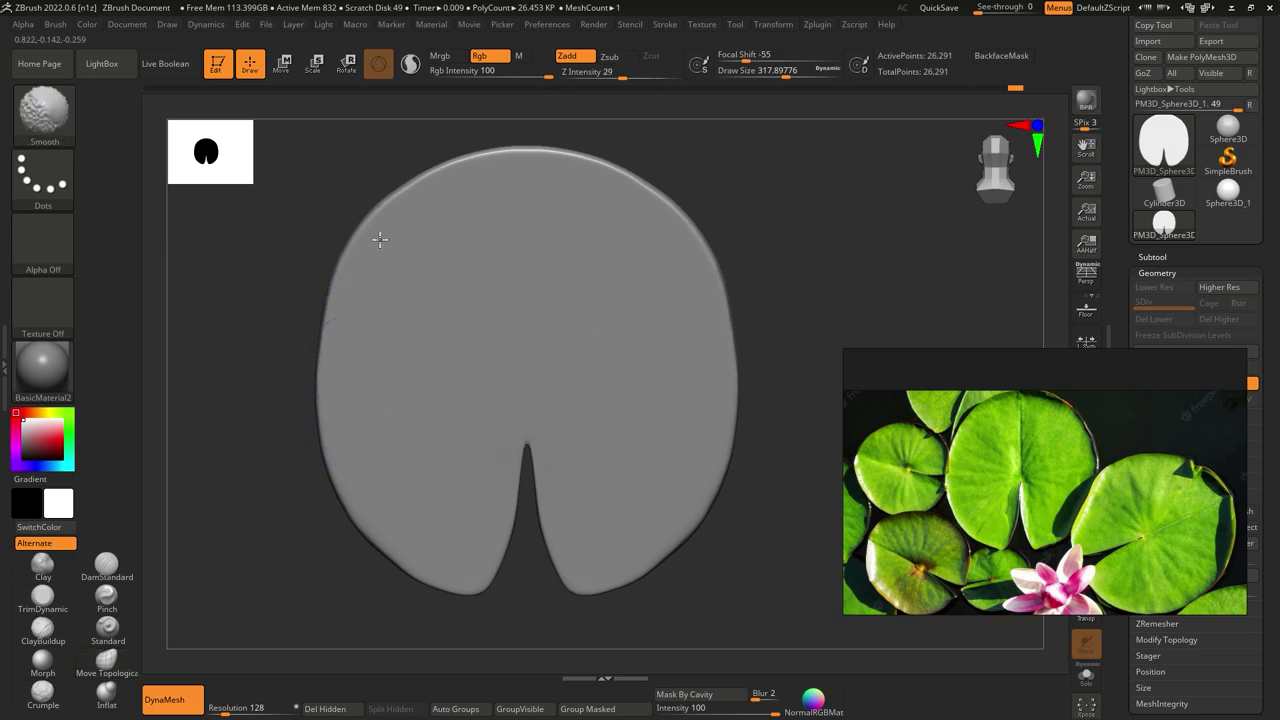
shift+drag(340, 338, 329, 309)
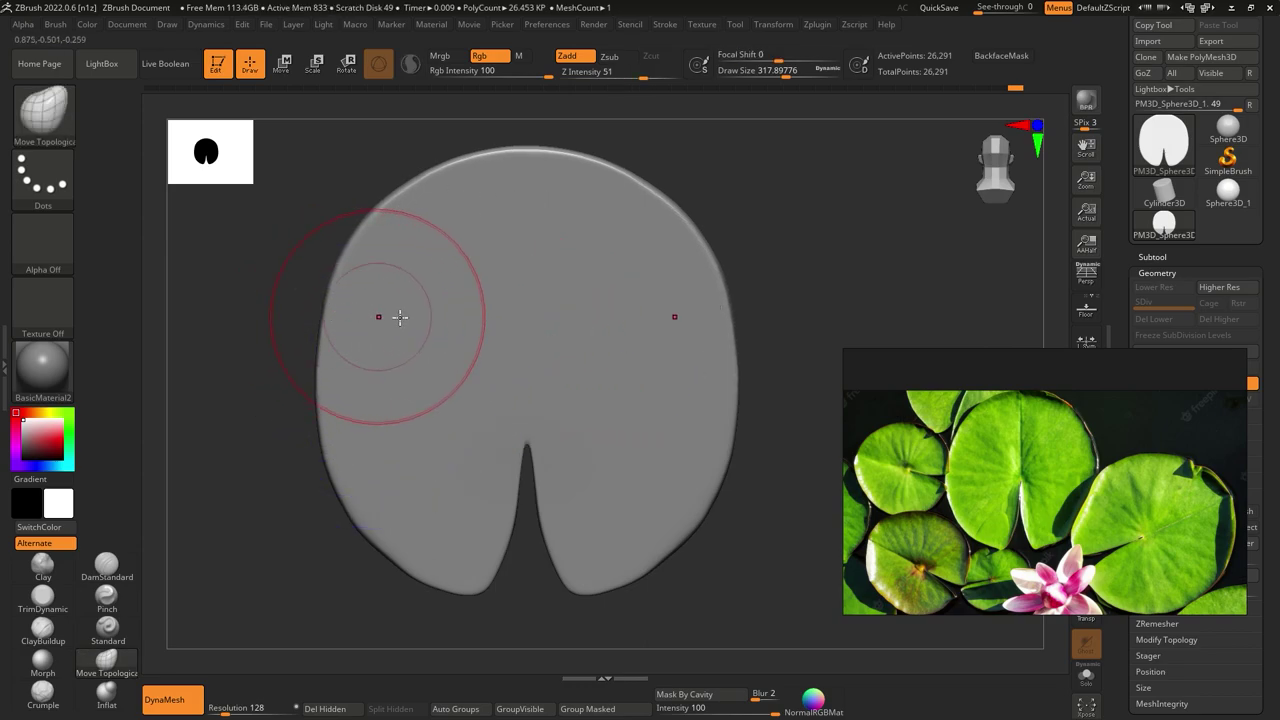
alt+right_drag(400, 314, 543, 337)
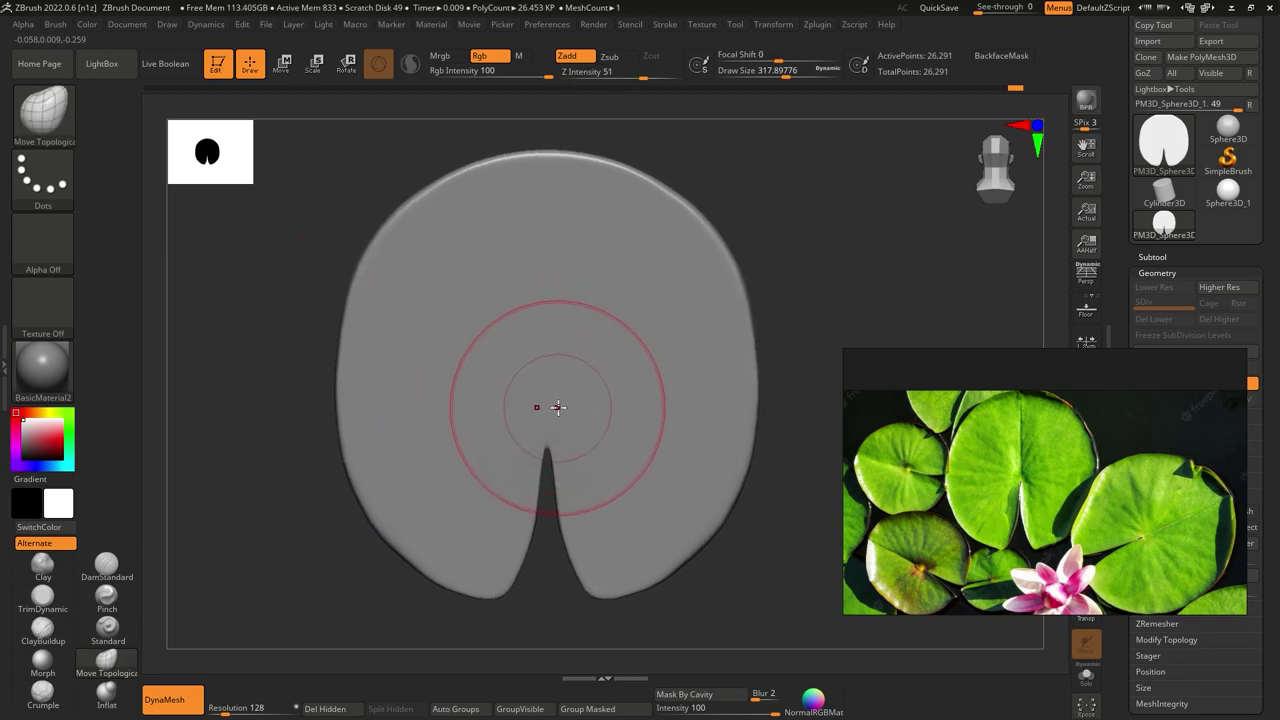
key(space)
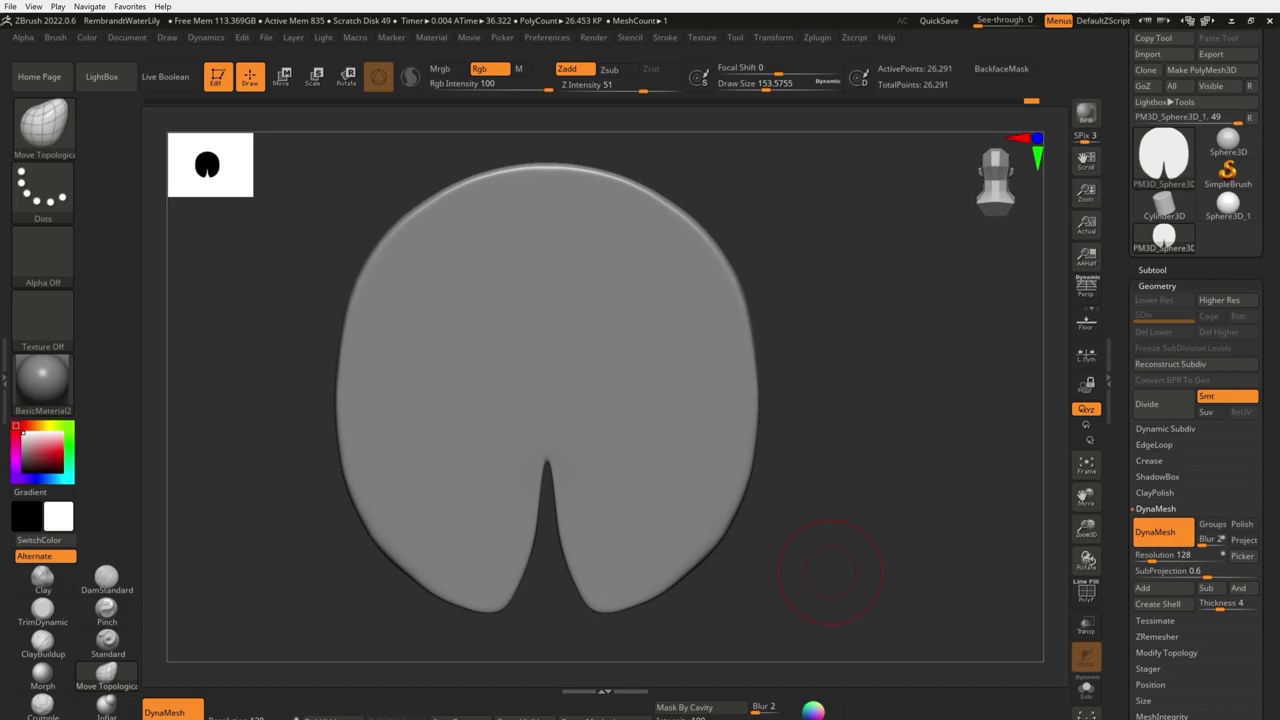
click(1157, 286)
With DamStandard on the sculpt layer, carve a straight vein from the notch tip to the top edge
click(1150, 350)
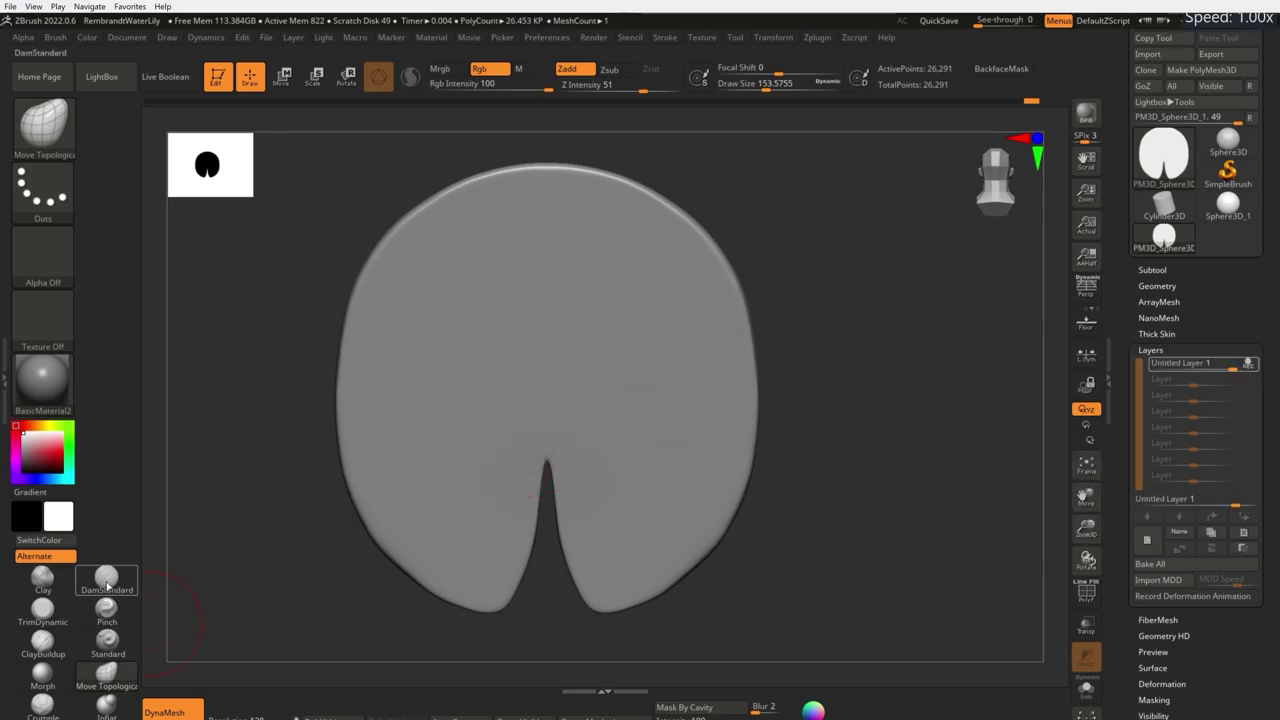
click(106, 580)
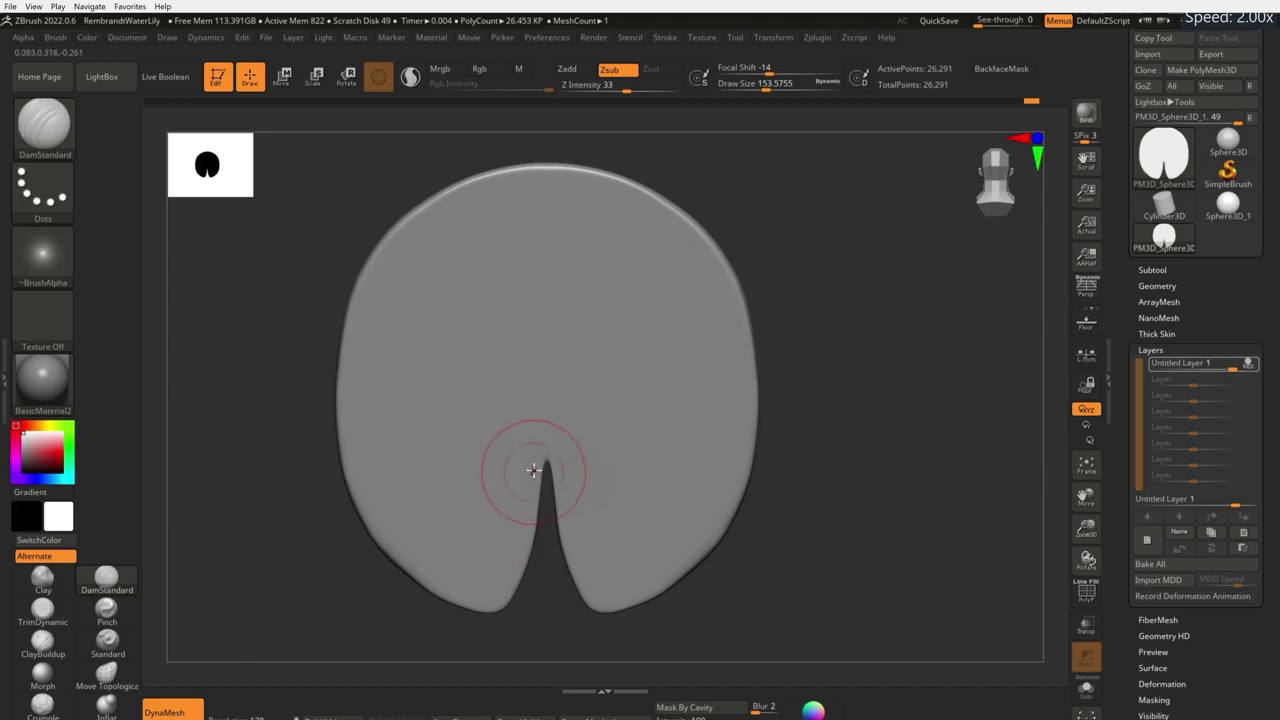
drag(547, 460, 543, 314)
key(ctrl+z)
key(space)
drag(543, 371, 575, 371)
drag(562, 311, 544, 212)
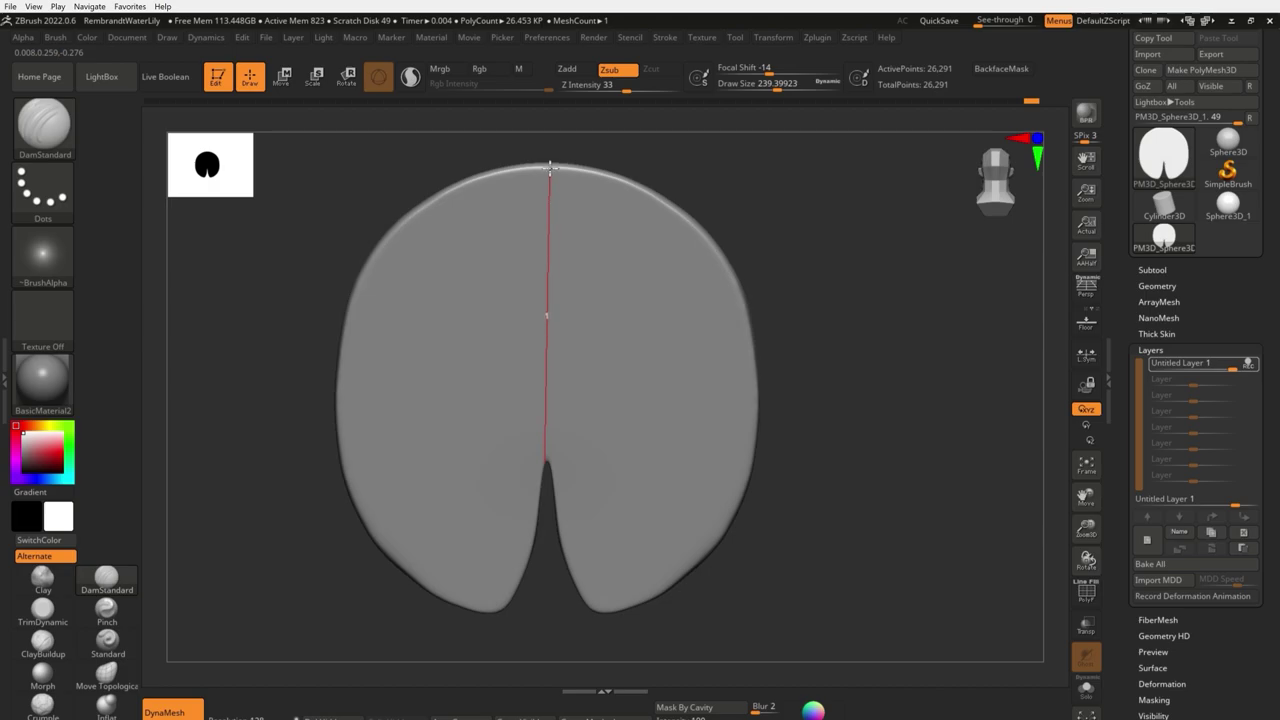
drag(547, 163, 546, 166)
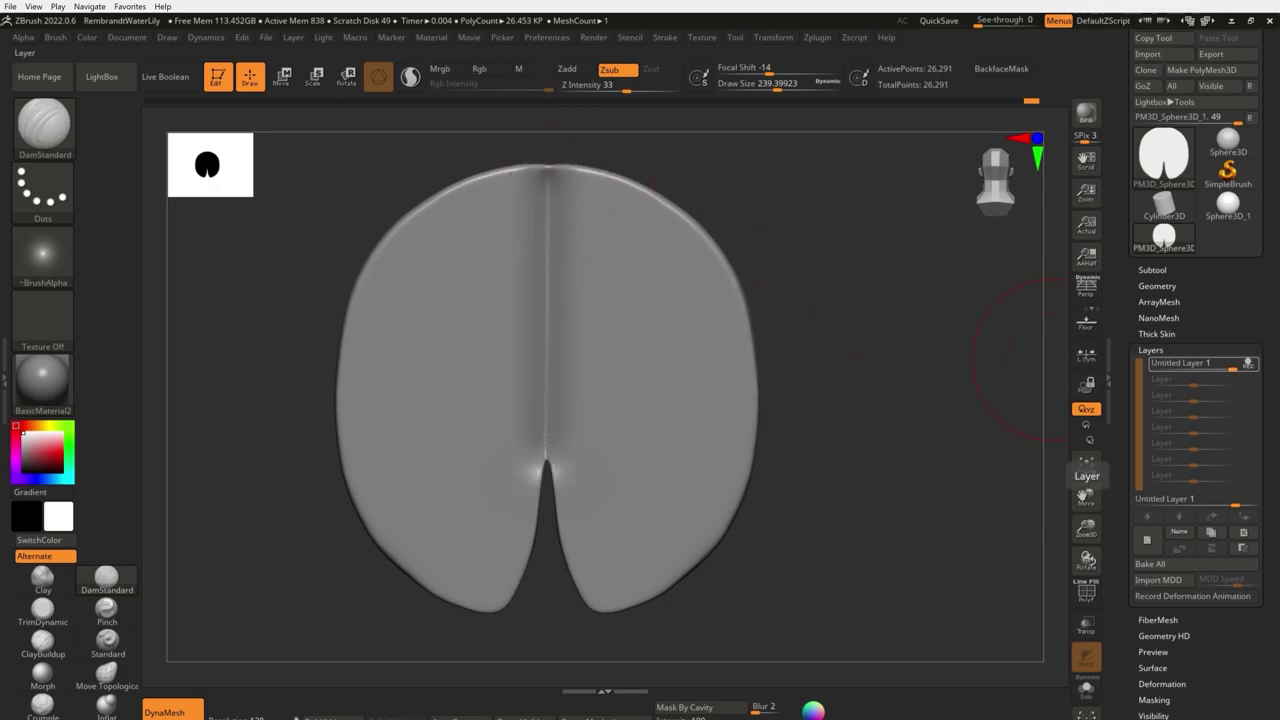
Undo the first central vein groove and check the pad's edge profile
key(ctrl+z)
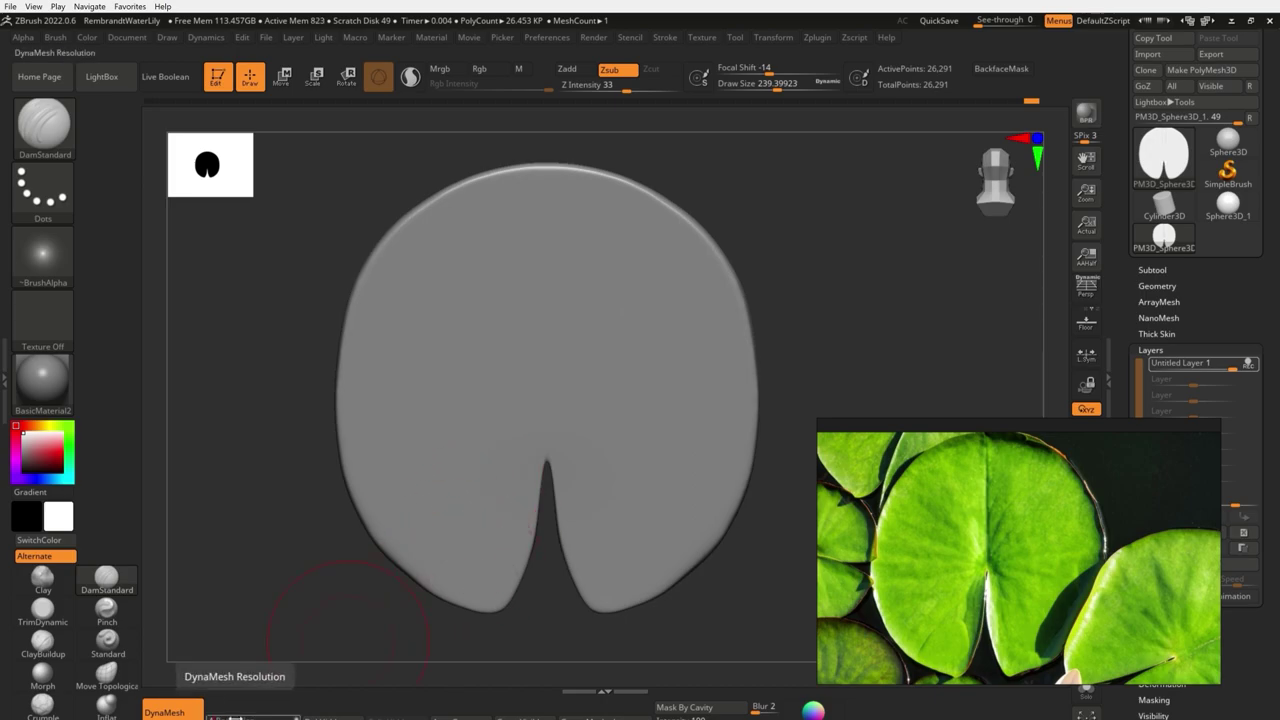
ctrl+drag(948, 250, 808, 350)
key(shift)
mouse_move(344, 457)
mouse_down()
mouse_move(580, 351)
mouse_move(517, 409)
mouse_move(614, 686)
mouse_move(568, 379)
mouse_up()
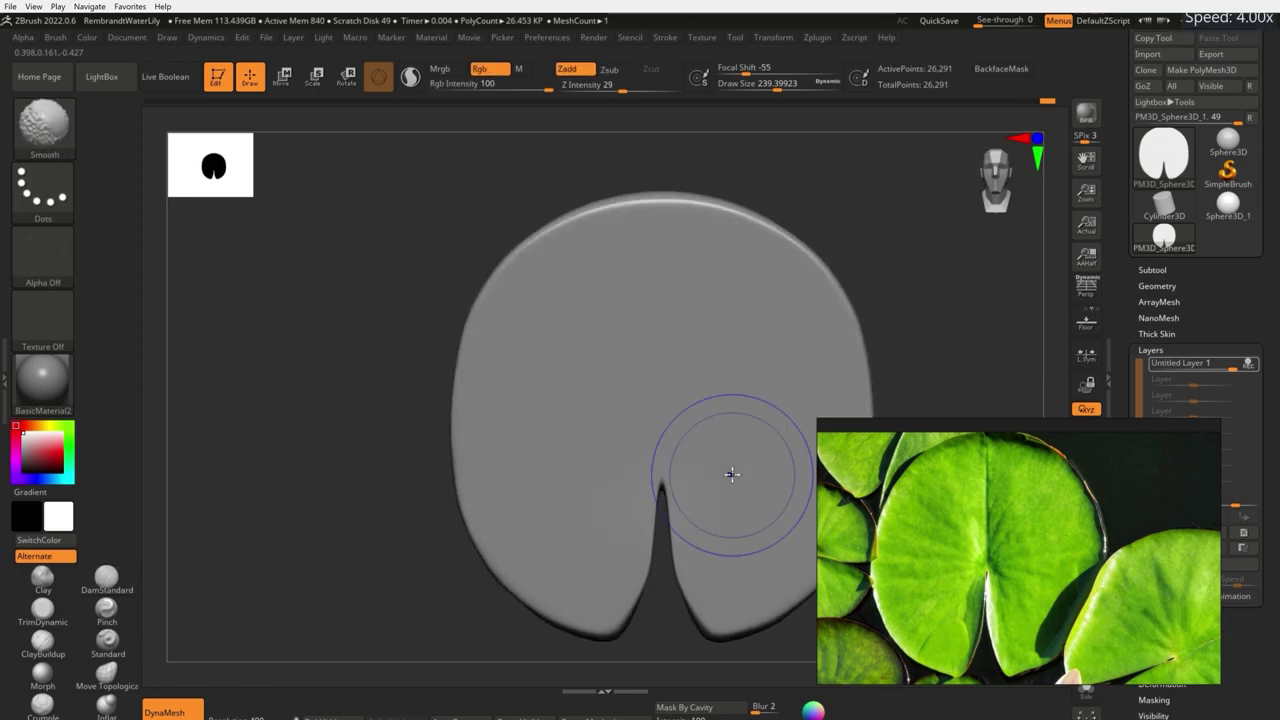
scroll(728, 471, down, 3)
scroll(500, 434, down, 3)
key(e)
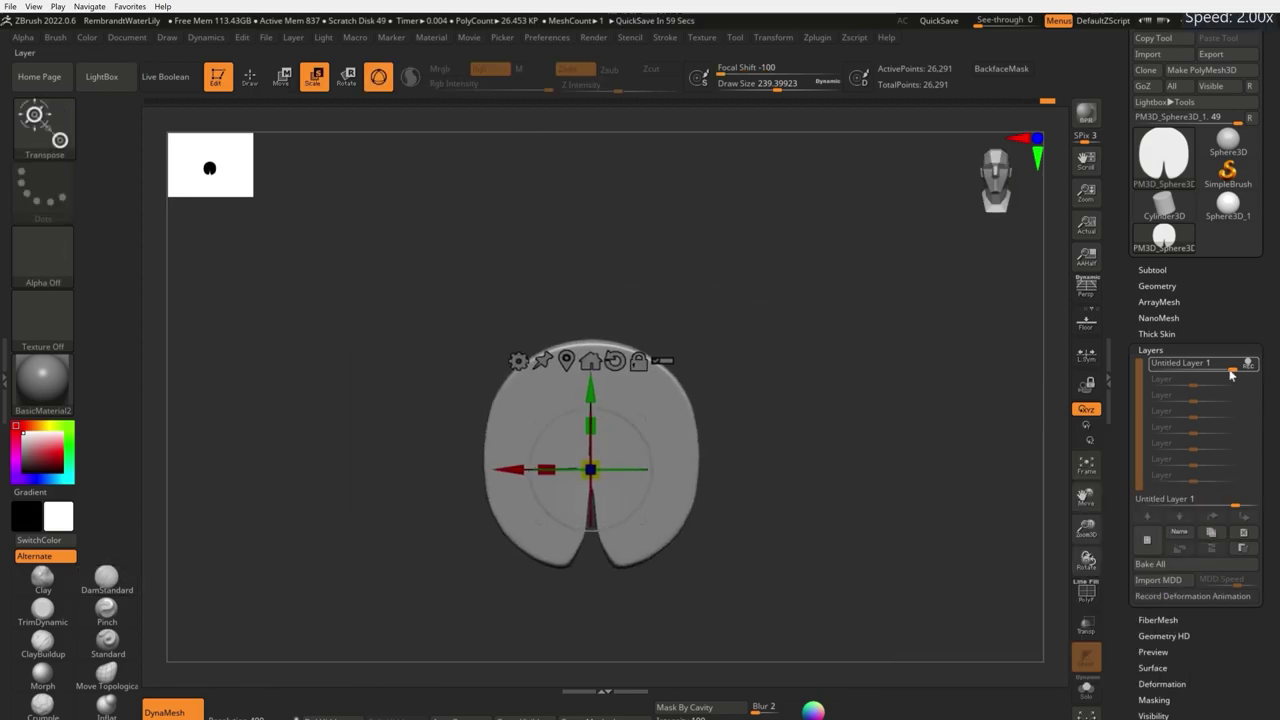
Delete Untitled Layer 1 and create a fresh sculpt layer
click(1245, 532)
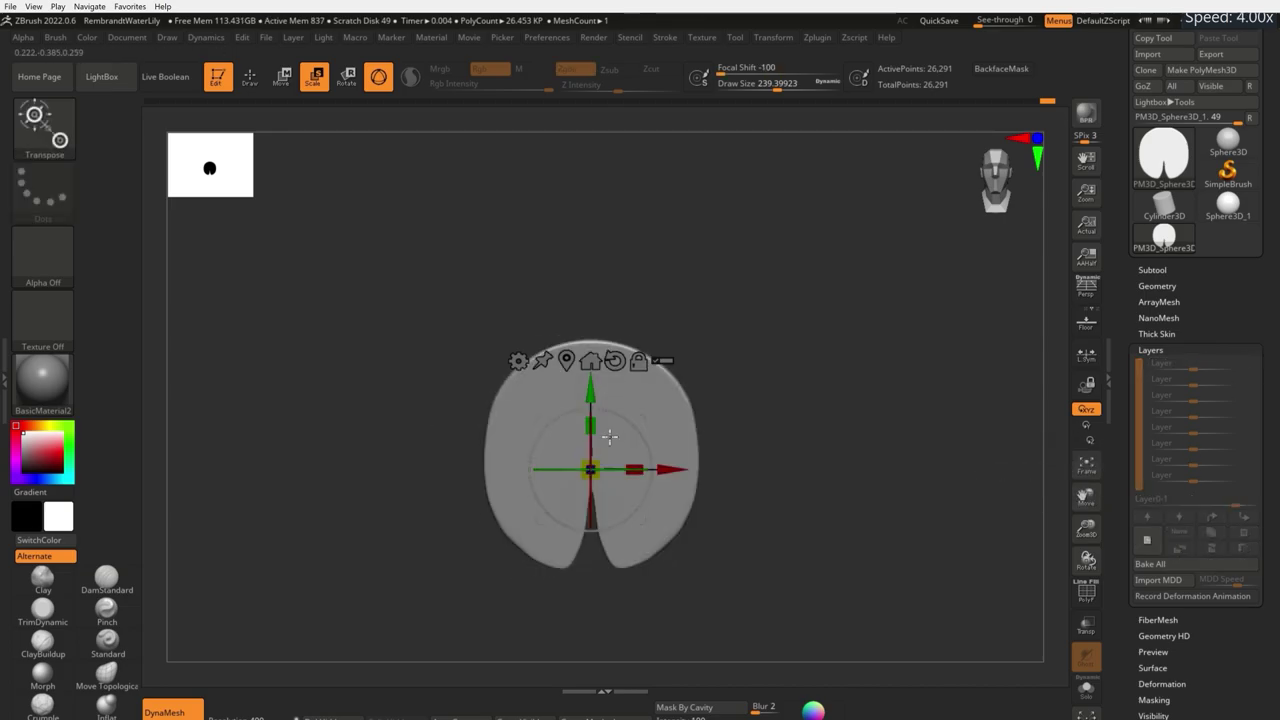
key(q)
key(f)
click(1147, 540)
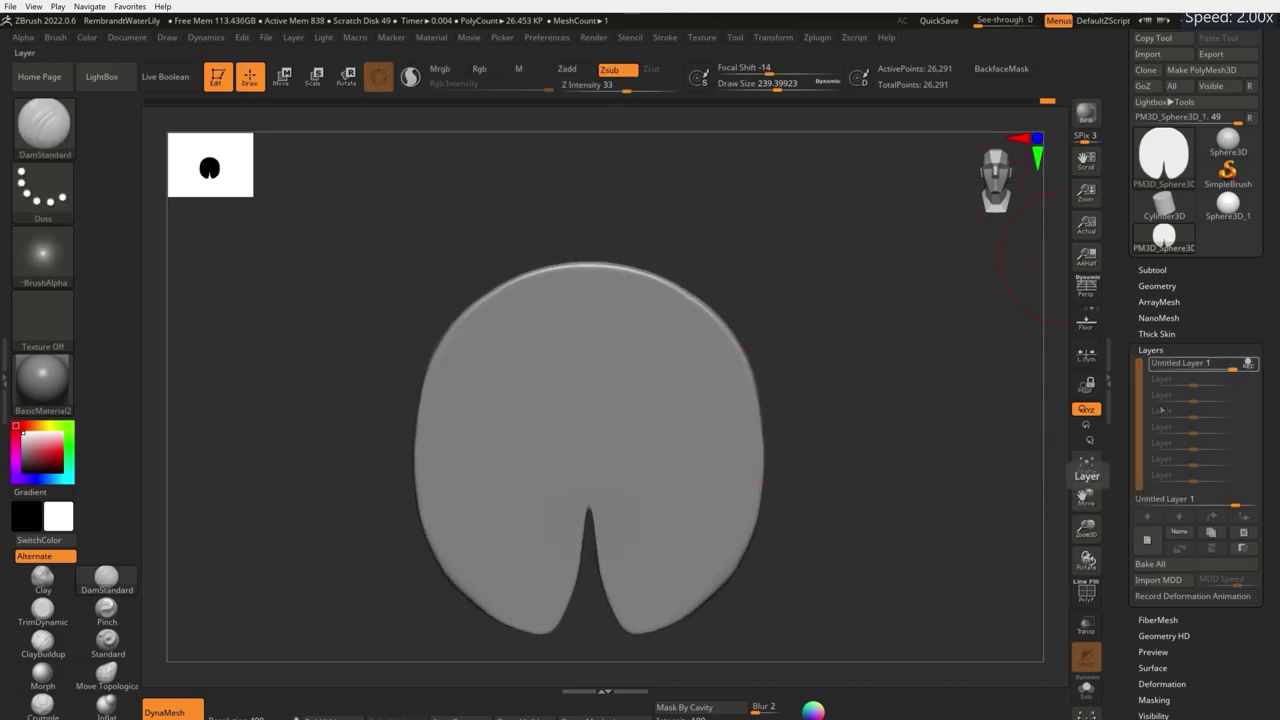
key(f)
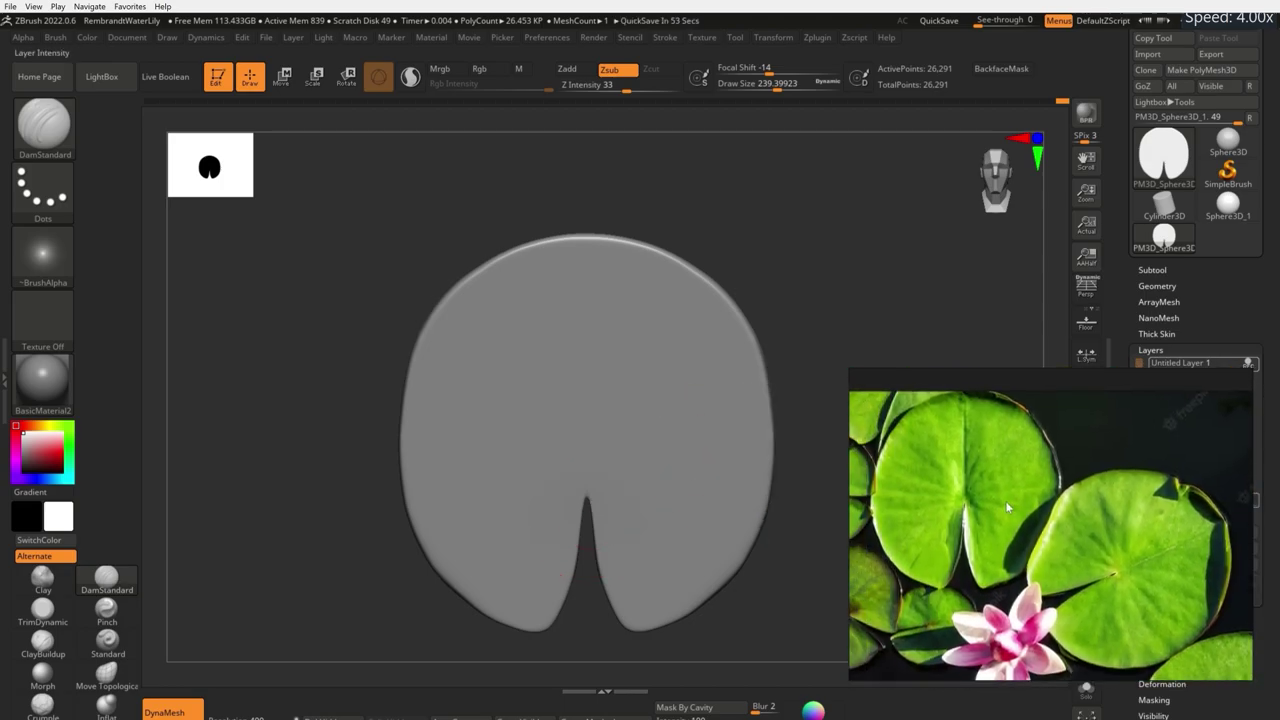
Recarve the central vein with DamStandard at Draw Size 1000 from notch to top edge
drag(587, 494, 596, 404)
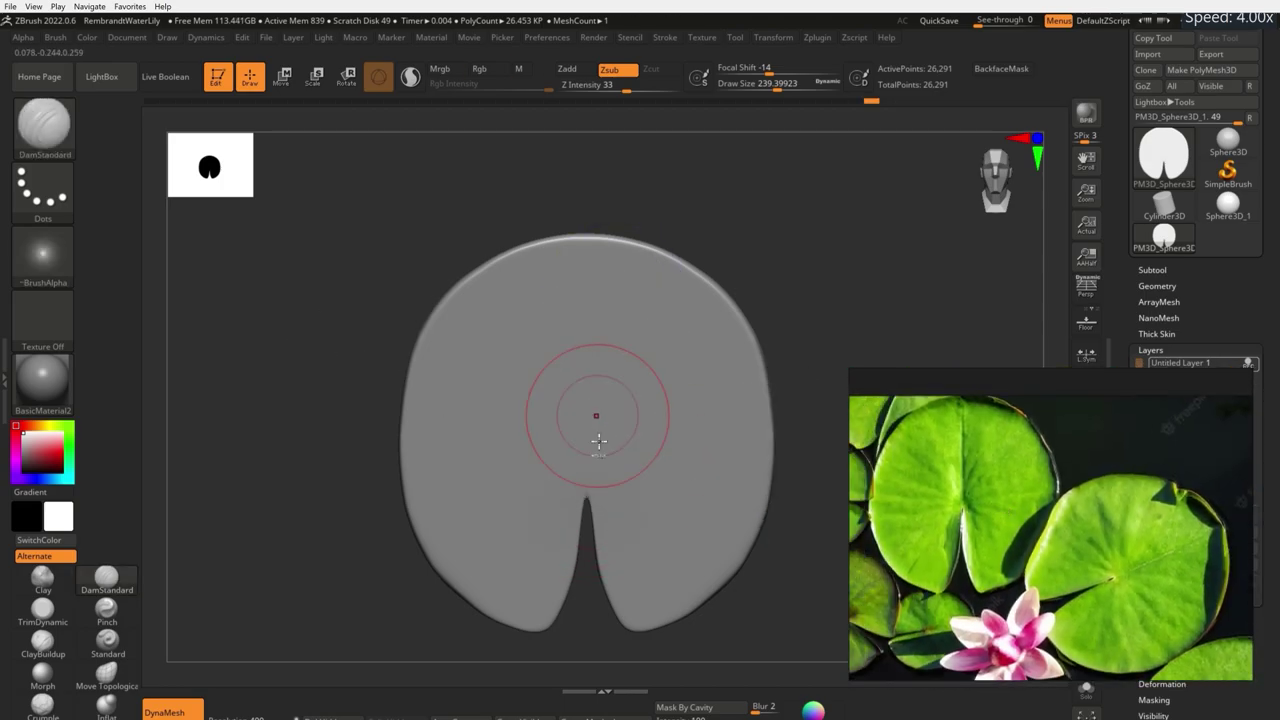
mouse_move(590, 237)
mouse_down()
mouse_move(580, 257)
mouse_move(589, 245)
mouse_up()
key(ctrl+z)
key(ctrl+z)
key(space)
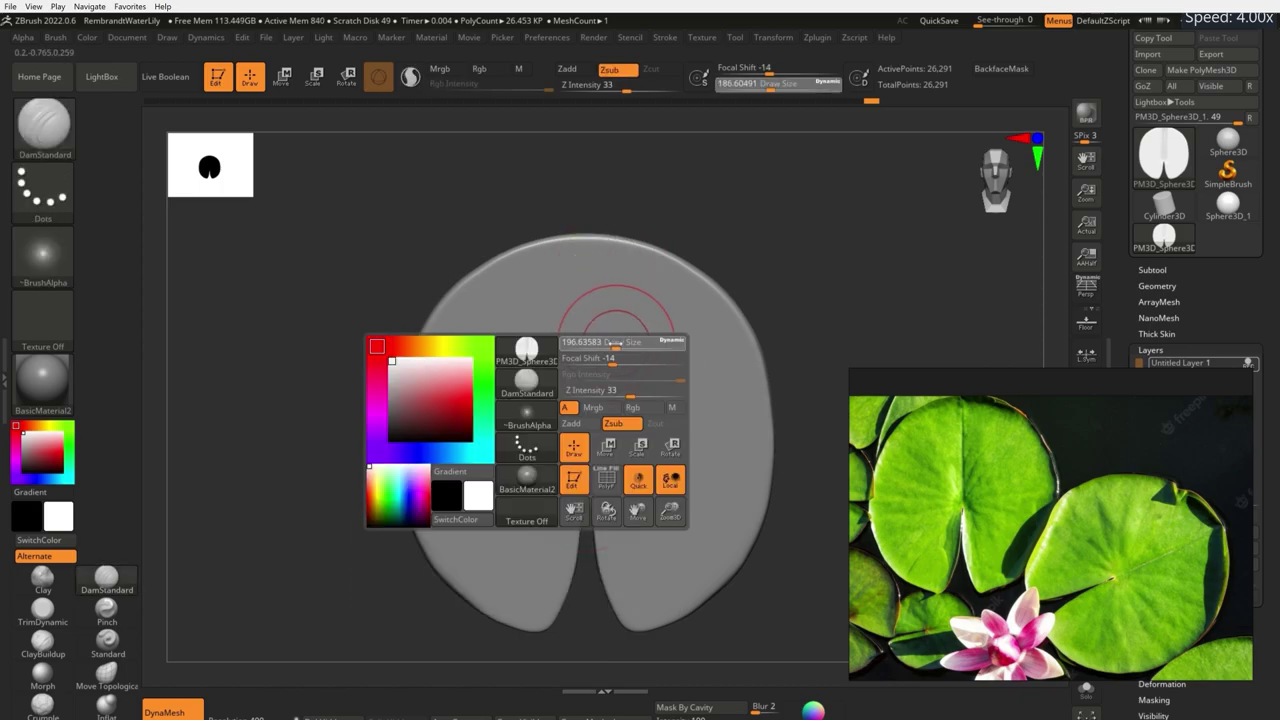
drag(587, 492, 586, 237)
key(ctrl+z)
key(ctrl+z)
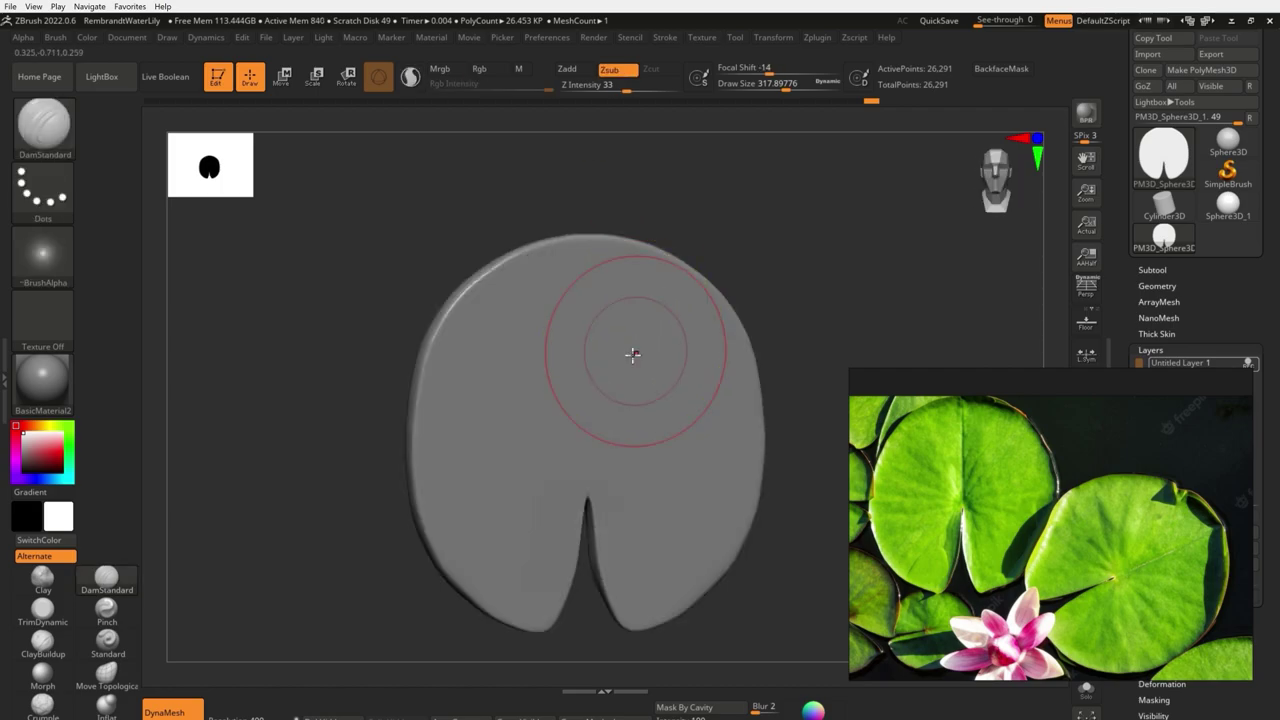
key(space)
drag(557, 237, 552, 243)
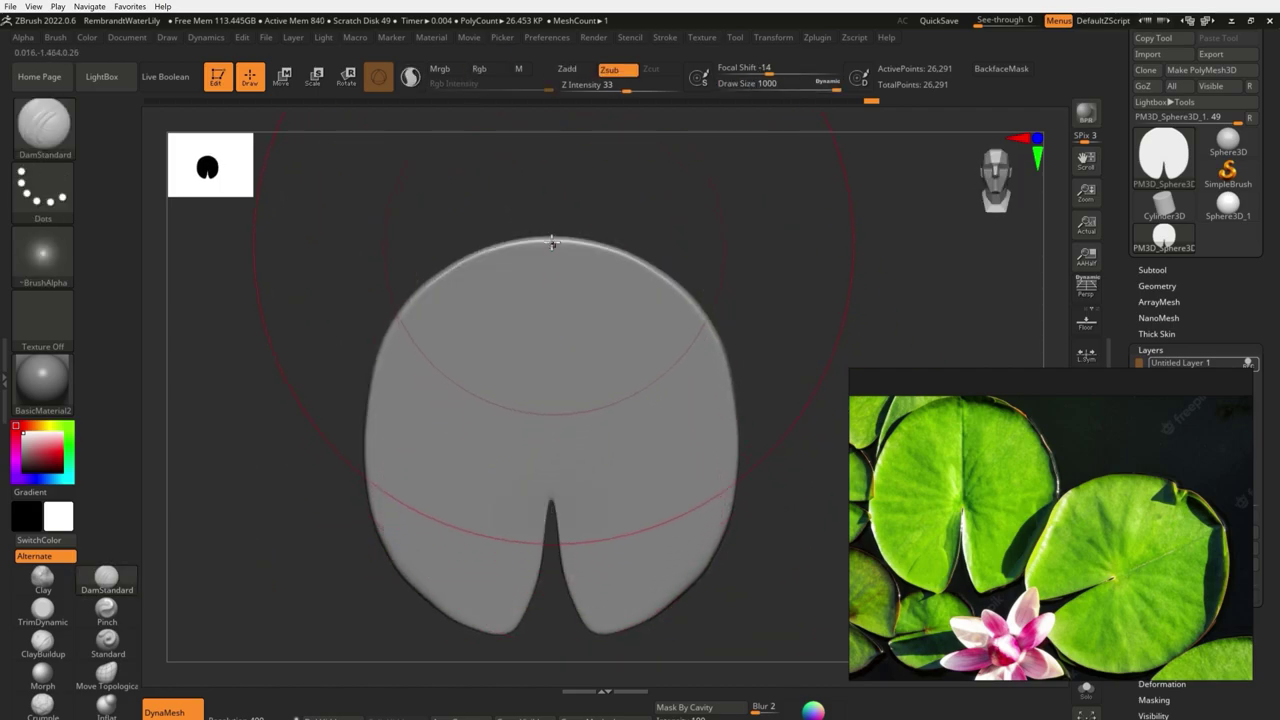
mouse_move(552, 547)
mouse_down()
mouse_move(526, 451)
mouse_move(640, 420)
mouse_move(797, 347)
mouse_move(809, 423)
mouse_move(834, 443)
mouse_up()
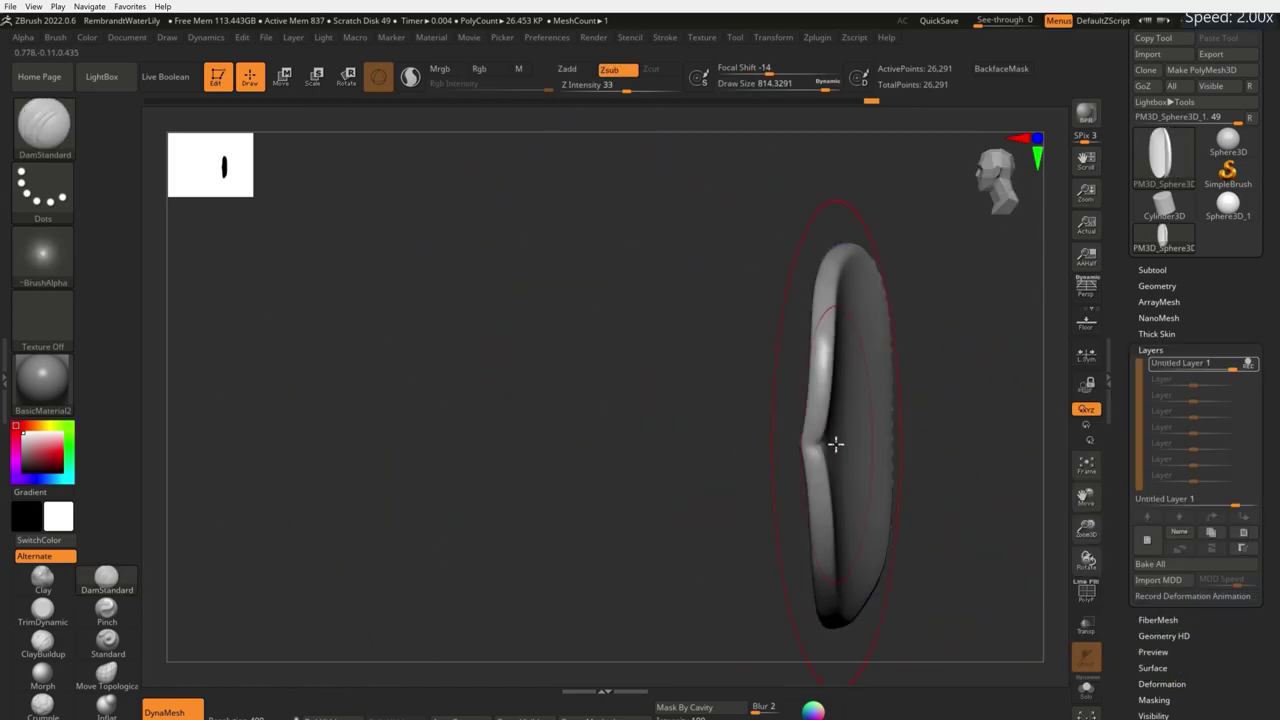
Bend the pad's side profile with a move brush
click(102, 668)
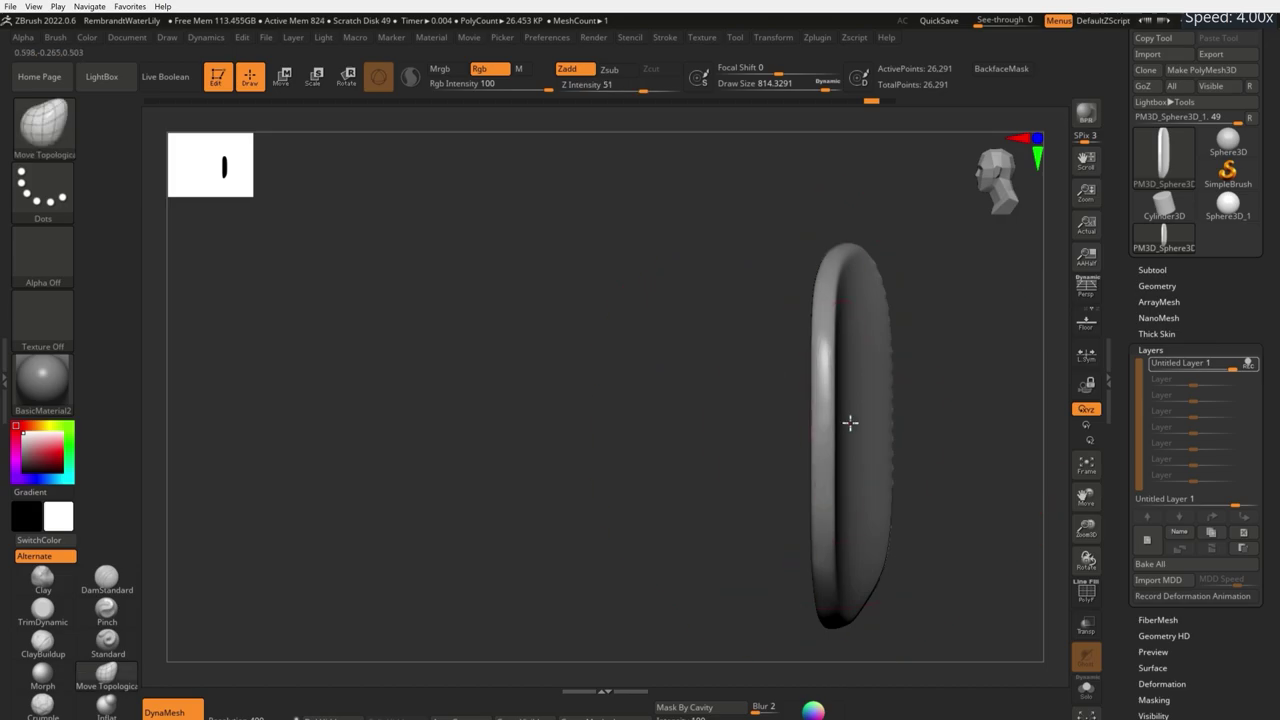
mouse_move(857, 443)
mouse_down()
mouse_move(908, 234)
mouse_move(914, 286)
mouse_move(863, 567)
mouse_up()
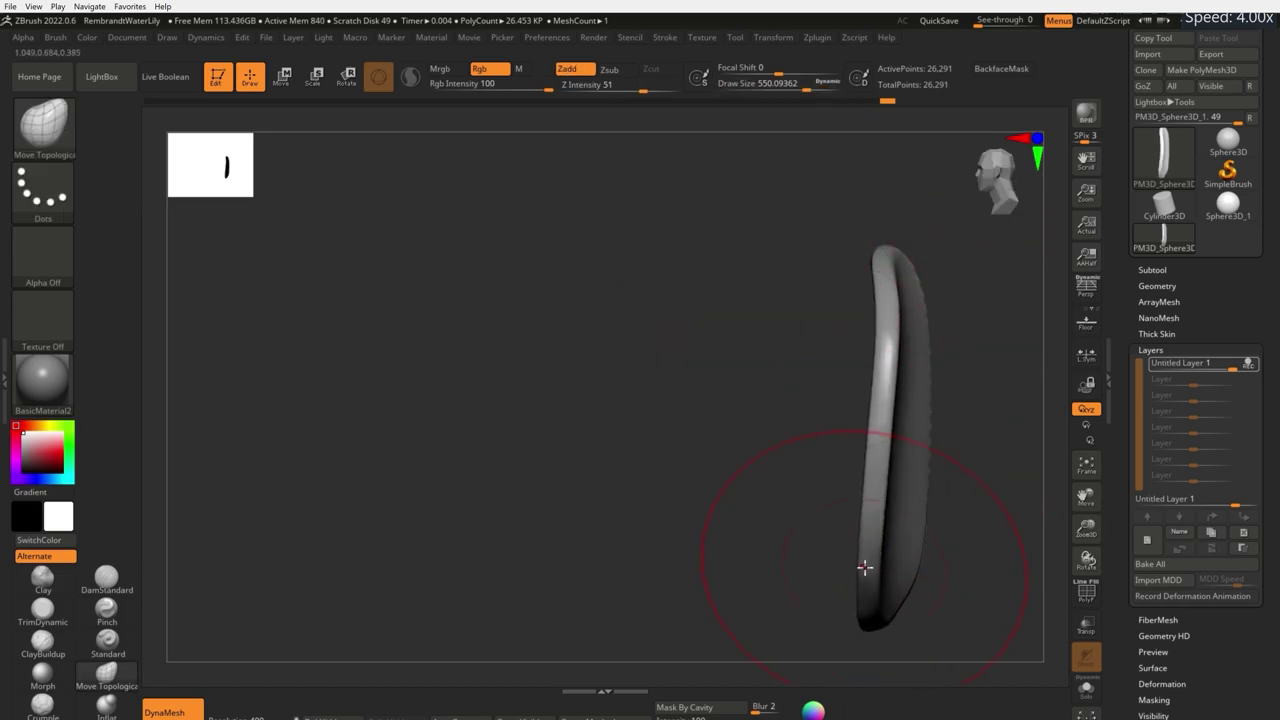
right_drag(863, 567, 860, 400)
Lower the sculpt layer intensity to about 0.29 and bake it into the pad
click(1247, 364)
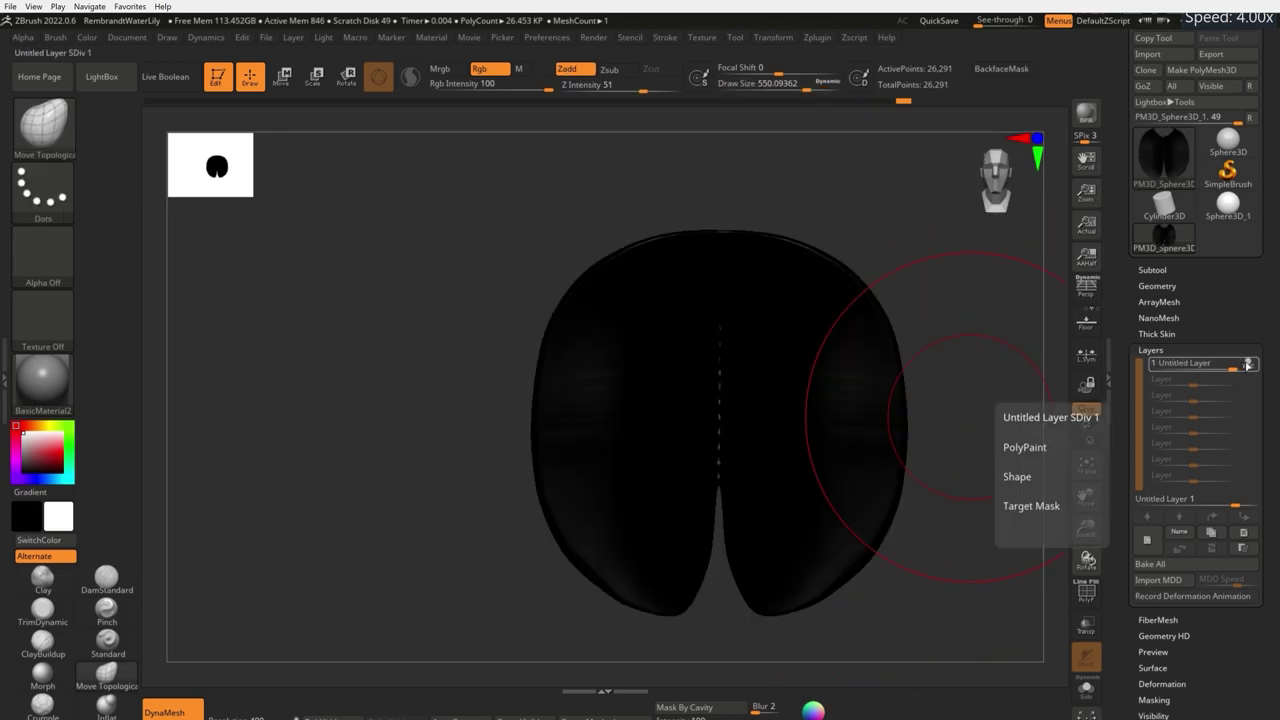
click(1247, 364)
drag(1238, 368, 1205, 370)
drag(671, 480, 1075, 432)
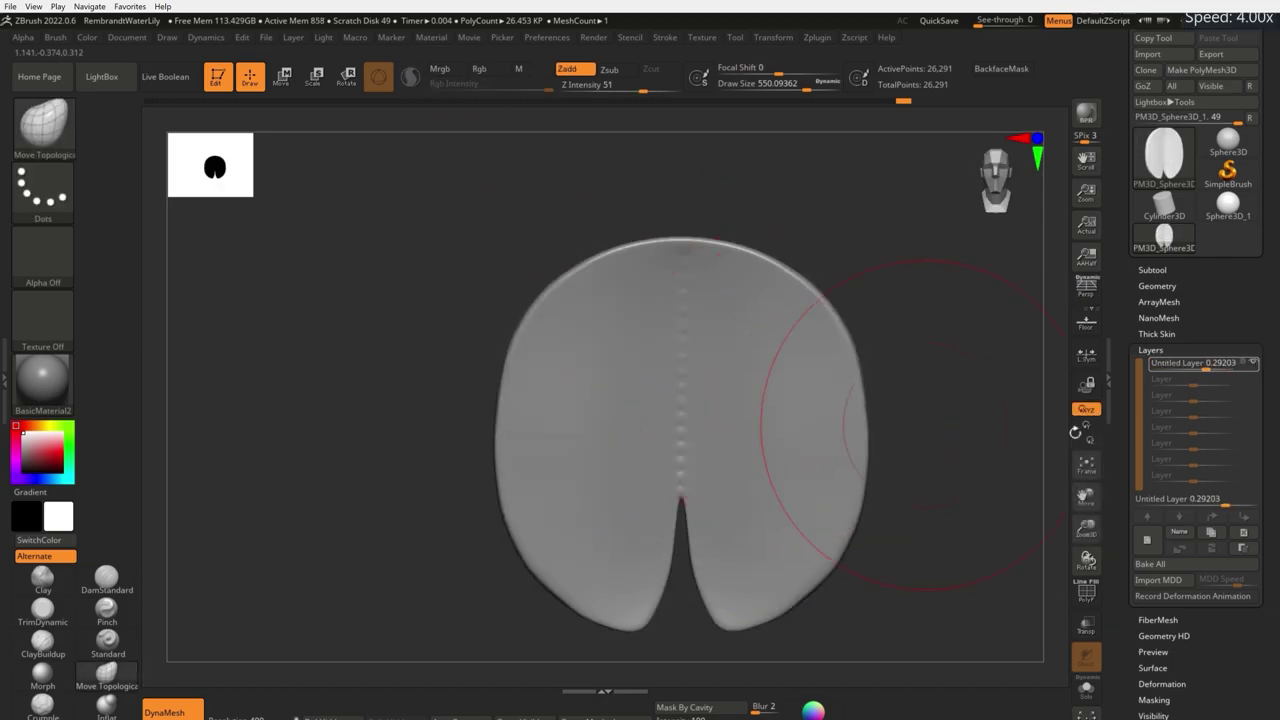
click(1243, 532)
mouse_move(766, 471)
right_down()
mouse_move(684, 383)
mouse_move(614, 380)
right_up()
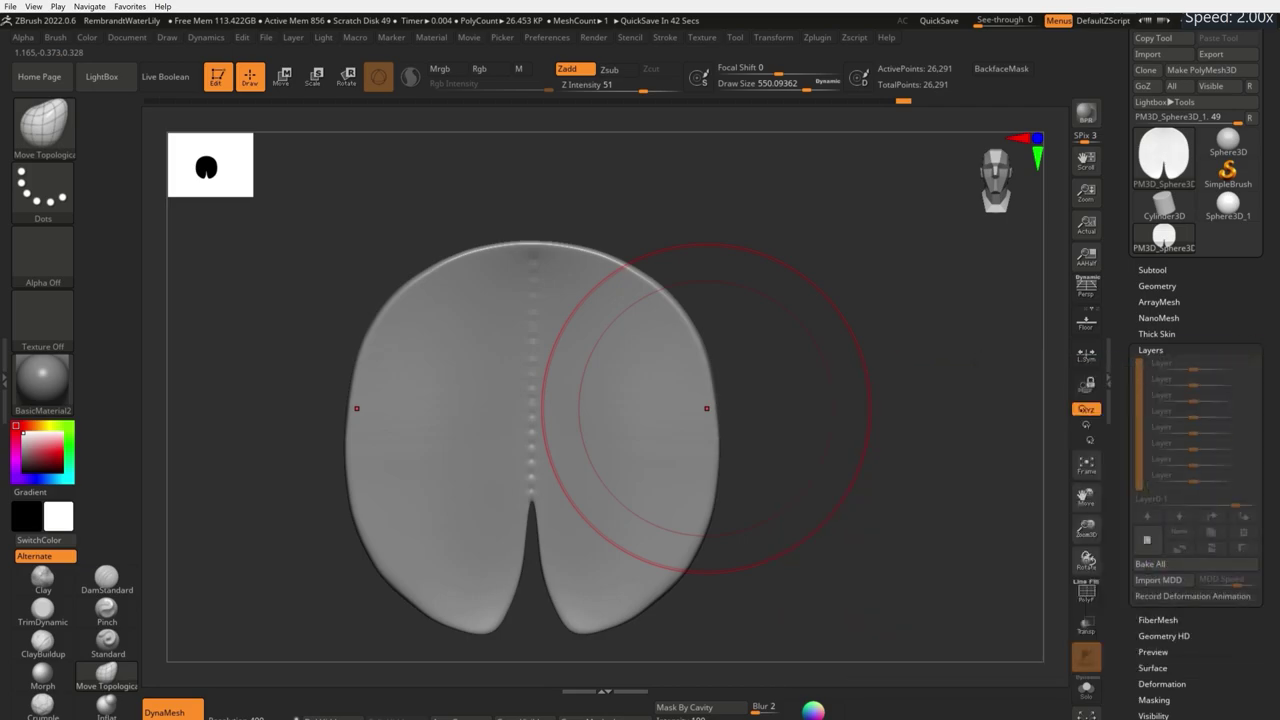
Add a new empty sculpt layer and pick a new brush at draw size about 378
click(1148, 541)
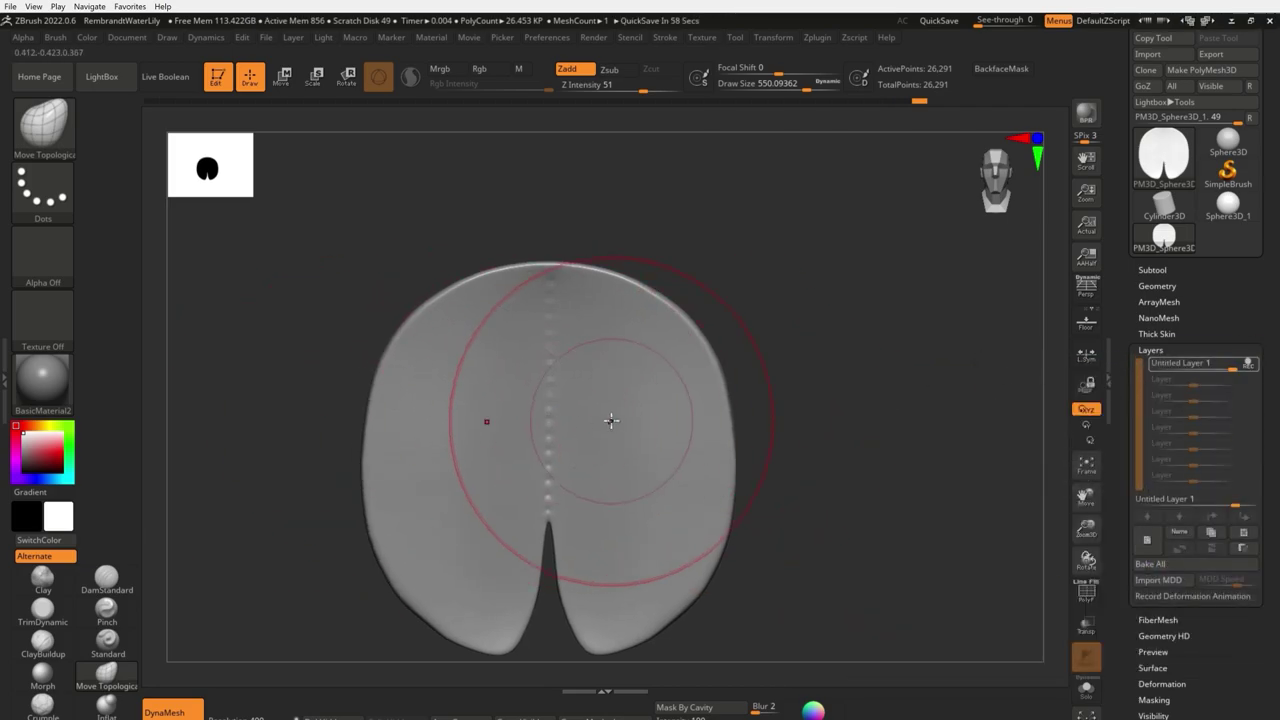
key(b)
key(p)
key(i)
right_click(443, 448)
Switch to the Move Elastic brush and reduce its Draw Size
drag(430, 345, 480, 345)
key(b)
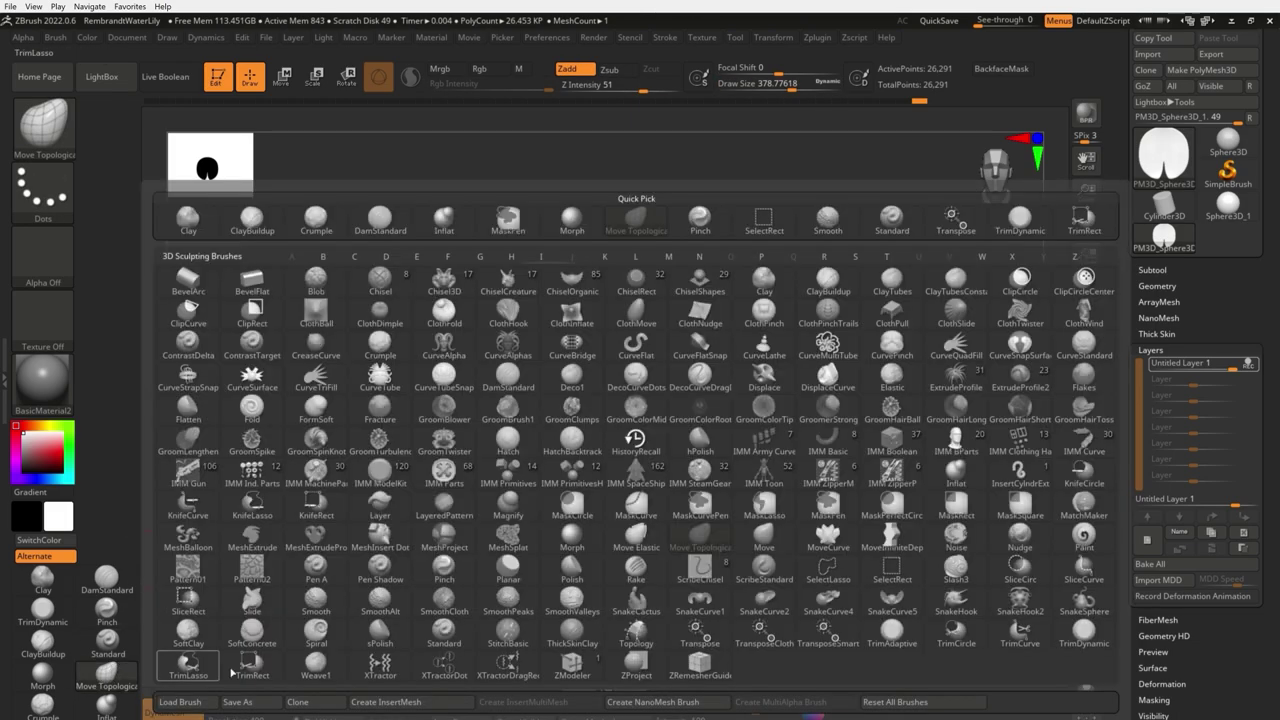
key(m)
key(e)
mouse_move(563, 504)
mouse_down()
mouse_move(463, 457)
mouse_move(440, 488)
mouse_up()
key(ctrl+z)
right_click(463, 513)
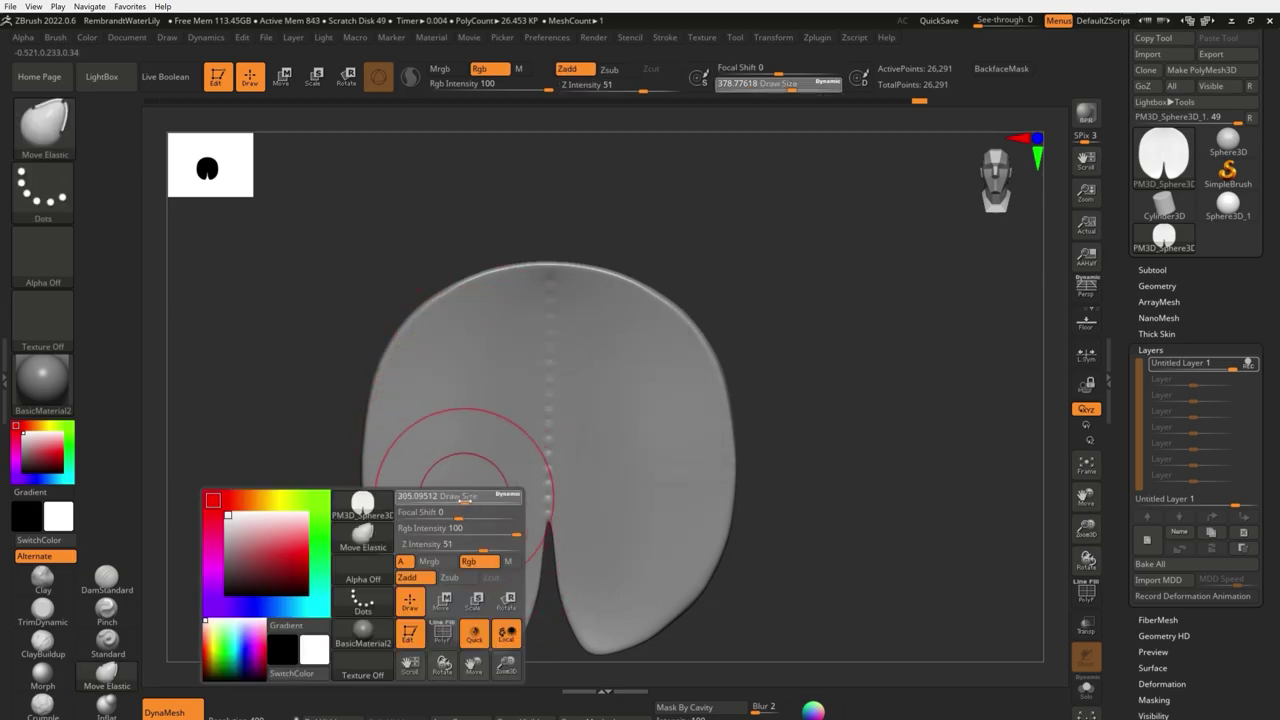
Pull gentle bulges and dips across both lobes of the pad, then orbit to check
drag(452, 537, 443, 471)
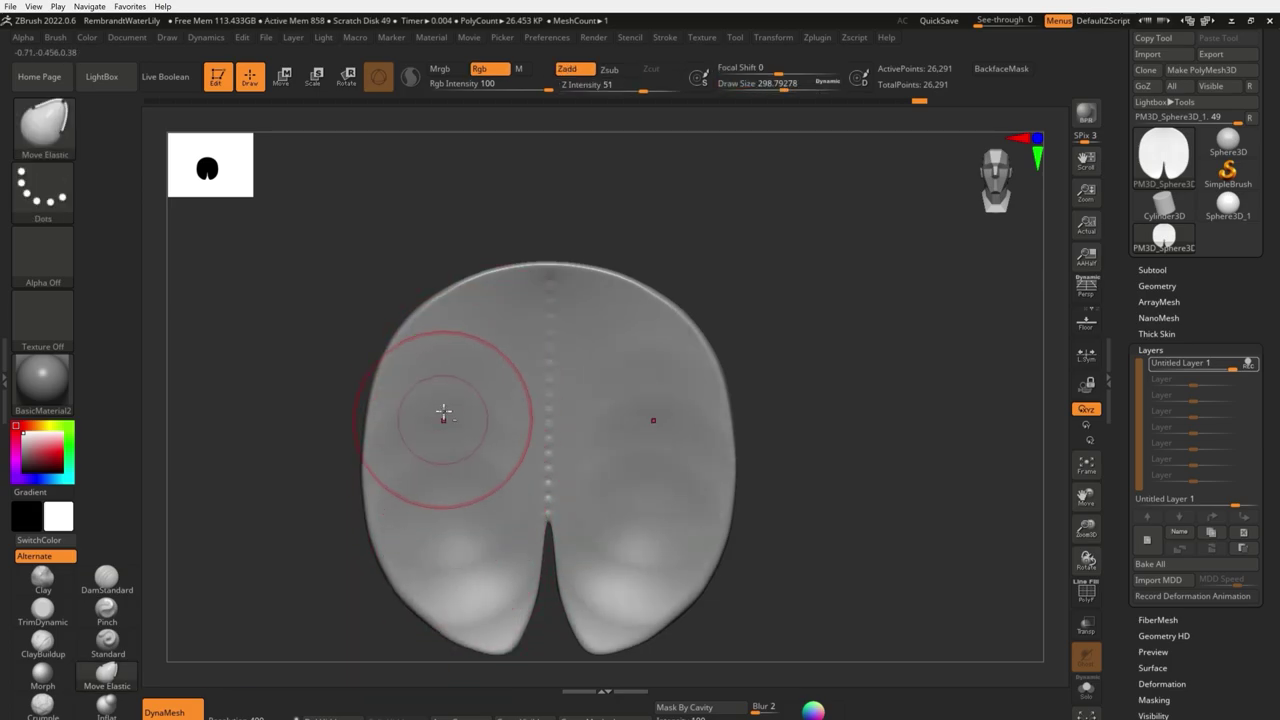
mouse_move(473, 366)
mouse_down()
mouse_move(546, 458)
mouse_move(508, 491)
mouse_up()
mouse_move(457, 586)
mouse_down()
mouse_move(474, 597)
mouse_move(463, 566)
mouse_up()
drag(443, 500, 441, 440)
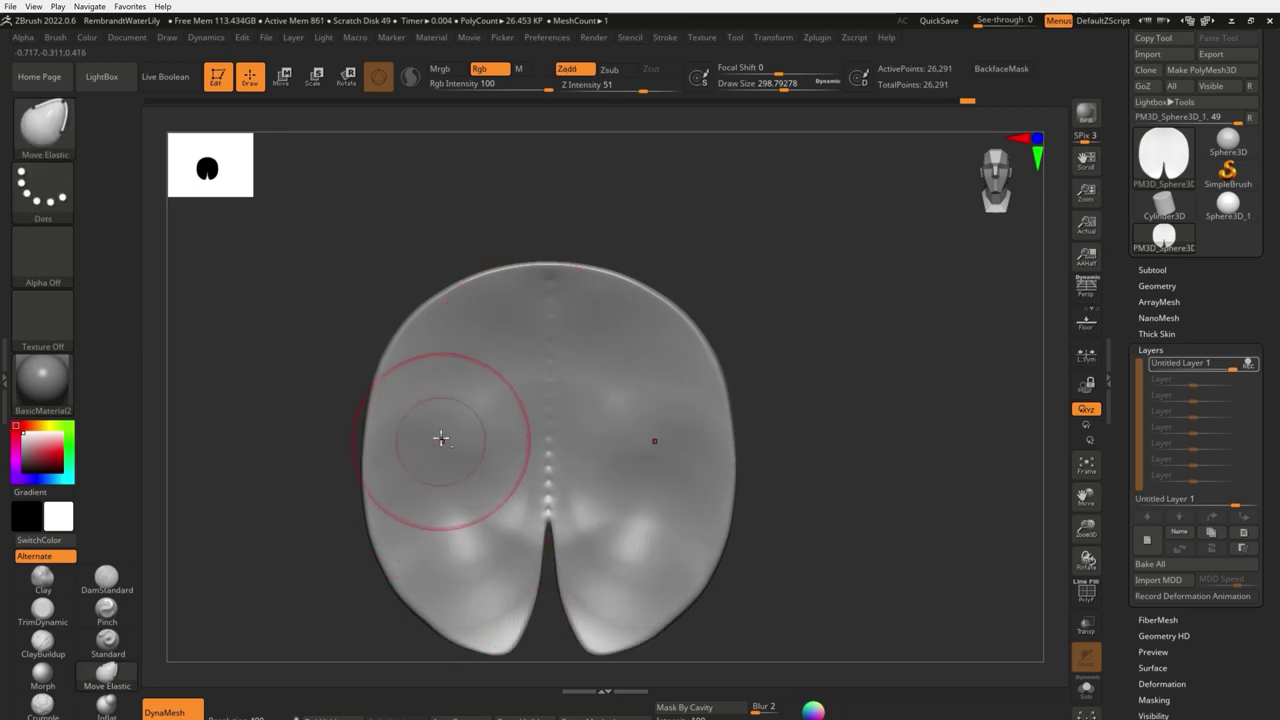
drag(443, 394, 481, 339)
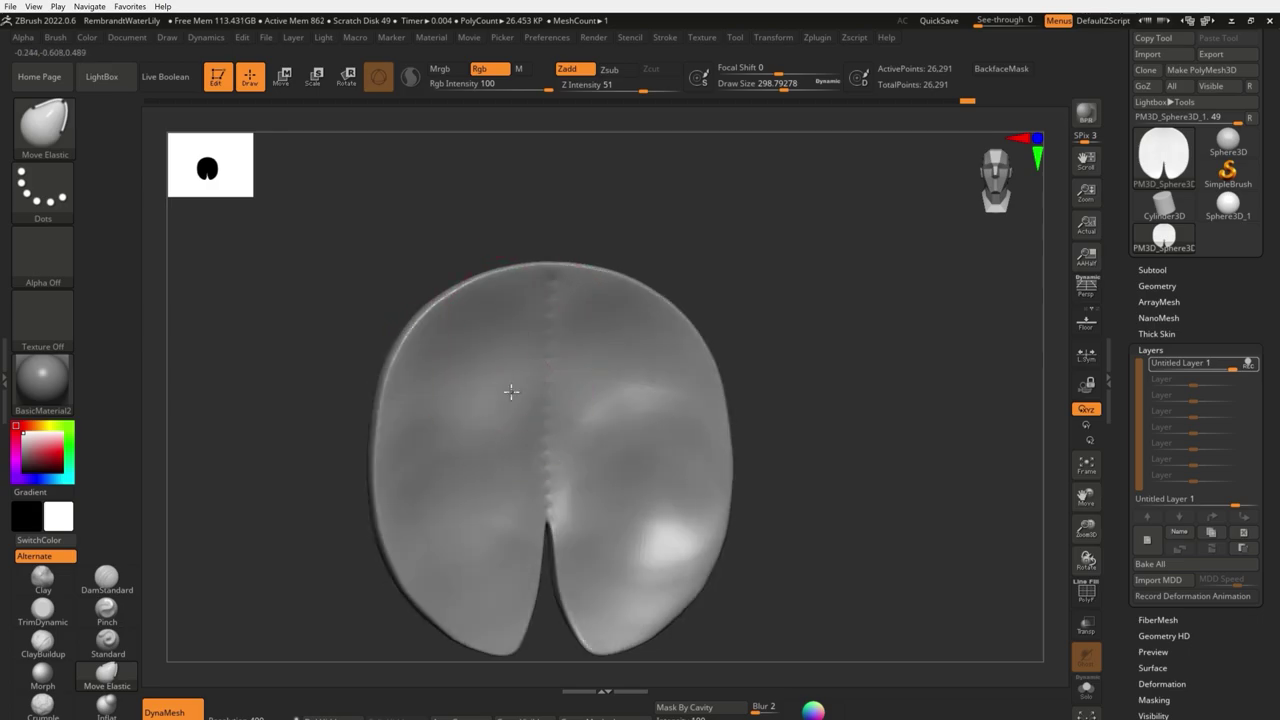
mouse_move(514, 423)
right_down()
mouse_move(541, 390)
mouse_move(534, 372)
right_up()
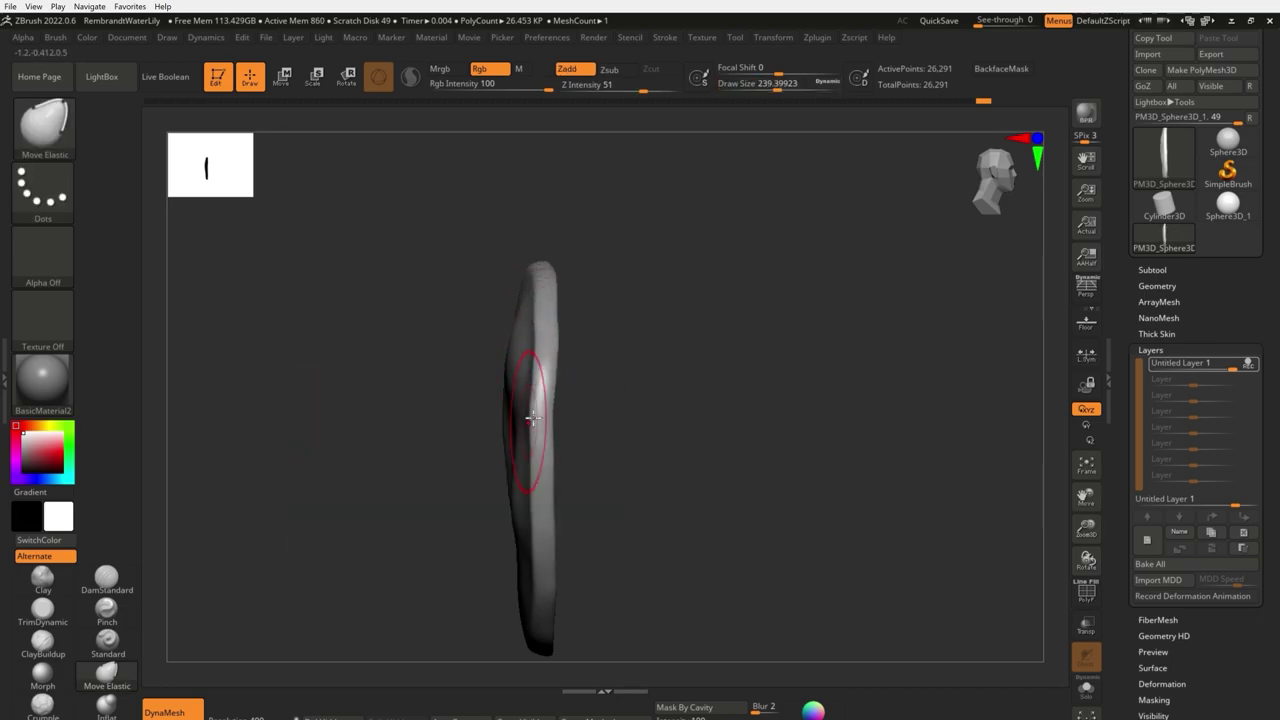
right_drag(543, 429, 476, 419)
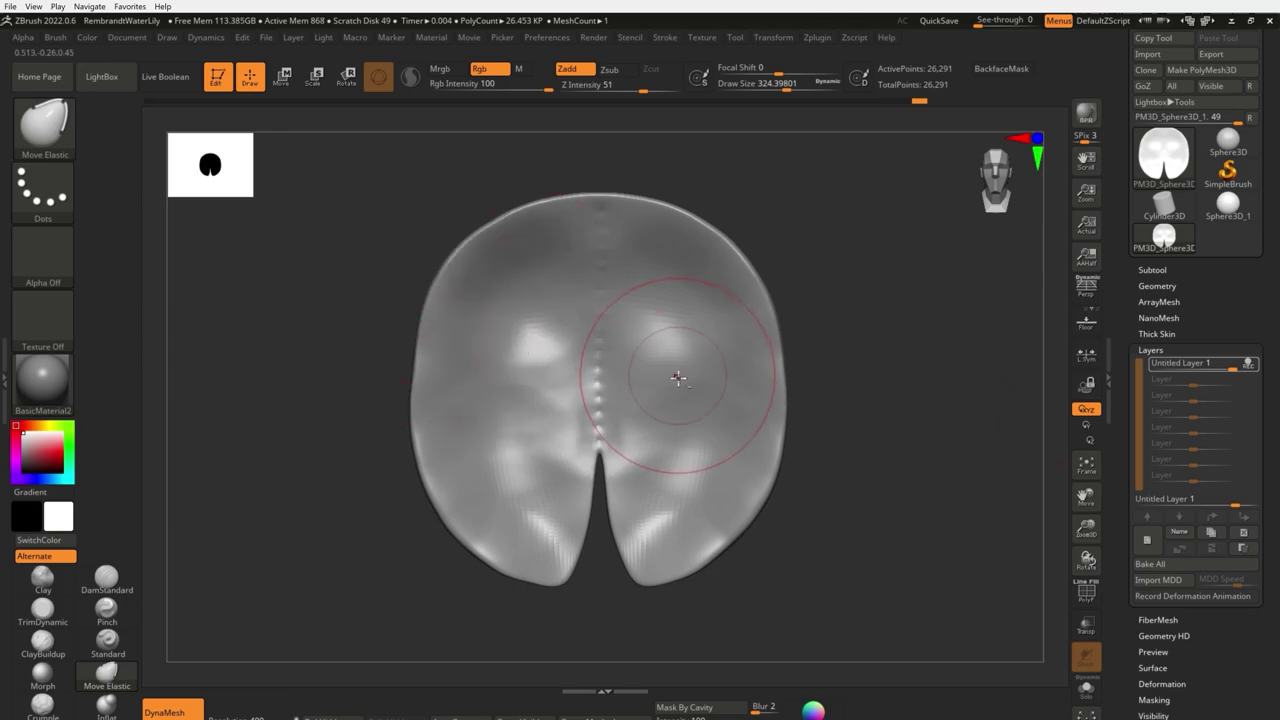
alt+right_drag(840, 442, 846, 480)
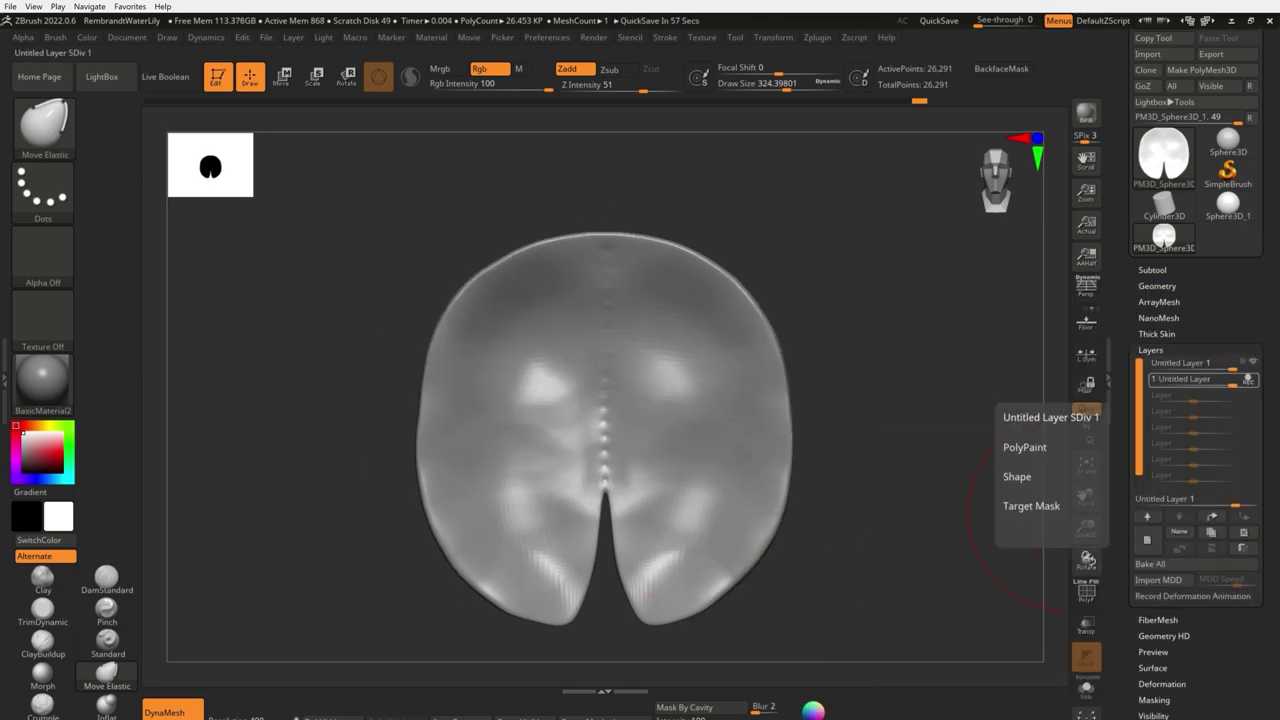
Carve and undo a central crease with DamStandard, leaving a shorter faint crease
click(106, 578)
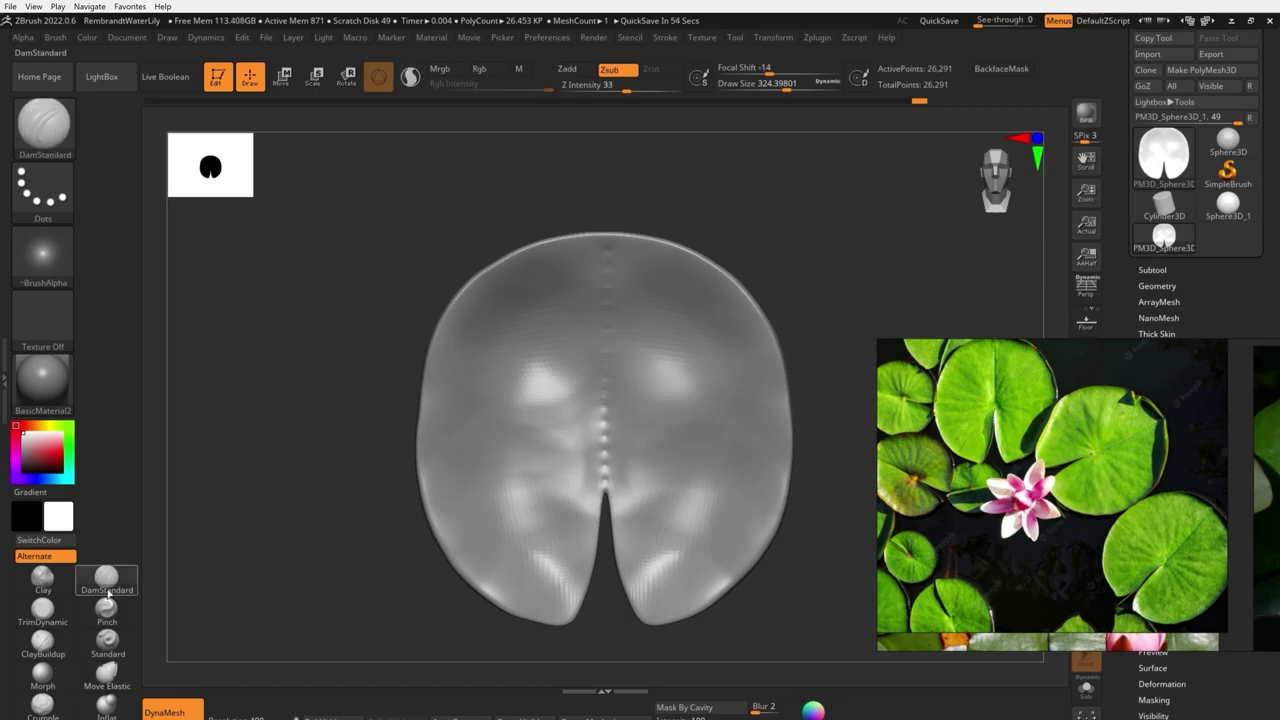
drag(603, 485, 605, 240)
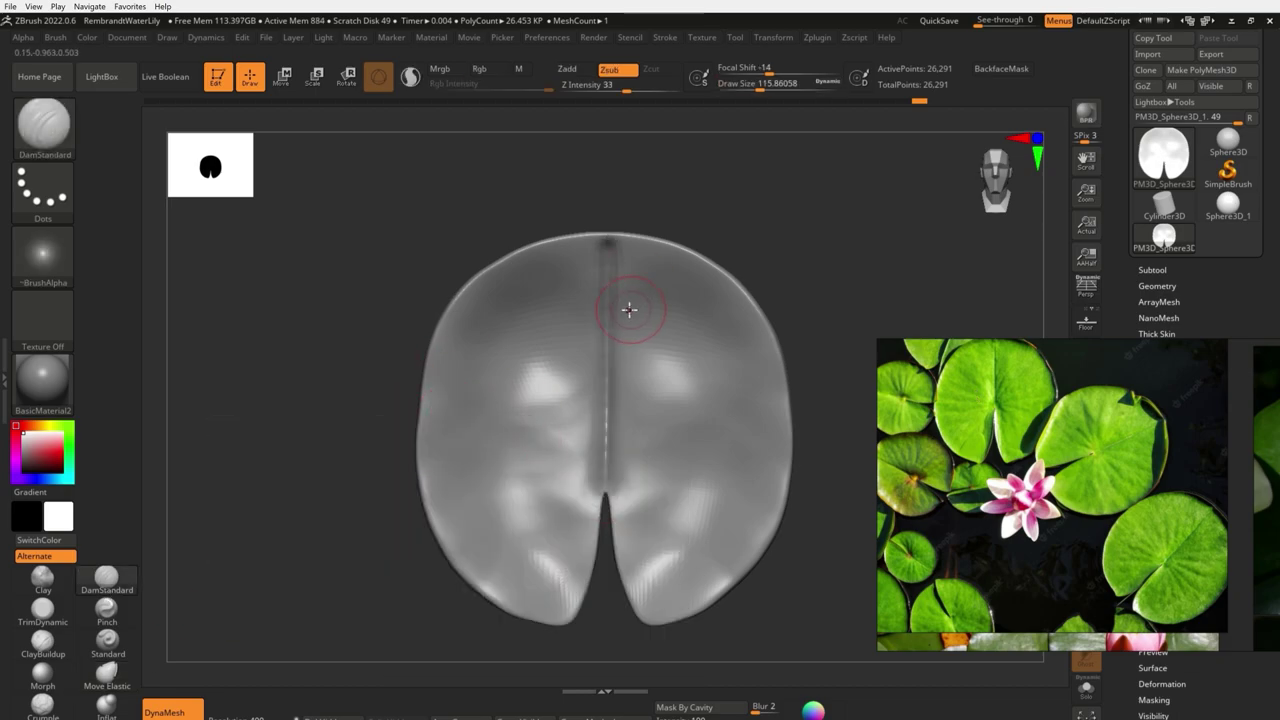
drag(603, 490, 605, 240)
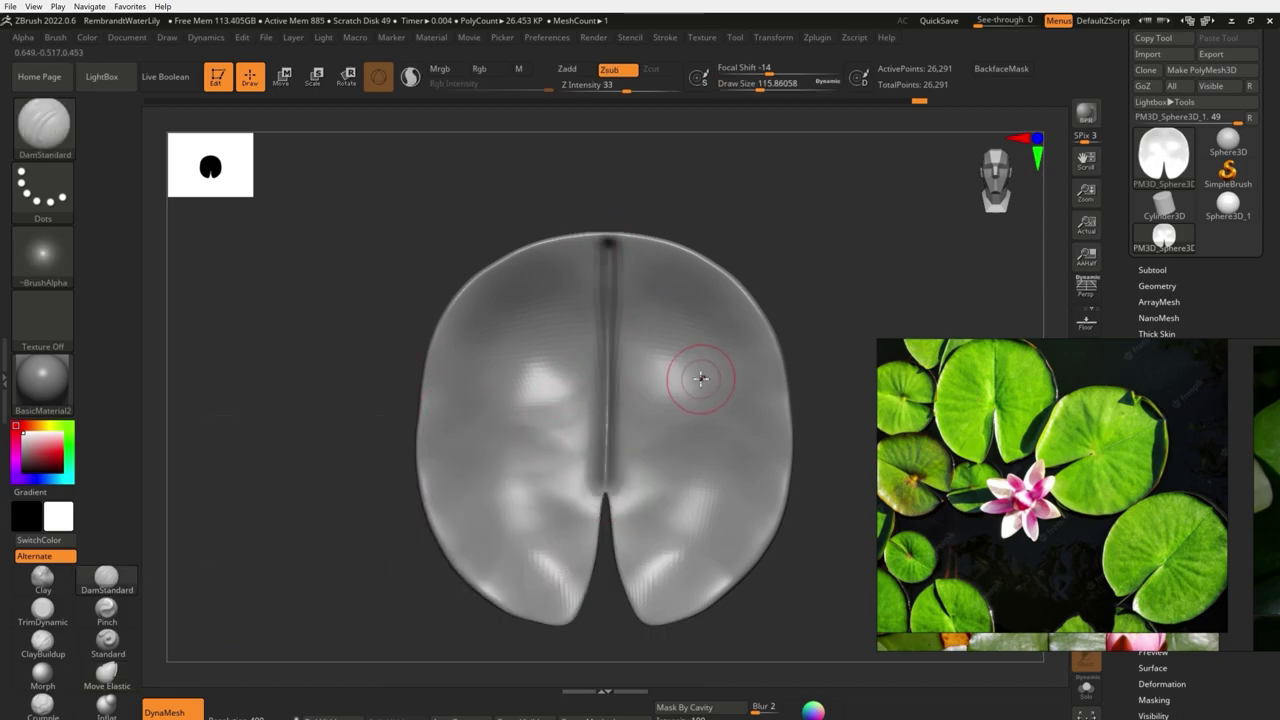
key(ctrl+z)
key(ctrl+z)
key(ctrl+z)
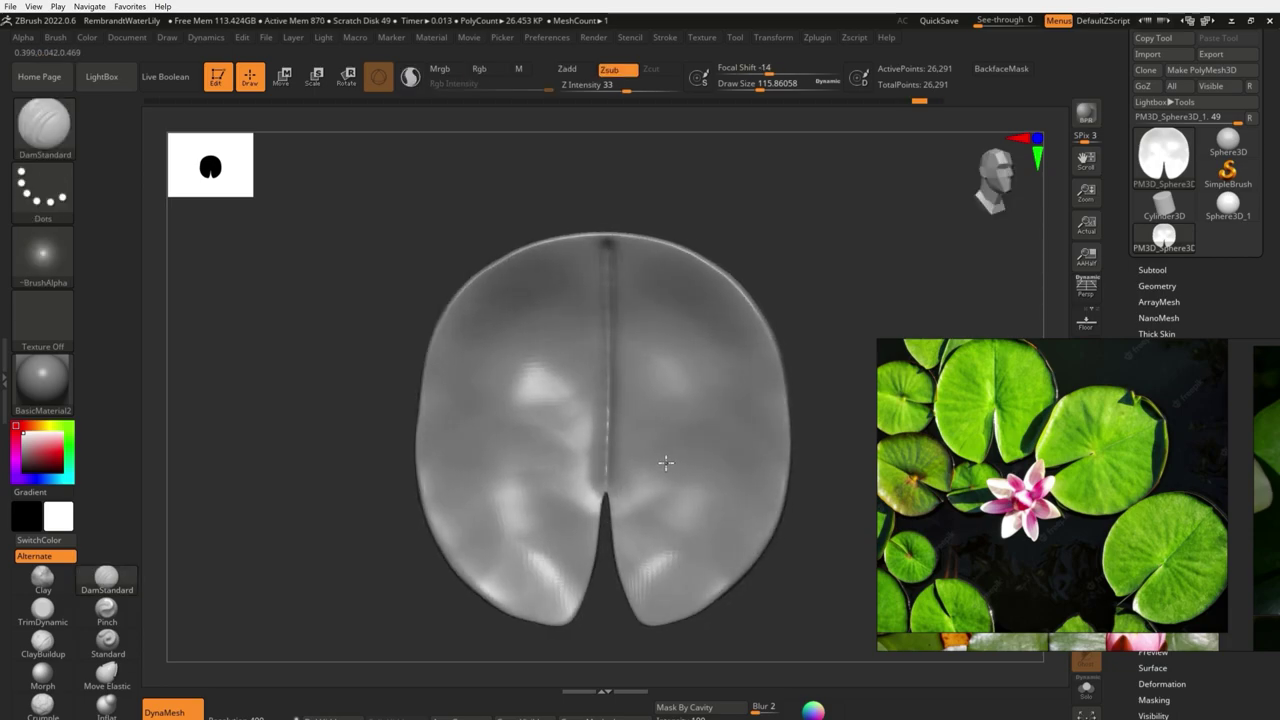
key(ctrl+z)
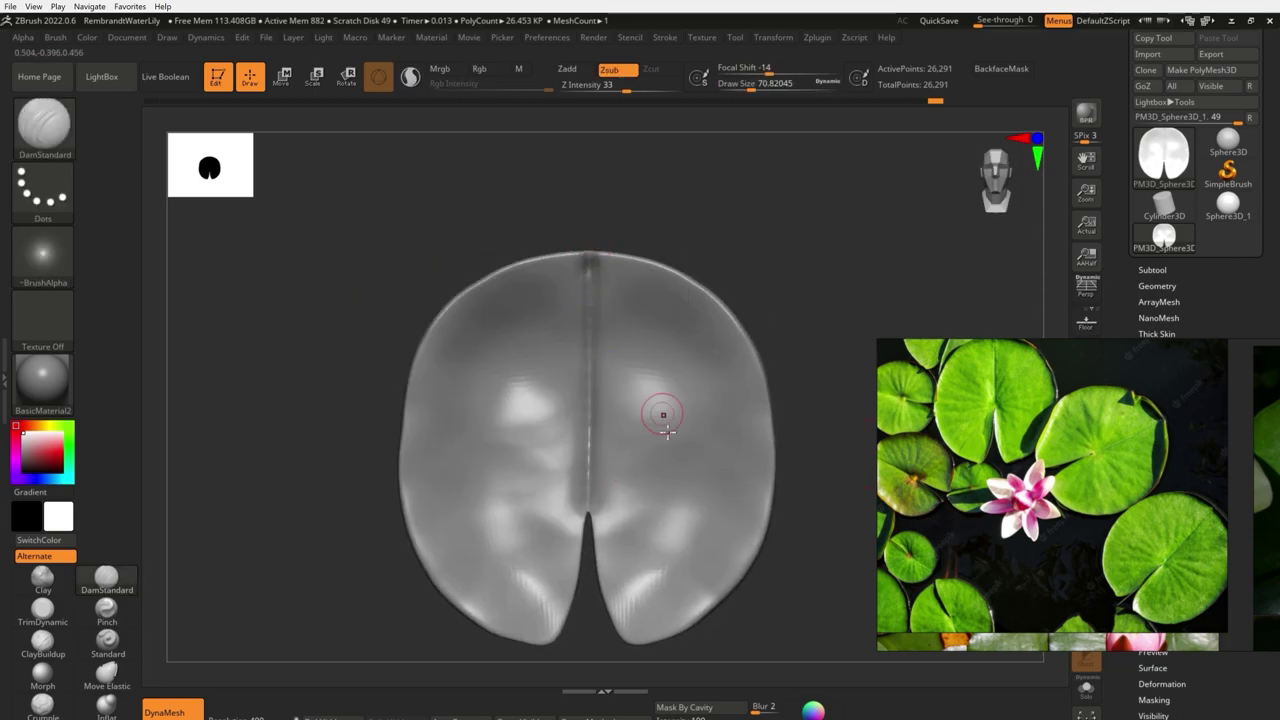
key(ctrl+z)
scroll(1085, 521, up, 5)
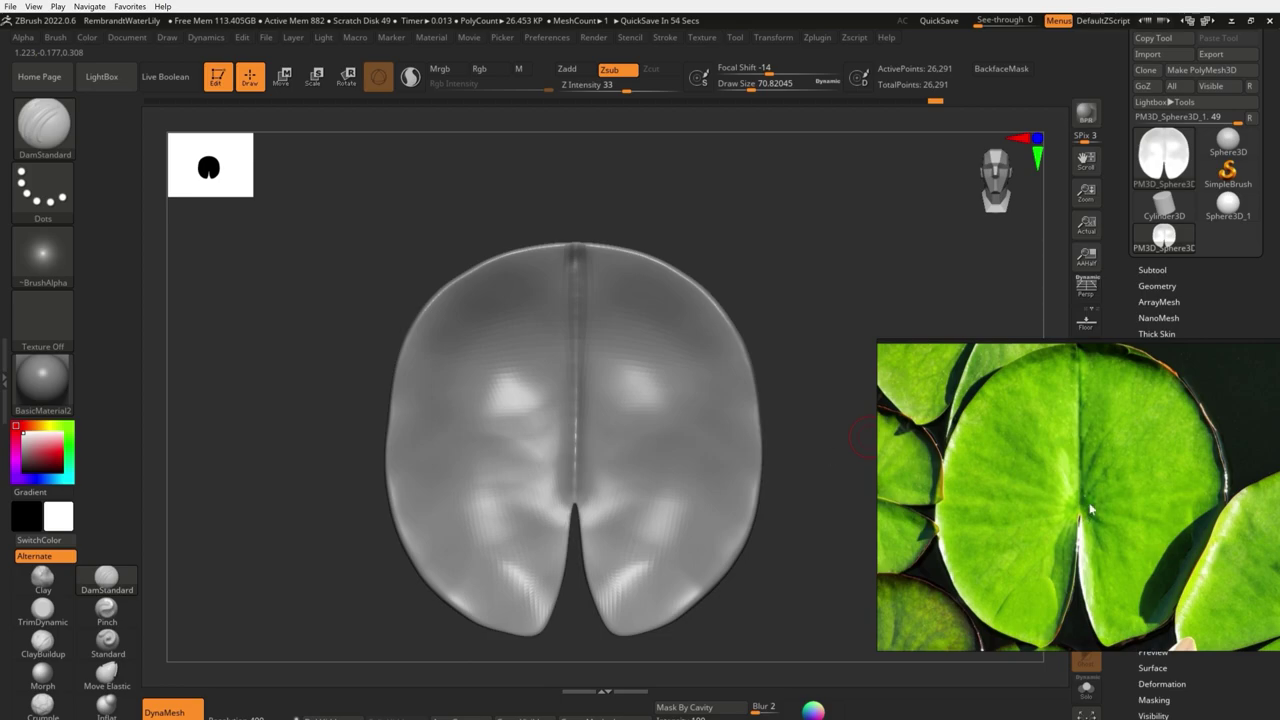
key(ctrl+z)
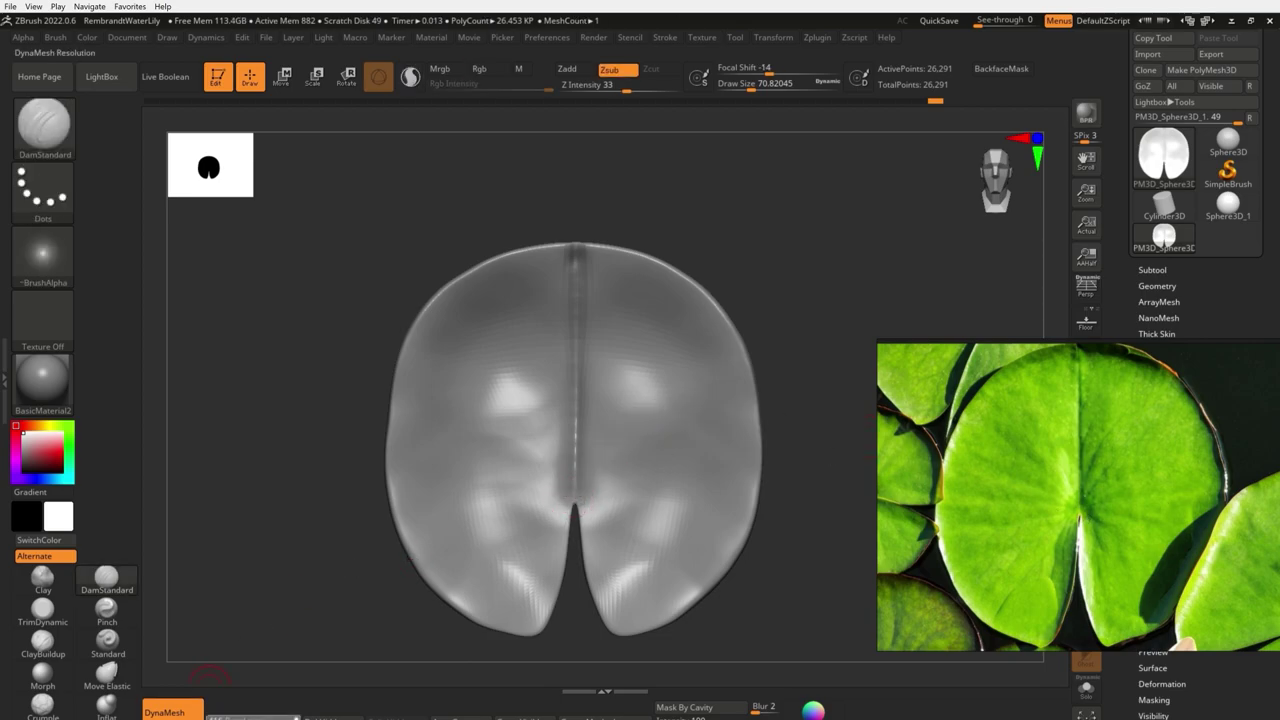
drag(583, 503, 662, 423)
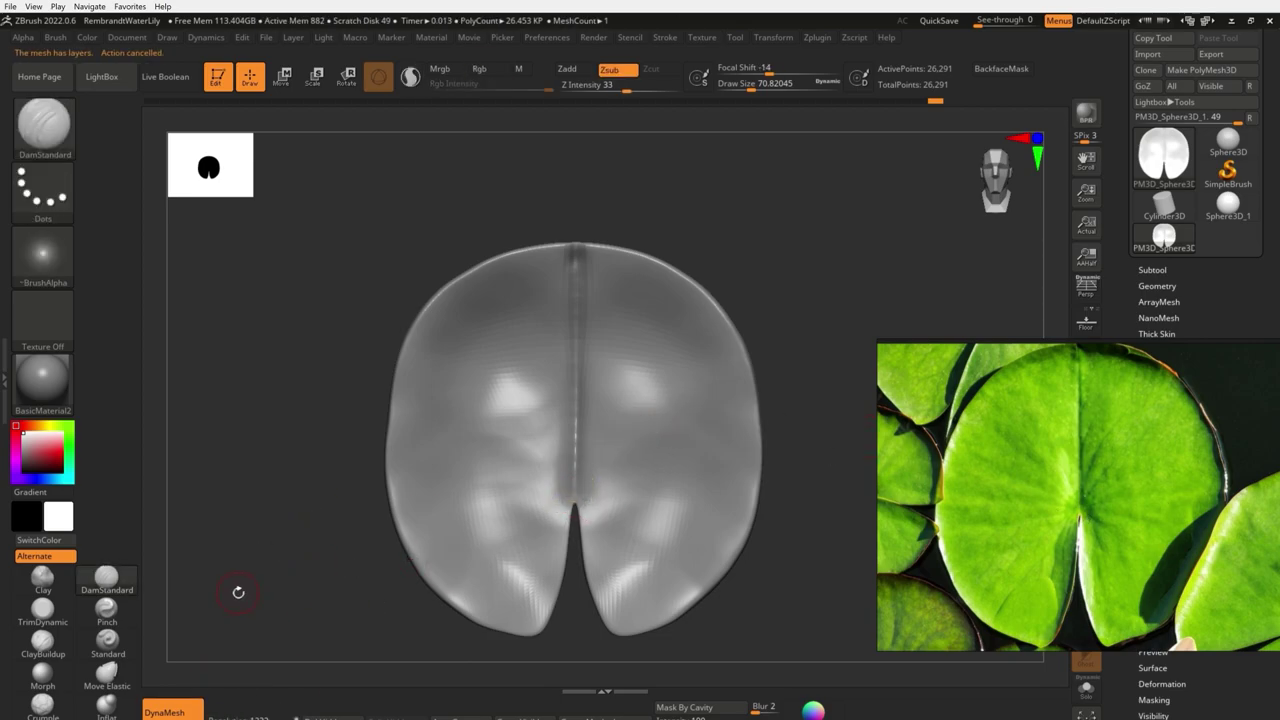
Hide the reference image, delete the sculpt layers and DynaMesh to about 1.056 million points
click(862, 485)
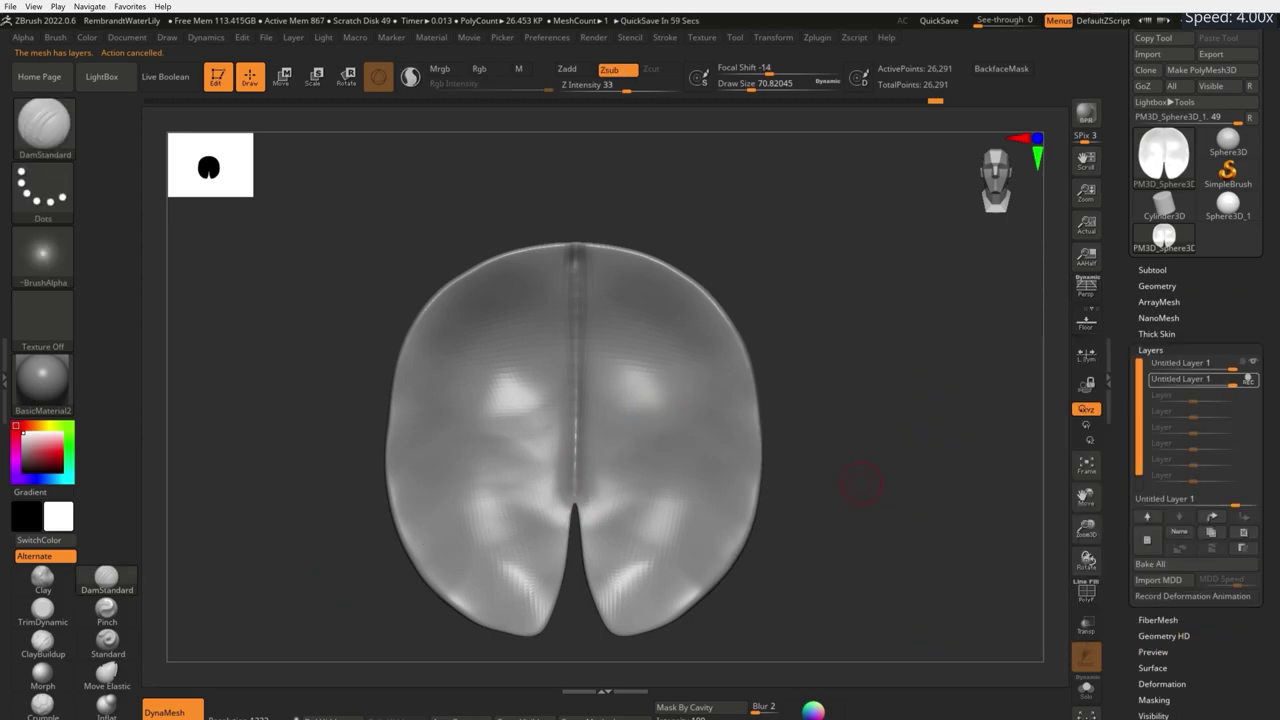
click(1158, 535)
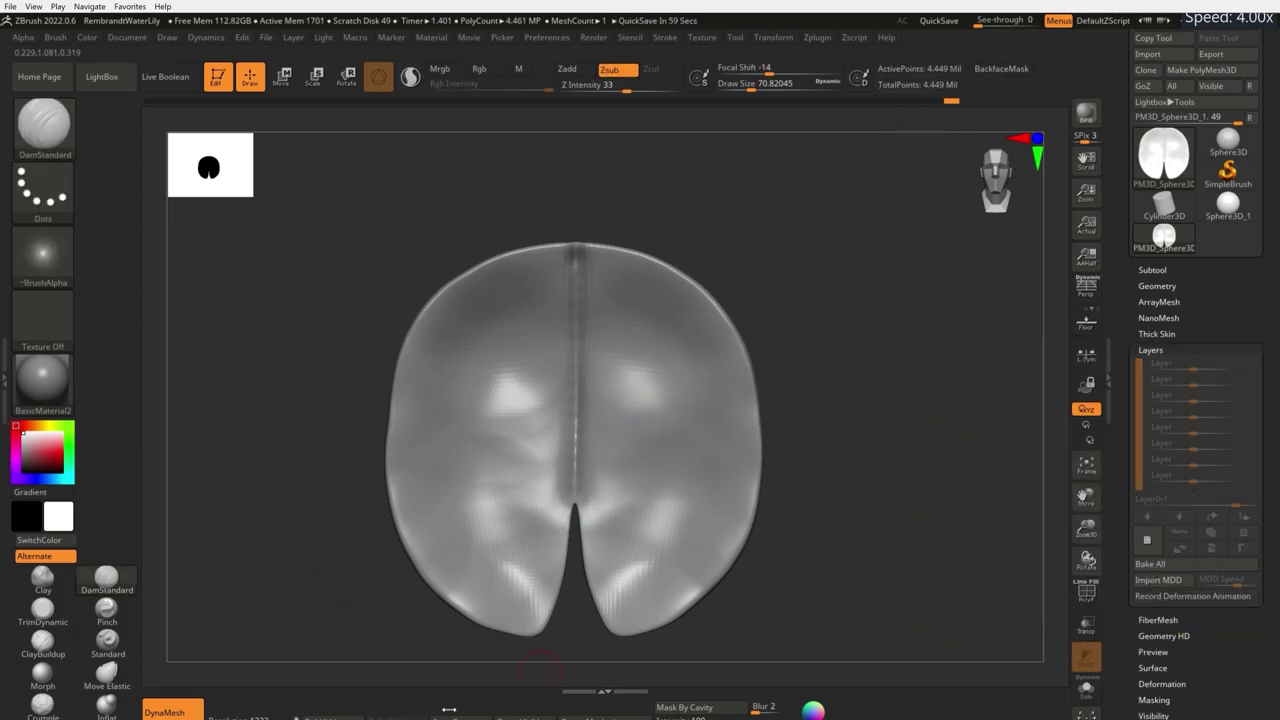
key(alt+Tab)
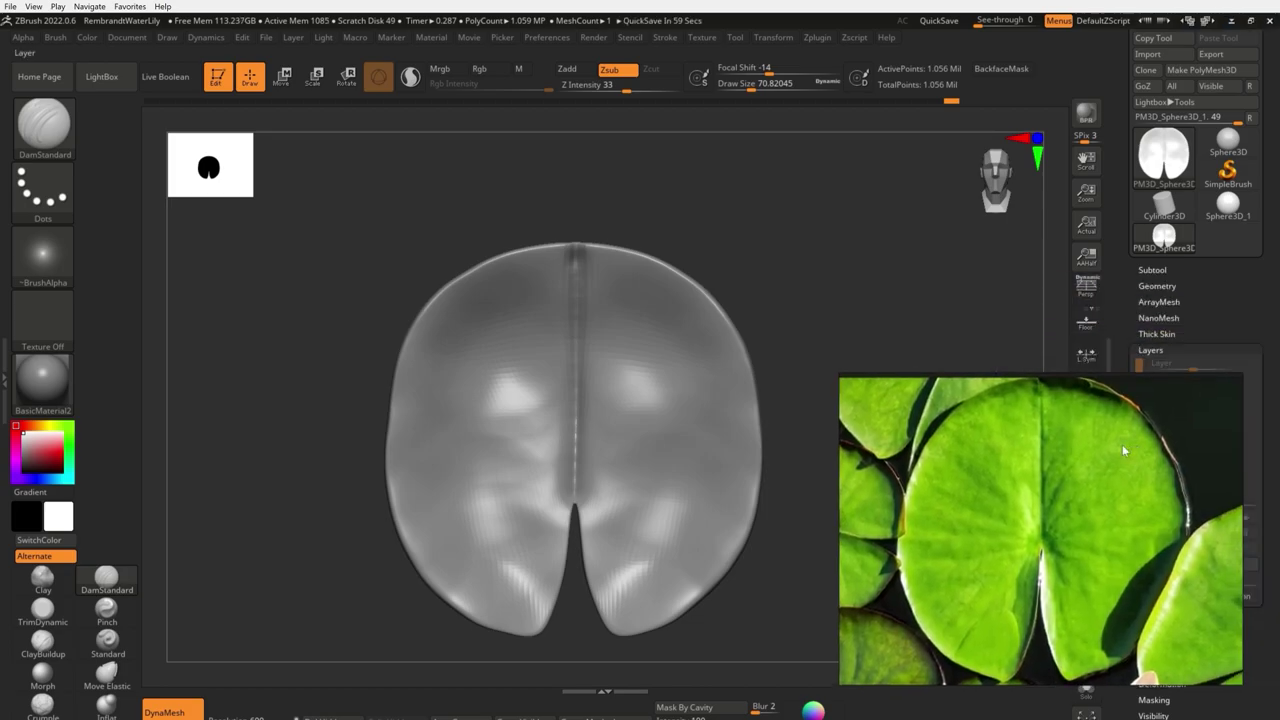
Carve the central vein and first radial veins from the notch toward the left and right edges
drag(568, 488, 574, 508)
key(ctrl+z)
drag(577, 250, 577, 256)
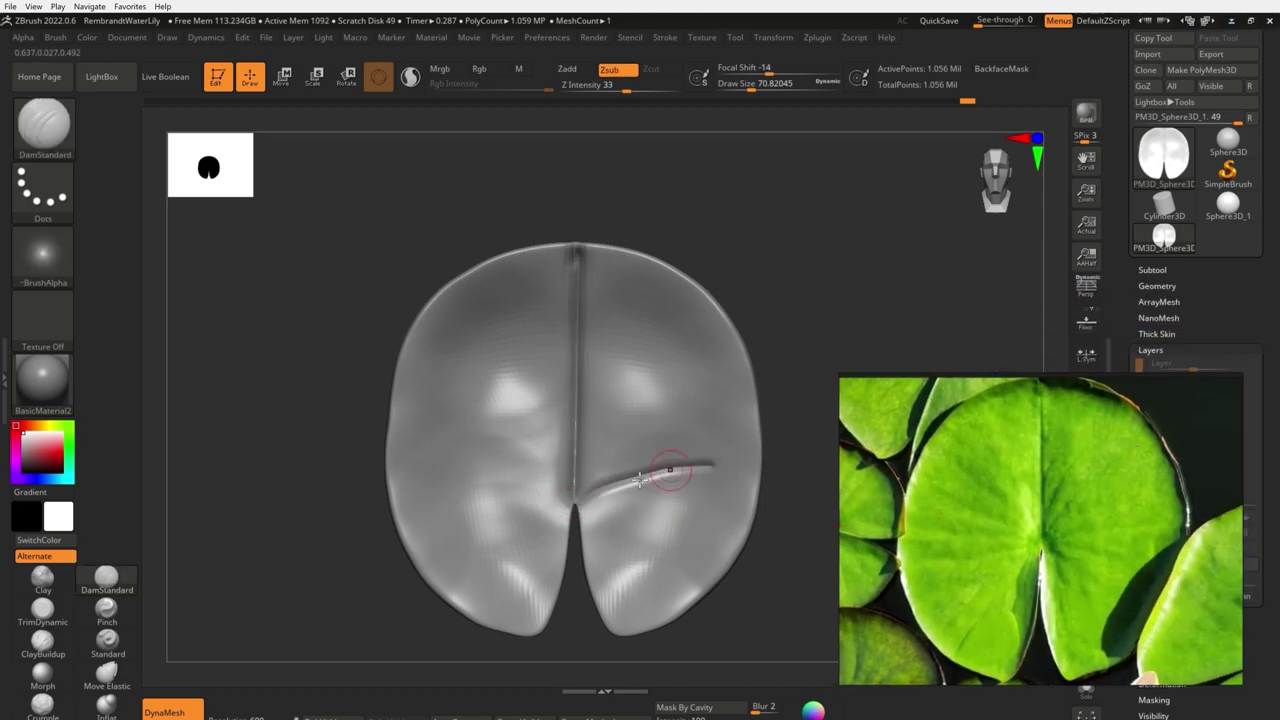
mouse_move(578, 492)
mouse_down()
mouse_move(748, 442)
mouse_move(720, 447)
mouse_up()
key(ctrl+z)
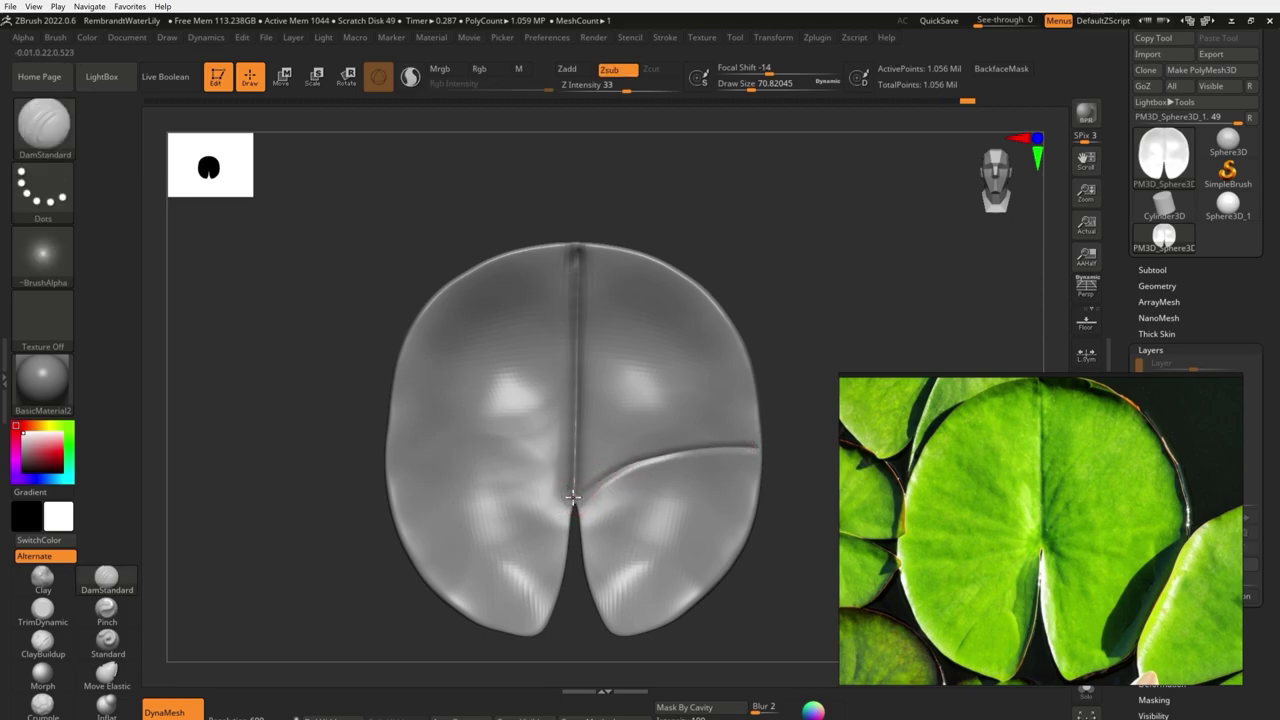
drag(573, 497, 390, 458)
drag(550, 495, 408, 416)
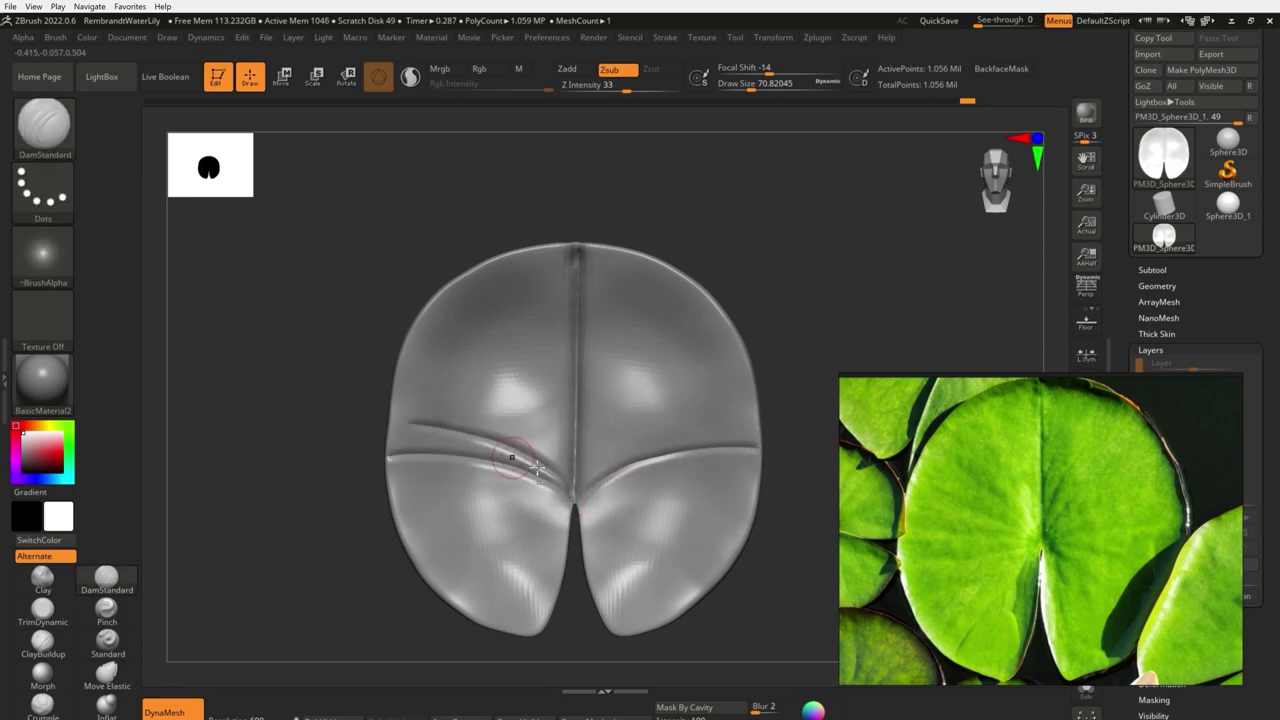
key(ctrl+z)
drag(572, 490, 390, 413)
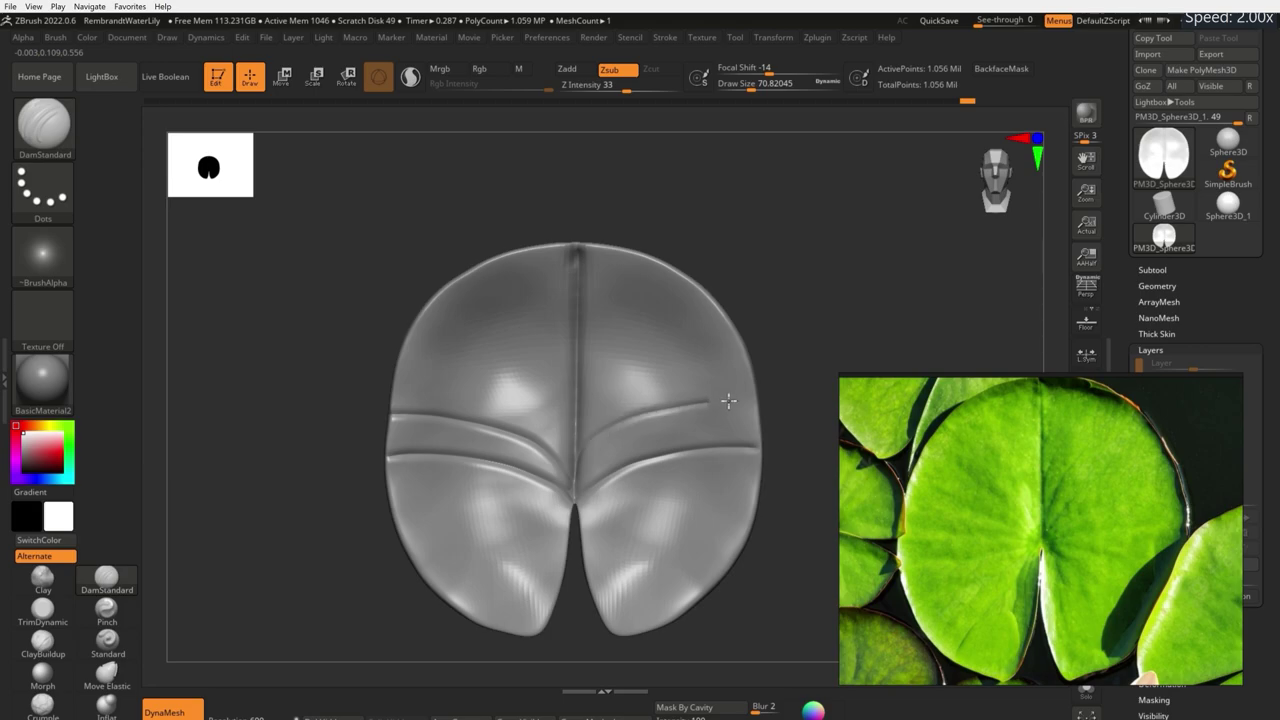
drag(579, 478, 573, 487)
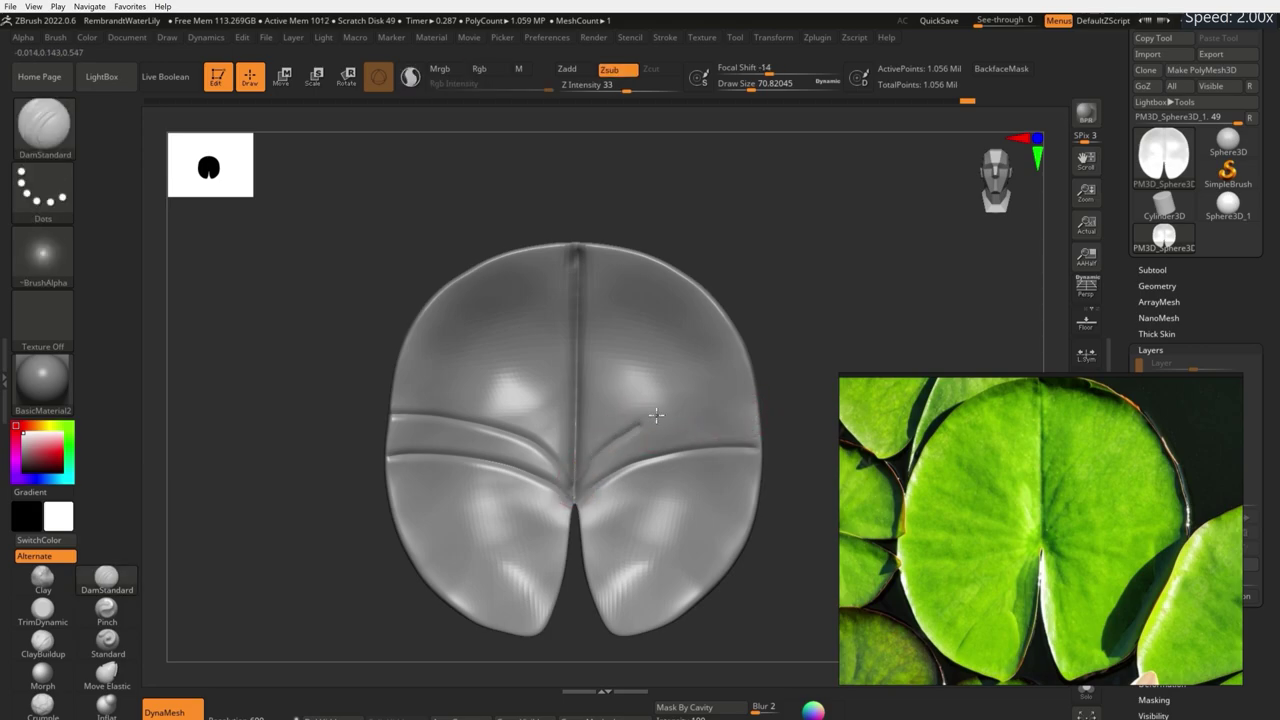
drag(740, 384, 576, 483)
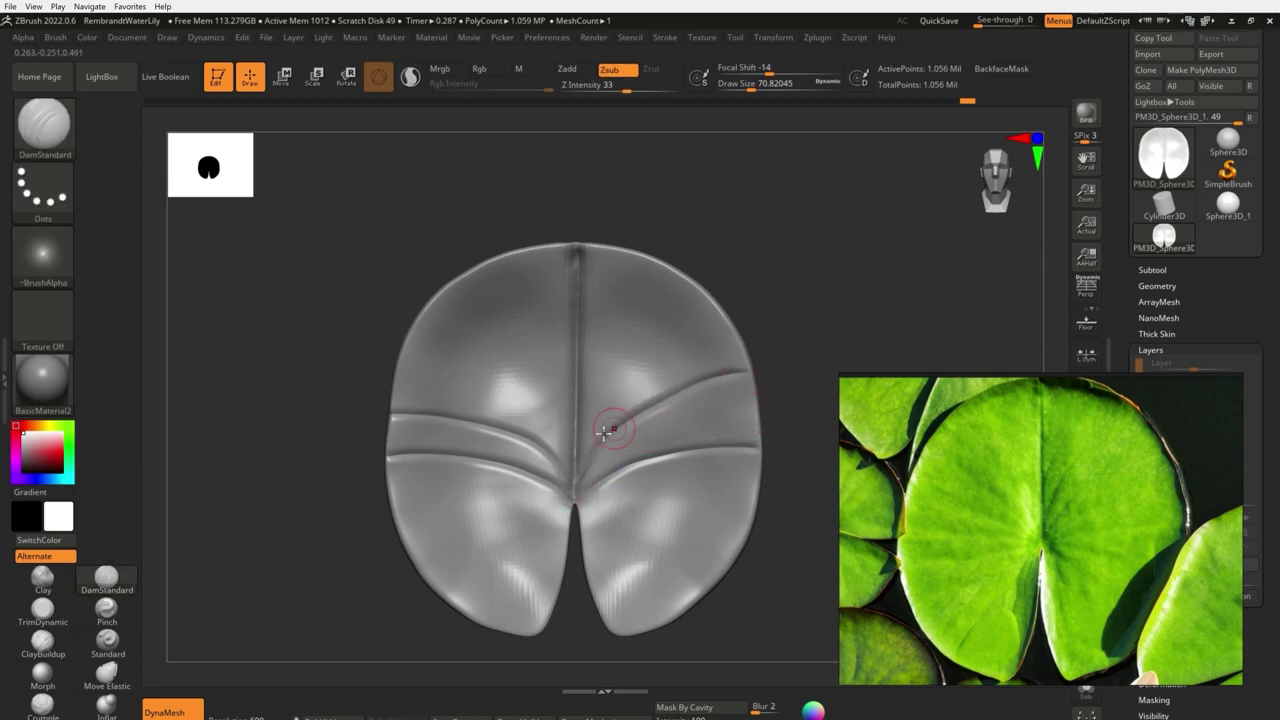
Add radial veins fanning into the upper-left, right side and both lower lobes
drag(574, 424, 412, 340)
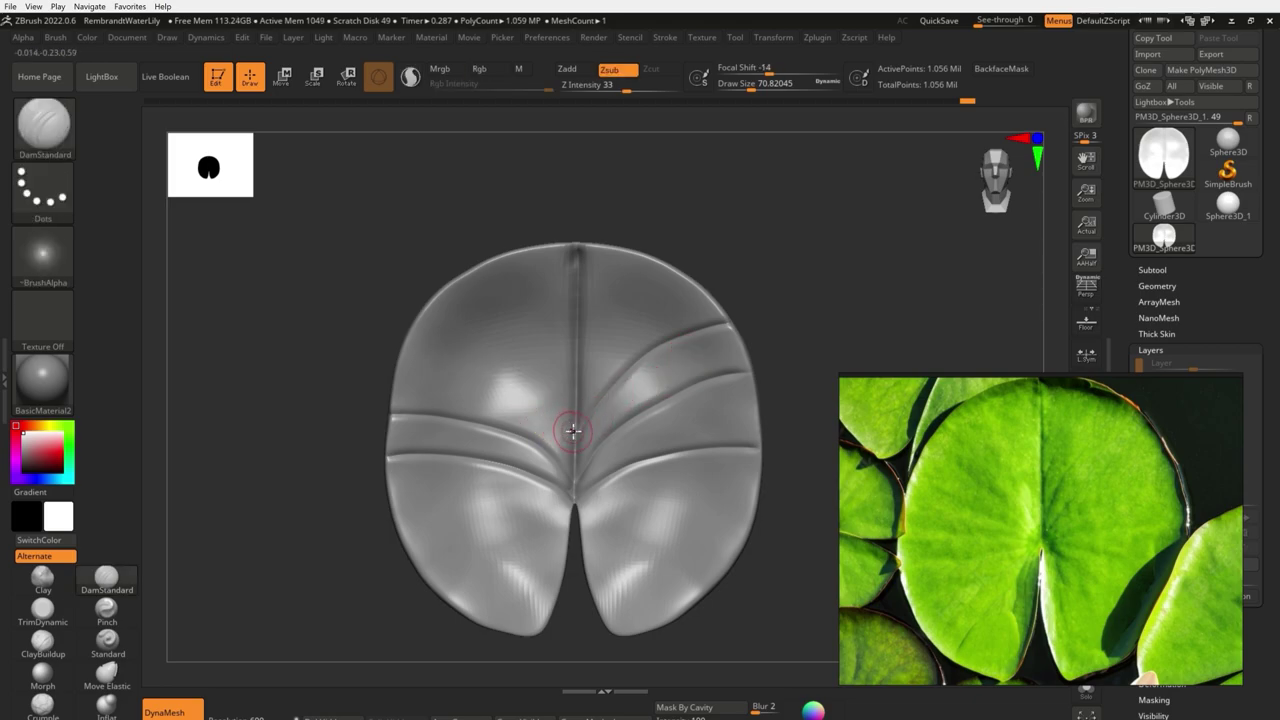
key(ctrl)
drag(555, 420, 400, 375)
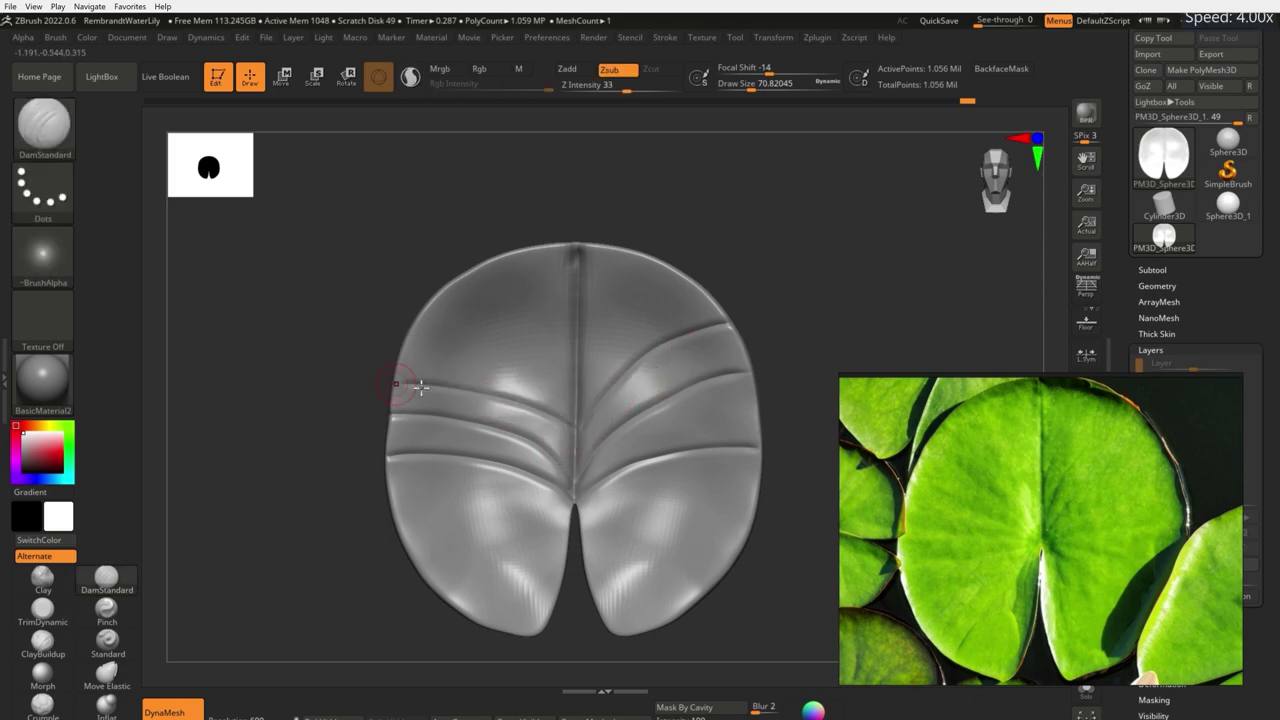
drag(476, 285, 566, 350)
drag(590, 300, 655, 258)
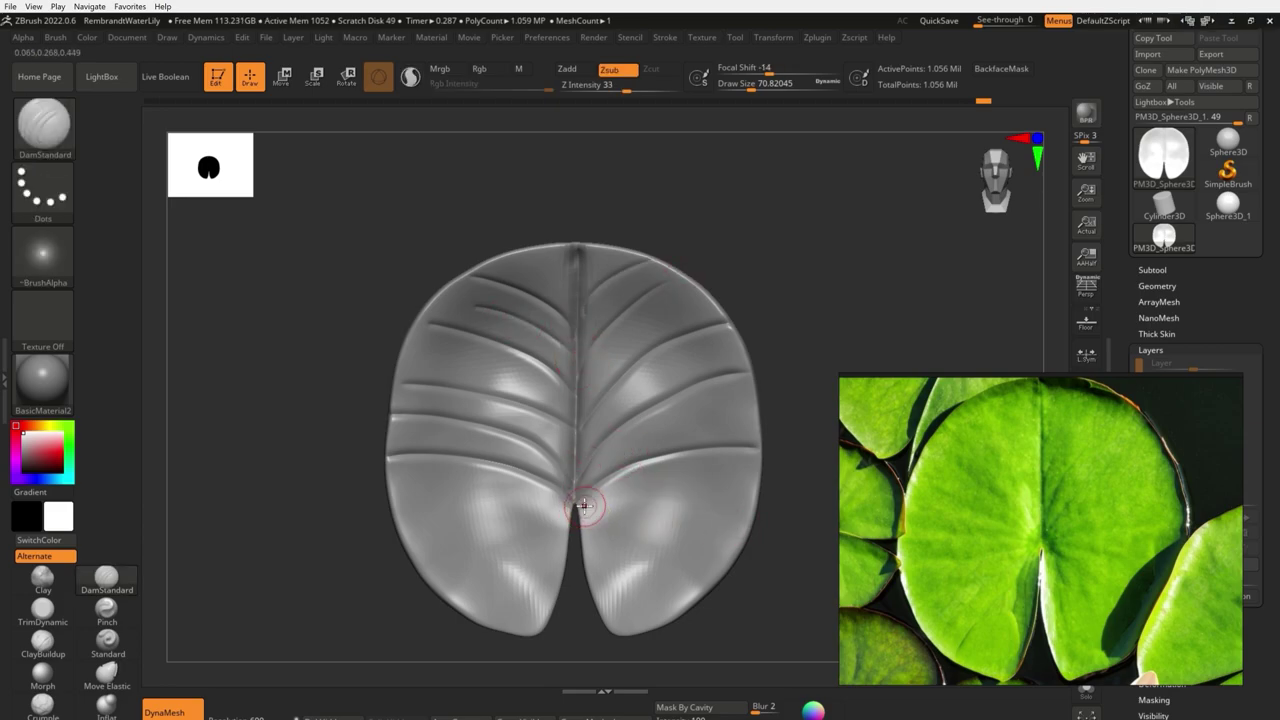
drag(582, 498, 737, 548)
mouse_move(605, 516)
mouse_down()
mouse_move(651, 546)
mouse_move(668, 598)
mouse_up()
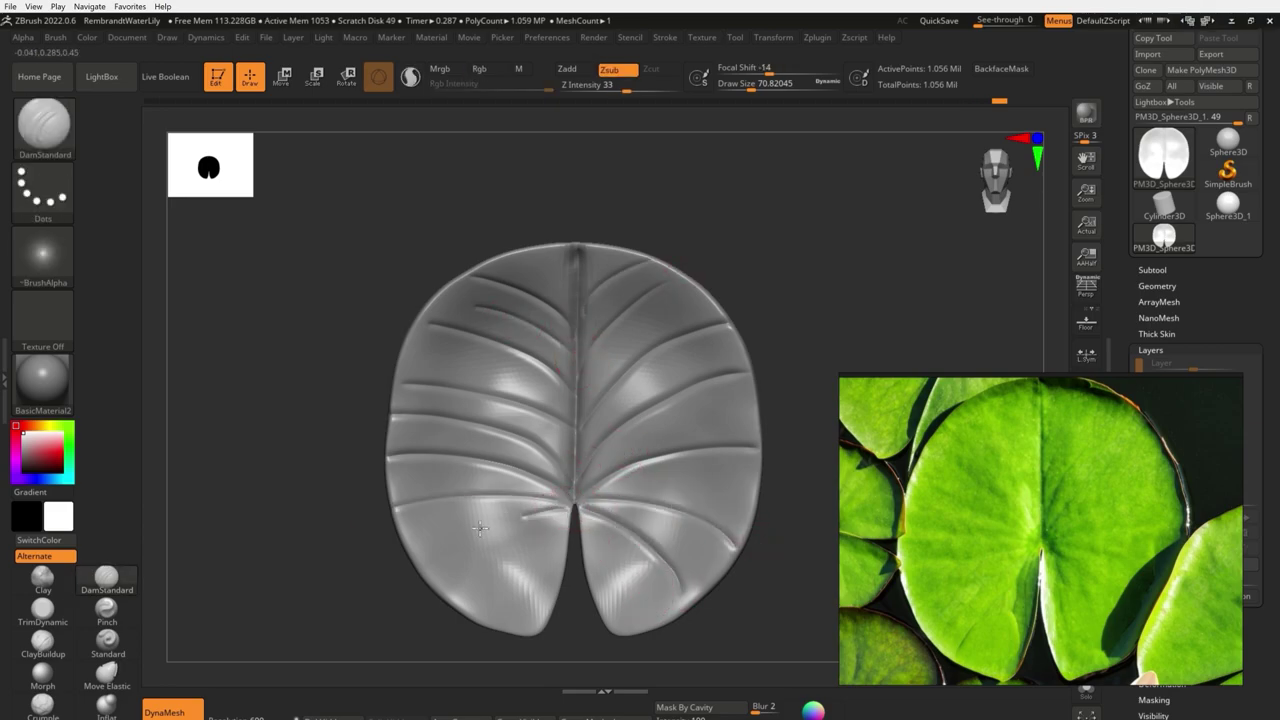
drag(570, 502, 415, 565)
drag(572, 505, 476, 610)
drag(640, 617, 586, 518)
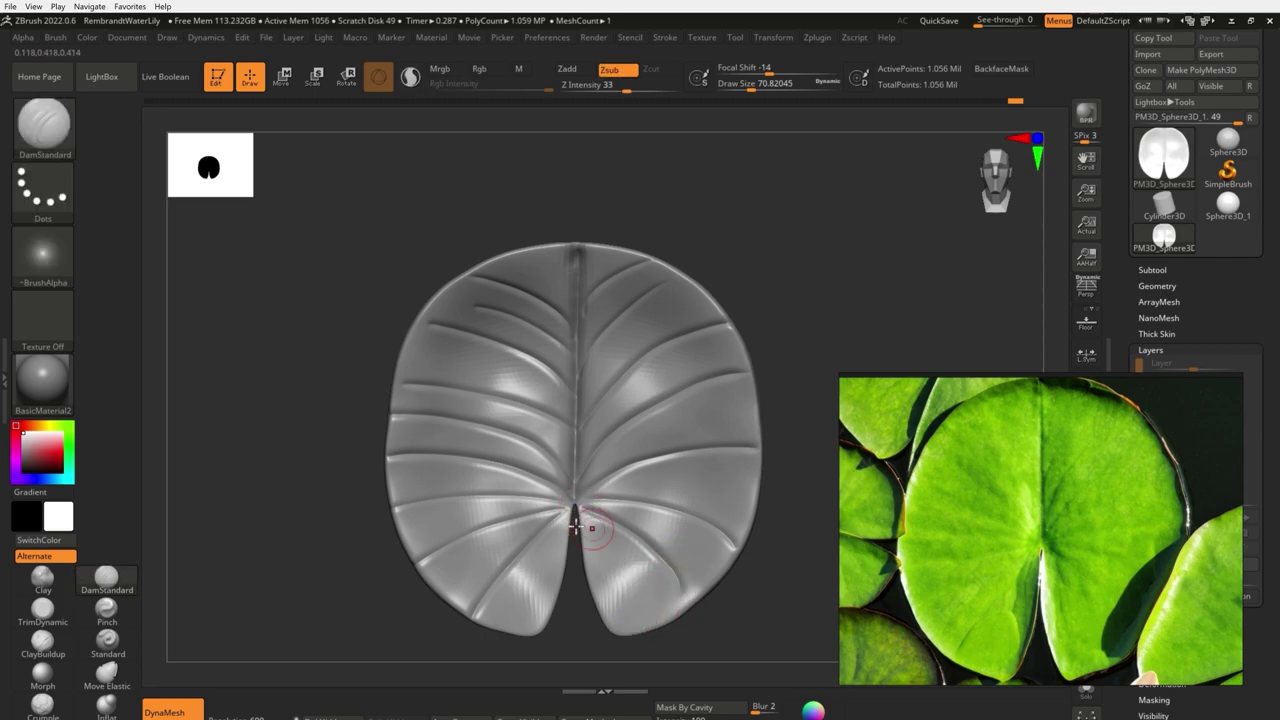
Adjust LazyMouse stroke smoothing and raise the brush Draw Size
click(665, 37)
click(700, 300)
key(bracketright)
key(bracketright)
key(bracketright)
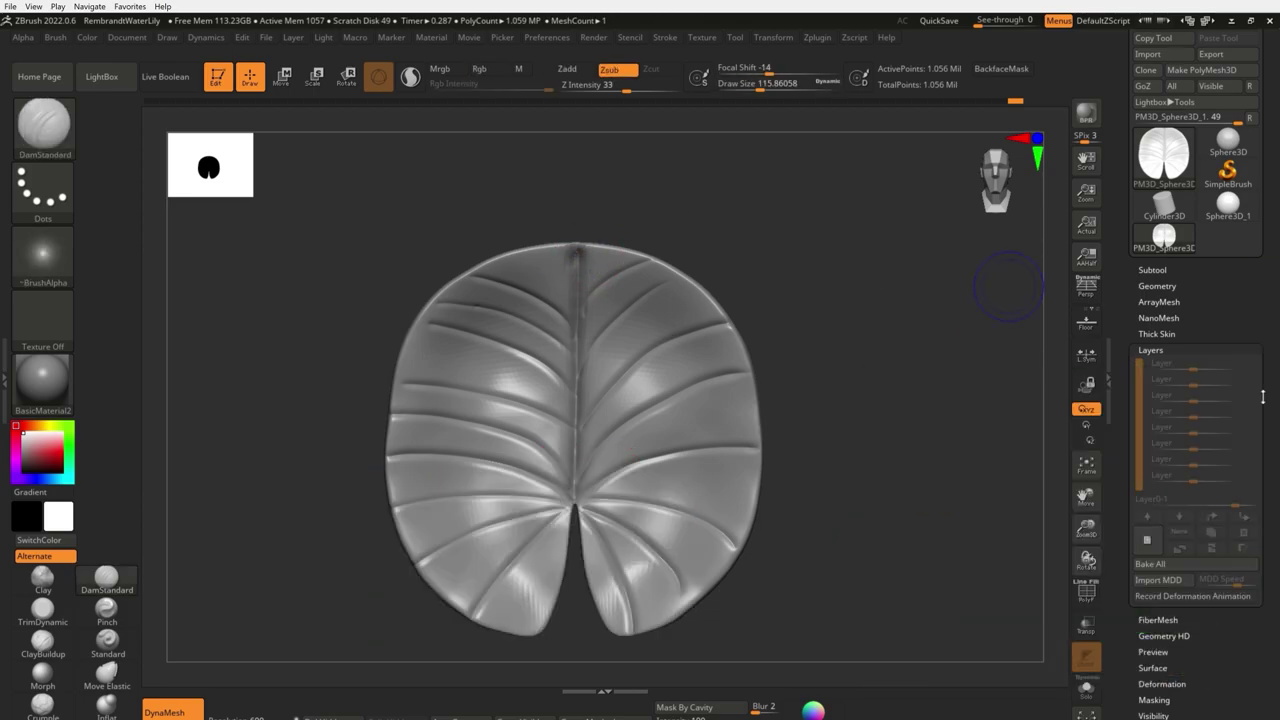
Select the Pinch brush and set its intensity to 25 and draw size about 74
click(106, 608)
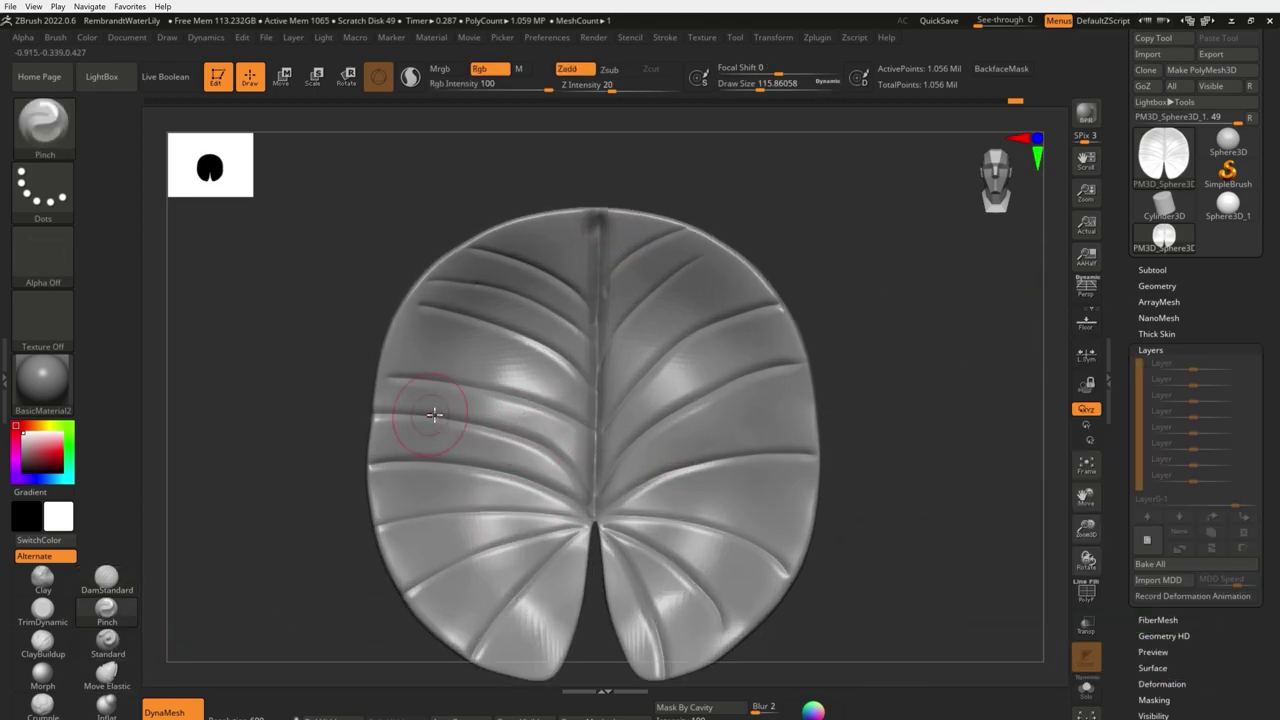
key(space)
drag(460, 450, 410, 450)
key(space)
drag(470, 420, 443, 425)
key(space)
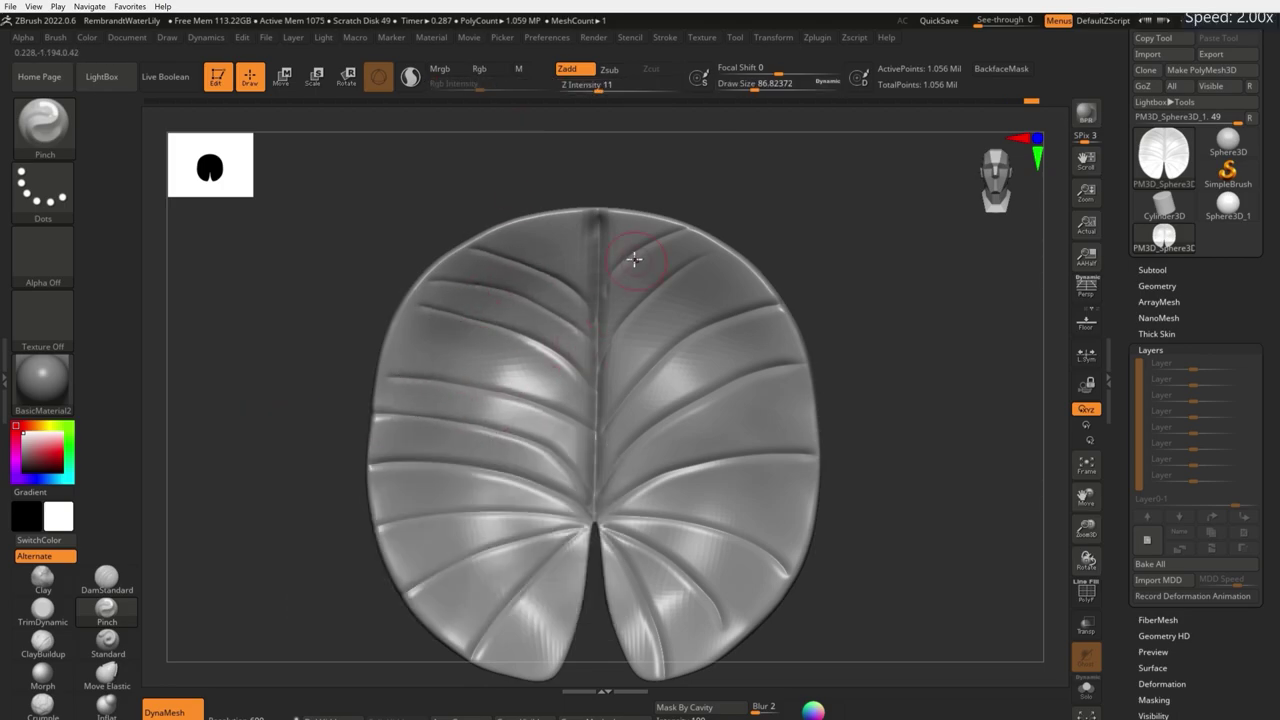
key(space)
drag(615, 332, 650, 332)
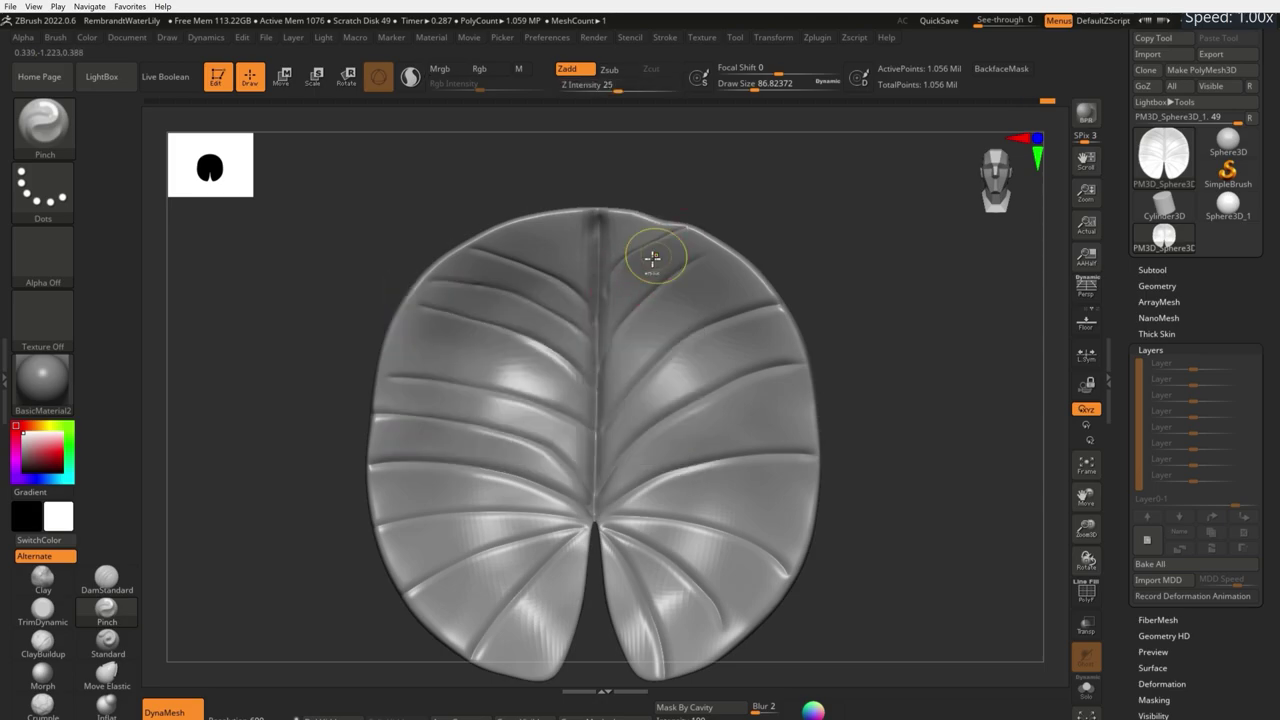
key(space)
drag(662, 250, 646, 250)
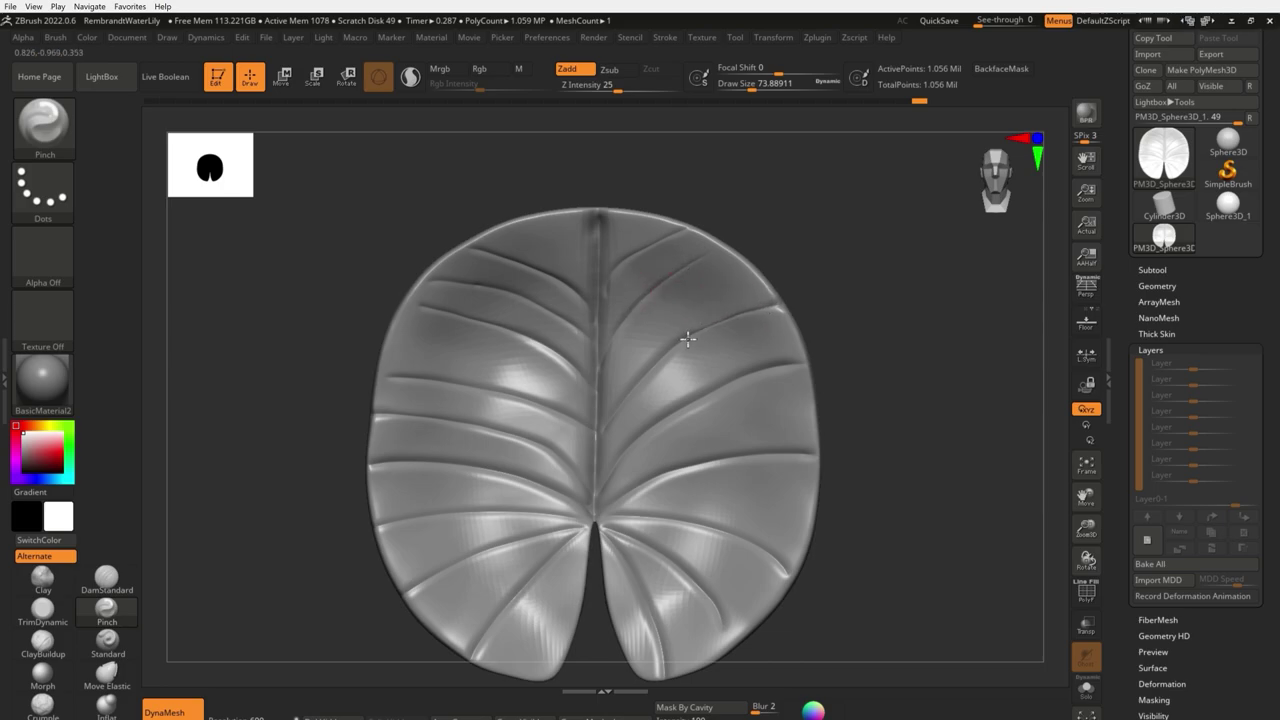
Lightly smooth the leaf surface and realign it to a front view
shift+drag(743, 334, 764, 306)
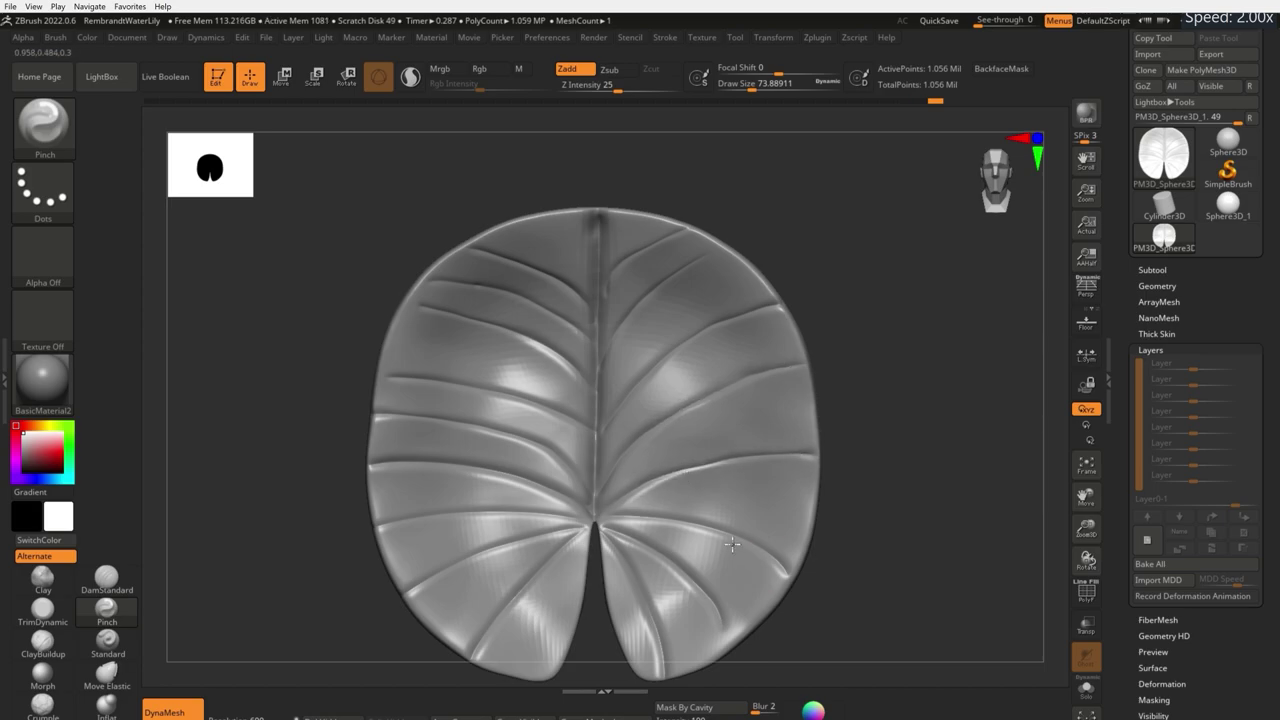
mouse_move(655, 677)
mouse_down()
mouse_move(608, 469)
mouse_move(628, 480)
mouse_up()
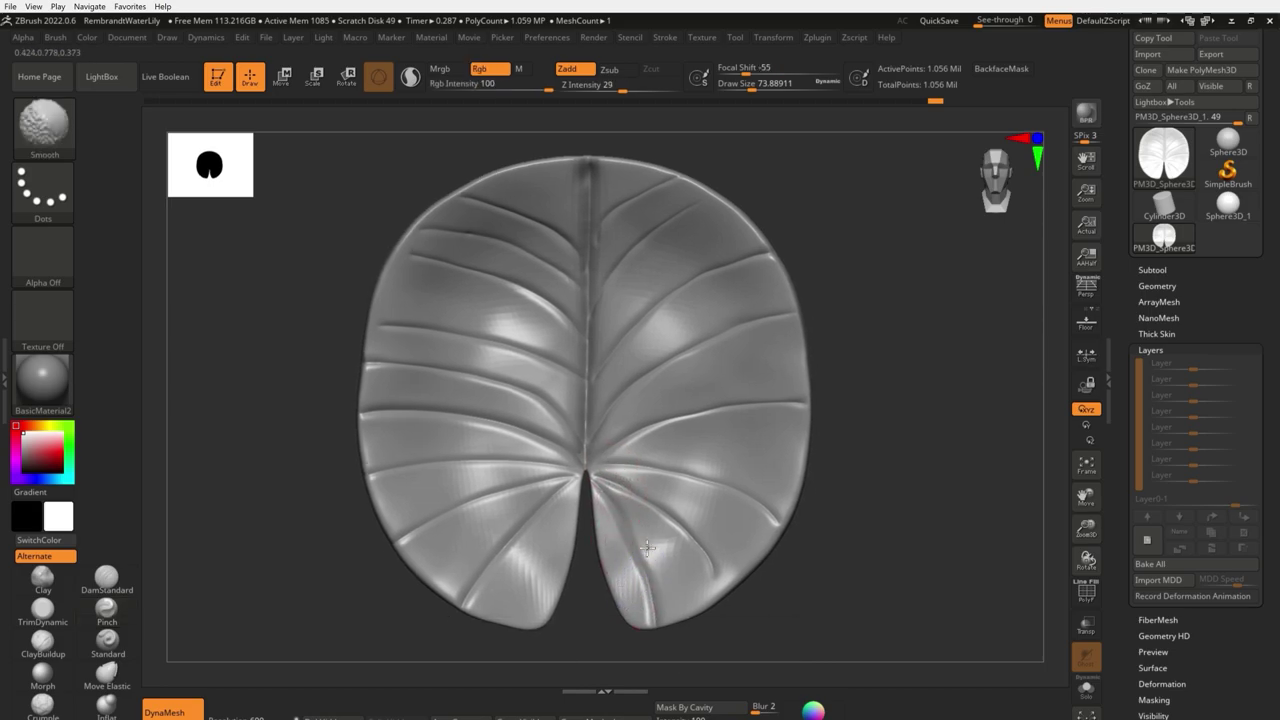
key(shift)
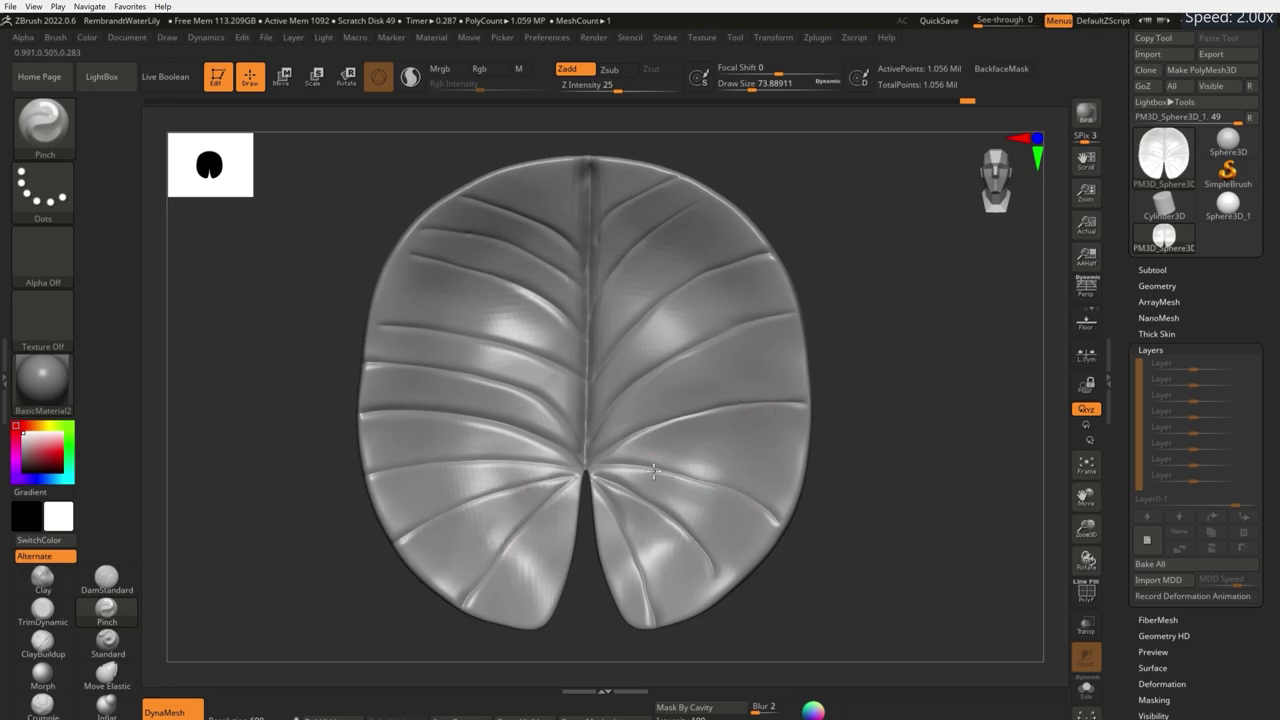
key(b)
key(m)
key(e)
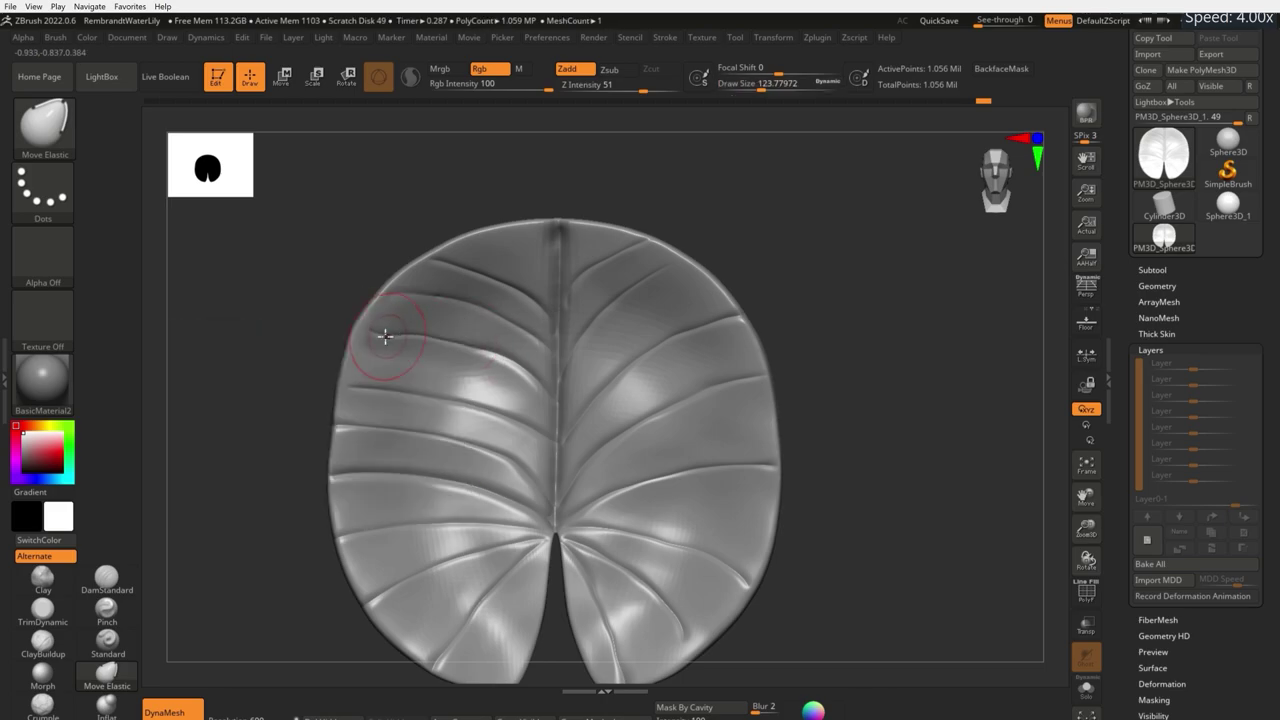
mouse_move(428, 337)
right_down()
mouse_move(412, 338)
mouse_move(678, 350)
mouse_move(654, 289)
mouse_move(1014, 485)
right_up()
Return to the Pinch brush, adjust its strength, and add a new sculpt layer
click(106, 607)
key(space)
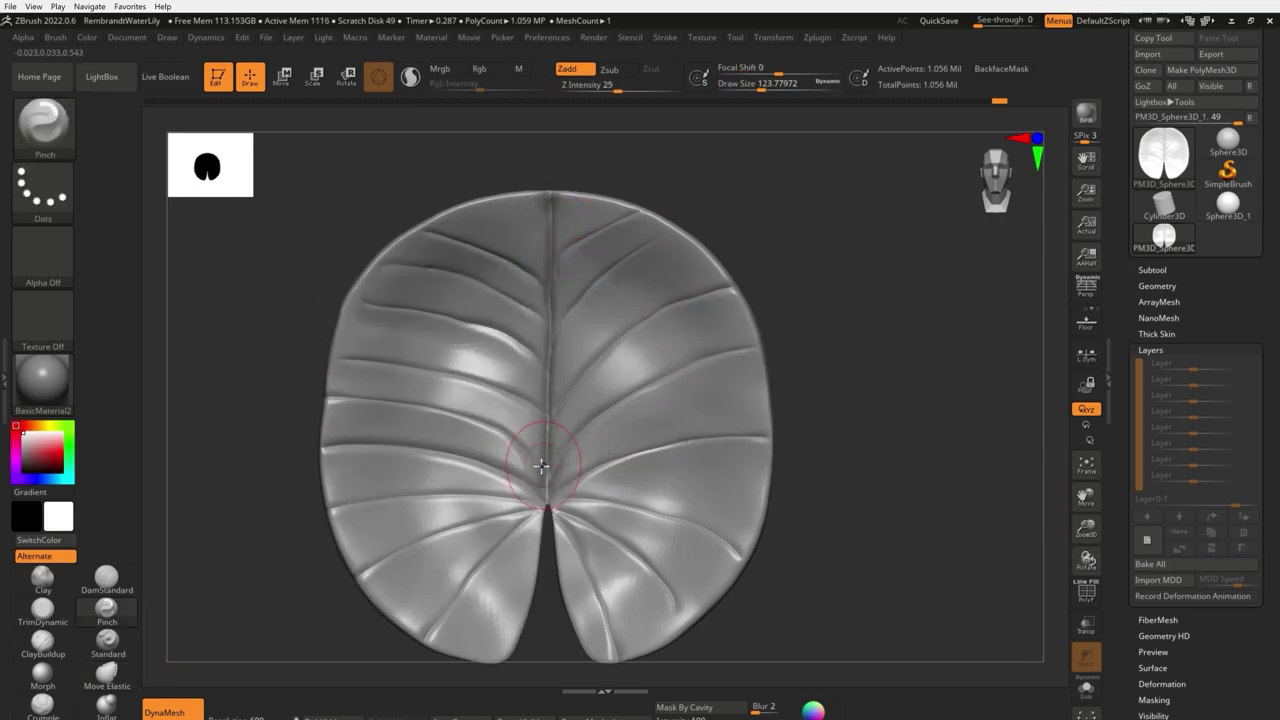
right_drag(544, 461, 600, 470)
click(1147, 540)
Pick the TrimDynamic brush with Zsub and trim along an upper vein ridge
key(space)
key(b)
key(t)
key(d)
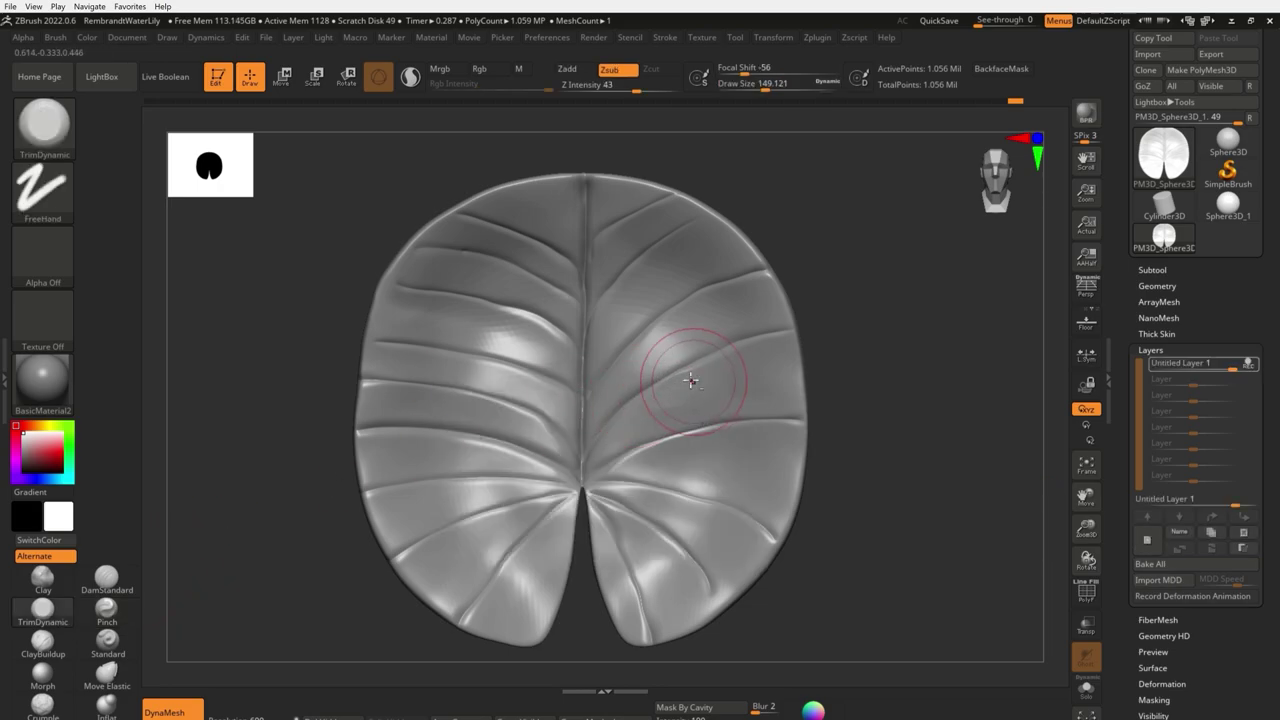
alt+right_drag(691, 380, 643, 323)
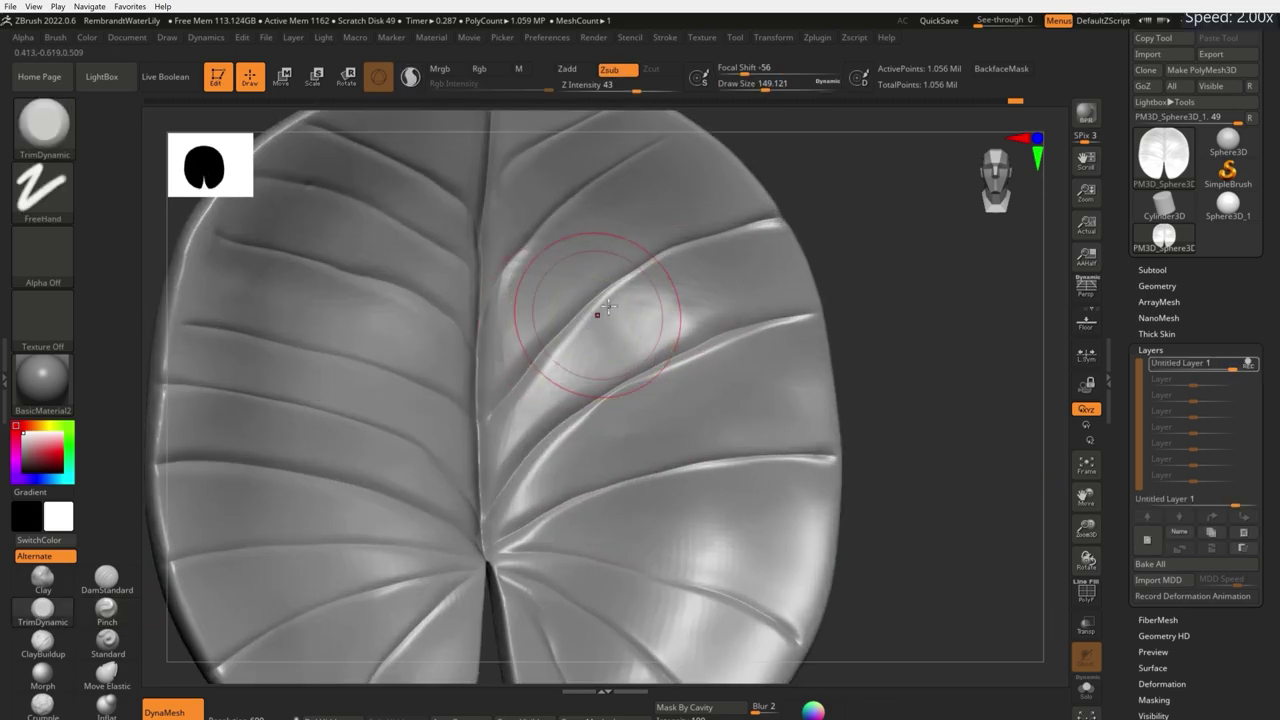
right_drag(568, 303, 594, 319)
drag(662, 320, 662, 325)
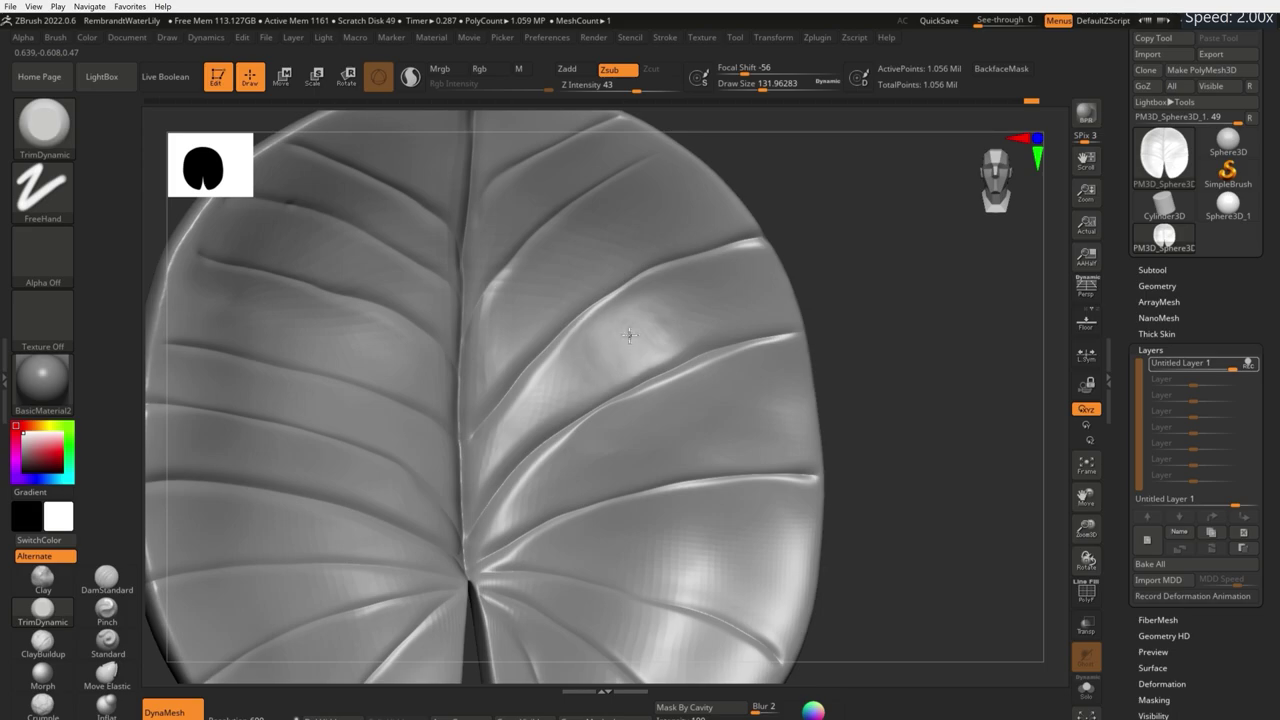
key(space)
Trim the surface beside a right-side vein into a crisp groove
mouse_move(733, 376)
alt+right_down()
mouse_move(697, 317)
mouse_move(663, 357)
alt+right_up()
key(ctrl)
alt+drag(715, 350, 694, 352)
drag(758, 332, 723, 348)
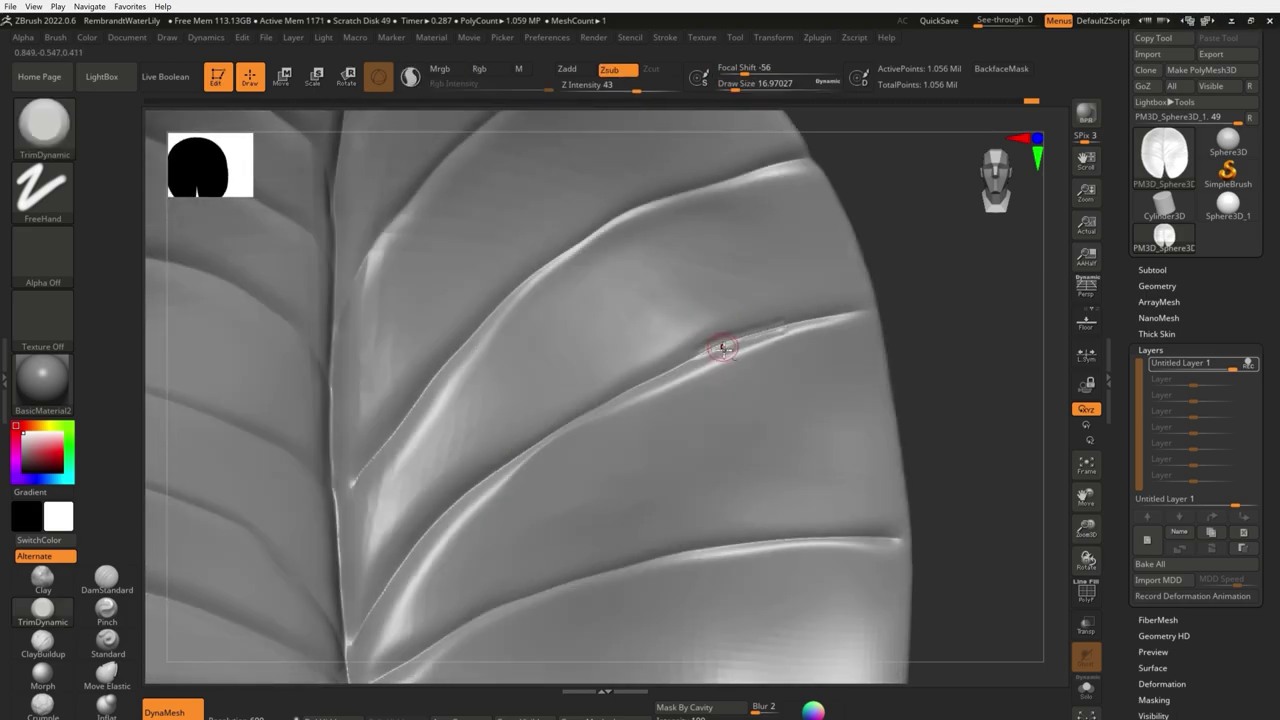
key(space)
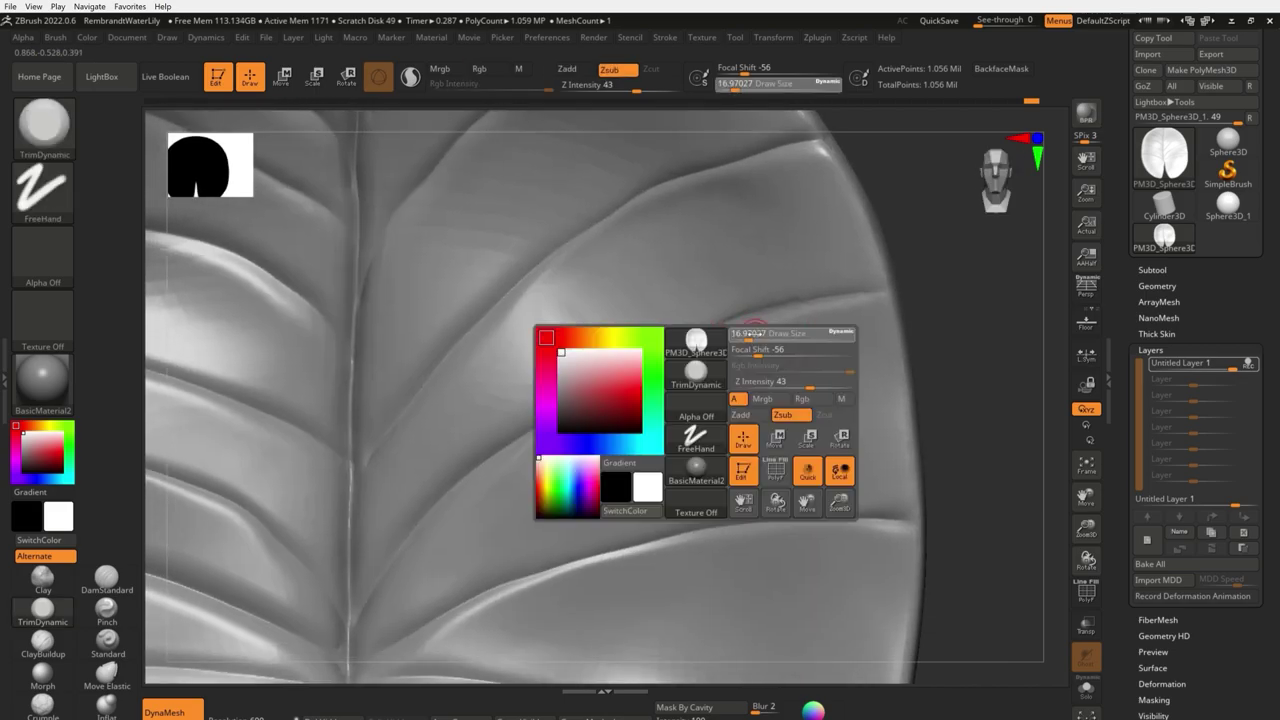
key(f)
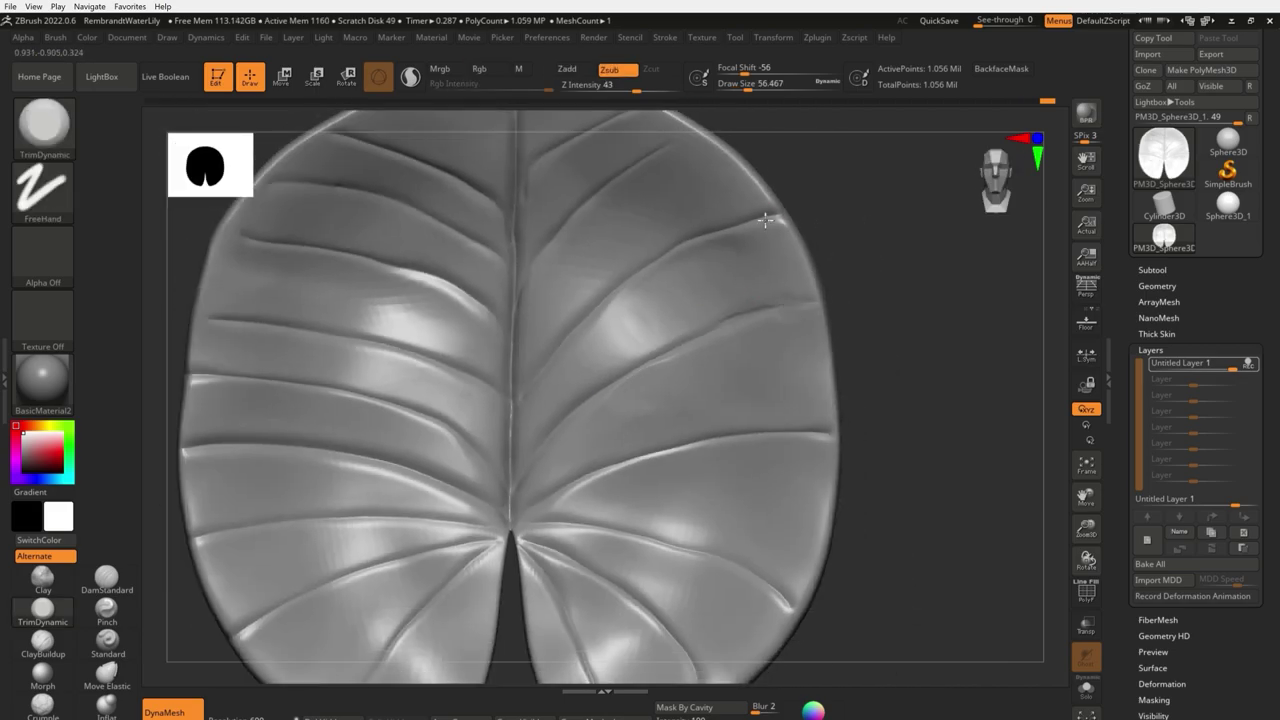
Orbit and zoom around the pad to inspect its top edge, lower lobes and profile
right_drag(726, 221, 686, 237)
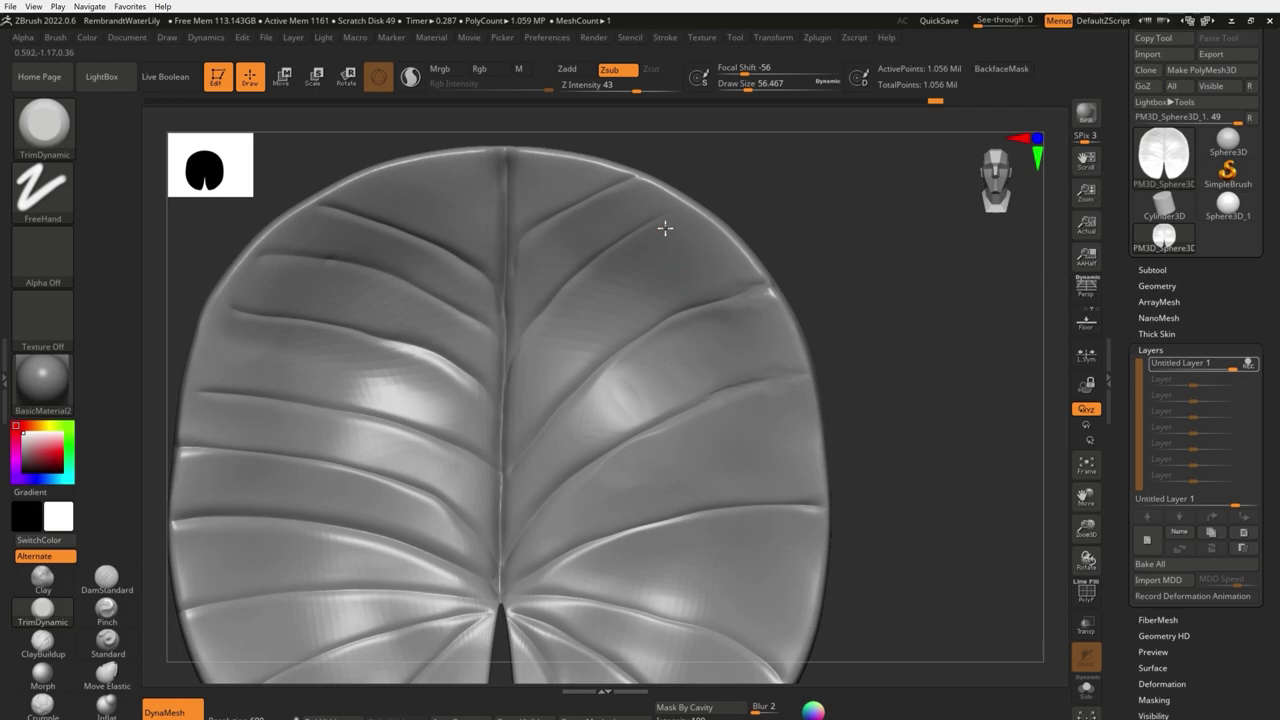
alt+right_drag(348, 213, 345, 235)
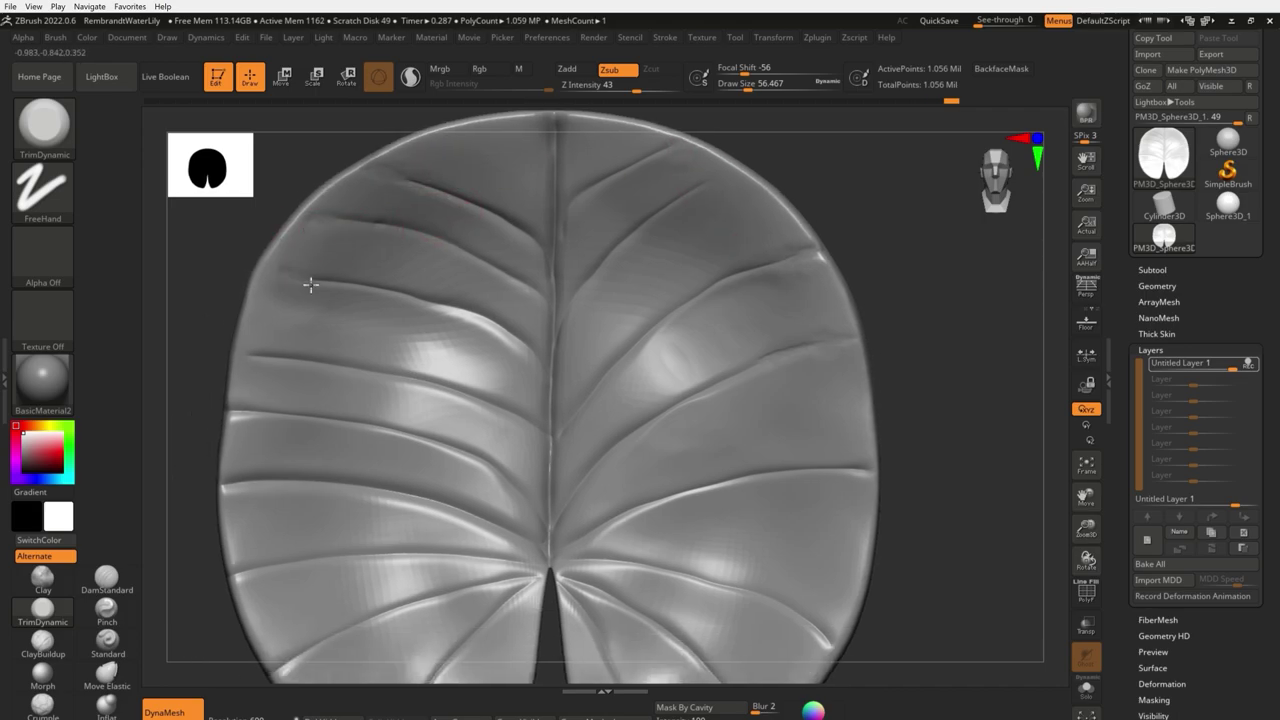
mouse_move(306, 380)
alt+right_down()
mouse_move(300, 403)
mouse_move(269, 357)
alt+right_up()
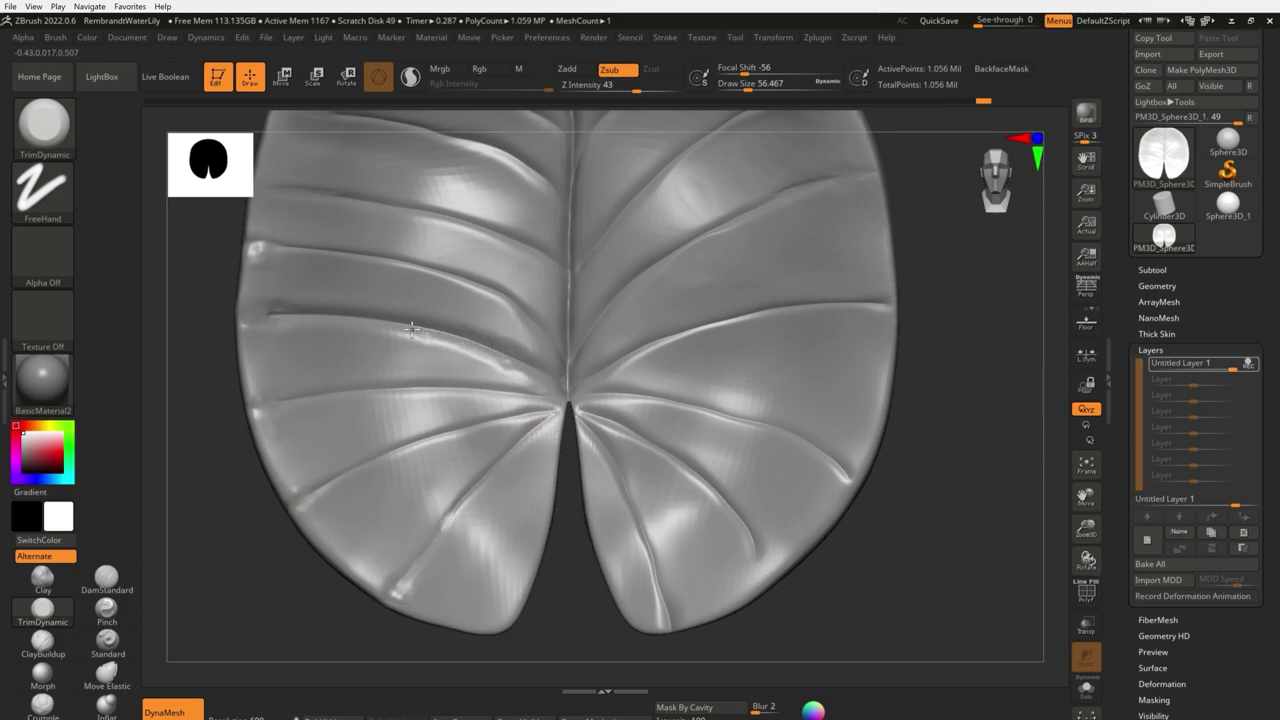
right_drag(411, 328, 483, 333)
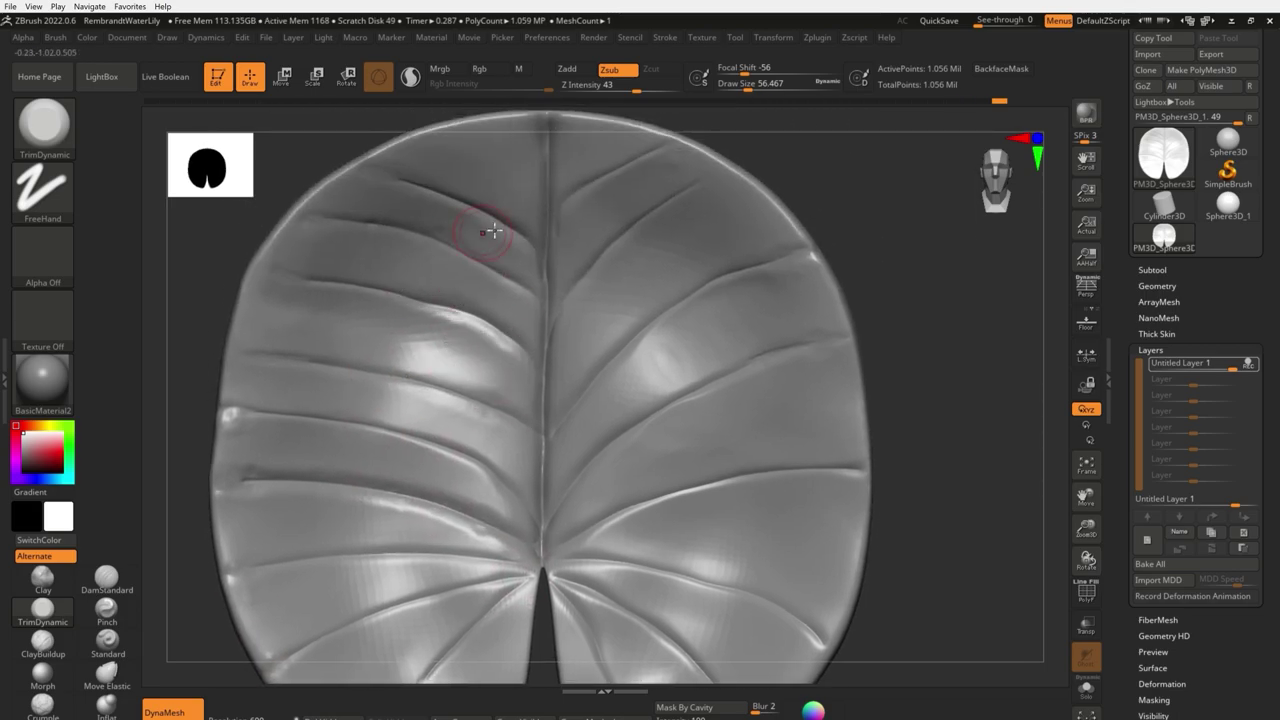
mouse_move(632, 302)
right_down()
mouse_move(594, 329)
mouse_move(604, 364)
right_up()
right_drag(702, 598, 585, 585)
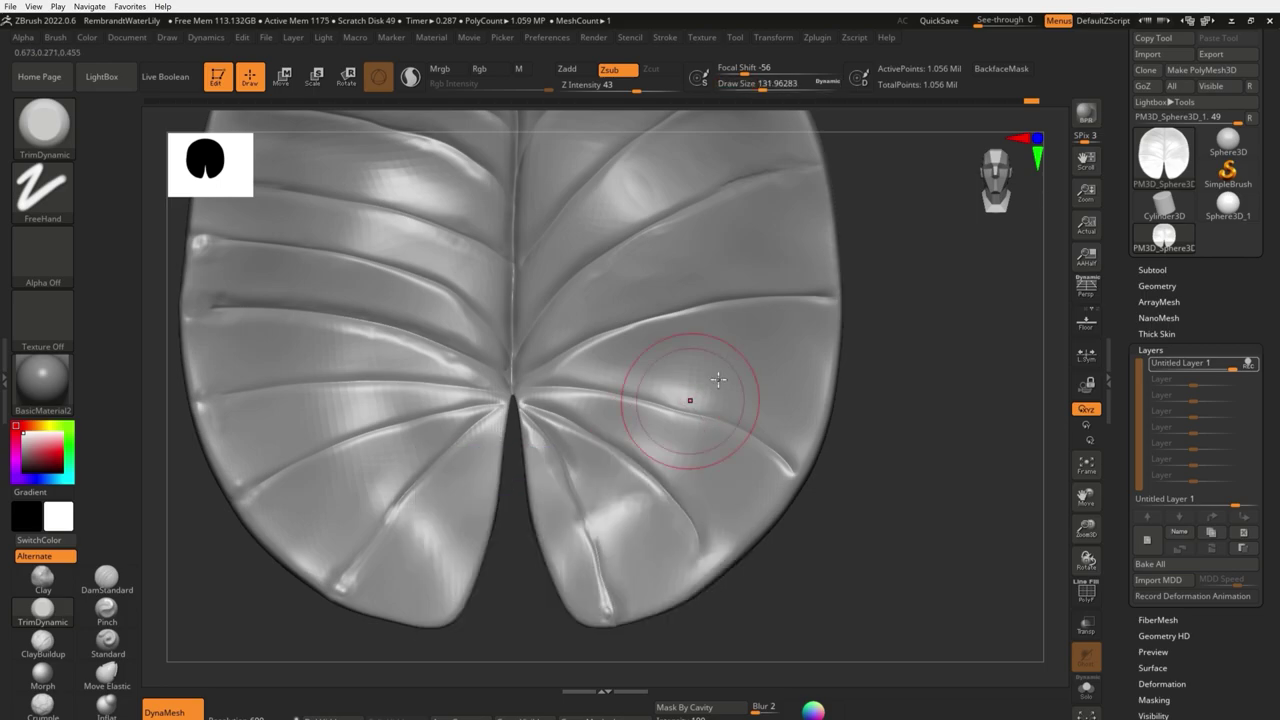
right_drag(711, 360, 646, 400)
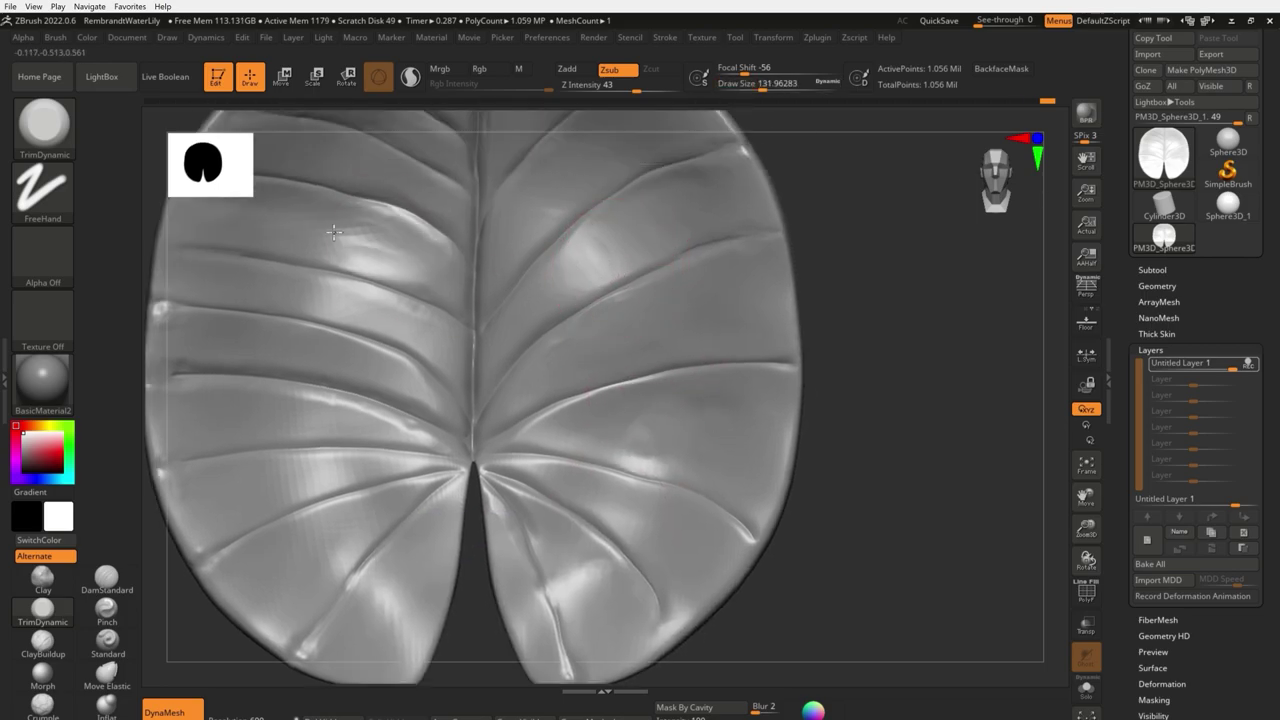
right_drag(360, 250, 454, 214)
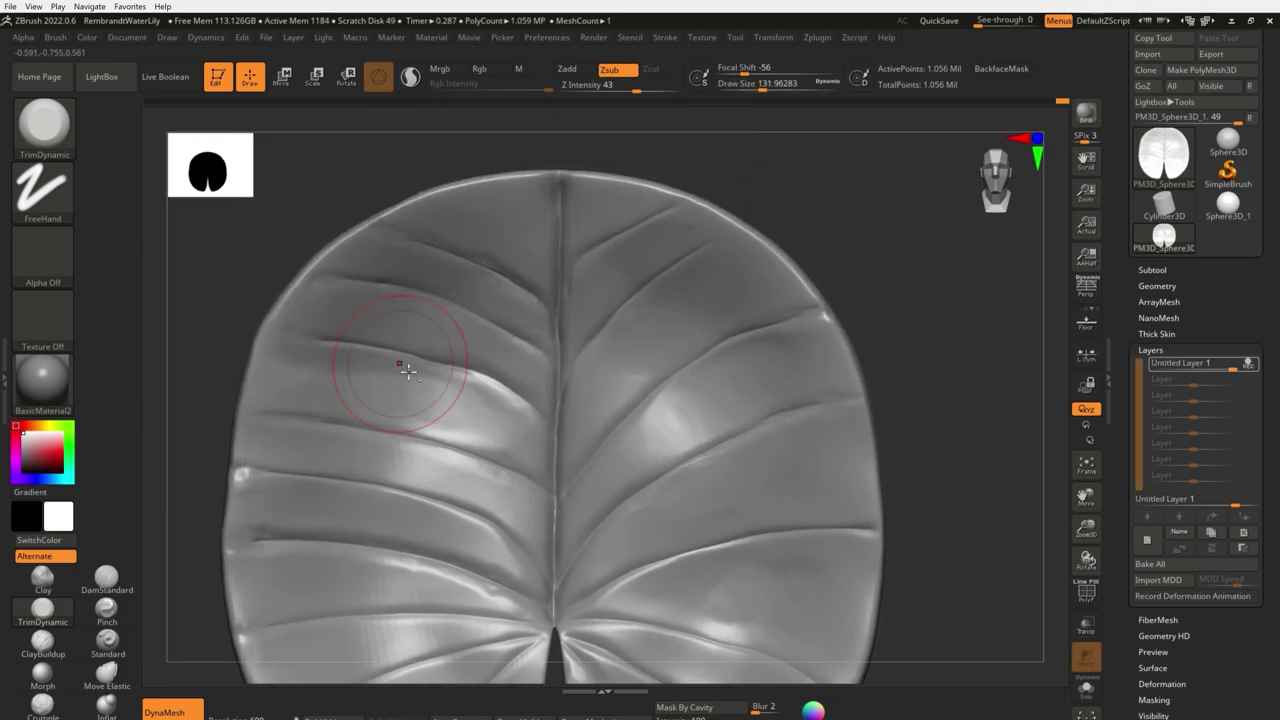
ctrl+right_drag(400, 528, 400, 329)
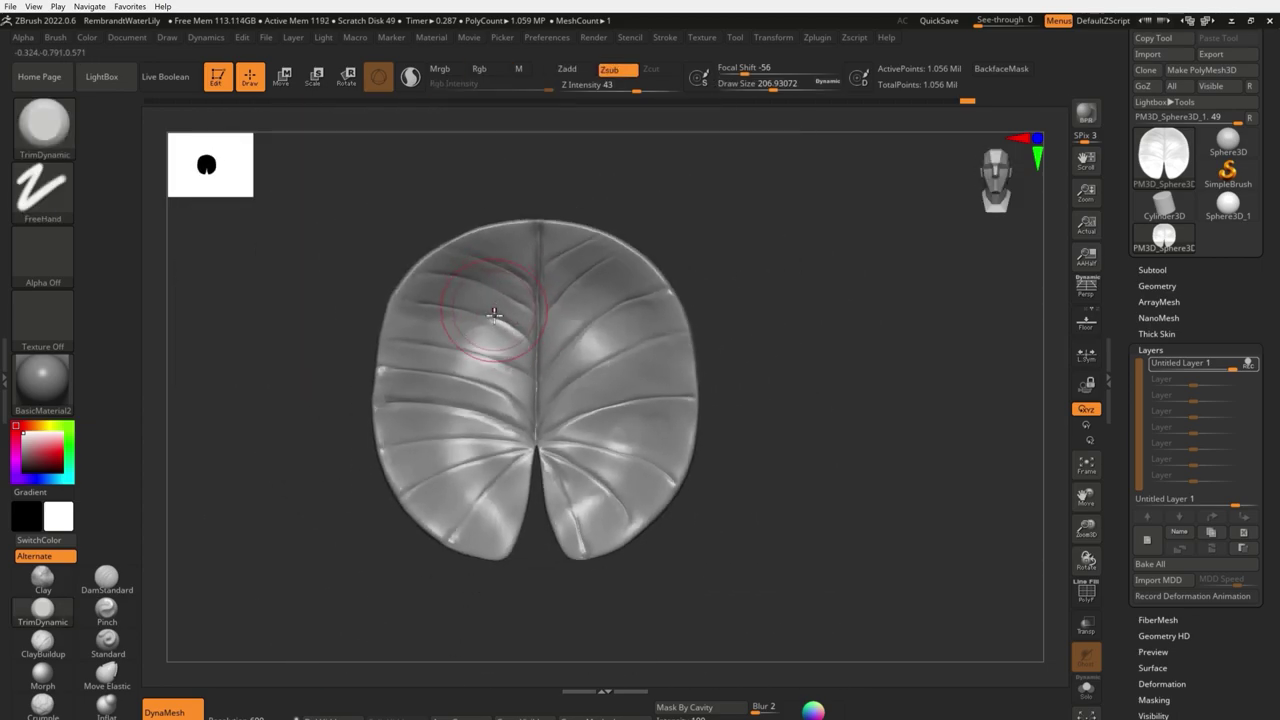
mouse_move(515, 357)
right_down()
mouse_move(594, 348)
mouse_move(557, 351)
mouse_move(526, 311)
right_up()
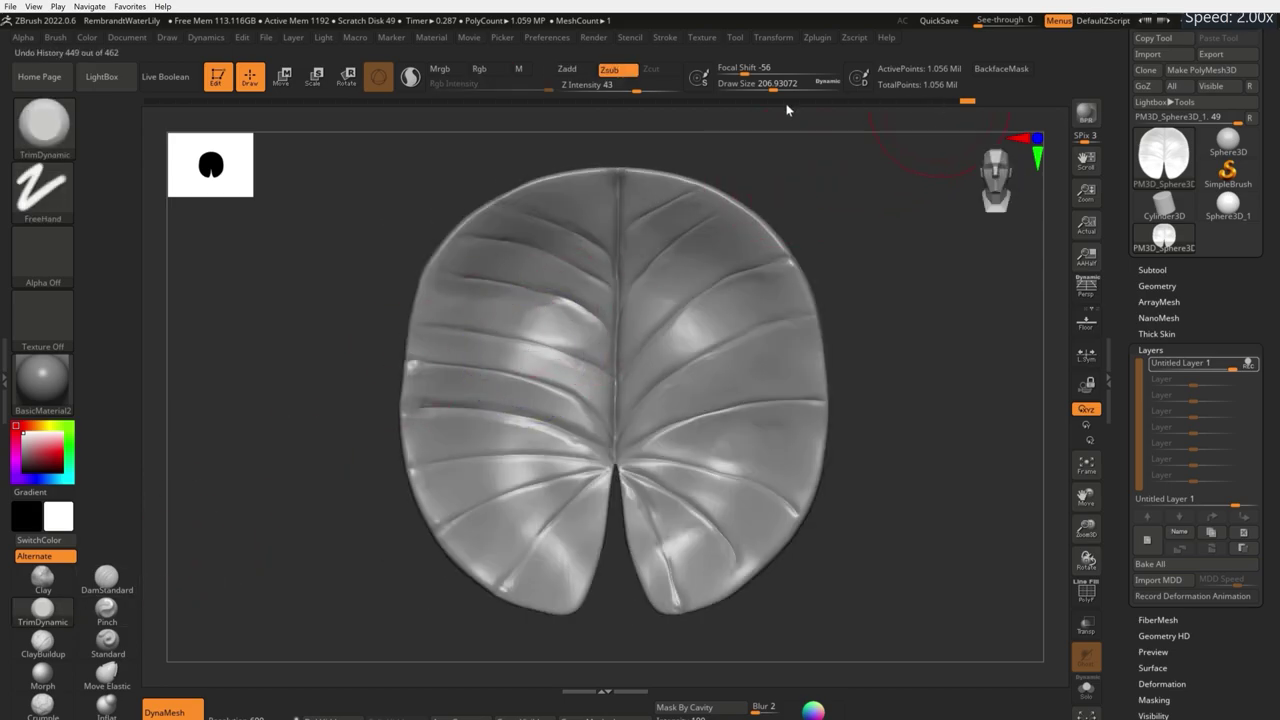
Turn on BackfaceMask under Brush > Auto Masking so strokes spare back faces
click(55, 37)
scroll(110, 450, down, 5)
click(90, 547)
scroll(100, 470, down, 3)
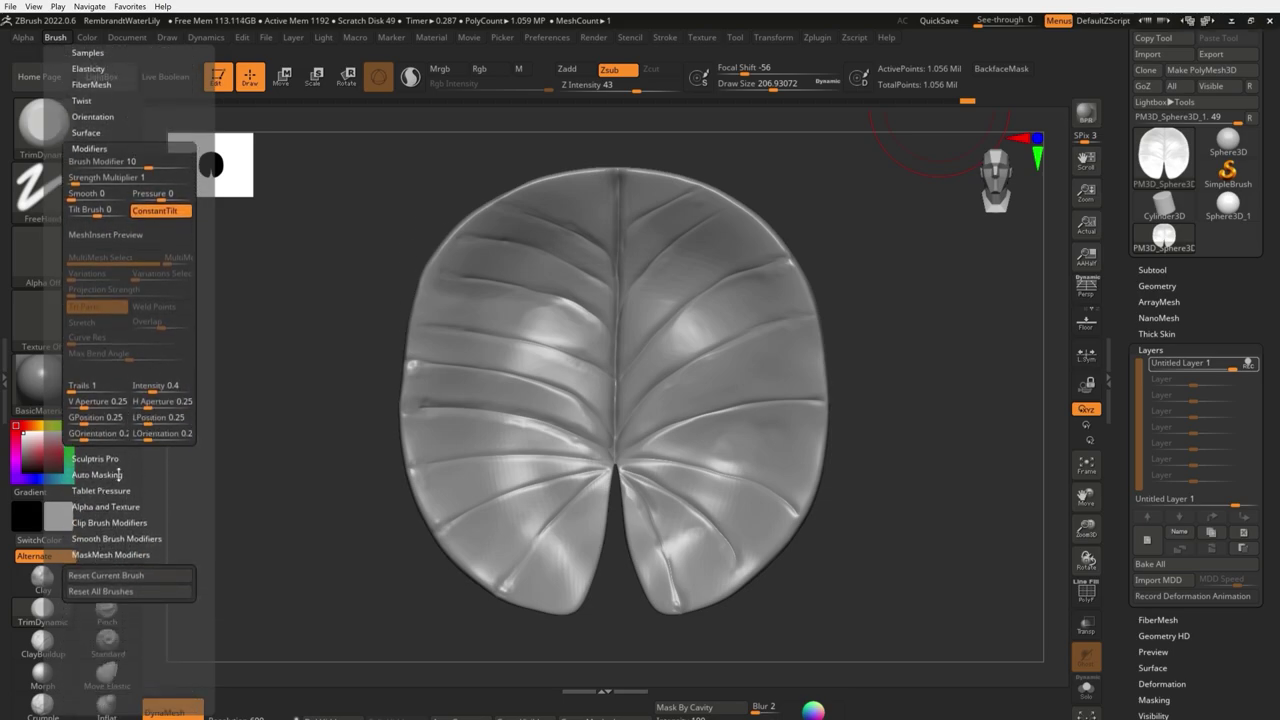
click(97, 472)
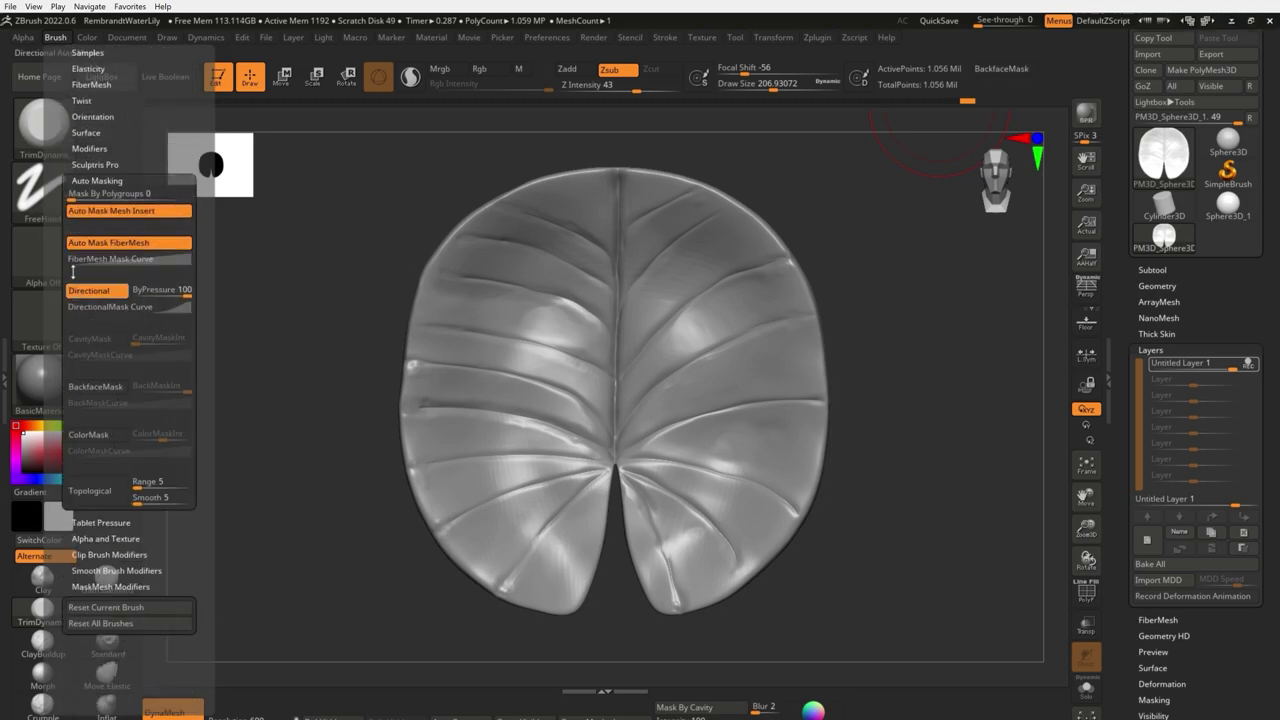
click(97, 389)
Turn the pad over and smooth away the stray bumps on its underside
drag(810, 156, 490, 347)
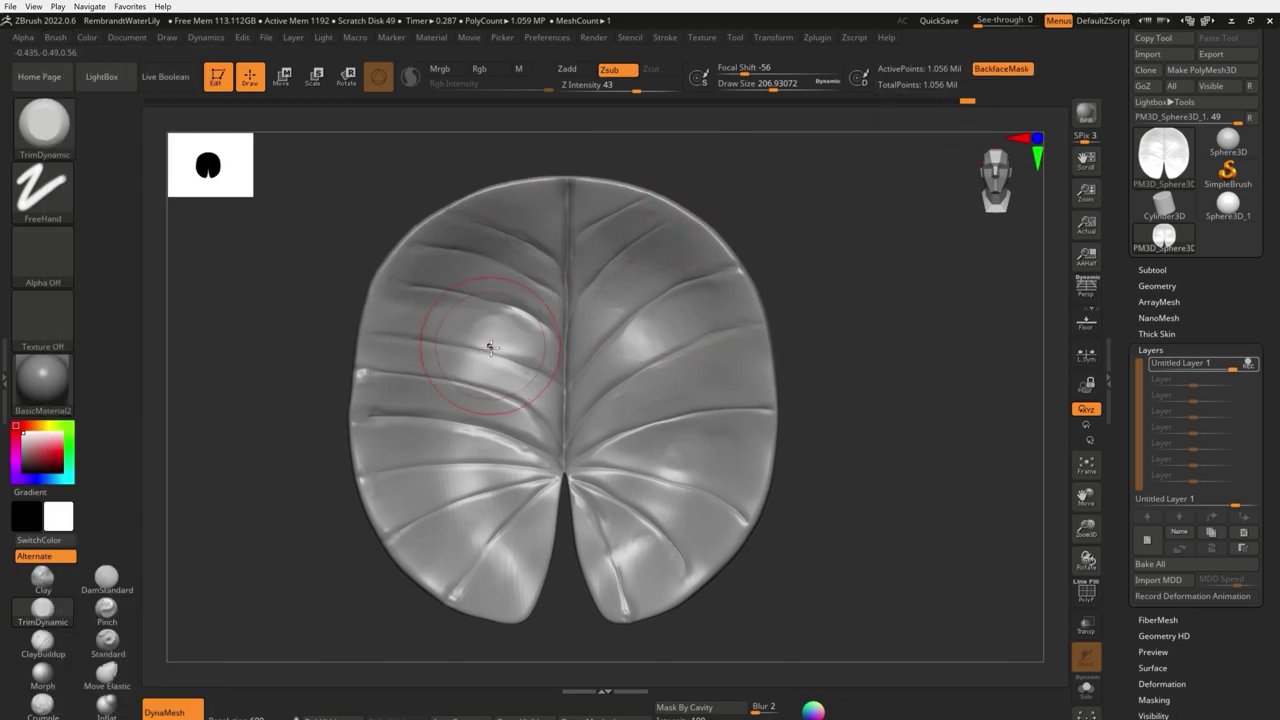
mouse_move(731, 371)
mouse_down()
mouse_move(642, 355)
mouse_move(680, 335)
mouse_move(649, 320)
mouse_move(604, 356)
mouse_up()
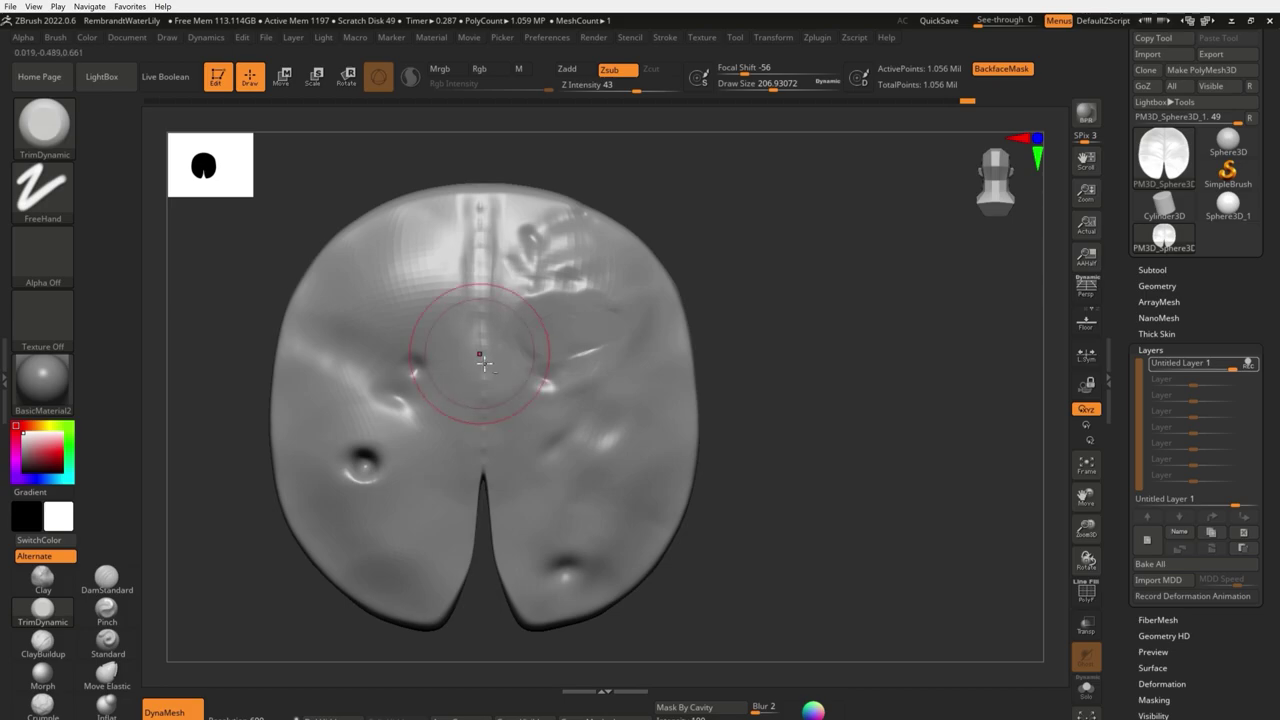
mouse_move(505, 250)
shift+mouse_down()
mouse_move(522, 307)
mouse_move(372, 433)
shift+mouse_up()
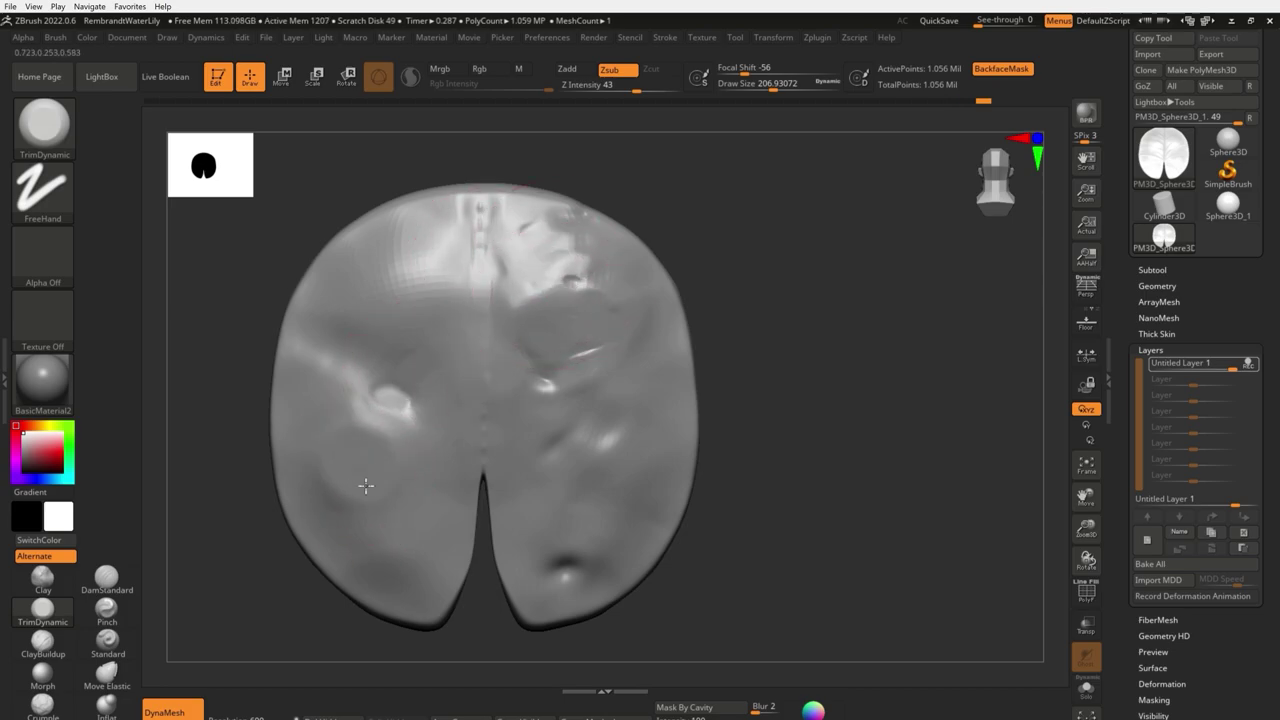
alt+right_drag(400, 455, 430, 397)
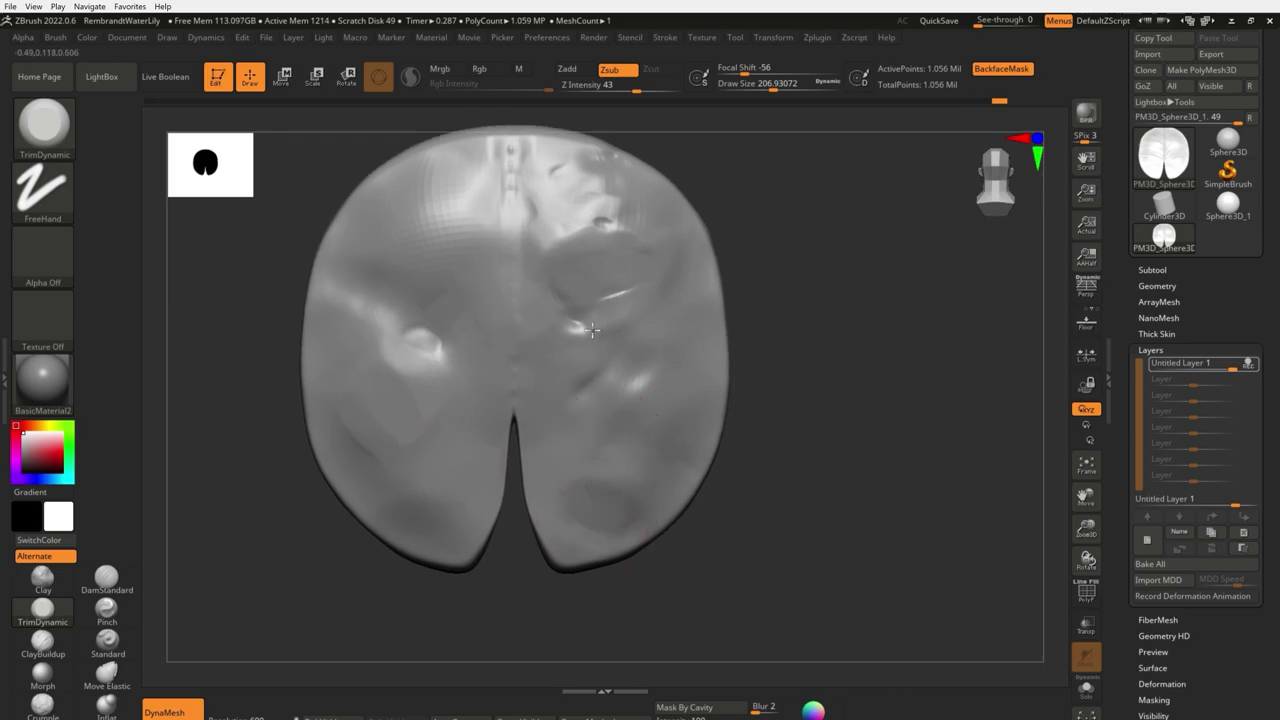
mouse_move(620, 264)
shift+mouse_down()
mouse_move(407, 364)
mouse_move(394, 337)
shift+mouse_up()
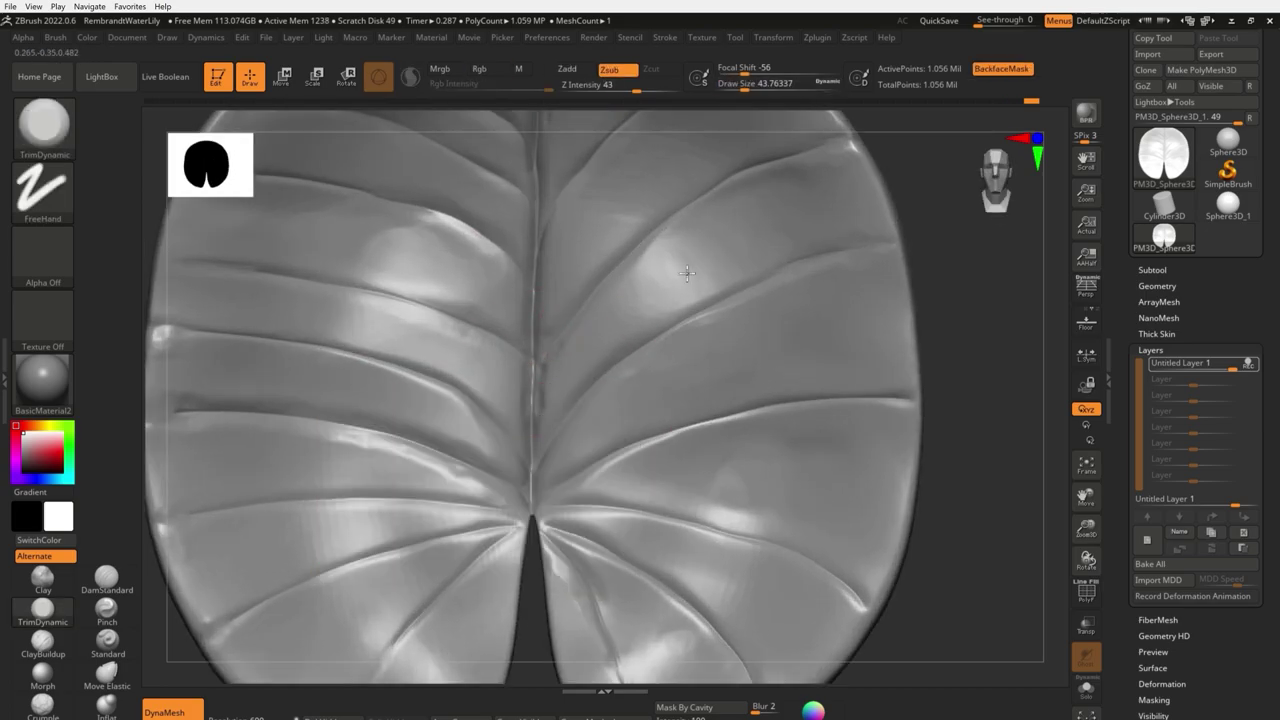
Dial Untitled Layer 1's strength down, then set it to about 0.54
key(f)
key(space)
drag(1248, 365, 1156, 367)
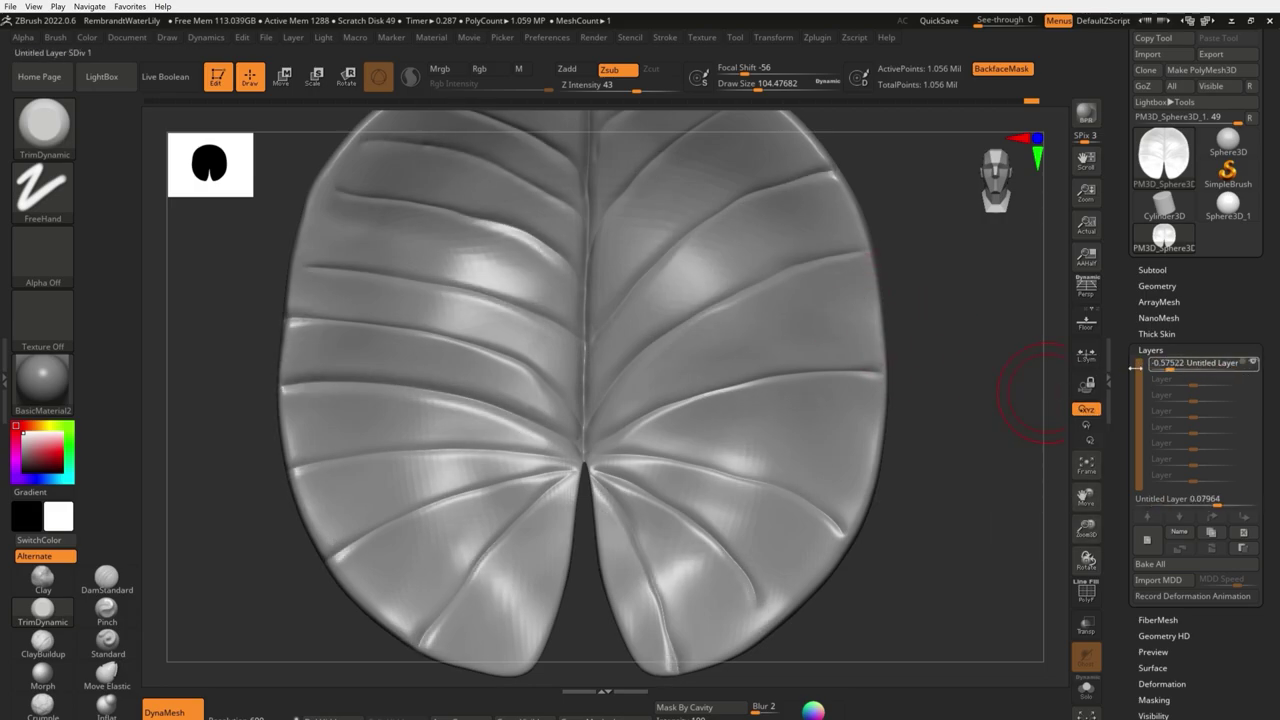
drag(1150, 366, 1232, 366)
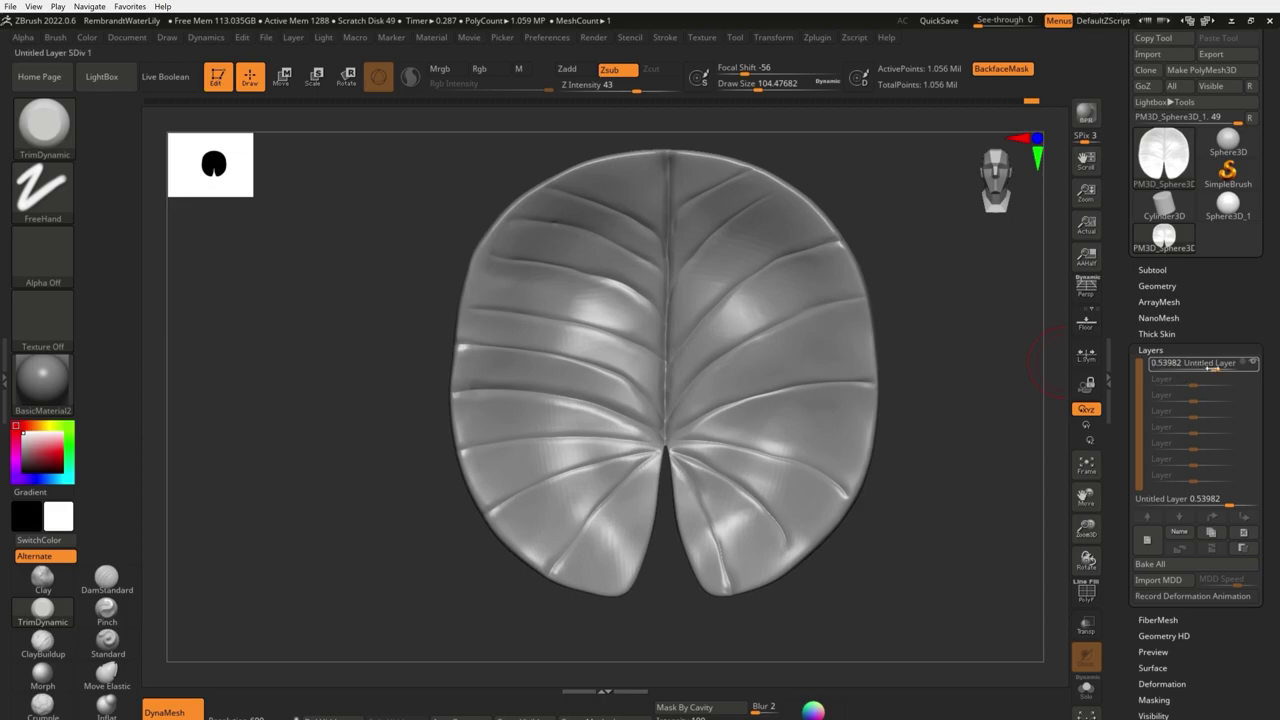
scroll(866, 374, up, 3)
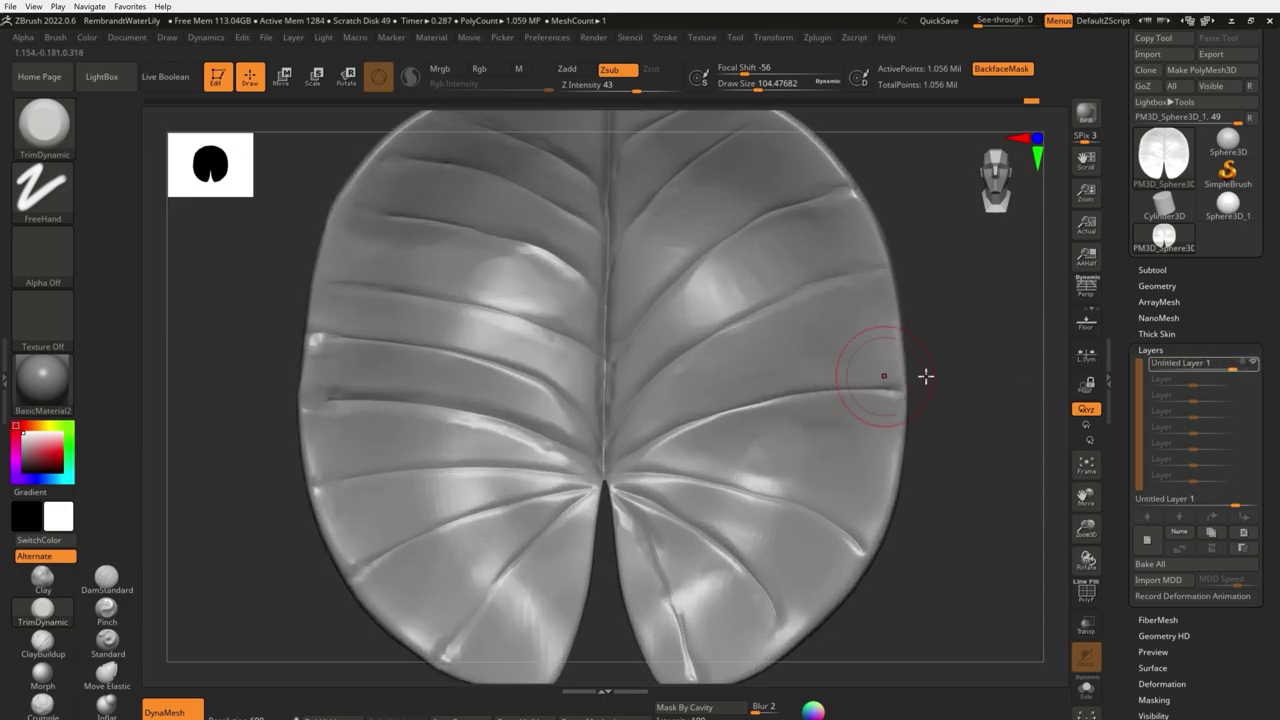
drag(960, 330, 629, 311)
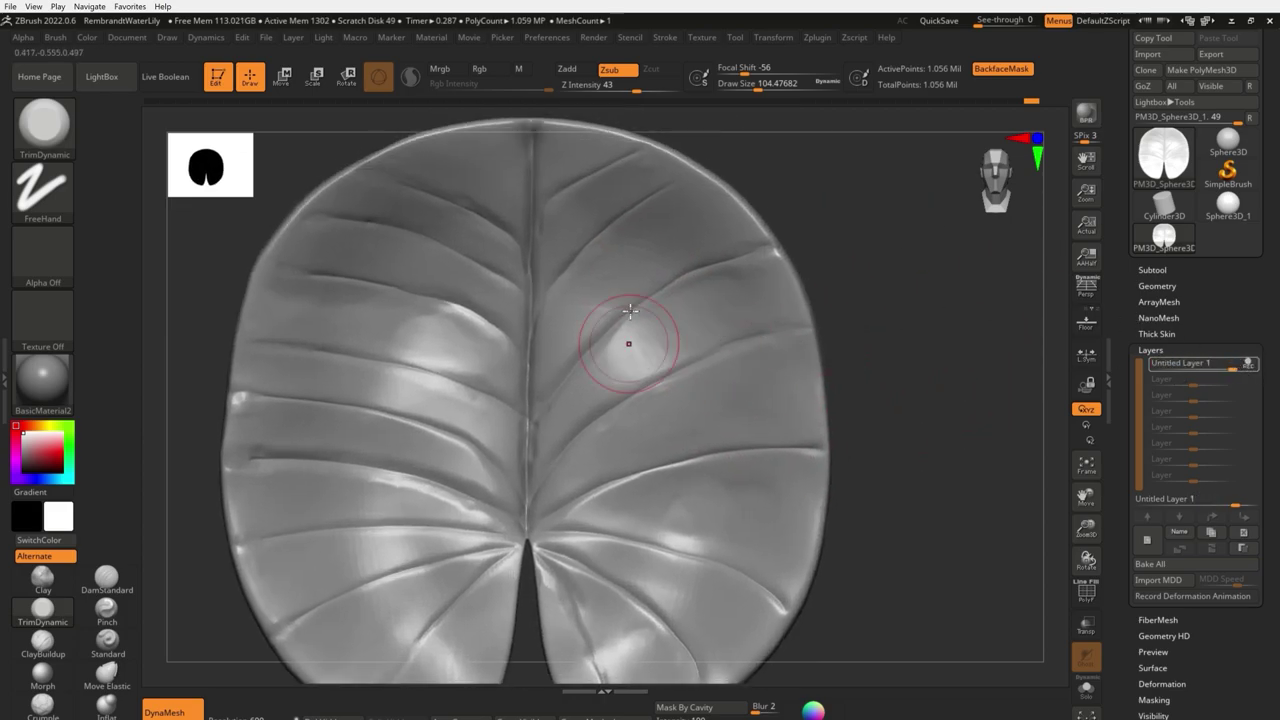
scroll(651, 371, up, 2)
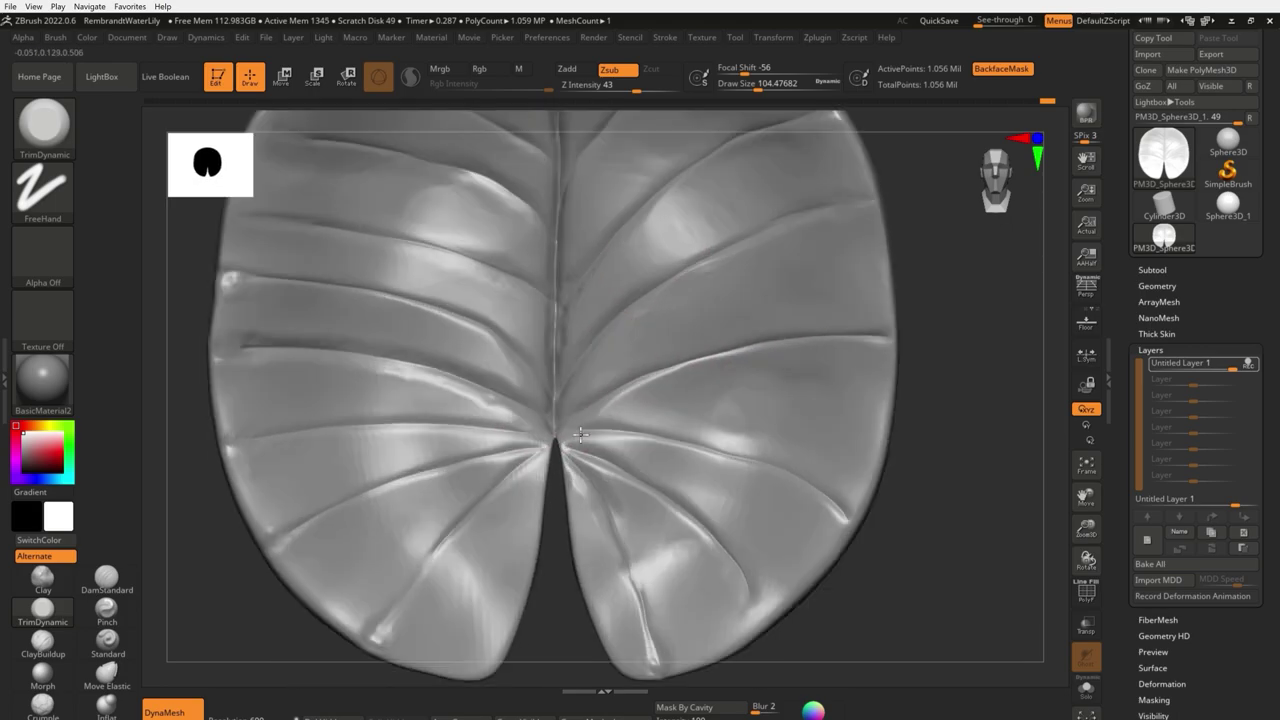
scroll(577, 427, up, 2)
scroll(668, 418, up, 1)
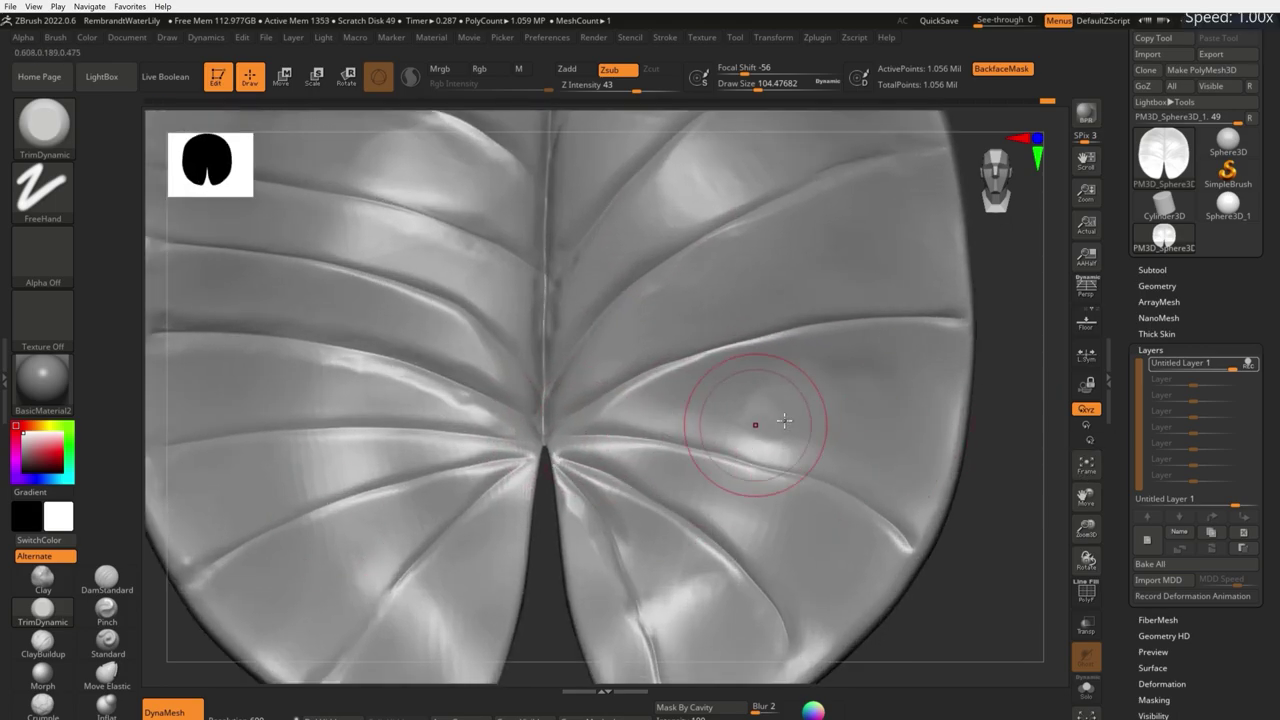
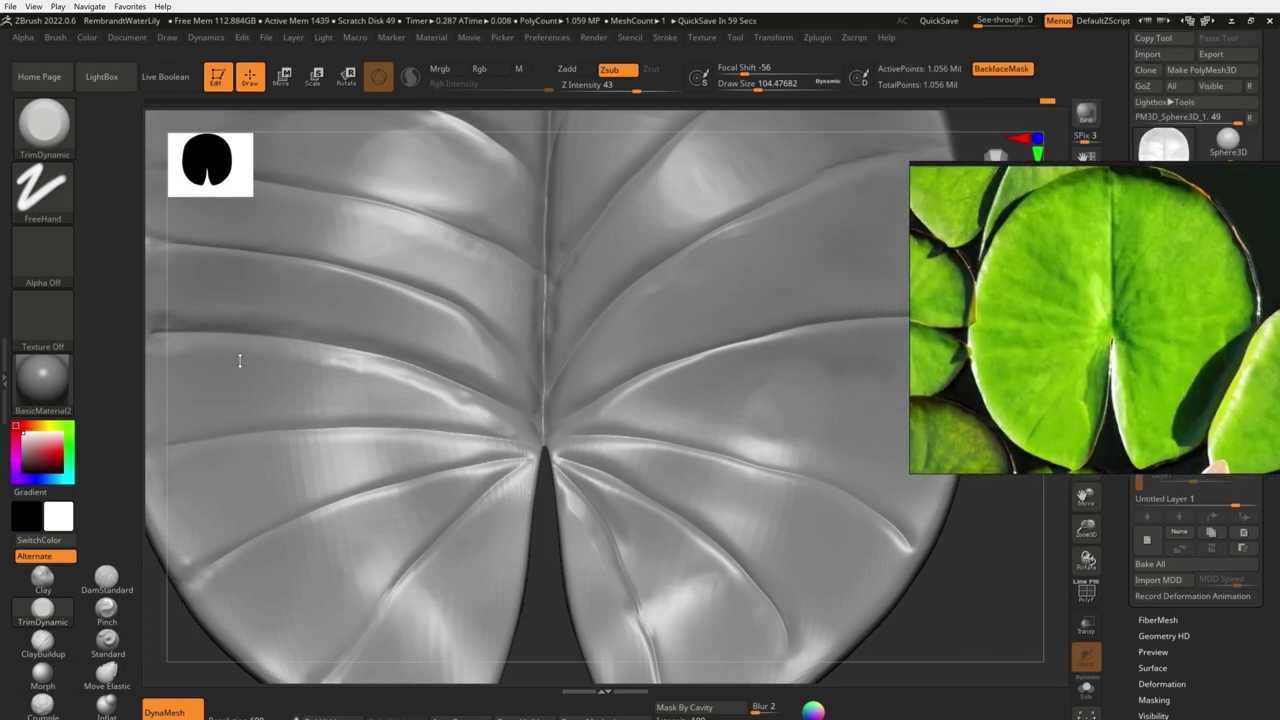
Select the Standard brush, turn the lily pad face-on, and set Draw Size to 112
click(107, 640)
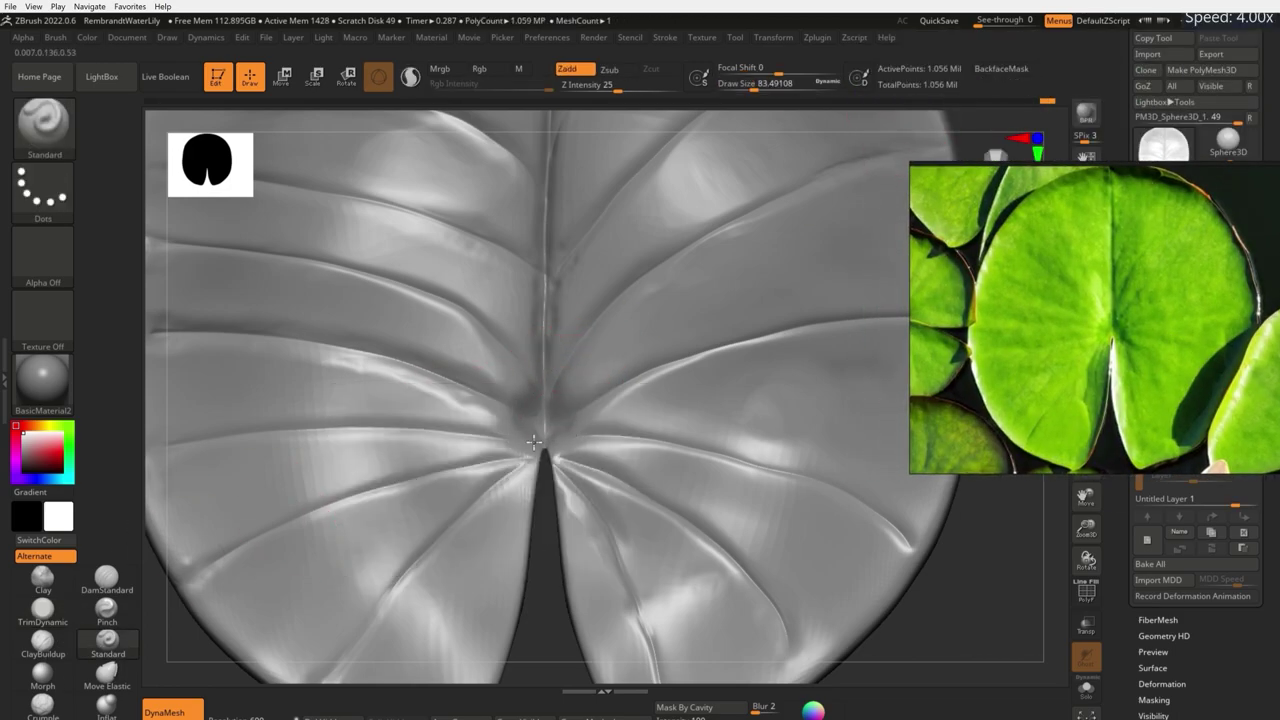
key(f)
ctrl+right_drag(530, 418, 870, 375)
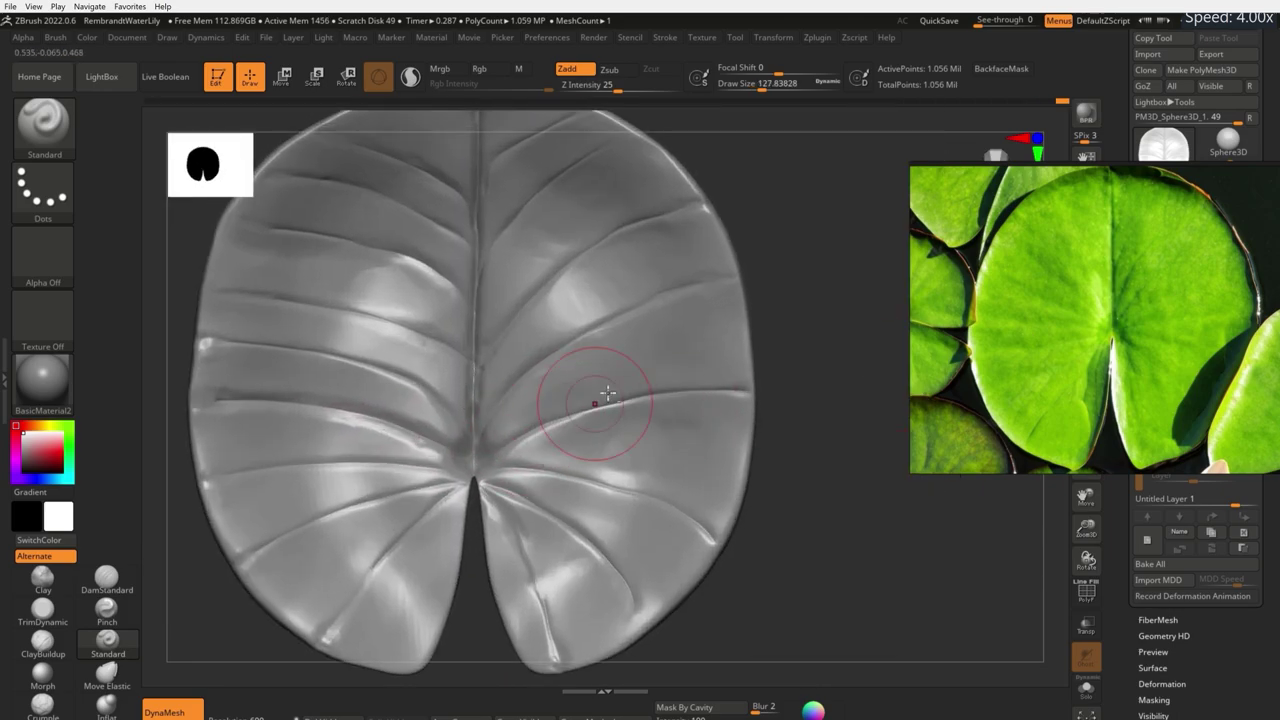
right_drag(565, 292, 594, 357)
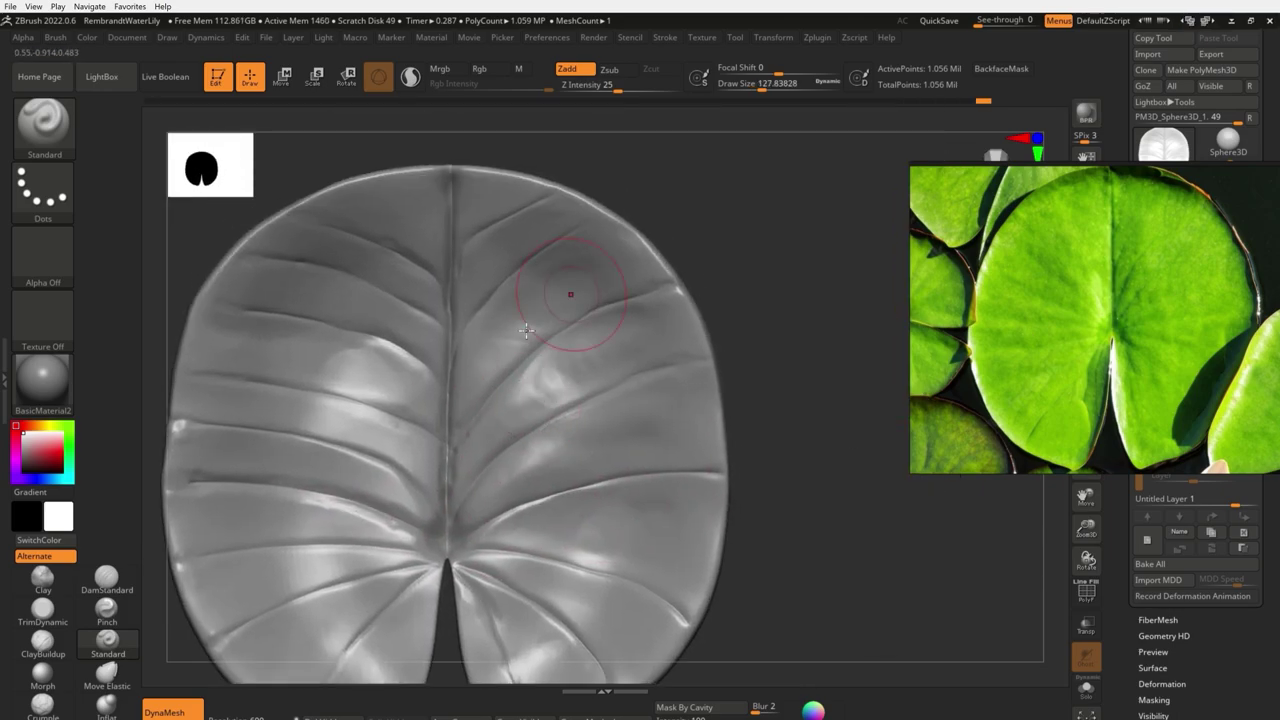
mouse_move(380, 360)
right_down()
mouse_move(322, 362)
mouse_move(345, 320)
right_up()
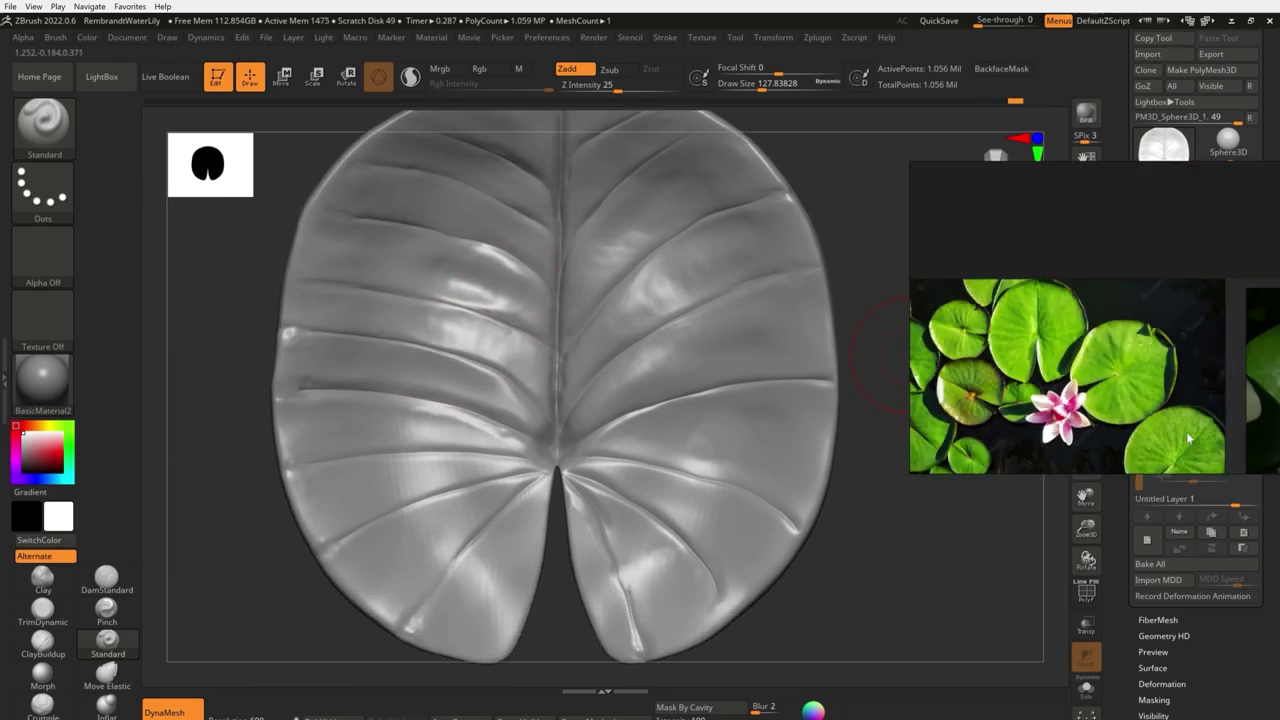
right_drag(547, 285, 486, 286)
right_click(358, 355)
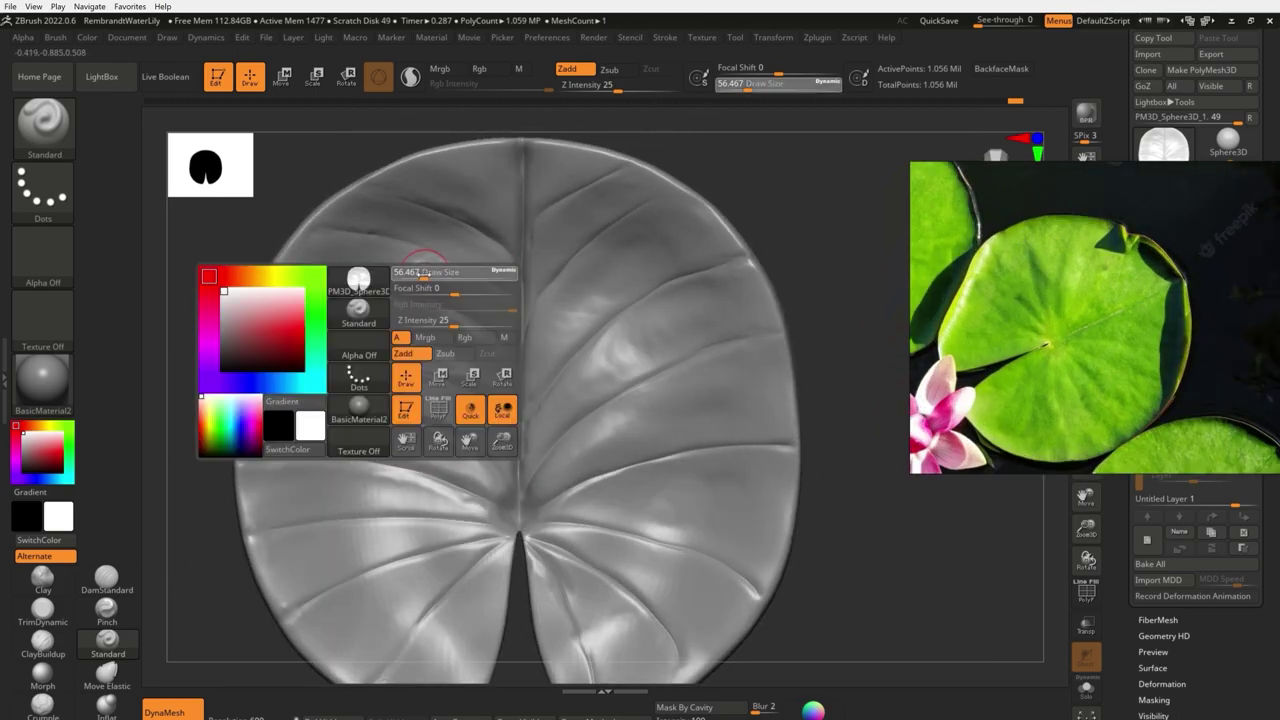
right_drag(290, 340, 590, 430)
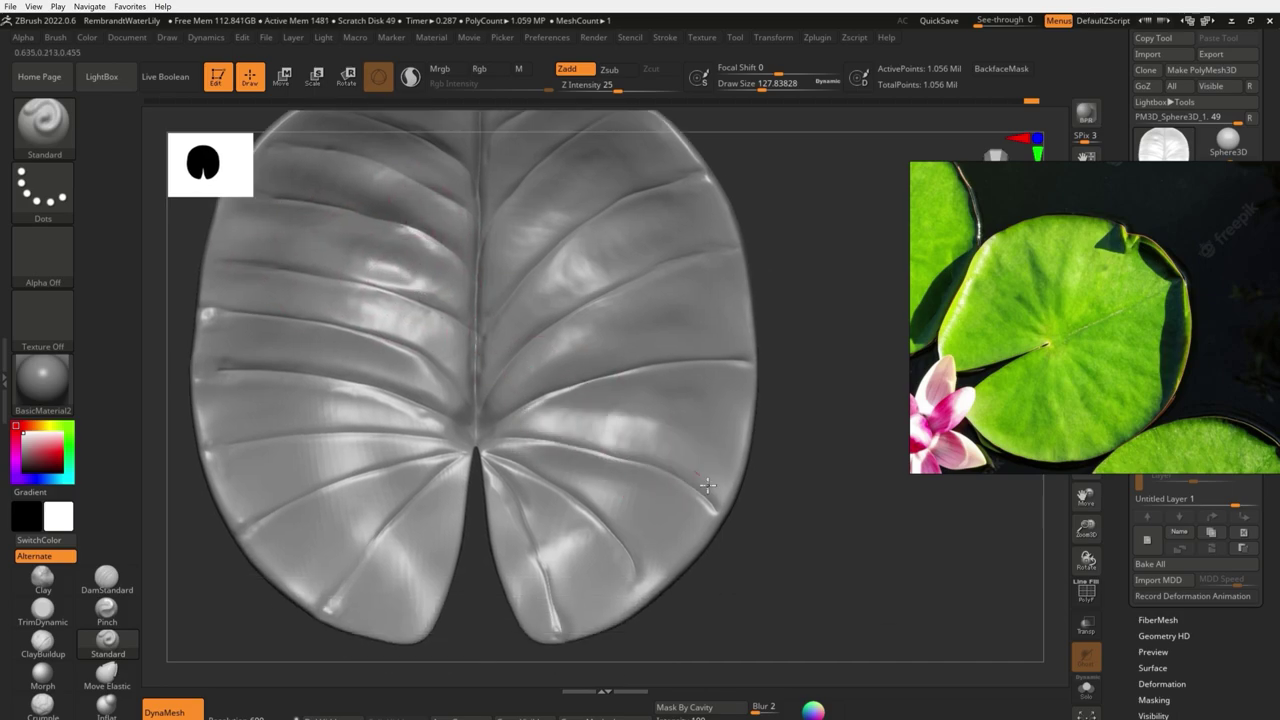
mouse_move(557, 271)
right_down()
mouse_move(624, 178)
mouse_move(423, 317)
right_up()
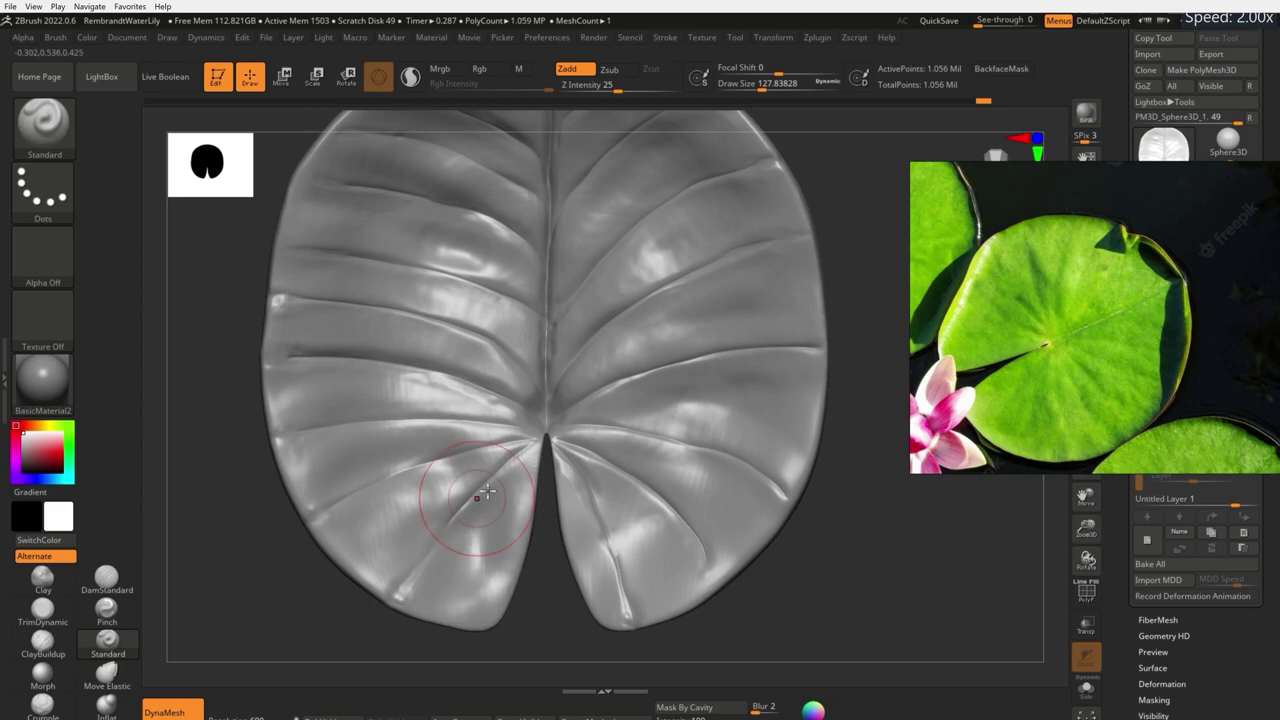
right_drag(470, 540, 573, 600)
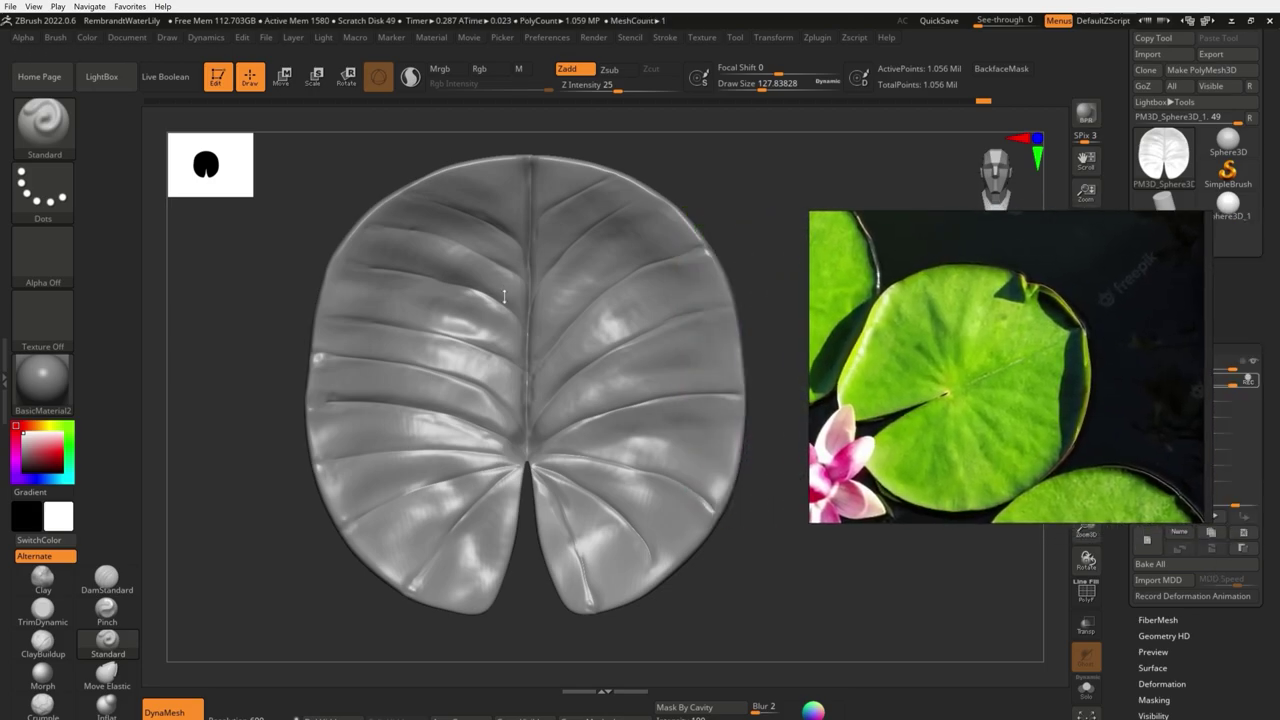
right_click(624, 197)
drag(680, 210, 655, 210)
Build up the left and right rims, the top edge and the notch edges with additive strokes
drag(478, 168, 463, 595)
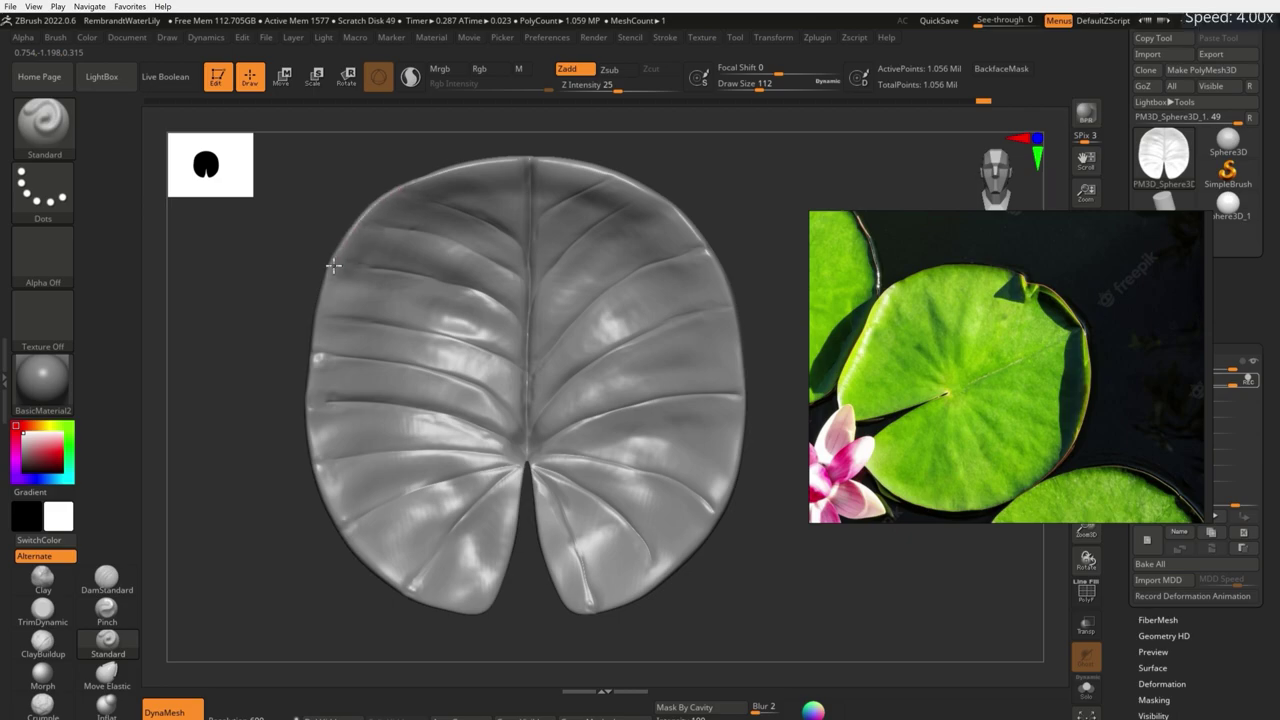
drag(488, 571, 511, 534)
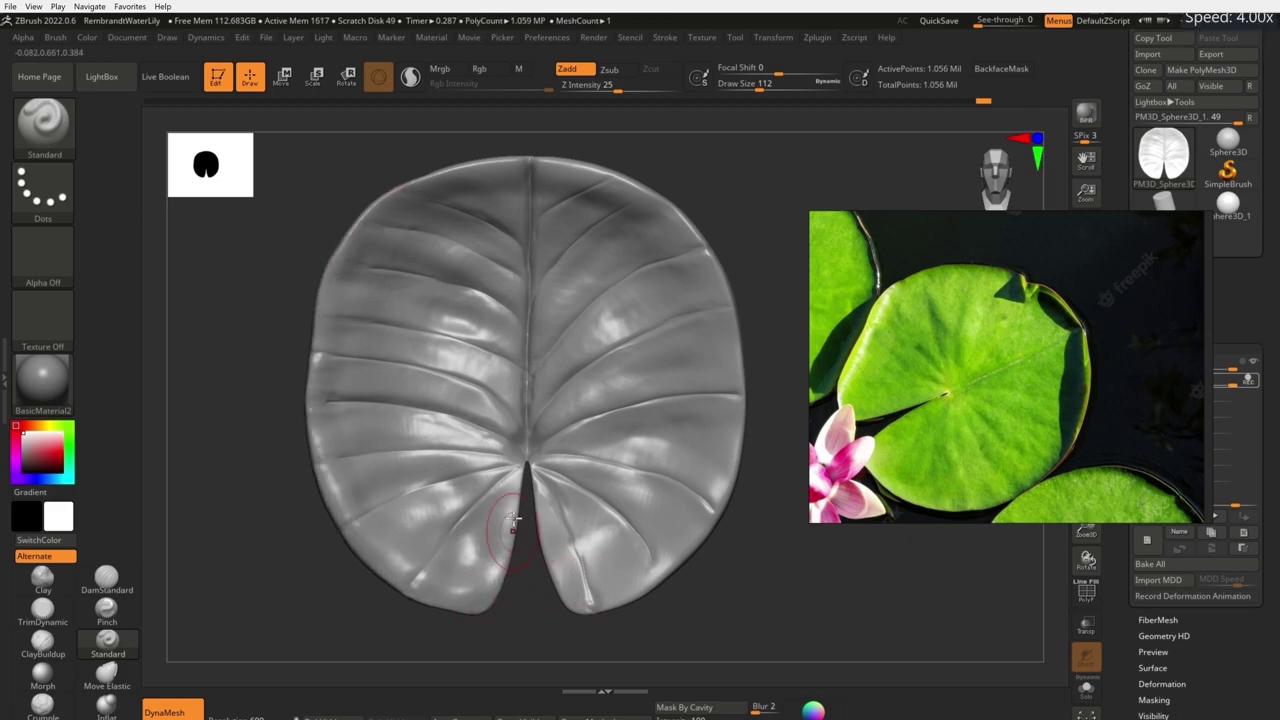
drag(688, 238, 589, 590)
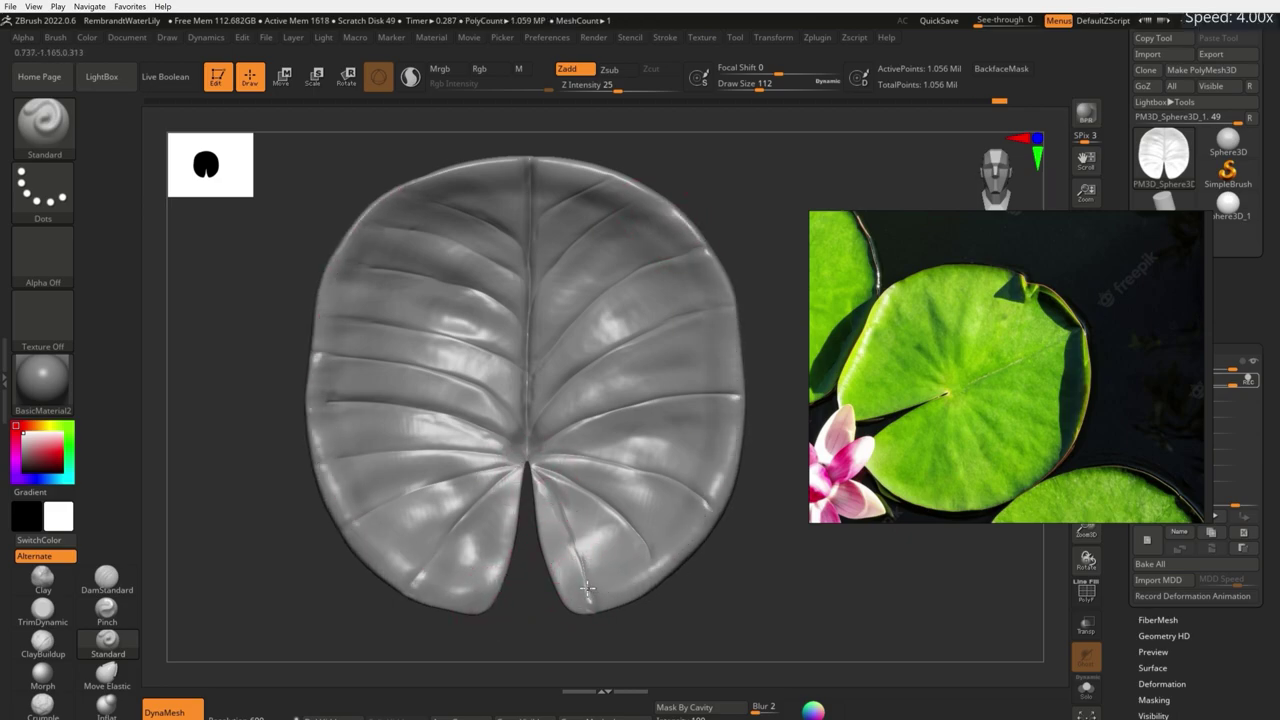
drag(437, 194, 389, 519)
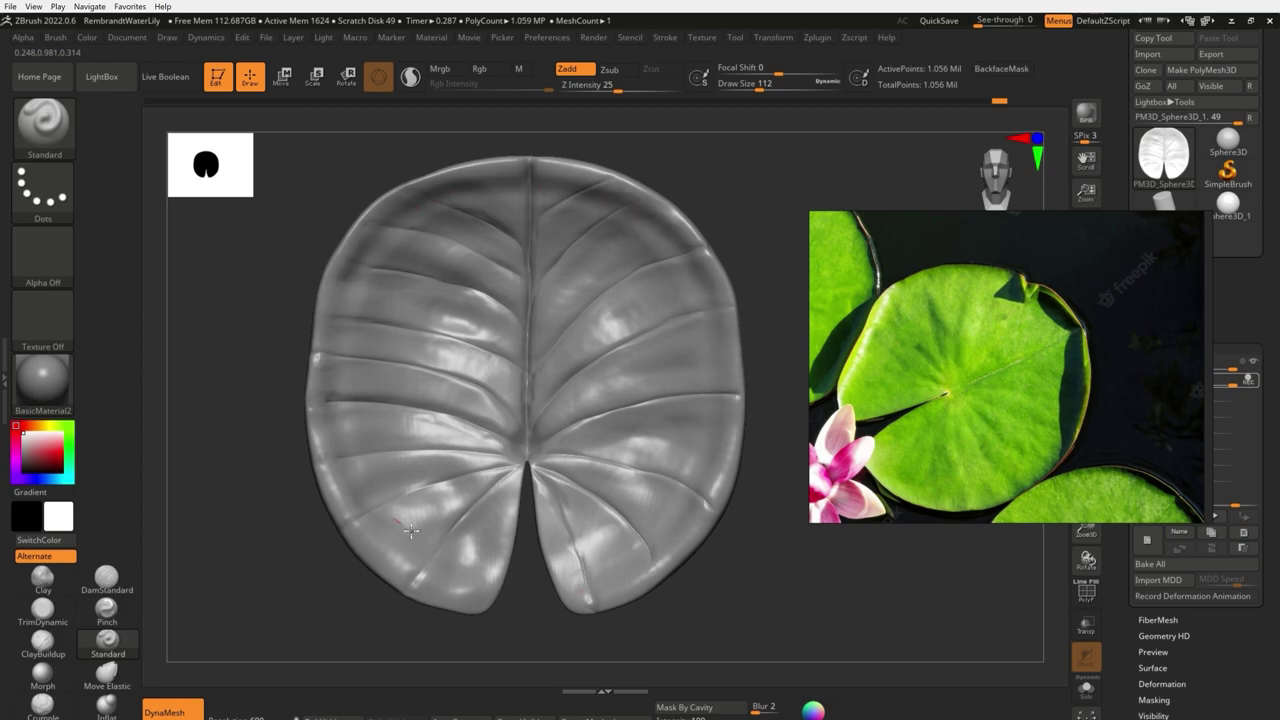
right_drag(414, 251, 403, 266)
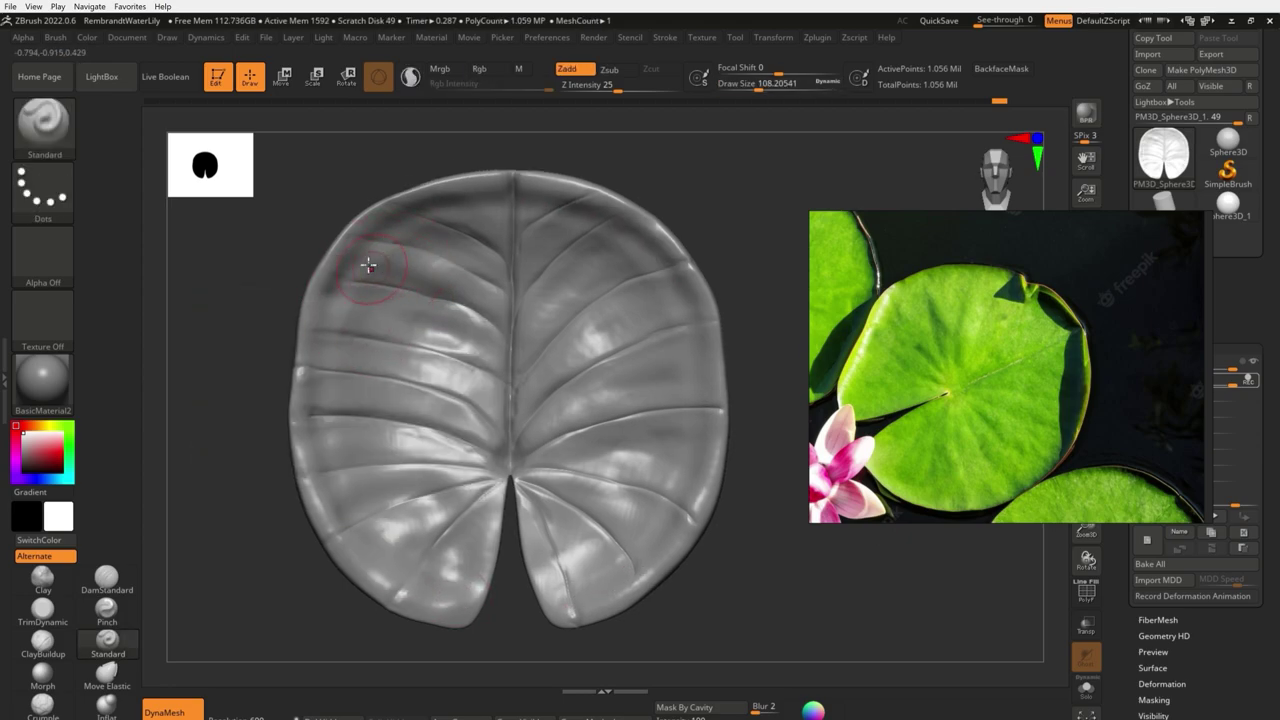
click(42, 608)
Trim down the raised surface along the central midrib with Zsub, then shrink the brush
key(space)
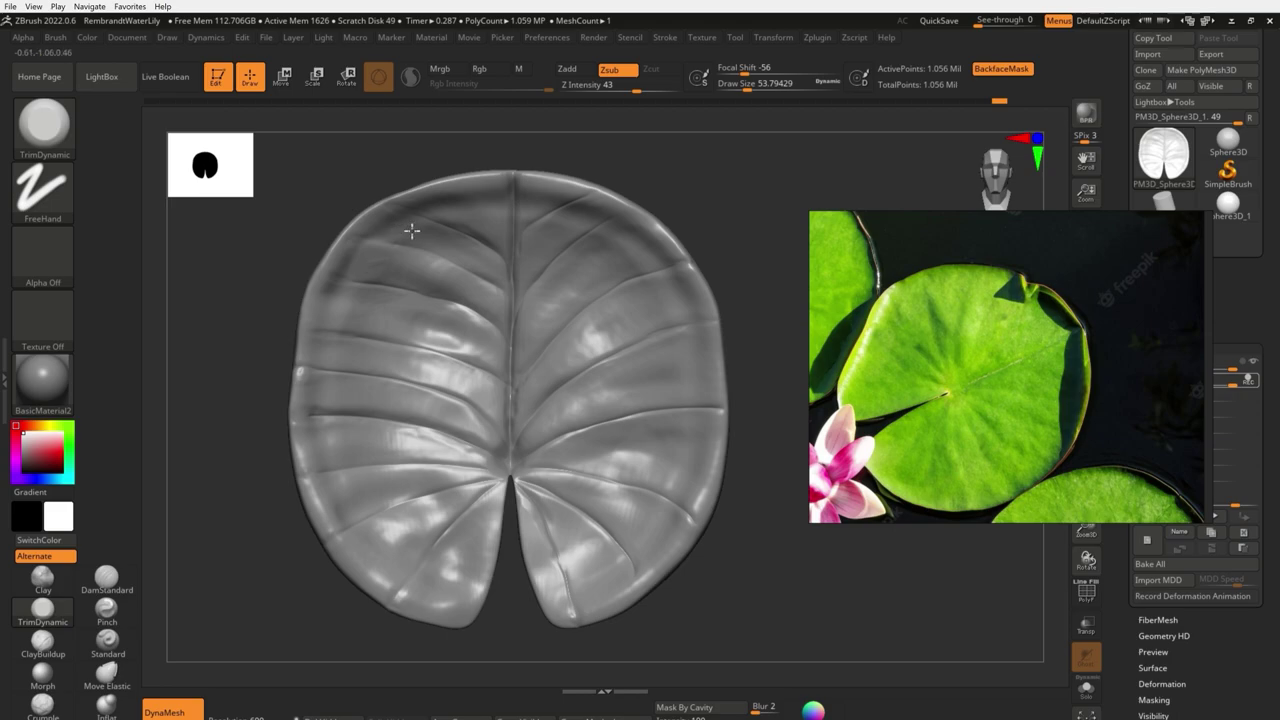
drag(505, 238, 529, 212)
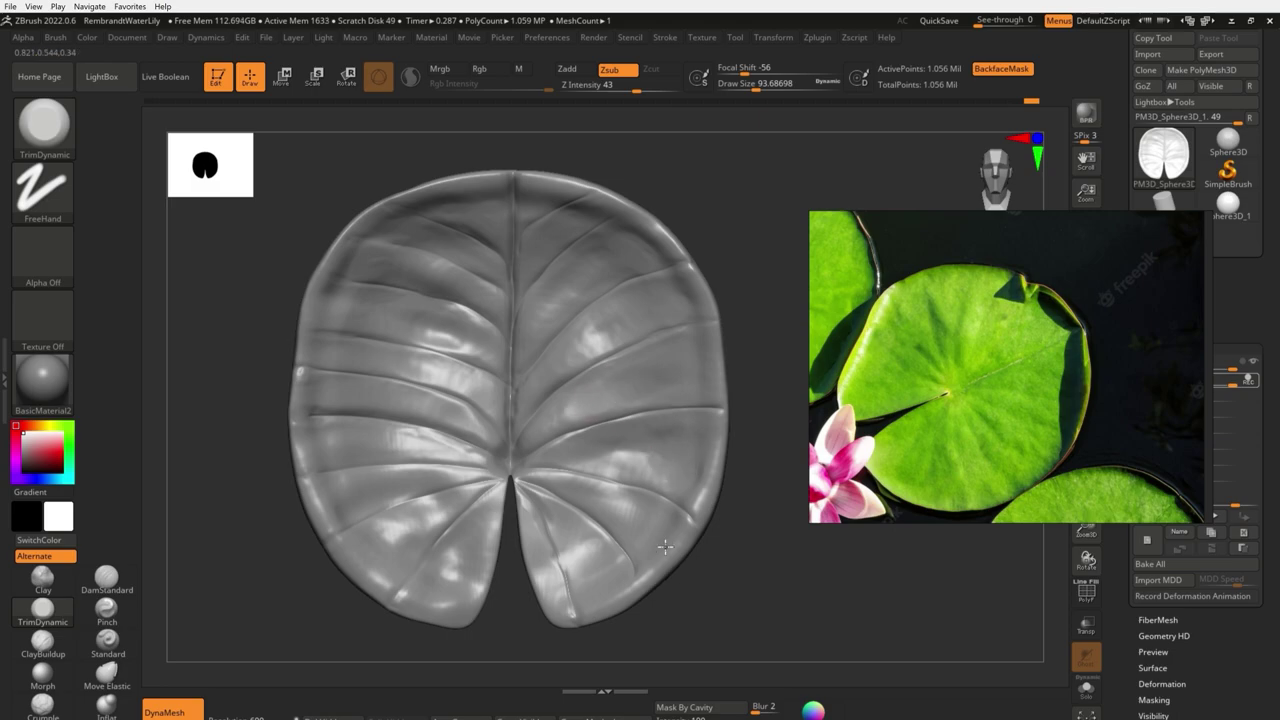
scroll(334, 381, up, 3)
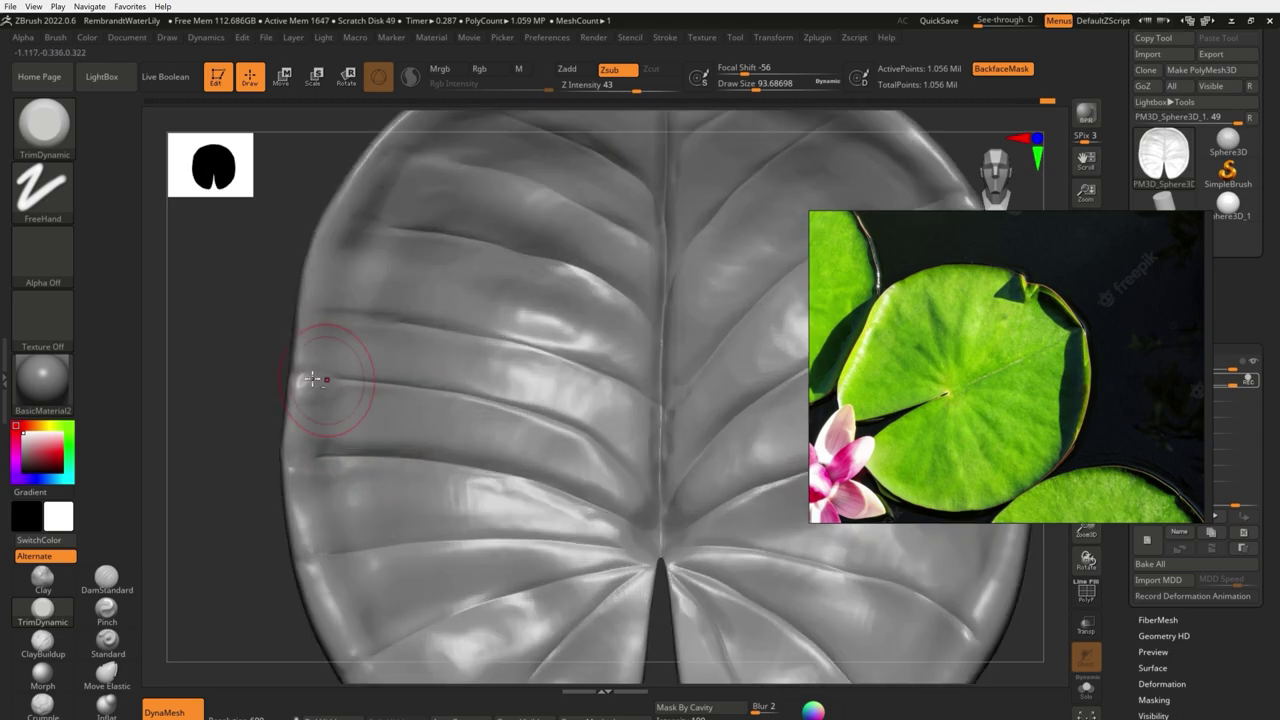
scroll(368, 288, down, 3)
scroll(429, 214, up, 3)
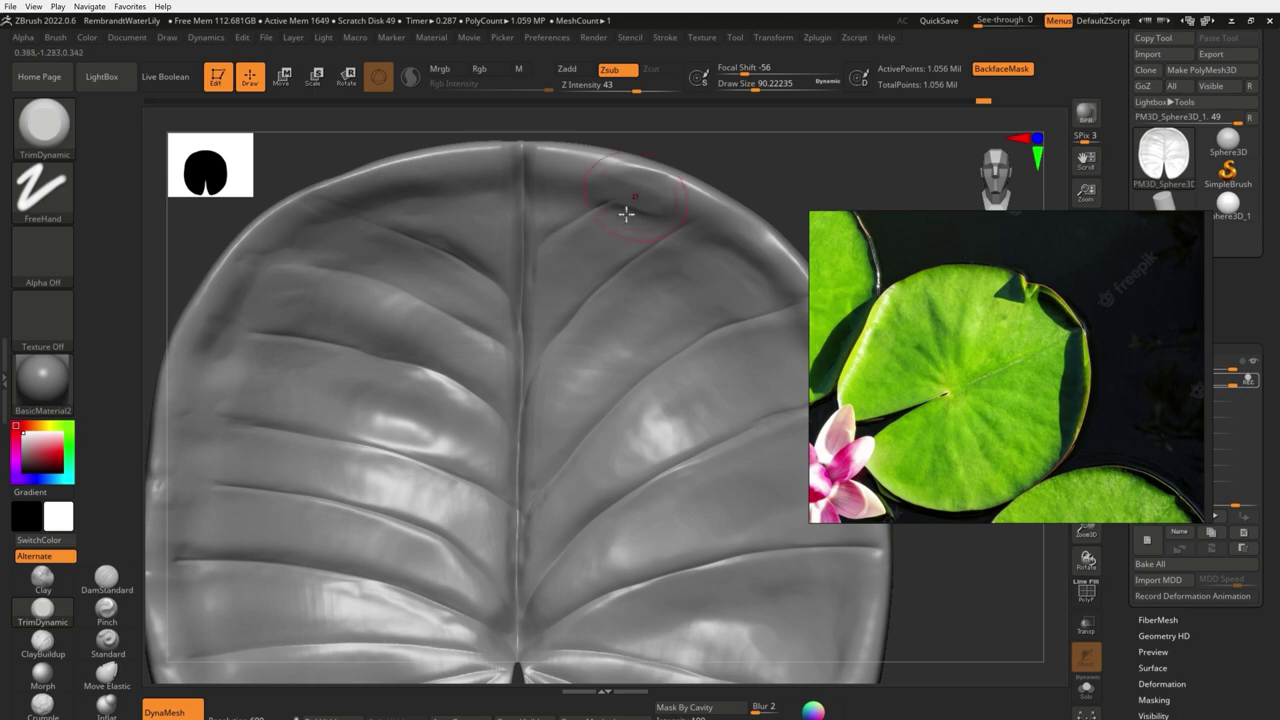
key(bracketleft)
key(bracketleft)
Zoom and pan around the notch and lower lobes, then reframe the whole leaf
scroll(620, 250, down, 3)
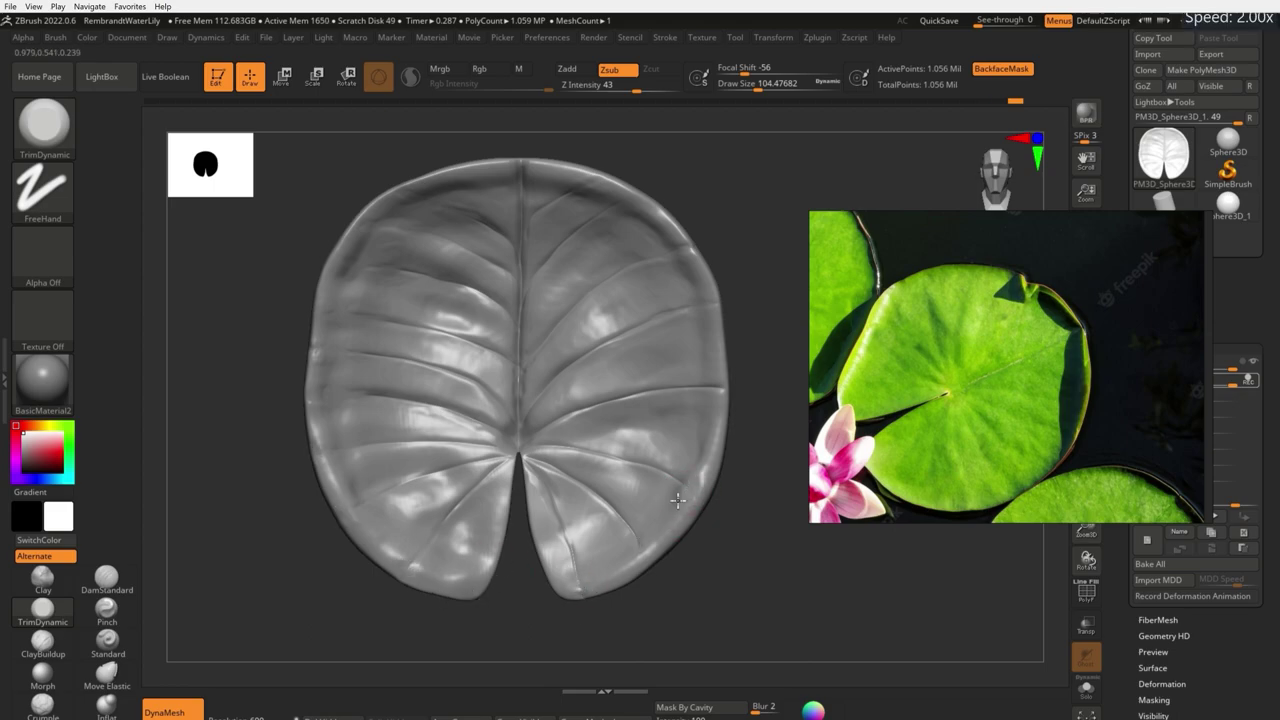
scroll(677, 500, up, 2)
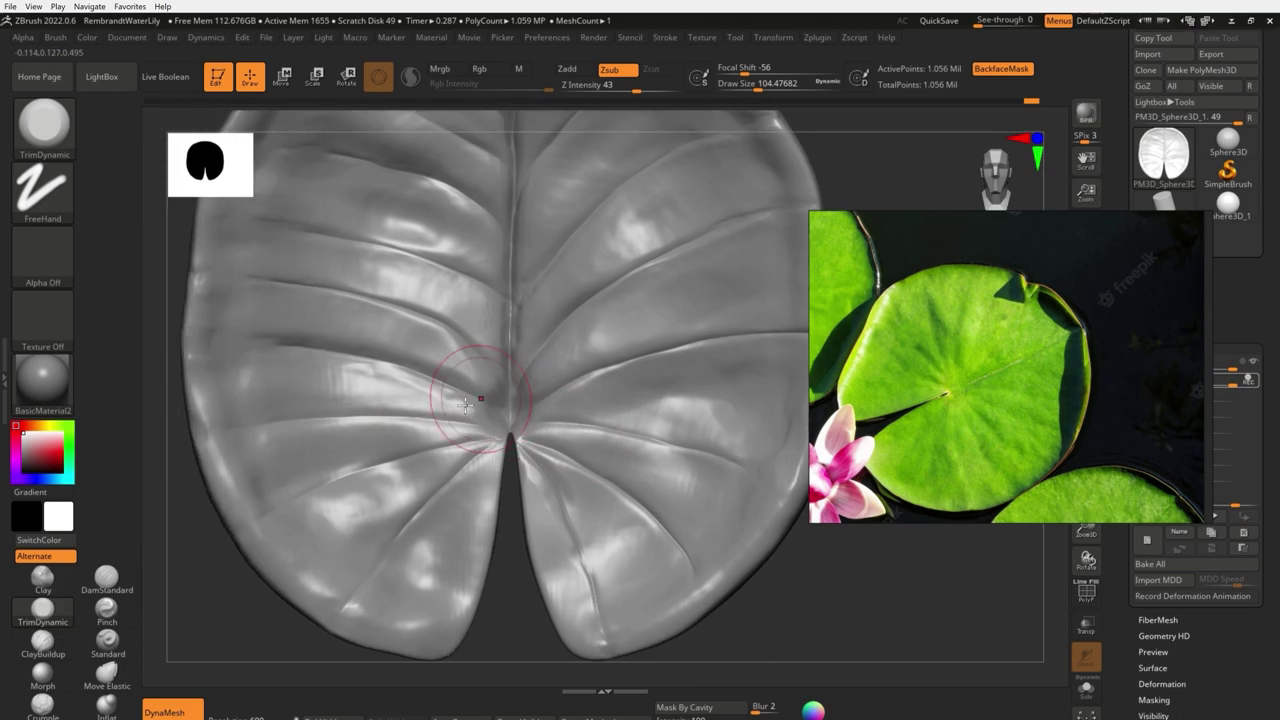
alt+drag(760, 480, 955, 435)
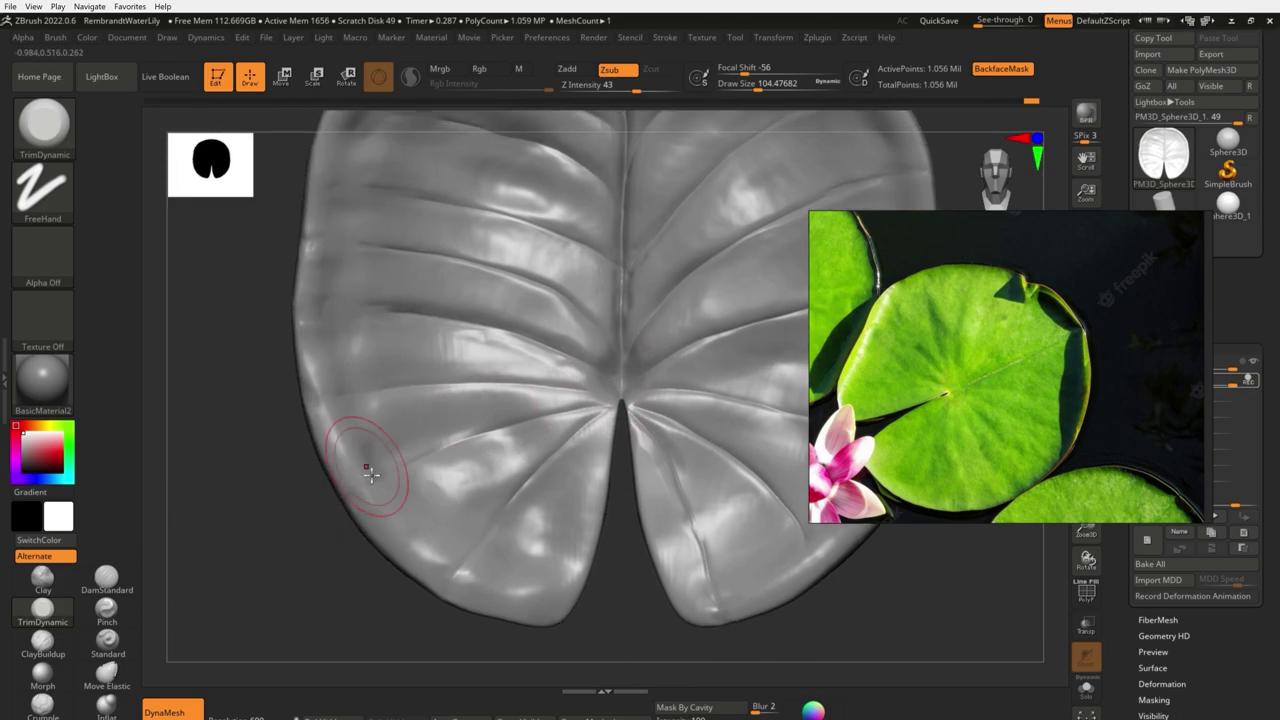
scroll(370, 474, down, 2)
scroll(528, 343, up, 3)
scroll(592, 434, down, 1)
scroll(592, 434, down, 3)
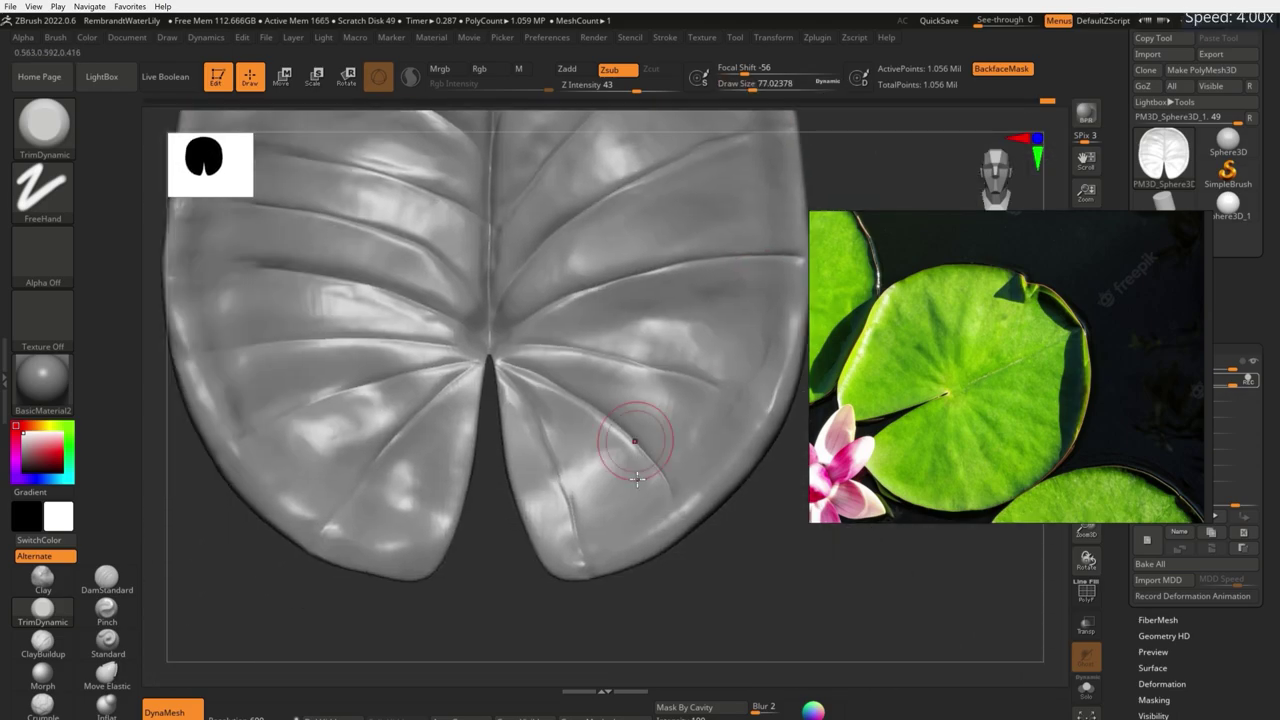
key(f)
scroll(1042, 489, up, 5)
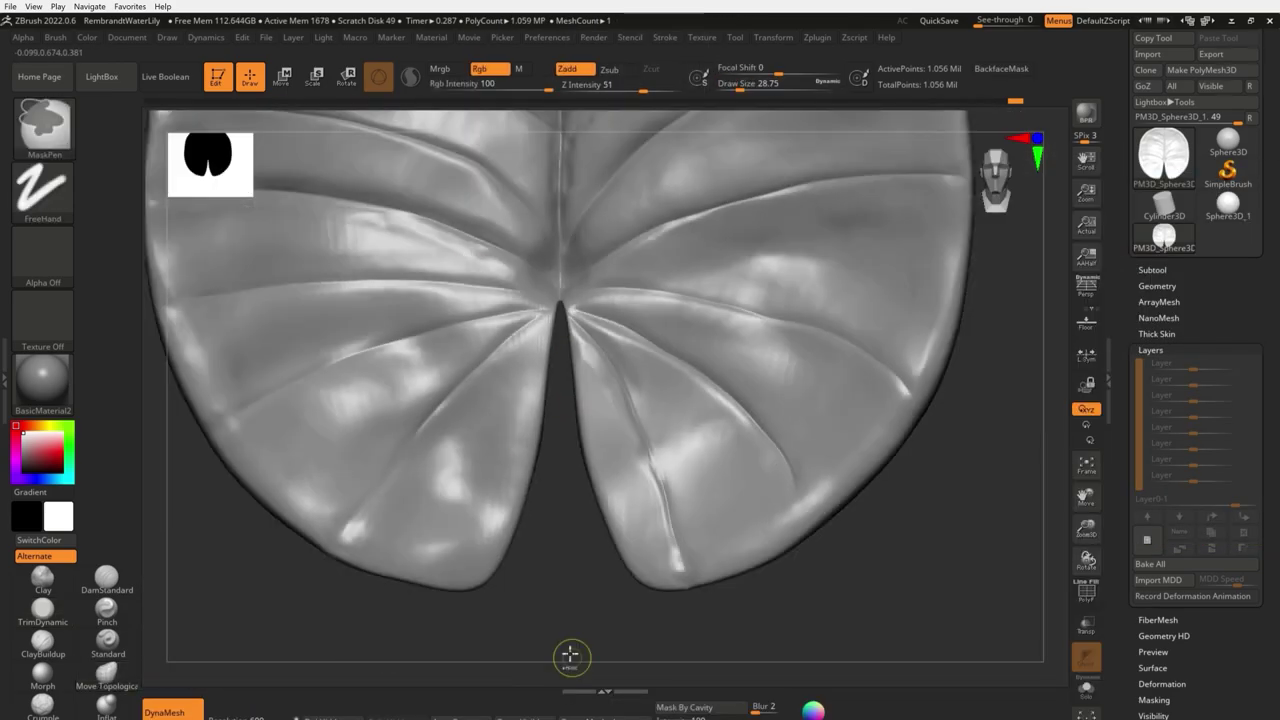
Reshape the right lobe beside the notch with a larger brush, then undo the change
drag(564, 626, 270, 210)
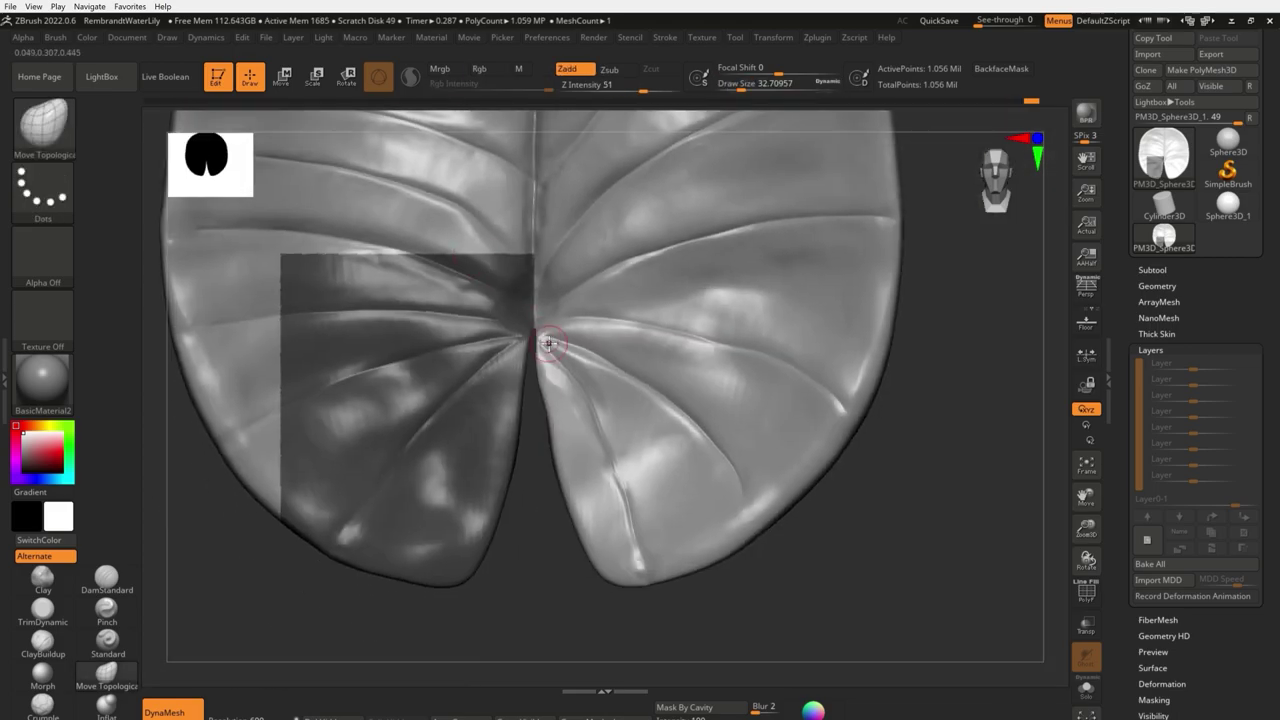
key(bracketright)
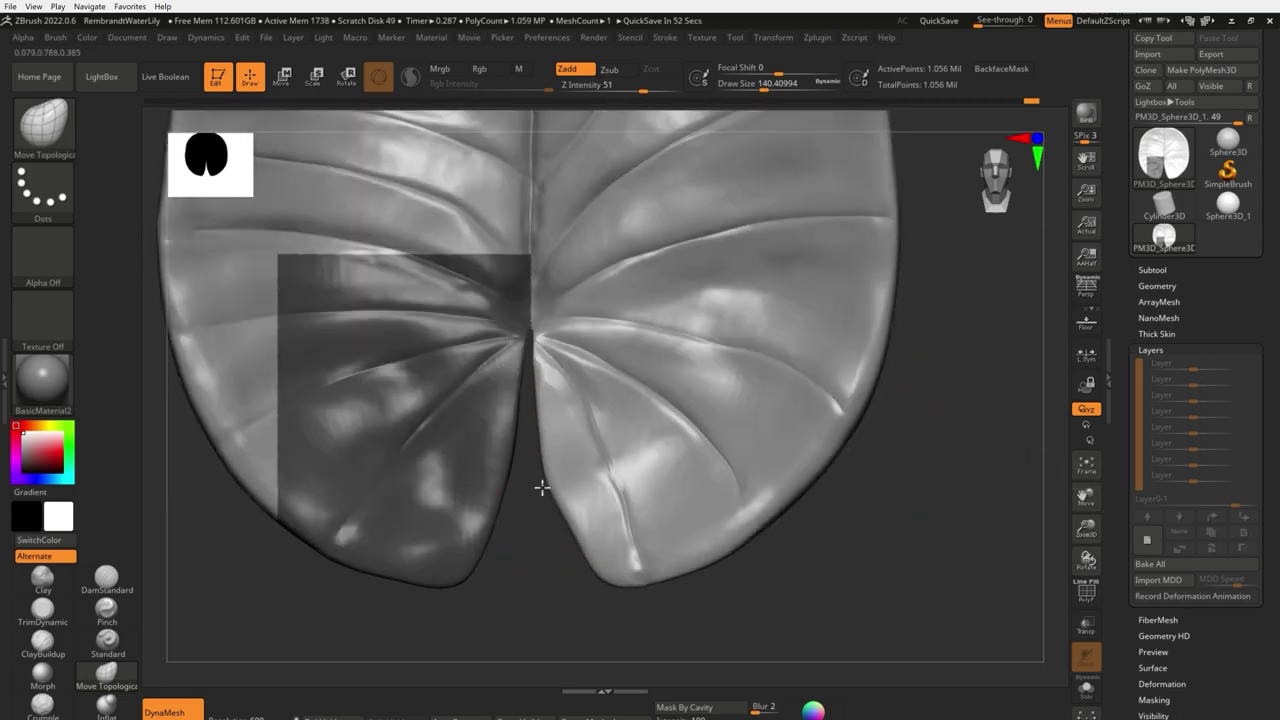
key(space)
drag(585, 512, 598, 512)
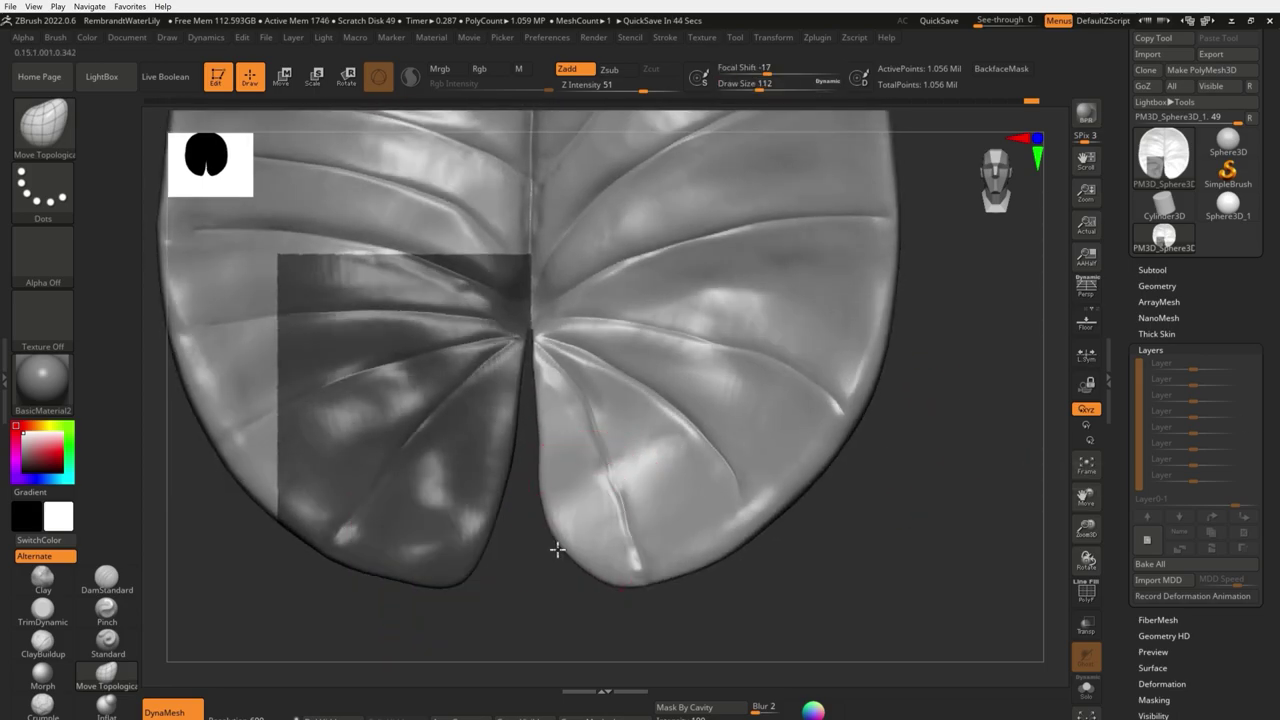
mouse_move(557, 563)
mouse_down()
mouse_move(557, 528)
mouse_move(536, 504)
mouse_up()
alt+drag(522, 408, 546, 408)
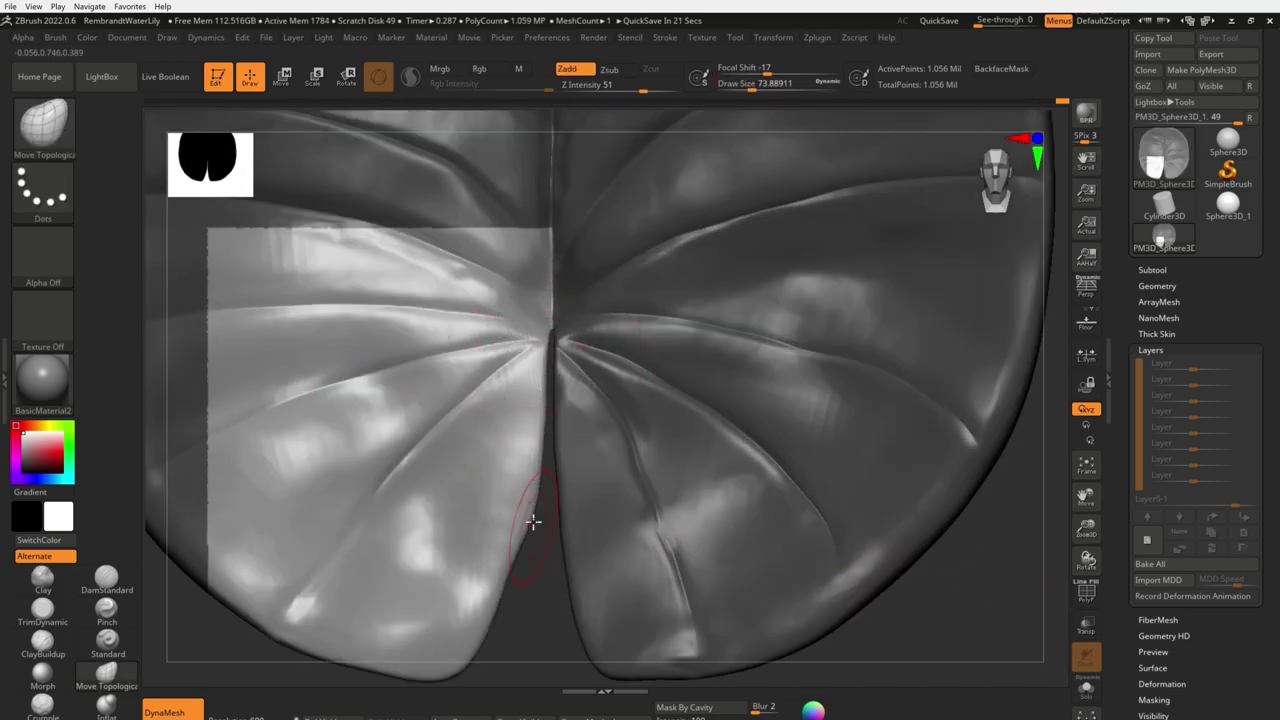
alt+drag(533, 527, 526, 500)
key(ctrl+z)
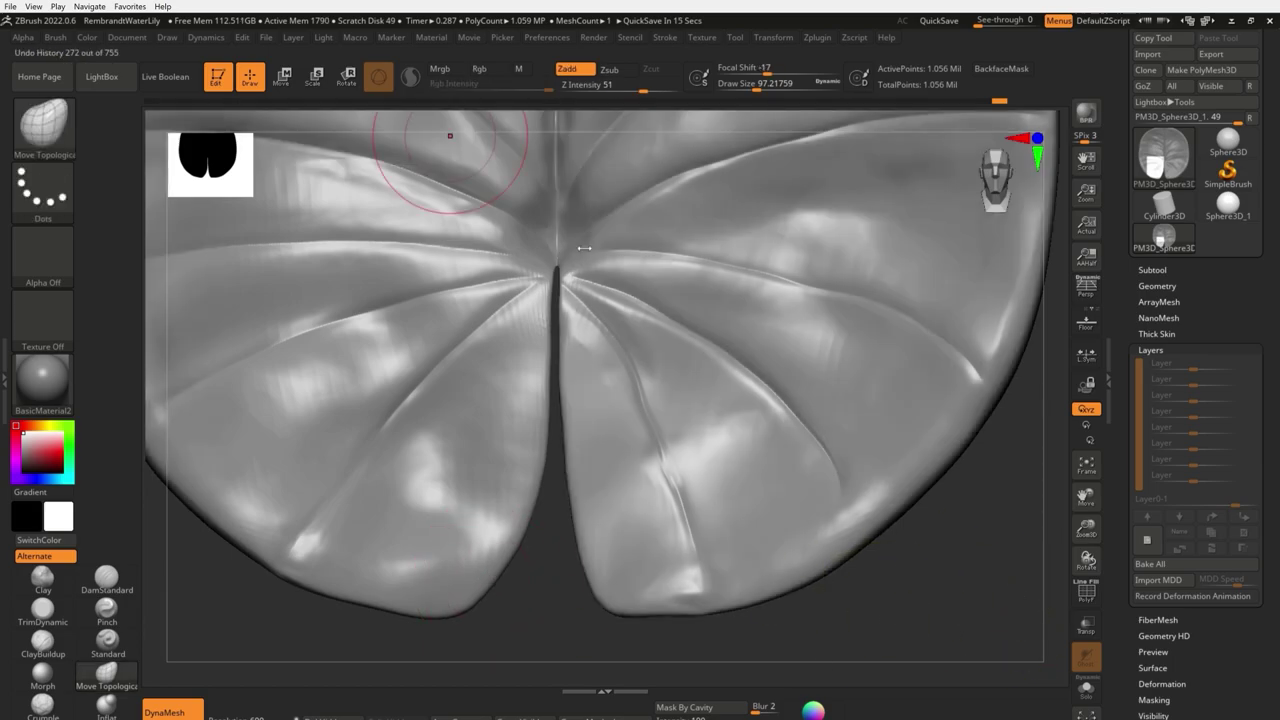
key(Escape)
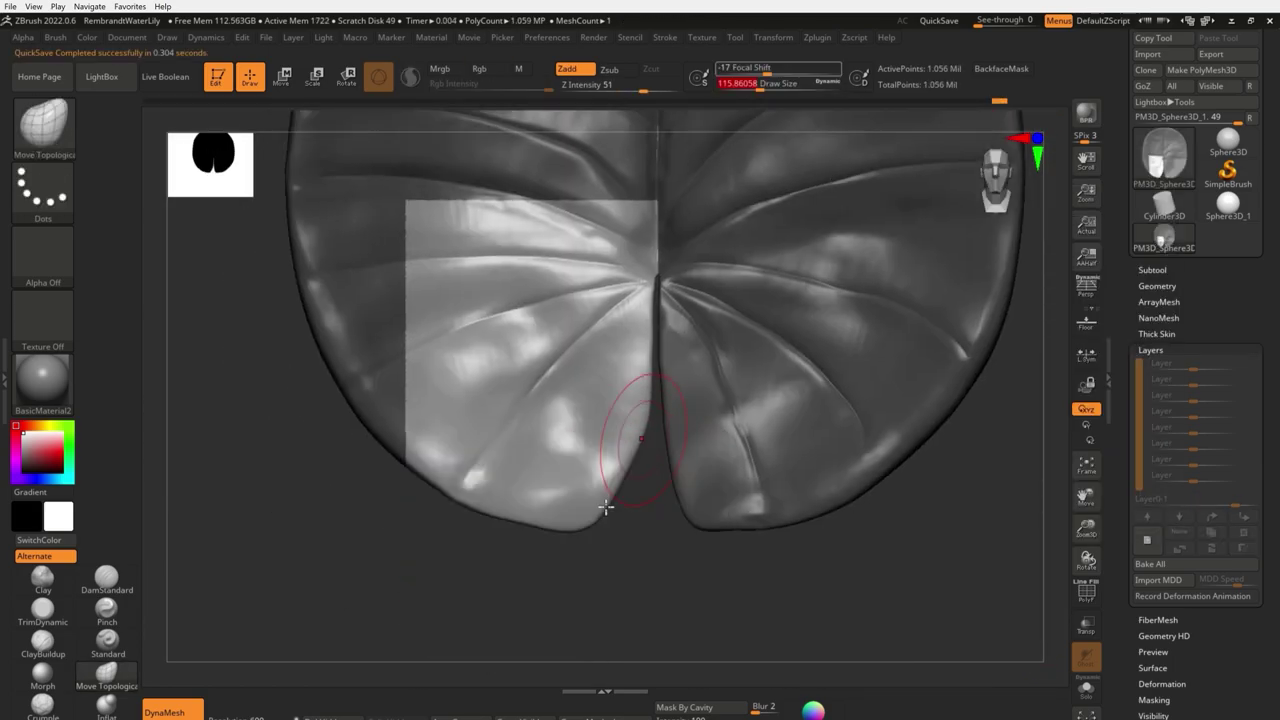
Reframe and rotate the leaf, then call up the popup palette over it
mouse_move(596, 524)
right_down()
mouse_move(523, 551)
mouse_move(508, 508)
mouse_move(583, 446)
mouse_move(551, 480)
right_up()
mouse_move(611, 433)
right_down()
mouse_move(614, 471)
mouse_move(717, 450)
mouse_move(709, 443)
mouse_move(771, 471)
right_up()
right_click(768, 456)
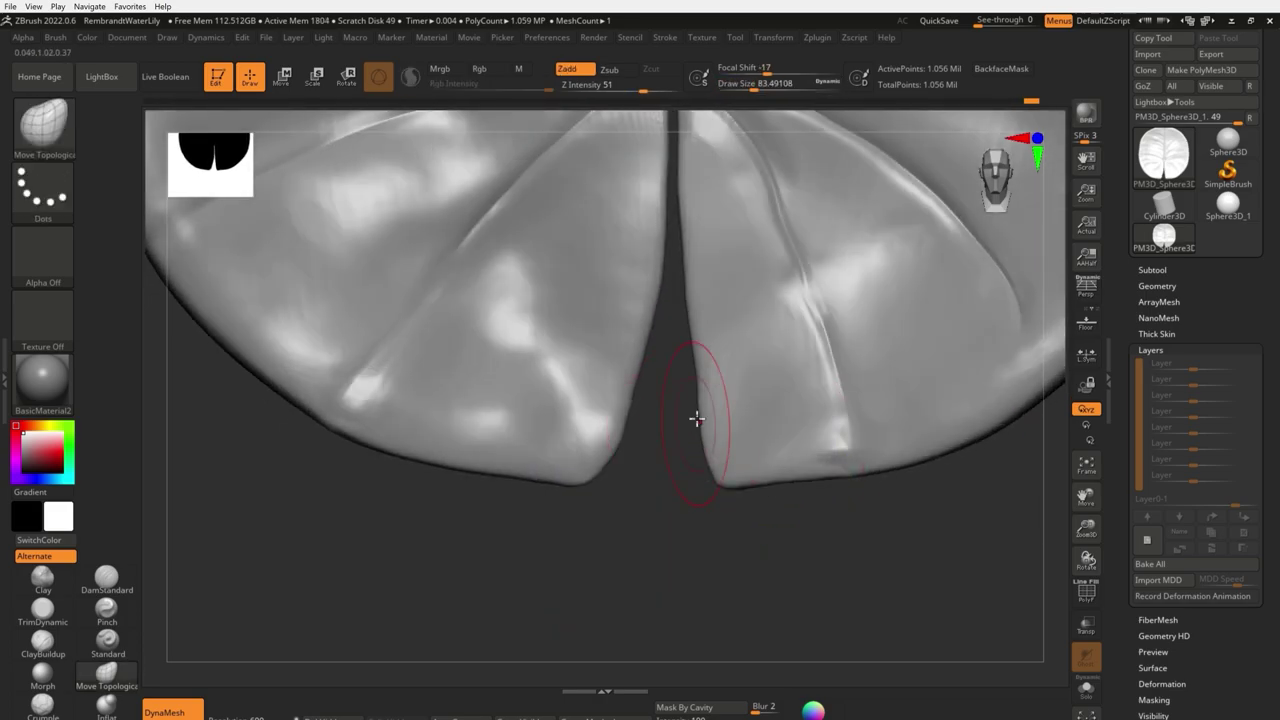
key(f)
right_click(530, 465)
ctrl+right_drag(530, 465, 397, 510)
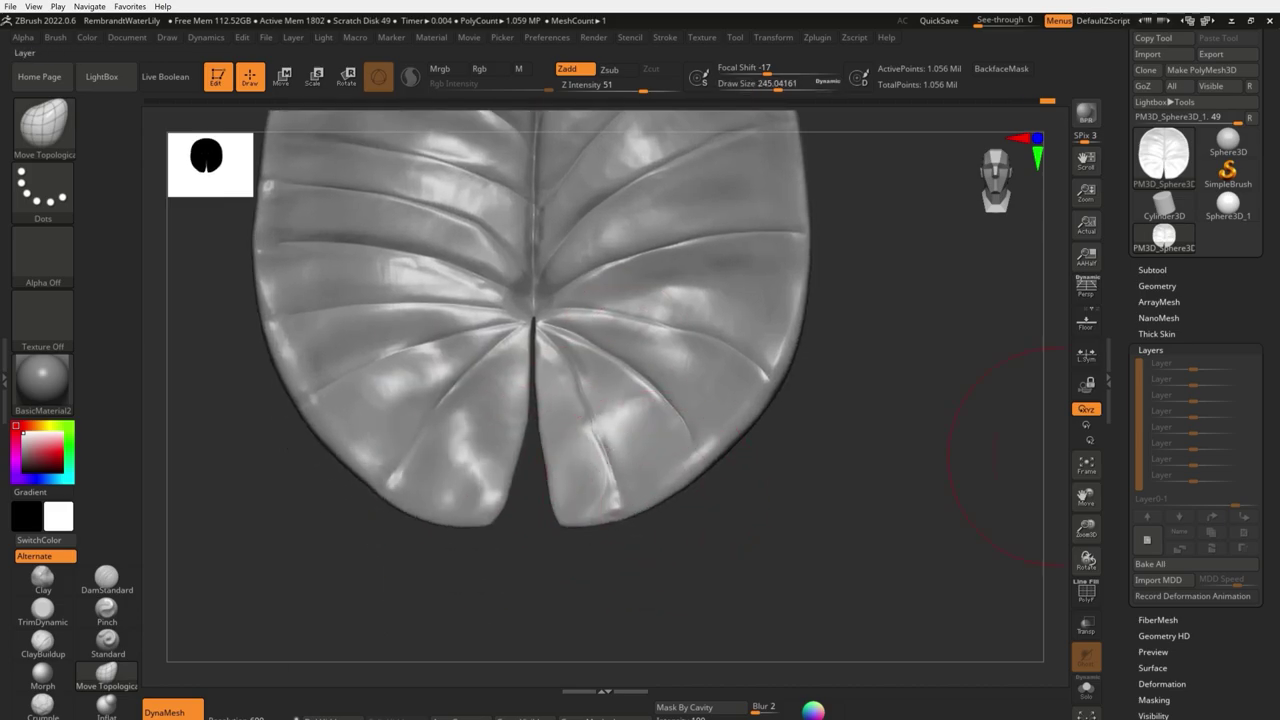
mouse_move(560, 470)
right_down()
mouse_move(608, 394)
mouse_move(567, 419)
mouse_move(586, 443)
right_up()
right_click(567, 419)
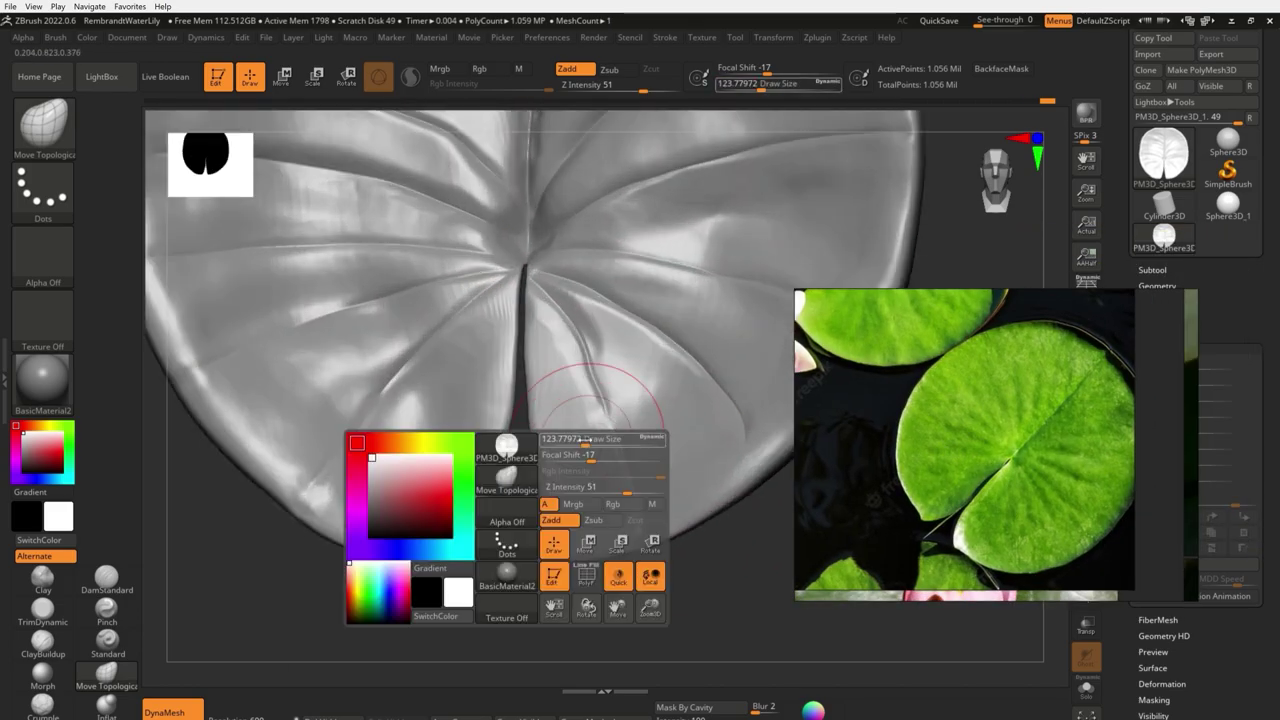
Sculpt and smooth the surface beside the notch with a larger Standard brush at Focal Shift -41
click(107, 640)
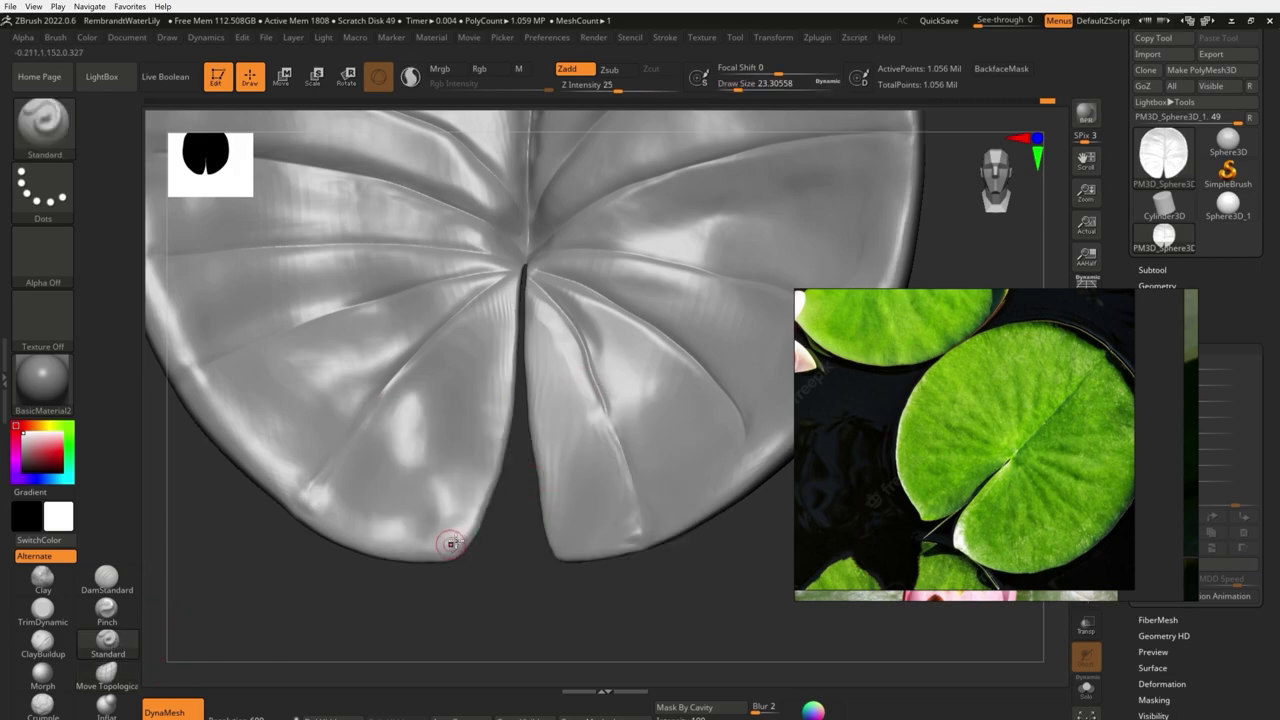
right_click(478, 492)
key(Return)
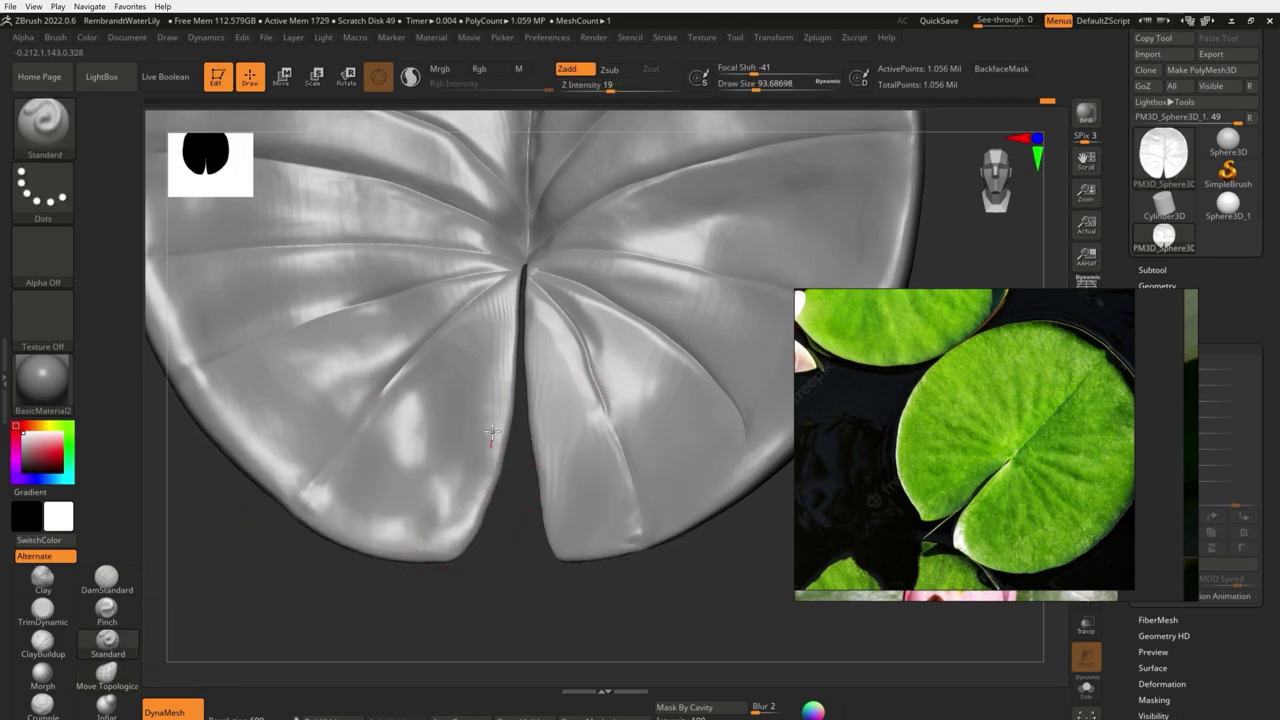
drag(522, 335, 592, 473)
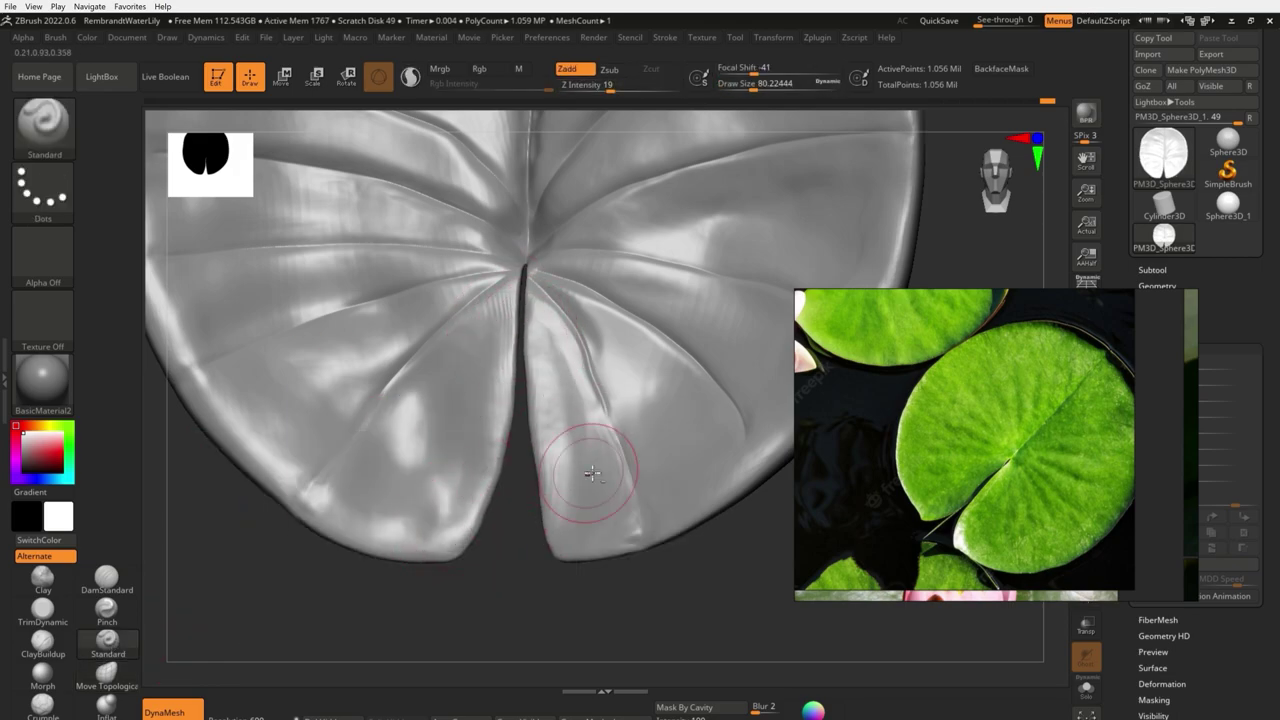
drag(480, 362, 731, 543)
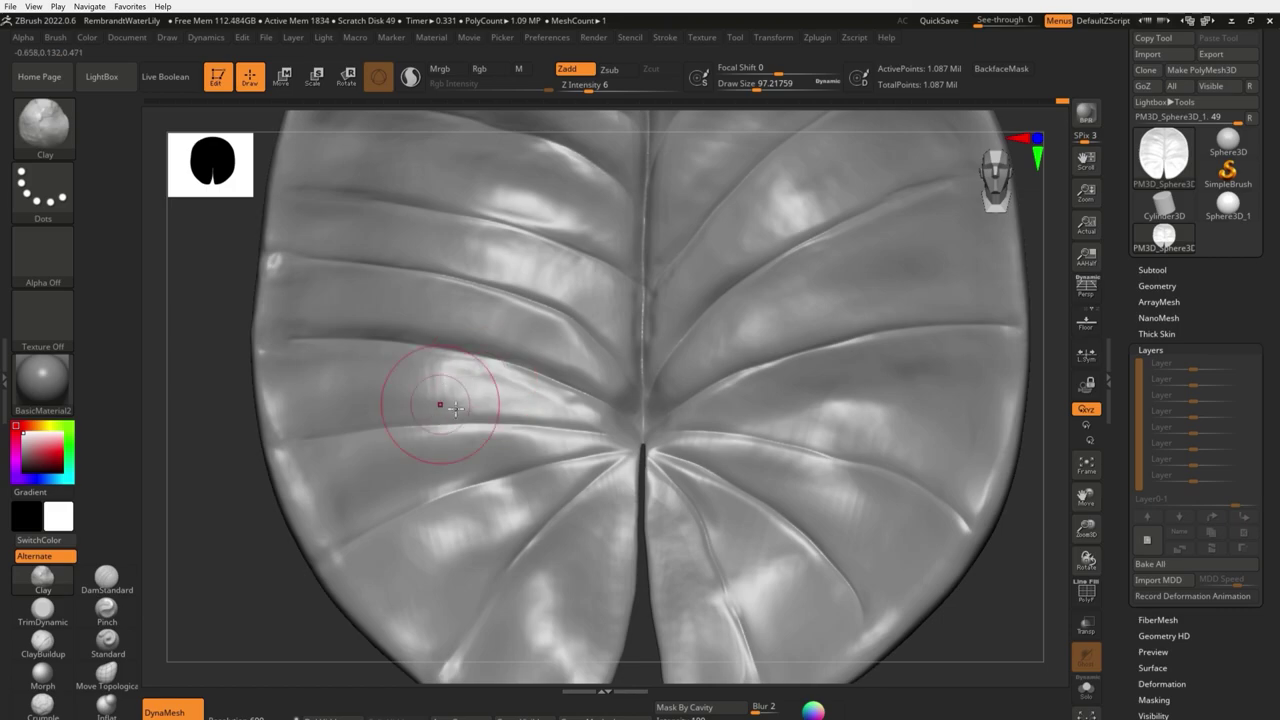
right_drag(438, 402, 500, 449)
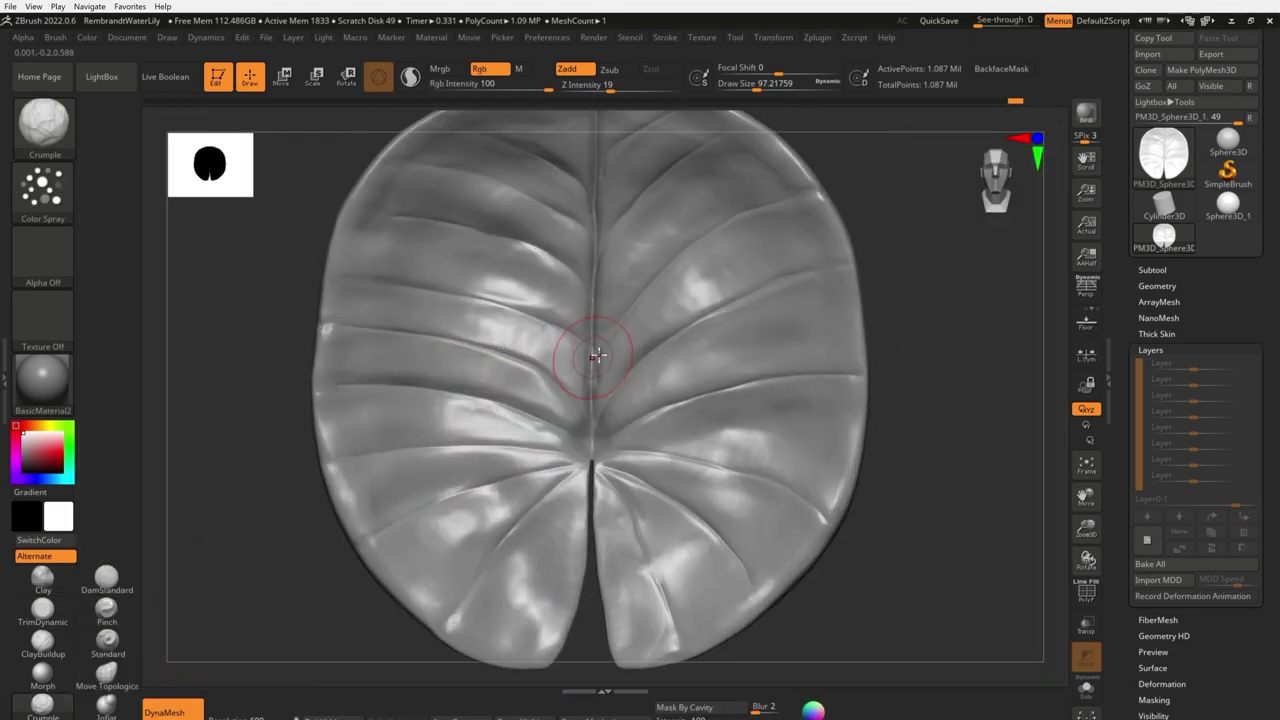
Set the brush stroke to Spray and turn off Rgb
click(42, 185)
click(124, 202)
click(488, 69)
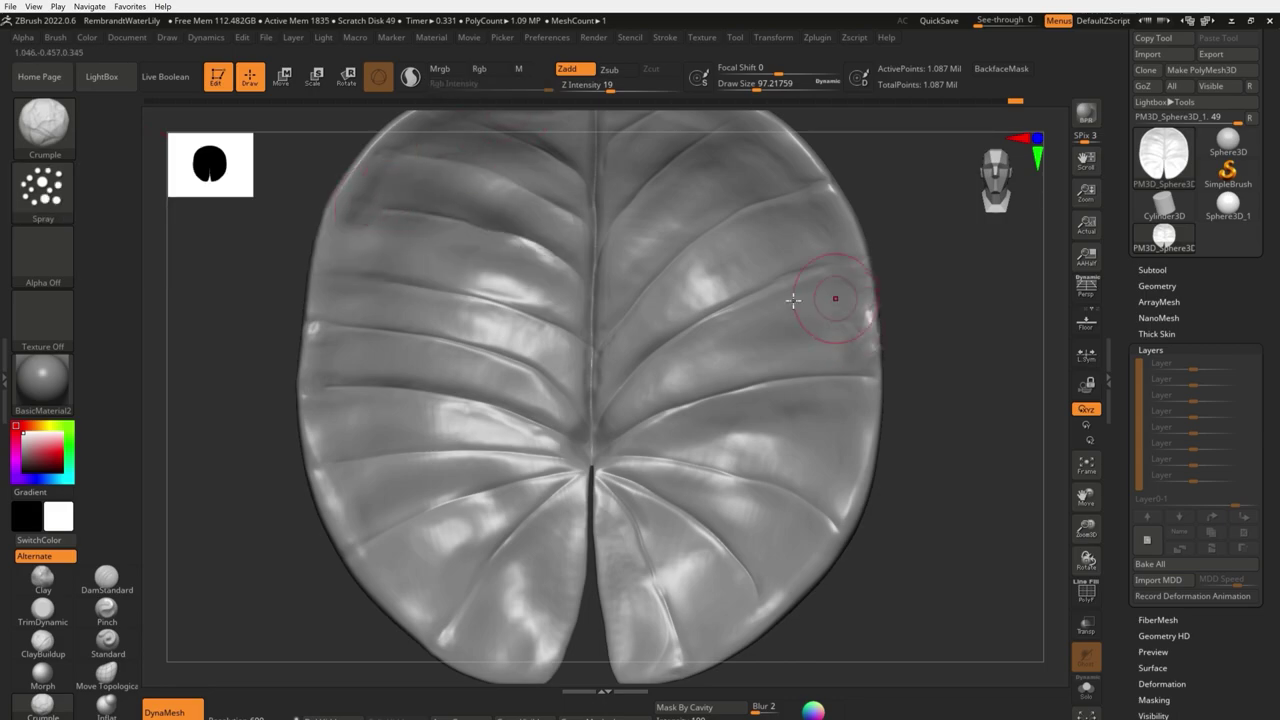
key(space)
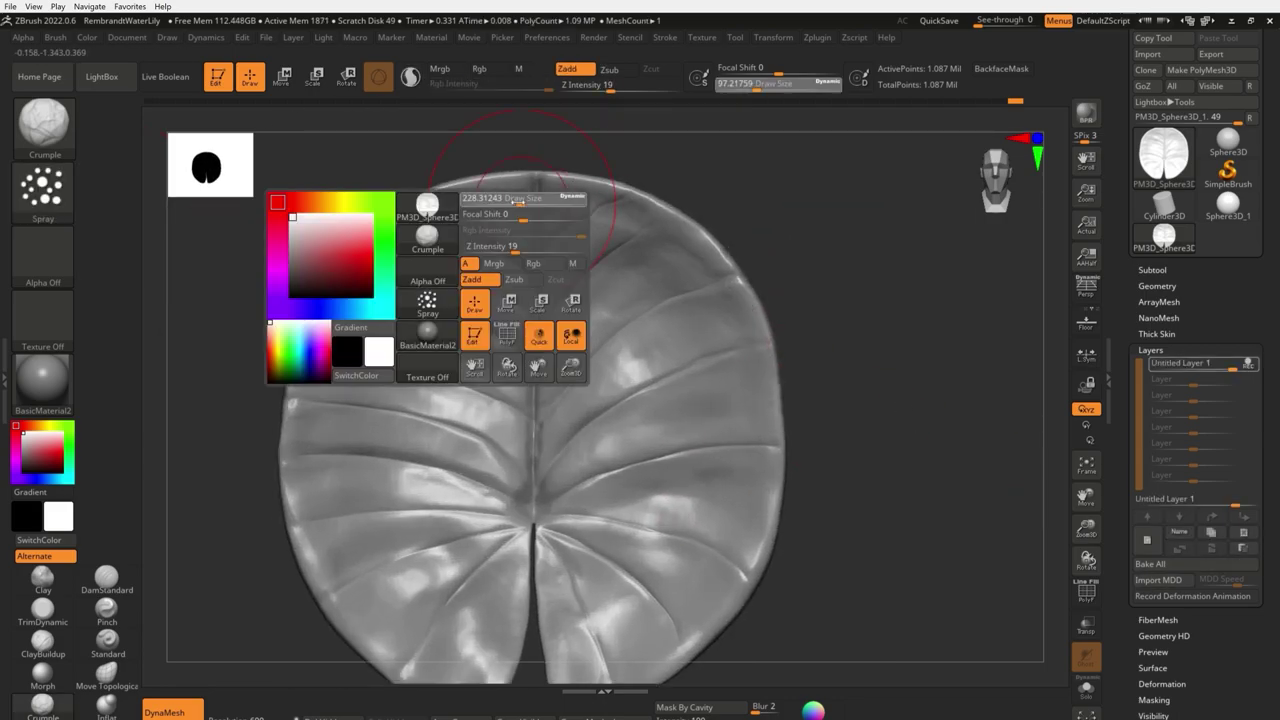
Spray Crumple detail onto the first layer and lower that layer's strength
key(space)
key(shift)
mouse_move(353, 254)
mouse_down()
mouse_move(730, 281)
mouse_move(523, 452)
mouse_up()
key(space)
drag(494, 509, 603, 348)
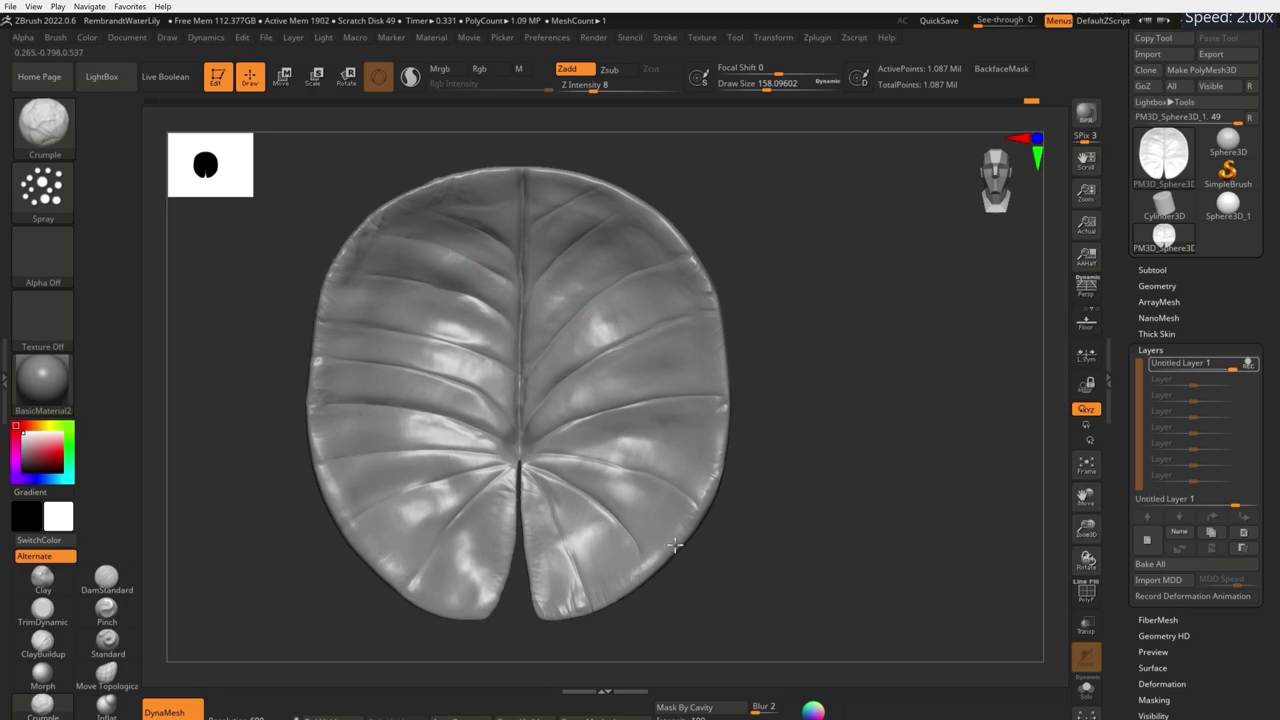
click(1247, 364)
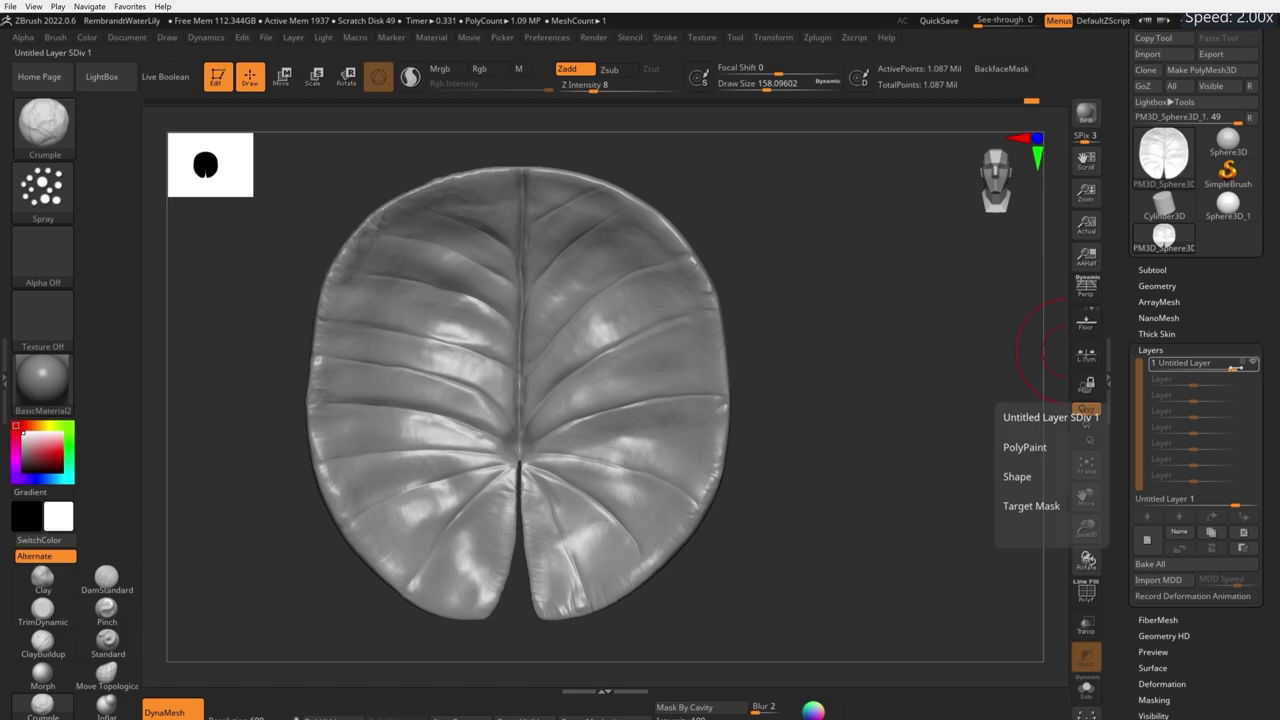
drag(1232, 367, 1213, 367)
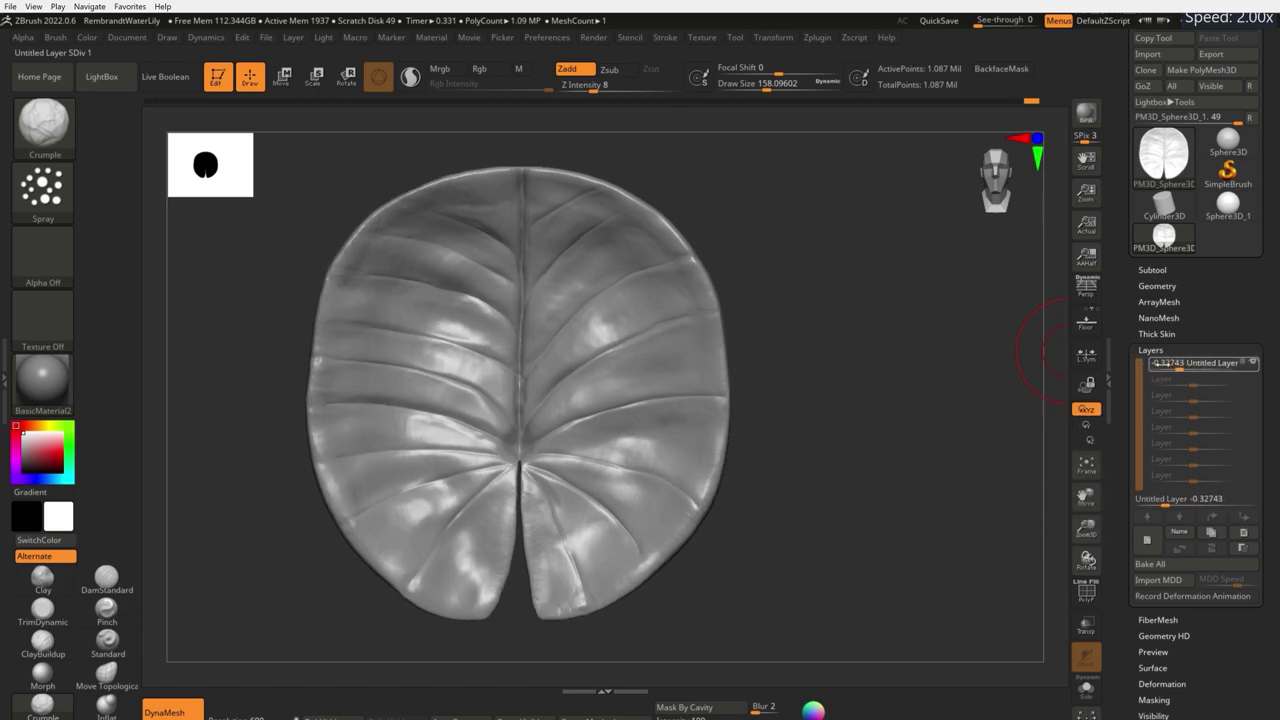
Add a second layer and spray Blob-brush speckles across the leaf surface
click(1147, 540)
key(b)
key(b)
key(l)
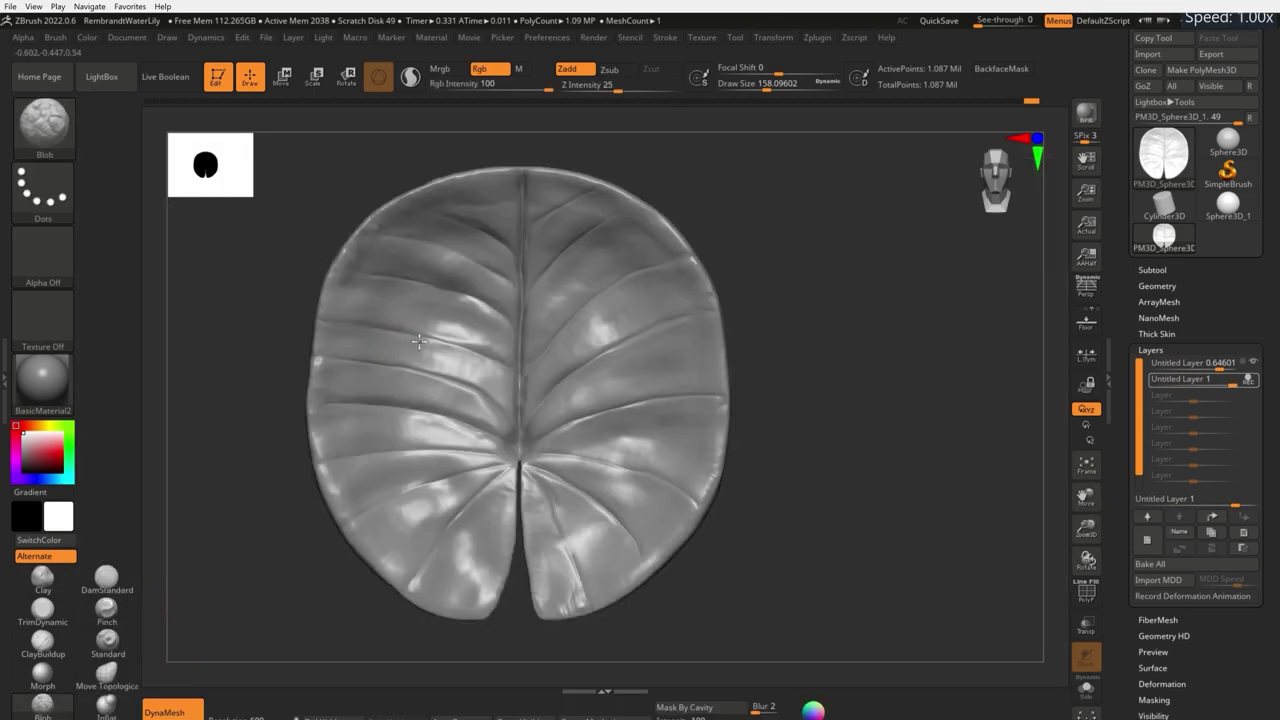
key(space)
click(43, 185)
click(380, 200)
key(space)
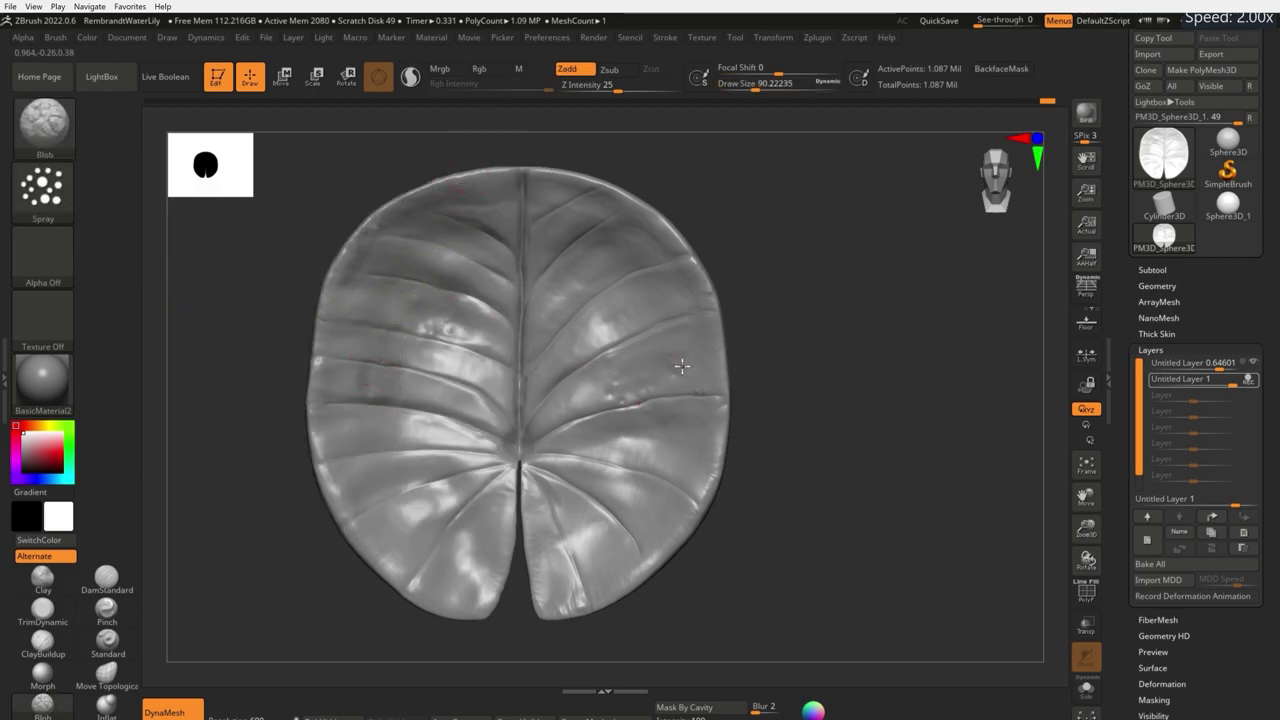
key(space)
drag(446, 483, 460, 390)
drag(600, 330, 759, 455)
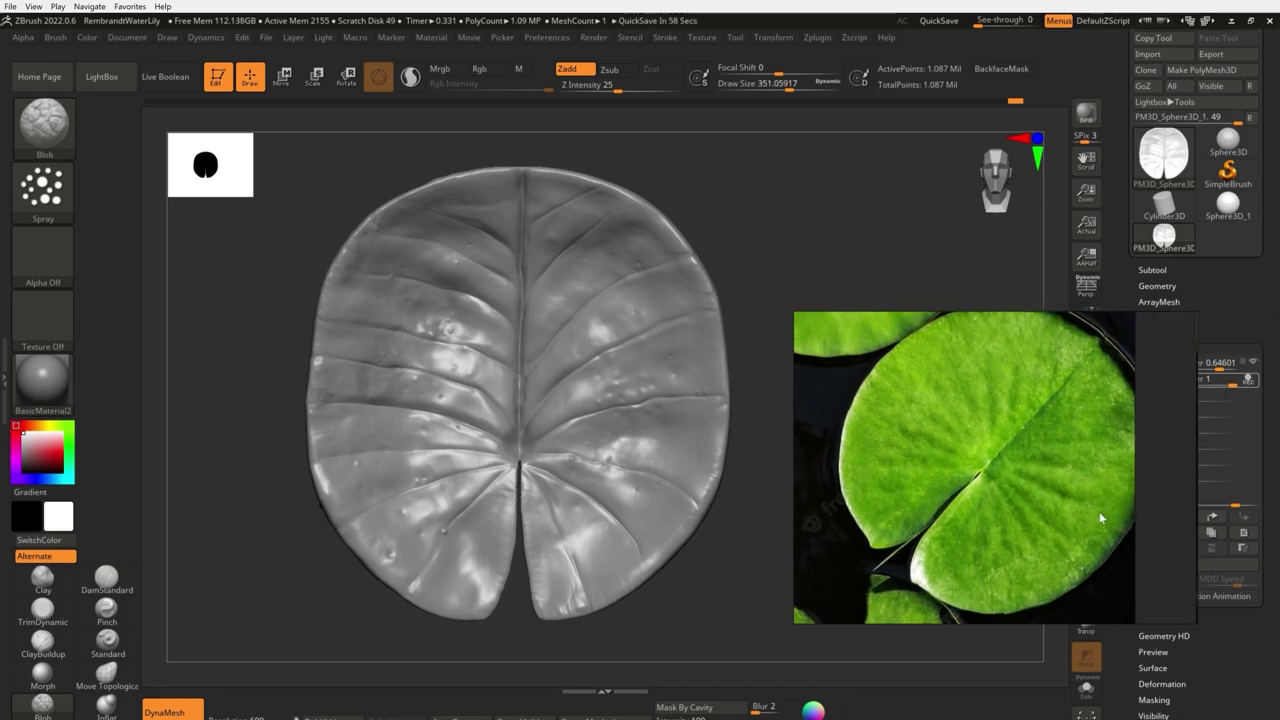
Switch the Blob brush to Alpha 07 at Z Intensity 17 and dial back the second layer
key(space)
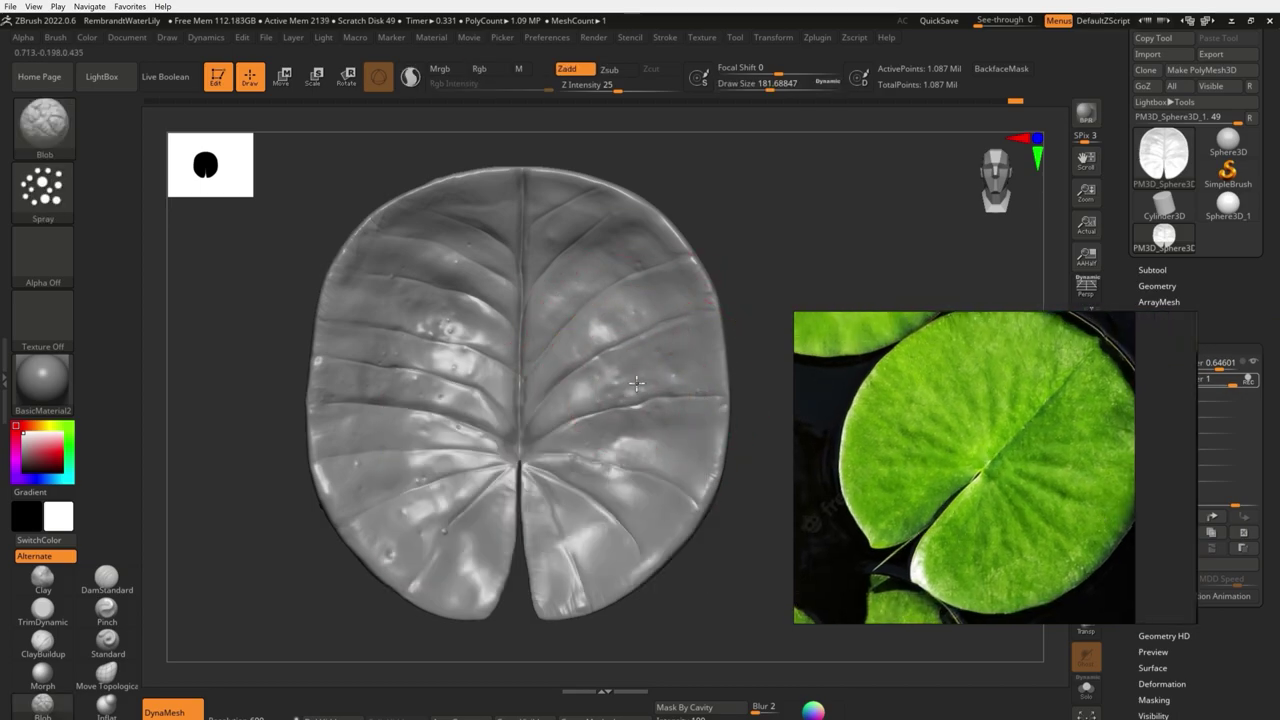
key(space)
key(space)
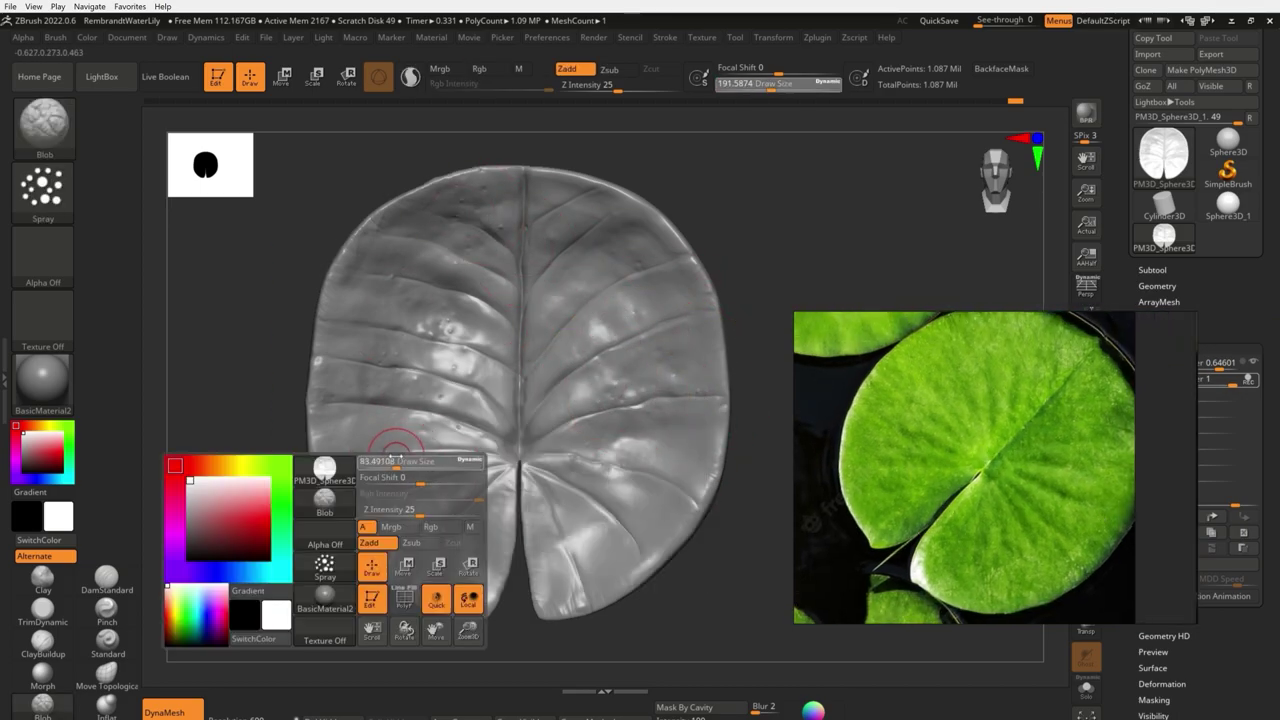
click(43, 255)
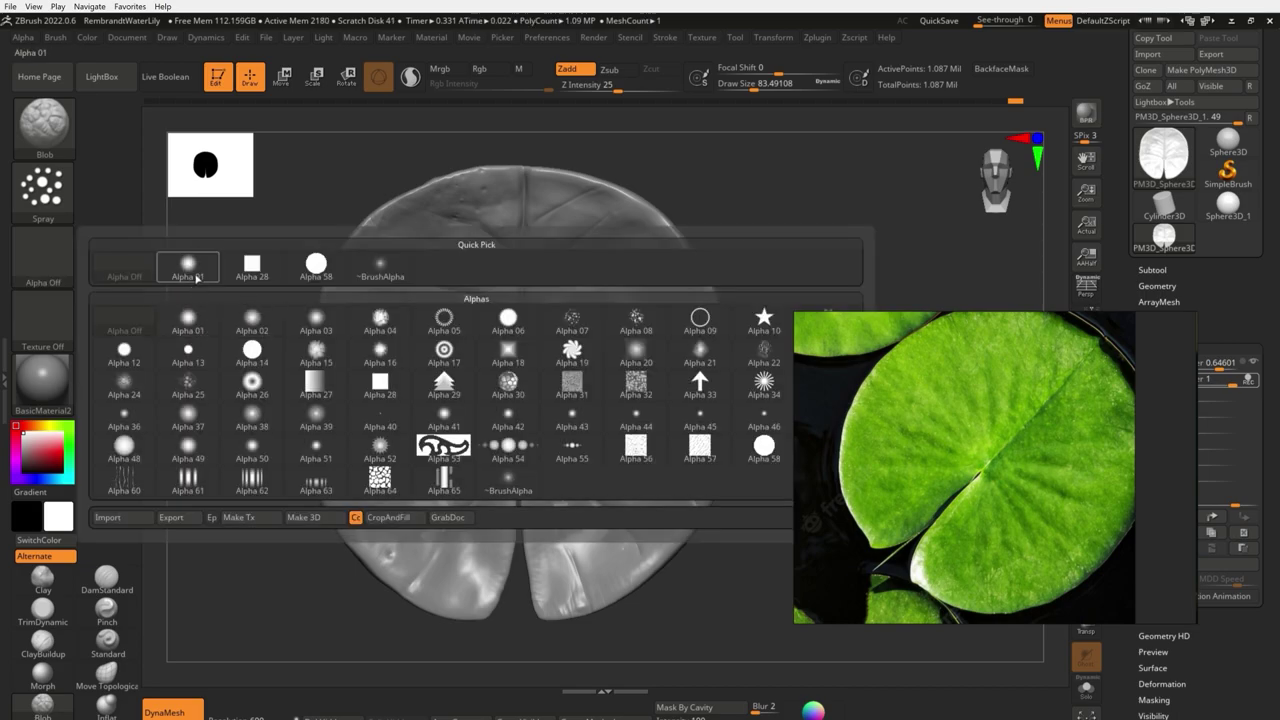
click(507, 318)
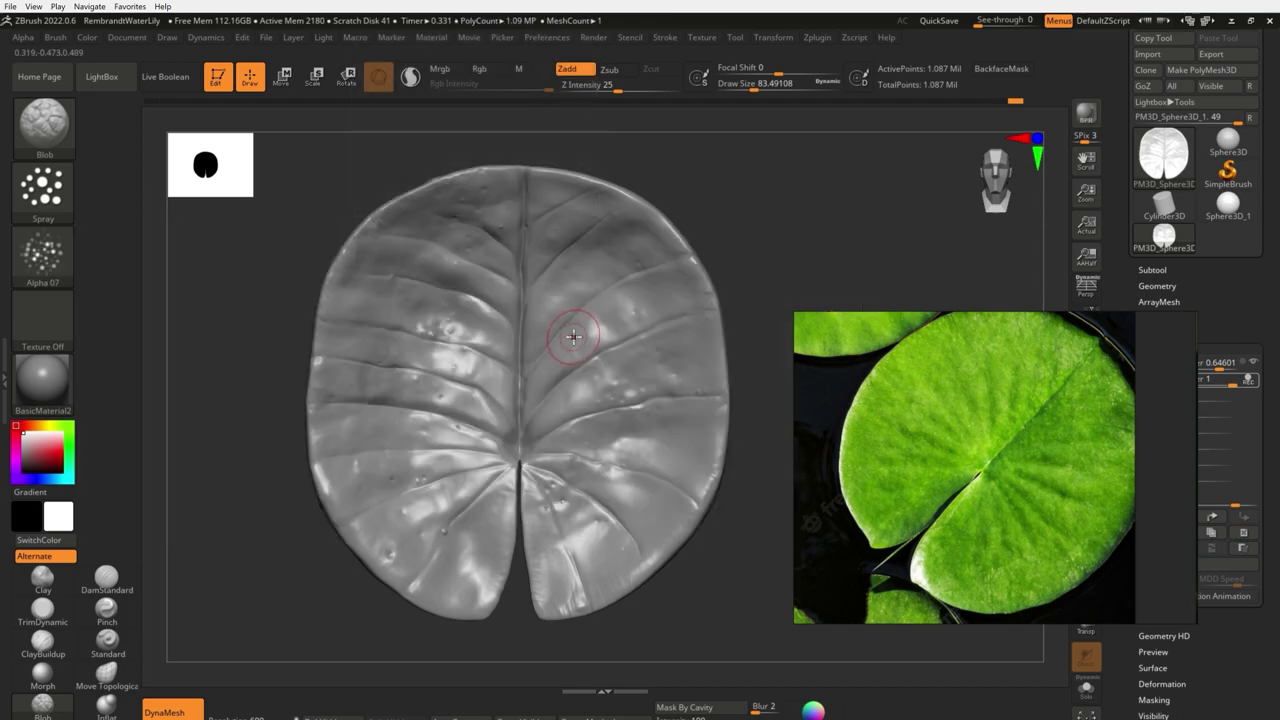
key(space)
drag(572, 432, 560, 432)
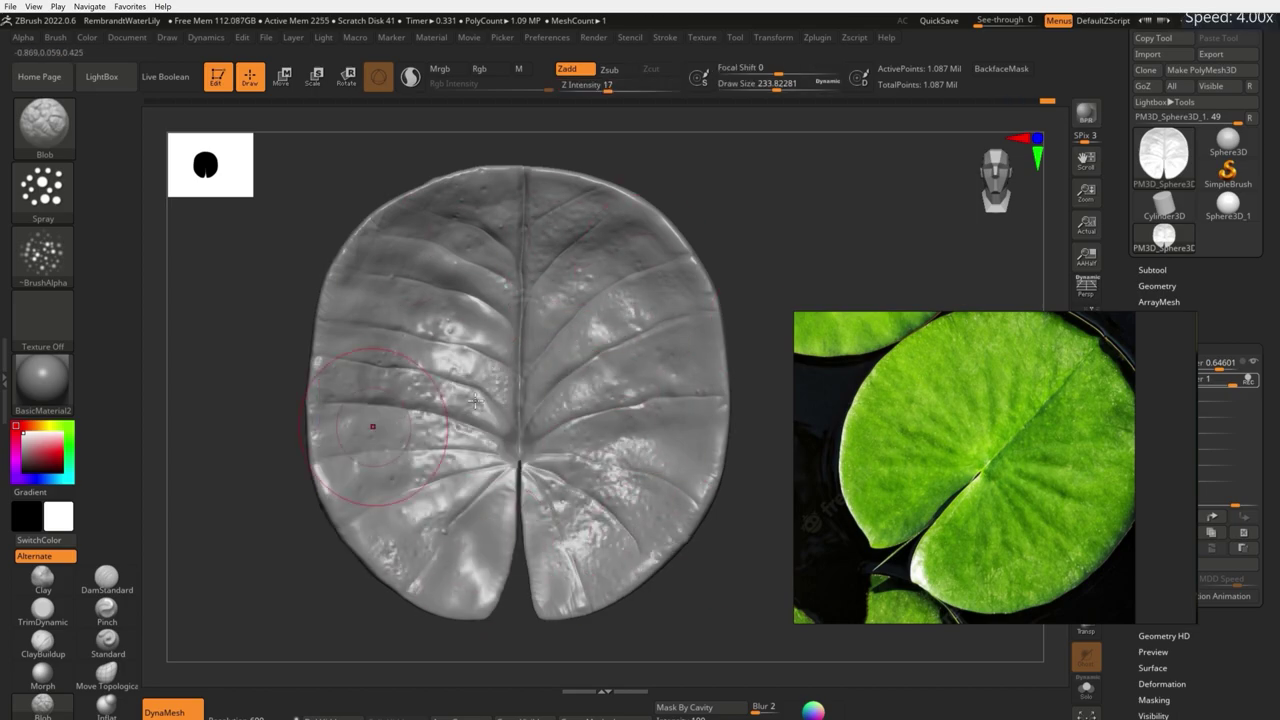
drag(1232, 381, 1207, 386)
Add a third sculpt layer and return to the Standard brush with Dots stroke
click(1087, 470)
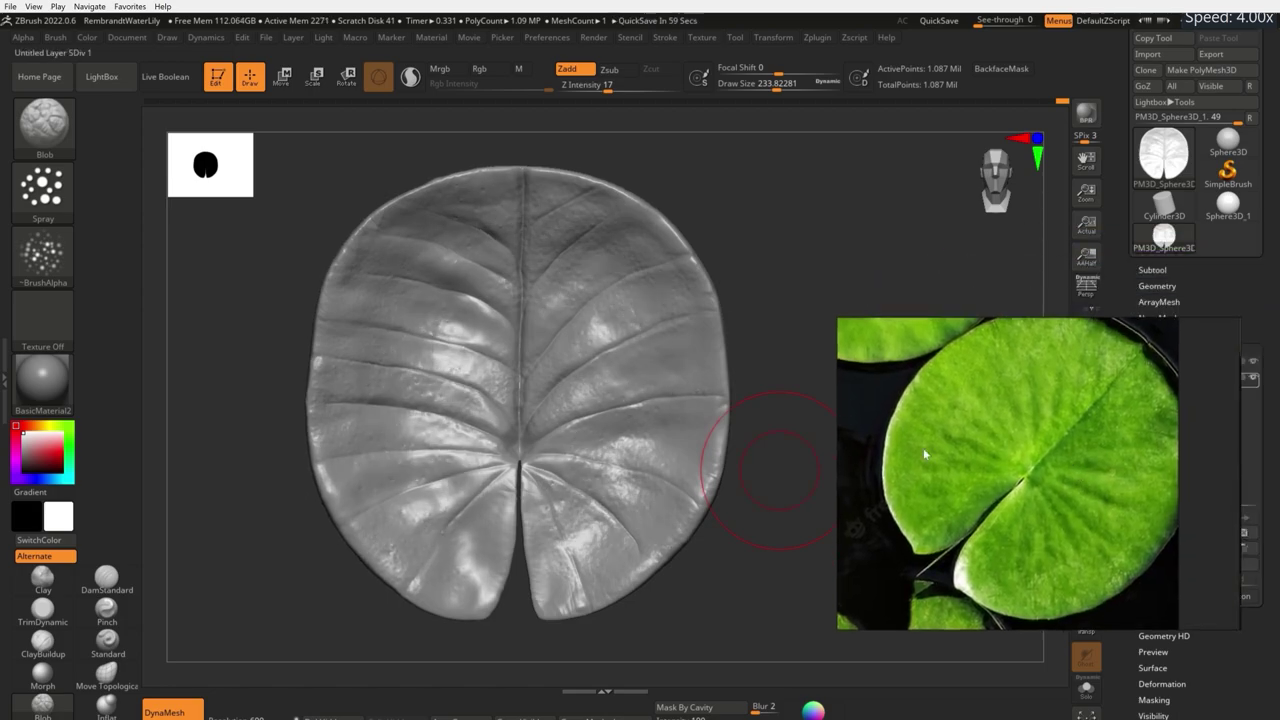
click(945, 414)
key(b)
key(s)
key(t)
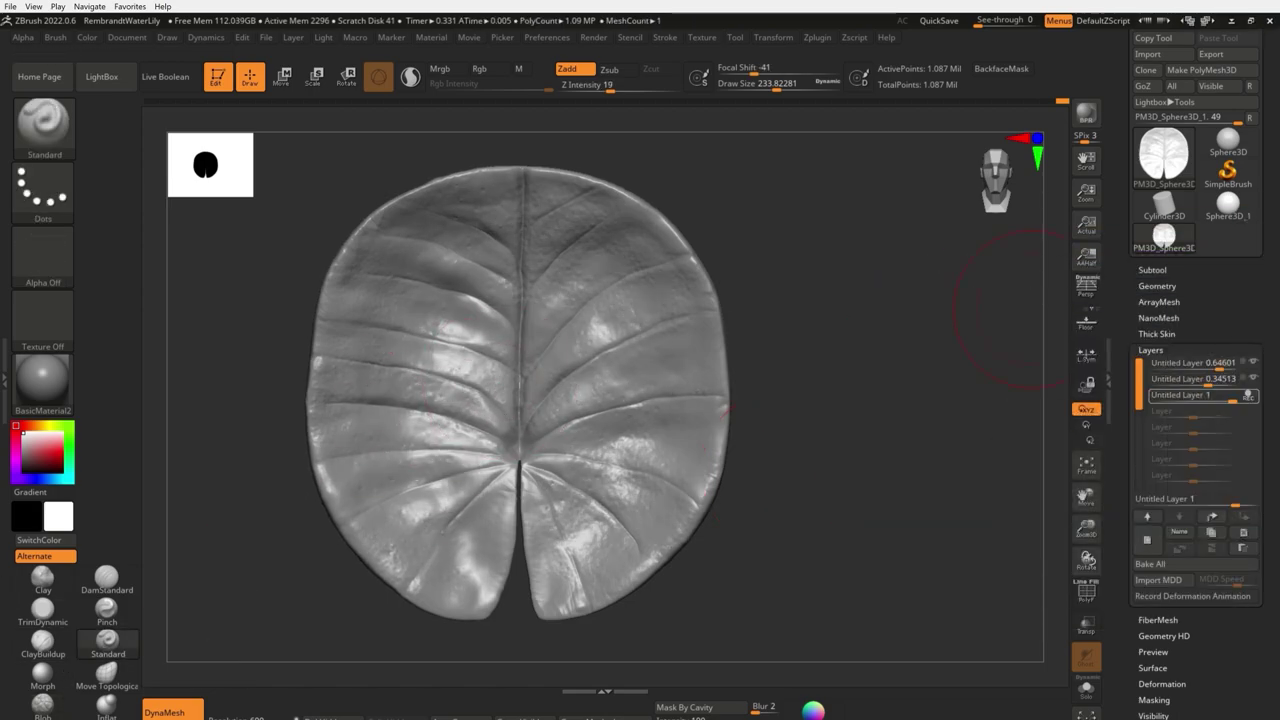
Resize the Standard brush from small to very large and back down, then scroll the palette
right_drag(600, 400, 593, 407)
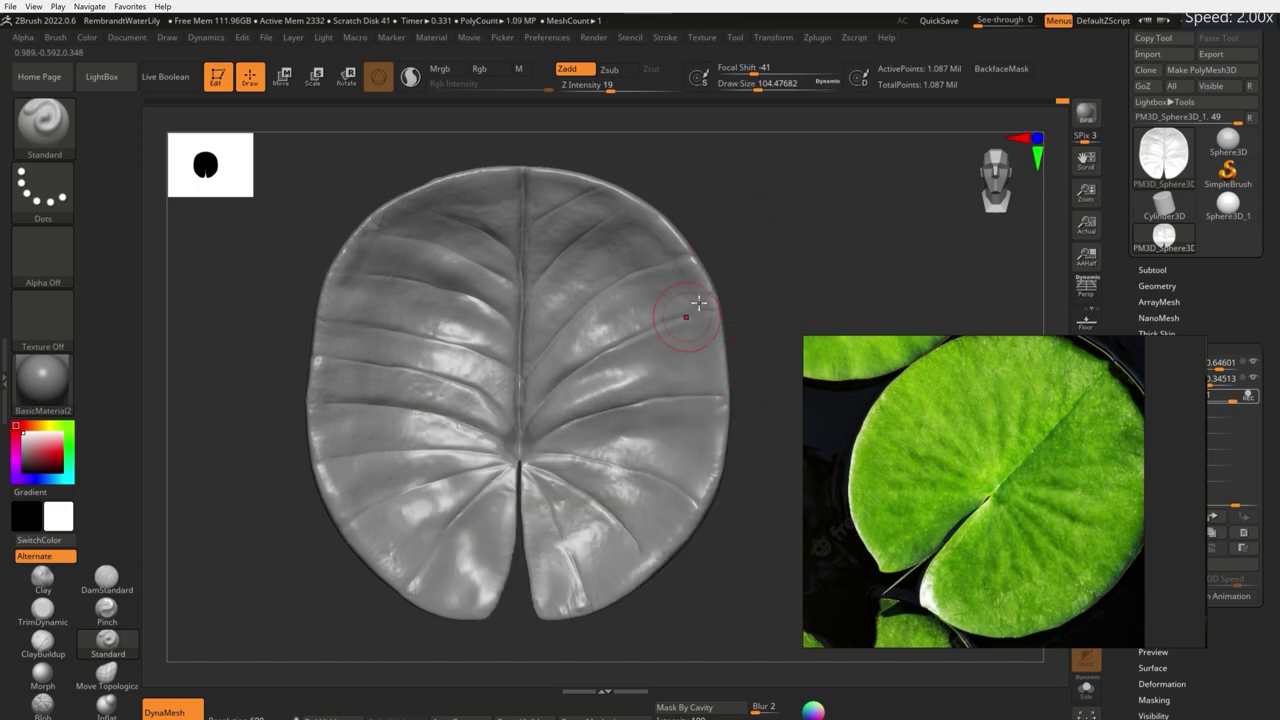
mouse_move(693, 300)
right_down()
mouse_move(677, 323)
mouse_move(560, 335)
right_up()
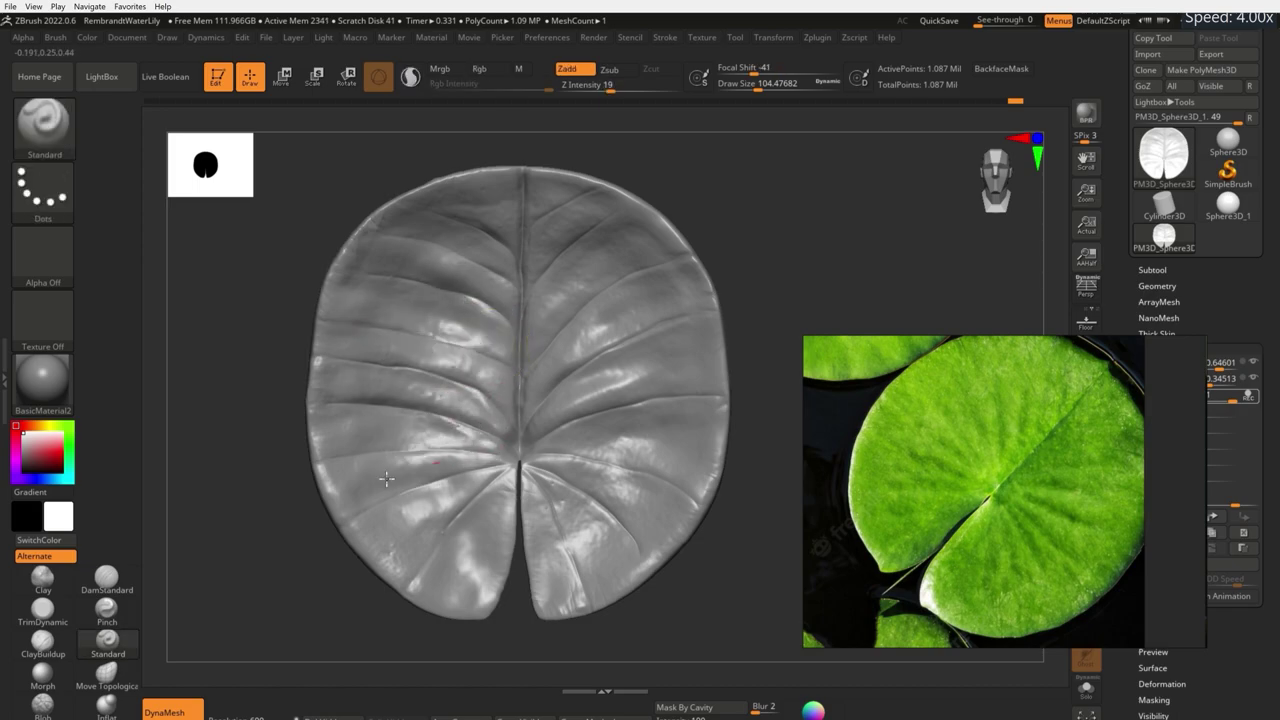
right_drag(537, 396, 570, 362)
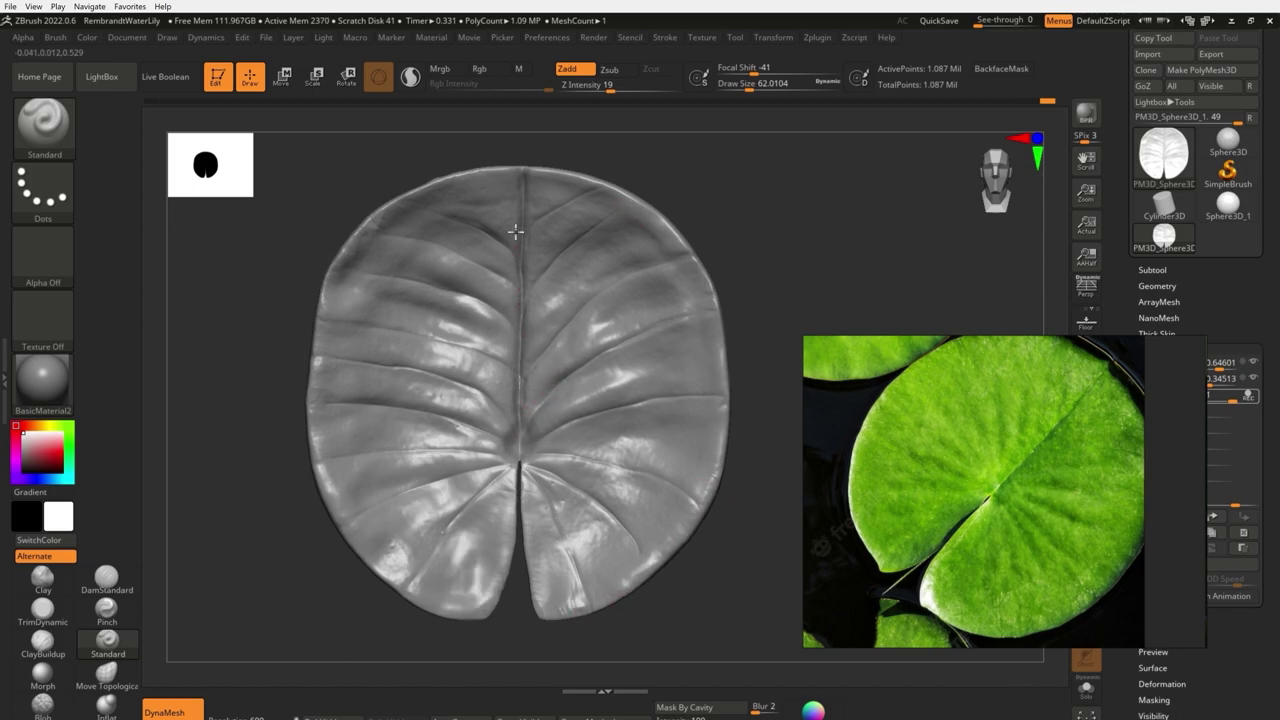
right_drag(509, 268, 380, 400)
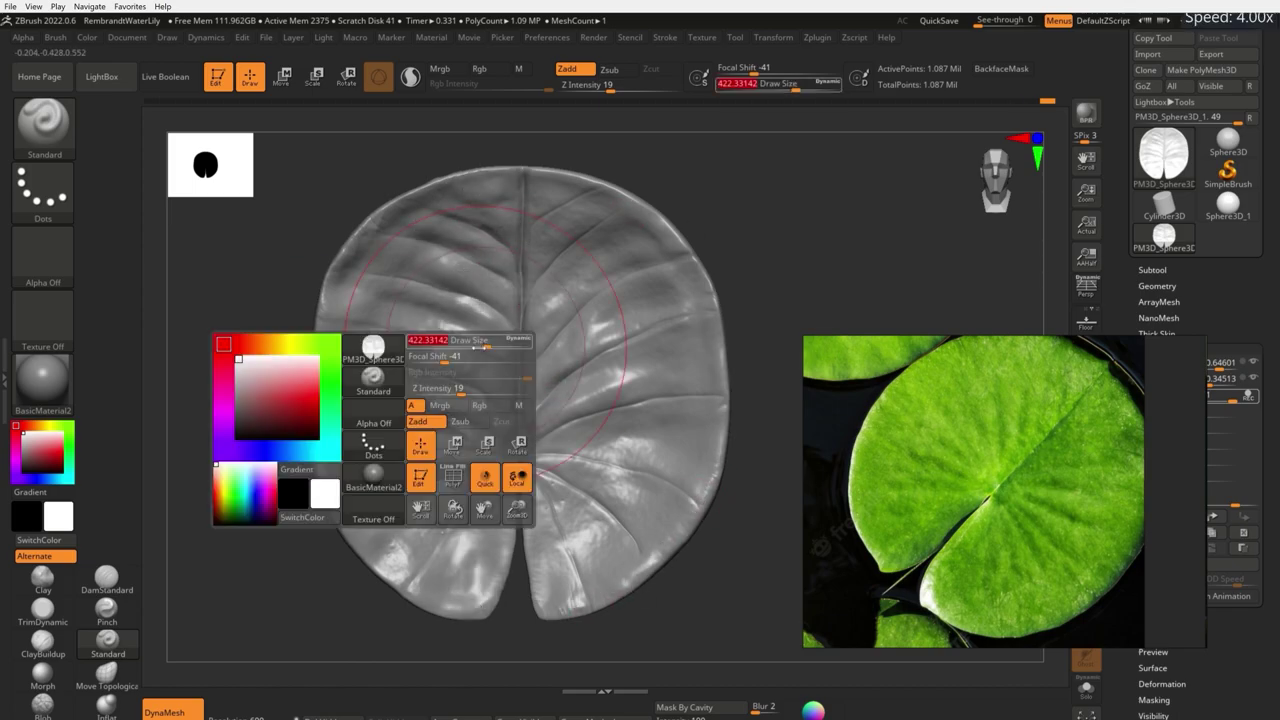
right_drag(299, 428, 428, 327)
scroll(1004, 400, down, 2)
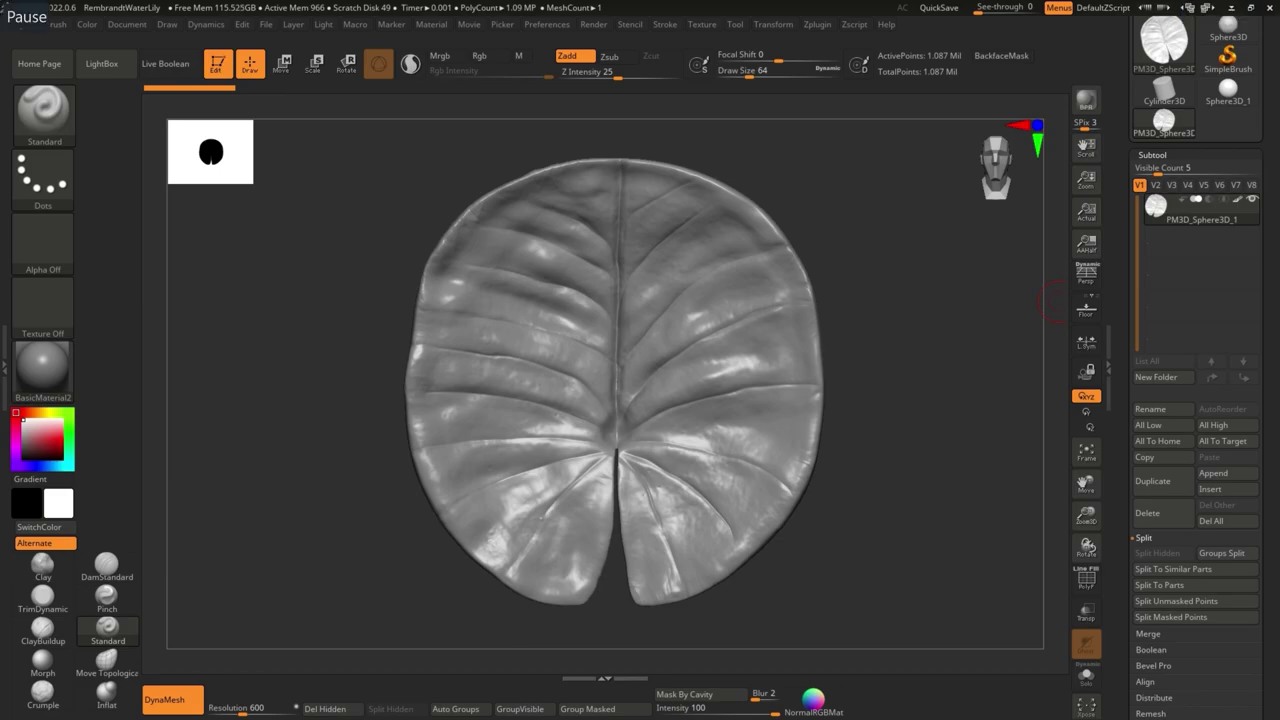
Duplicate the lily pad as subtool PM3D_Sphere3D_2 and hide the original
click(1154, 481)
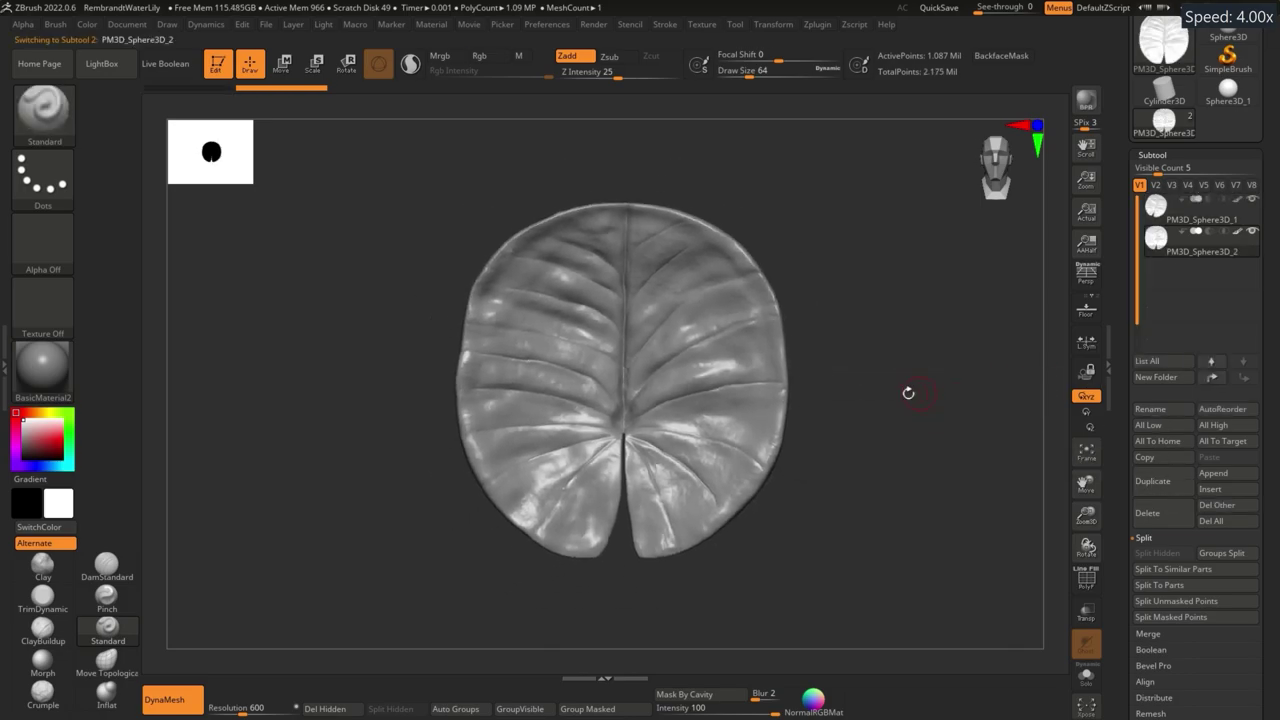
click(1156, 238)
key(f)
key(w)
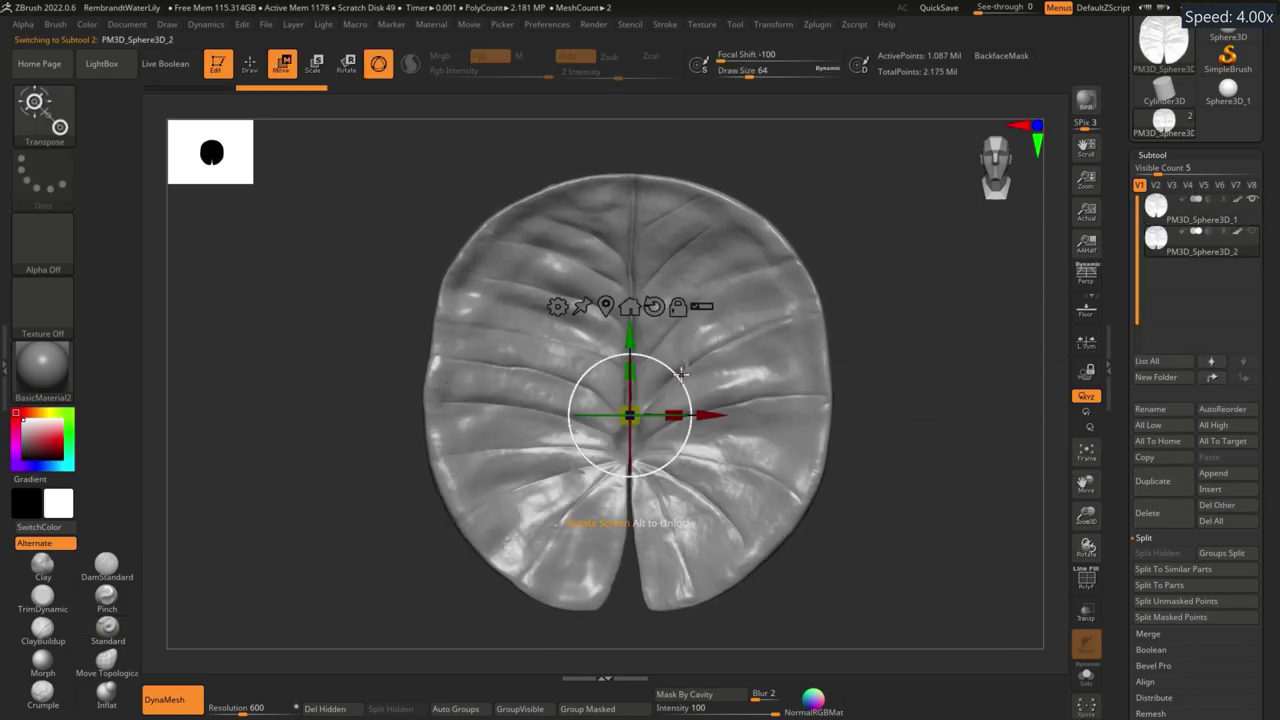
key(q)
key(b)
key(m)
key(t)
mouse_move(470, 420)
alt+right_down()
mouse_move(560, 276)
mouse_move(650, 265)
alt+right_up()
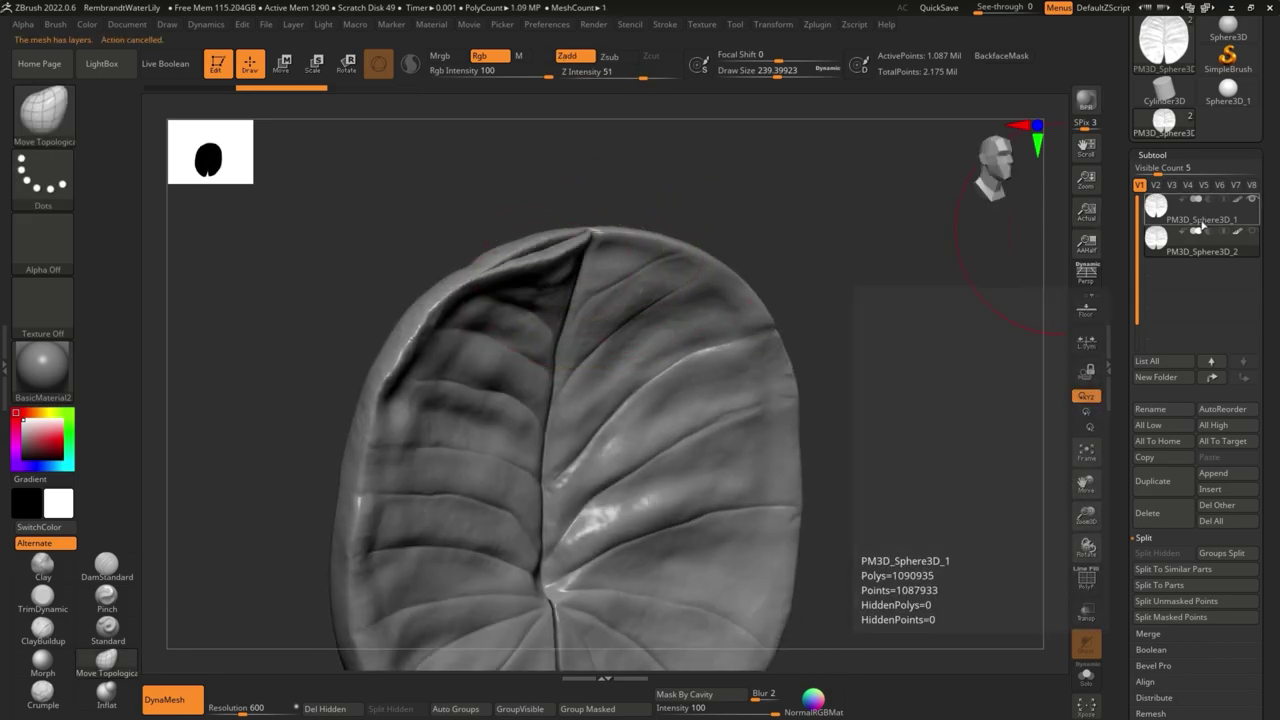
click(1254, 200)
Pull the leaf's upper edge outward with the Move Elastic brush, then reduce its size
mouse_move(508, 240)
right_down()
mouse_move(590, 266)
mouse_move(491, 263)
mouse_move(677, 286)
mouse_move(569, 300)
right_up()
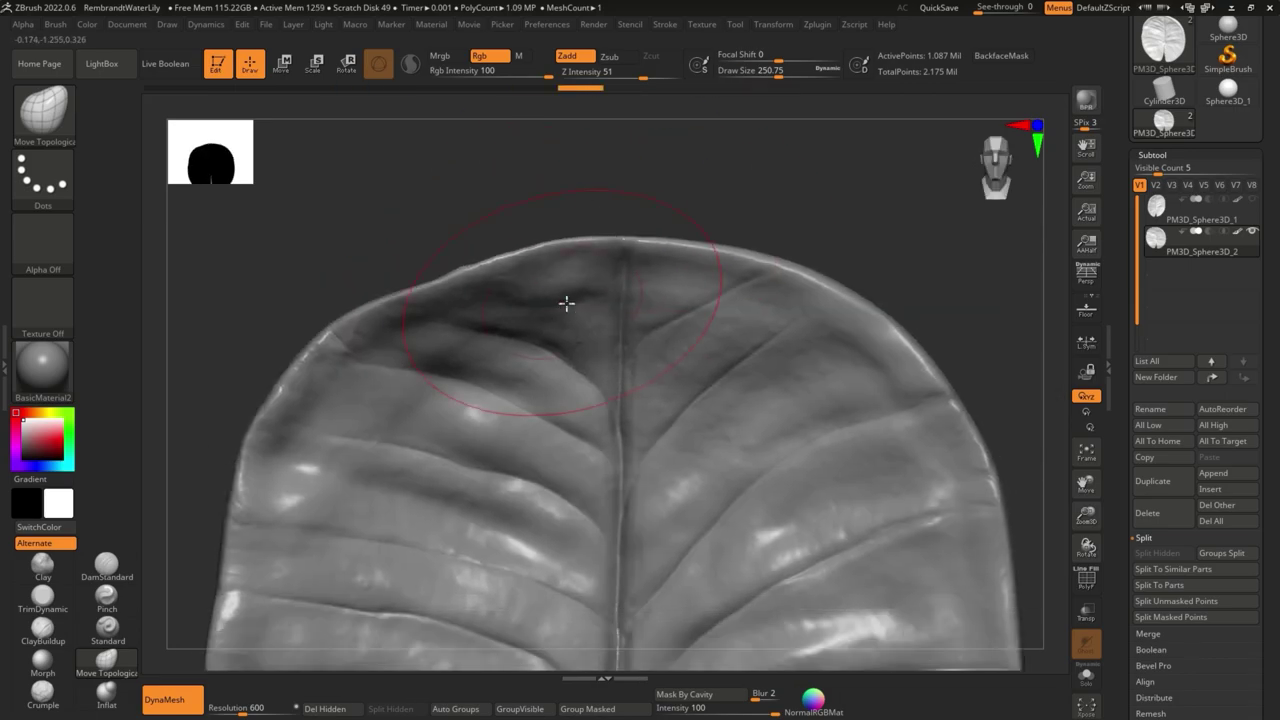
click(122, 661)
click(771, 528)
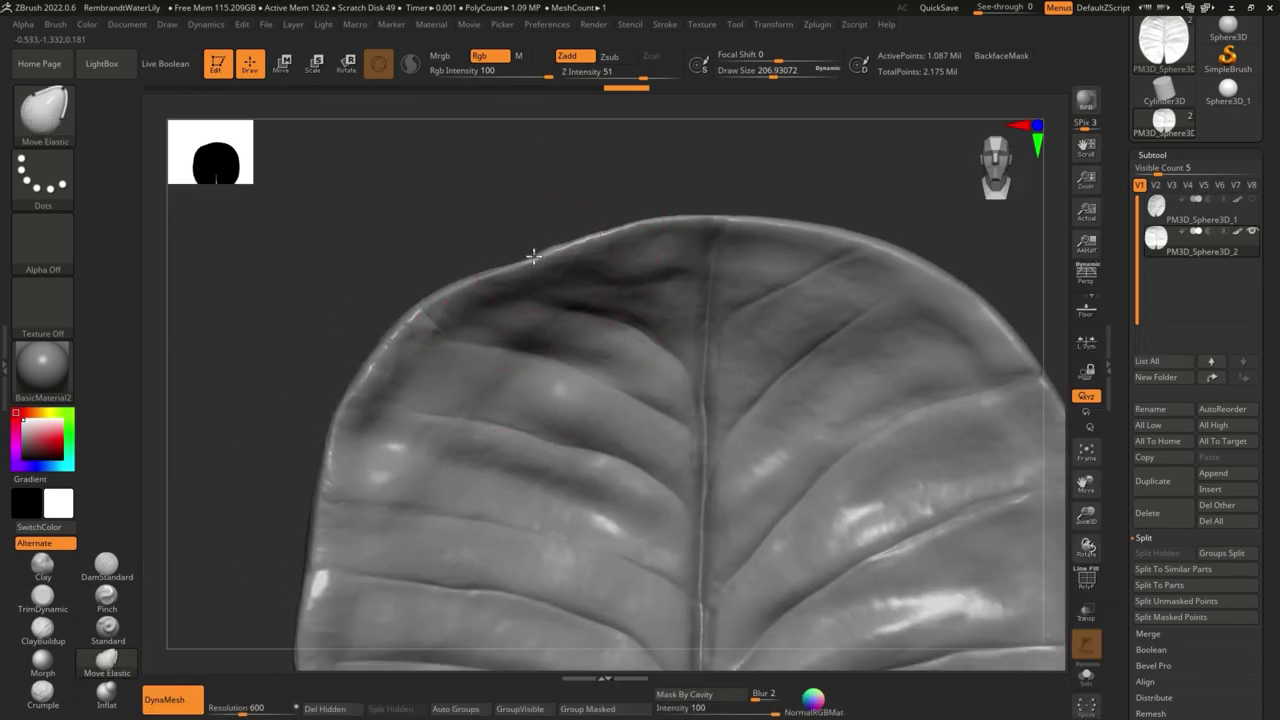
alt+right_drag(560, 300, 481, 287)
mouse_move(452, 350)
right_down()
mouse_move(463, 334)
mouse_move(469, 374)
mouse_move(446, 403)
right_up()
key(space)
drag(471, 388, 466, 388)
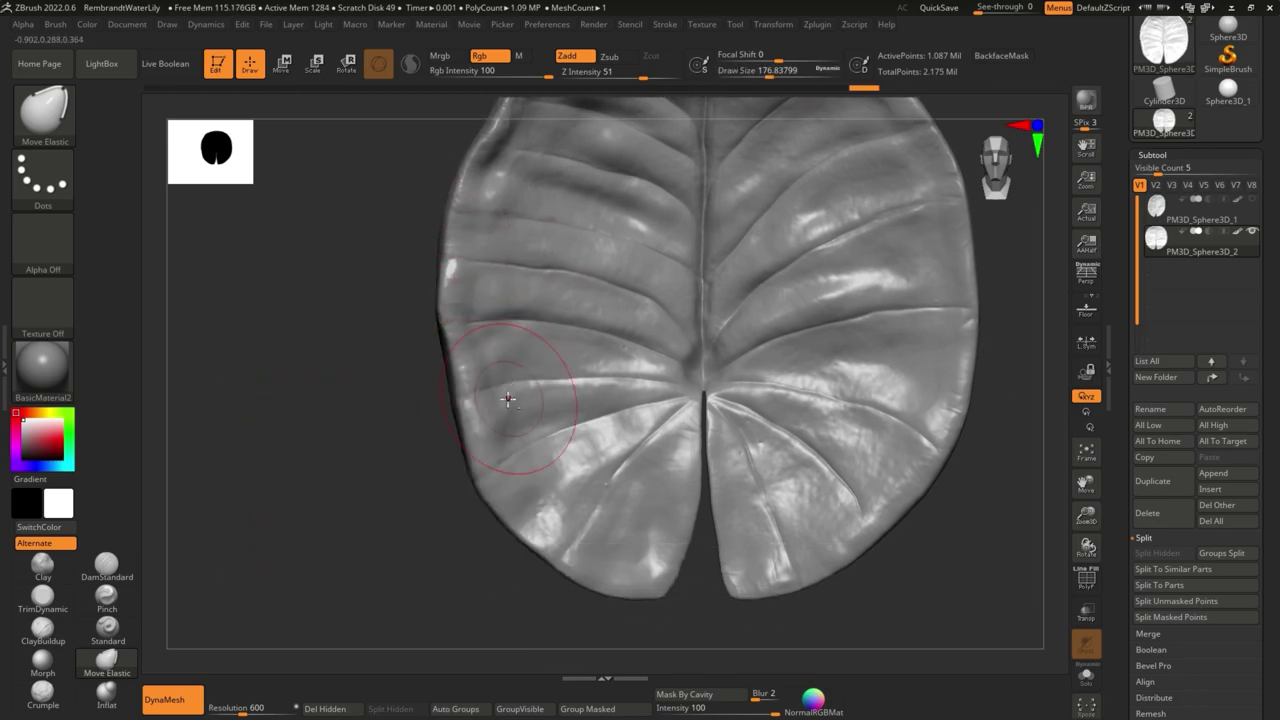
Check the leaf's outline from side and top views, then shrink the brush for the lower lobes
mouse_move(480, 392)
right_down()
mouse_move(494, 386)
mouse_move(512, 416)
right_up()
mouse_move(629, 424)
right_down()
mouse_move(677, 343)
mouse_move(646, 354)
right_up()
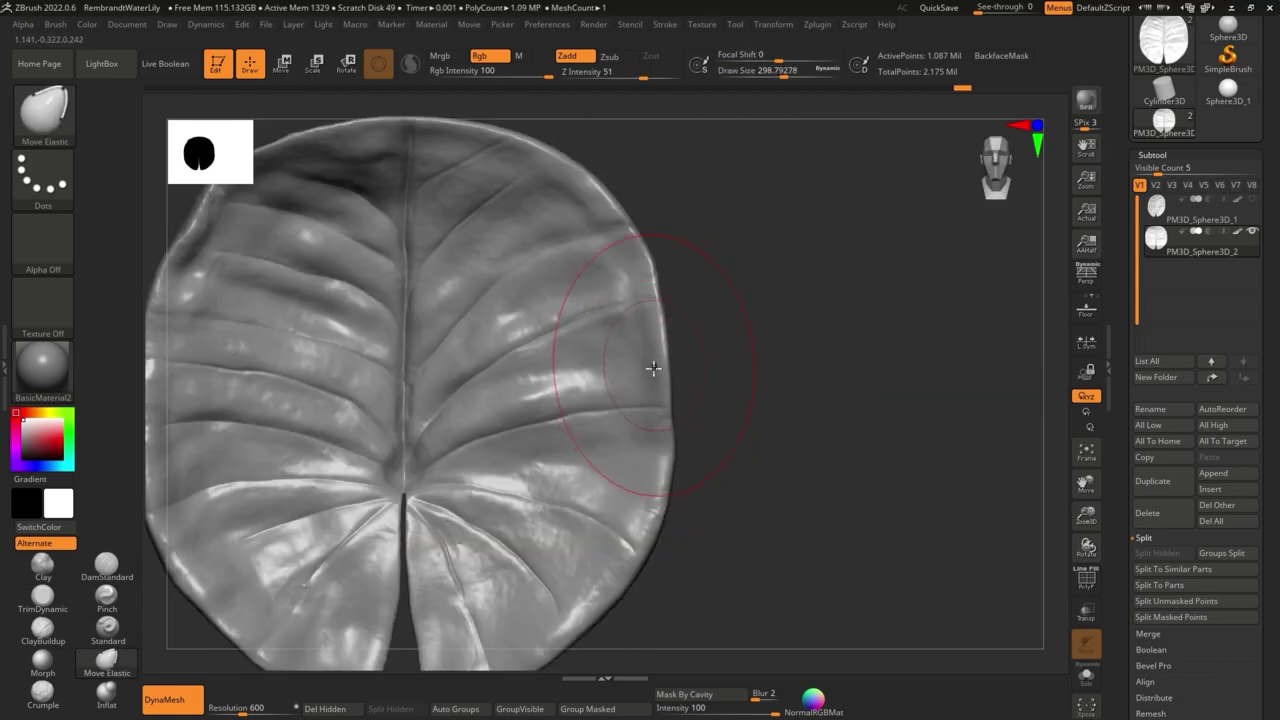
mouse_move(591, 214)
right_down()
mouse_move(566, 234)
mouse_move(586, 300)
mouse_move(585, 421)
right_up()
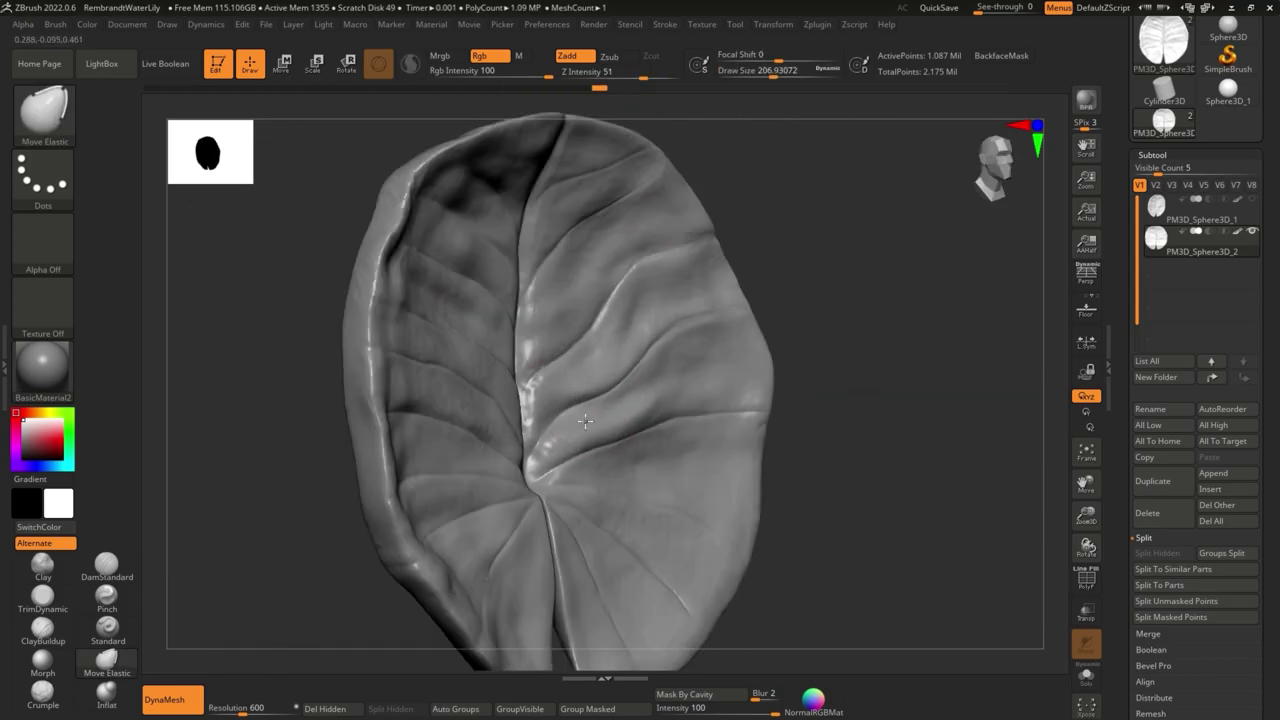
right_drag(651, 480, 343, 423)
ctrl+right_drag(500, 430, 509, 476)
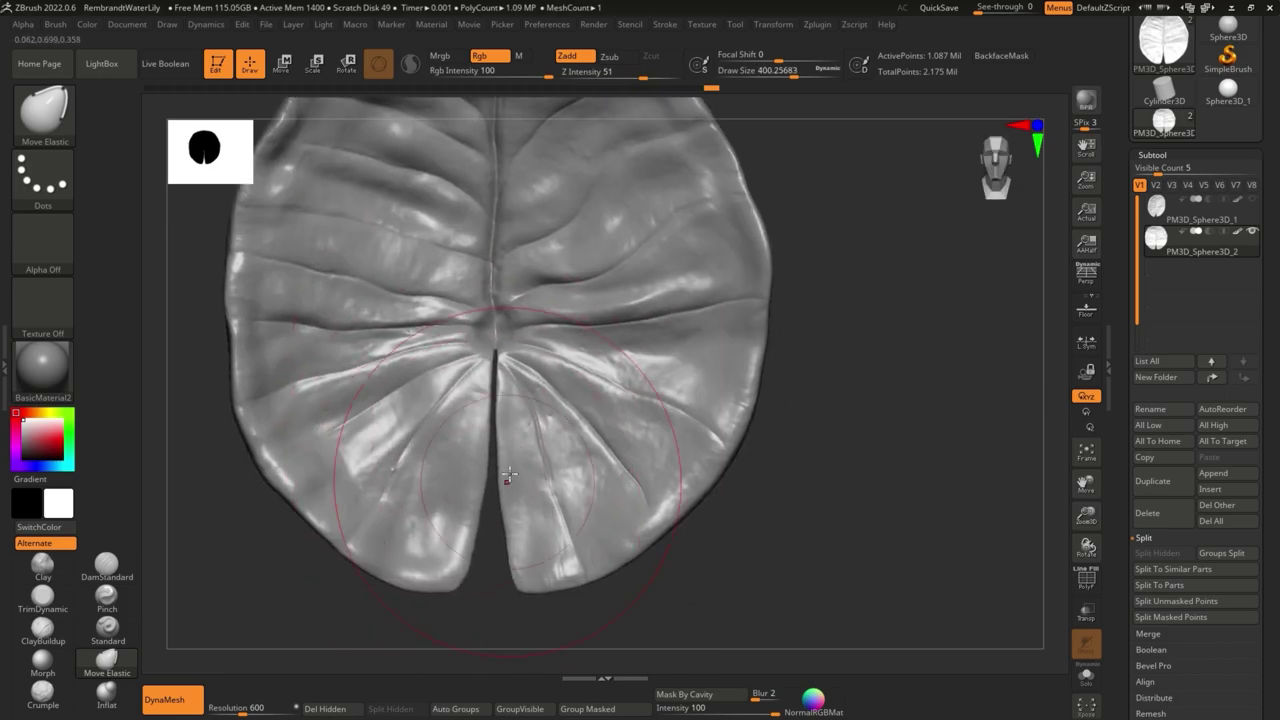
right_drag(491, 528, 471, 523)
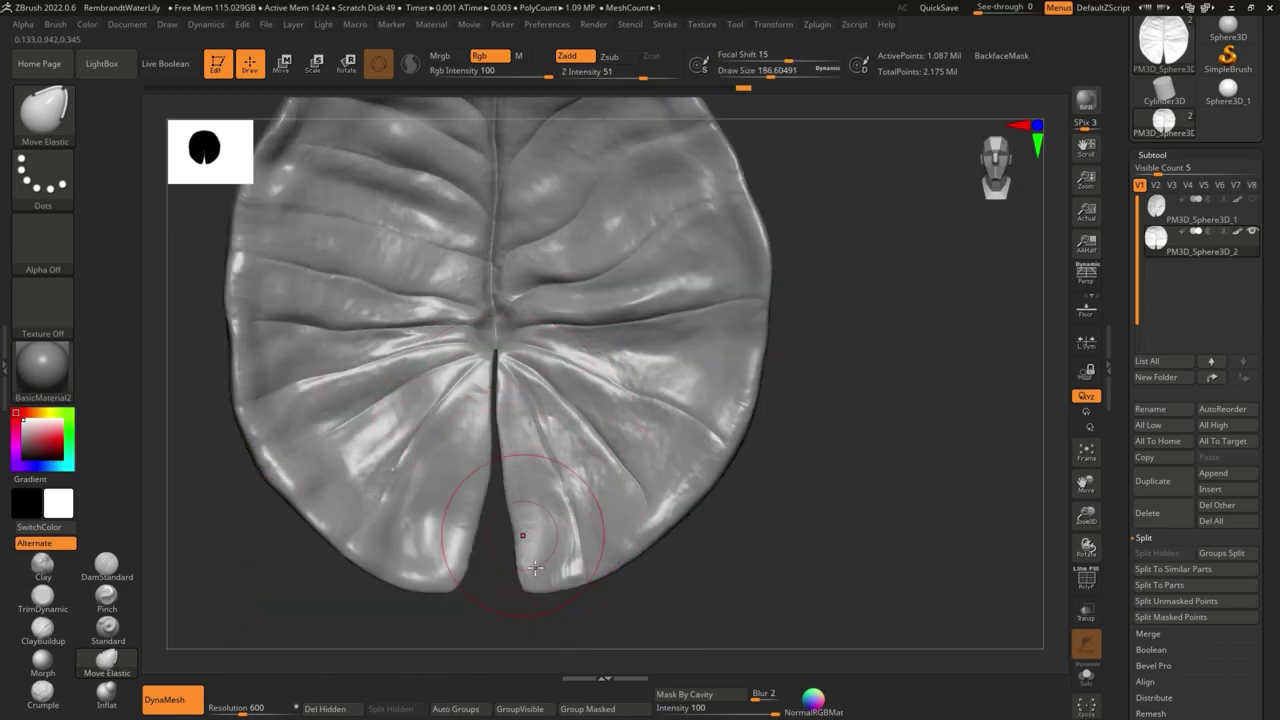
right_drag(535, 582, 519, 563)
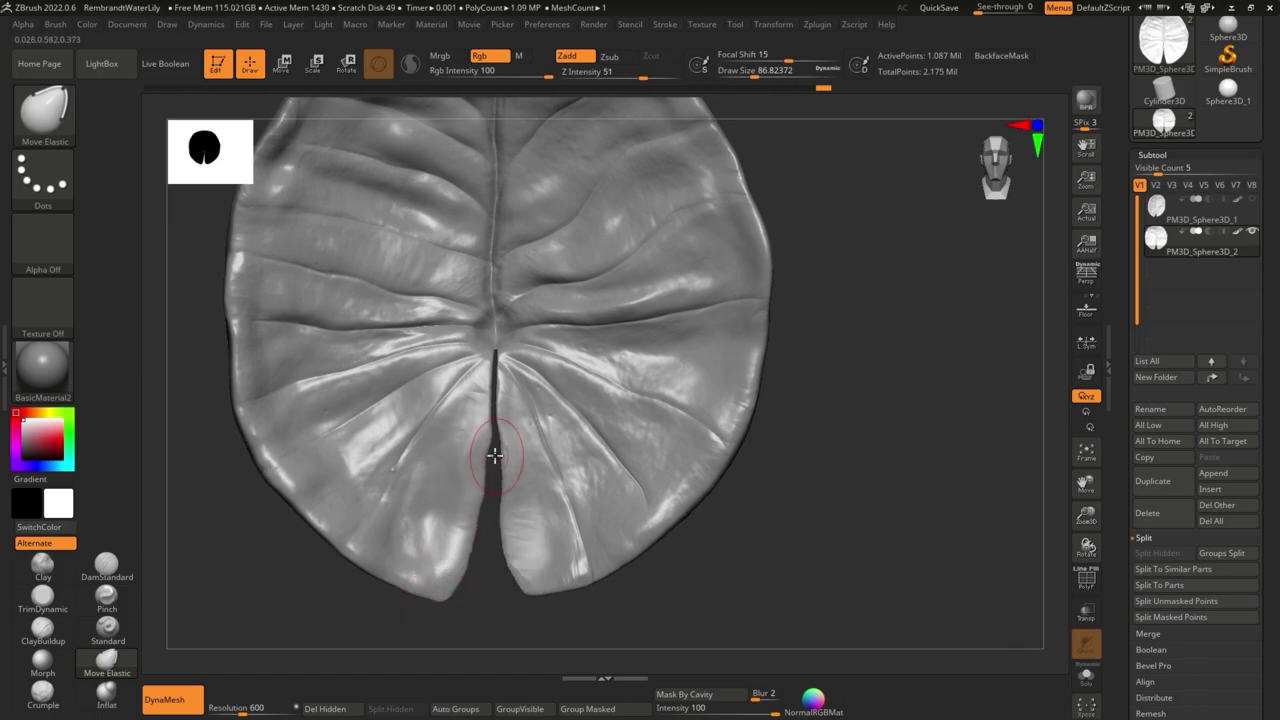
Resize the brush and enlarge the PureRef lily-pad reference photo beside the leaf
scroll(497, 456, up, 3)
right_click(485, 424)
scroll(460, 380, down, 5)
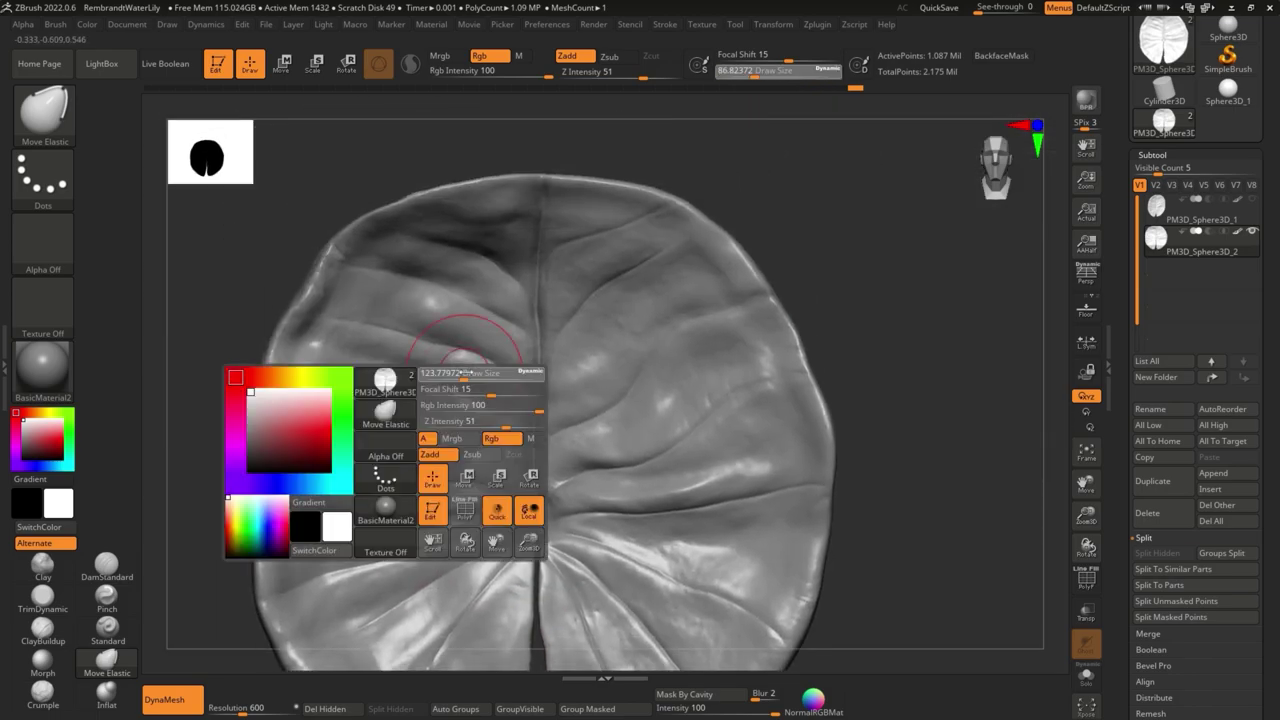
scroll(531, 349, up, 2)
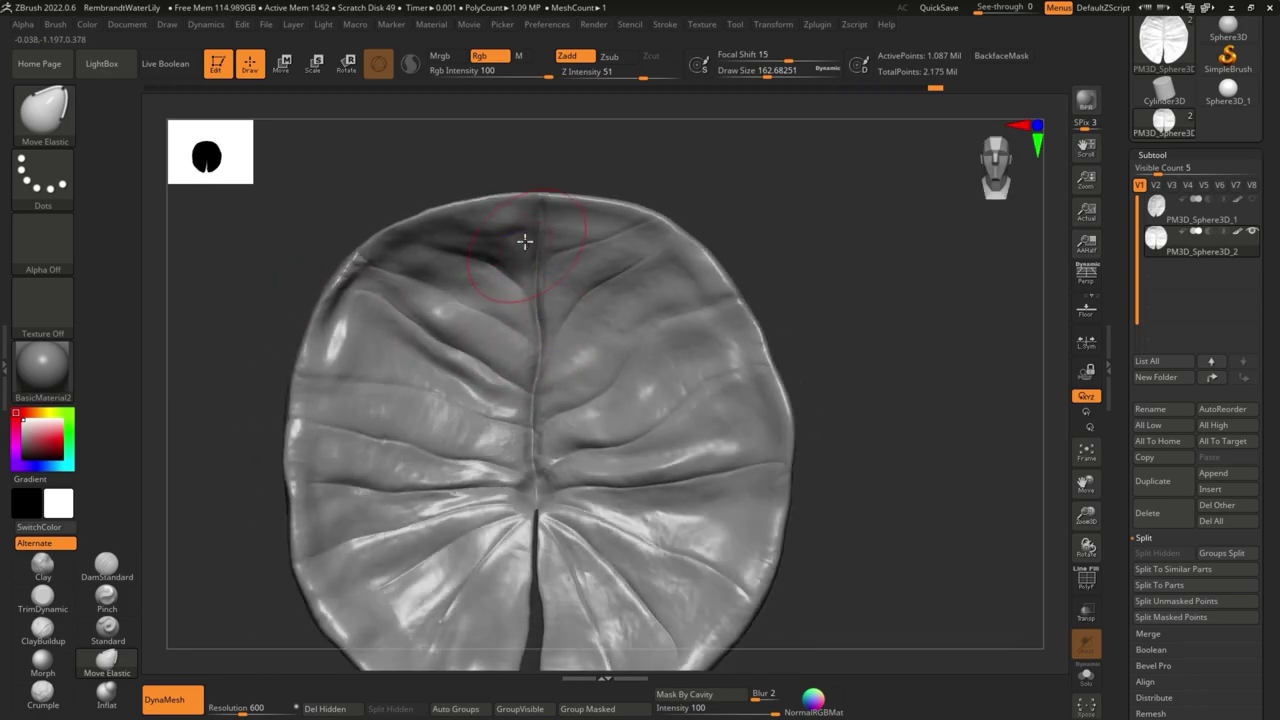
scroll(528, 251, up, 2)
scroll(531, 420, up, 2)
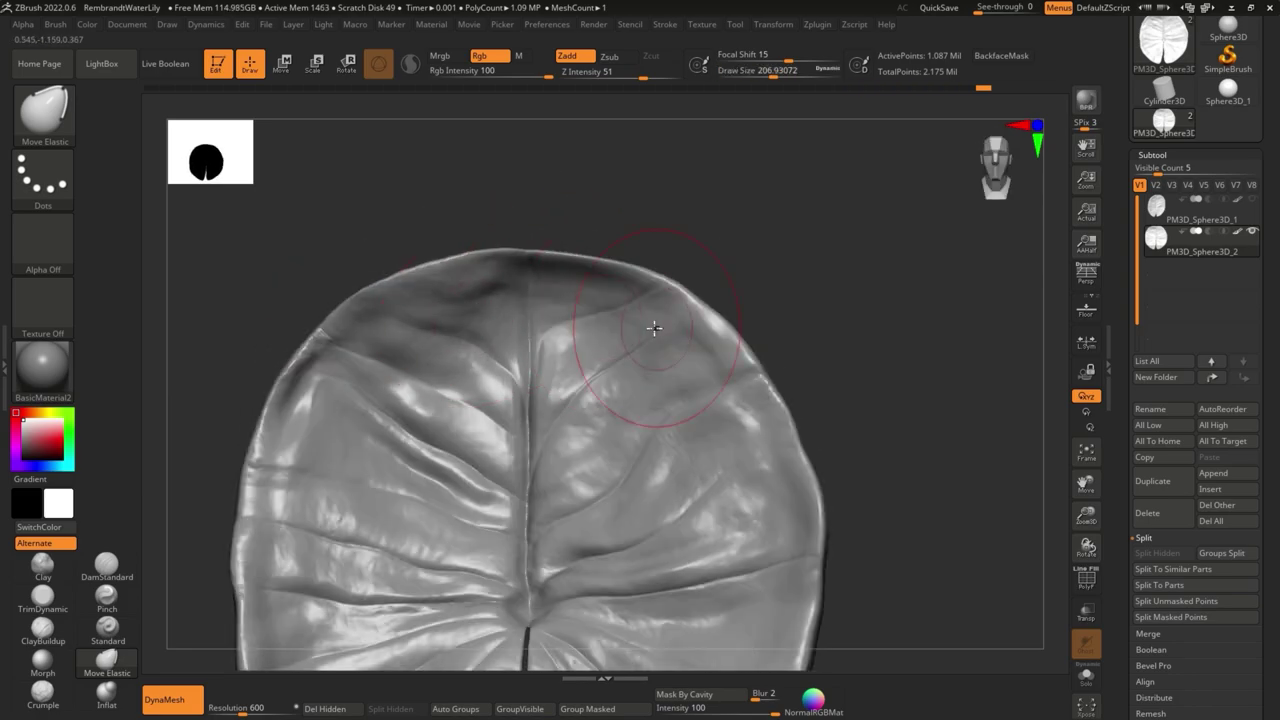
scroll(651, 329, down, 3)
scroll(557, 329, up, 3)
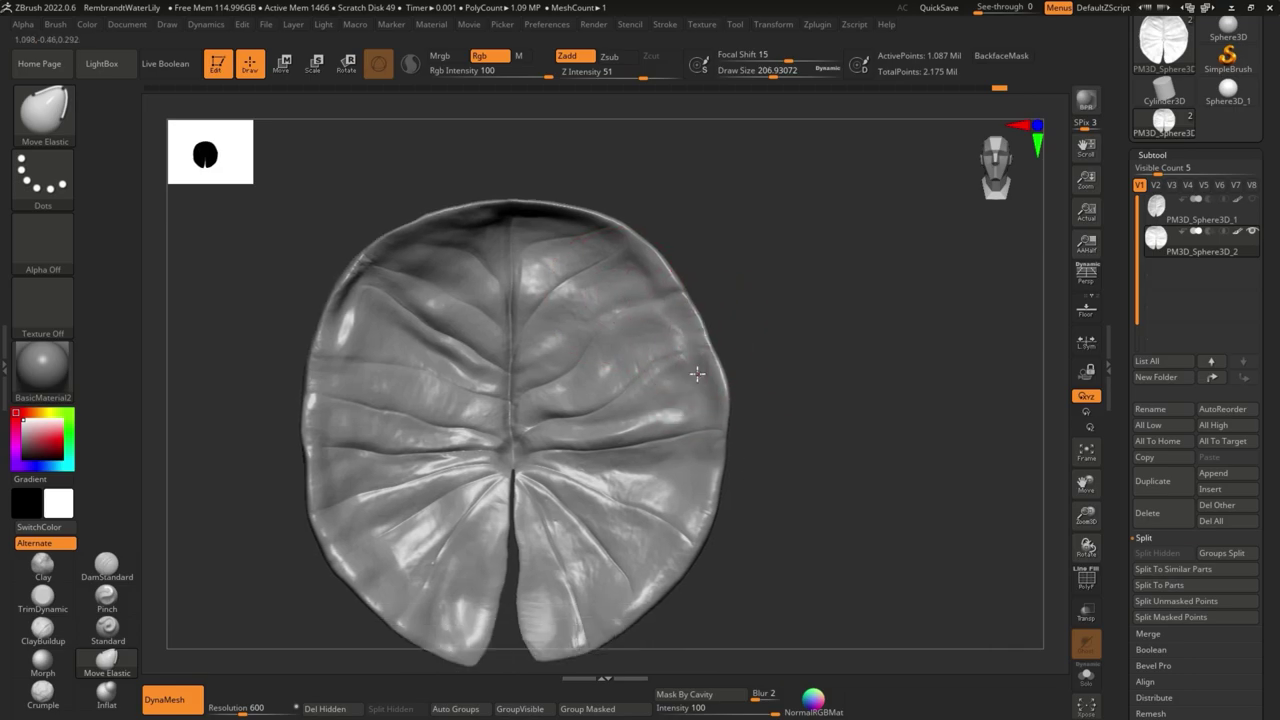
drag(767, 101, 740, 135)
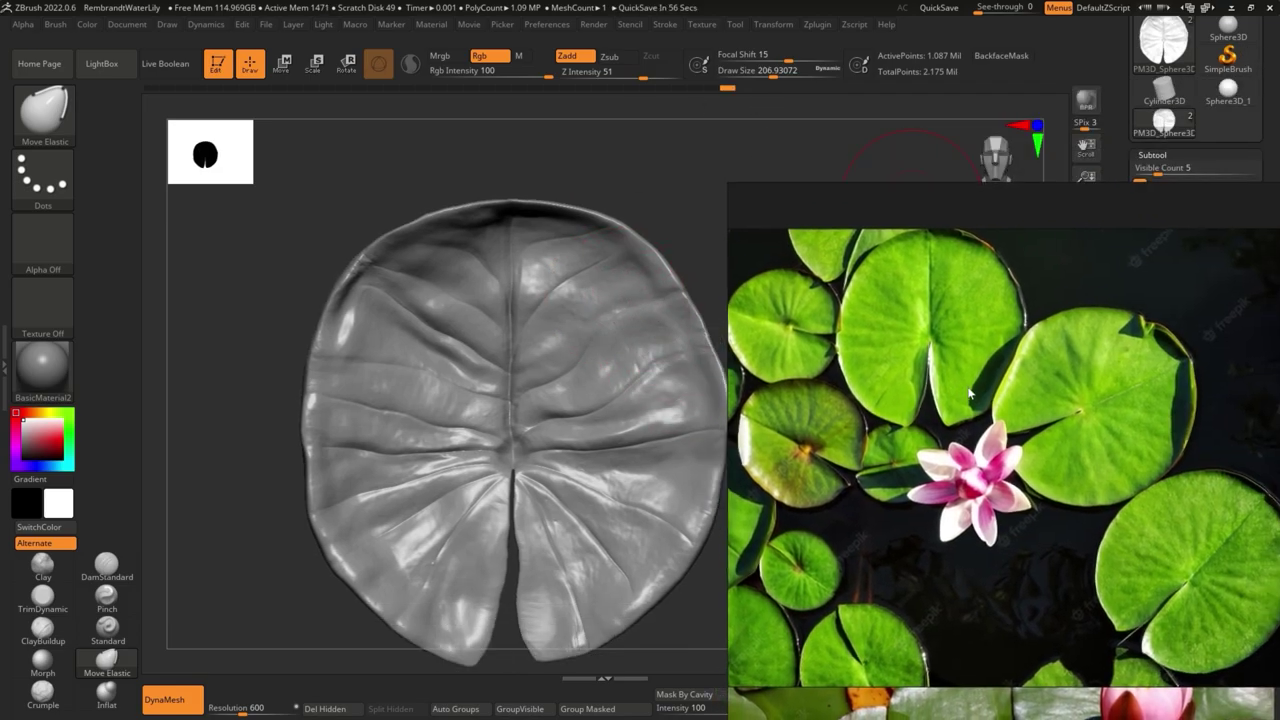
Enlarge the reference photos and rotate the leaf to a three-quarter view
scroll(970, 455, down, 1)
scroll(970, 455, down, 1)
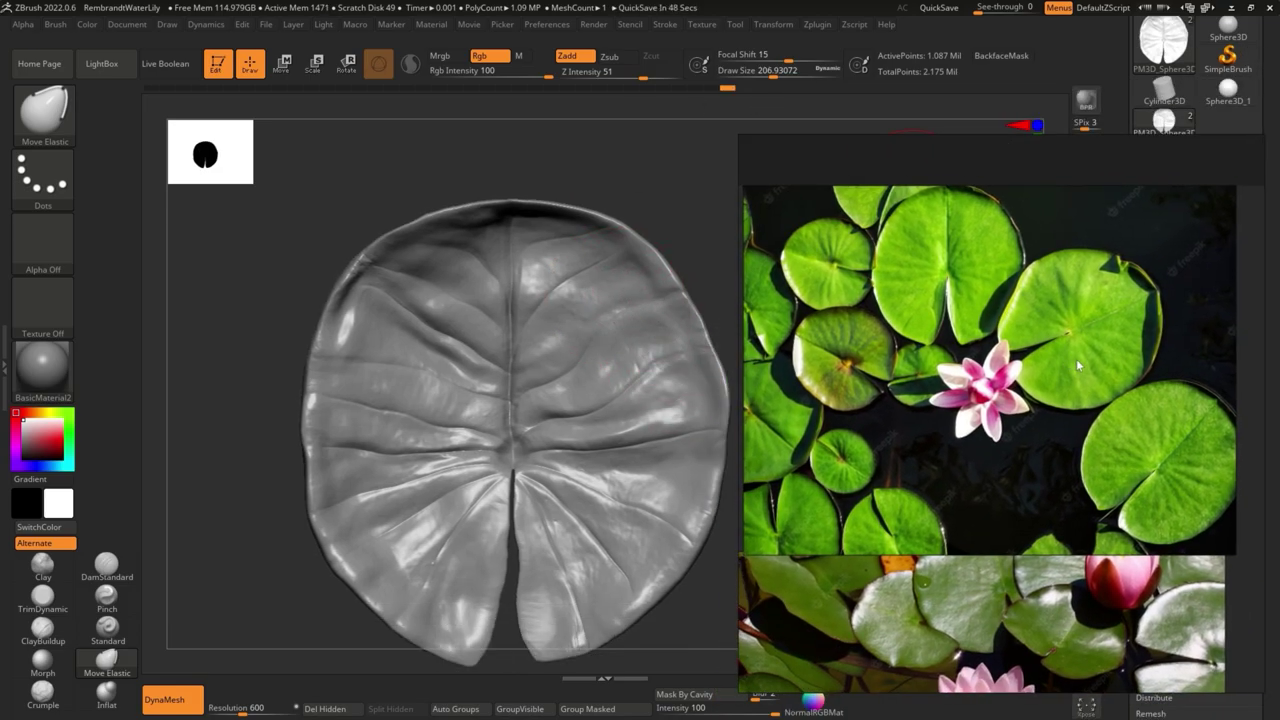
drag(700, 260, 640, 318)
mouse_move(640, 318)
right_down()
mouse_move(644, 290)
mouse_move(600, 300)
right_up()
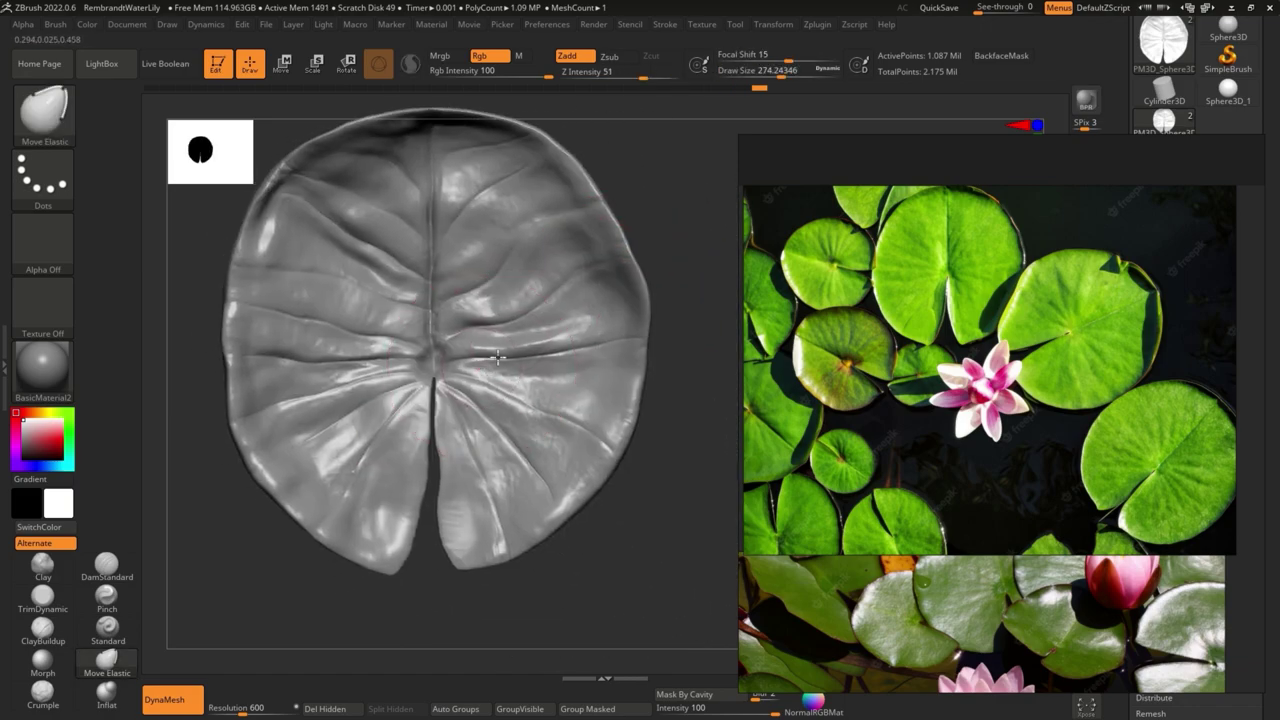
Pick the Standard brush and reposition the leaf to show its centre and top
key(b)
key(s)
key(t)
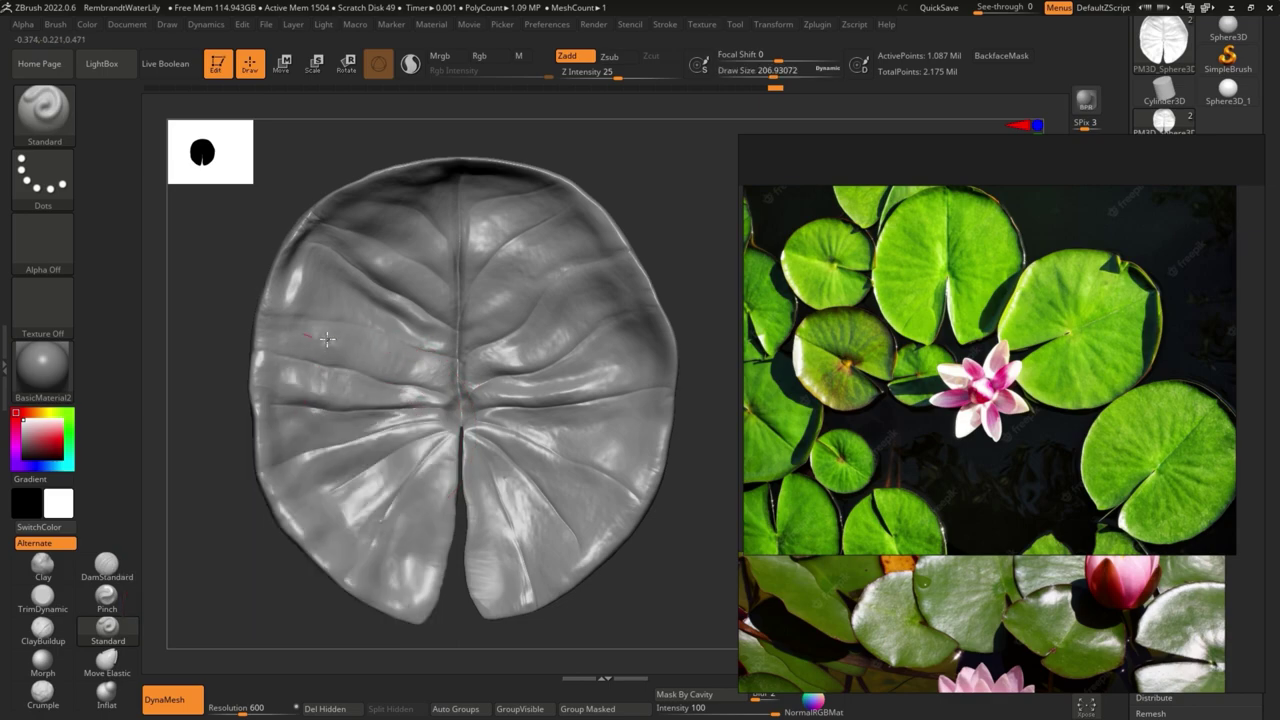
right_drag(447, 336, 427, 362)
right_drag(586, 443, 560, 410)
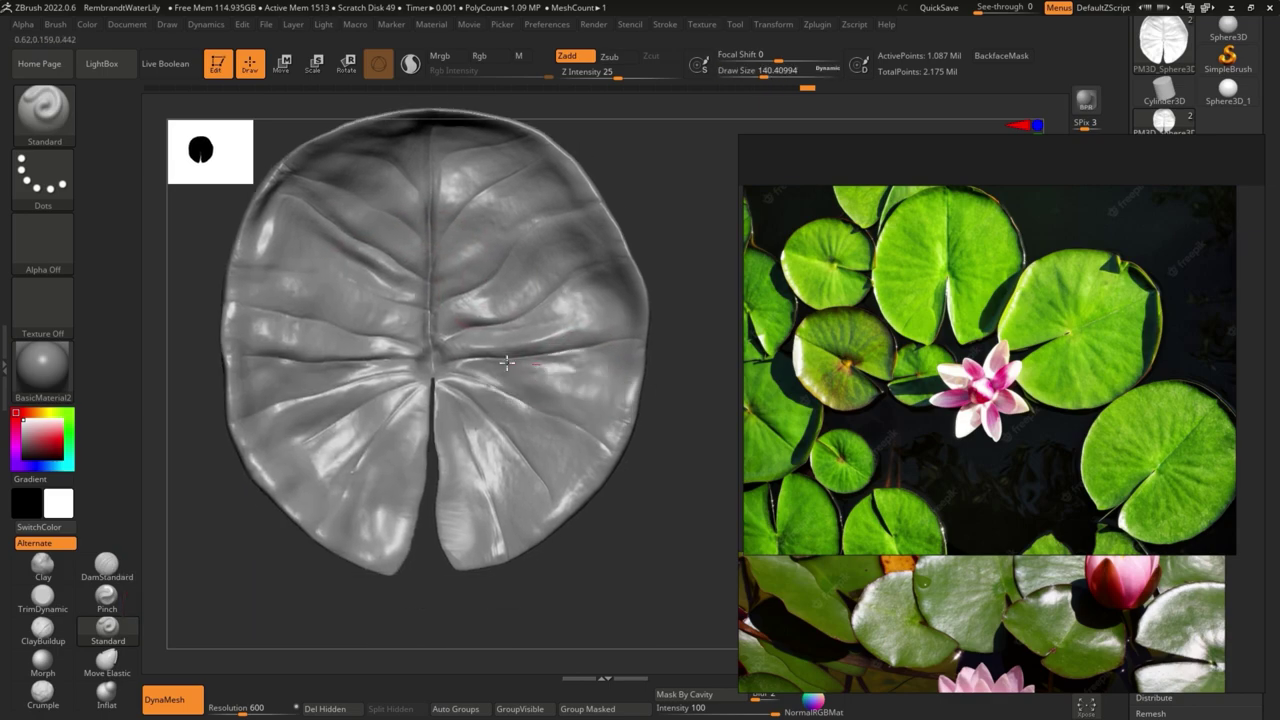
right_drag(285, 427, 421, 412)
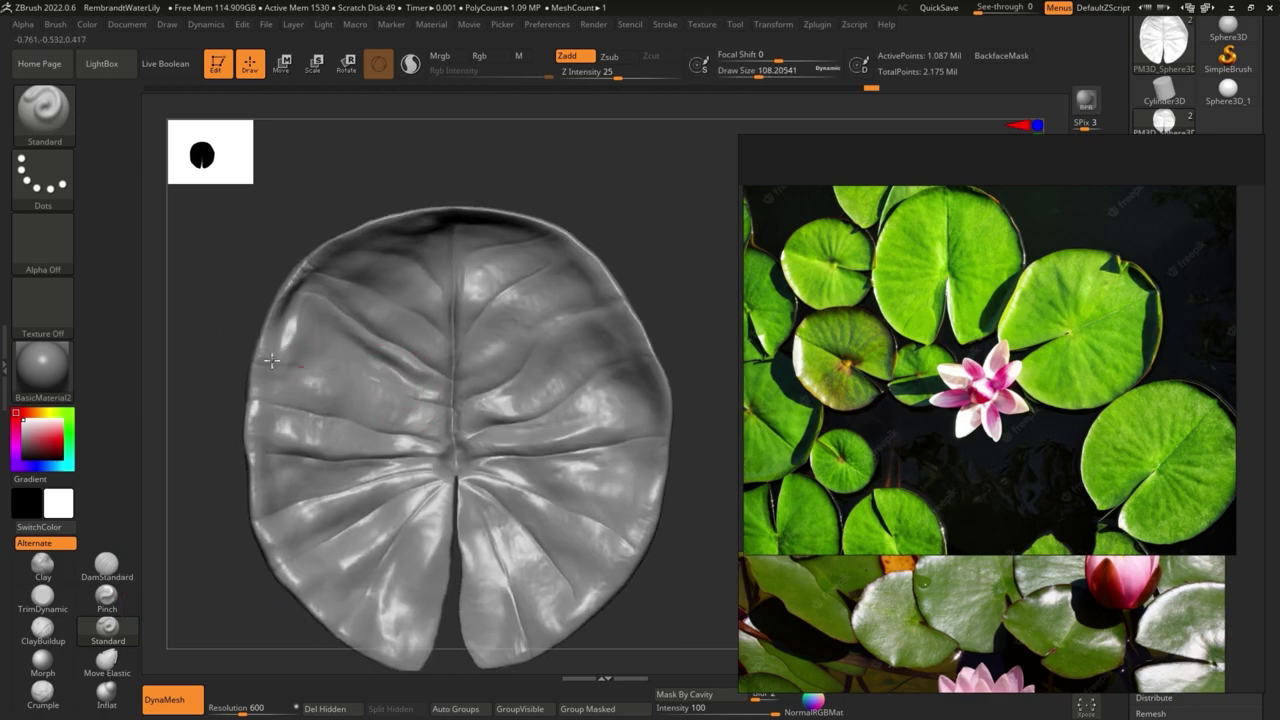
right_drag(451, 306, 440, 370)
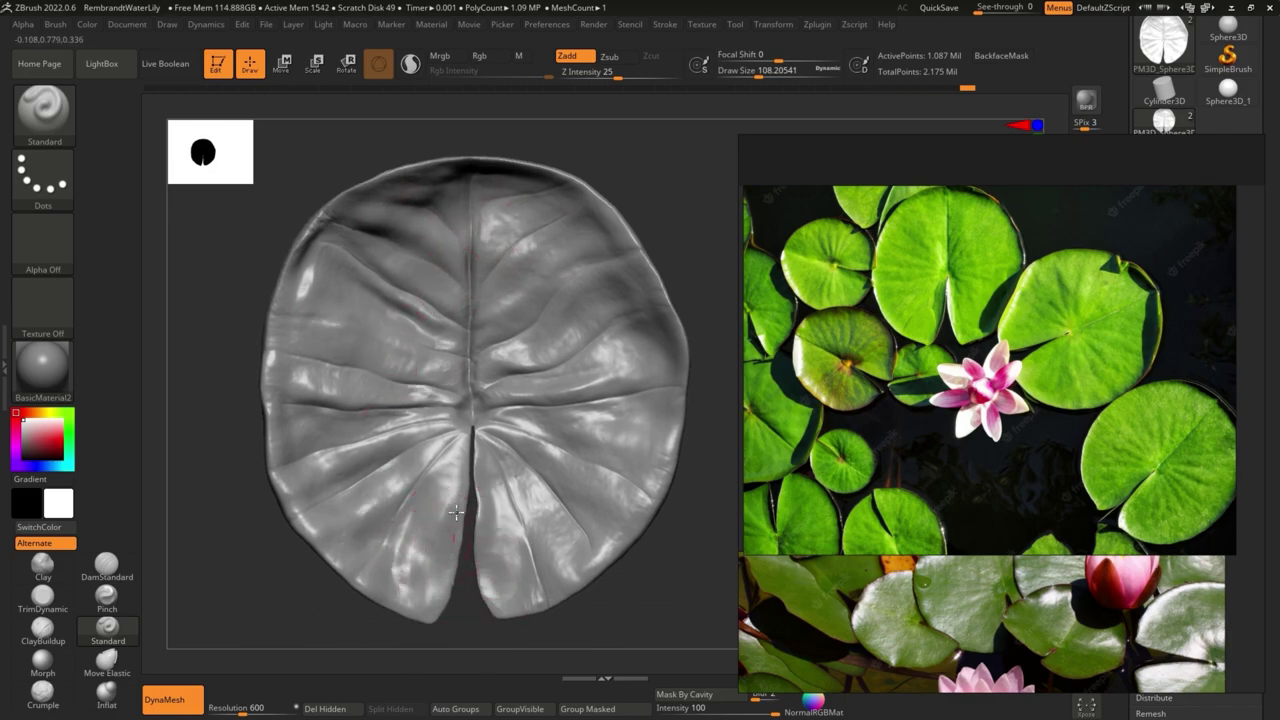
Flatten a patch near the leaf centre with the trim brush, then take up DamStandard for the midrib
click(42, 597)
drag(365, 355, 502, 268)
ctrl+right_drag(610, 531, 490, 330)
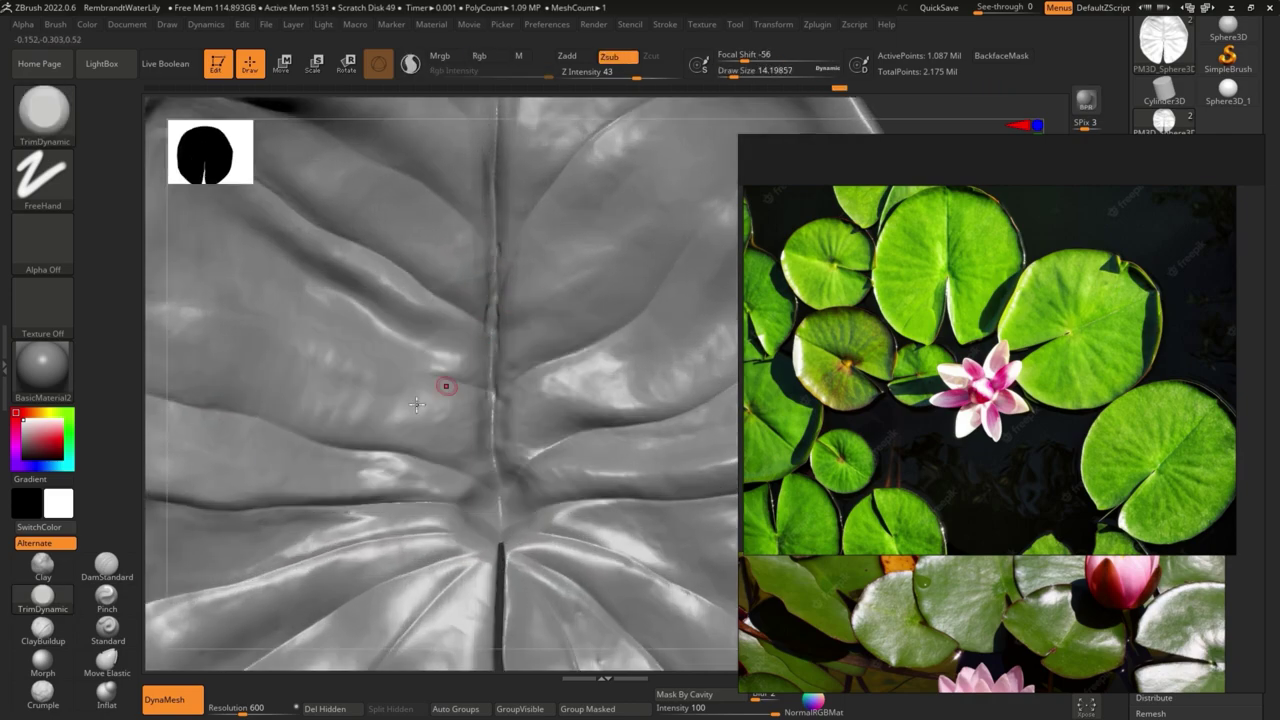
key(b)
key(d)
key(s)
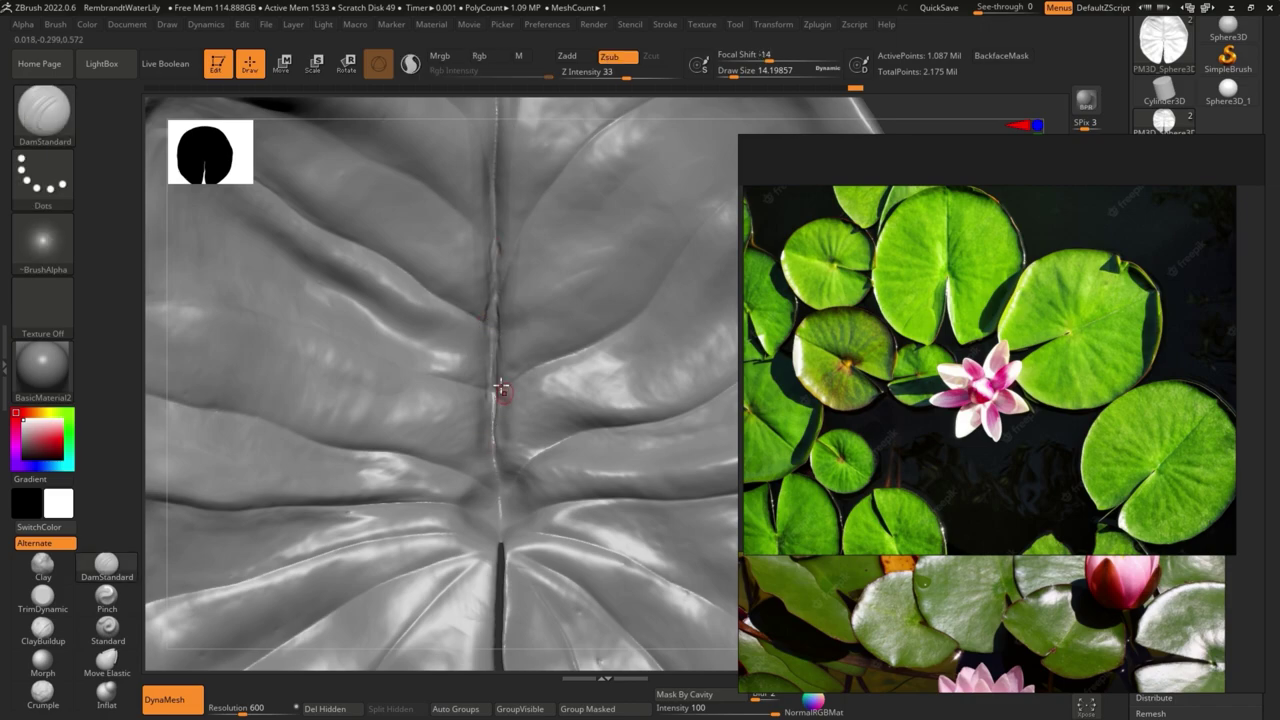
ctrl+right_drag(503, 400, 485, 369)
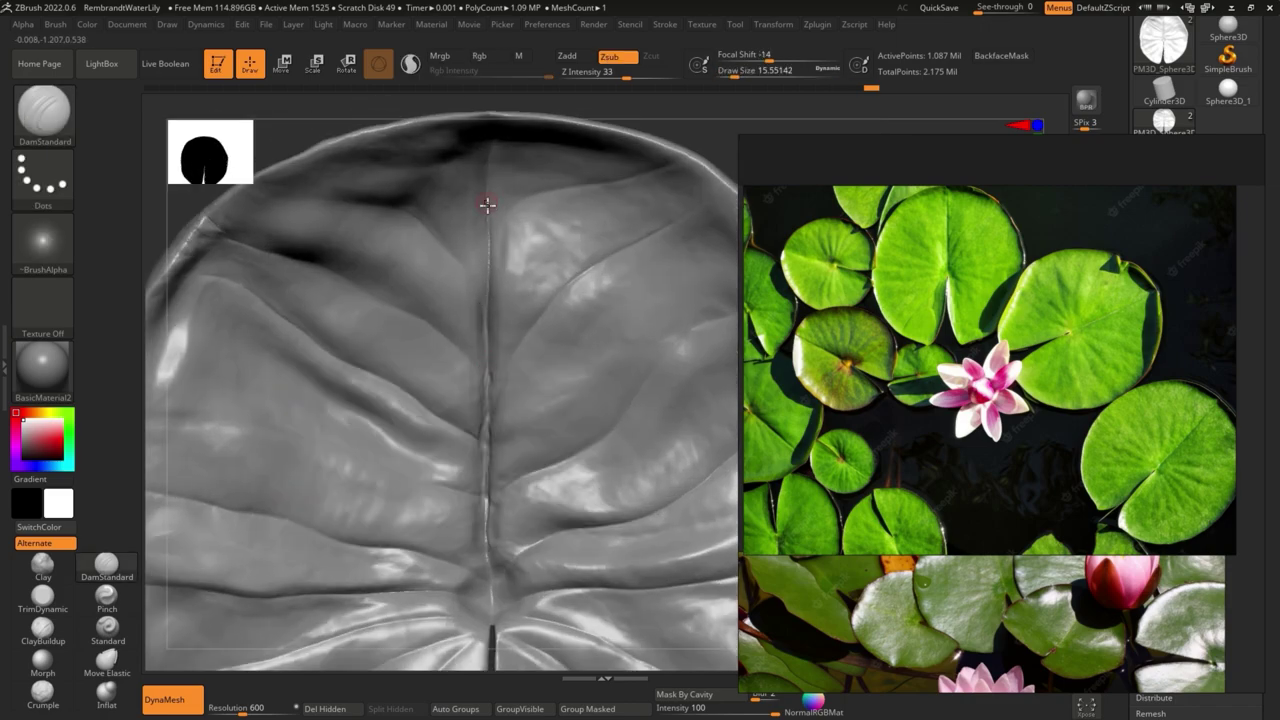
alt+right_drag(485, 186, 489, 275)
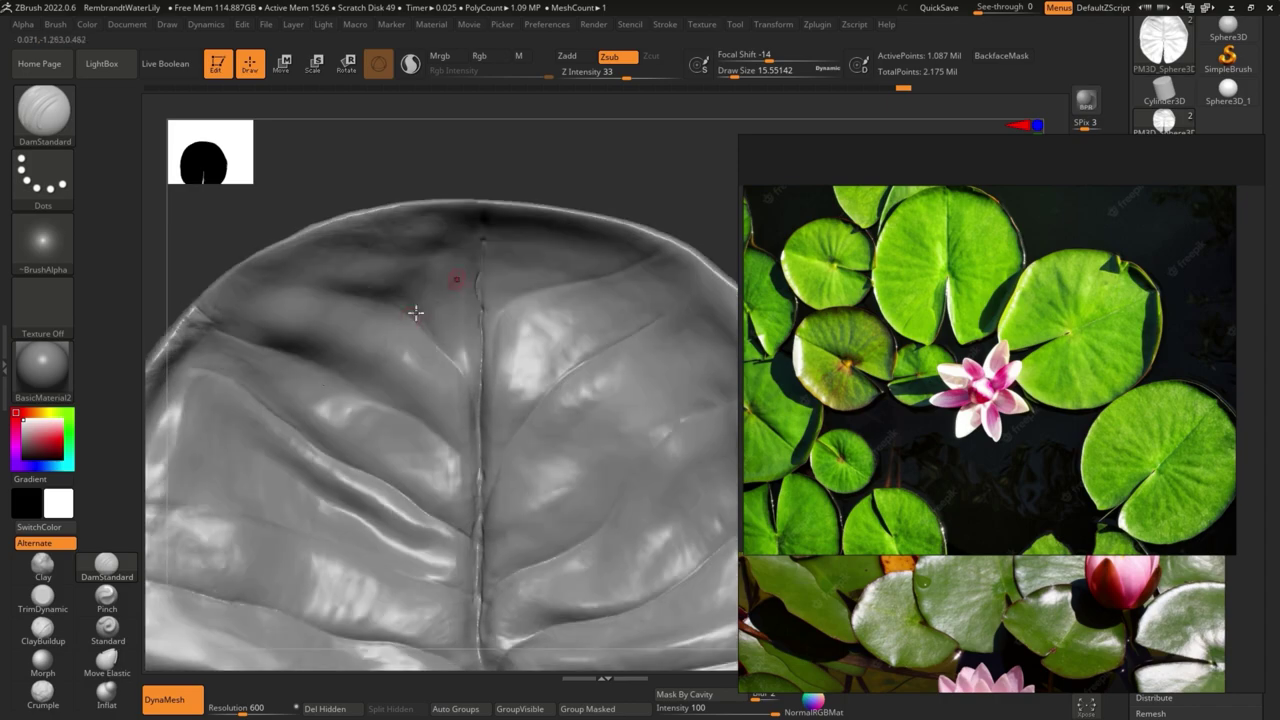
Switch back to the TrimDynamic brush, then to the Pinch brush
key(b)
key(t)
key(d)
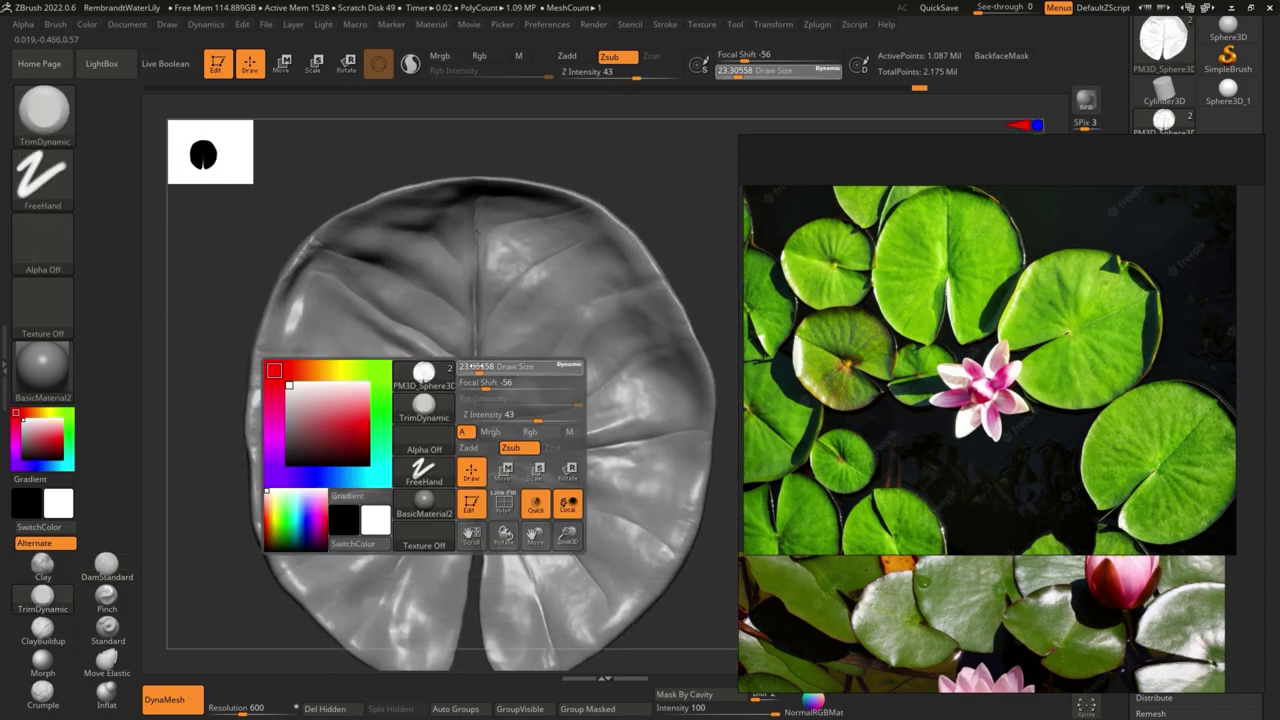
key(b)
key(p)
key(i)
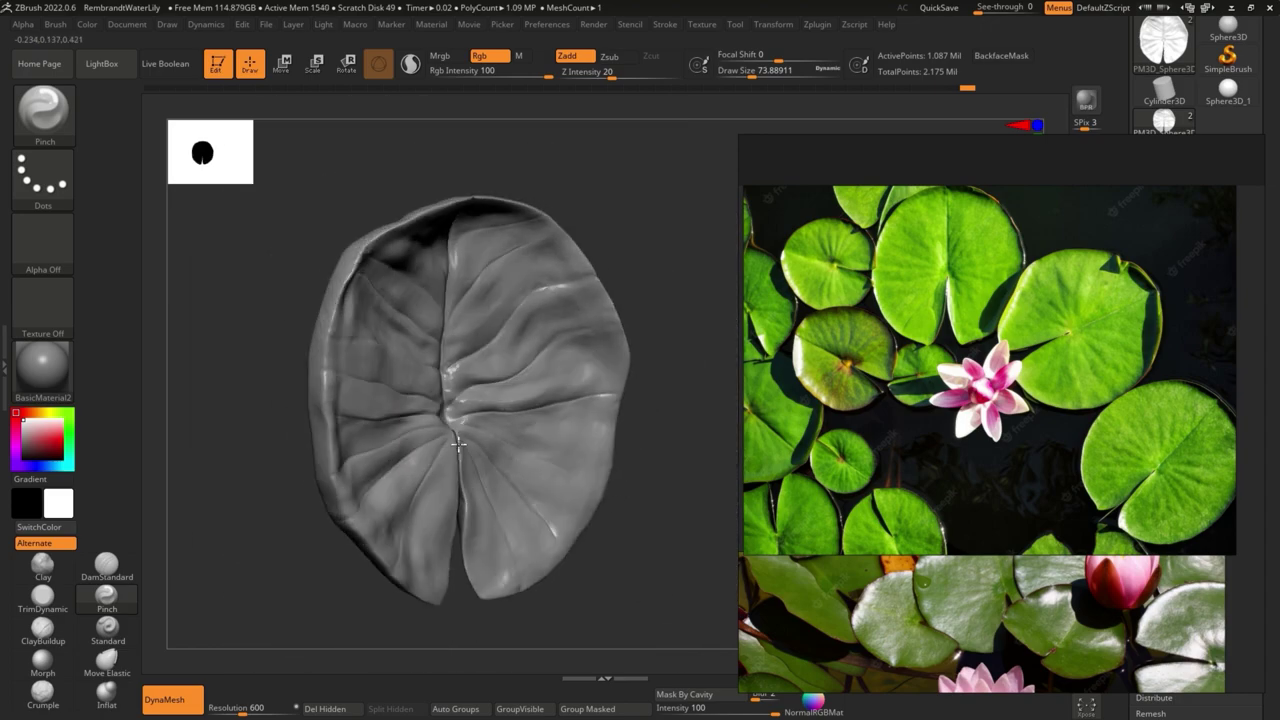
Select the Crumple brush and enlarge it
mouse_move(457, 443)
right_down()
mouse_move(562, 316)
mouse_move(507, 407)
right_up()
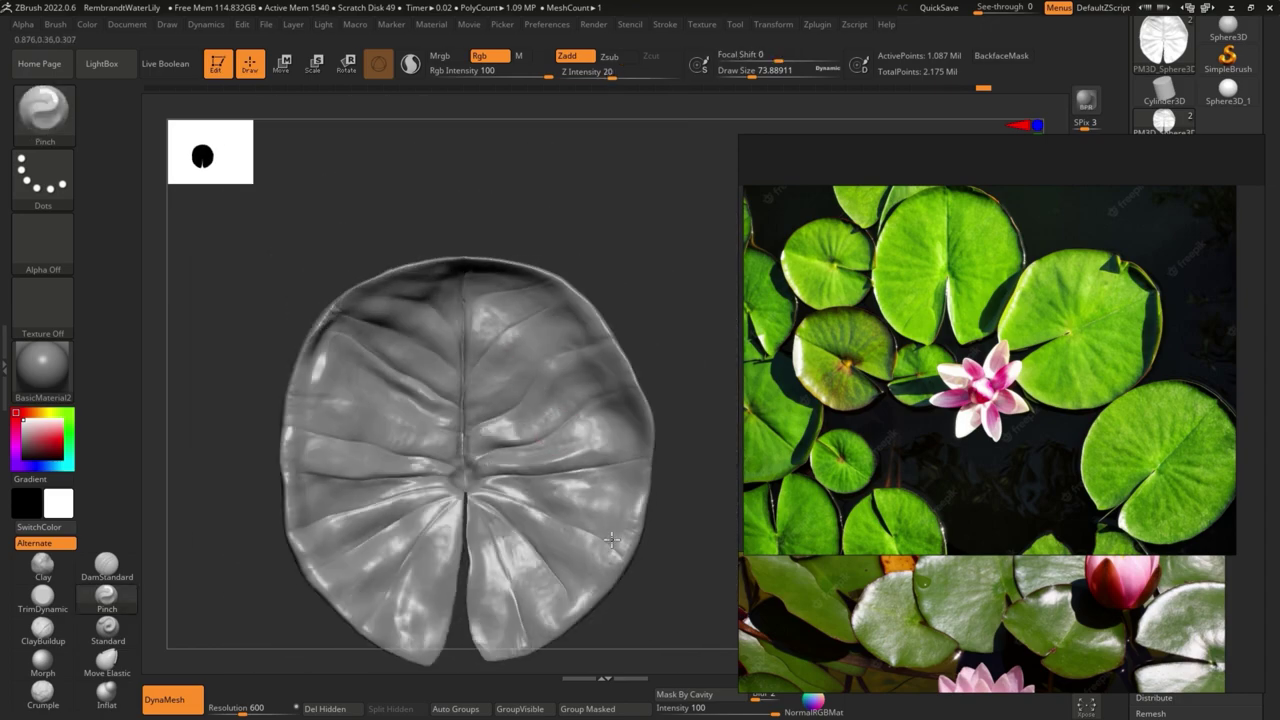
key(b)
key(c)
key(r)
key(s)
drag(677, 423, 575, 378)
Inflate the leaf centre with the Inflate brush, then reduce the brush size
key(b)
key(i)
key(n)
drag(449, 407, 576, 292)
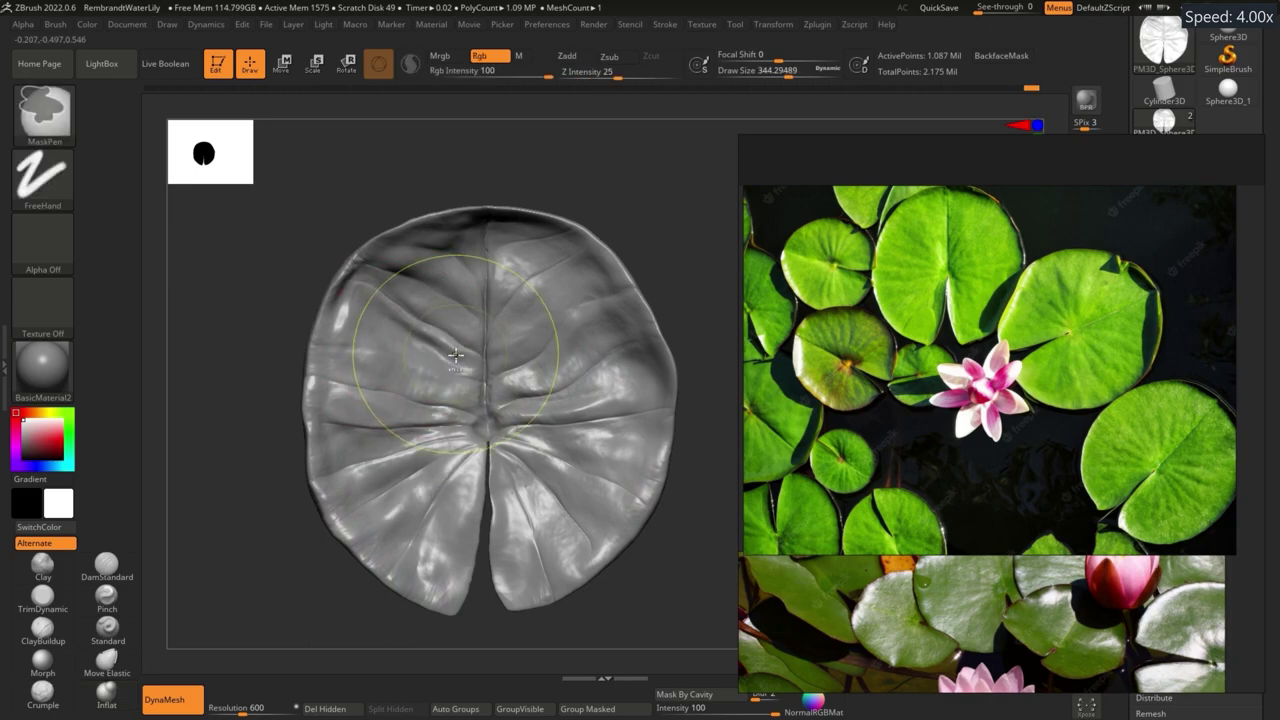
right_click(541, 462)
shift+right_drag(594, 466, 513, 322)
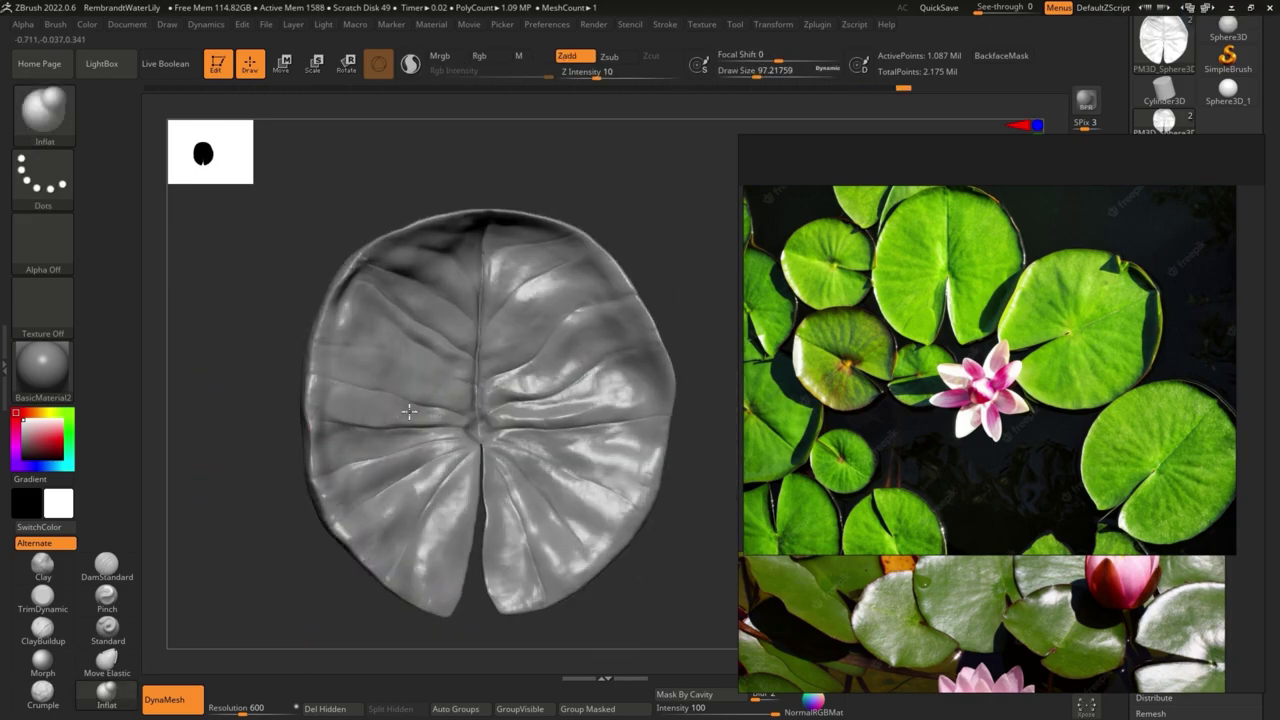
mouse_move(338, 318)
right_down()
mouse_move(521, 250)
mouse_move(512, 341)
right_up()
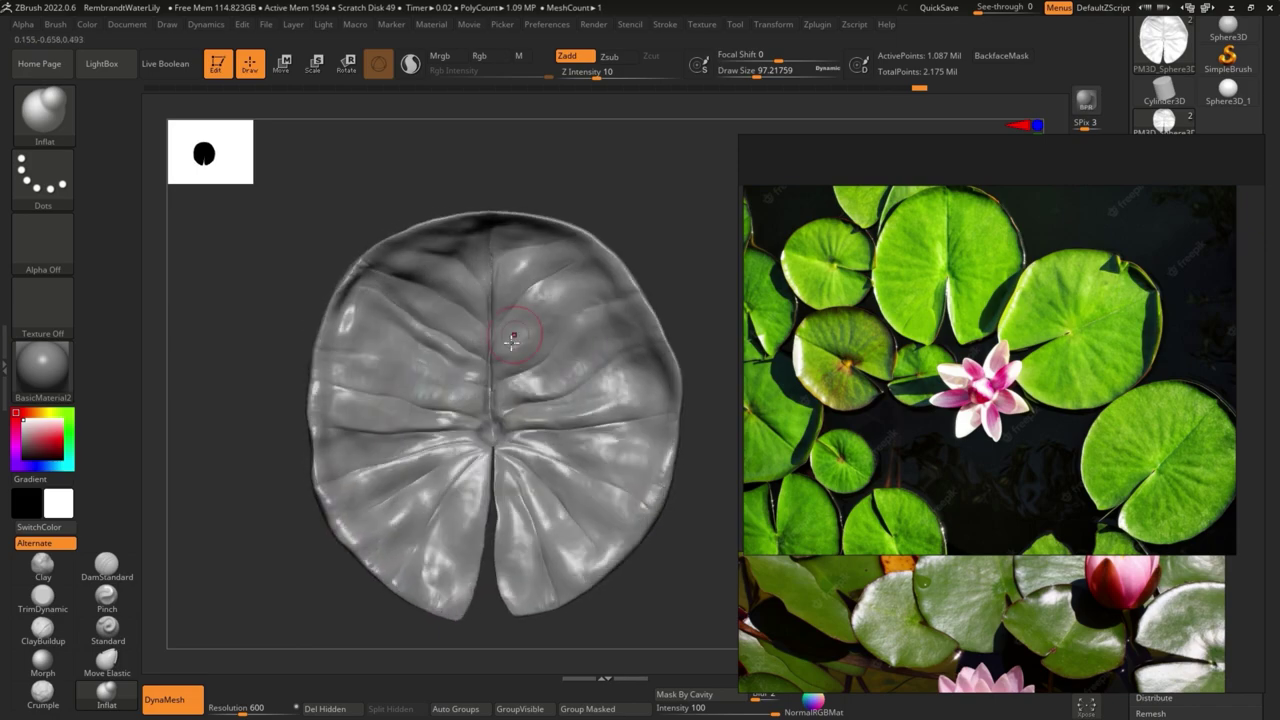
right_drag(460, 293, 409, 400)
Set up the Blob brush with a Spray stroke at about size 68
key(b)
click(253, 444)
key(s)
drag(330, 425, 392, 425)
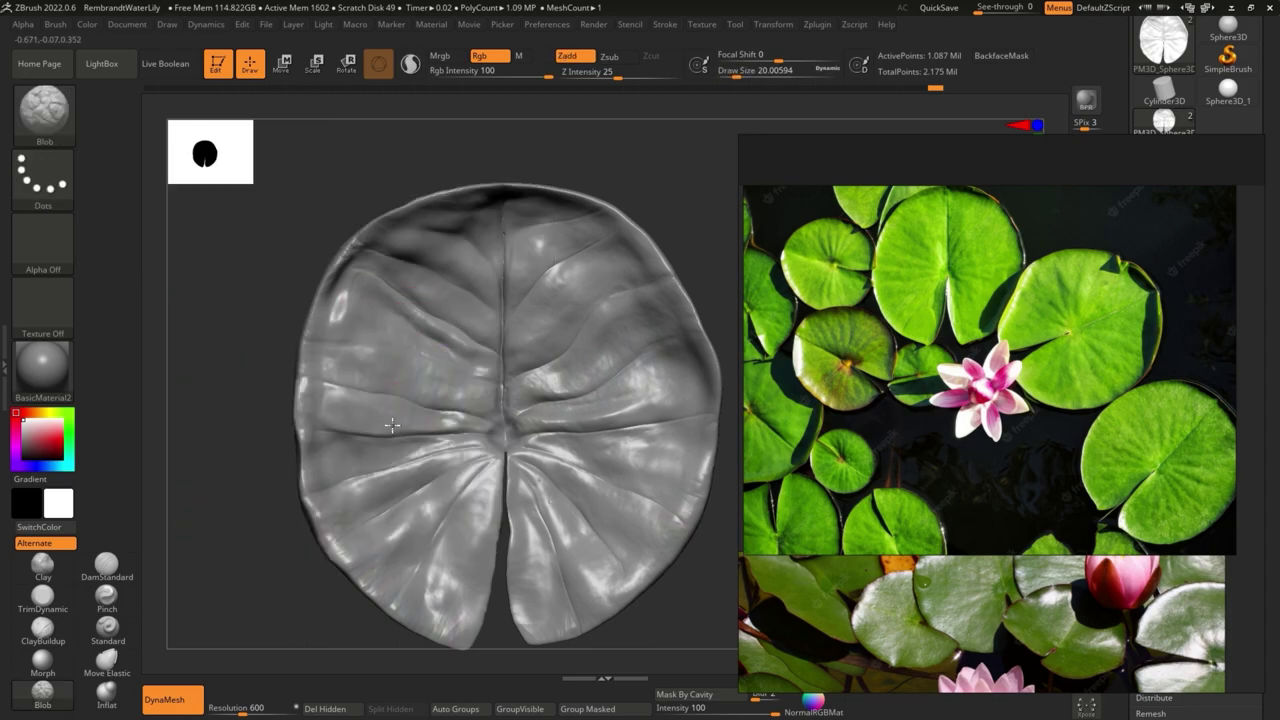
click(43, 178)
click(186, 189)
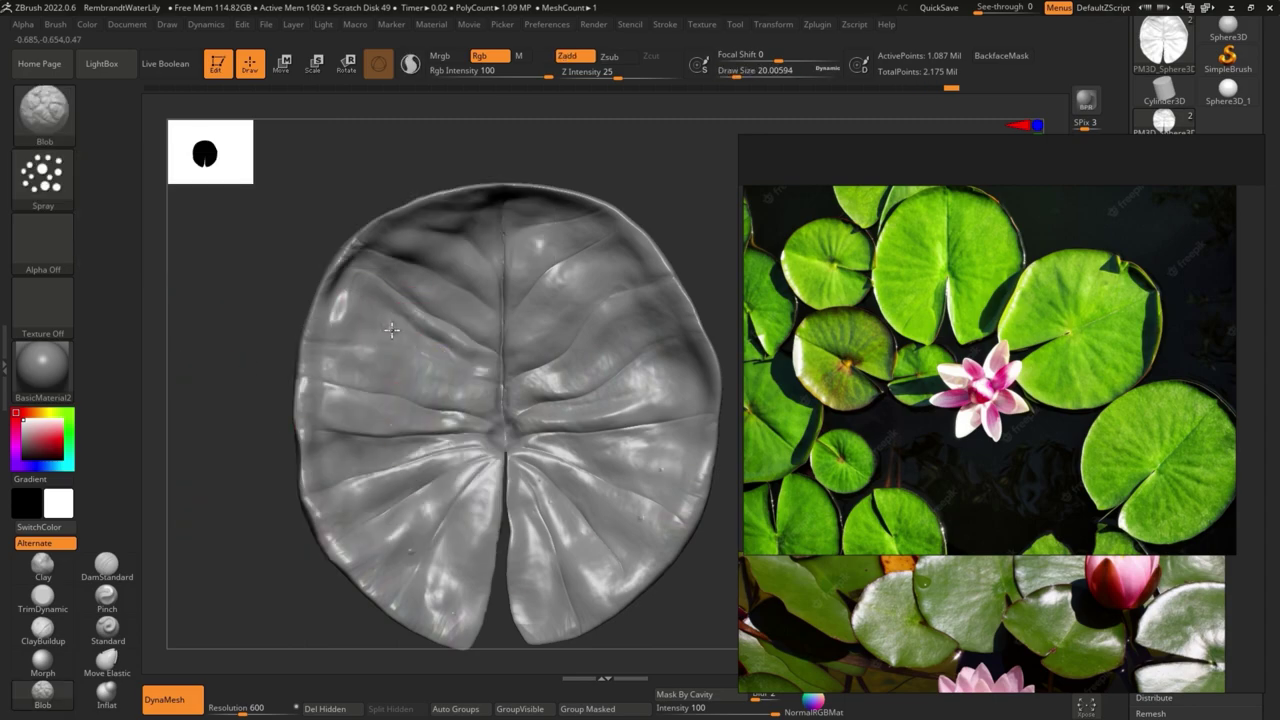
key(s)
drag(380, 330, 420, 330)
Spray small texture strokes at sizes 68 and 41, smooth the lower half, and view both pads
drag(414, 390, 400, 425)
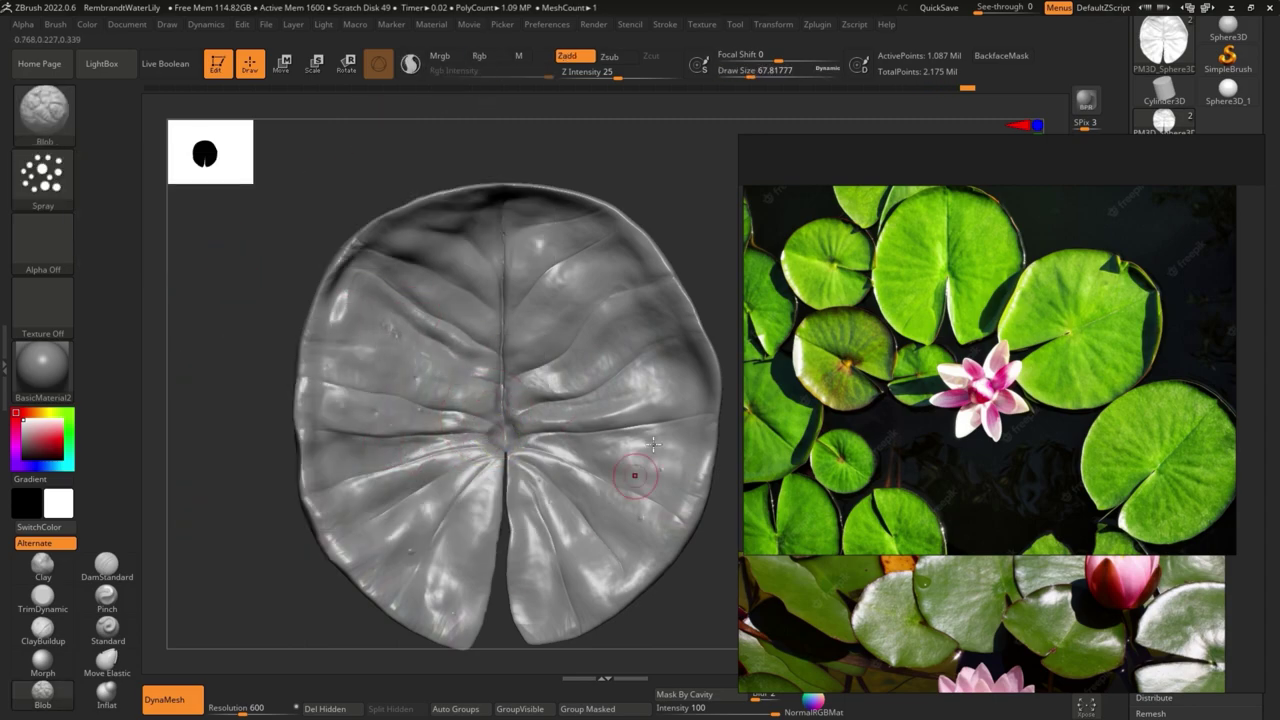
key(s)
drag(534, 627, 510, 627)
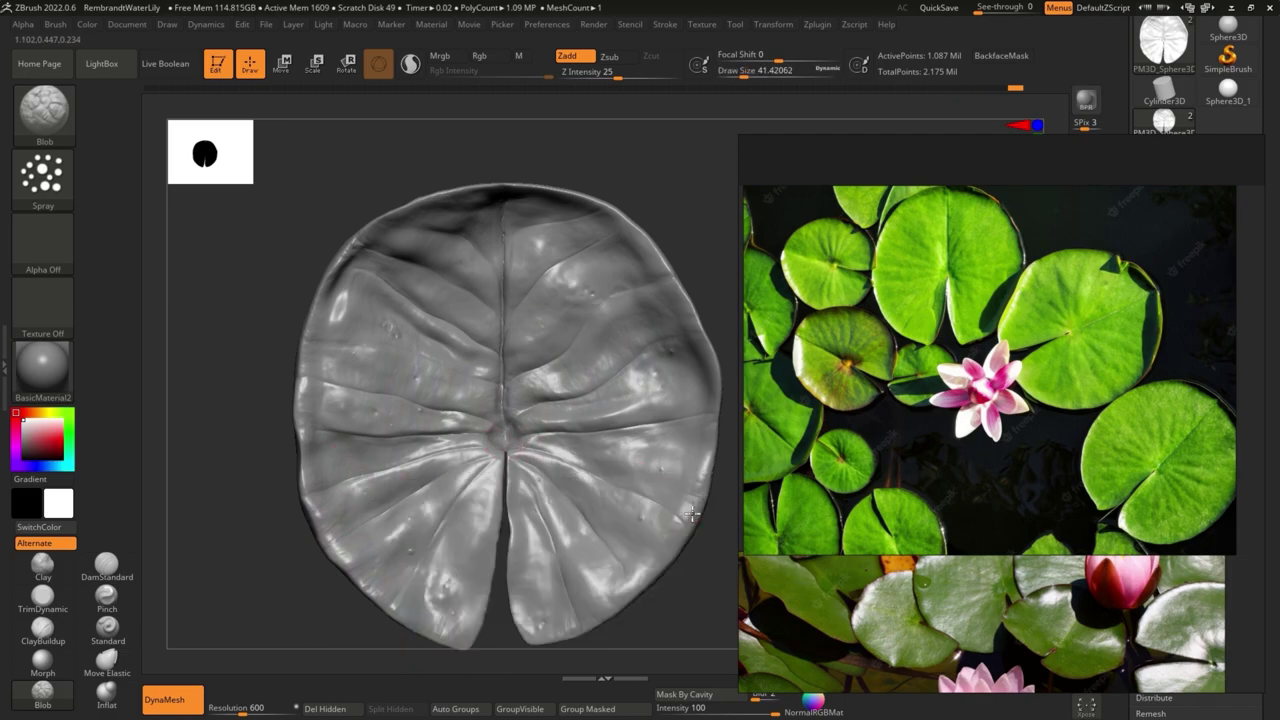
drag(612, 484, 625, 555)
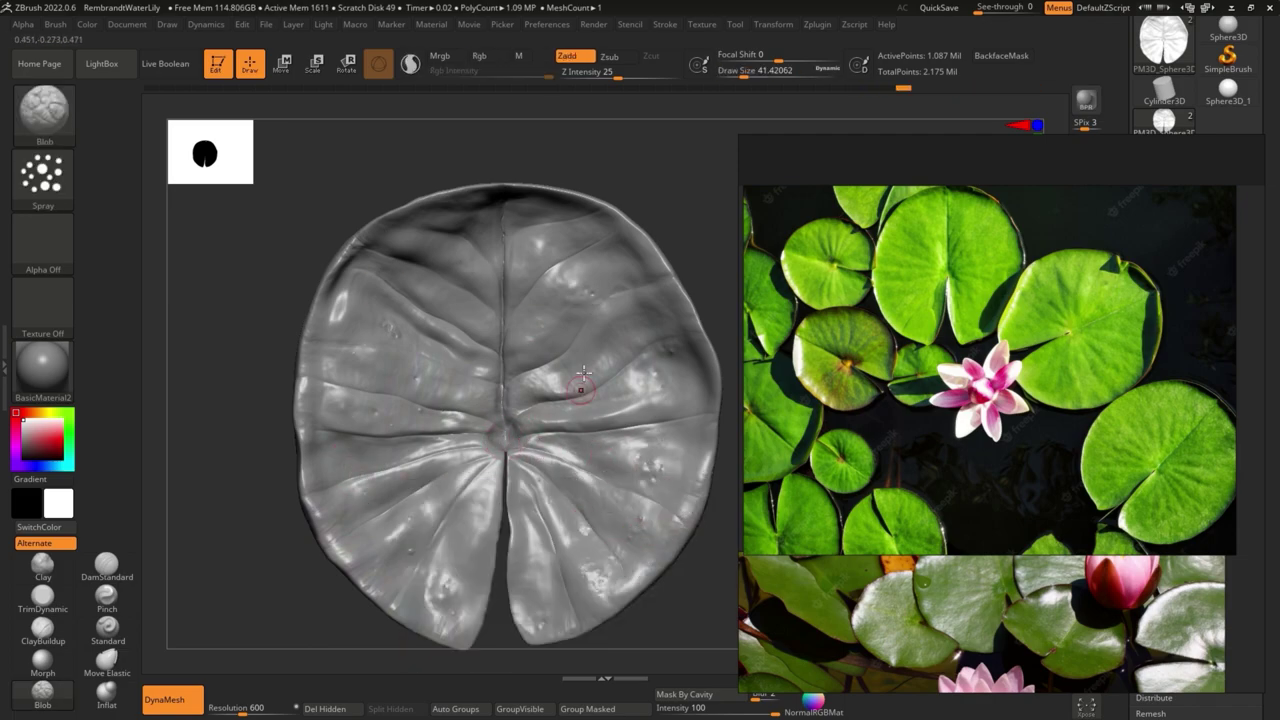
shift+drag(350, 375, 409, 490)
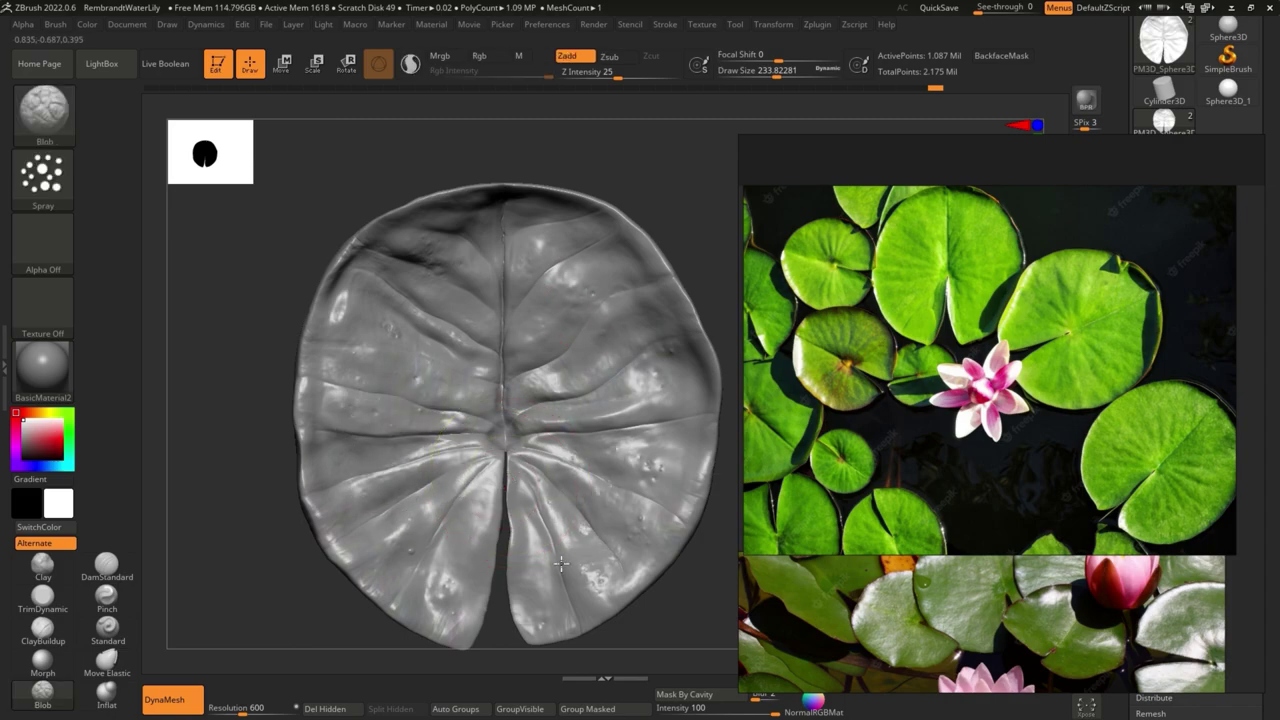
key(w)
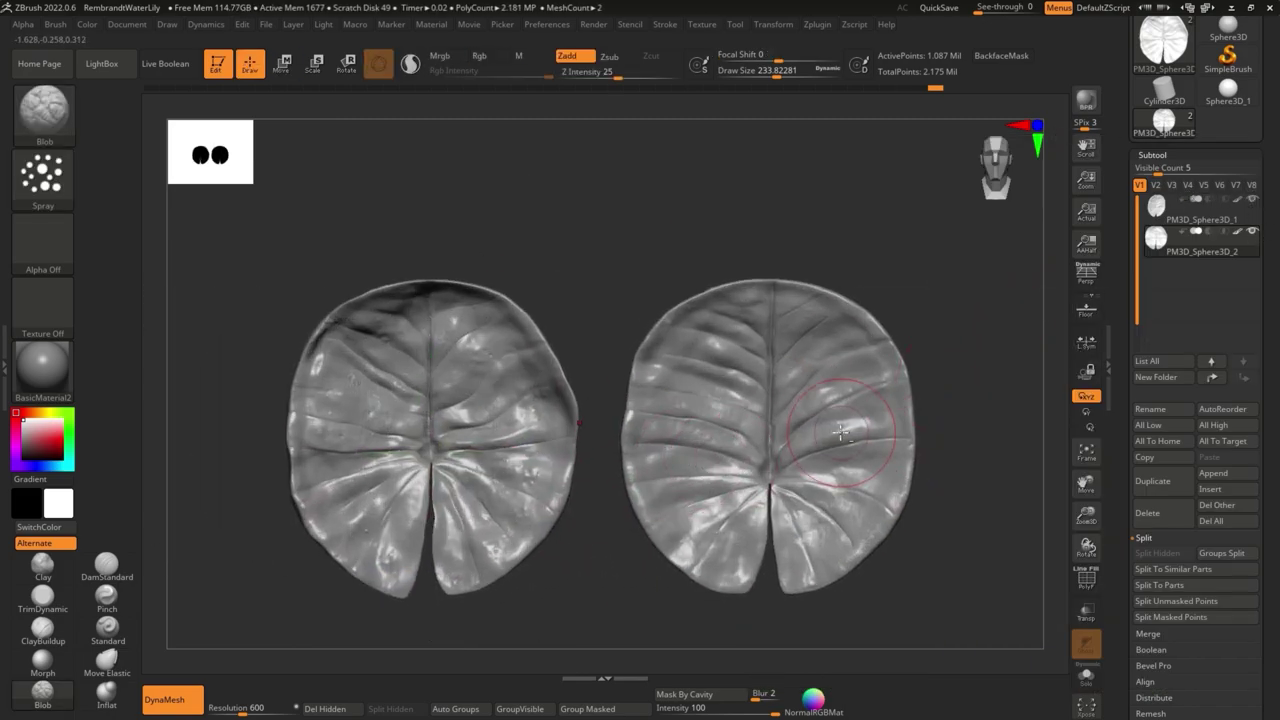
ctrl+right_drag(840, 432, 675, 348)
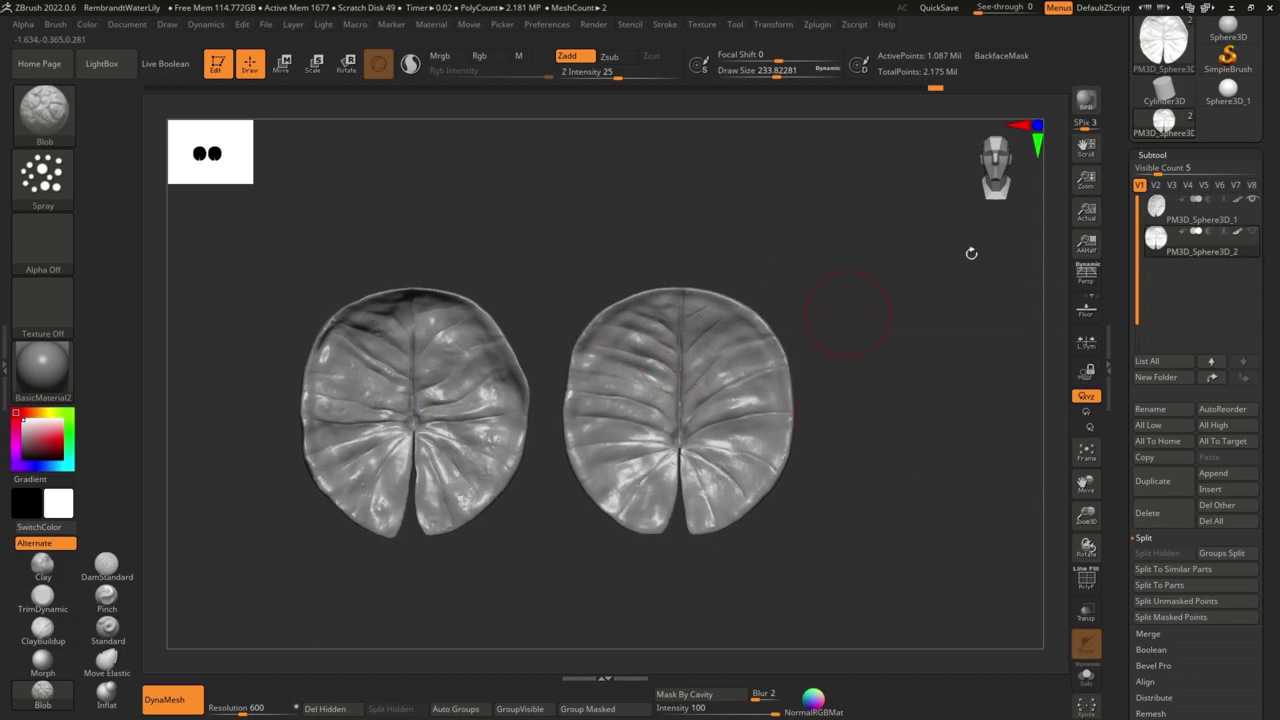
Hide the left pad and duplicate the remaining lily pad
alt+click(680, 389)
key(space)
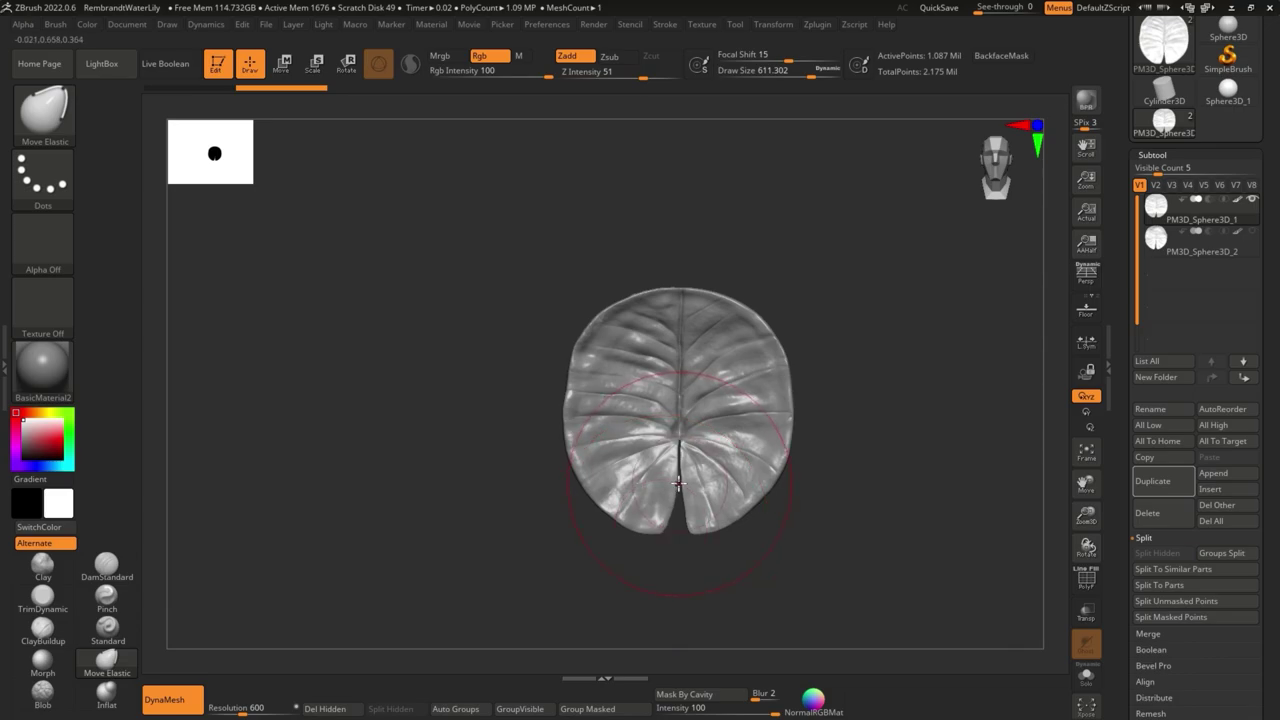
click(1152, 481)
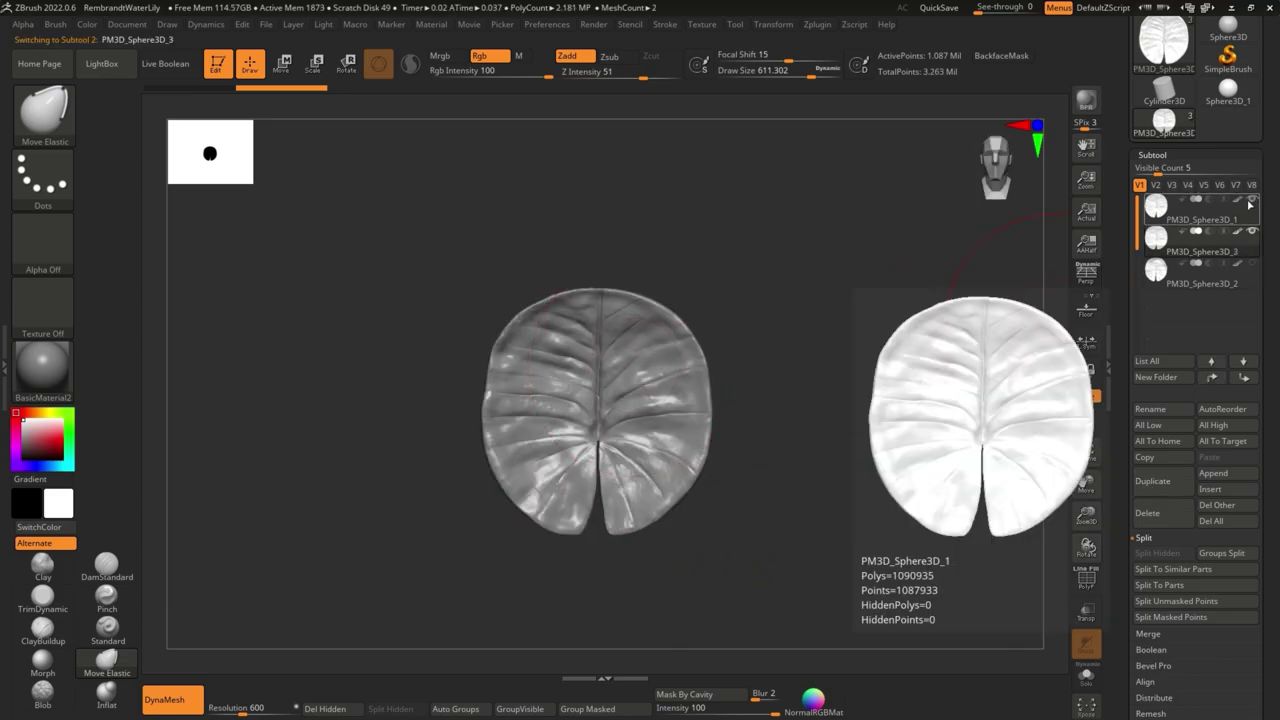
key(space)
Rotate the copy and push its lower-left lobe to narrow the notch
mouse_move(466, 480)
right_down()
mouse_move(481, 457)
mouse_move(480, 517)
right_up()
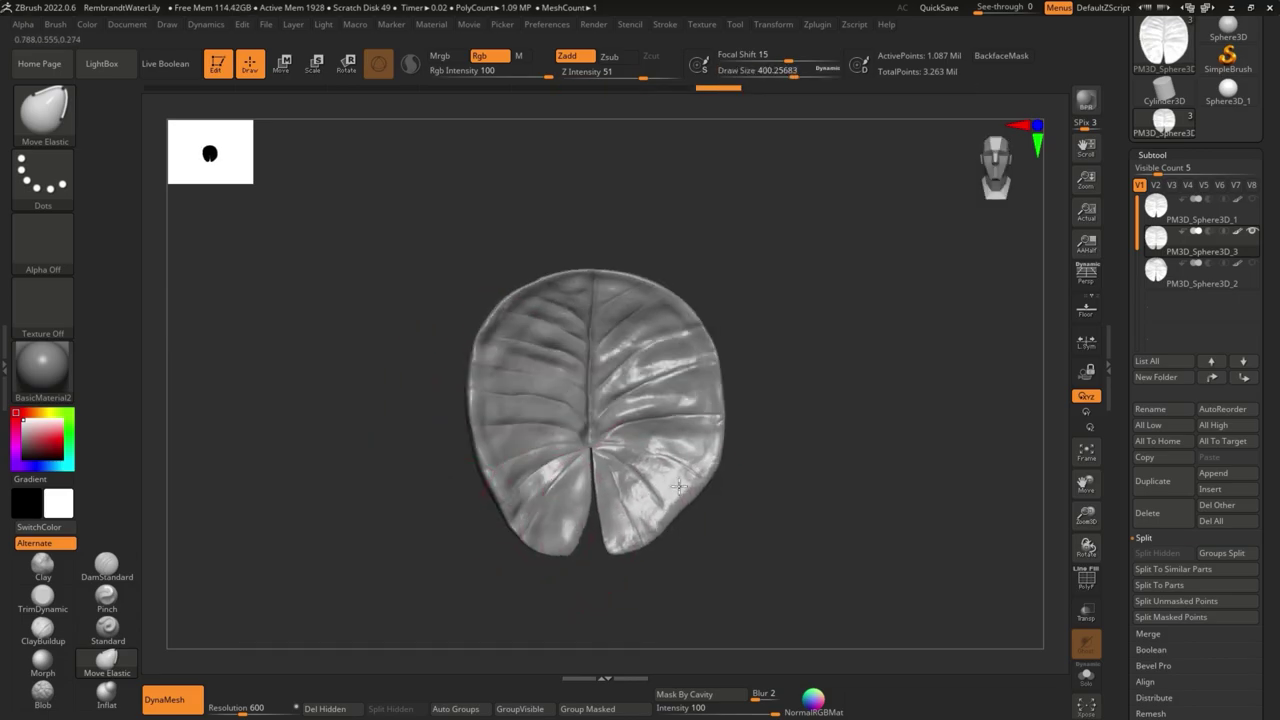
right_drag(680, 364, 683, 311)
key(ctrl+z)
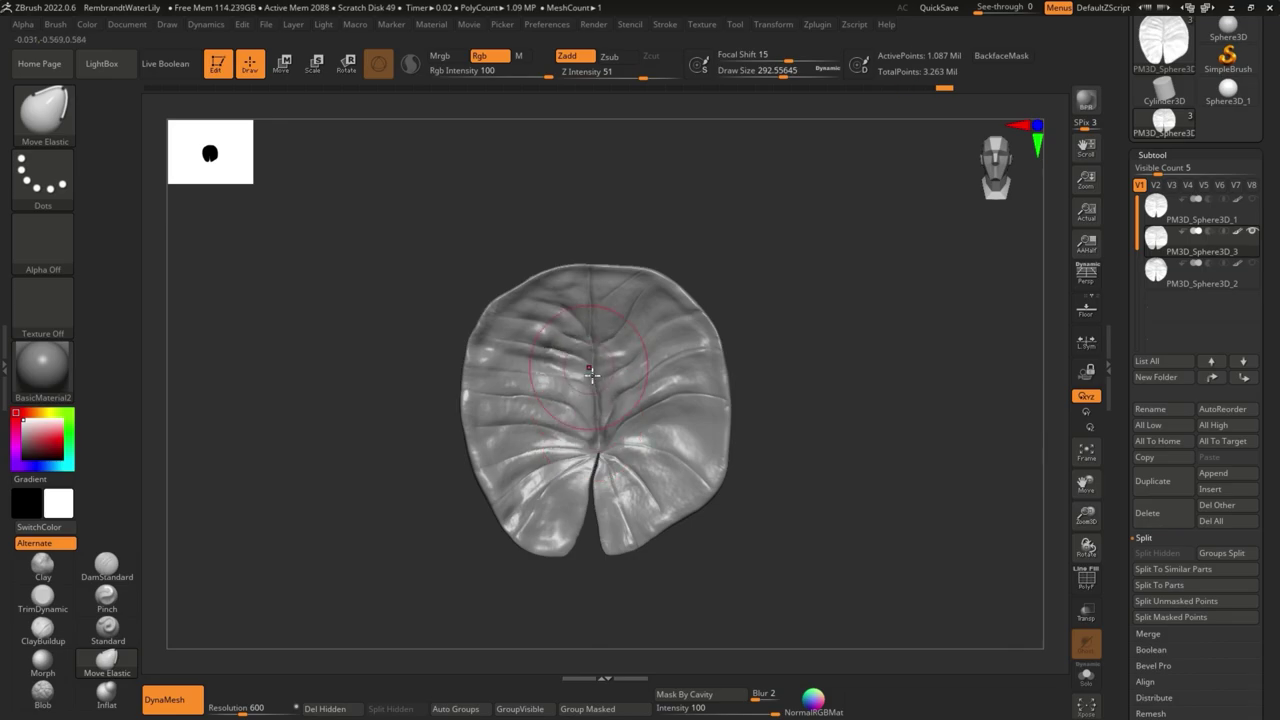
mouse_move(580, 532)
mouse_down()
mouse_move(602, 548)
mouse_move(653, 536)
mouse_move(684, 500)
mouse_up()
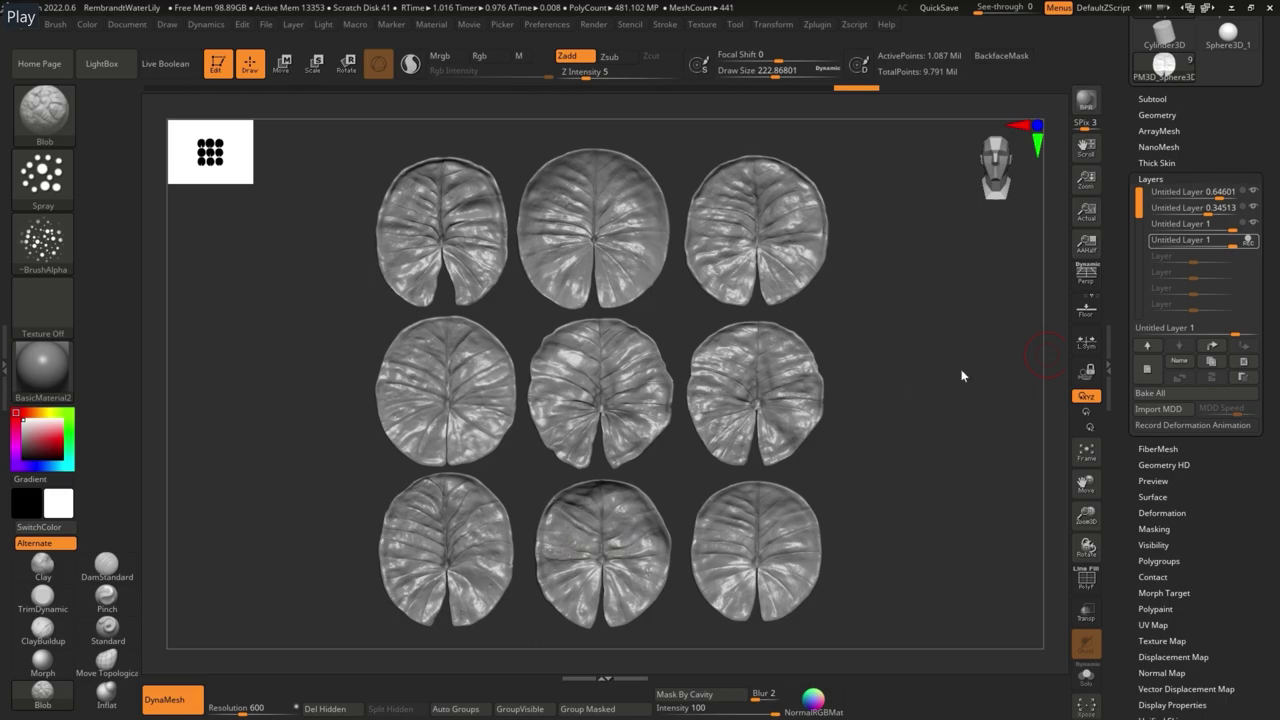
Toggle the Geometry and Subtool palettes, then rewind the reference video to the water-lily photo
click(1160, 114)
click(1166, 113)
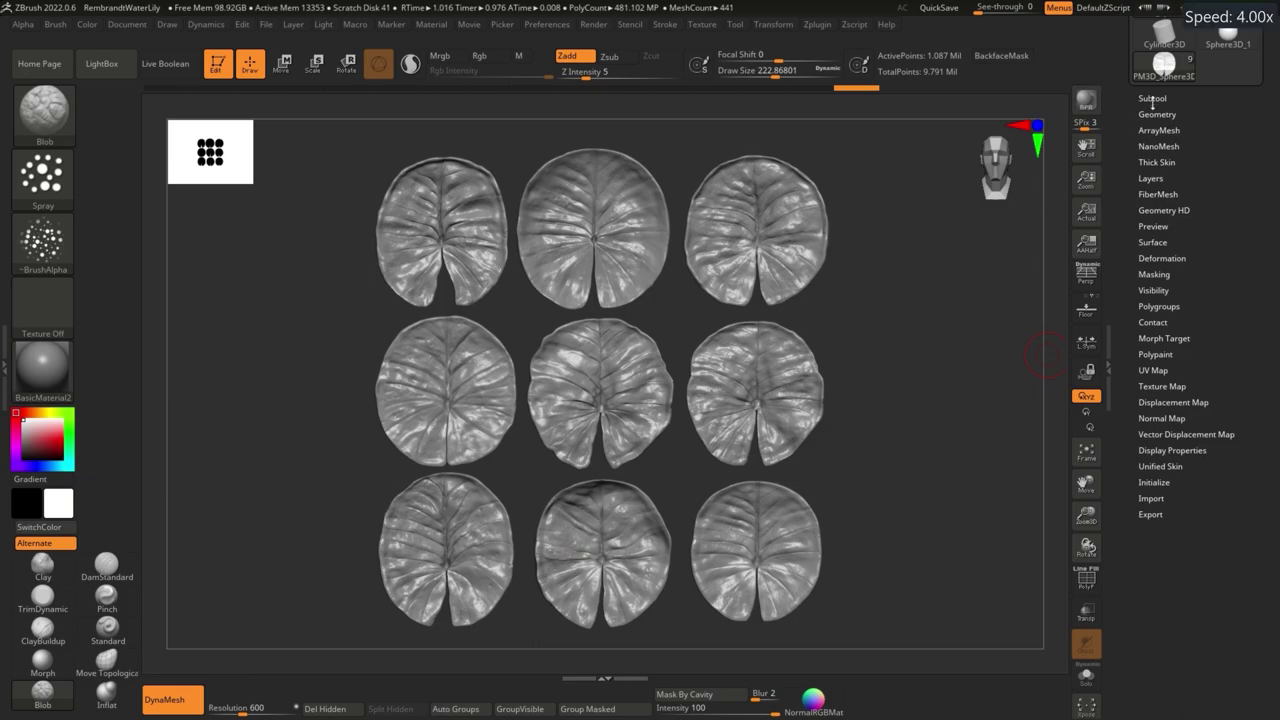
click(1152, 100)
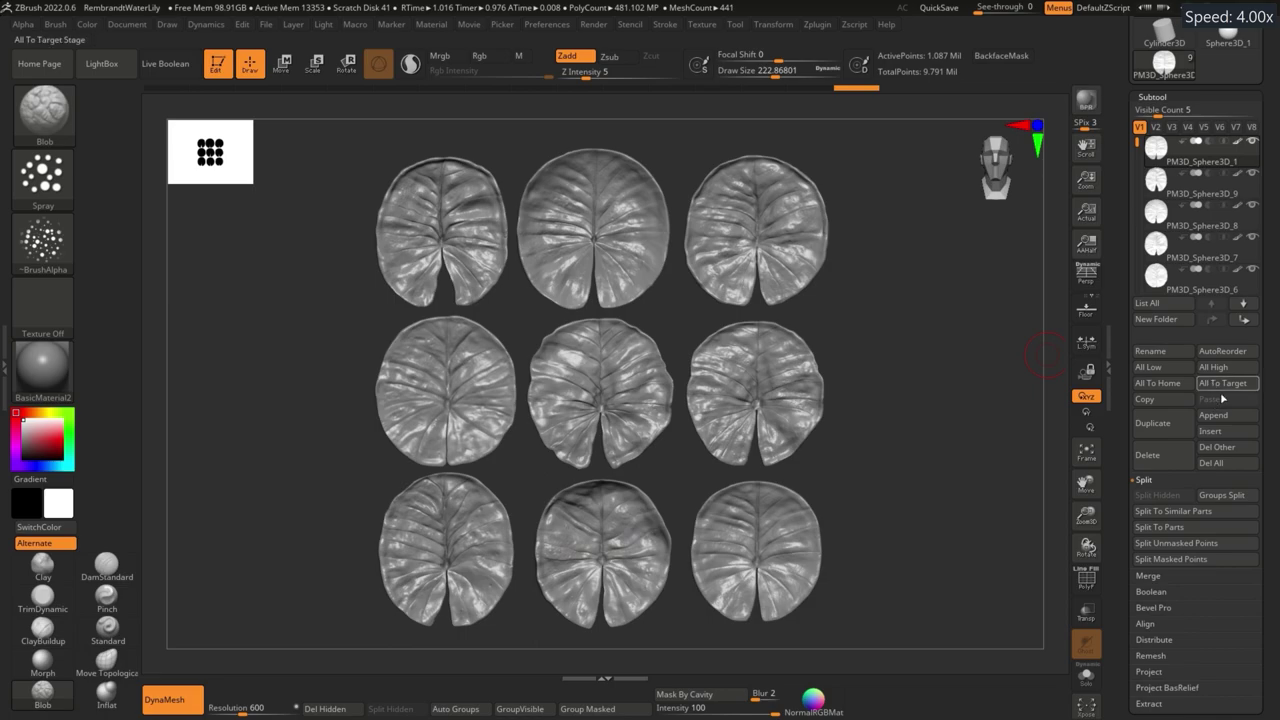
click(1211, 431)
click(825, 481)
mouse_move(857, 460)
ctrl+right_down()
mouse_move(720, 482)
mouse_move(771, 486)
ctrl+right_up()
key(r)
key(shift+ctrl+s)
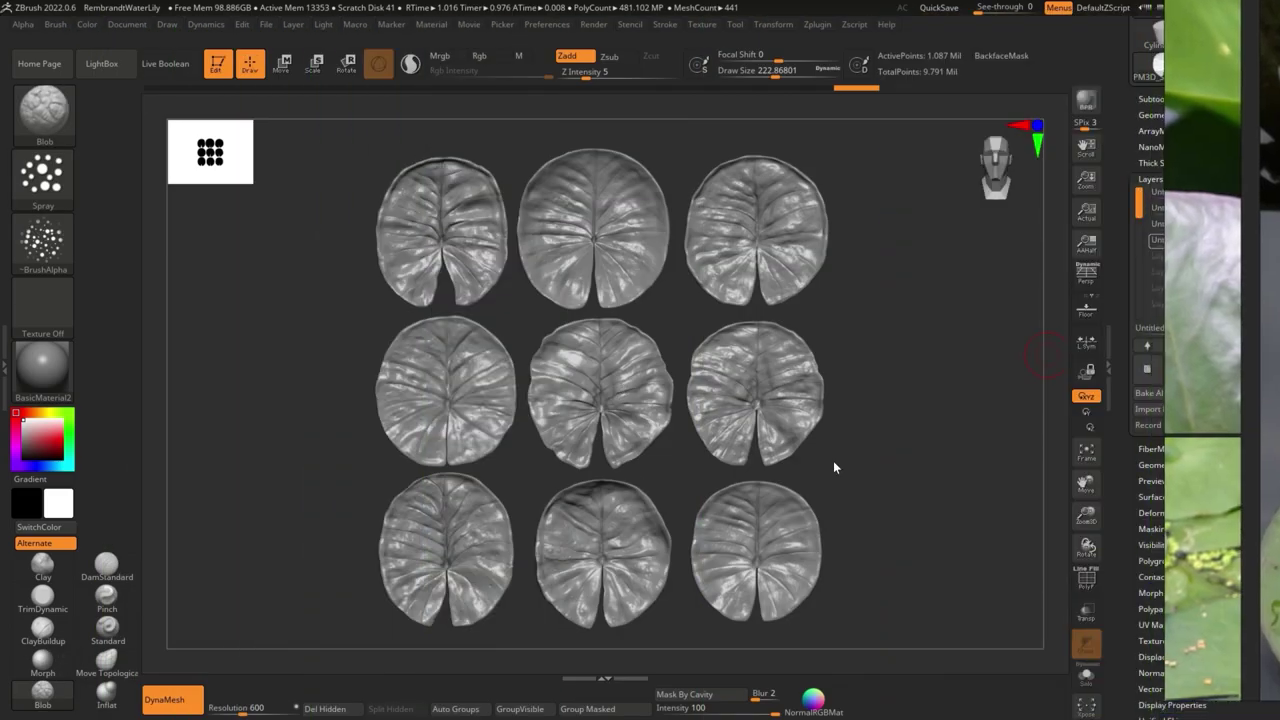
click(52, 676)
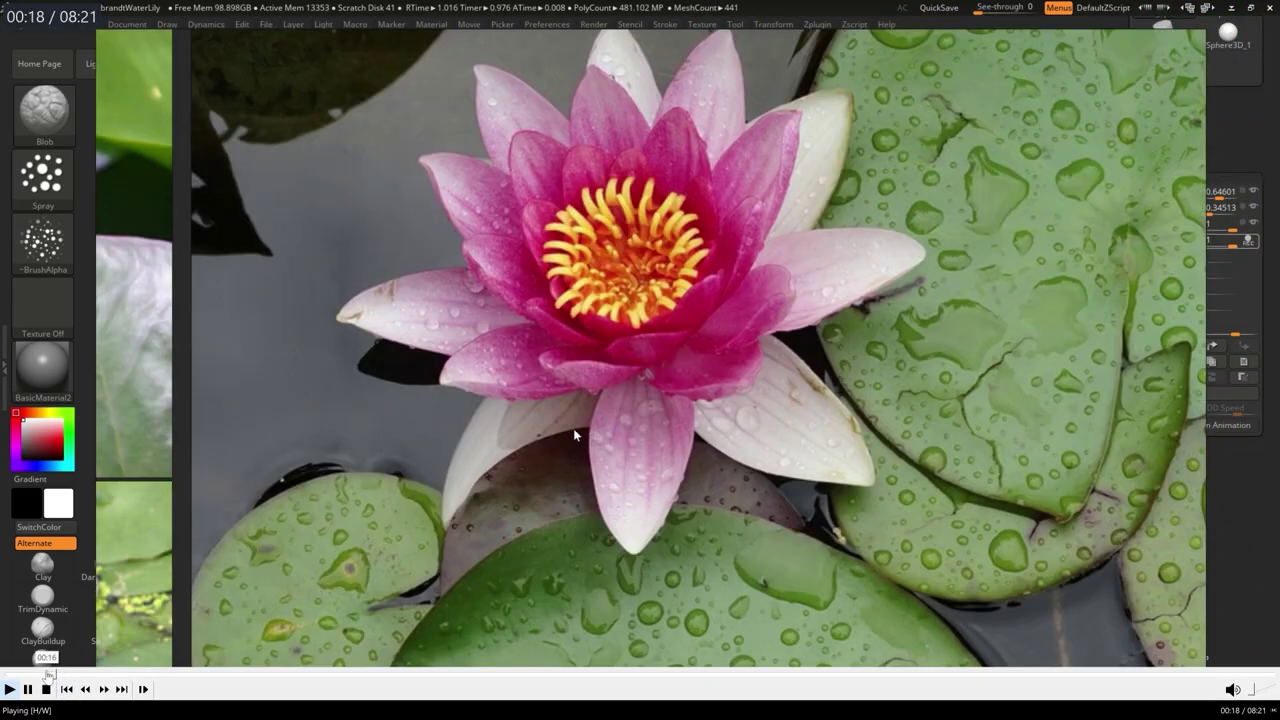
Pause the video, jump ahead to about 00:51, and play at 2x speed
click(570, 433)
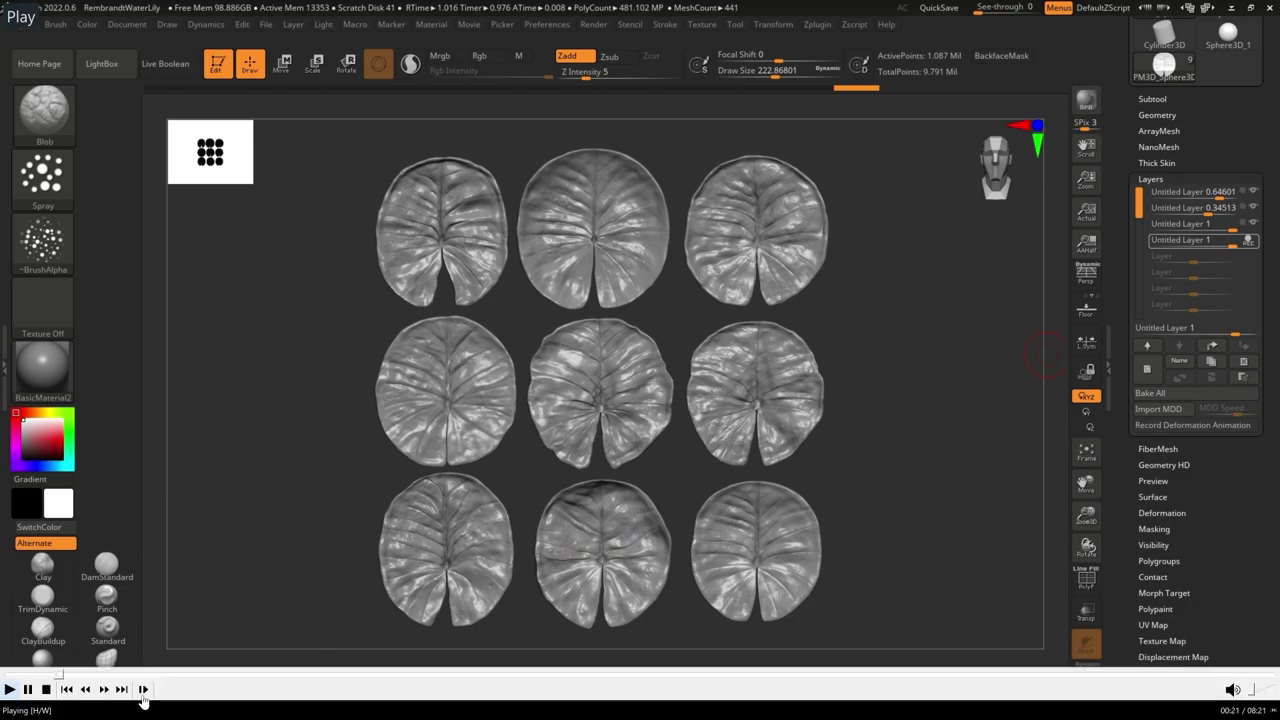
click(90, 676)
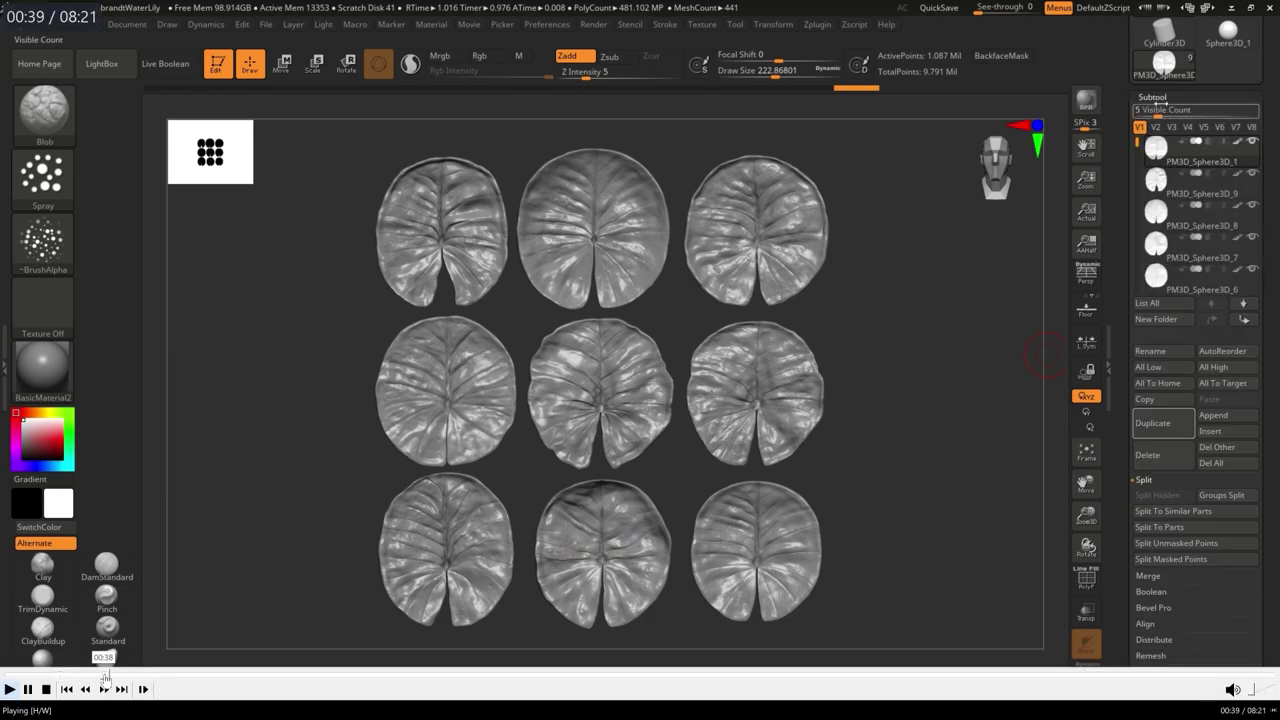
drag(105, 677, 134, 677)
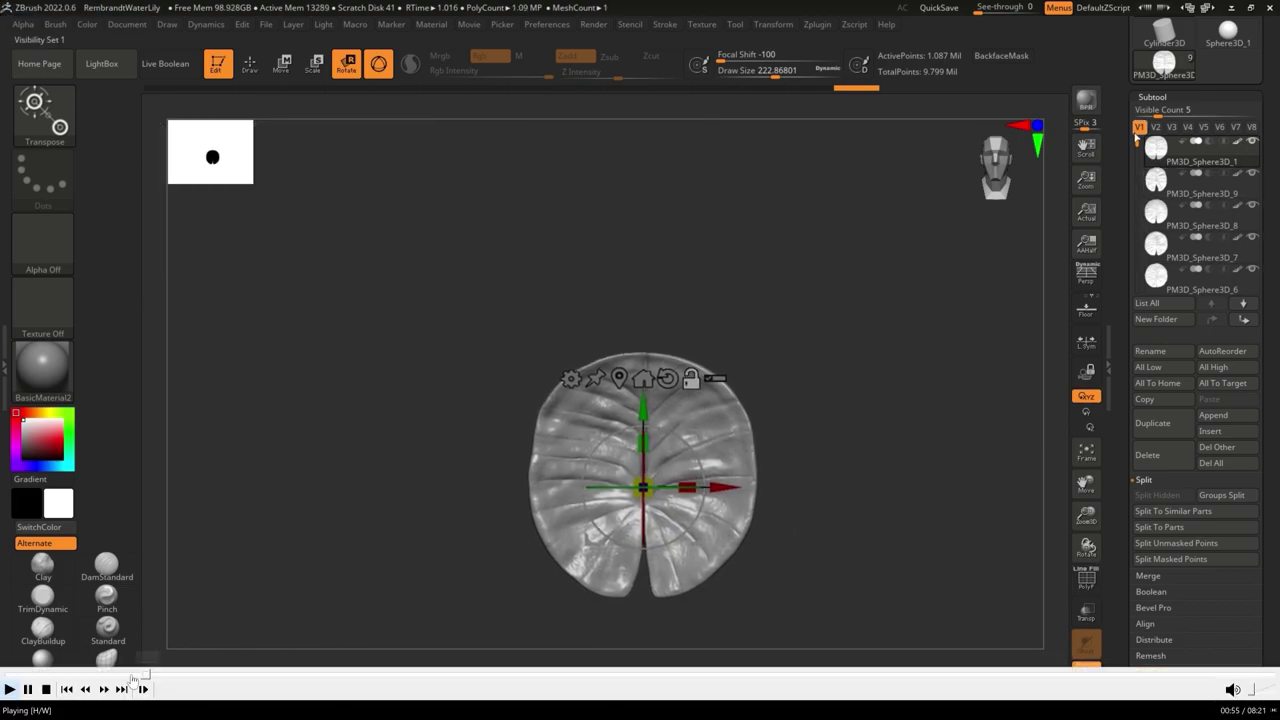
key(Right)
key(Right)
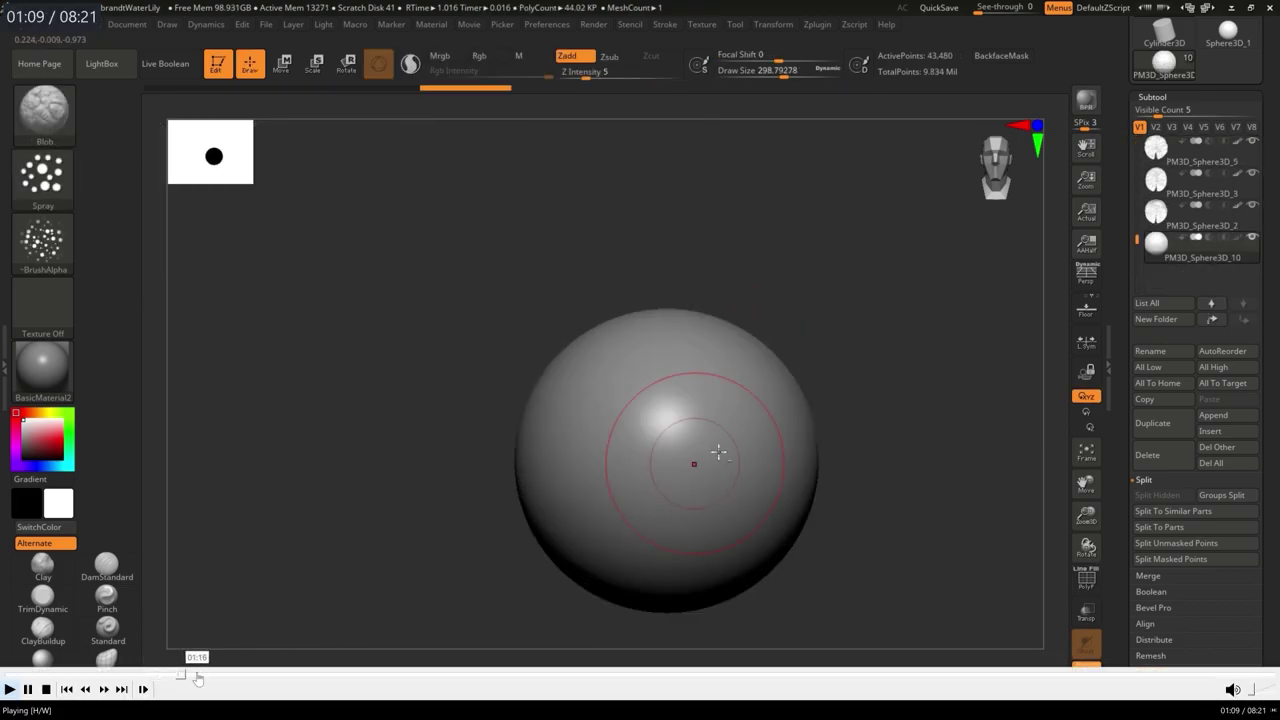
key(bracketright)
key(bracketright)
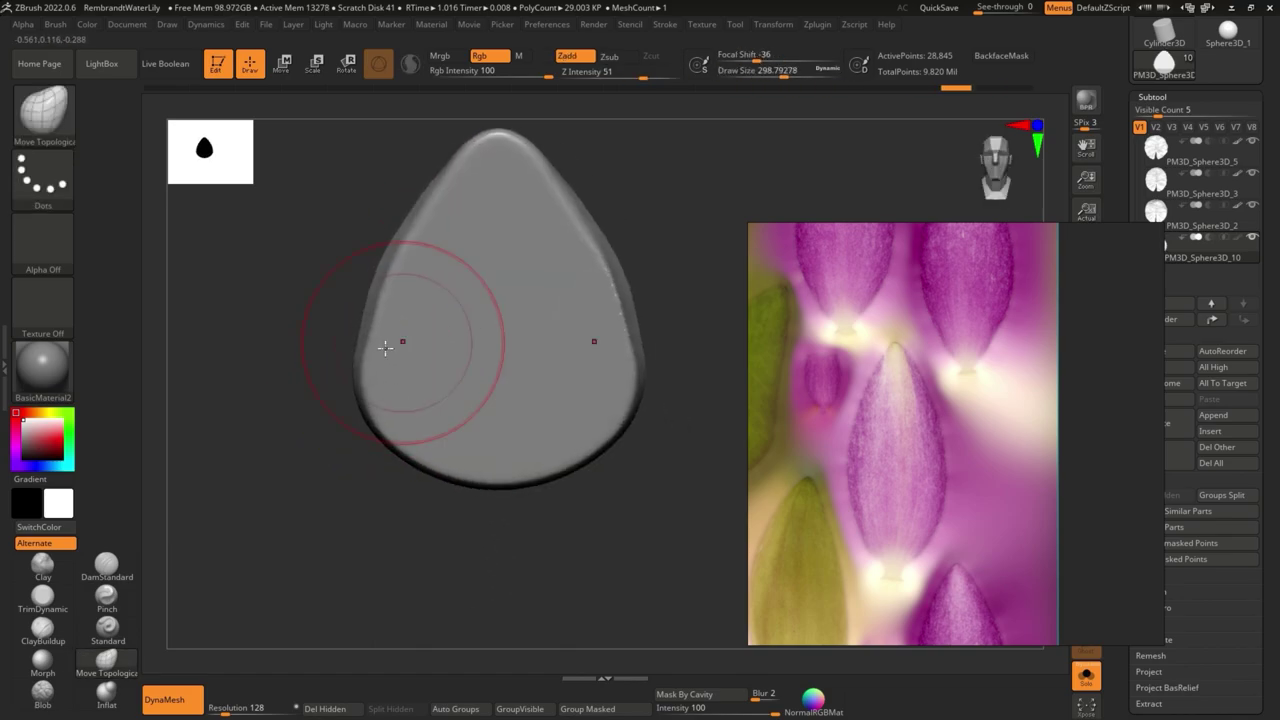
Pull the teardrop into a pointed diamond and round its top and sides
drag(402, 342, 491, 509)
mouse_move(431, 423)
mouse_down()
mouse_move(503, 457)
mouse_move(574, 400)
mouse_up()
mouse_move(511, 171)
mouse_down()
mouse_move(446, 194)
mouse_move(371, 300)
mouse_up()
key(space)
mouse_move(440, 170)
mouse_down()
mouse_move(429, 222)
mouse_move(400, 251)
mouse_up()
drag(400, 330, 380, 409)
mouse_move(410, 510)
mouse_down()
mouse_move(506, 443)
mouse_move(459, 496)
mouse_up()
Narrow and smooth the petal's base tip at brush sizes 108 and 182, then hide the reference photo
key(s)
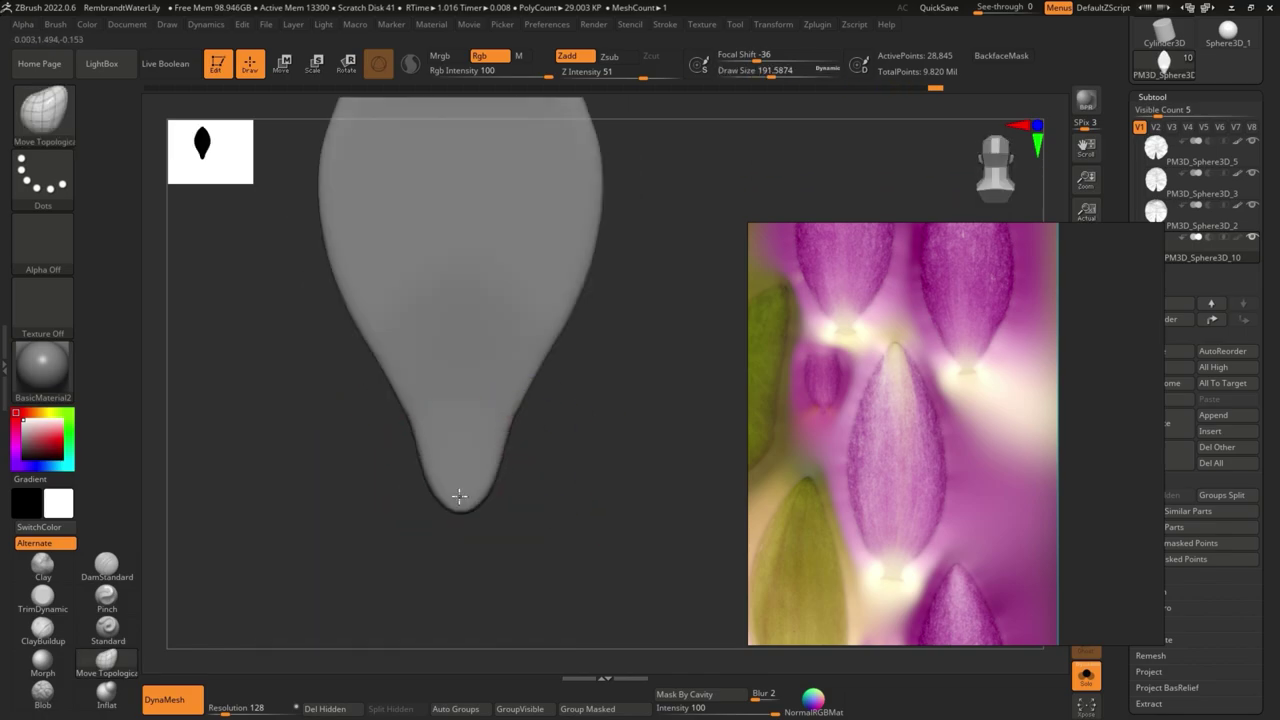
key(f)
mouse_move(543, 371)
mouse_down()
mouse_move(519, 569)
mouse_move(414, 323)
mouse_move(509, 520)
mouse_up()
key(s)
mouse_move(514, 537)
shift+right_down()
mouse_move(487, 543)
mouse_move(529, 528)
shift+right_up()
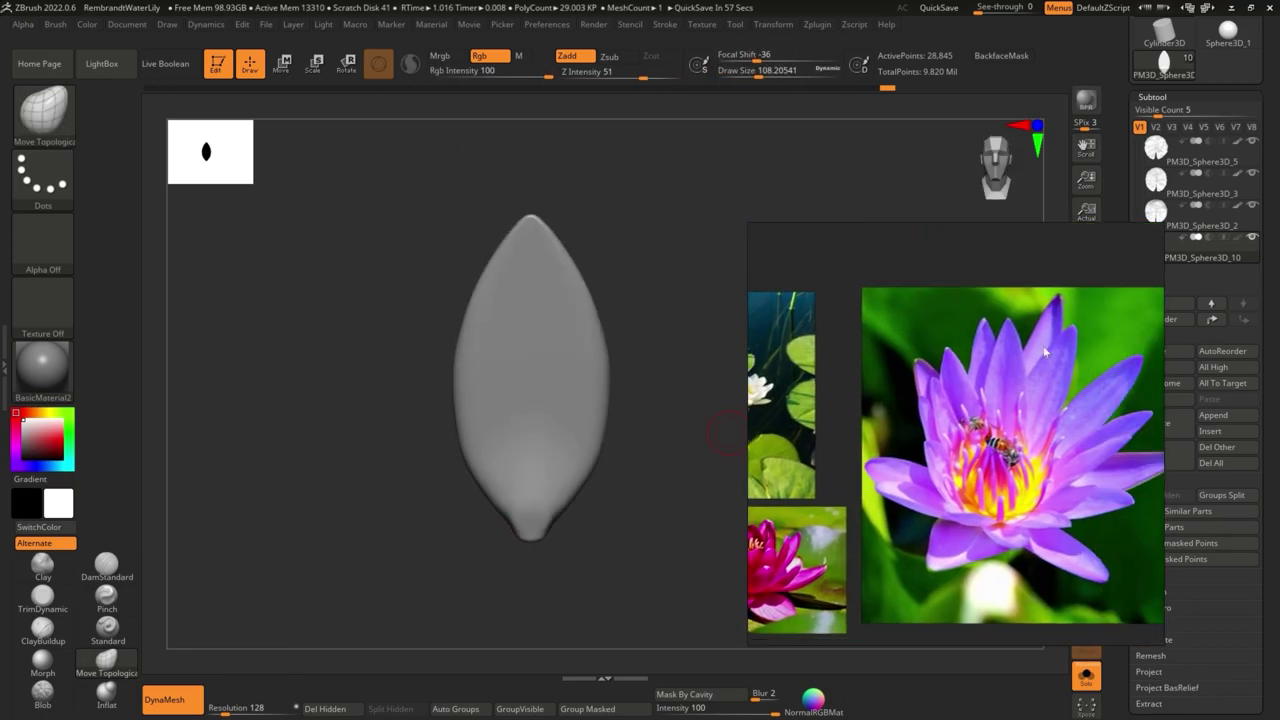
key(s)
drag(580, 286, 582, 306)
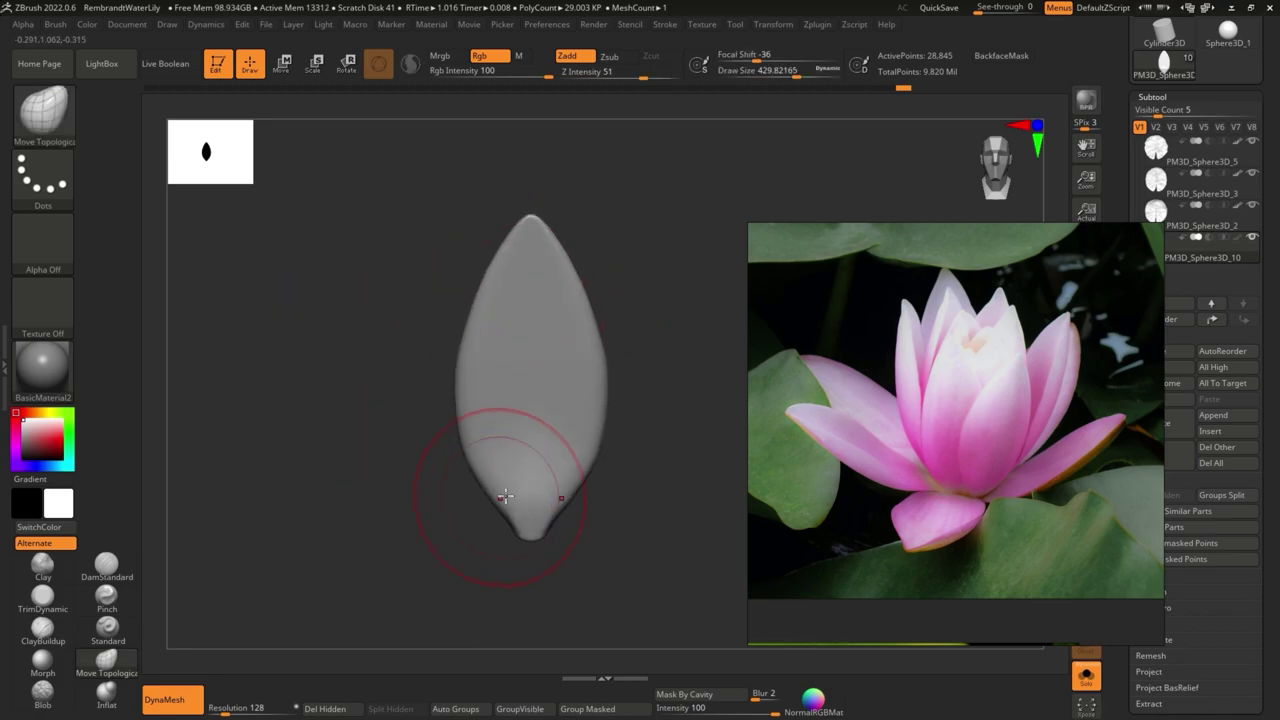
alt+drag(466, 491, 473, 451)
click(1152, 97)
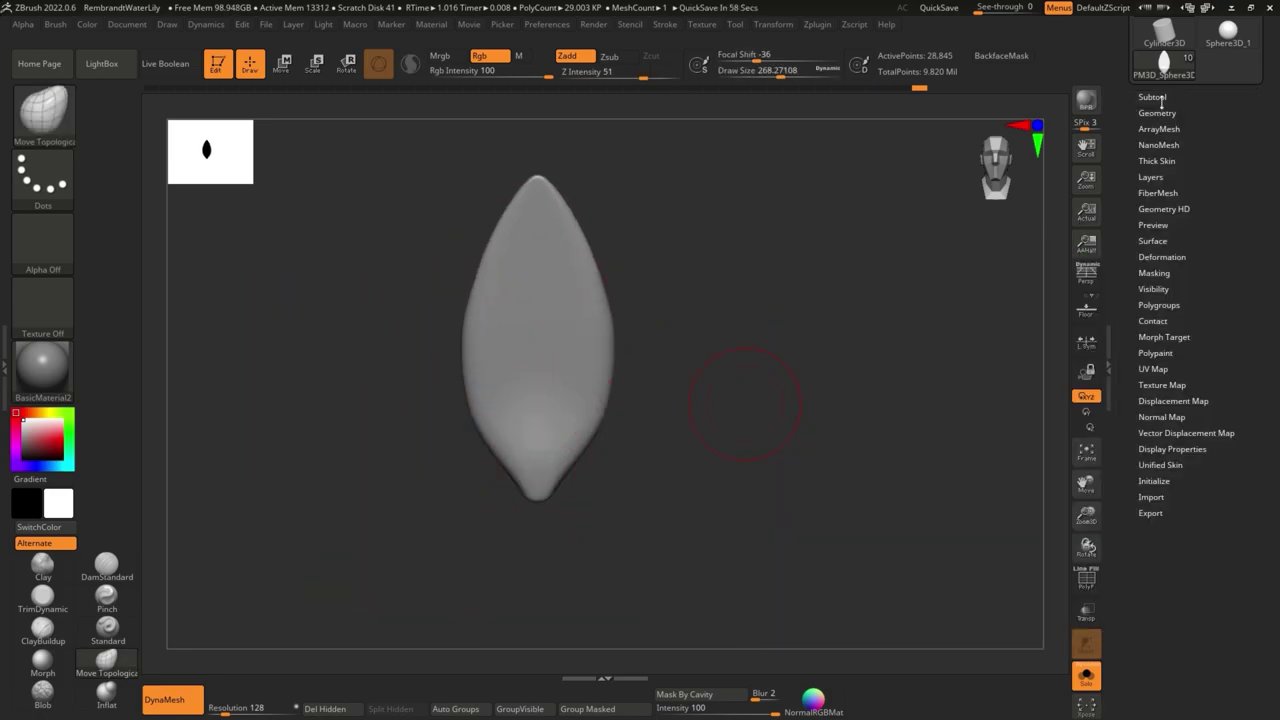
Carve a groove down the petal's middle with a crease brush, then undo it
click(1150, 177)
alt+drag(549, 272, 544, 333)
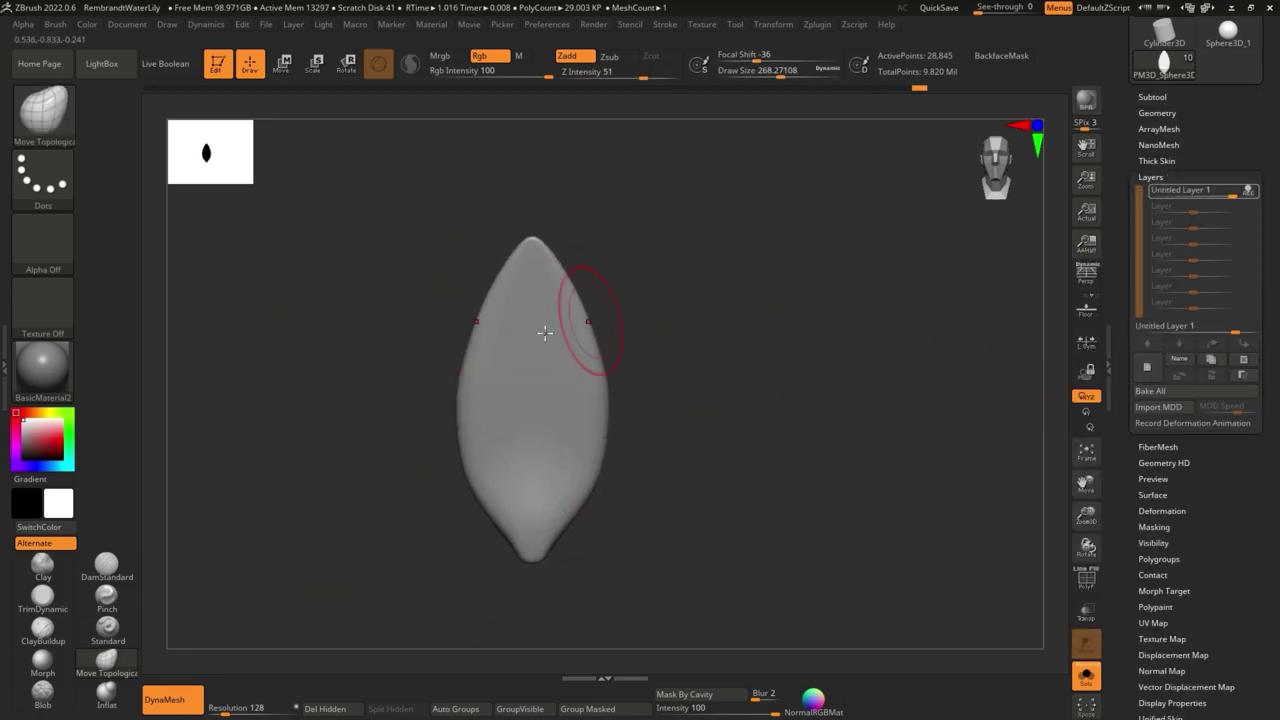
click(117, 563)
mouse_move(530, 521)
mouse_down()
mouse_move(520, 230)
mouse_move(533, 240)
mouse_up()
key(ctrl+z)
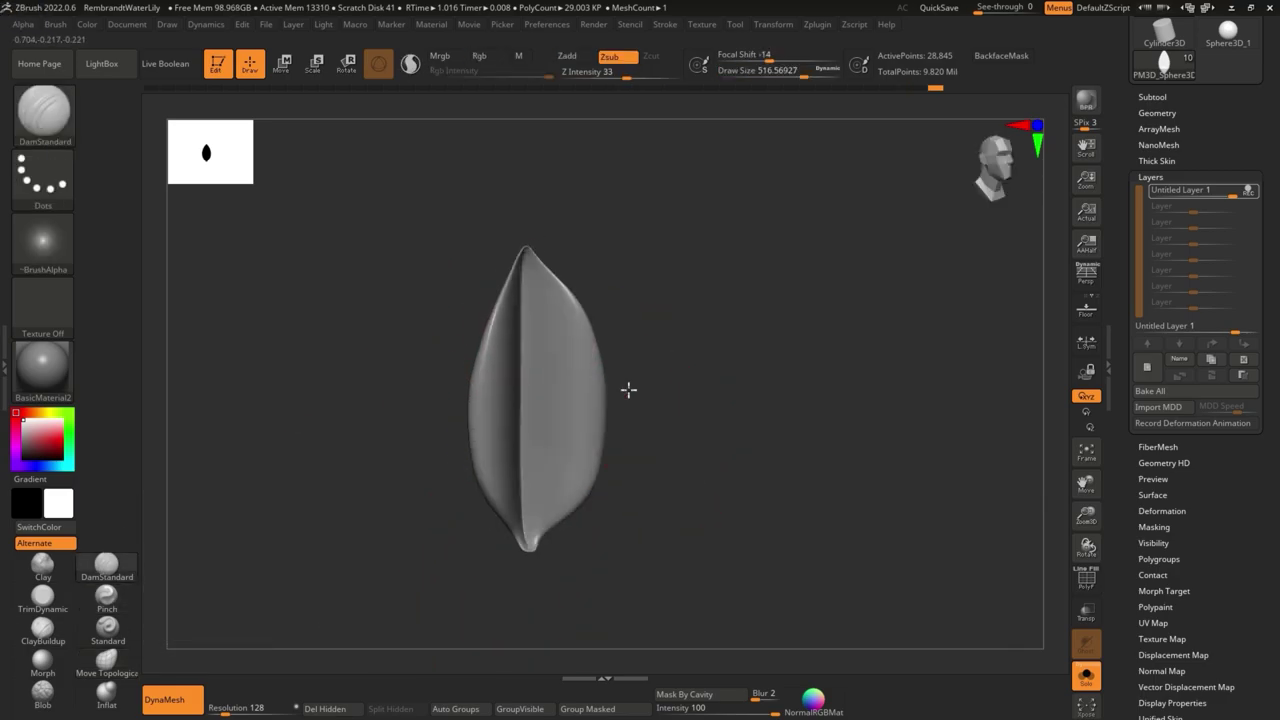
key(ctrl+z)
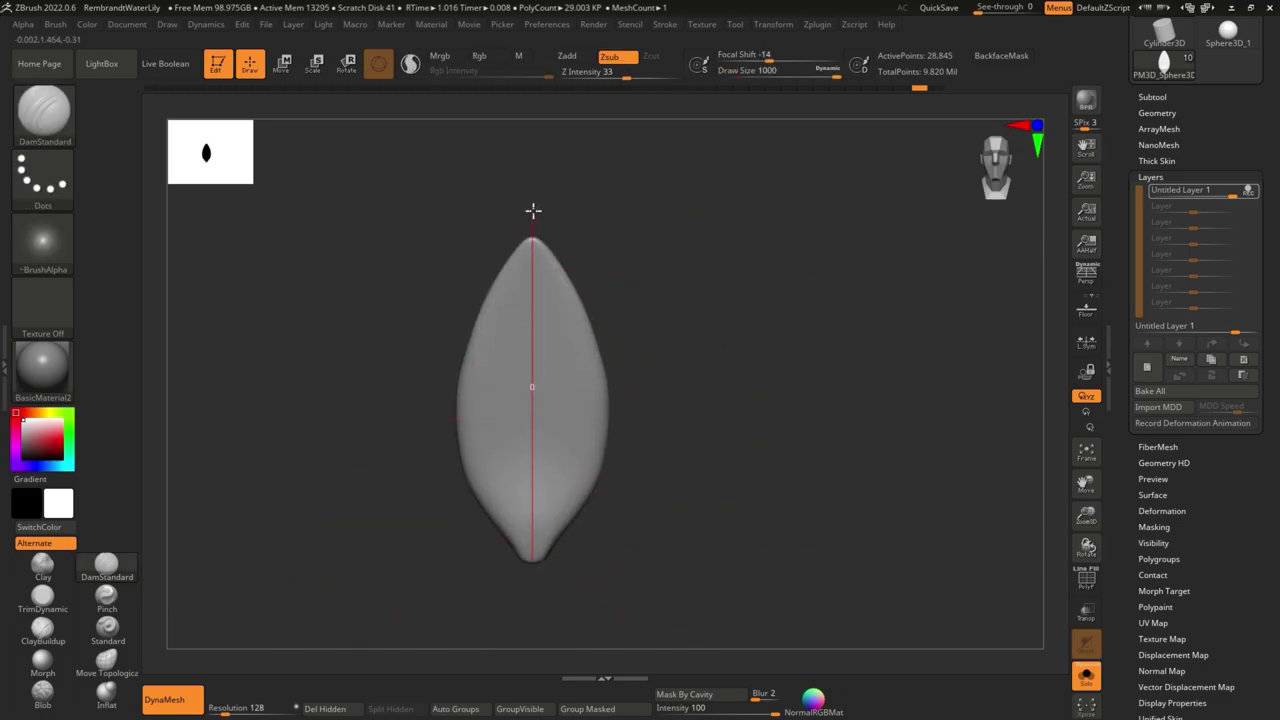
Return the petal to a front view and smooth its surface
drag(533, 210, 629, 436)
key(f)
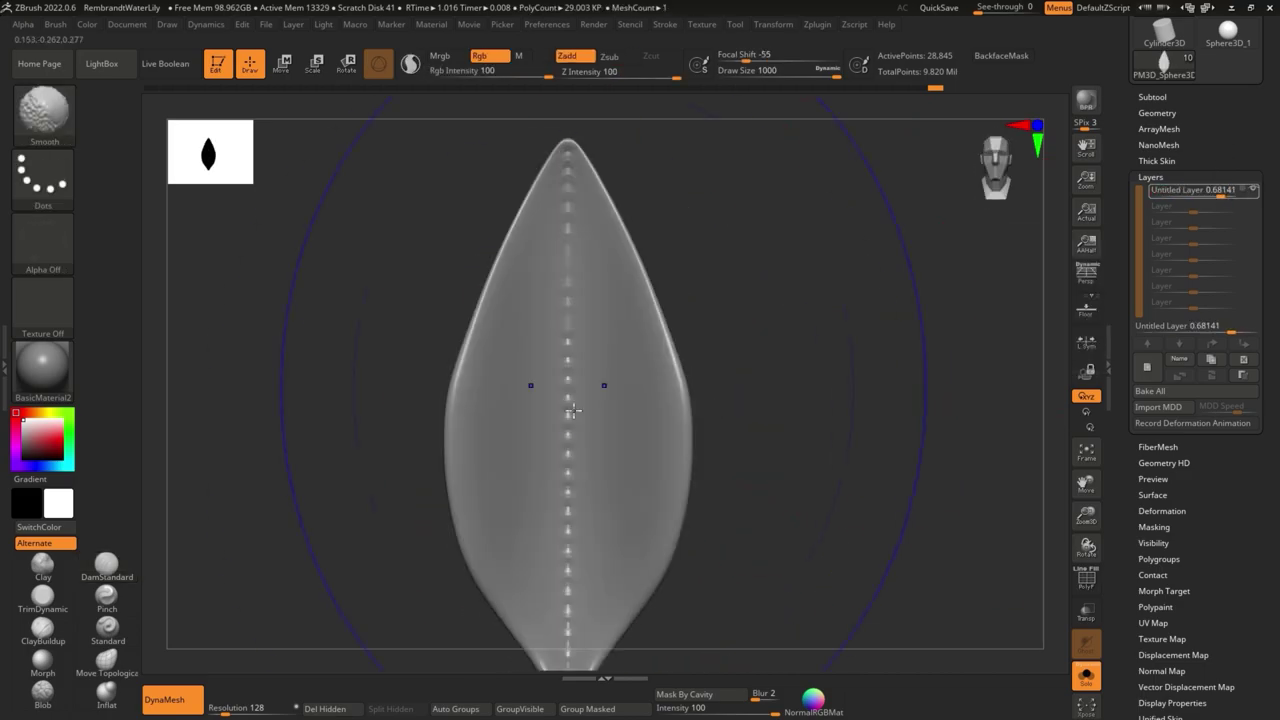
drag(703, 431, 600, 470)
right_drag(600, 470, 639, 516)
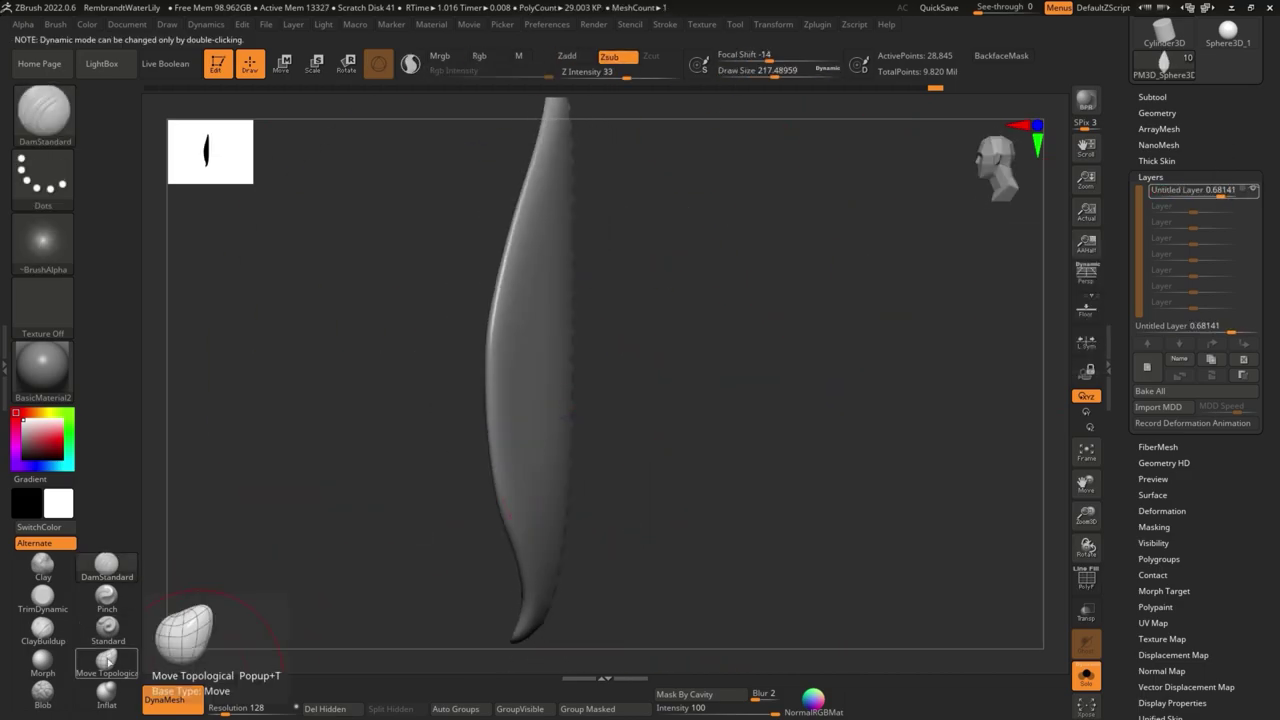
shift+drag(640, 470, 670, 471)
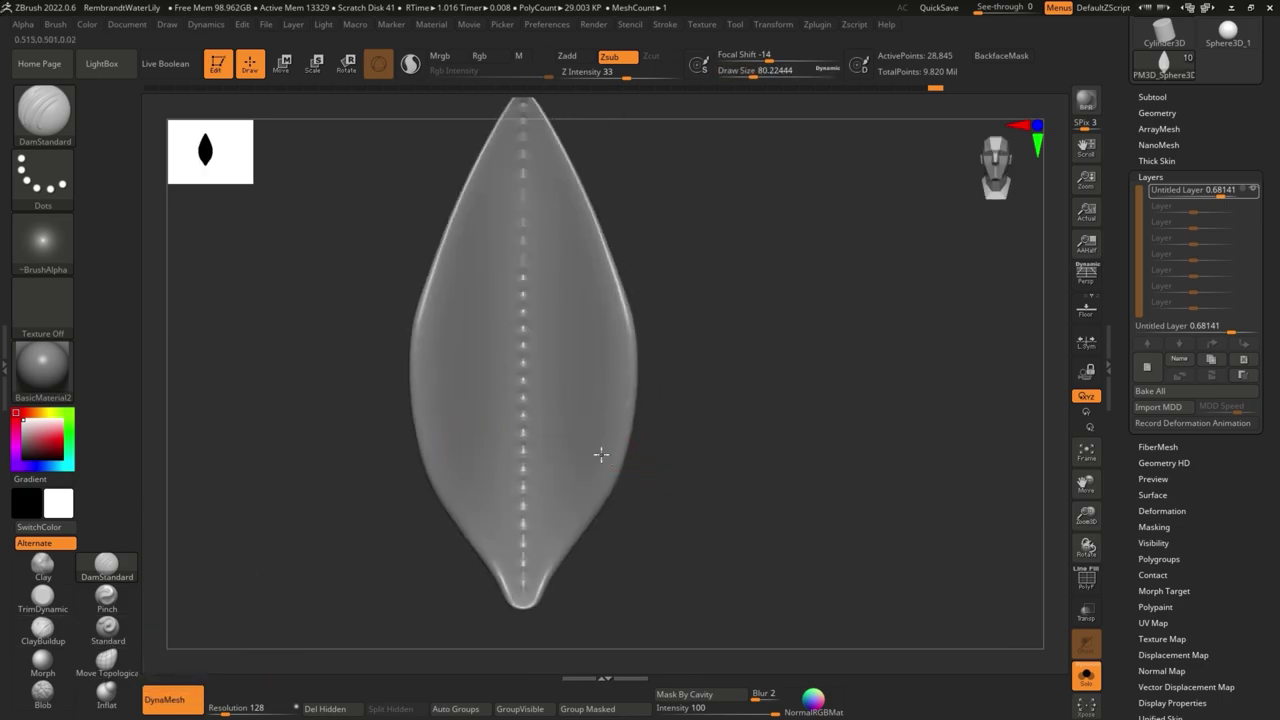
mouse_move(600, 451)
mouse_down()
mouse_move(651, 286)
mouse_move(511, 589)
mouse_up()
right_click(511, 589)
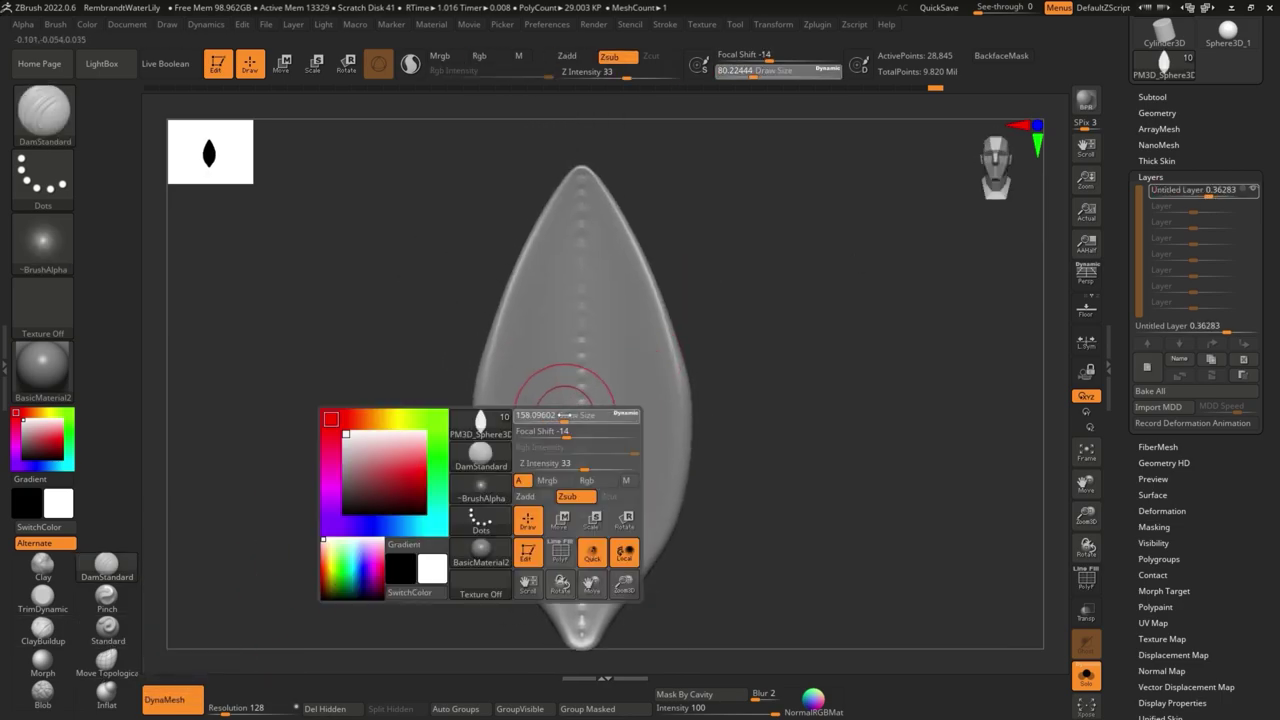
On a new layer, reshape the petal outline with Move Topological at sizes 280 and 90, undoing unwanted moves
click(1243, 359)
click(107, 662)
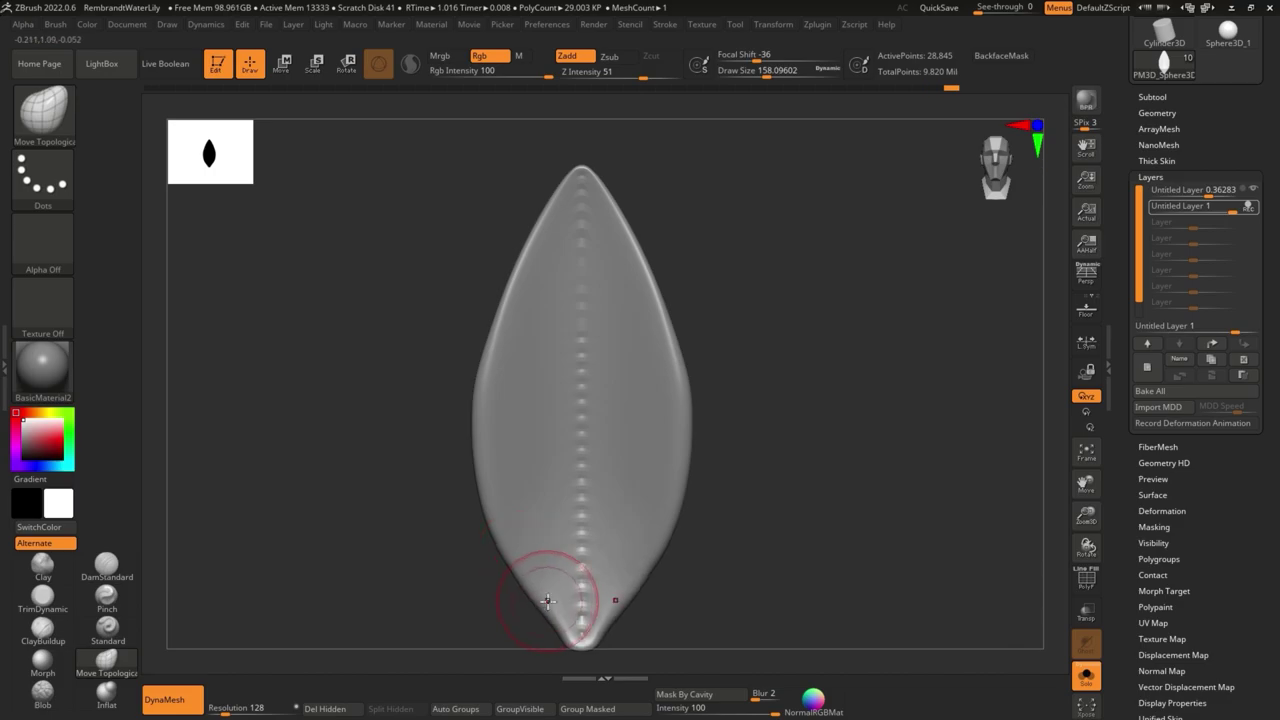
drag(513, 590, 474, 450)
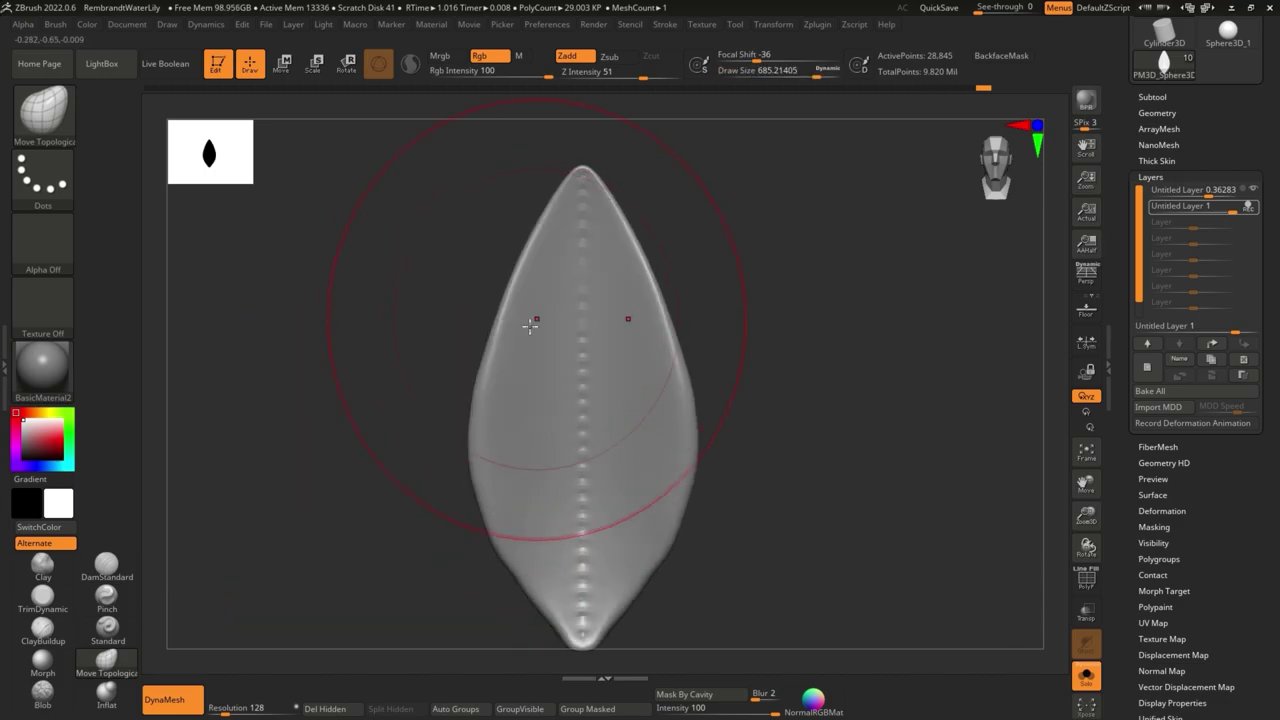
drag(471, 428, 534, 220)
key(space)
drag(600, 373, 540, 373)
key(space)
mouse_move(535, 555)
mouse_down()
mouse_move(502, 552)
mouse_move(560, 552)
mouse_up()
key(ctrl+z)
key(space)
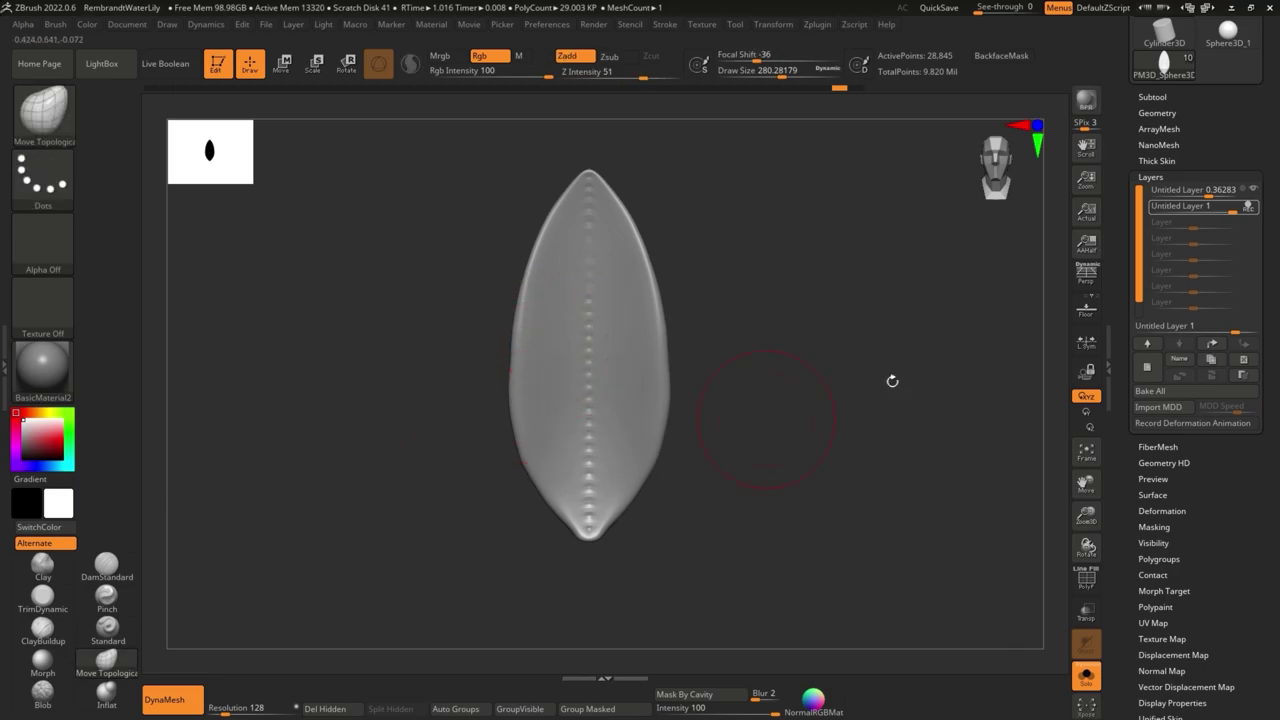
Add a new layer, carve a DamStandard crease down the petal centre, and lower its strength
click(1147, 343)
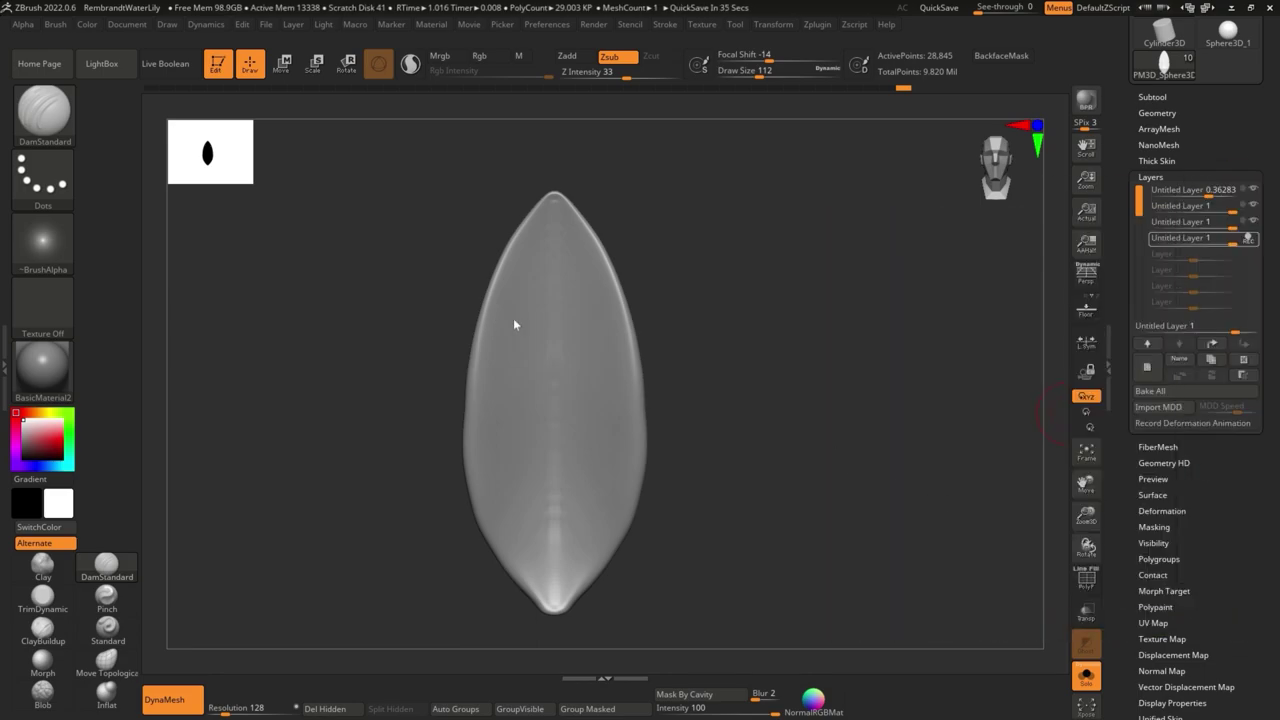
drag(551, 270, 556, 193)
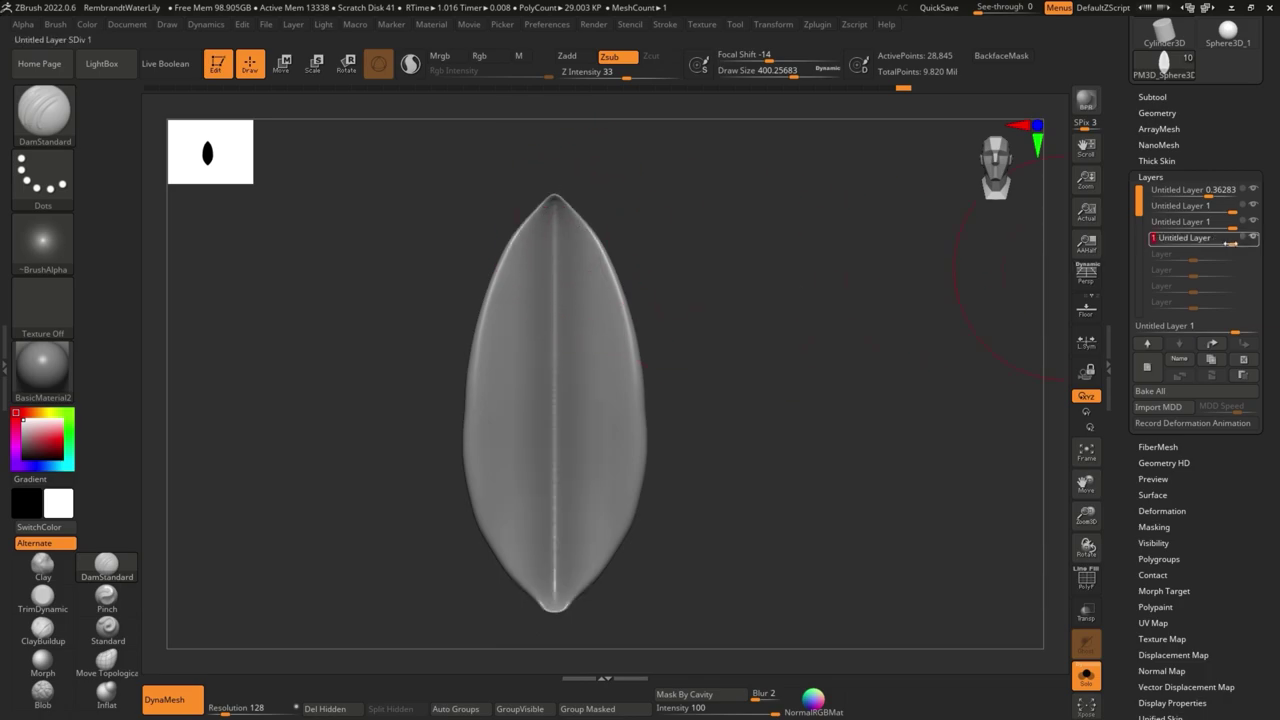
drag(1230, 243, 1205, 240)
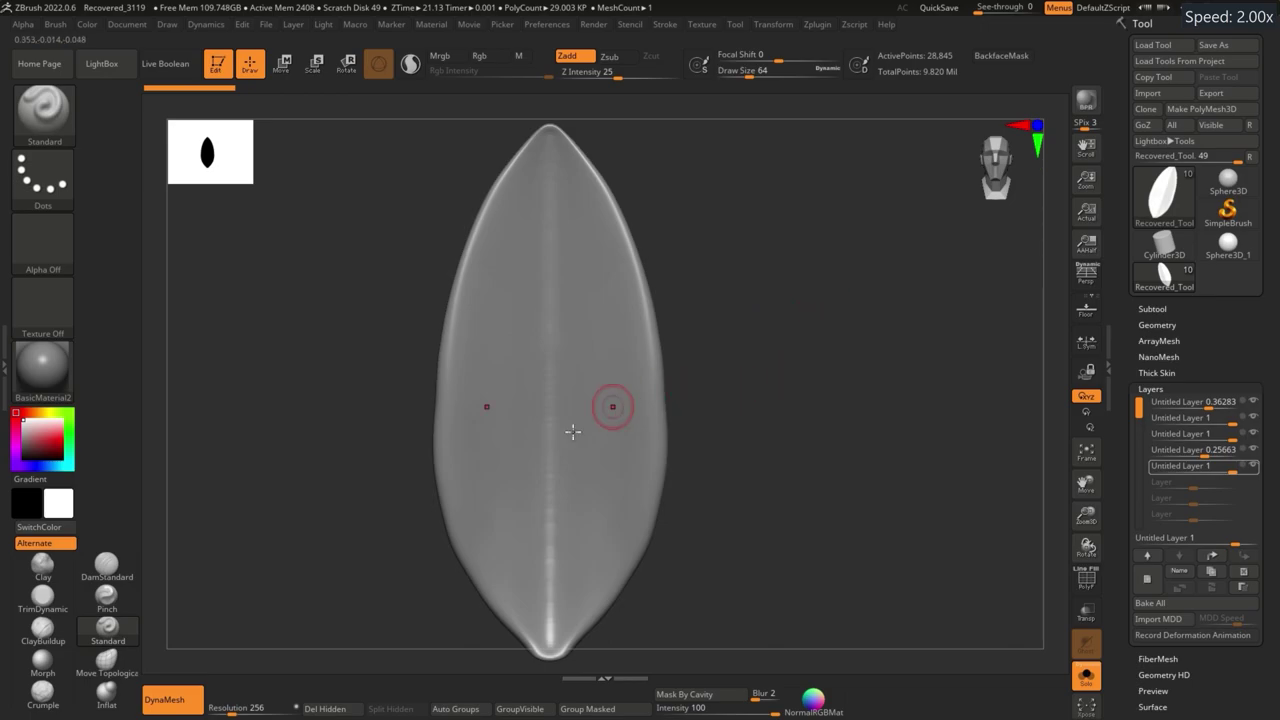
On a new layer, smooth the petal's centre bump and trim both upper edges with TrimDynamic
click(42, 597)
click(1147, 554)
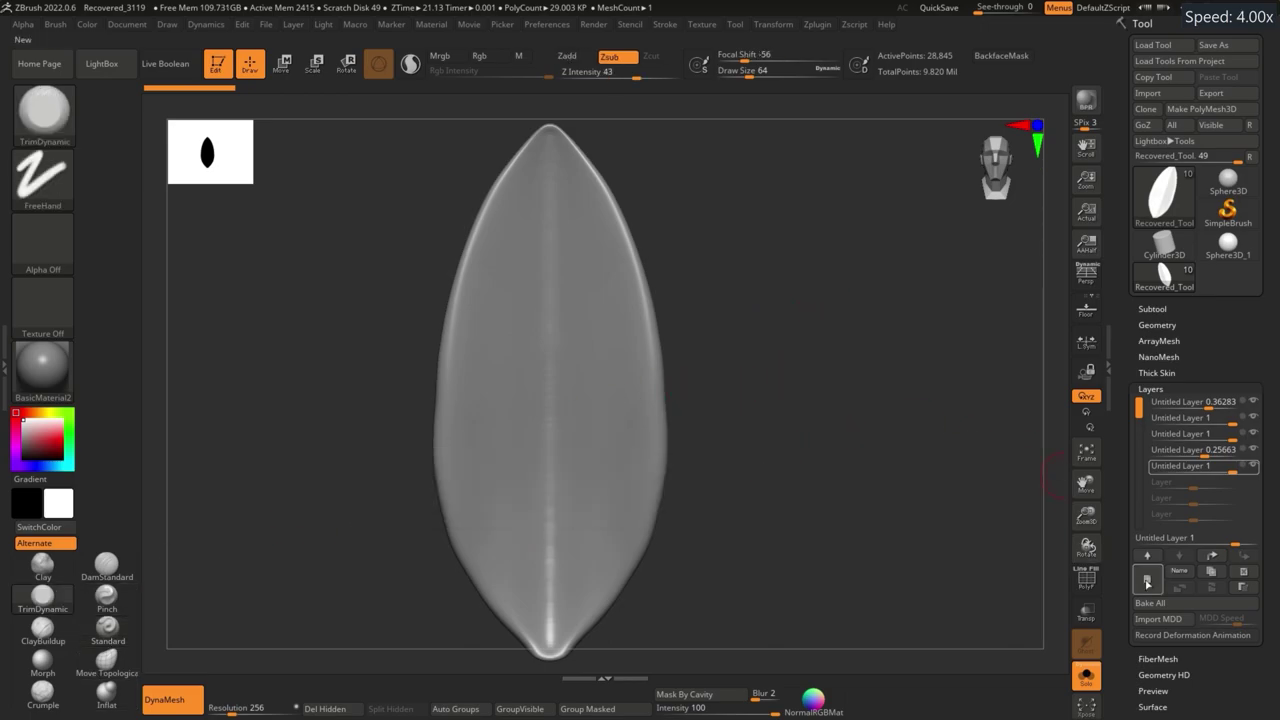
mouse_move(549, 443)
mouse_down()
mouse_move(500, 443)
mouse_move(464, 357)
mouse_up()
drag(625, 318, 593, 224)
drag(525, 575, 537, 440)
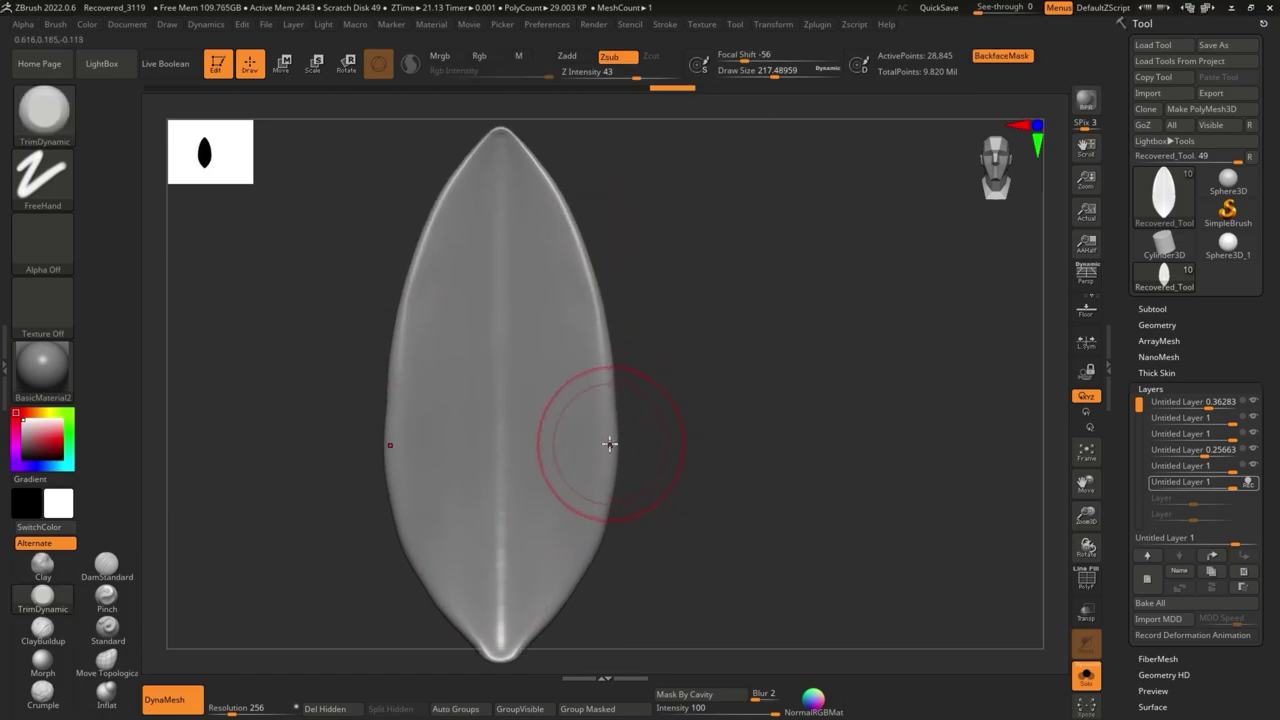
right_drag(559, 429, 574, 524)
Work the petal surface with a smaller Move Topological brush, ClayBuildup and TrimDynamic
key(b)
key(m)
key(t)
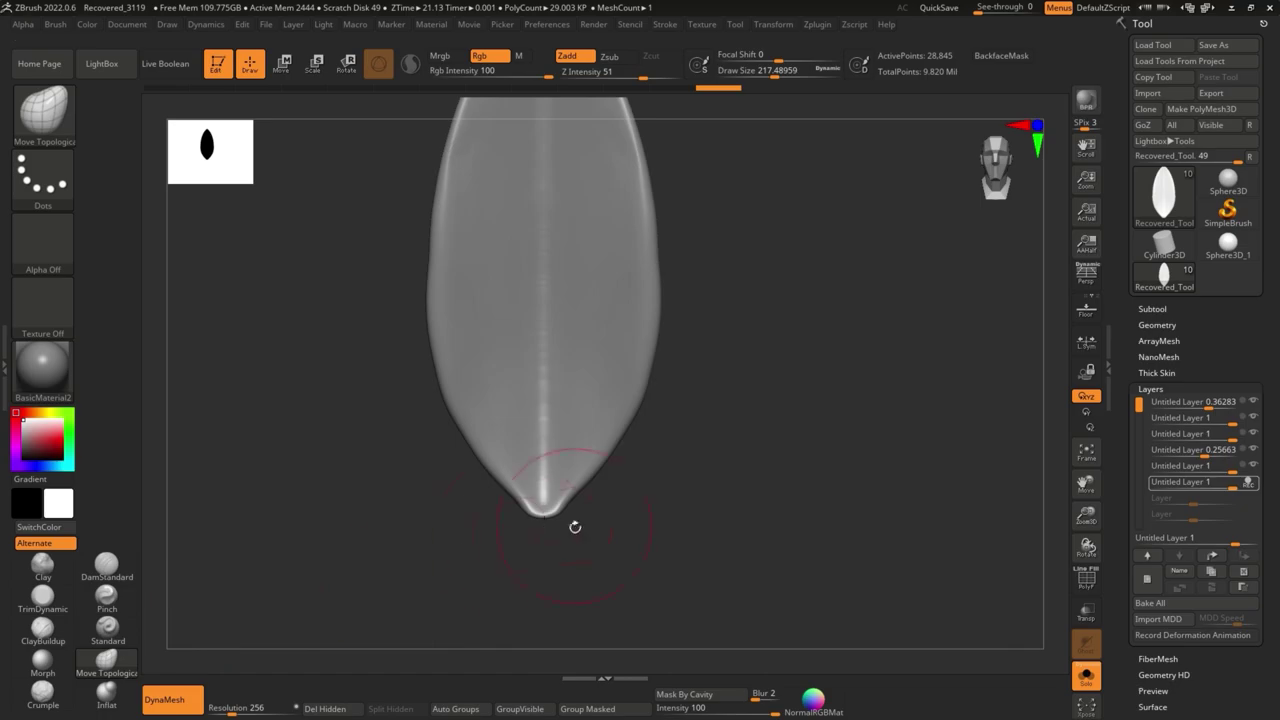
key(bracketleft)
key(bracketleft)
right_drag(556, 514, 617, 440)
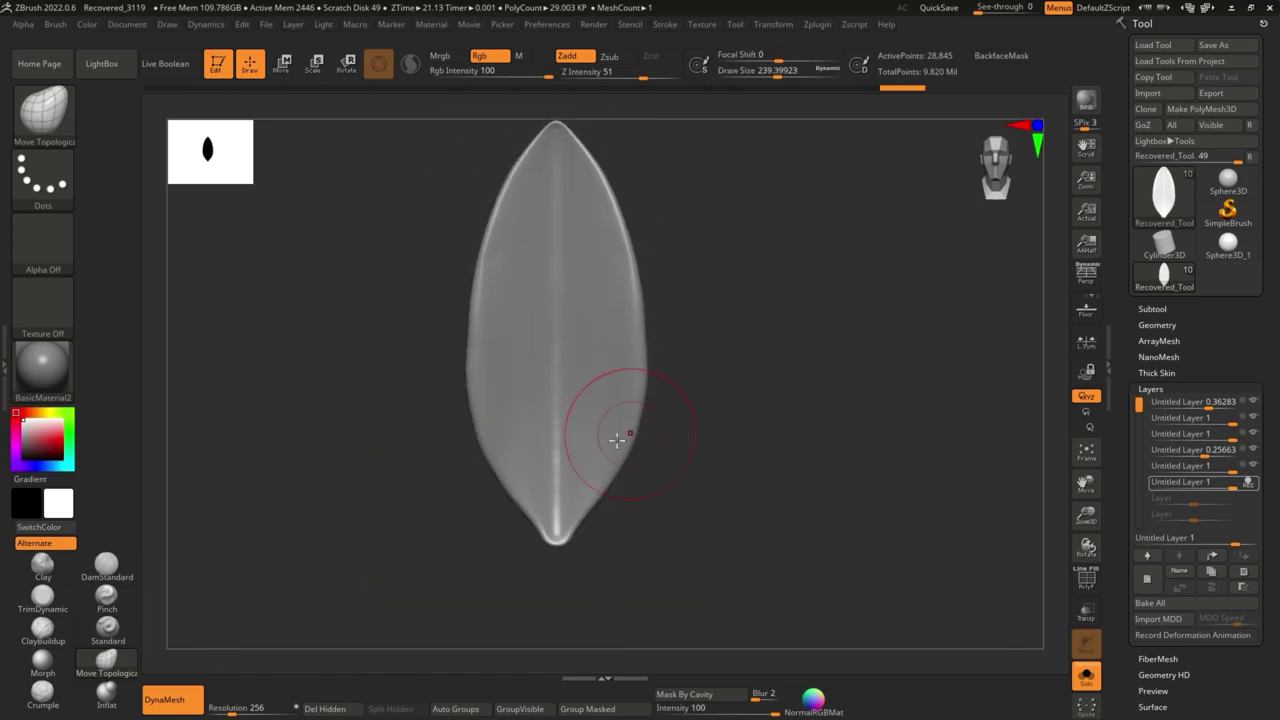
alt+right_drag(500, 193, 455, 280)
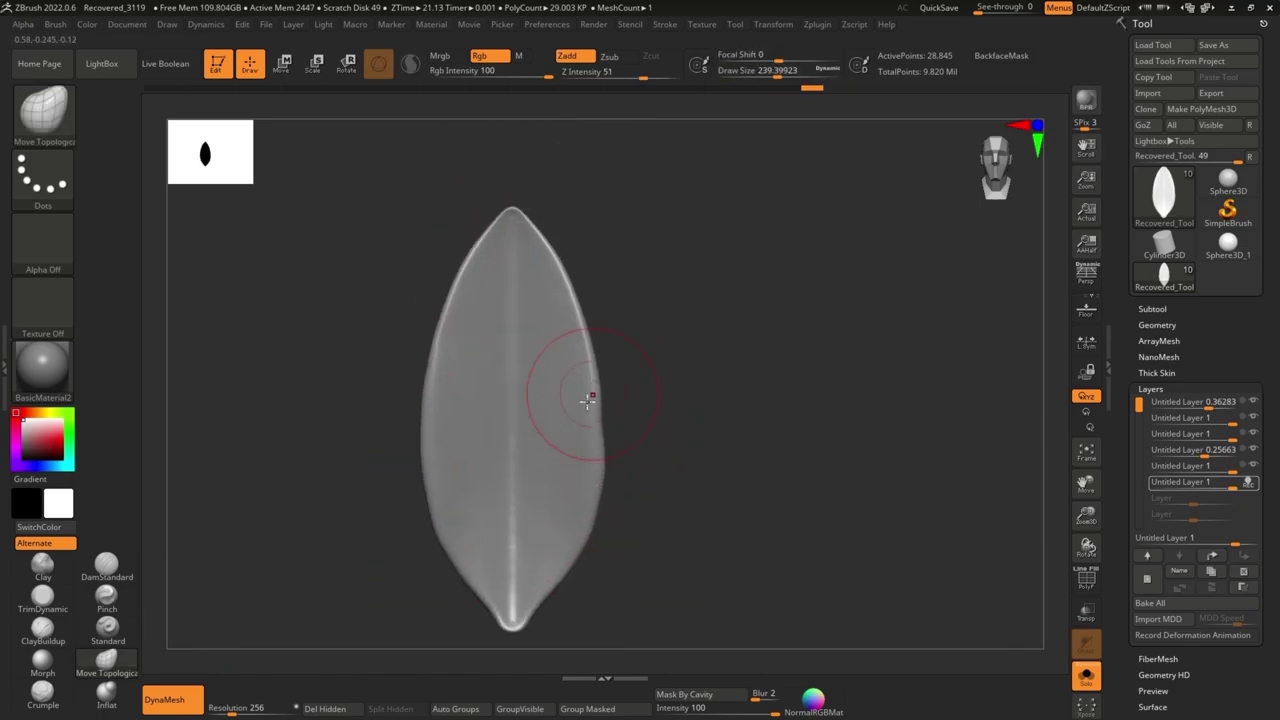
click(70, 628)
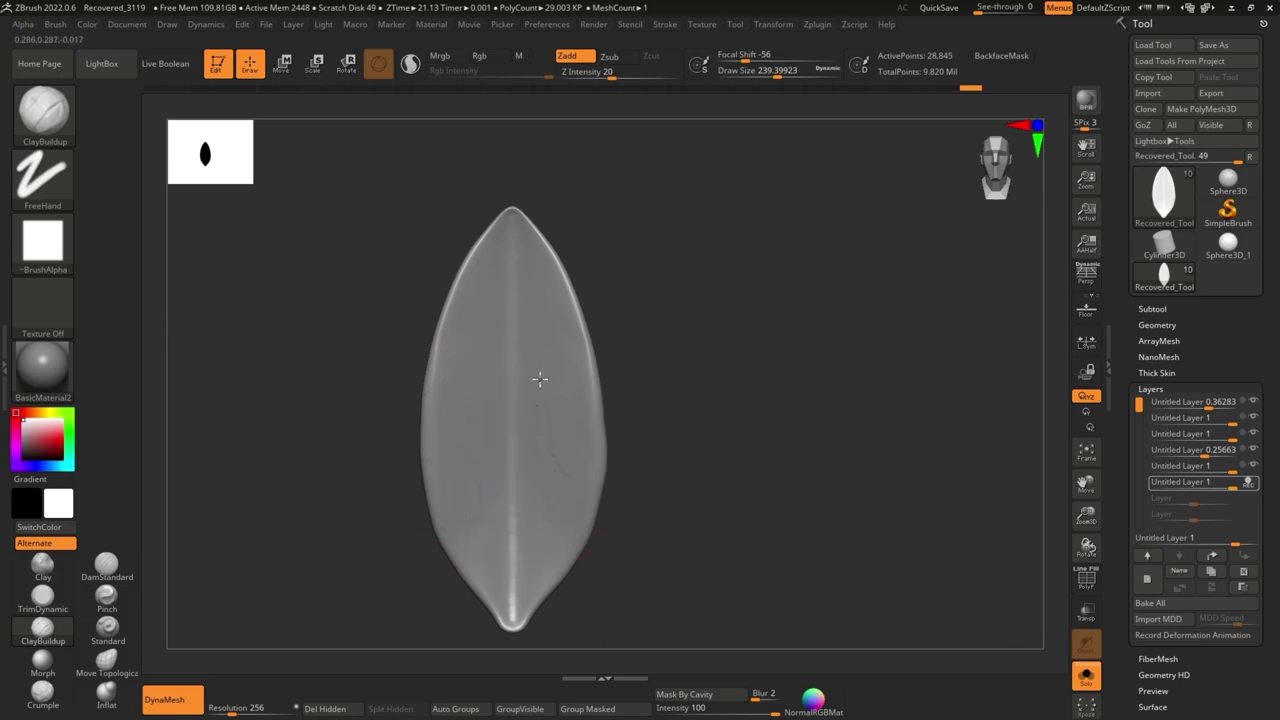
key(b)
key(t)
key(d)
alt+right_drag(463, 517, 451, 457)
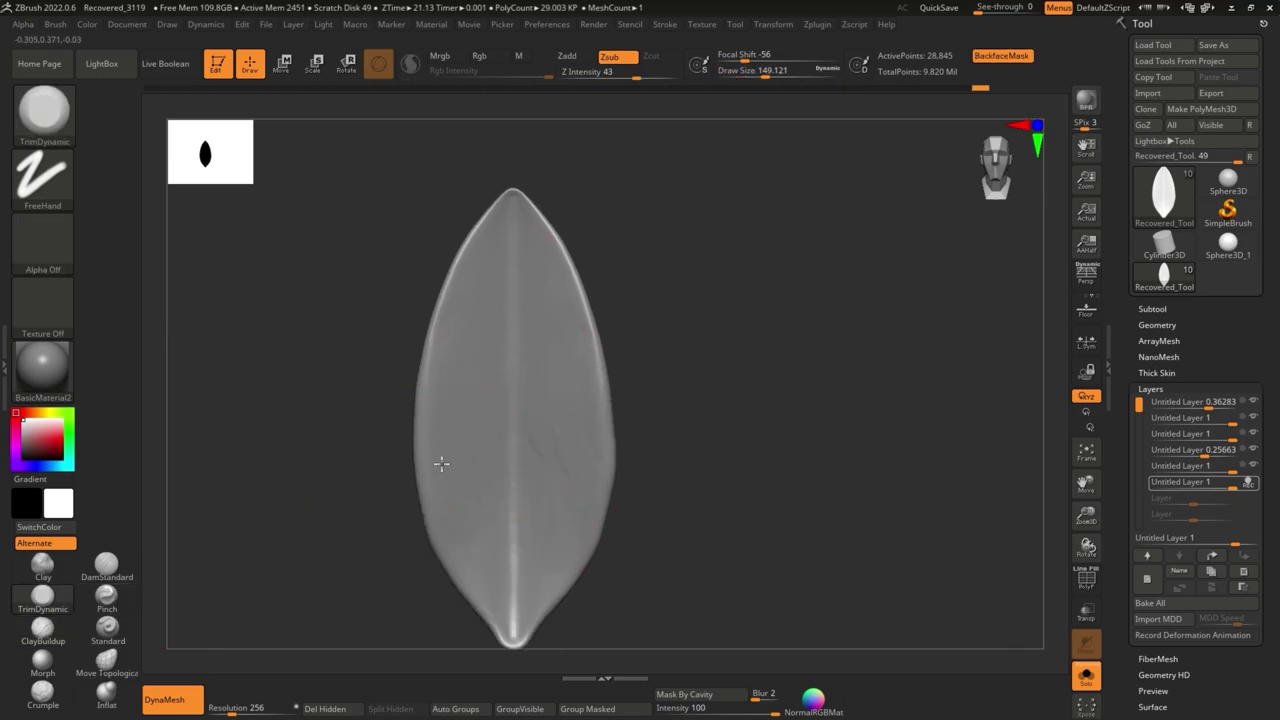
Carve a faint centre crease into the petal with DamStandard
key(b)
key(d)
key(s)
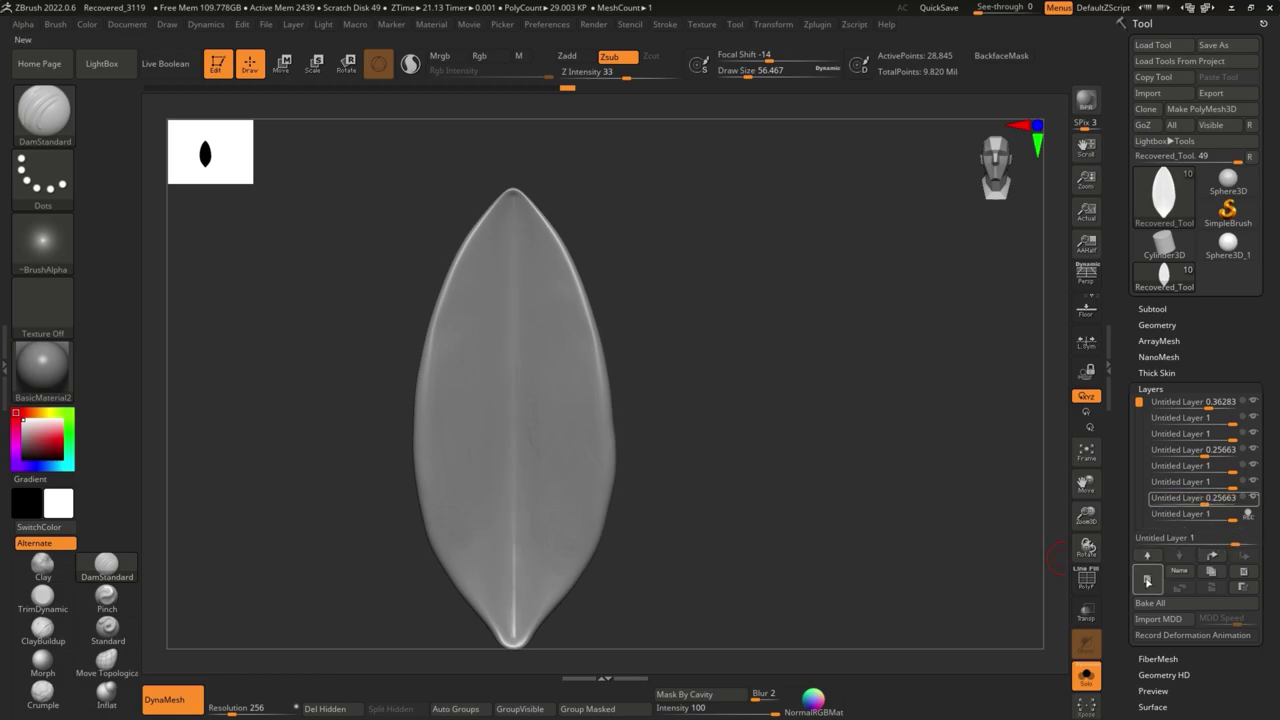
Raise the last layer to full strength, then DynaMesh the petal at resolution 576
drag(1205, 505, 1230, 505)
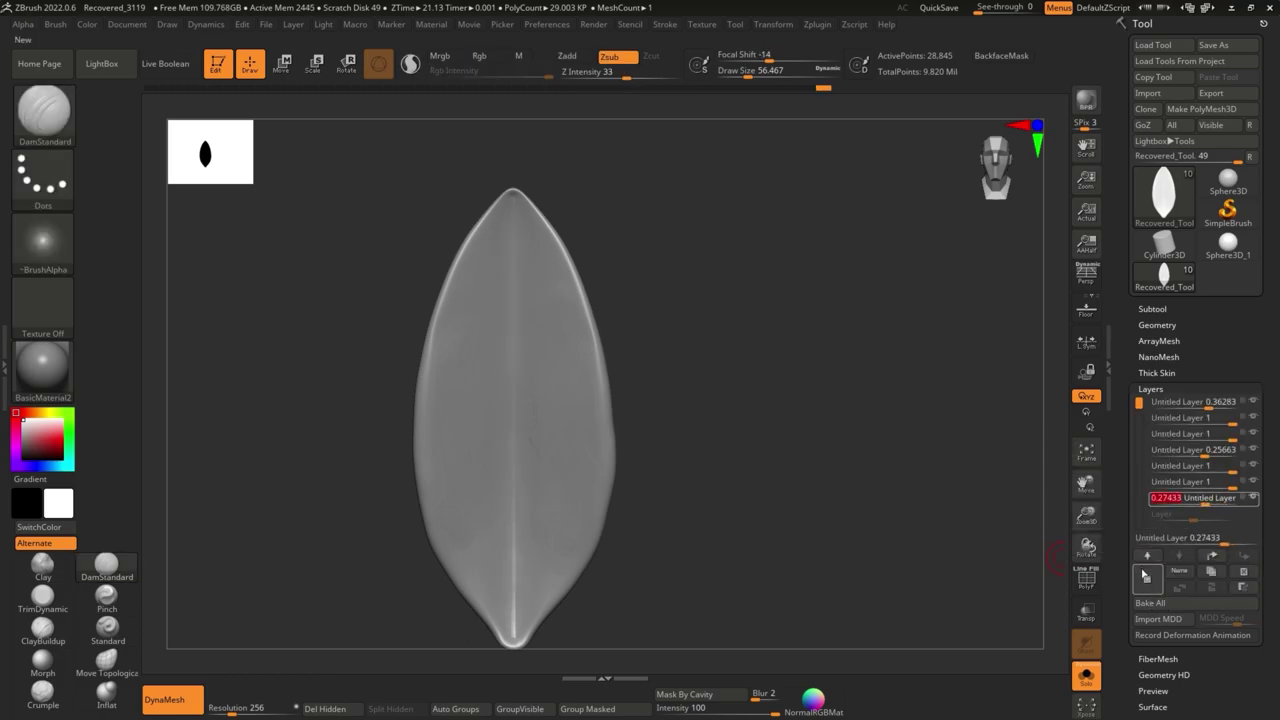
ctrl+drag(874, 526, 317, 551)
drag(230, 708, 288, 708)
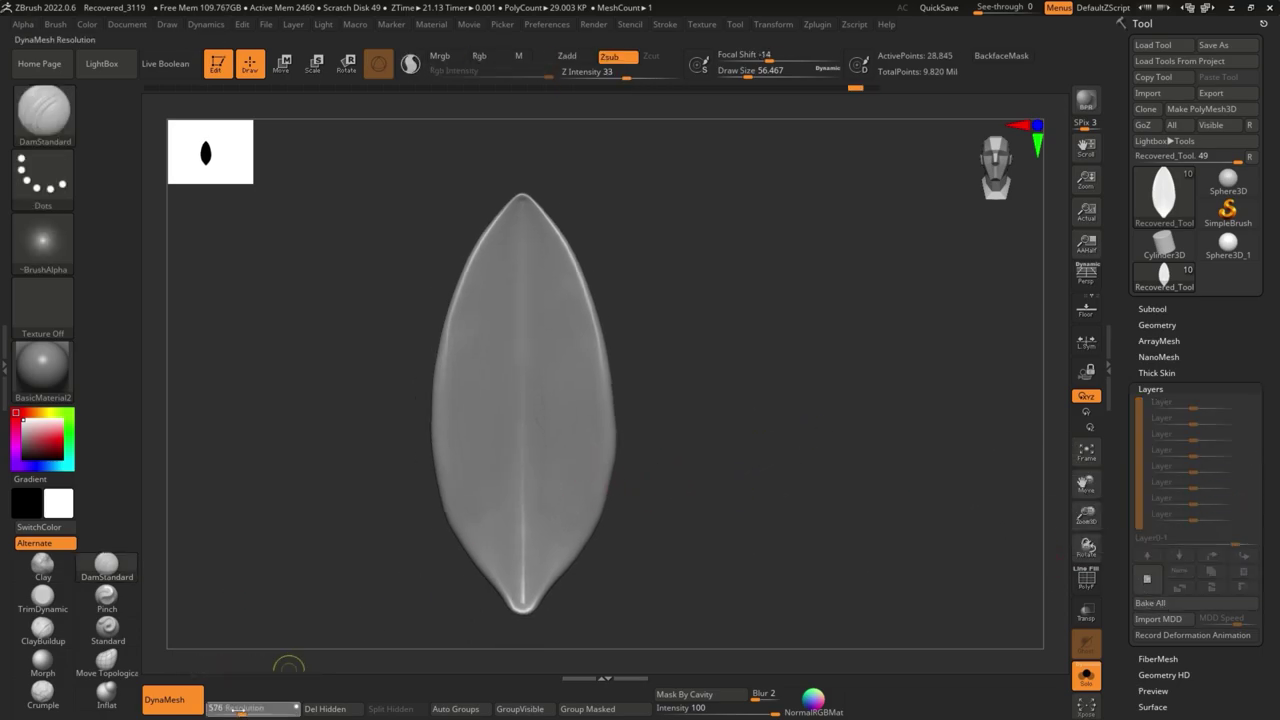
ctrl+drag(390, 470, 341, 533)
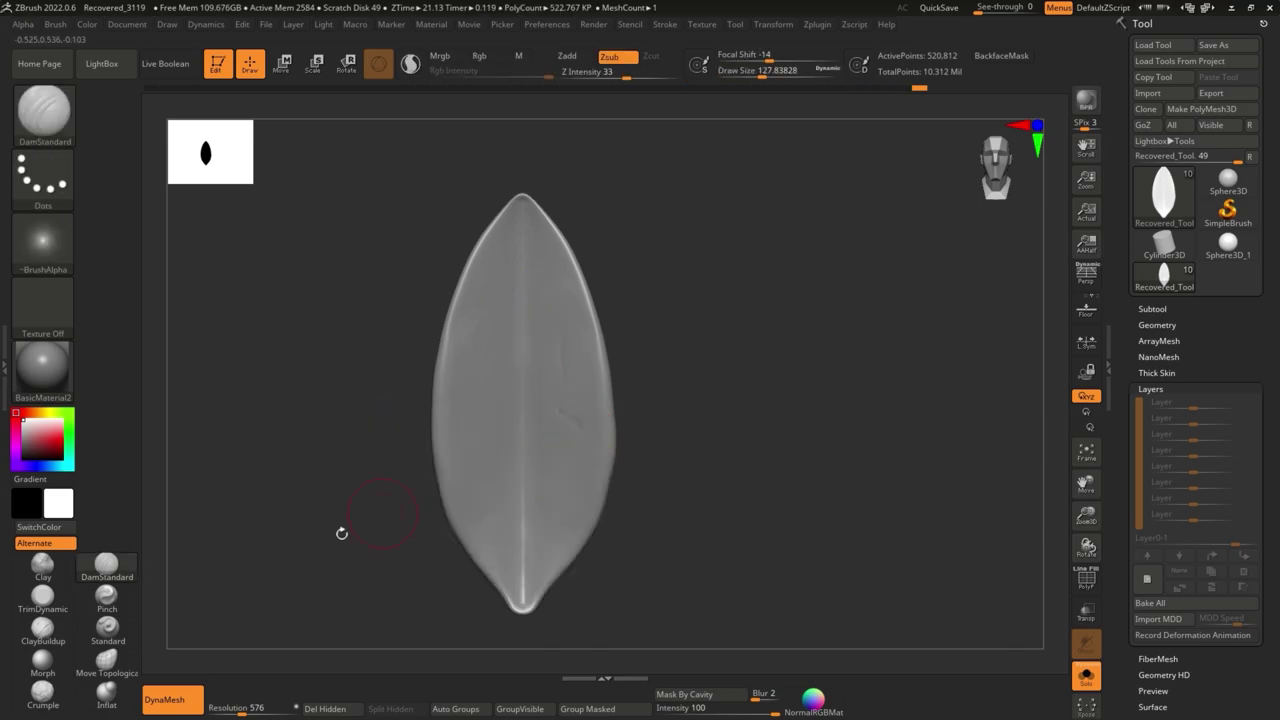
click(52, 606)
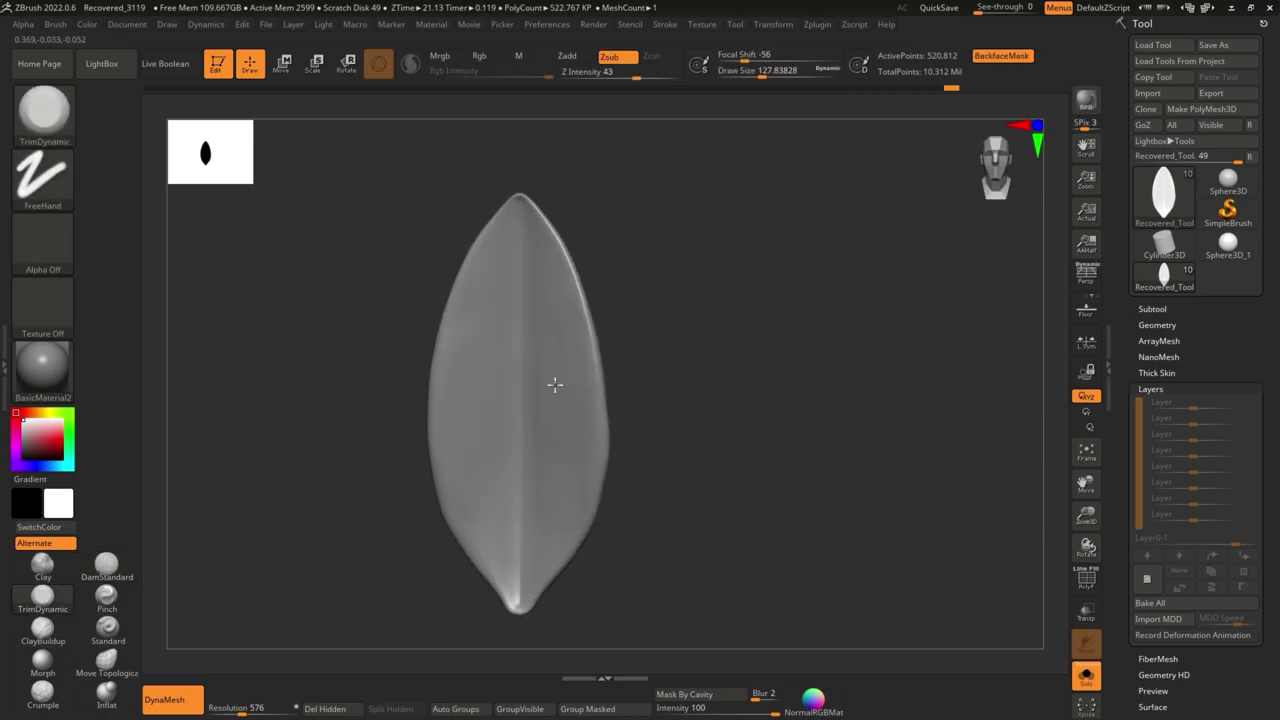
key(b)
key(c)
key(r)
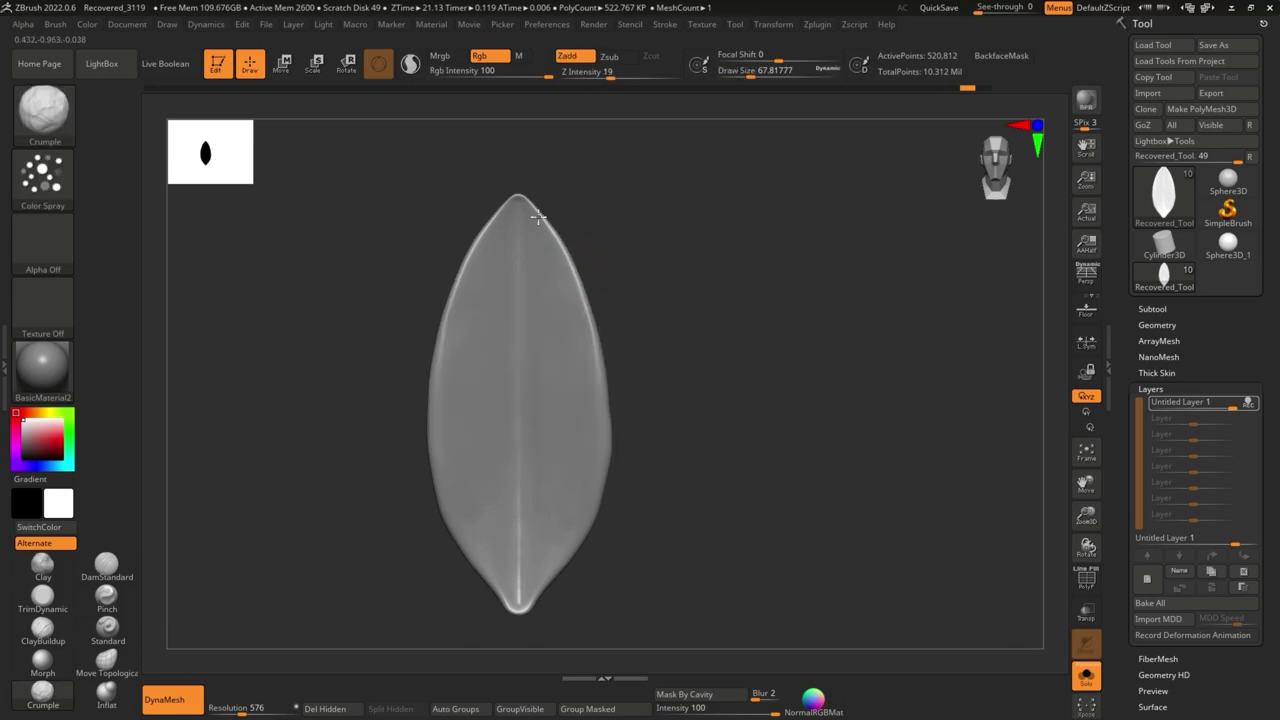
shift+drag(582, 283, 486, 214)
key(b)
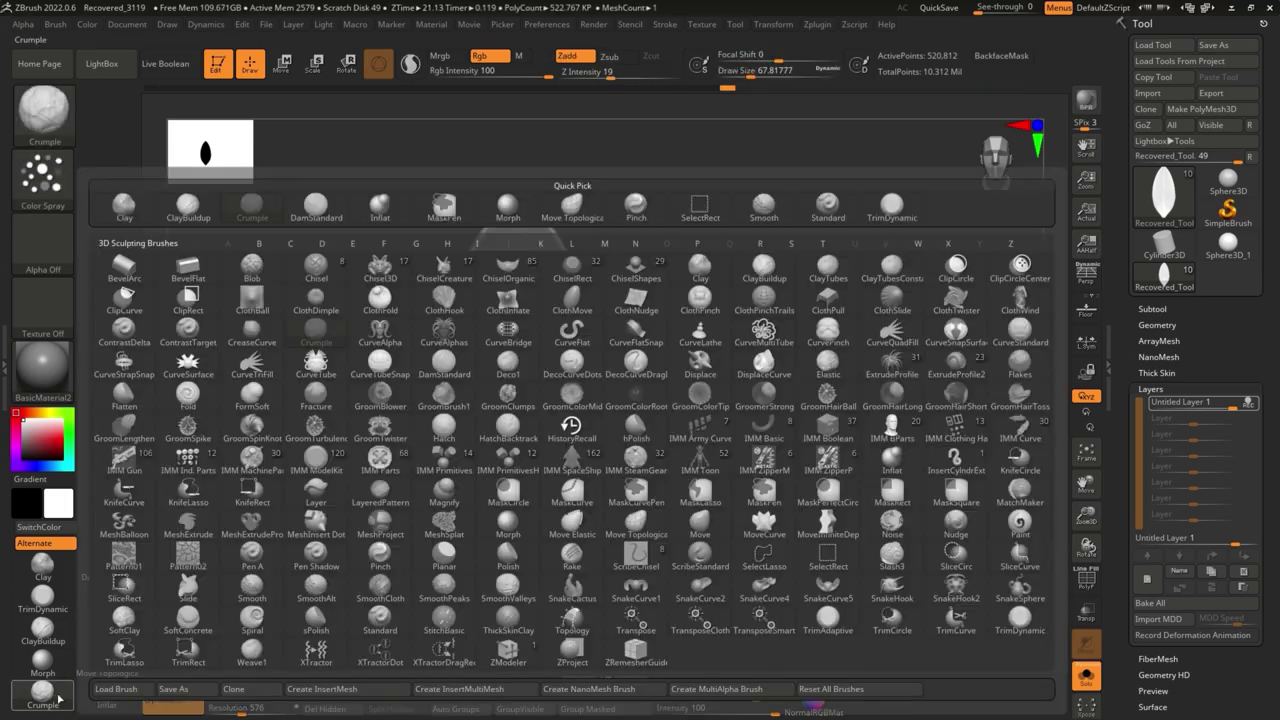
key(m)
key(p)
key(ctrl+n)
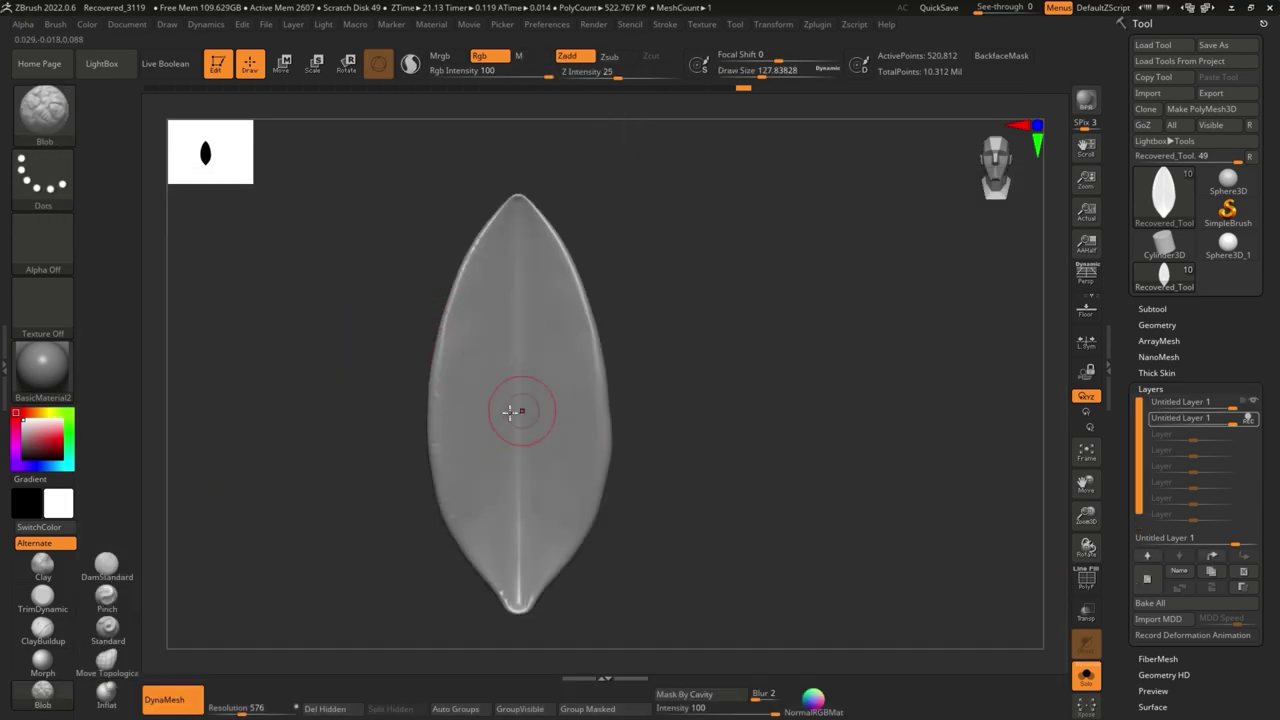
click(480, 528)
click(569, 396)
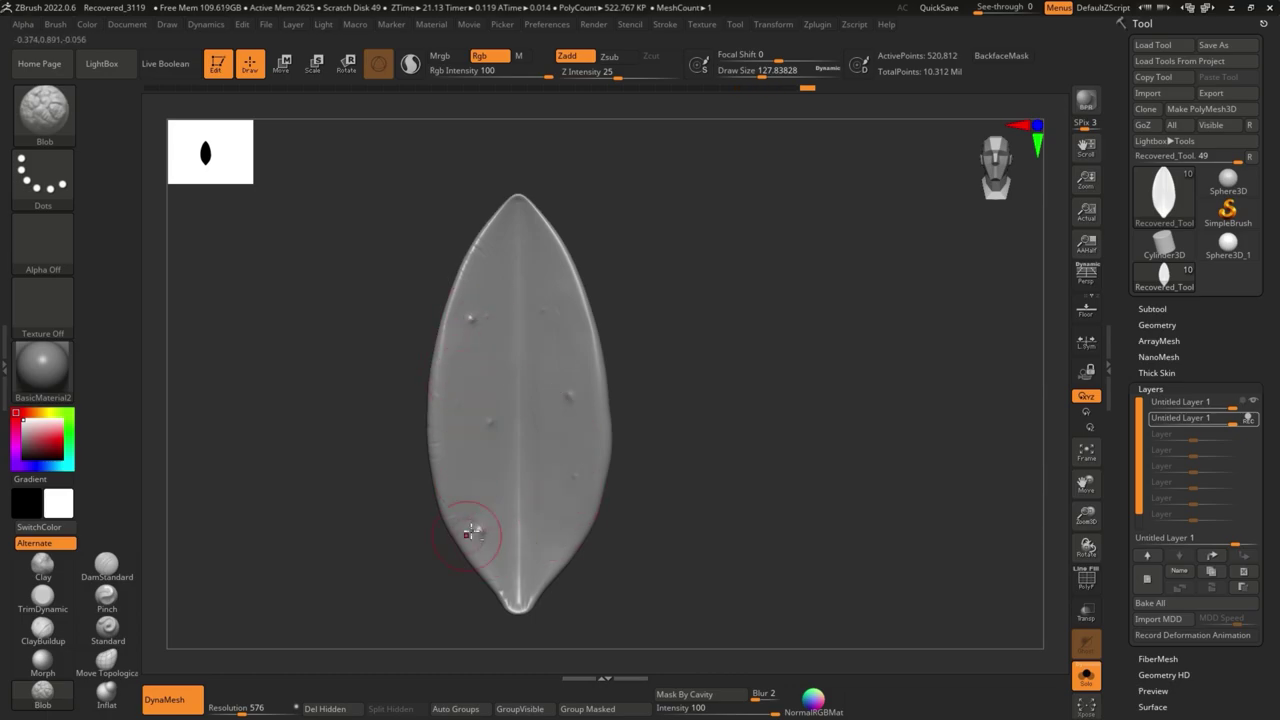
click(43, 240)
click(250, 310)
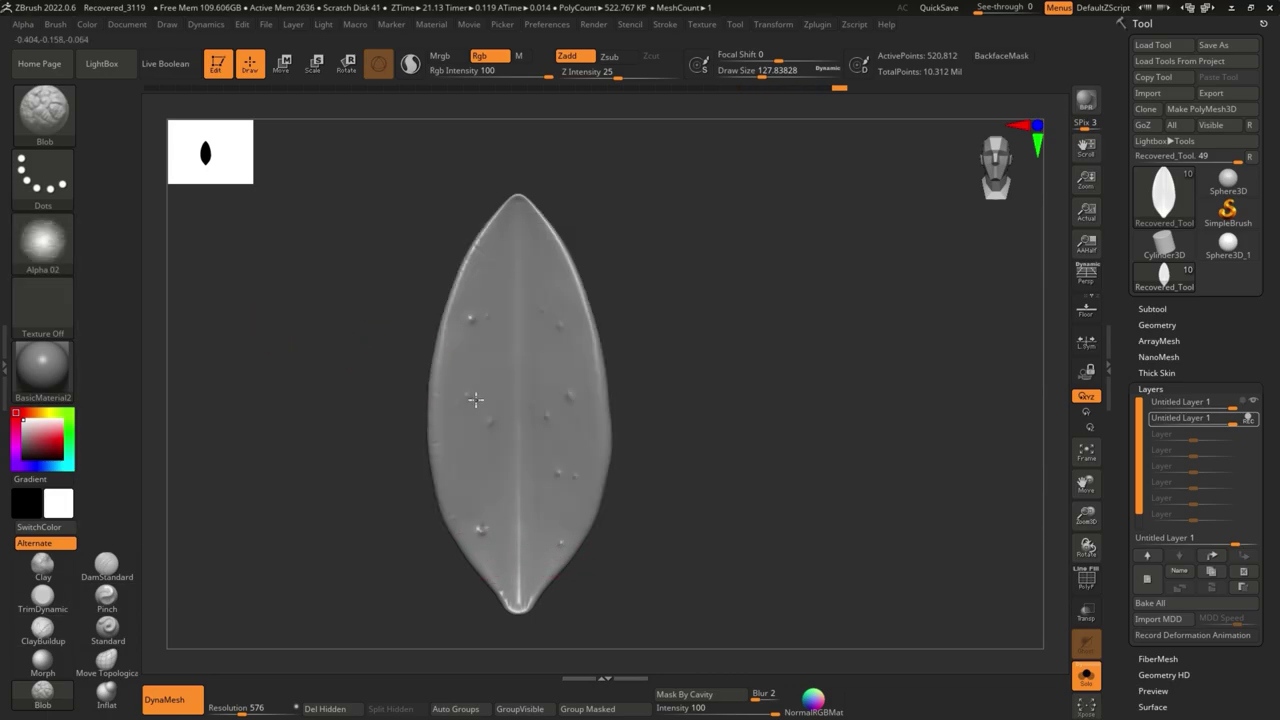
click(43, 180)
click(305, 203)
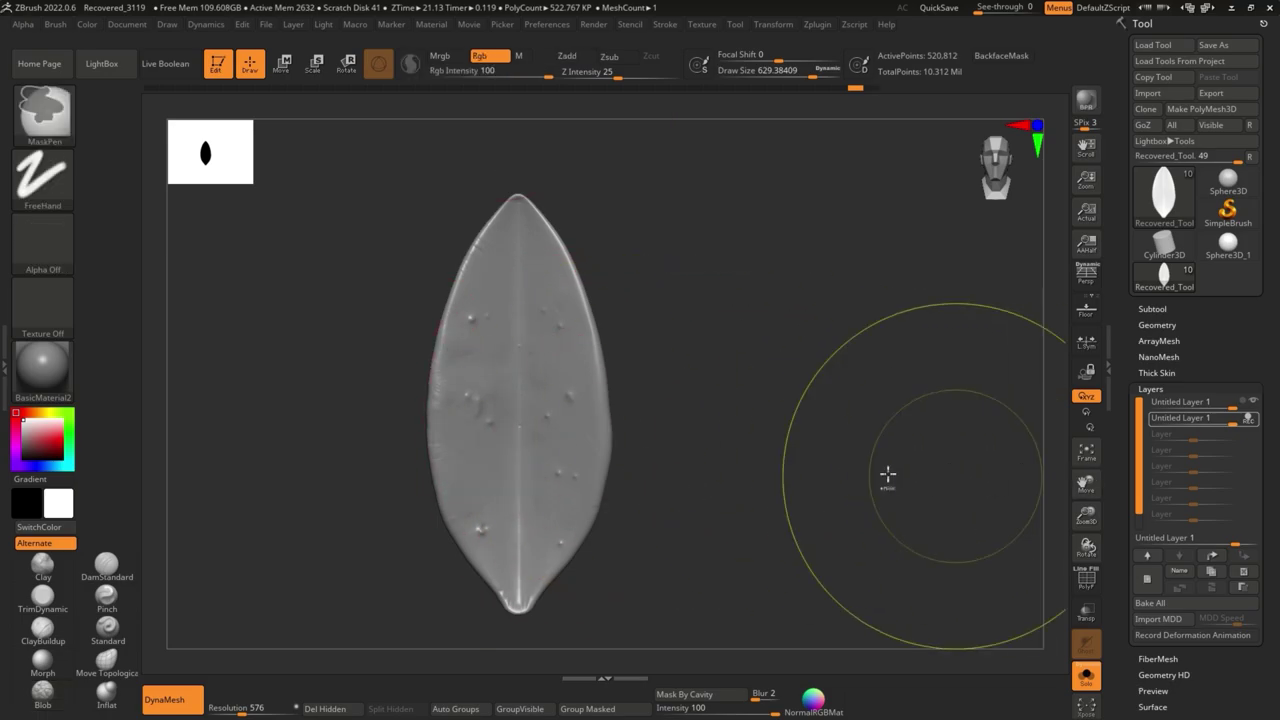
click(43, 240)
click(572, 306)
drag(469, 410, 496, 471)
drag(1232, 436, 1195, 435)
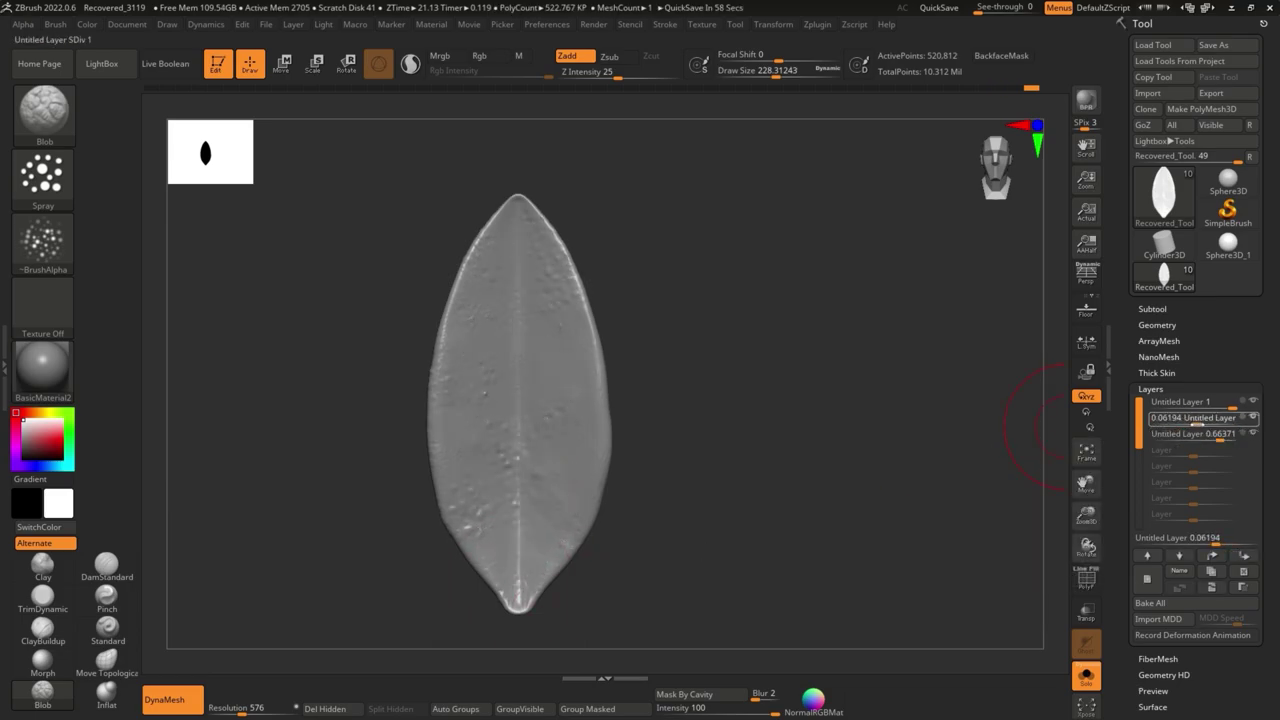
drag(1225, 439, 1208, 439)
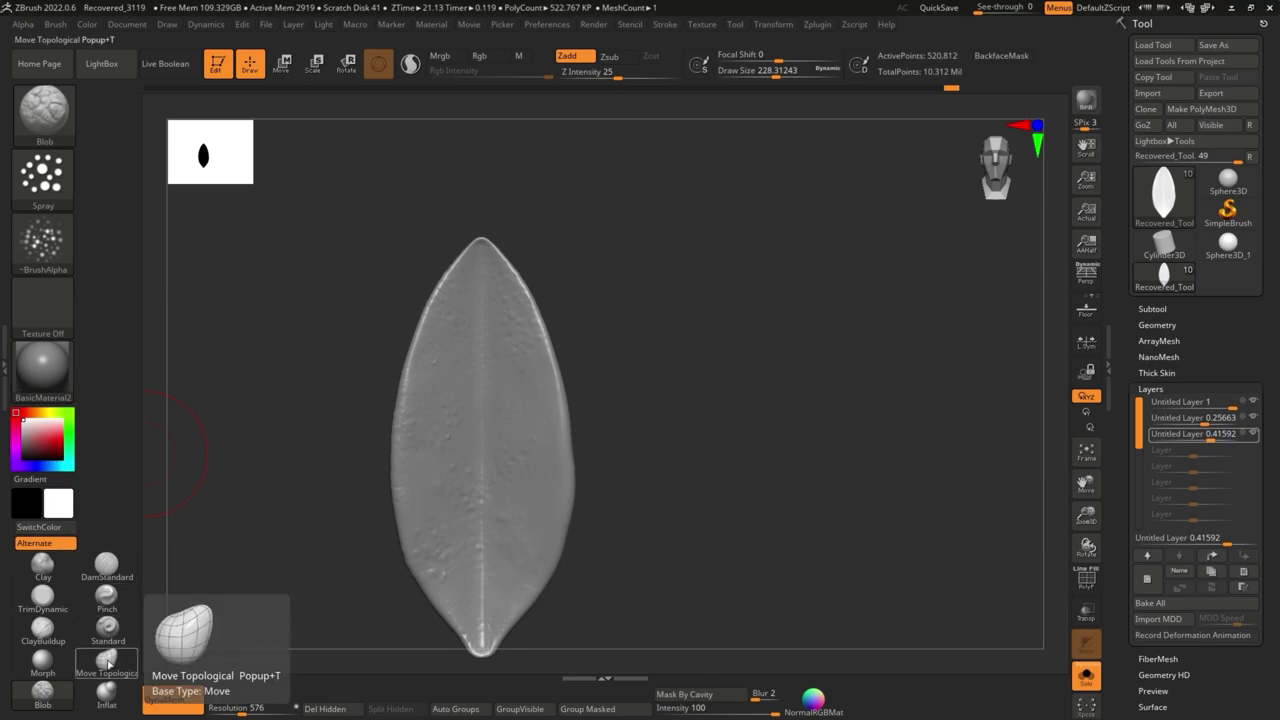
click(42, 597)
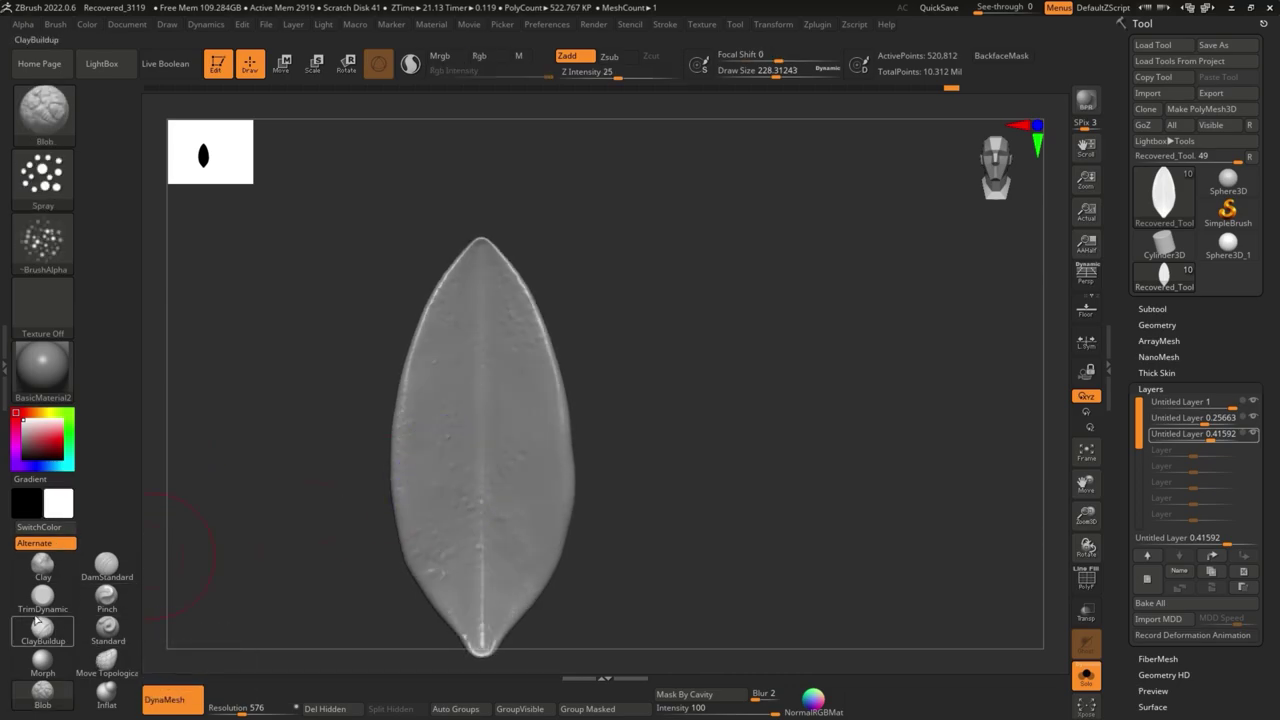
click(507, 525)
click(1152, 603)
click(1243, 555)
mouse_move(471, 451)
mouse_down()
mouse_move(466, 463)
mouse_move(560, 345)
mouse_move(511, 357)
mouse_up()
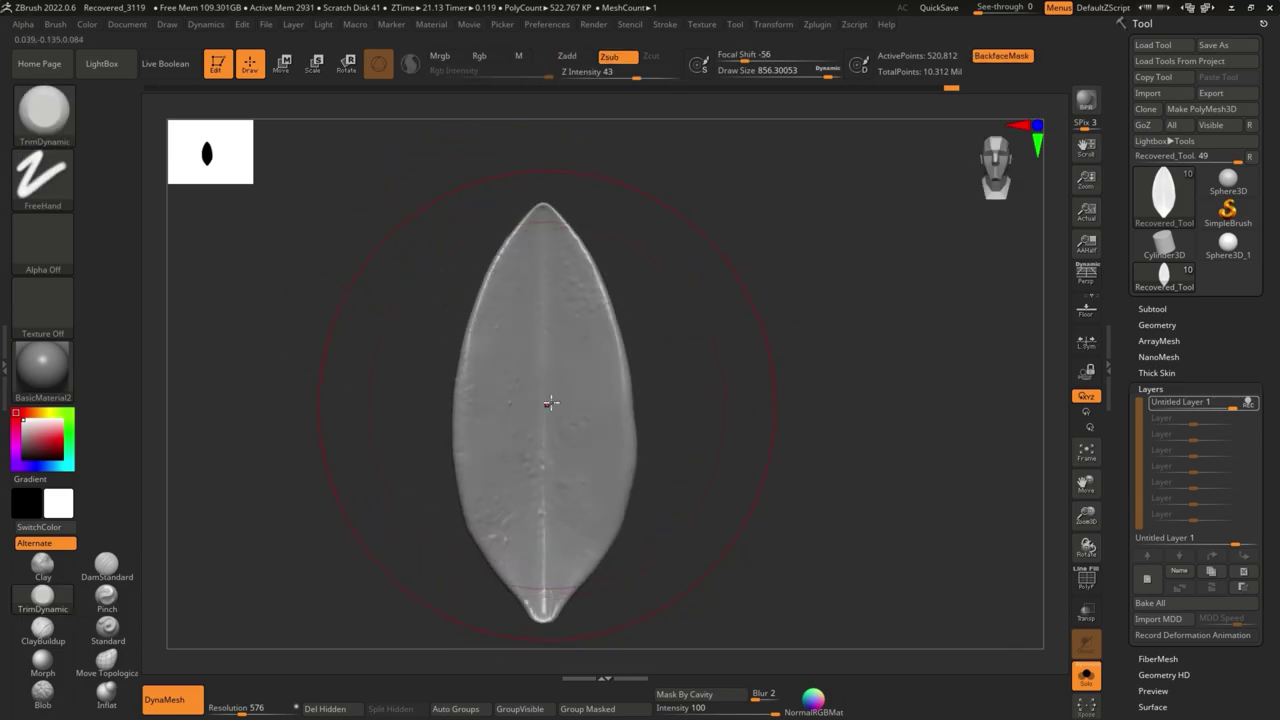
key(space)
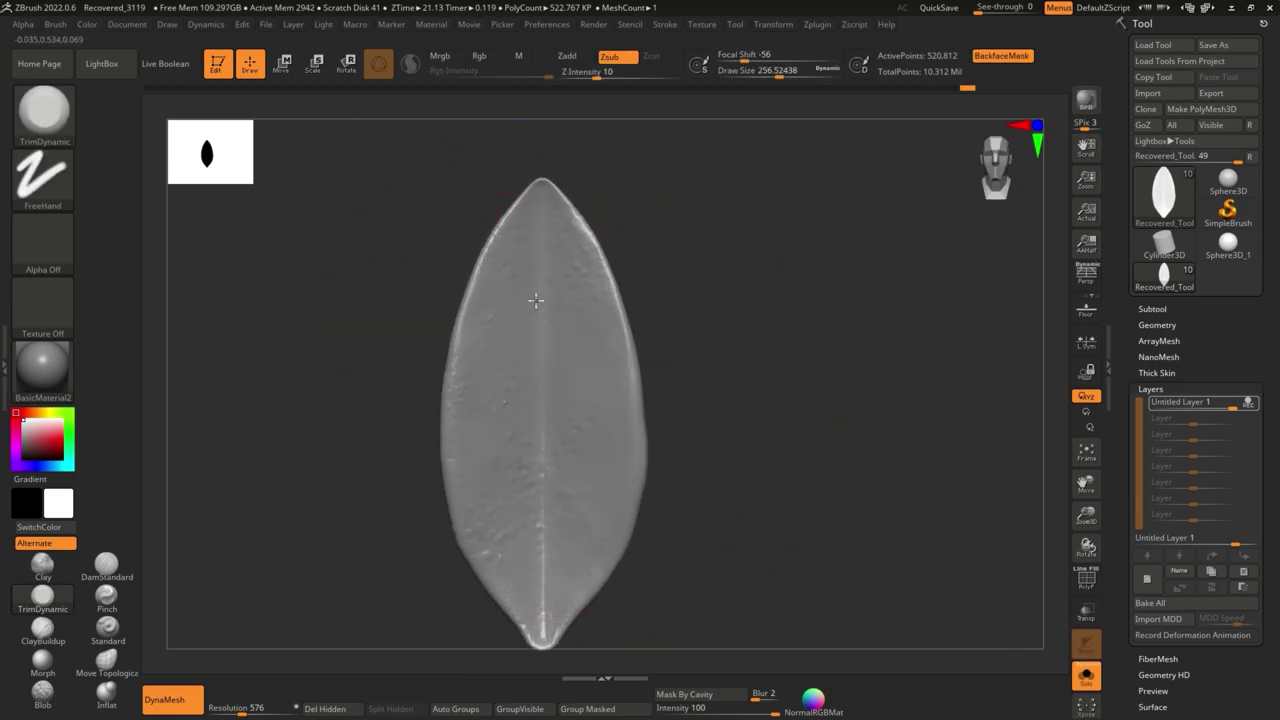
scroll(563, 515, down, 3)
mouse_move(529, 263)
ctrl+right_down()
mouse_move(449, 277)
mouse_move(493, 357)
mouse_move(543, 346)
mouse_move(516, 486)
ctrl+right_up()
key(w)
key(q)
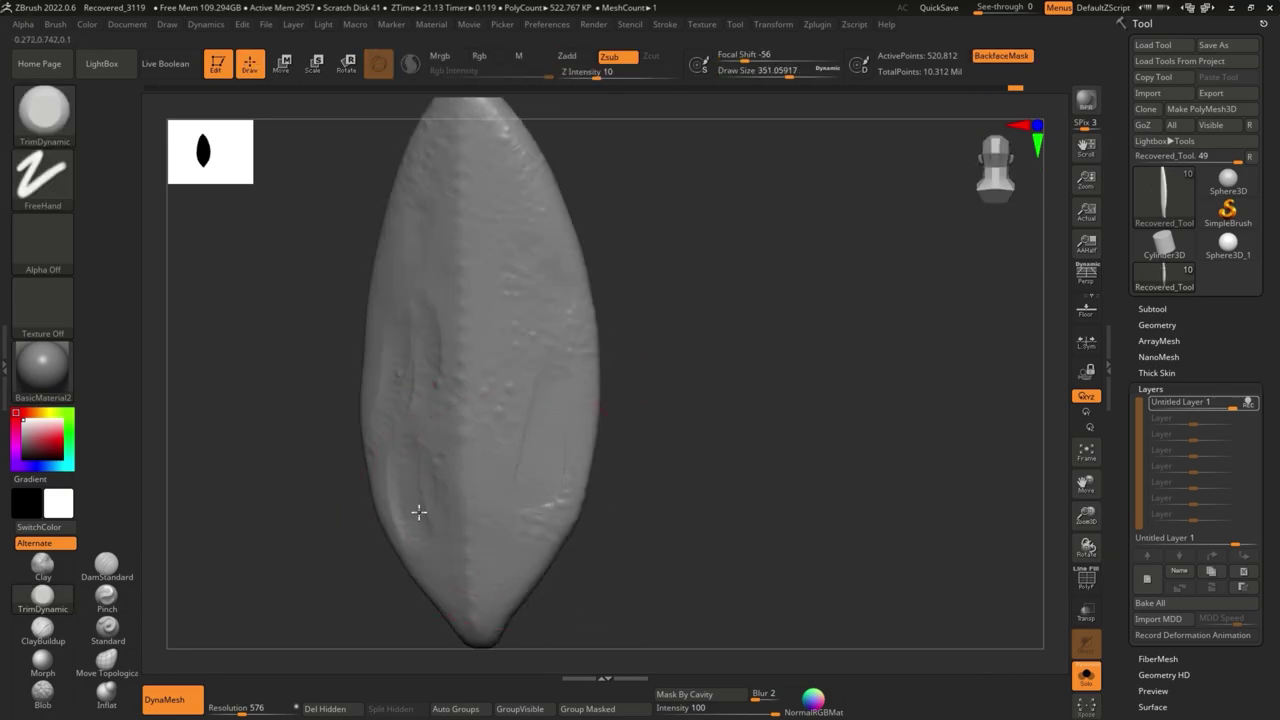
key(space)
right_drag(419, 512, 419, 446)
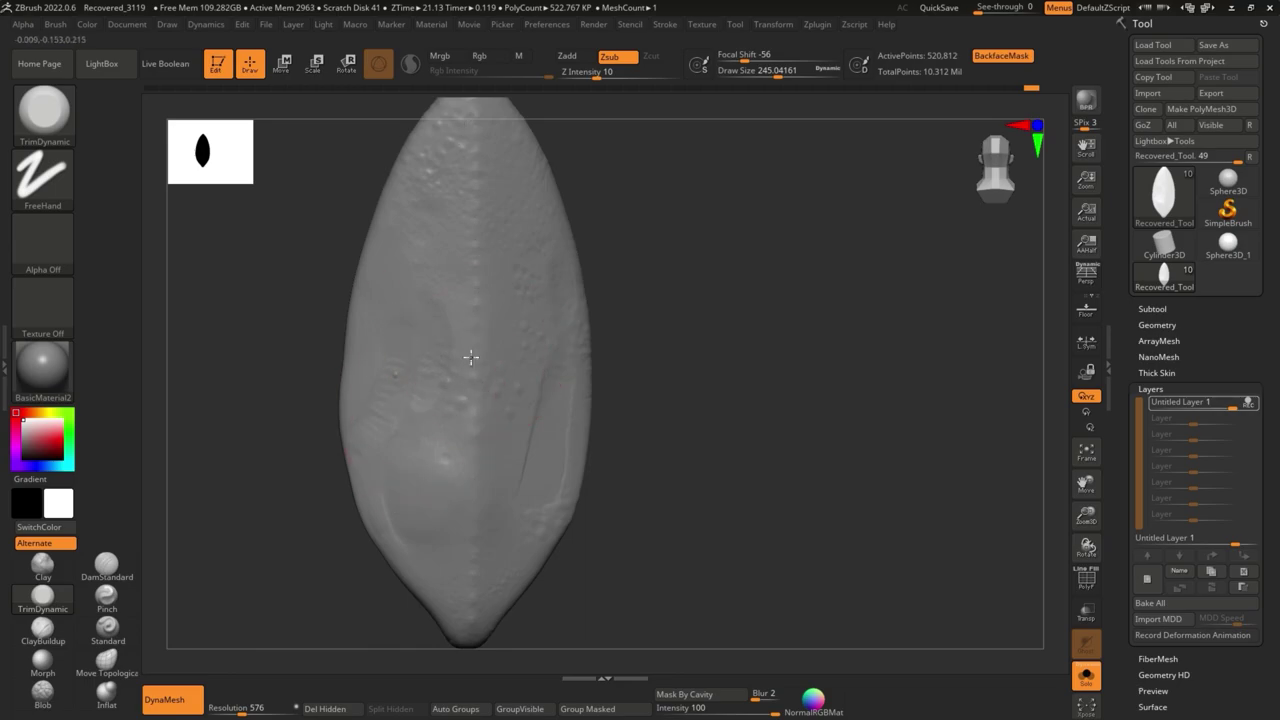
right_drag(398, 526, 563, 458)
mouse_move(450, 404)
shift+right_down()
mouse_move(494, 429)
mouse_move(651, 400)
shift+right_up()
scroll(1240, 369, down, 2)
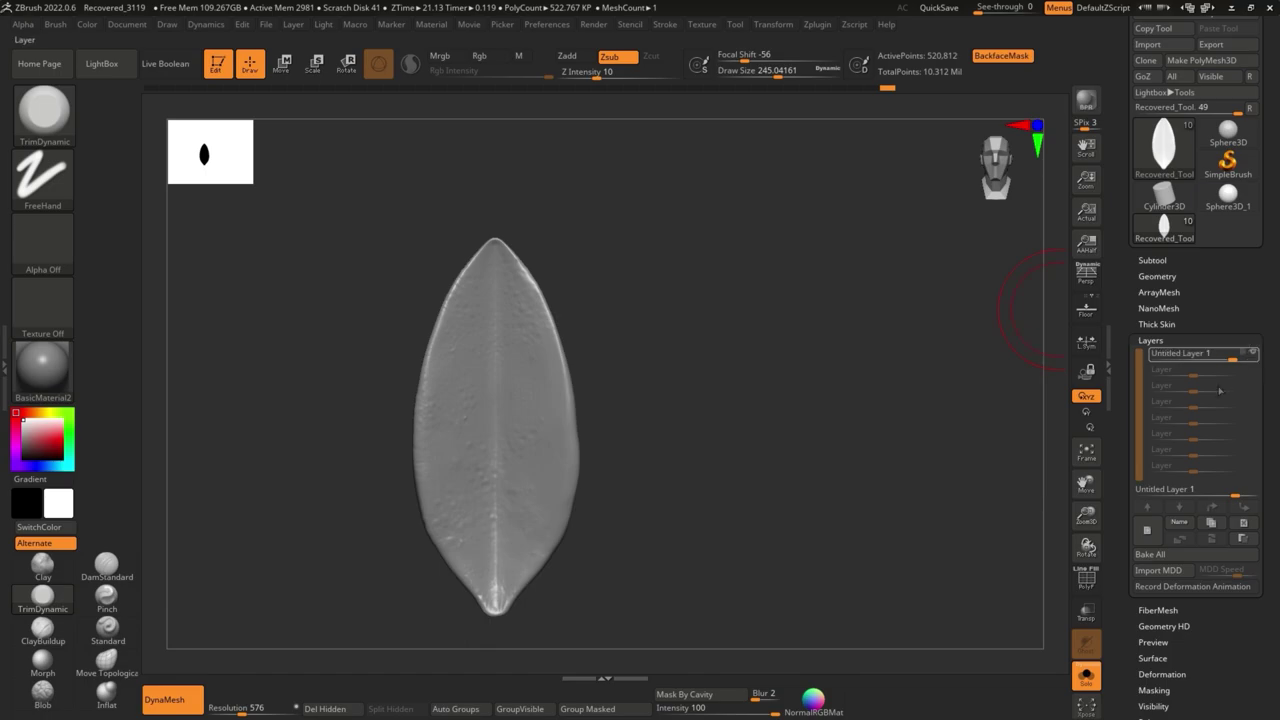
Collapse the Layers and UV Map panels and store a morph target of the petal
click(1151, 341)
scroll(1177, 386, down, 1)
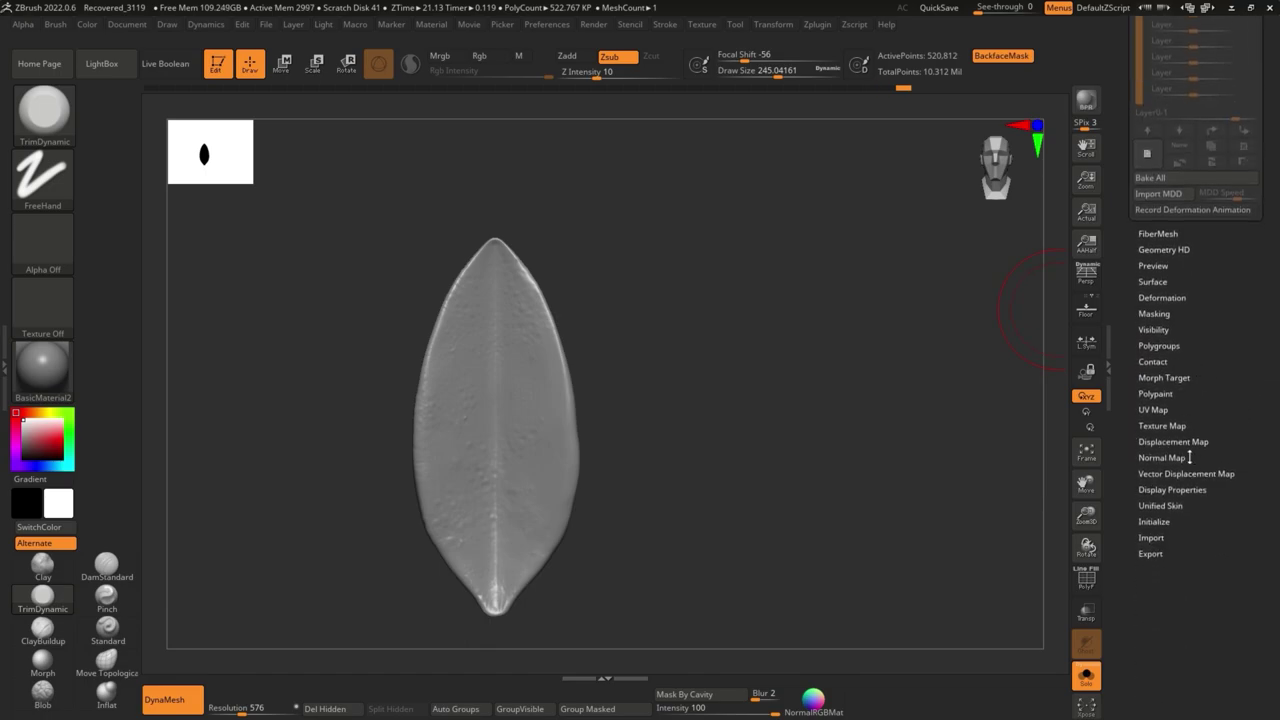
click(1174, 405)
click(1155, 215)
scroll(1165, 255, up, 1)
click(1160, 259)
click(1165, 462)
click(1164, 323)
In Surface Noise, try noise scale about 23.56, strength 0.00093 and a convex noise curve
click(1152, 227)
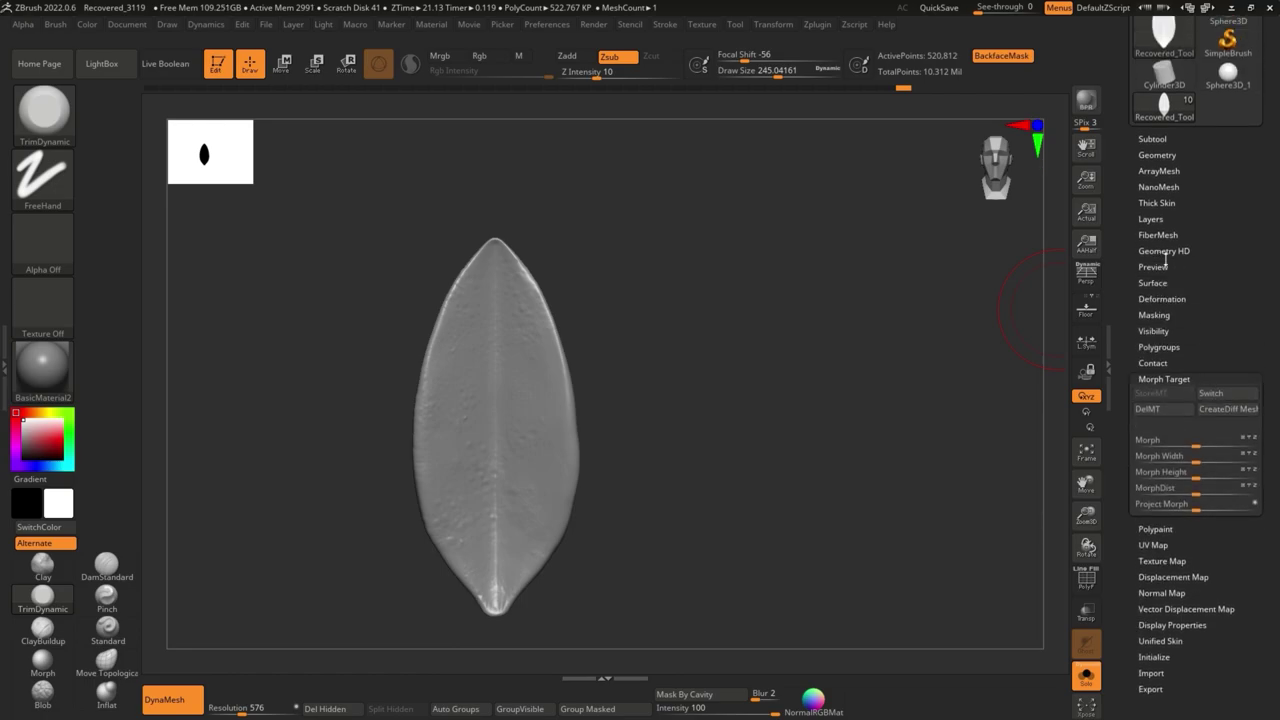
click(1240, 360)
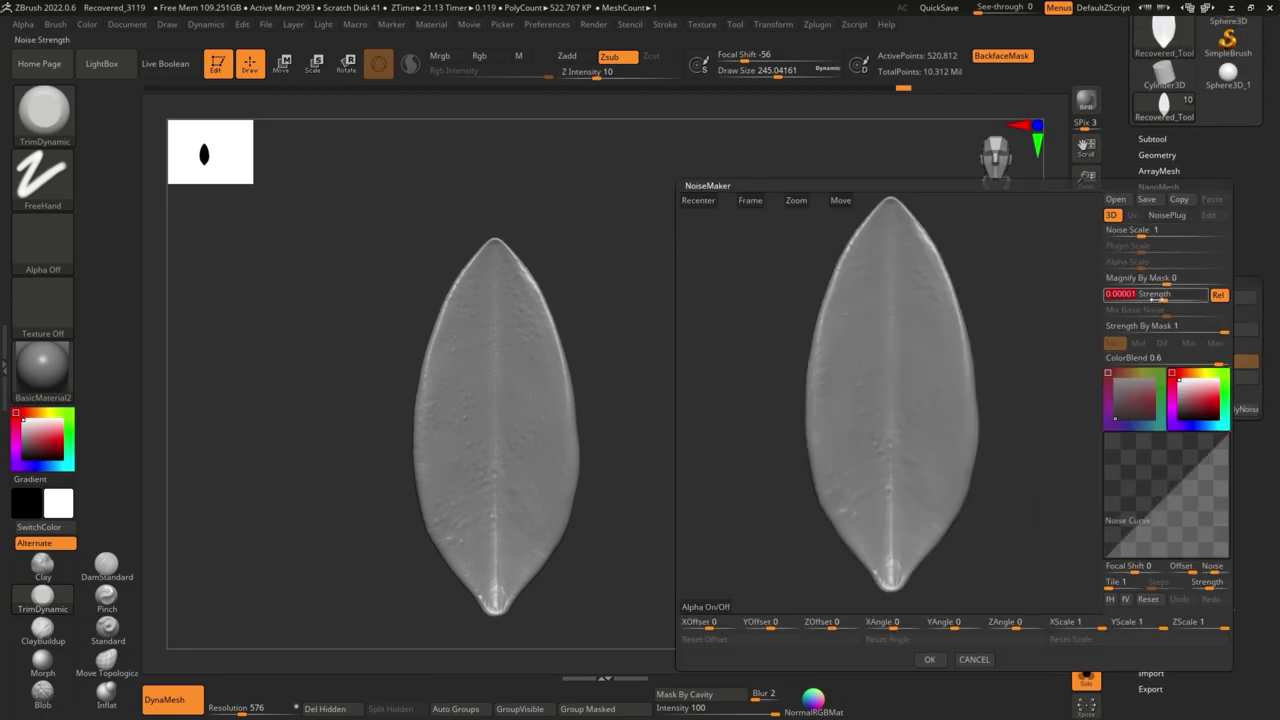
drag(1180, 297, 1175, 297)
click(1138, 231)
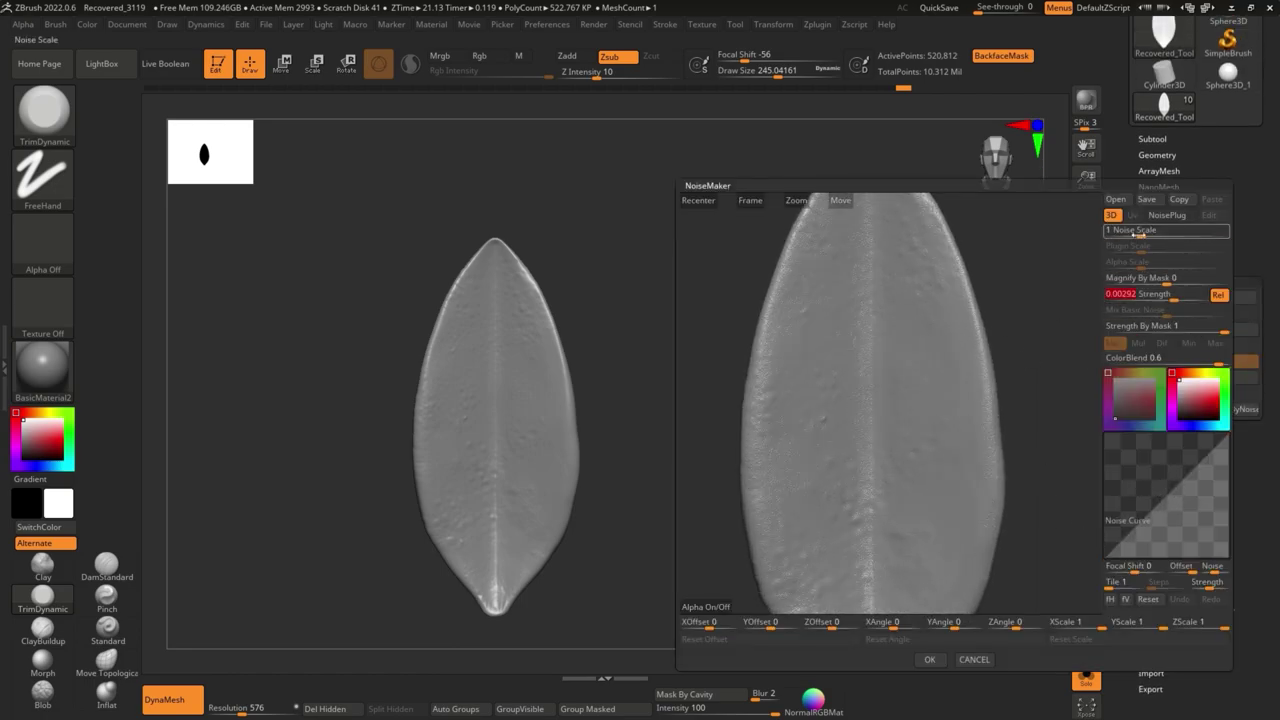
drag(1138, 233, 1170, 233)
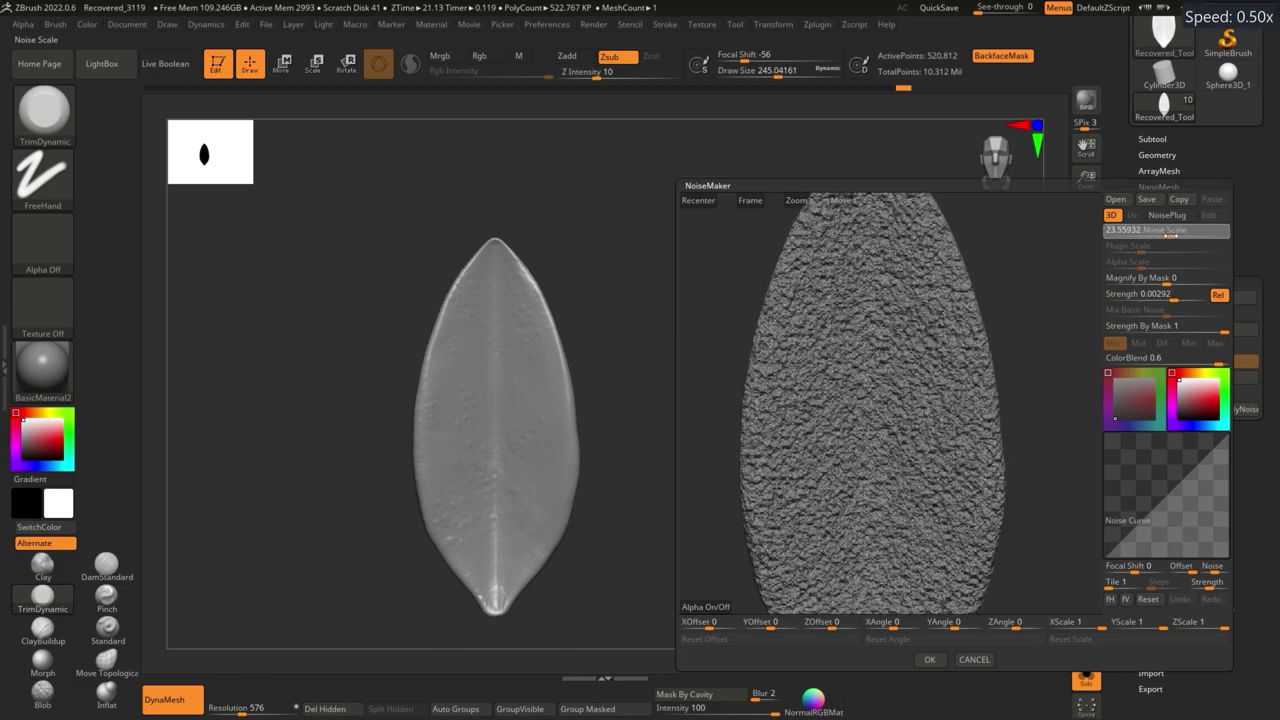
drag(1175, 297, 1167, 297)
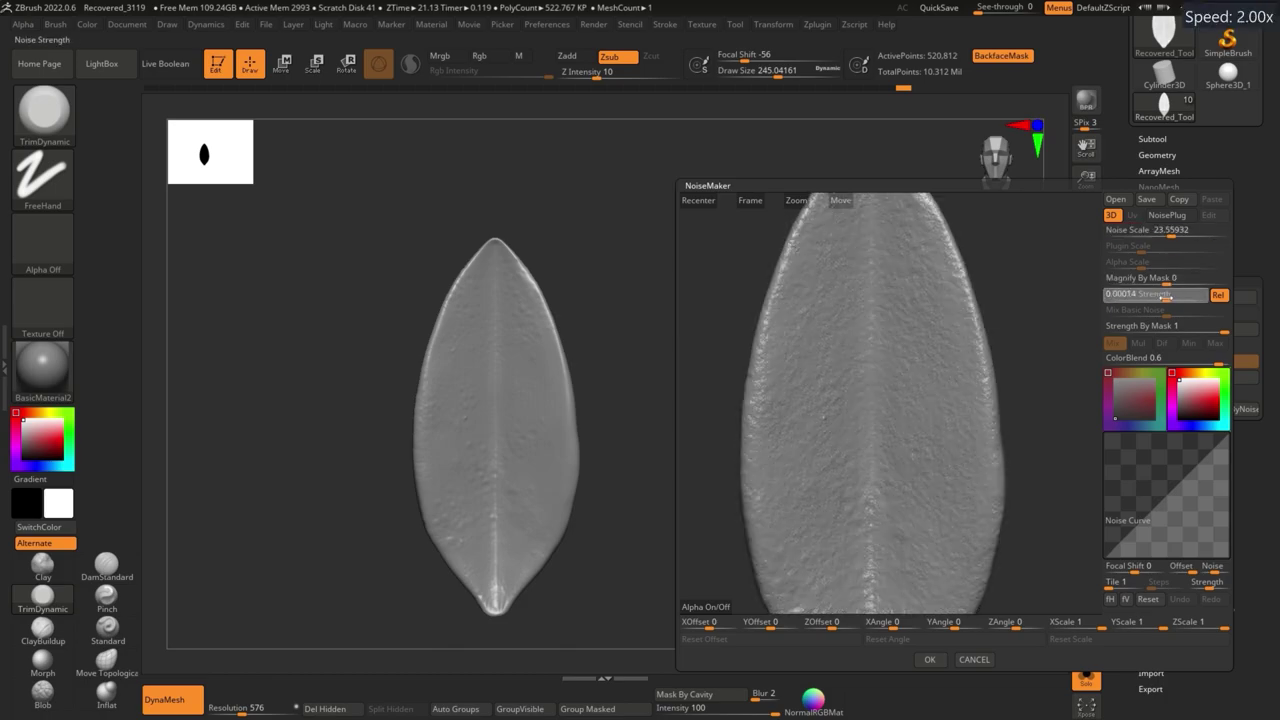
drag(1150, 512, 1146, 488)
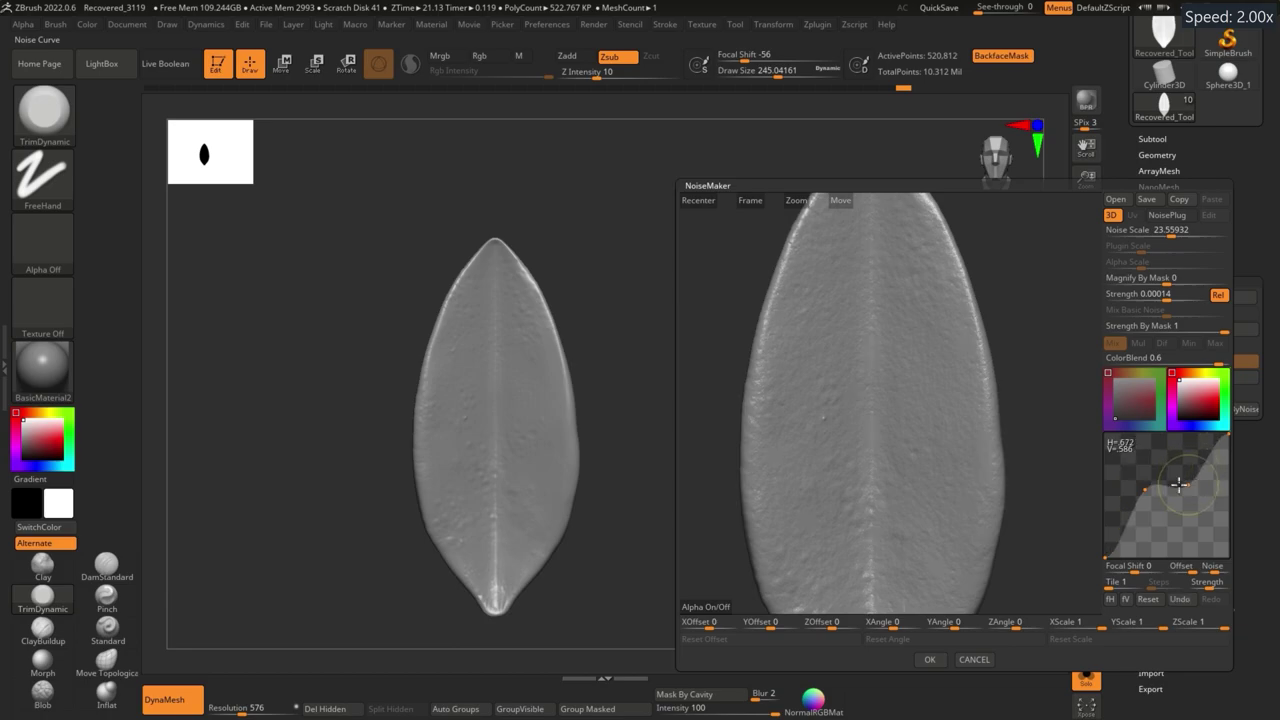
mouse_move(1146, 504)
mouse_down()
mouse_move(1155, 510)
mouse_move(1140, 515)
mouse_up()
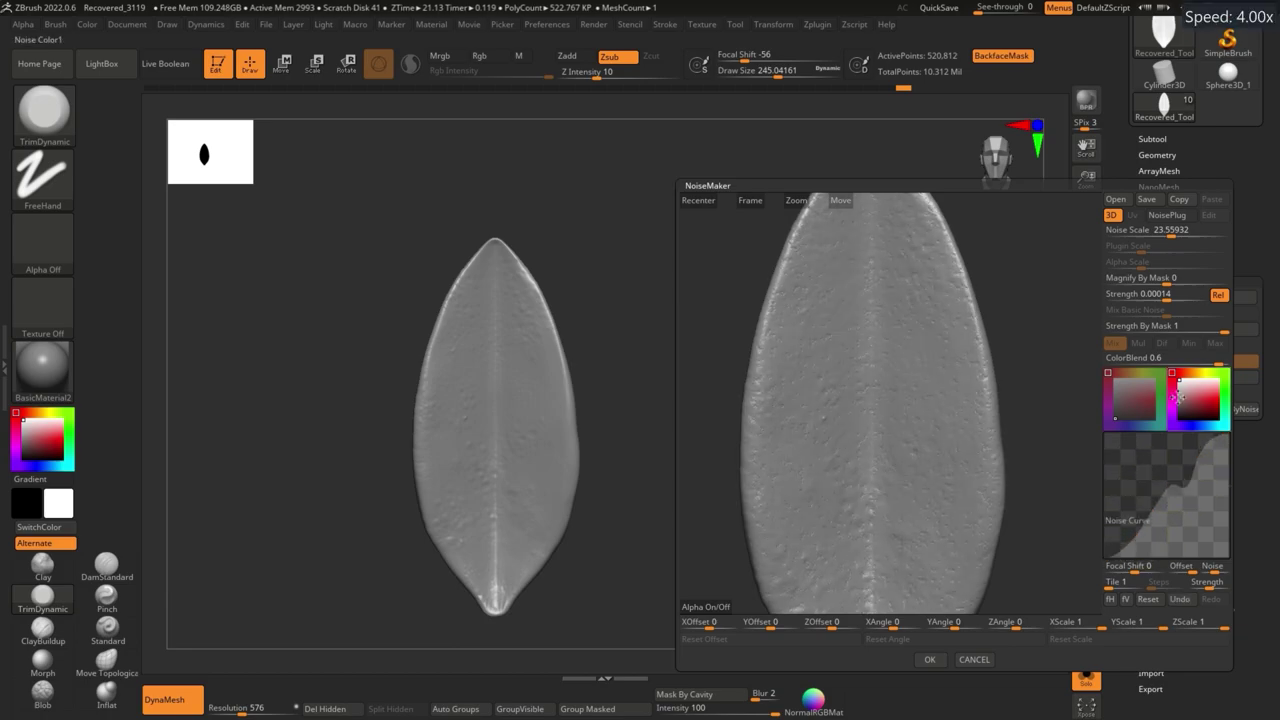
text(0.0001)
text(0.00093)
key(Return)
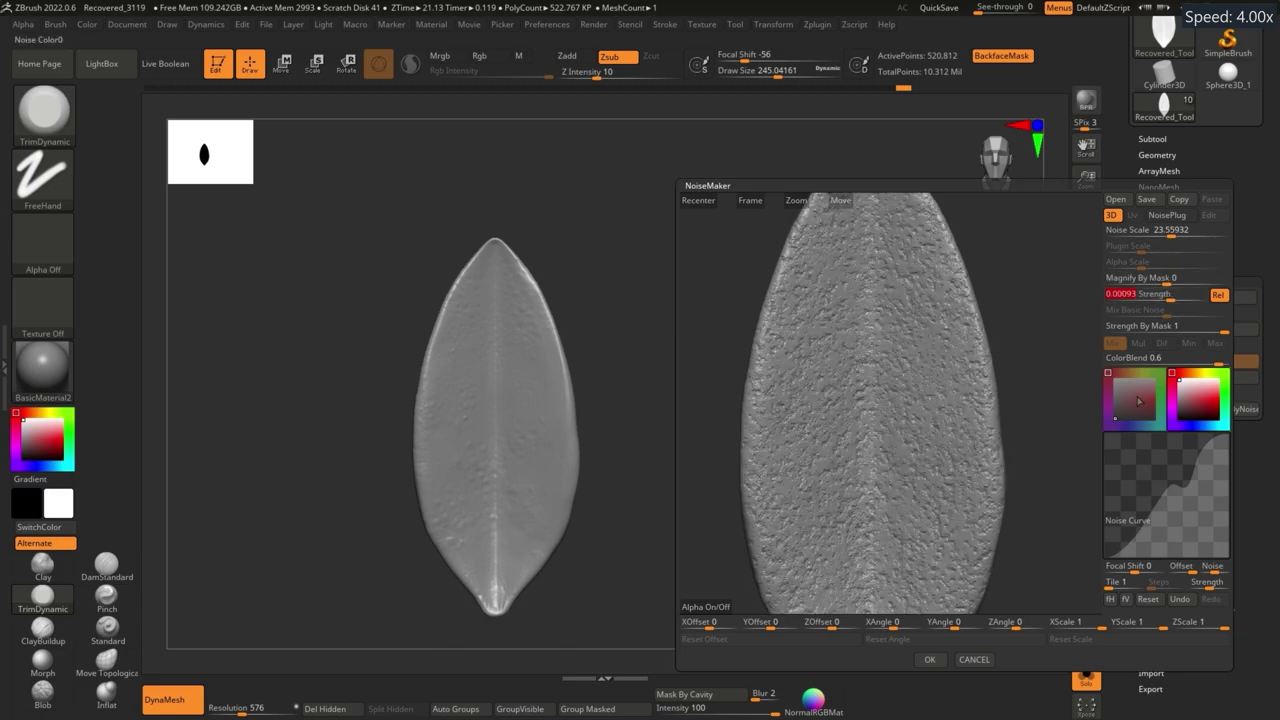
Reshape the noise curve, settle the noise scale near 17.93 and accept the NoiseMaker
mouse_move(1170, 500)
mouse_down()
mouse_move(1161, 516)
mouse_move(1188, 466)
mouse_up()
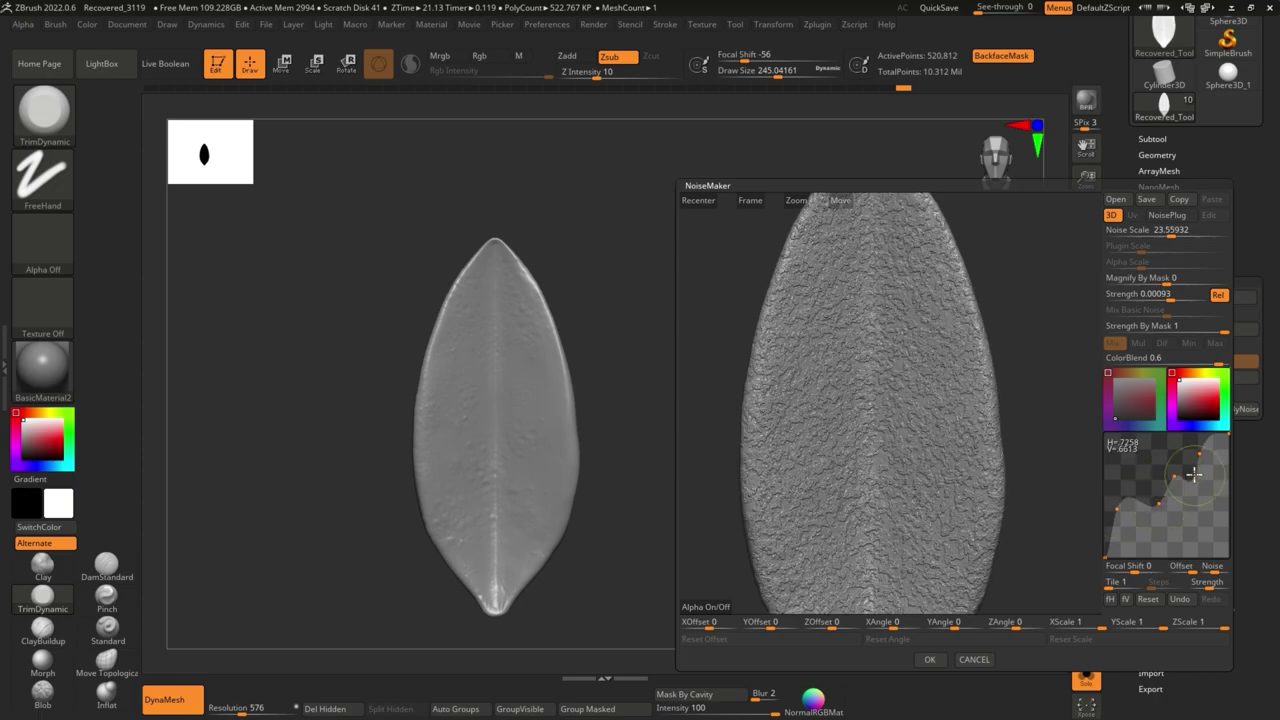
drag(1175, 230, 1160, 230)
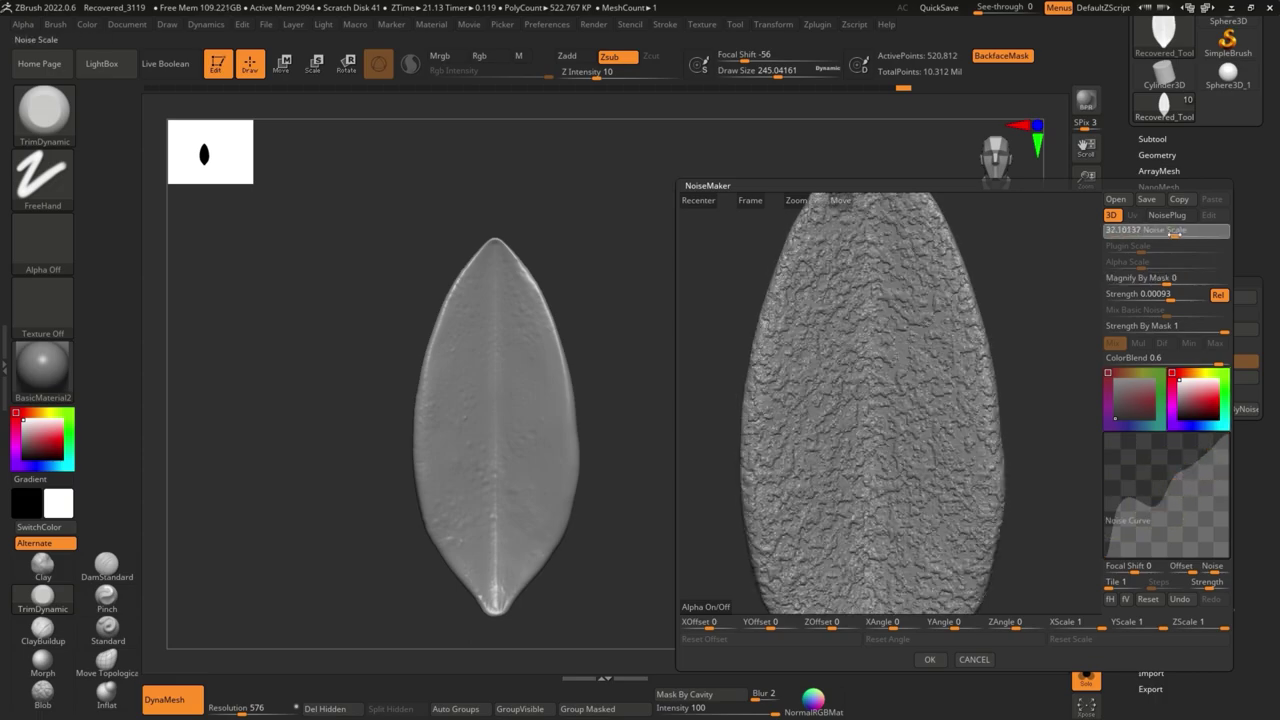
click(1160, 295)
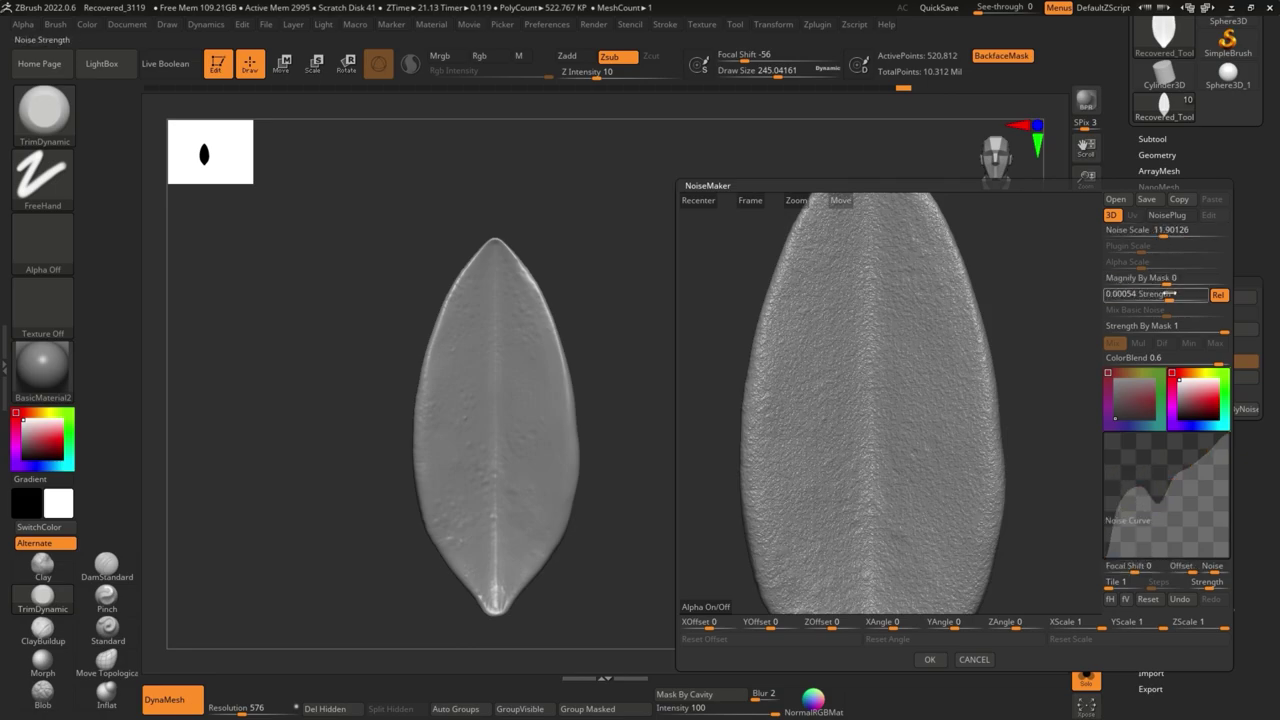
drag(1158, 231, 1168, 232)
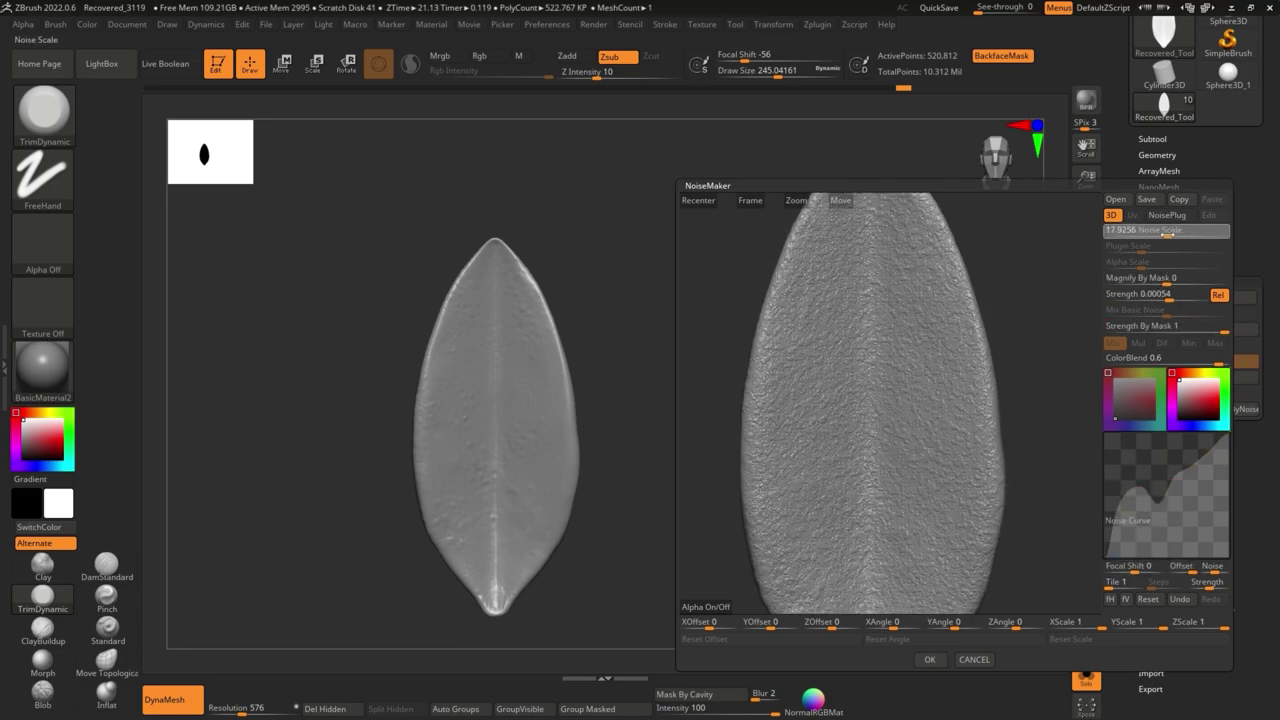
click(1160, 295)
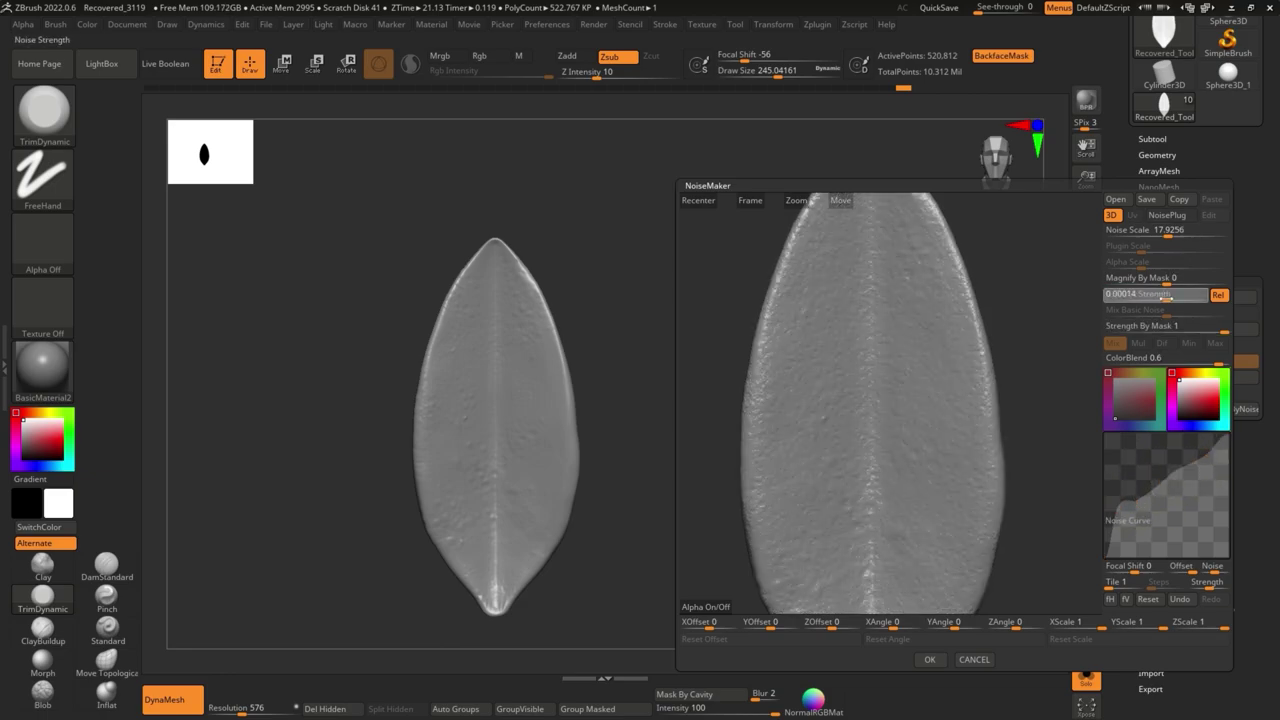
click(929, 659)
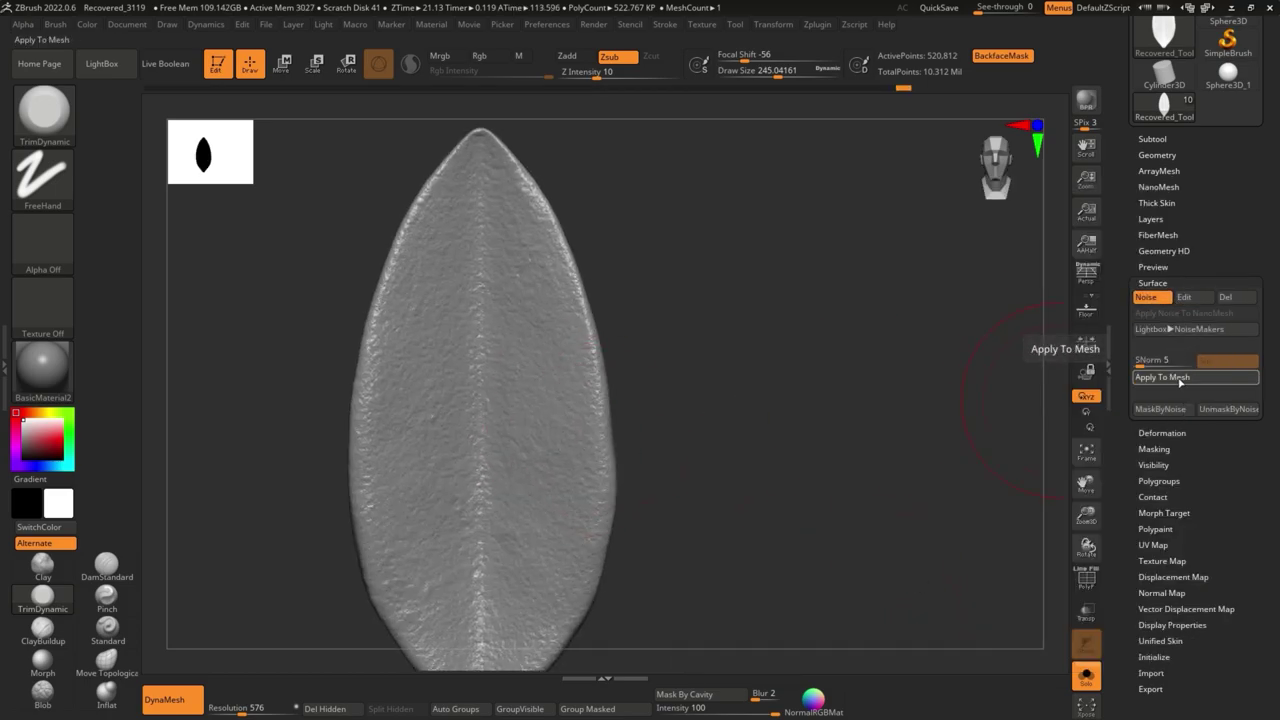
Apply the noise to the mesh, then retouch a patch near the tip and smooth the centre
click(1162, 377)
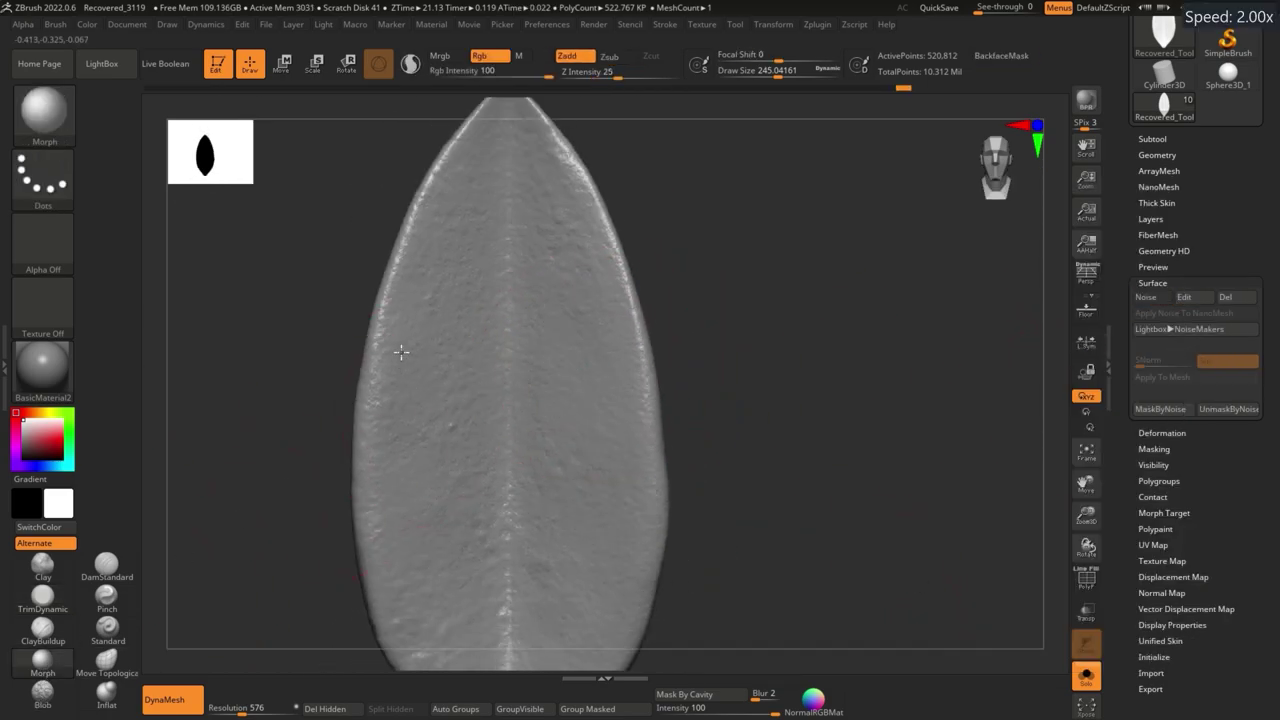
mouse_move(458, 269)
right_down()
mouse_move(571, 294)
mouse_move(423, 583)
mouse_move(480, 351)
mouse_move(587, 250)
right_up()
right_drag(606, 309, 632, 340)
drag(632, 340, 630, 403)
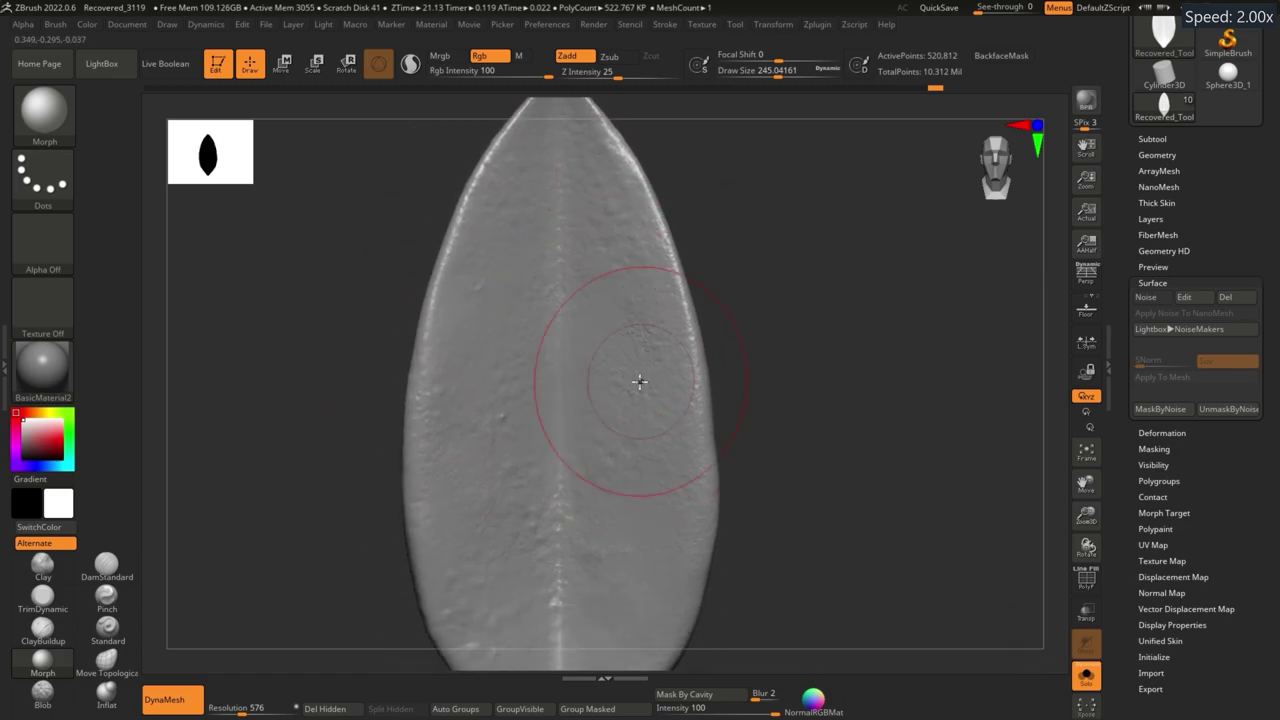
right_drag(577, 471, 573, 498)
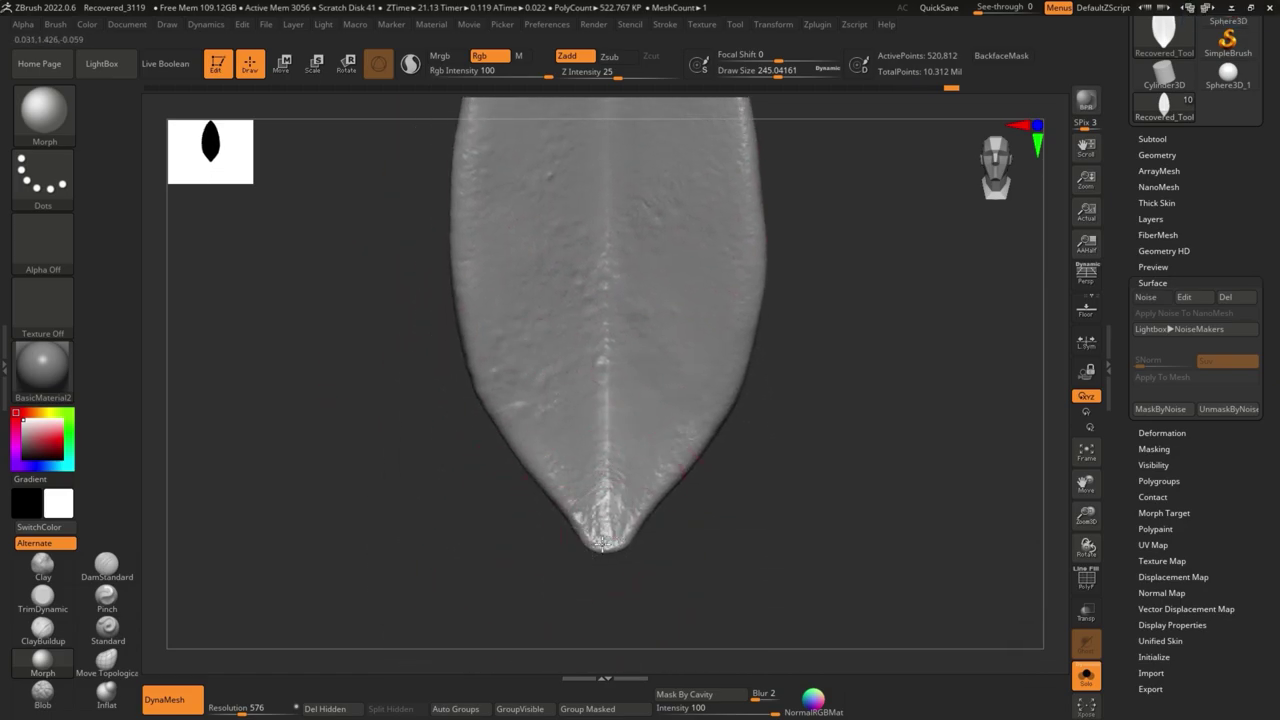
mouse_move(604, 543)
ctrl+right_down()
mouse_move(514, 371)
mouse_move(529, 343)
ctrl+right_up()
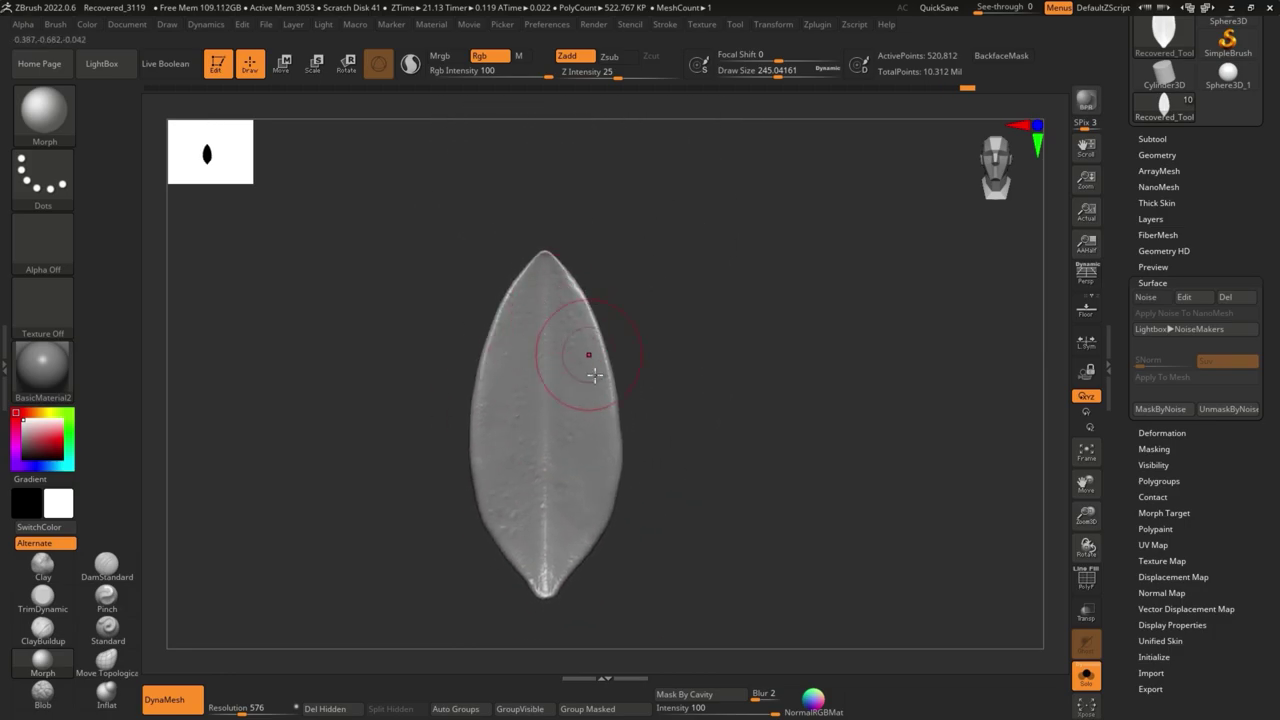
shift+drag(600, 480, 593, 476)
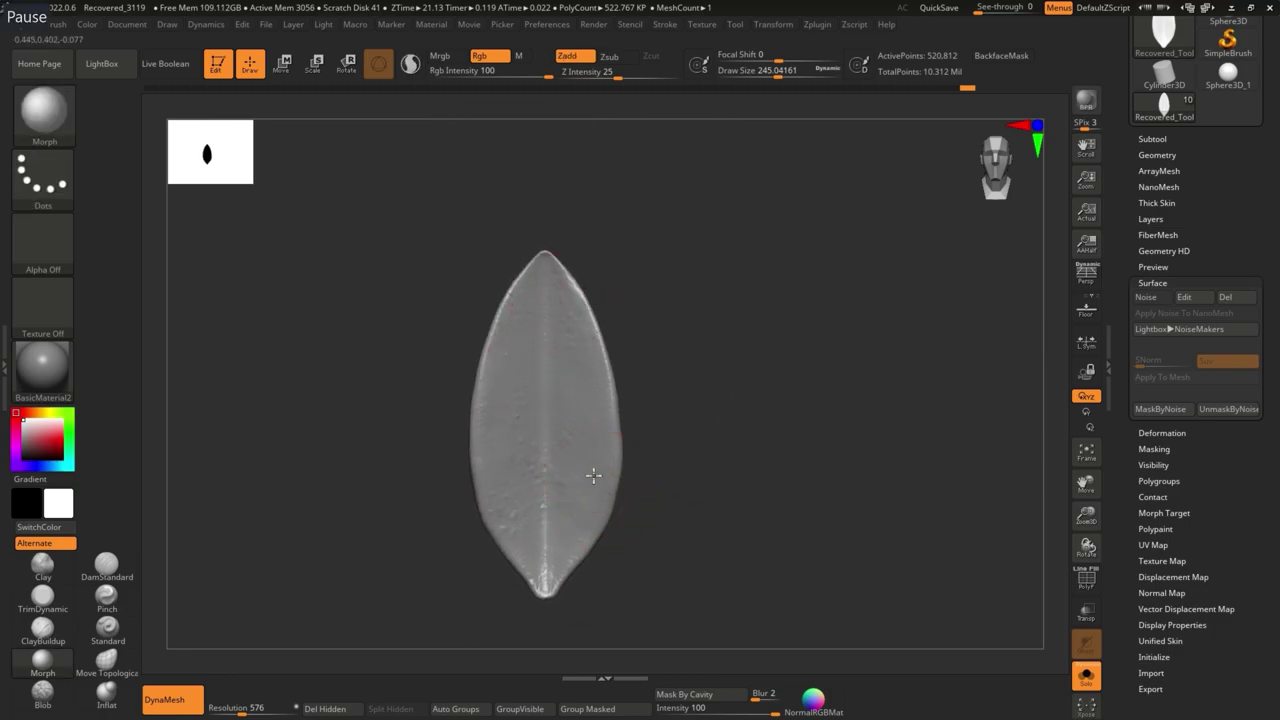
ctrl+right_drag(590, 480, 611, 548)
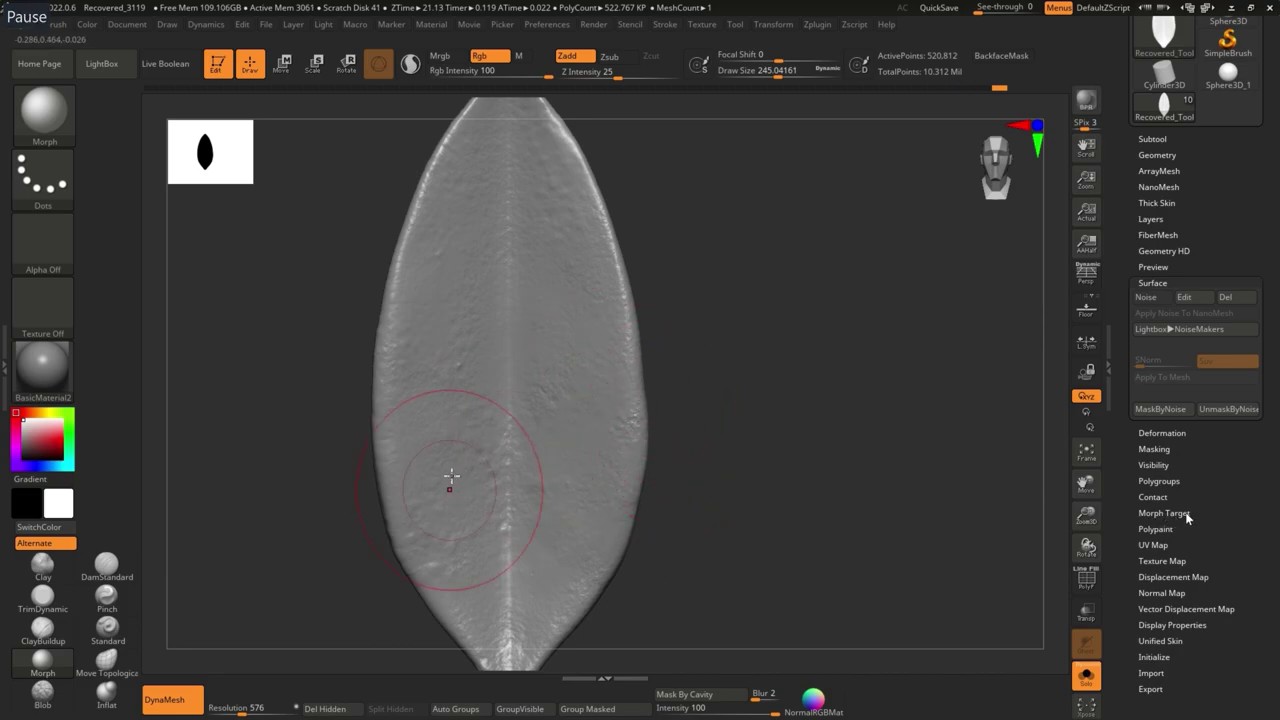
key(space)
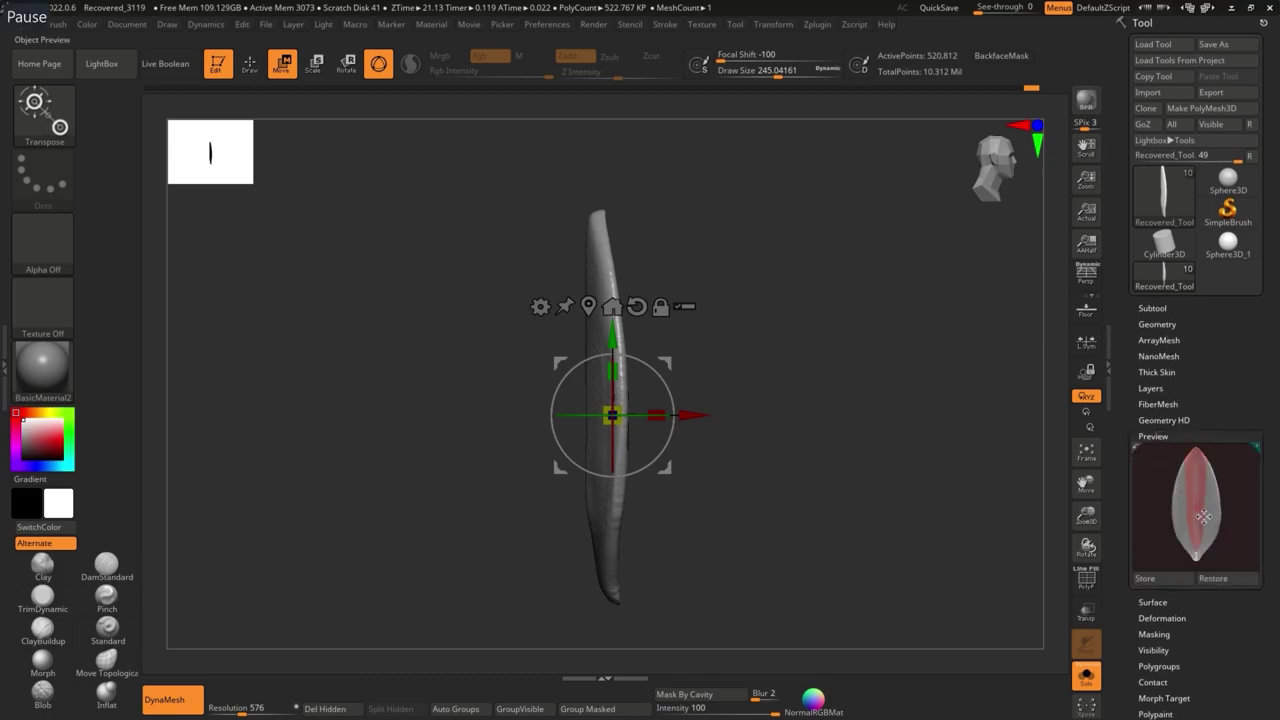
Turn the petal to front view and save the project with Save As
drag(1129, 494, 823, 477)
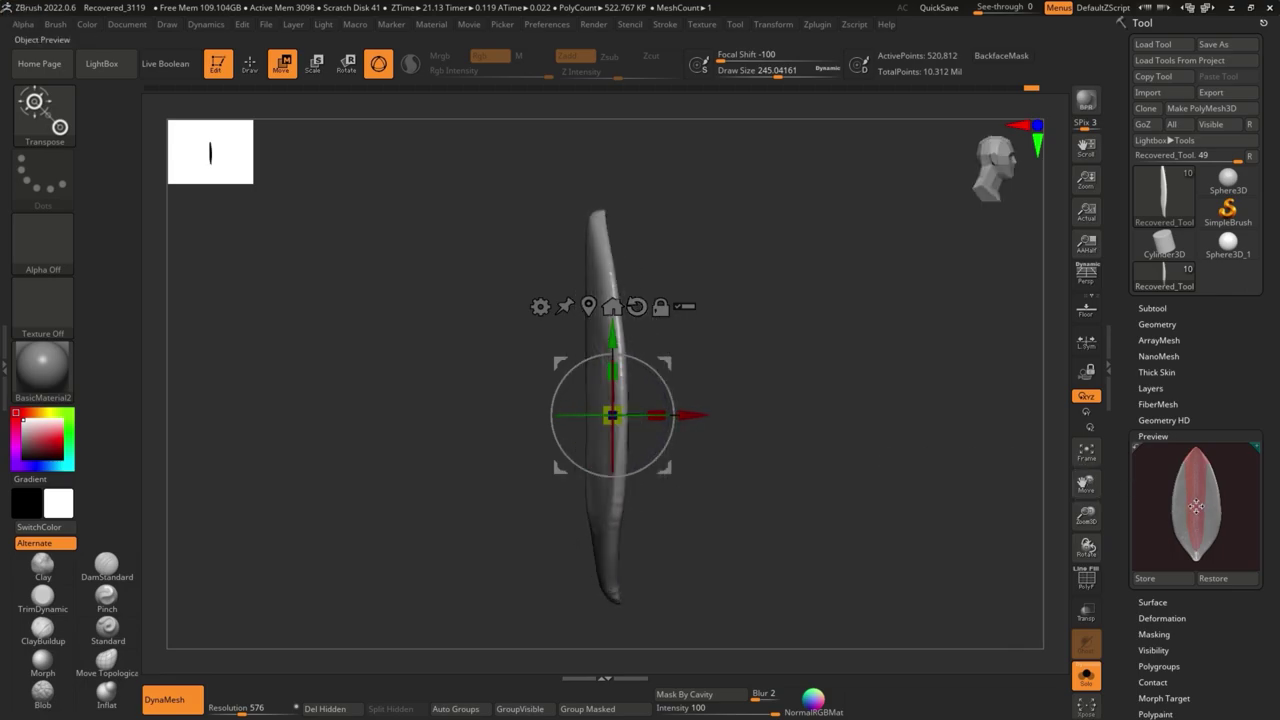
drag(1197, 558, 1197, 460)
drag(1190, 588, 1190, 471)
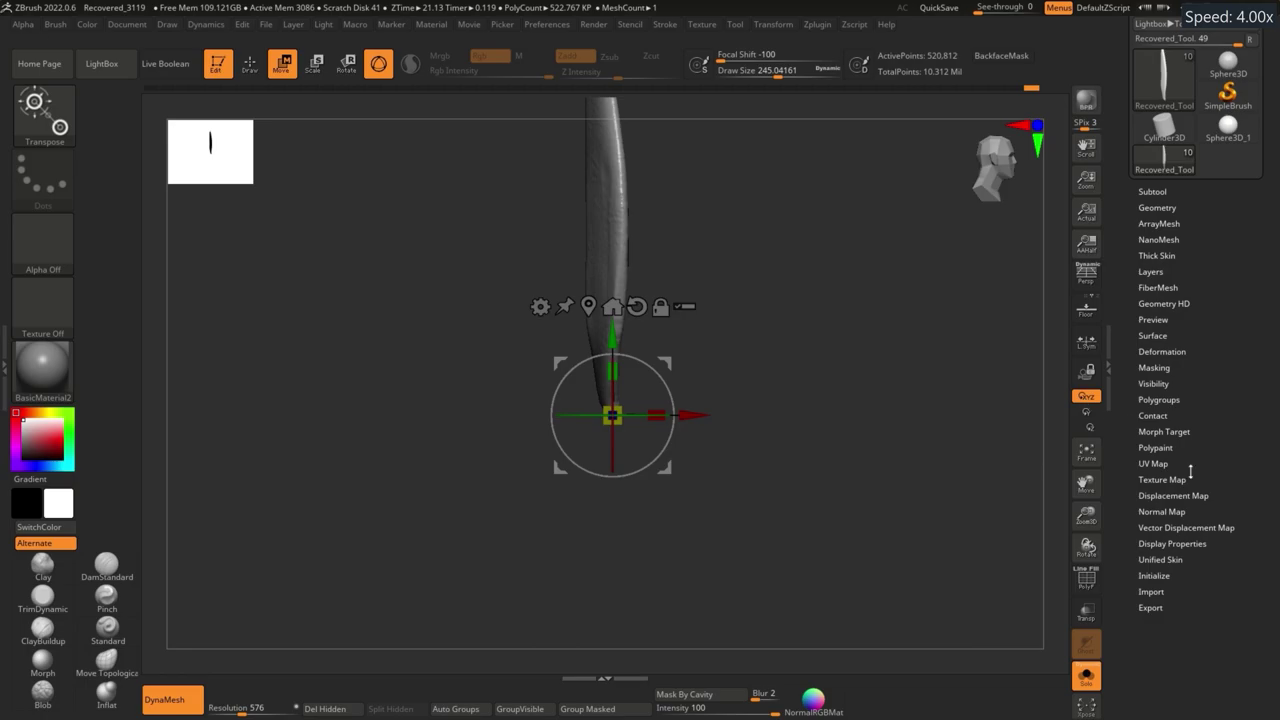
click(266, 24)
click(366, 49)
click(720, 397)
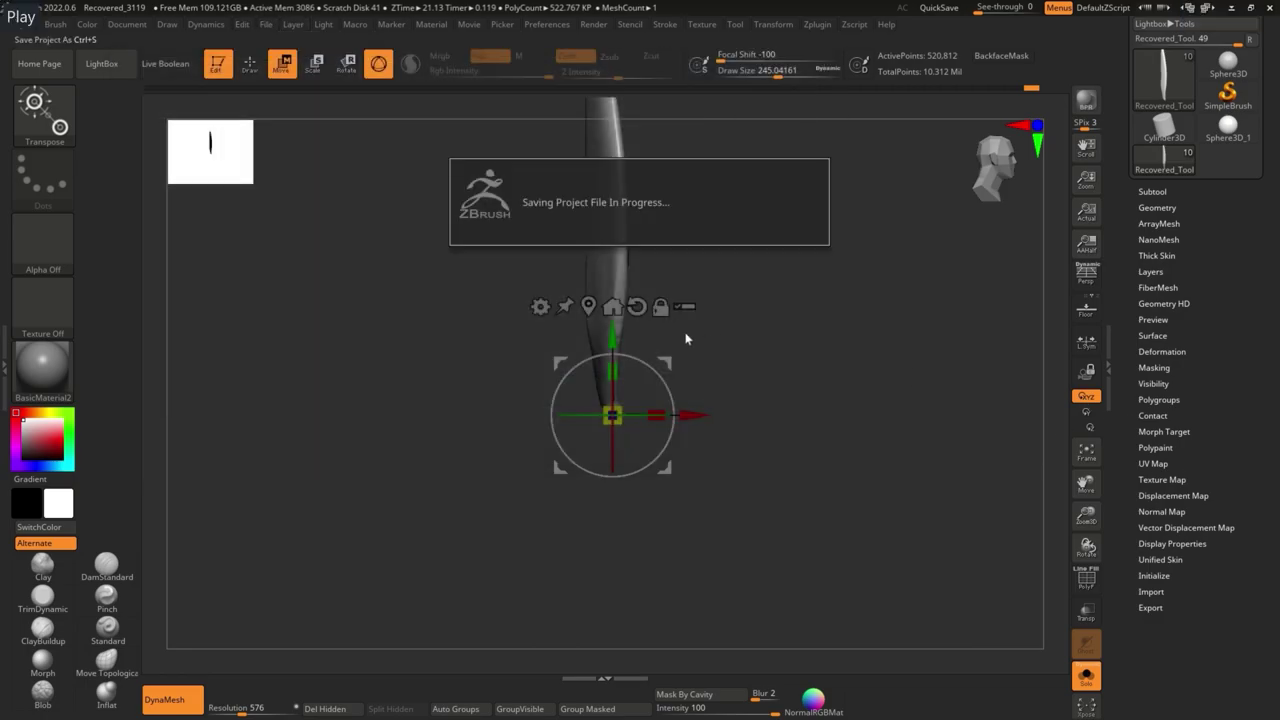
Save the project as RembrandtWaterLily.zpr, keeping a RembrandtWaterLily_BackUp copy
click(266, 24)
click(366, 49)
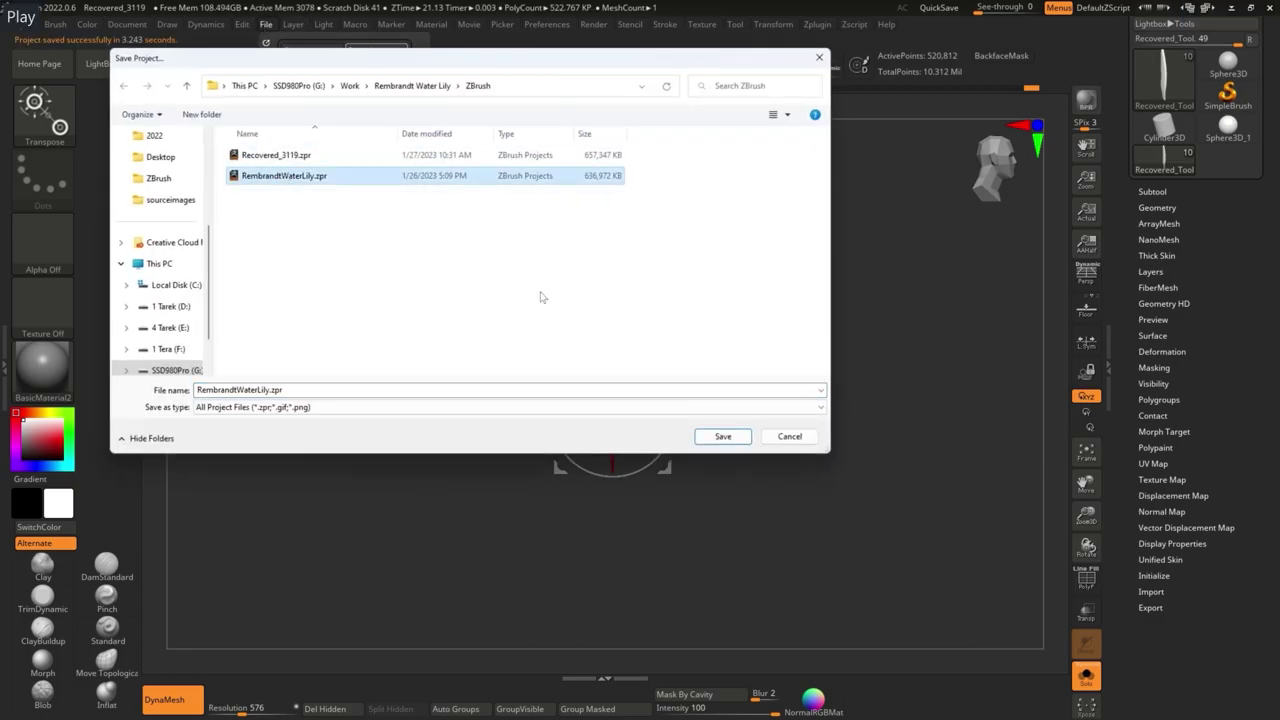
text(_BackUp)
key(Return)
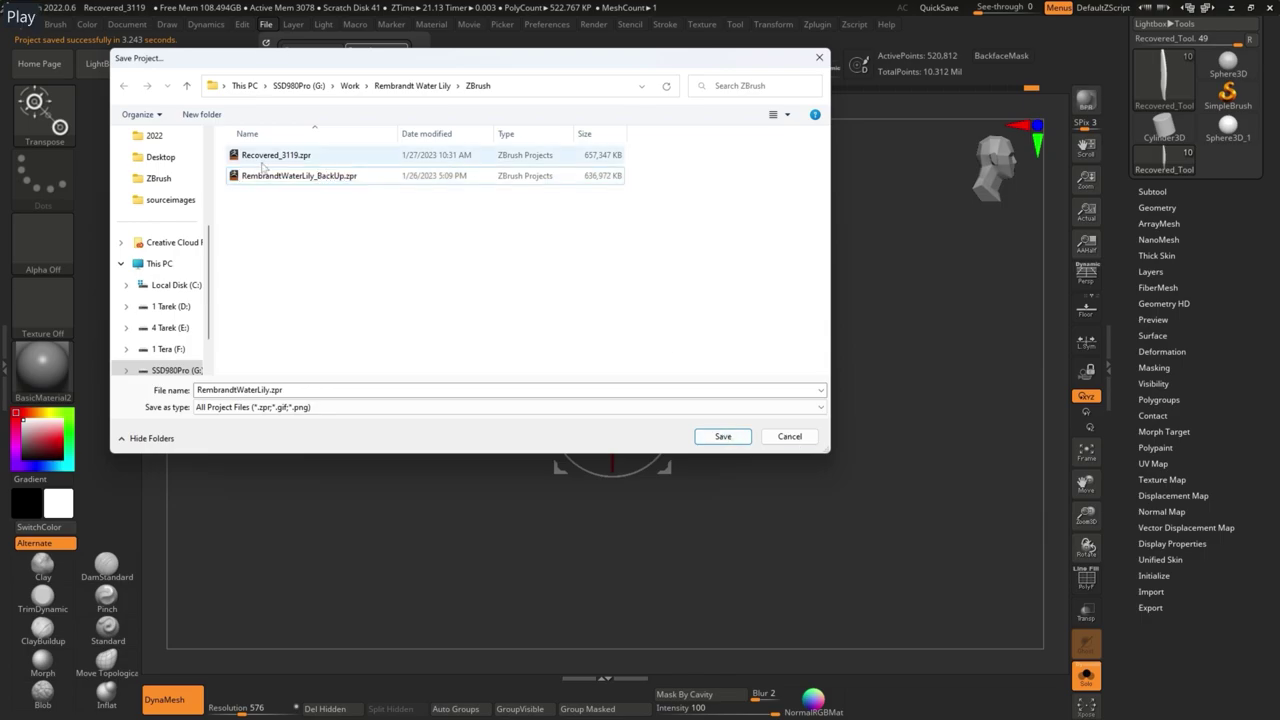
click(723, 436)
scroll(1190, 478, down, 1)
click(1192, 327)
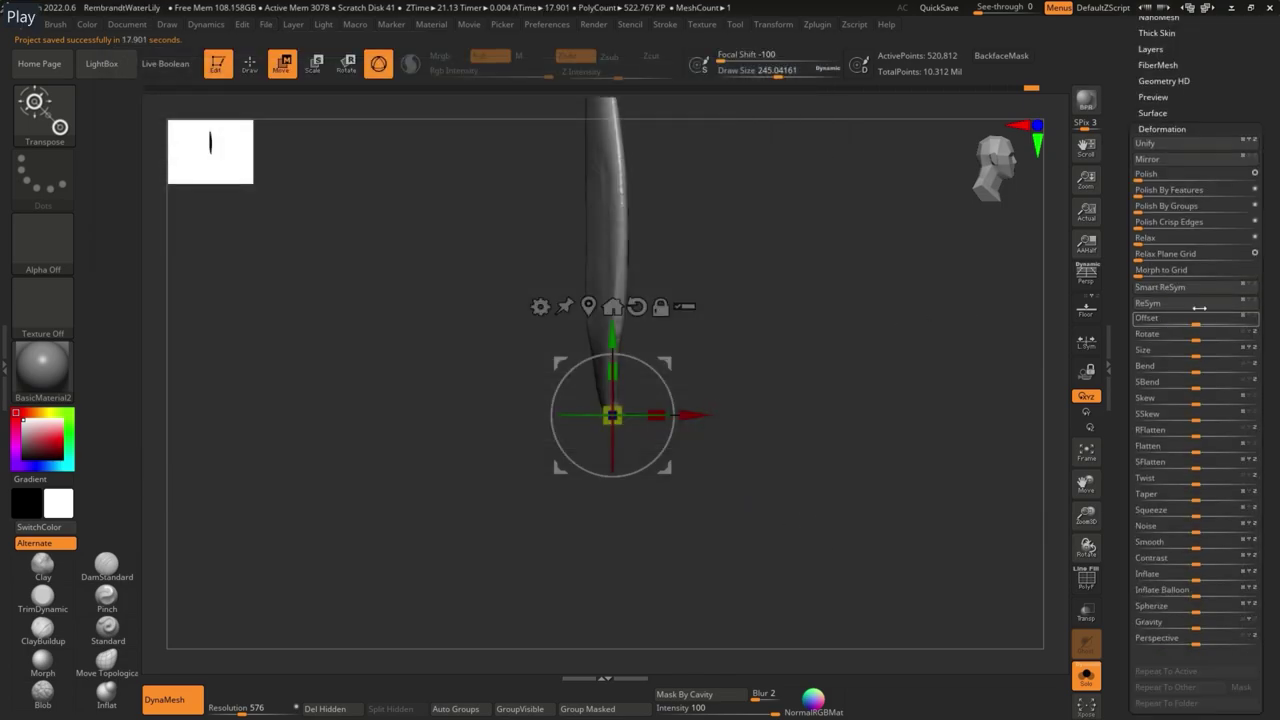
Give the front-facing petal a smooth curving SBend, adjusting it a few times
drag(720, 400, 971, 357)
drag(1257, 383, 1203, 384)
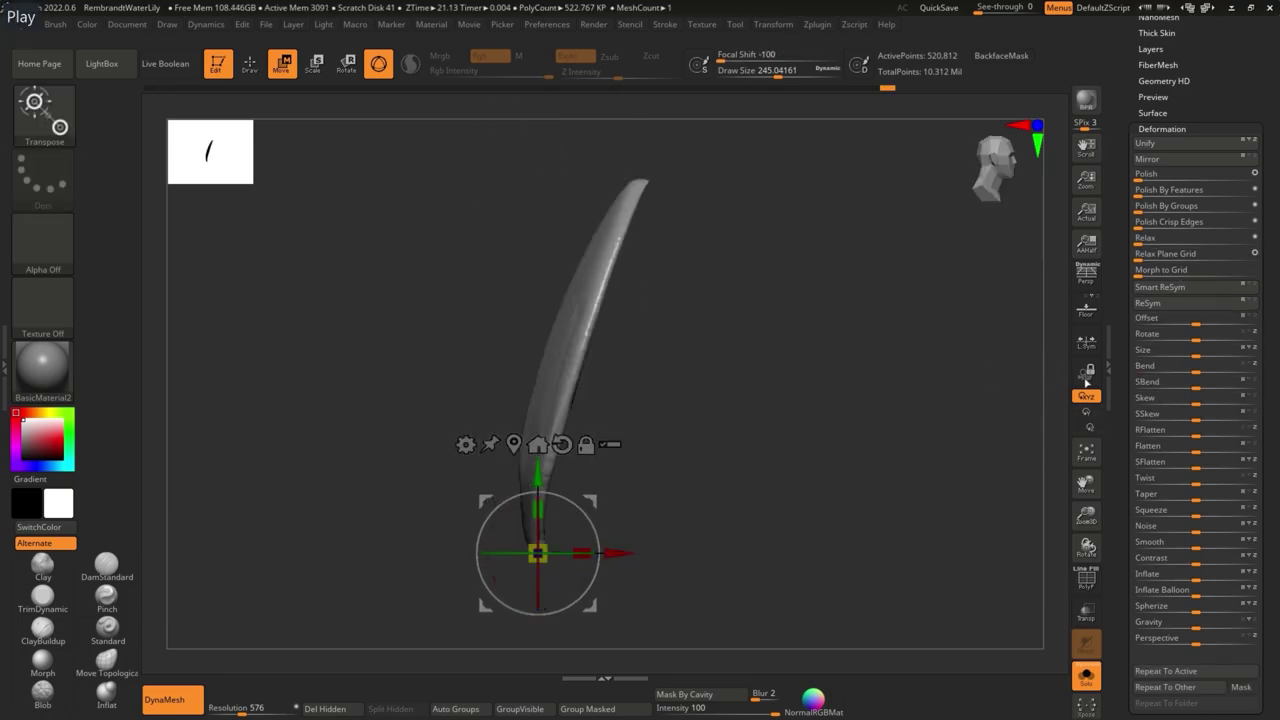
drag(1203, 386, 1209, 386)
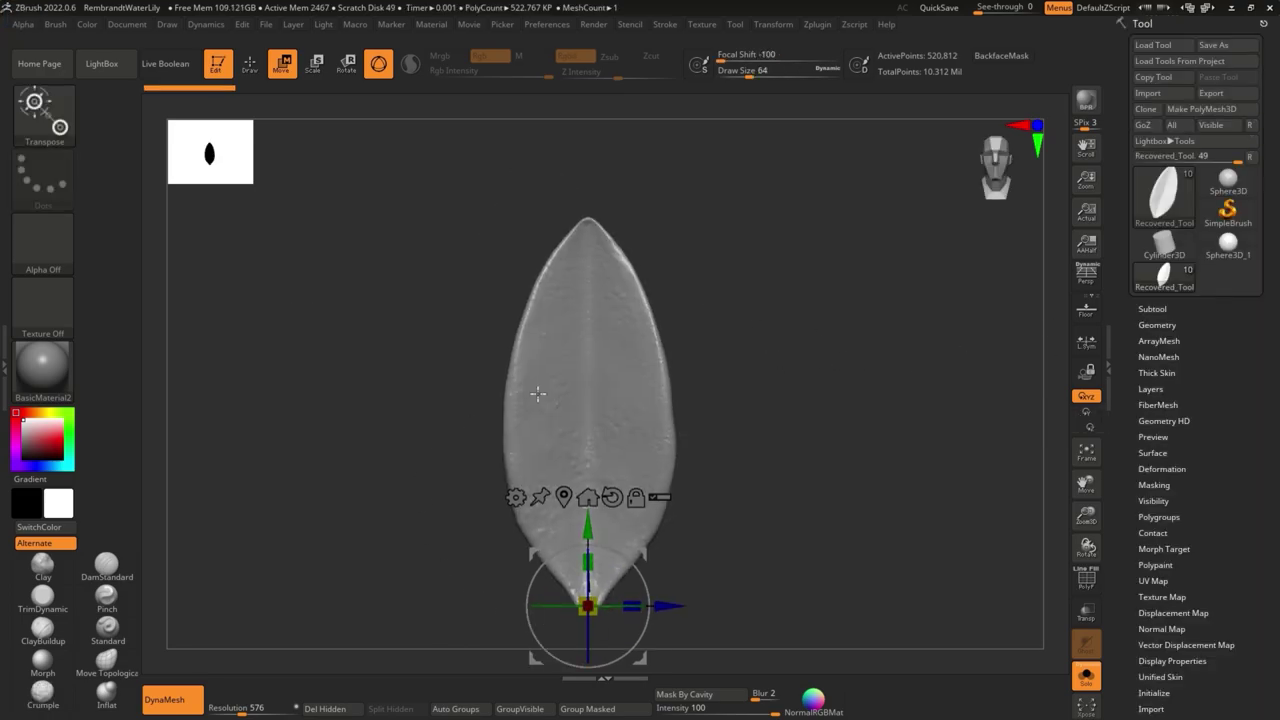
drag(502, 407, 686, 340)
scroll(1163, 387, down, 2)
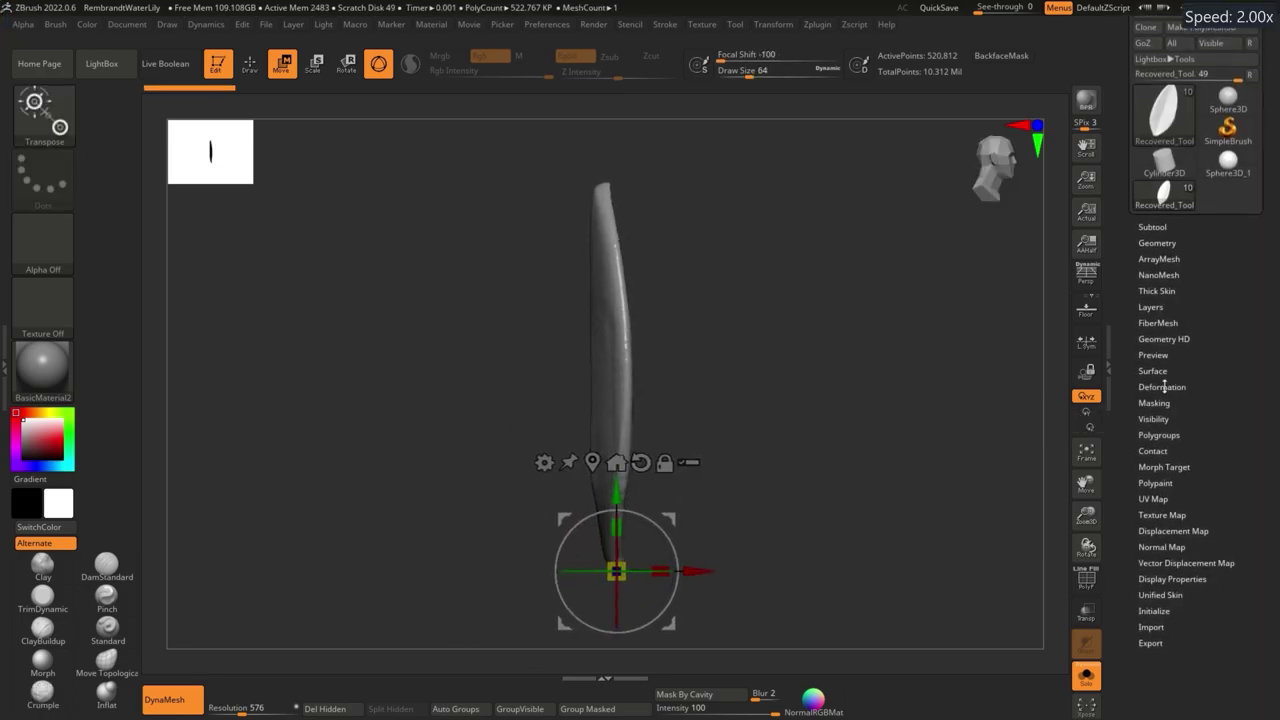
click(1163, 387)
drag(1208, 386, 1240, 381)
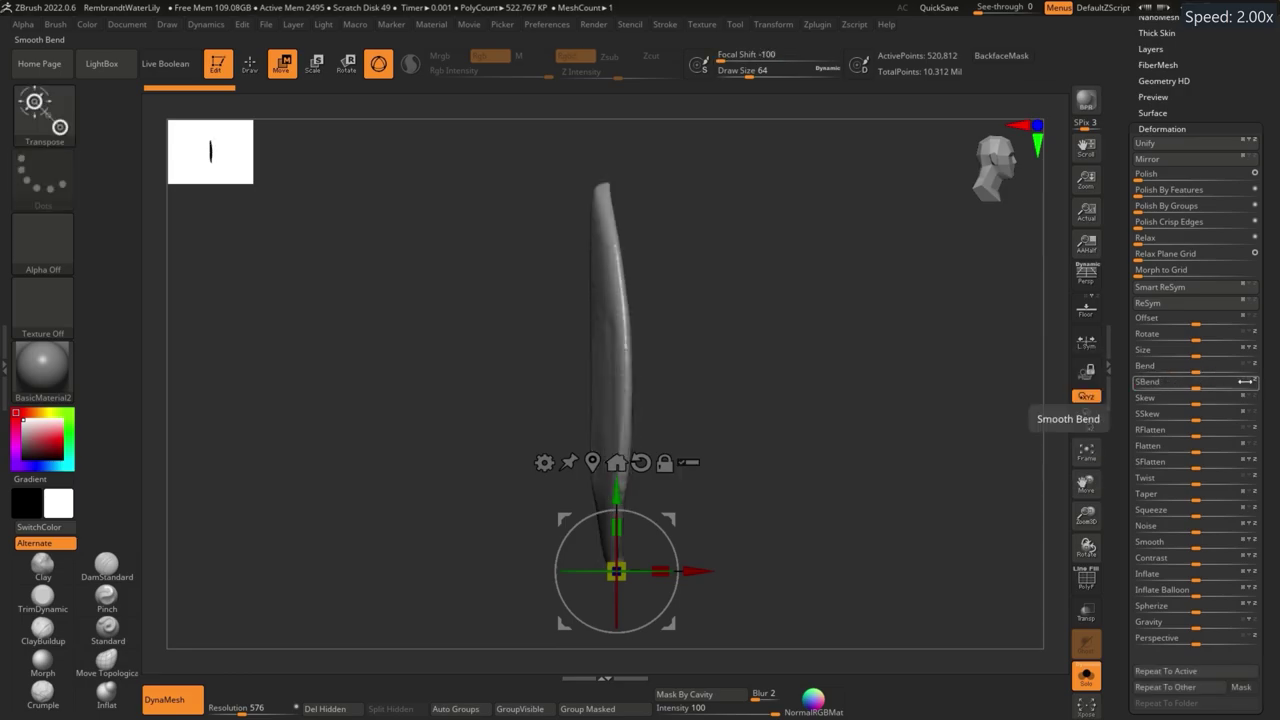
shift+drag(700, 391, 757, 391)
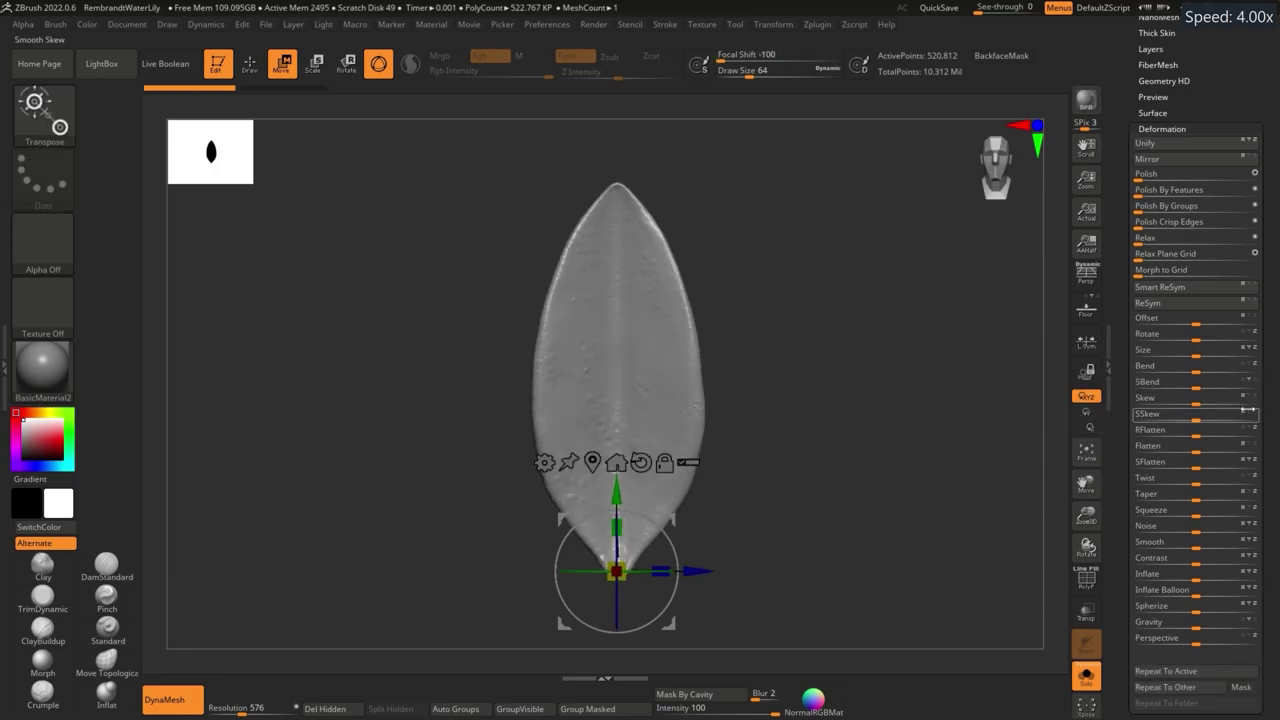
Bend the petal toward the right and fine-tune the bend from edge-on and front views
mouse_move(760, 410)
mouse_down()
mouse_move(820, 423)
mouse_move(791, 428)
mouse_up()
drag(1195, 368, 1200, 370)
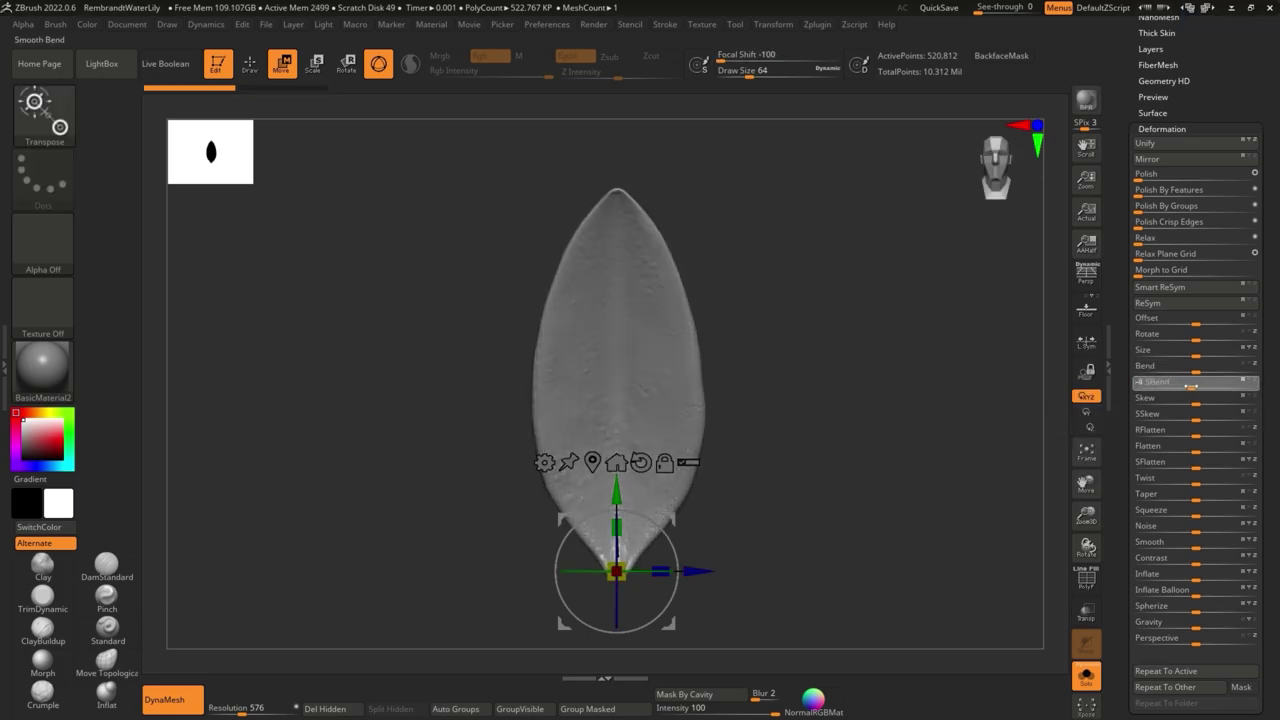
drag(820, 400, 700, 420)
key(e)
key(w)
mouse_move(740, 506)
mouse_down()
mouse_move(674, 391)
mouse_move(669, 473)
mouse_move(694, 471)
mouse_up()
key(q)
scroll(1260, 208, up, 10)
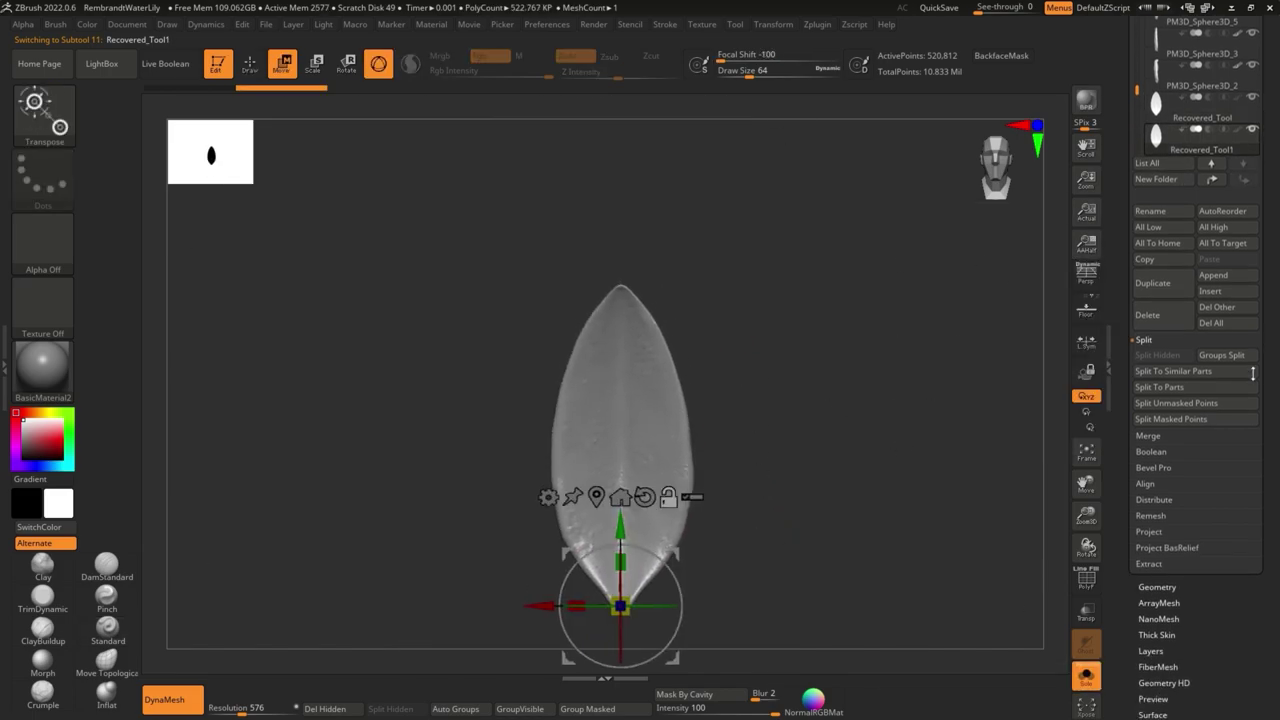
Twist the petal to -18, then select the grey plane piece
click(1244, 481)
drag(1218, 483, 1232, 483)
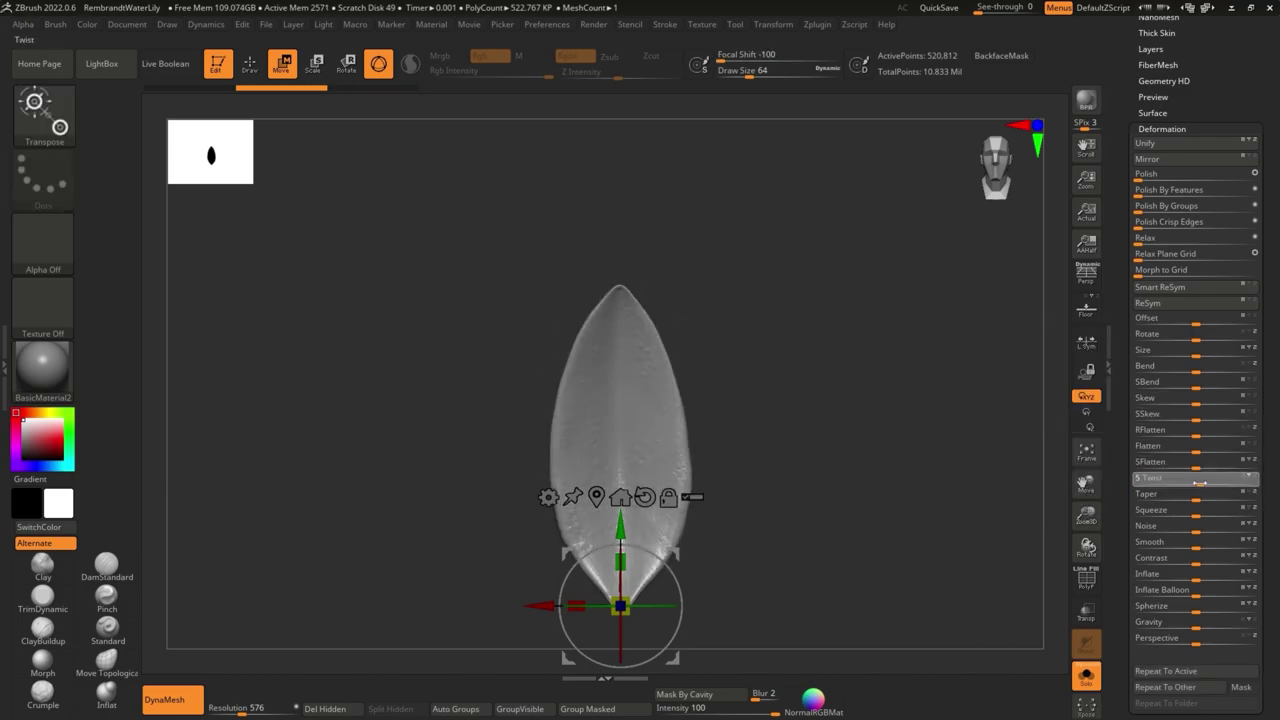
drag(1198, 480, 1183, 482)
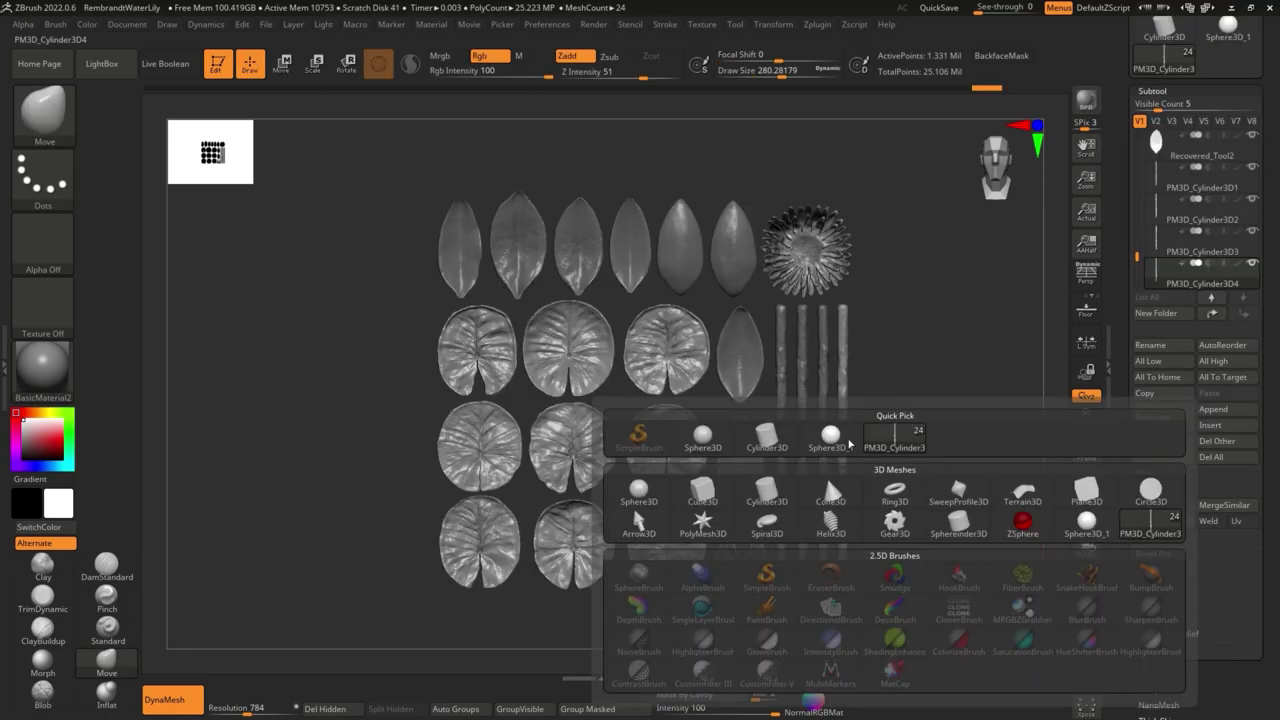
key(w)
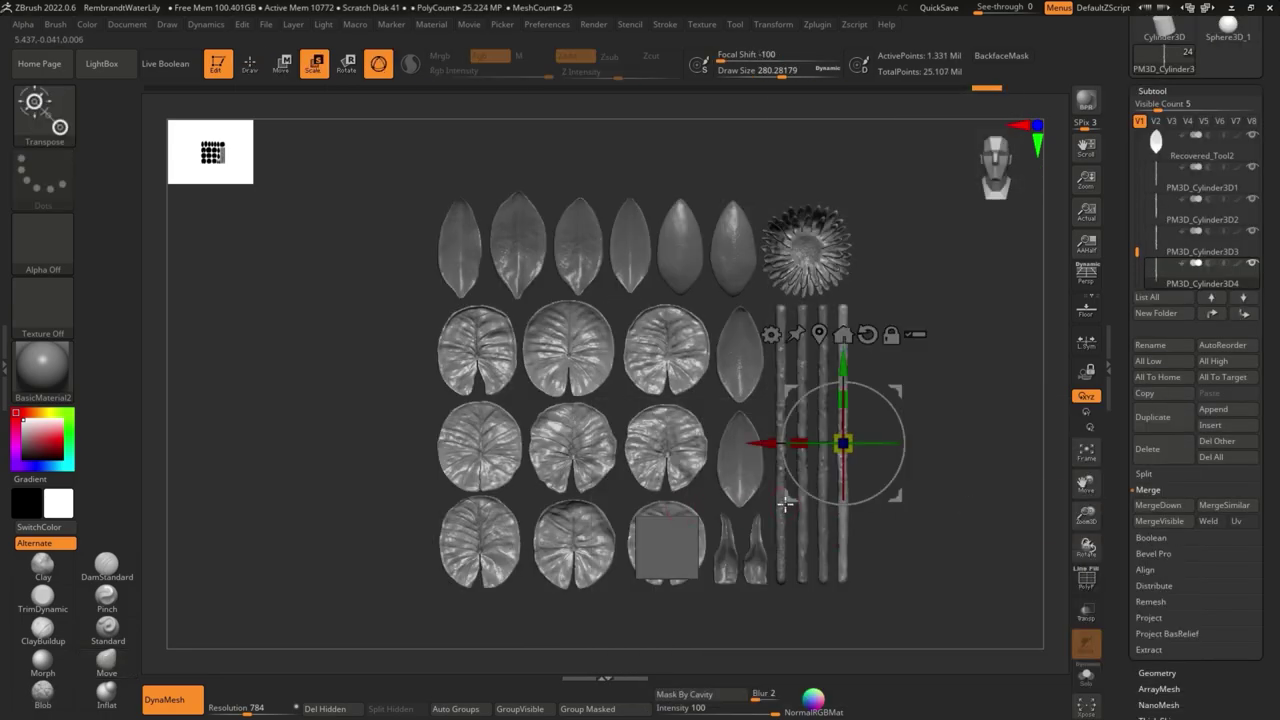
key(r)
alt+click(680, 543)
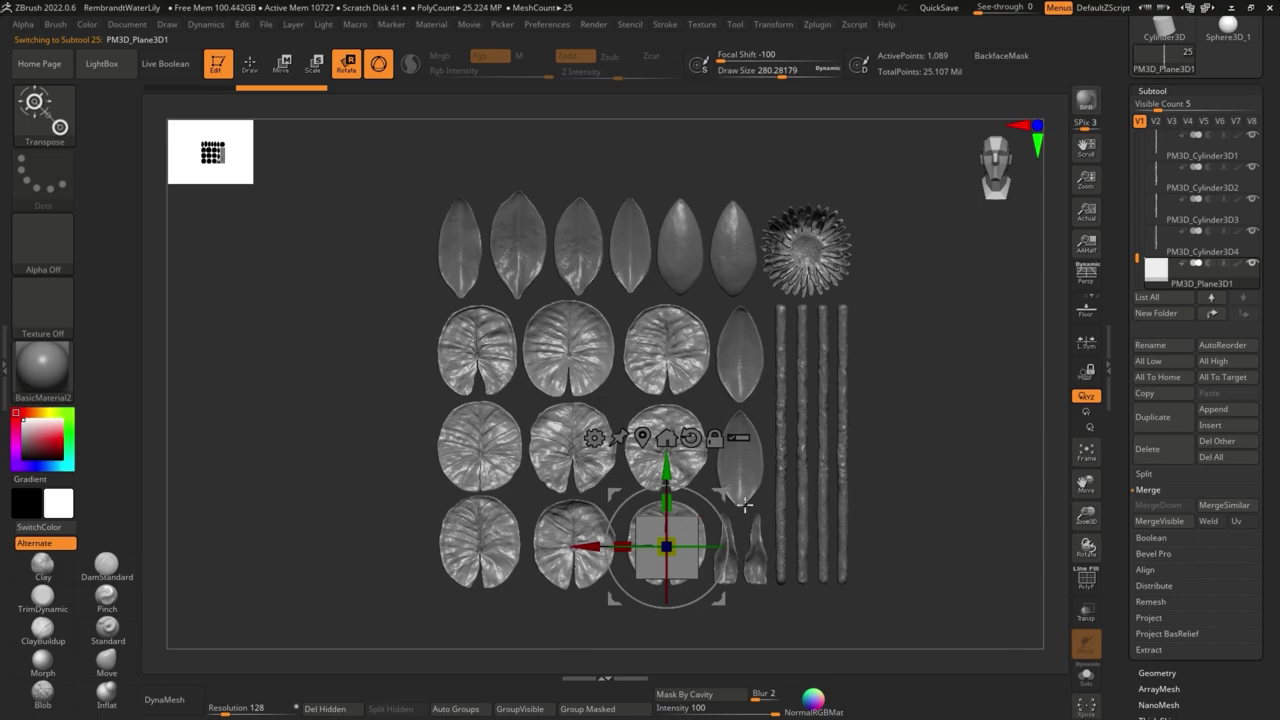
Enlarge the grey plane to span the layout and push it back behind the lily pads
mouse_move(666, 546)
mouse_down()
mouse_move(1015, 527)
mouse_move(886, 528)
mouse_up()
drag(651, 428, 666, 428)
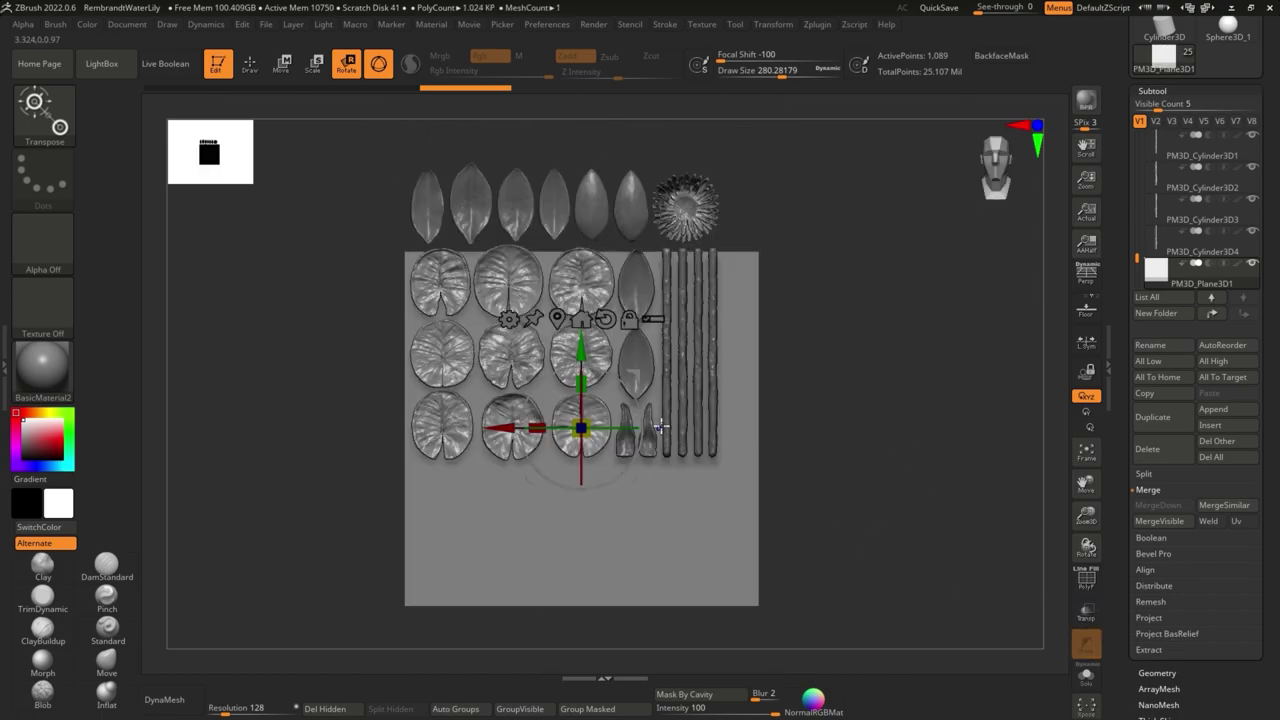
key(q)
scroll(1190, 215, down, 2)
scroll(1180, 210, down, 1)
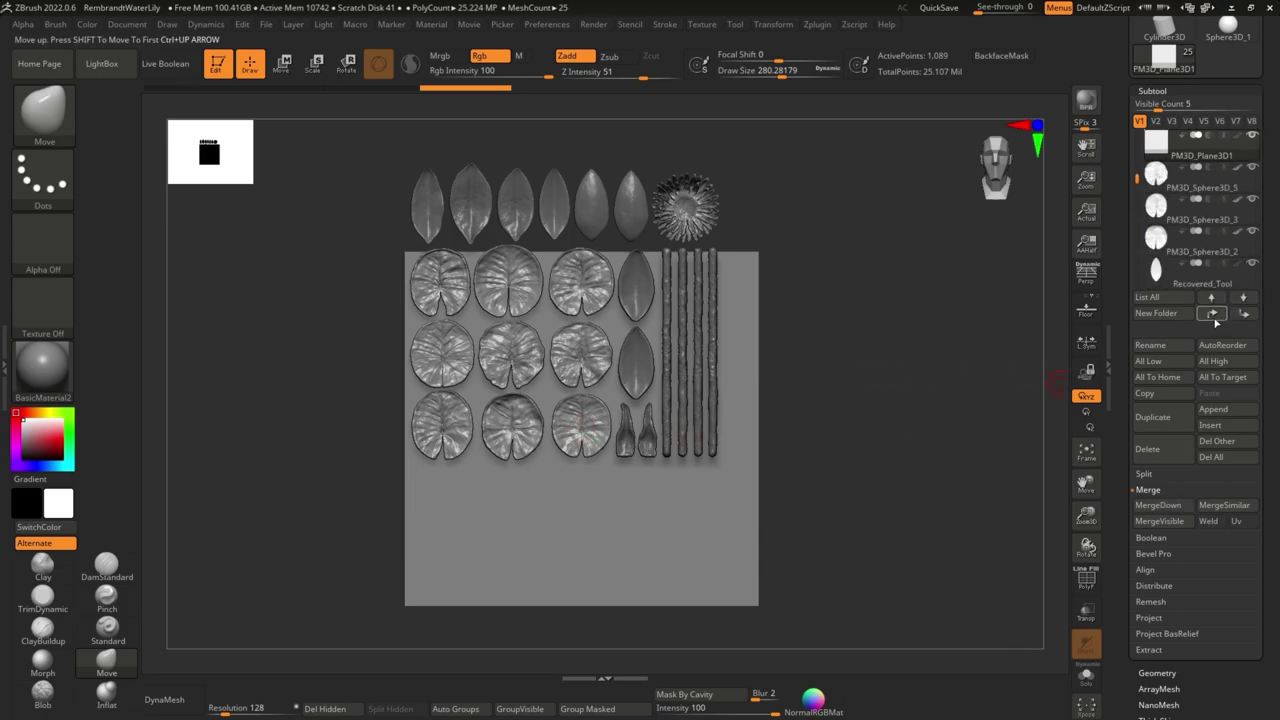
scroll(1162, 205, down, 1)
click(1158, 175)
key(w)
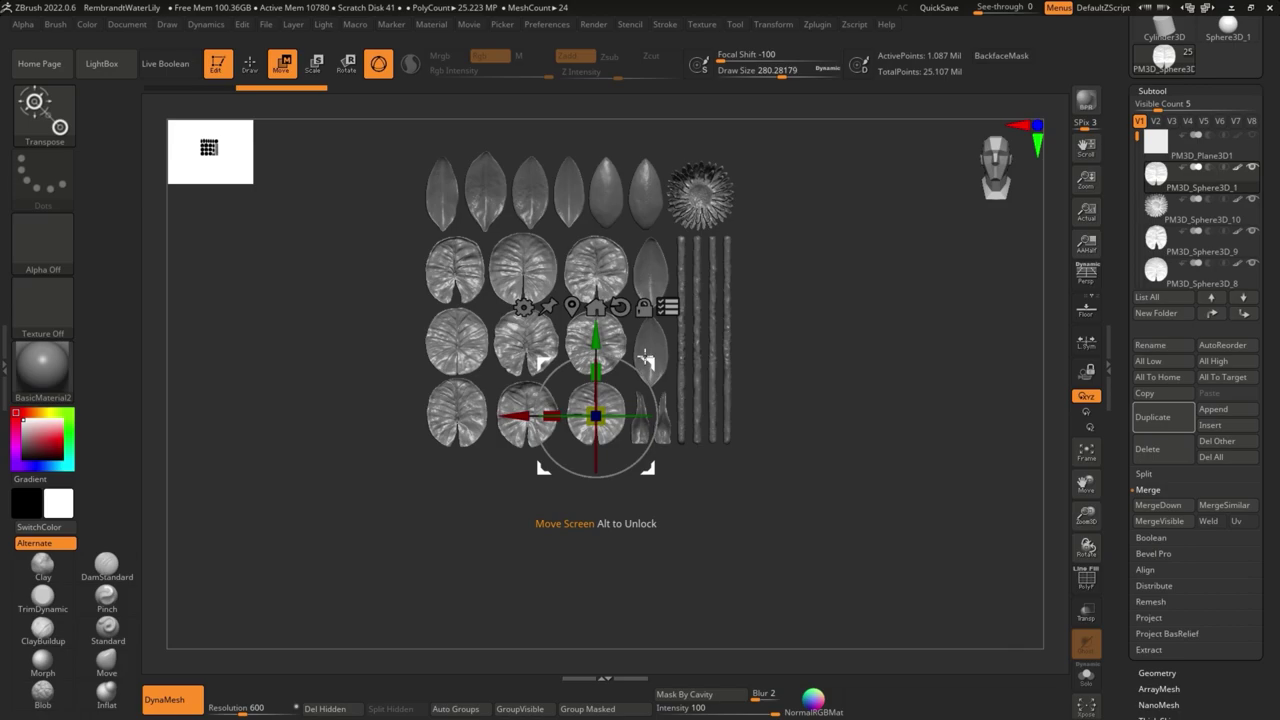
Shrink the backdrop plane slightly and check it shows behind the leaves and petals
click(1252, 136)
mouse_move(1200, 145)
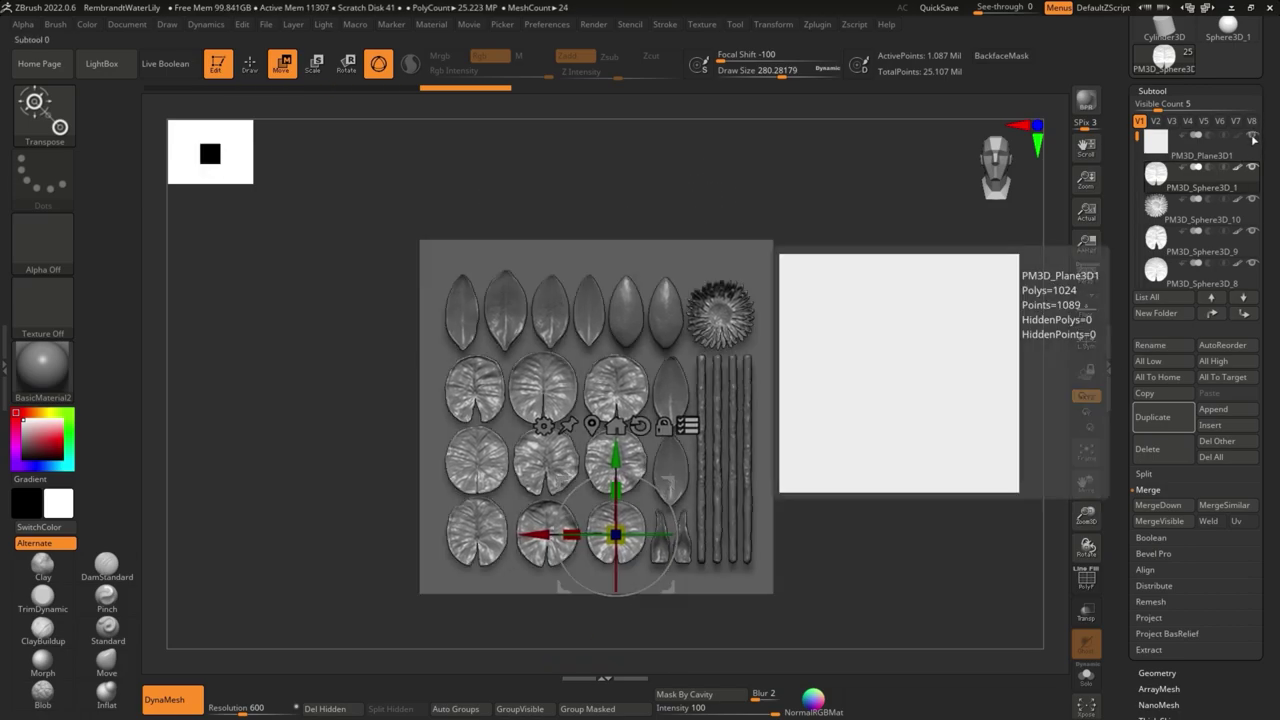
click(1156, 142)
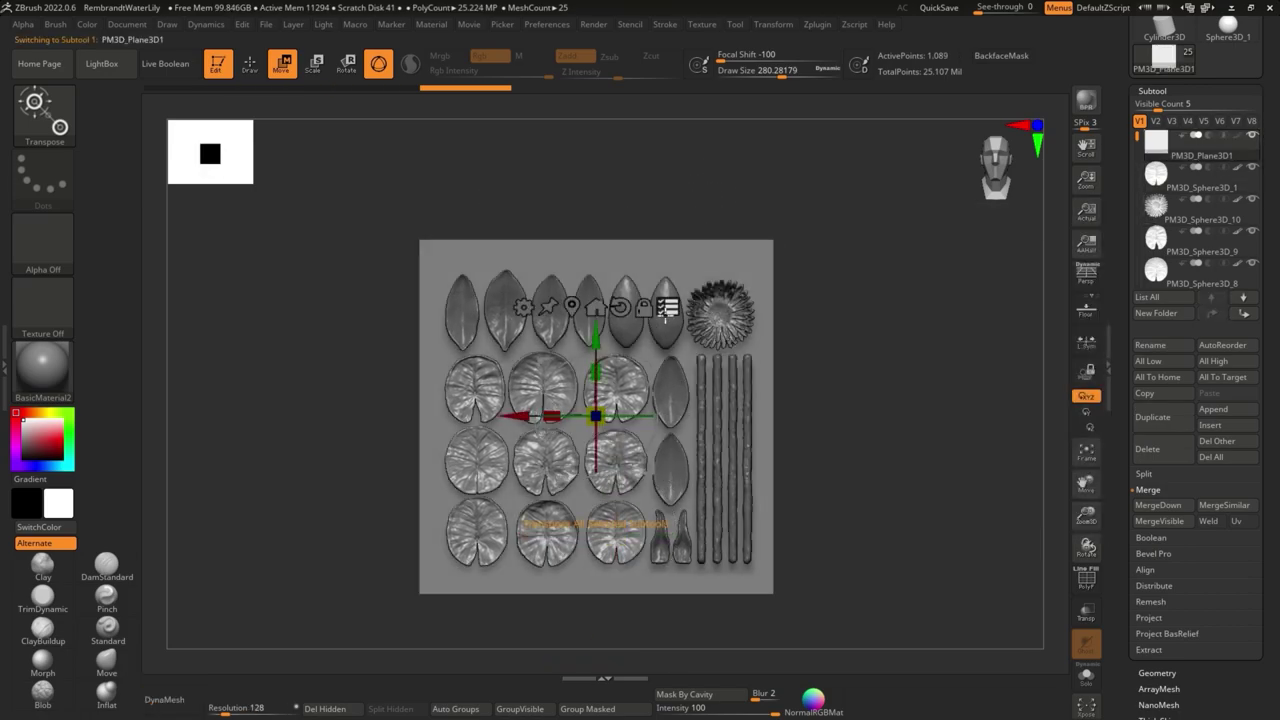
drag(540, 398, 518, 394)
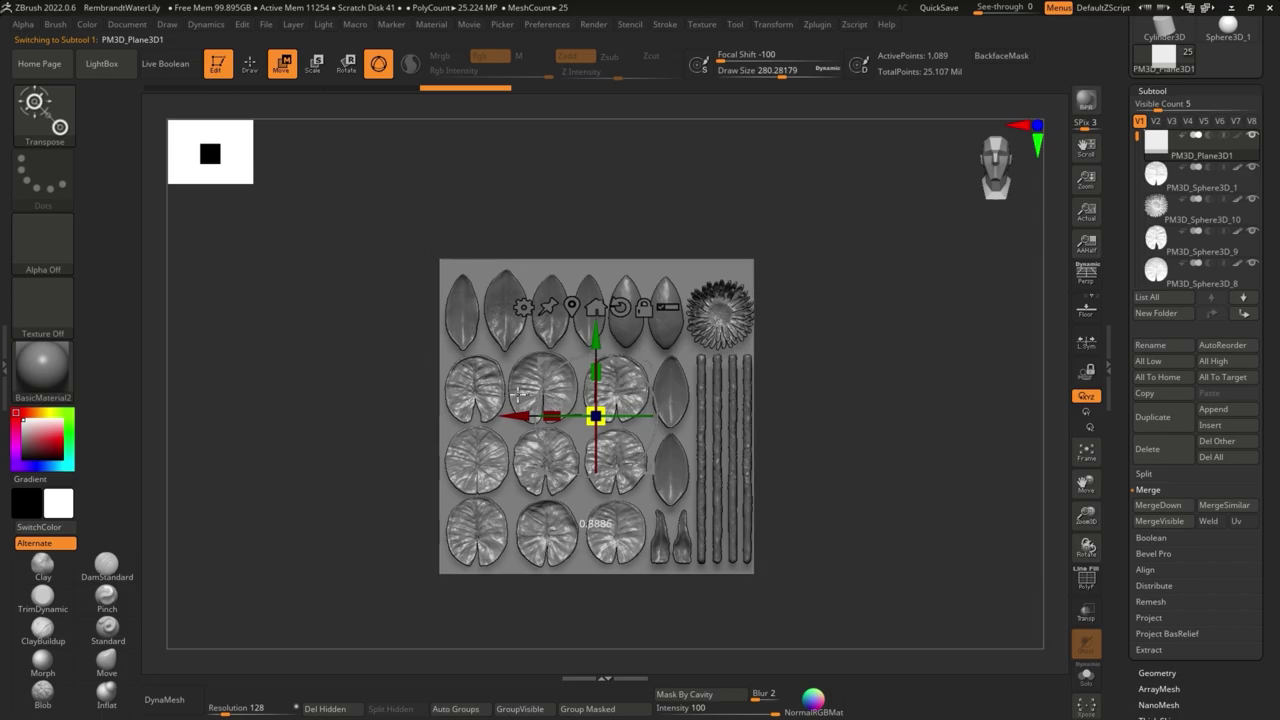
key(f)
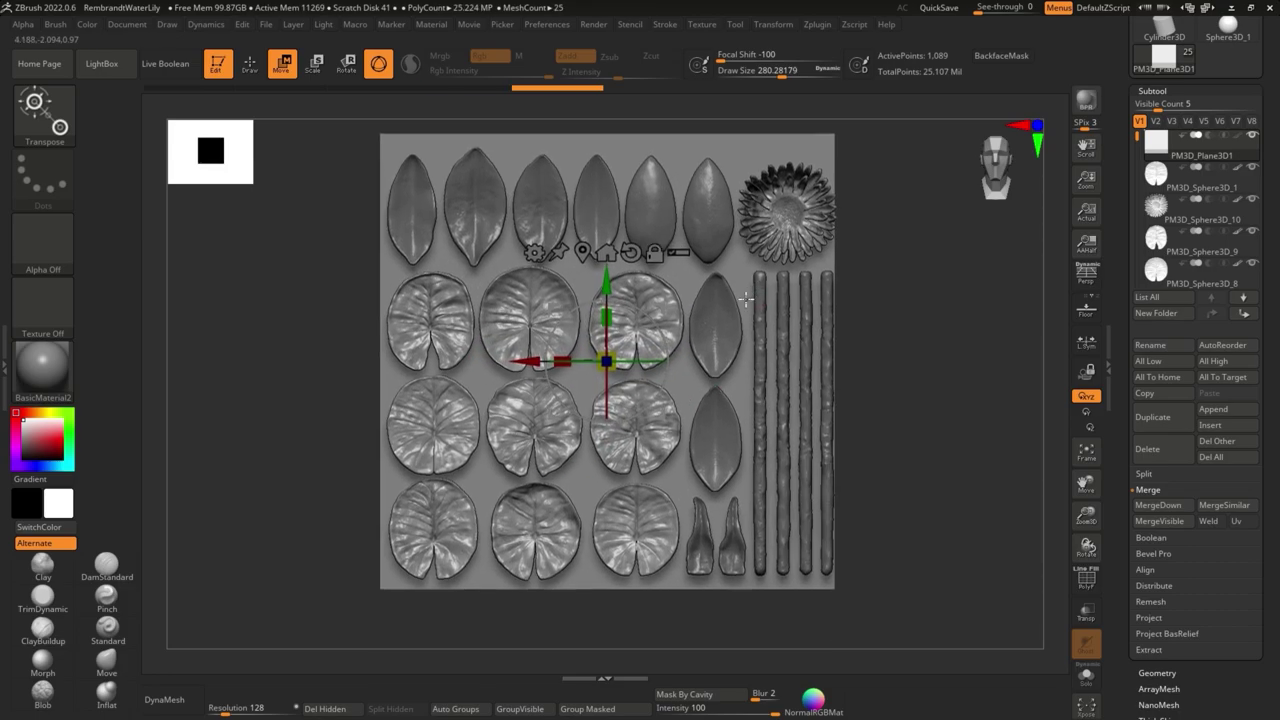
key(Down)
click(635, 461)
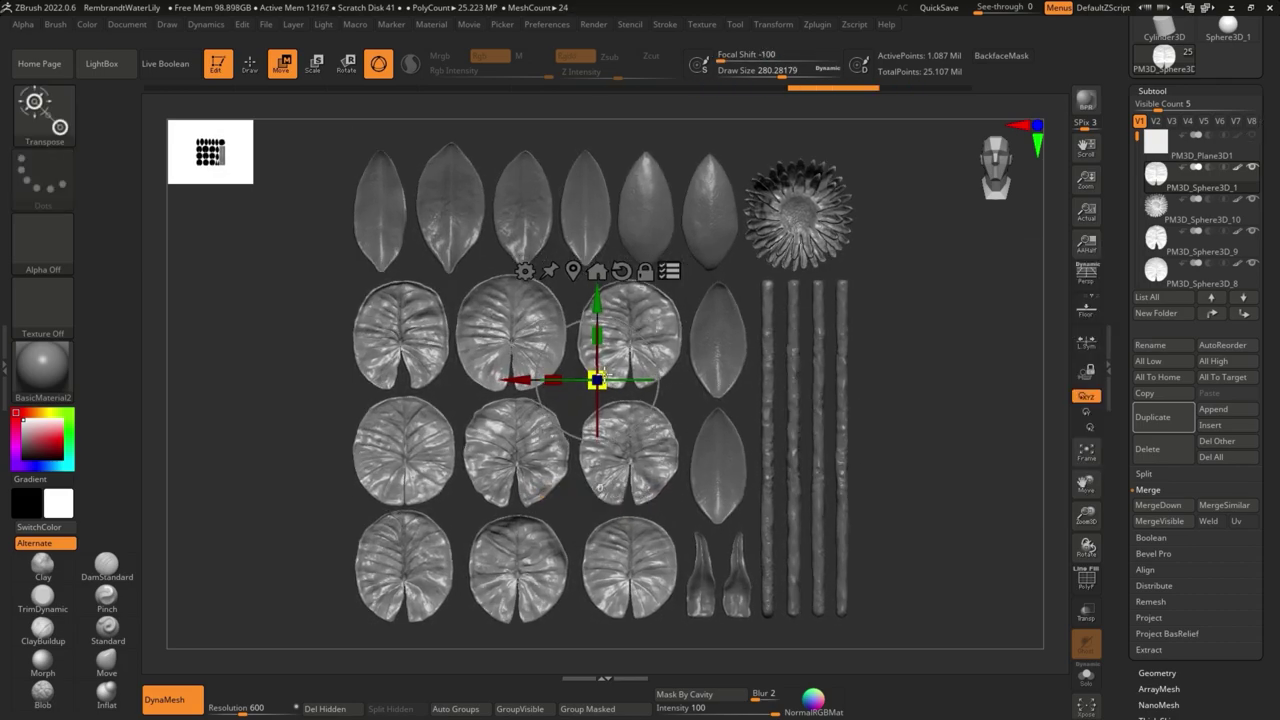
click(1253, 136)
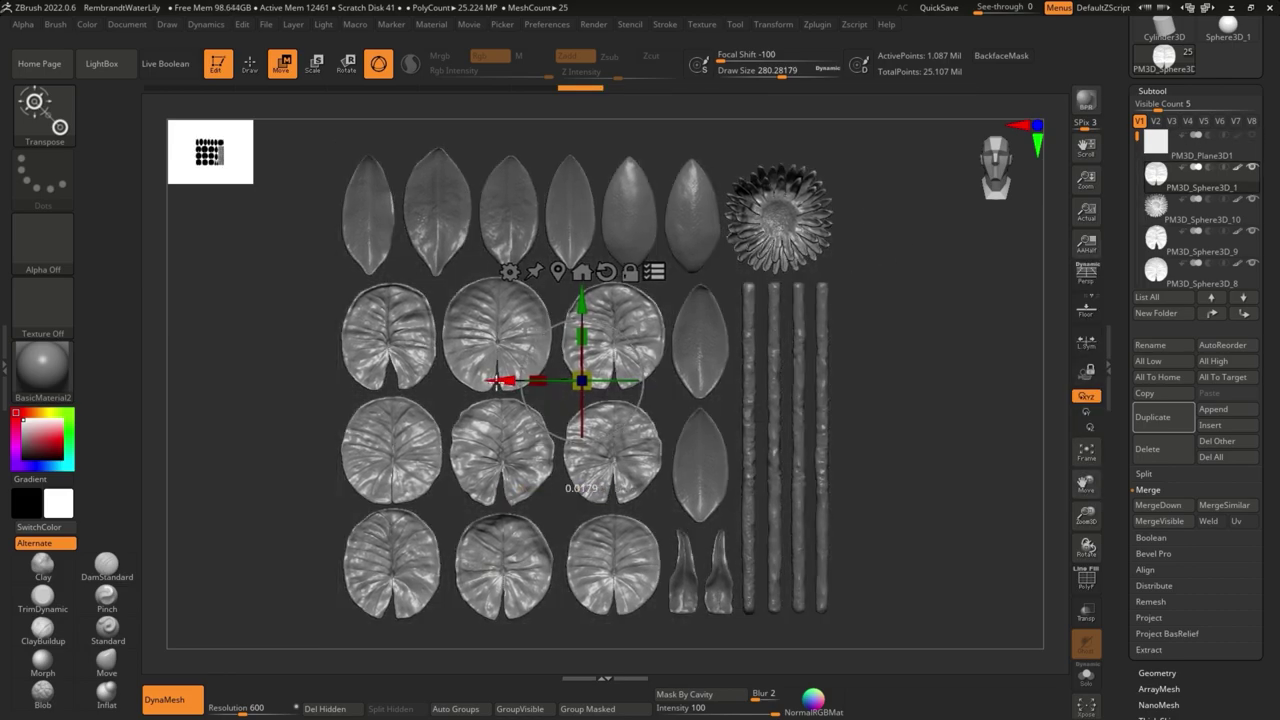
click(1254, 137)
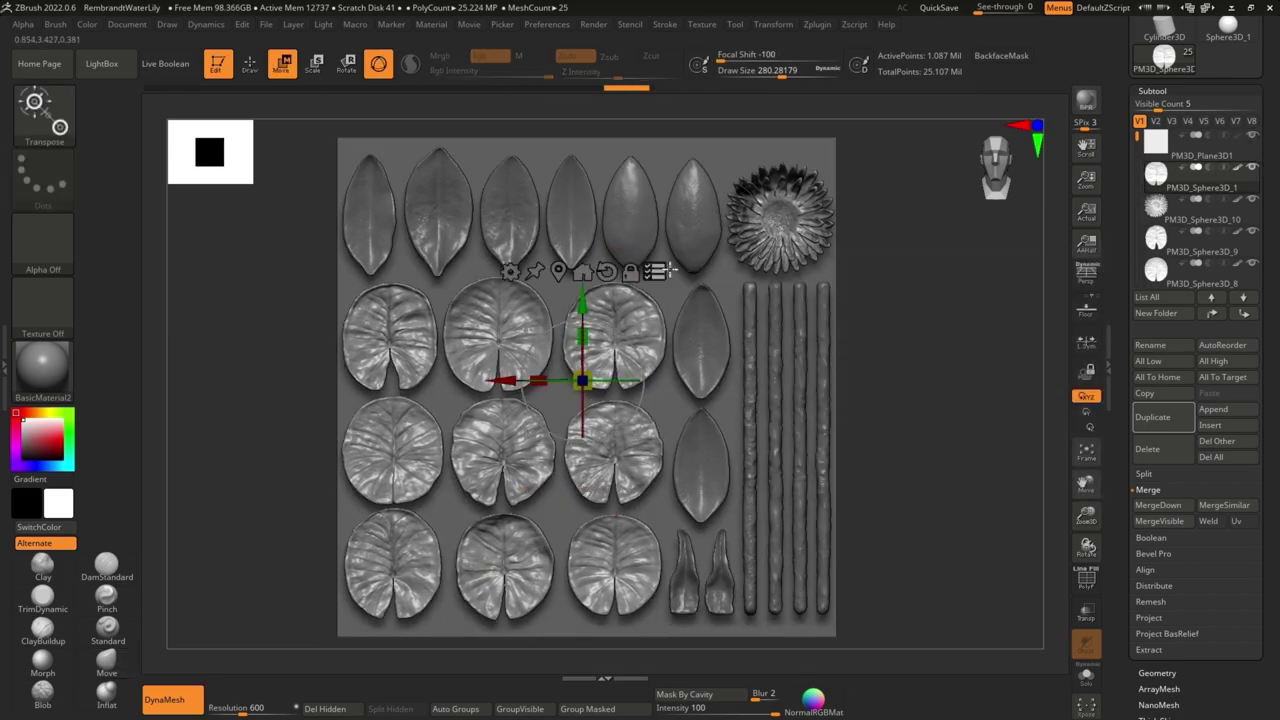
alt+click(415, 233)
alt+click(498, 240)
Step through the remaining petals, the flower and each lily pad in turn
alt+click(563, 245)
alt+click(683, 235)
alt+click(765, 245)
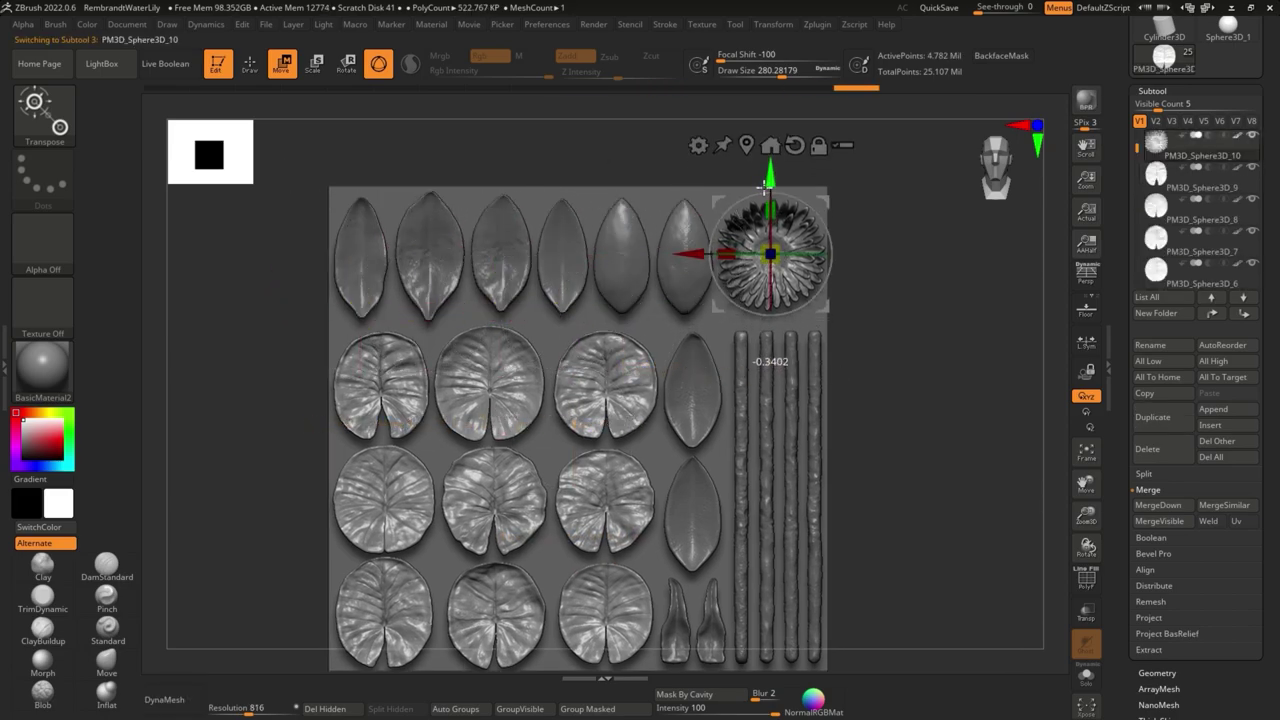
alt+click(603, 375)
alt+click(490, 345)
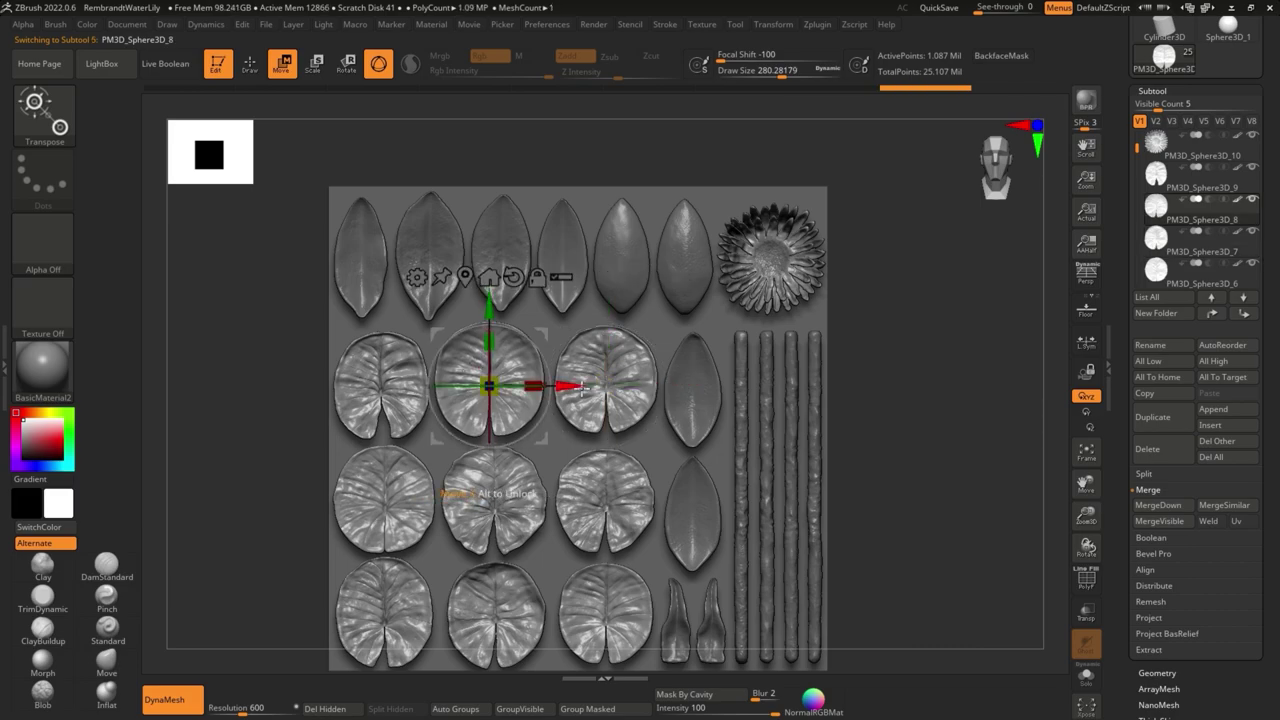
alt+right_drag(492, 313, 534, 313)
mouse_move(450, 330)
ctrl+right_down()
mouse_move(450, 250)
mouse_move(343, 282)
ctrl+right_up()
alt+click(378, 265)
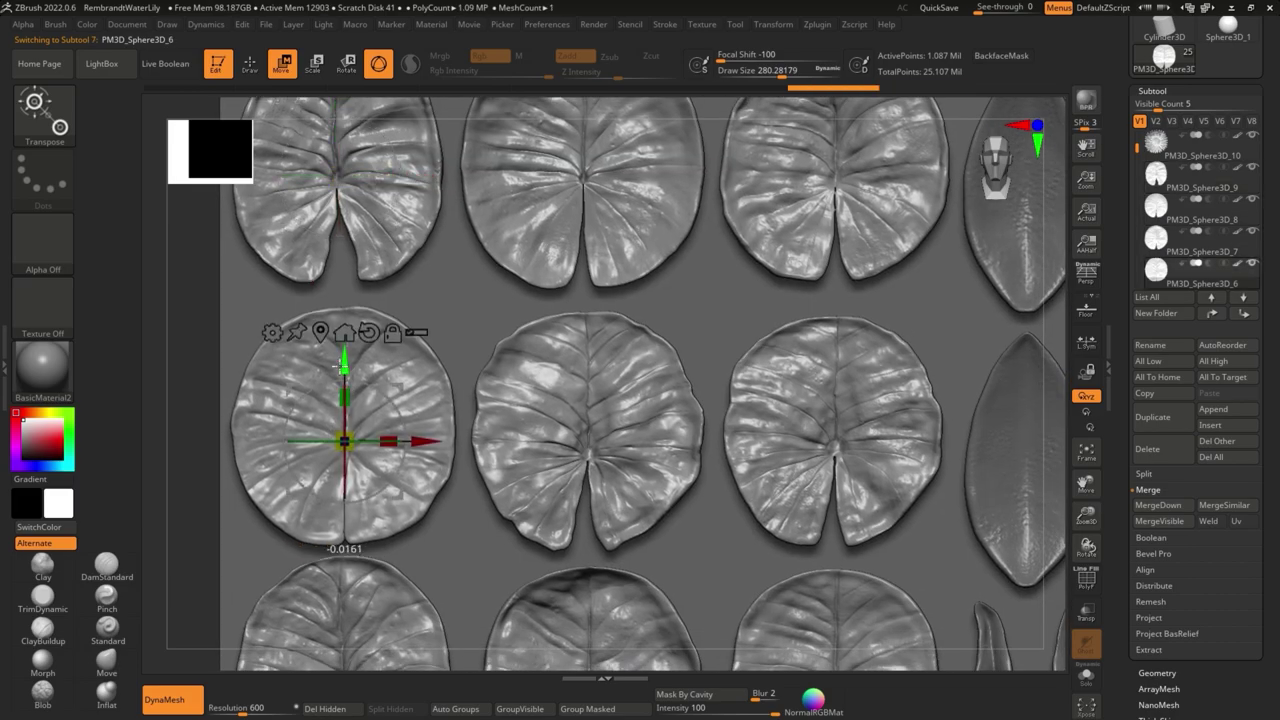
alt+click(790, 330)
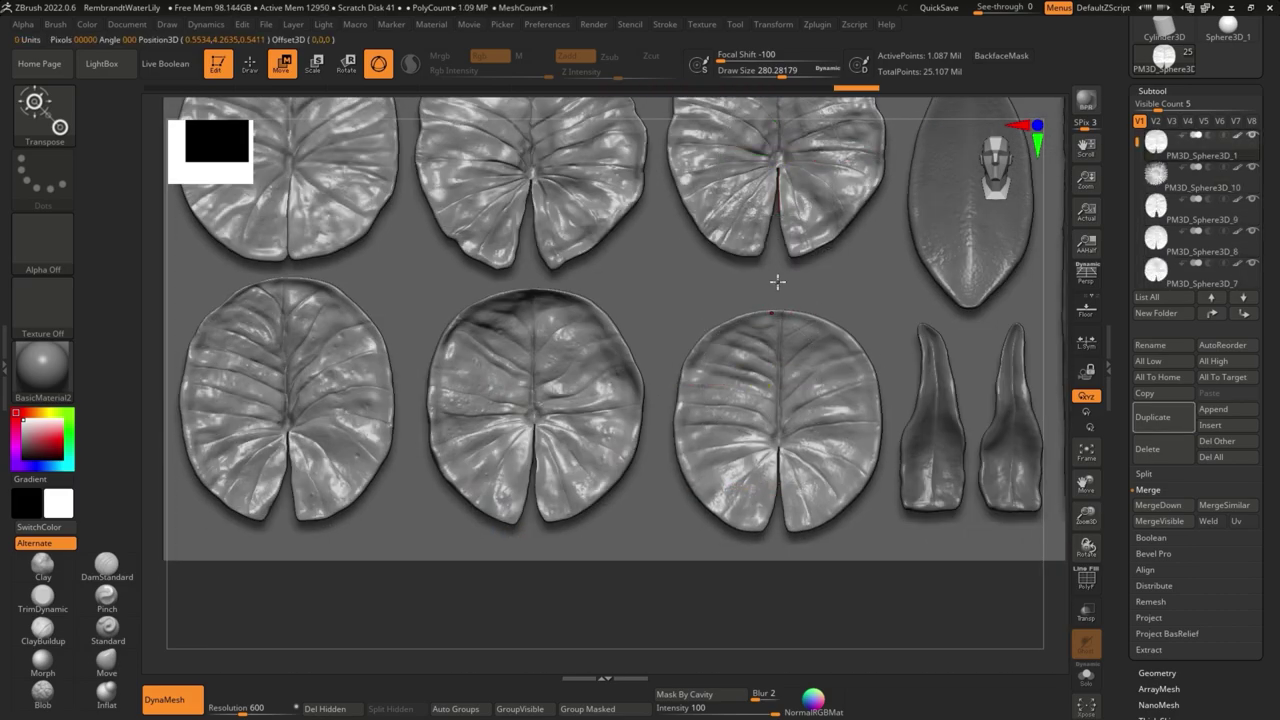
alt+click(530, 420)
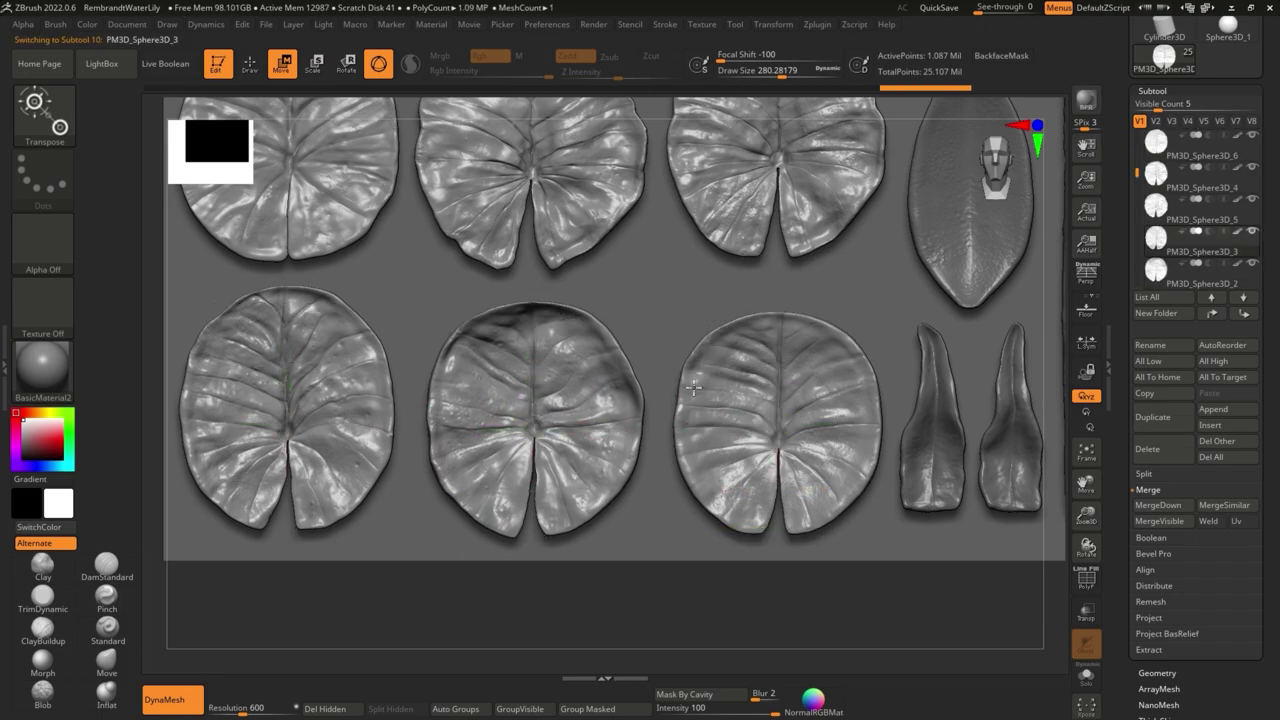
ctrl+right_drag(303, 395, 303, 440)
alt+click(609, 468)
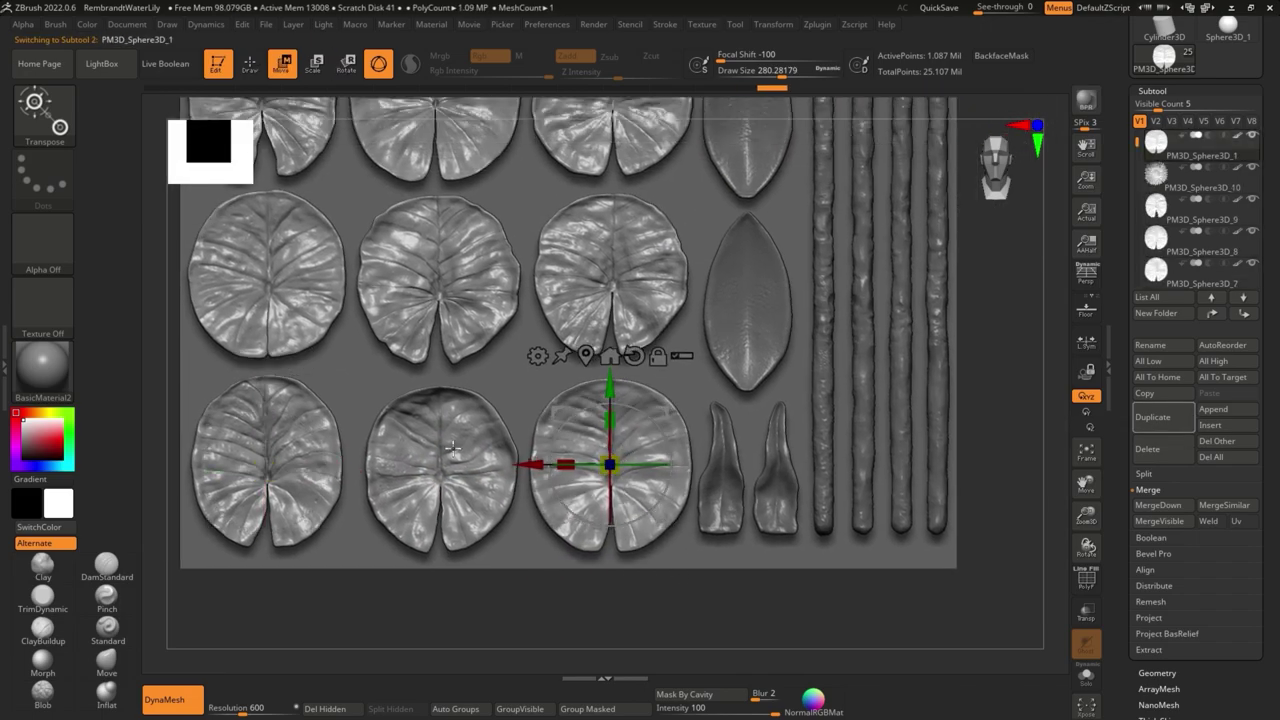
alt+click(480, 470)
alt+click(447, 430)
Bring the lower petals into view and alternate between the left and right petal
drag(447, 430, 340, 452)
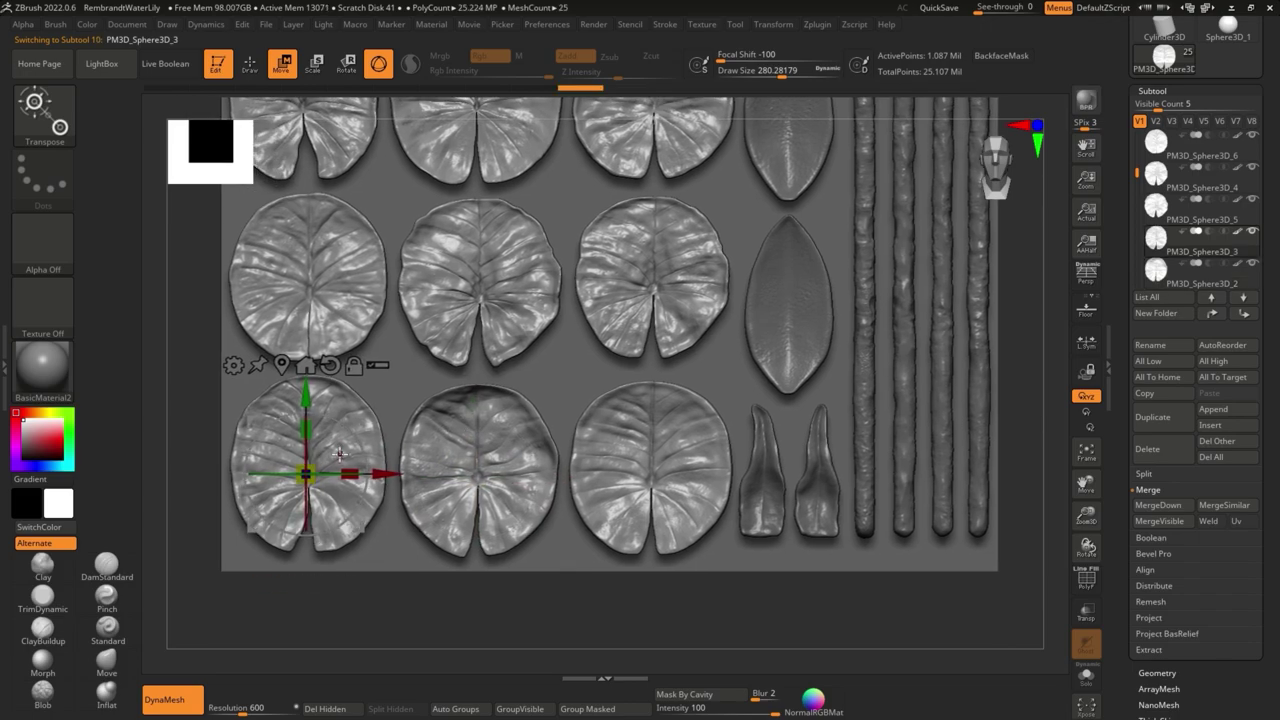
drag(373, 380, 347, 444)
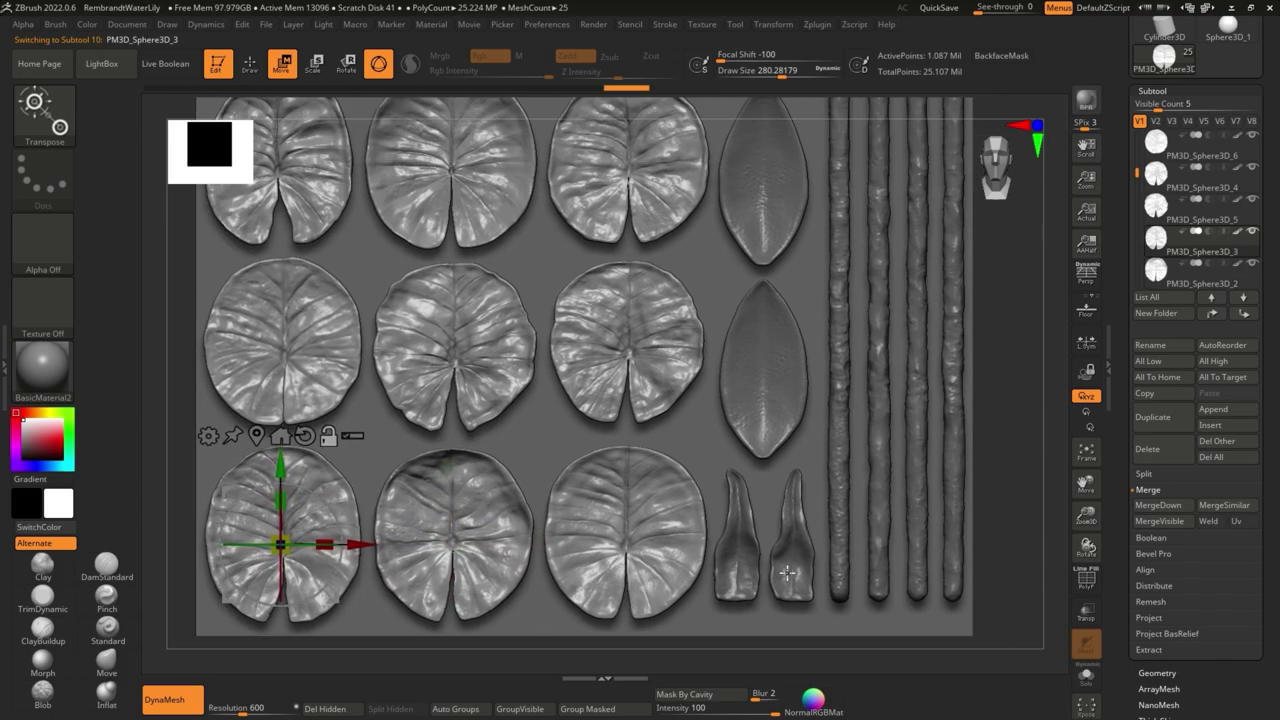
alt+click(795, 555)
alt+click(736, 535)
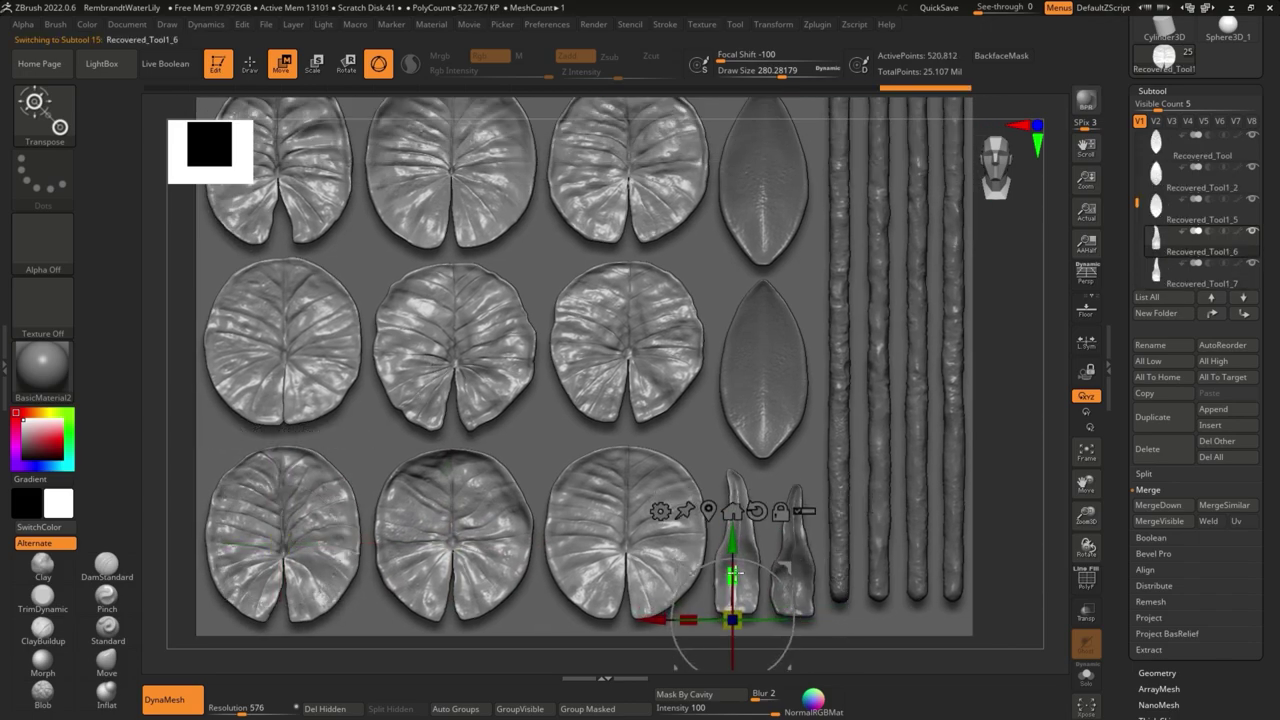
alt+click(792, 580)
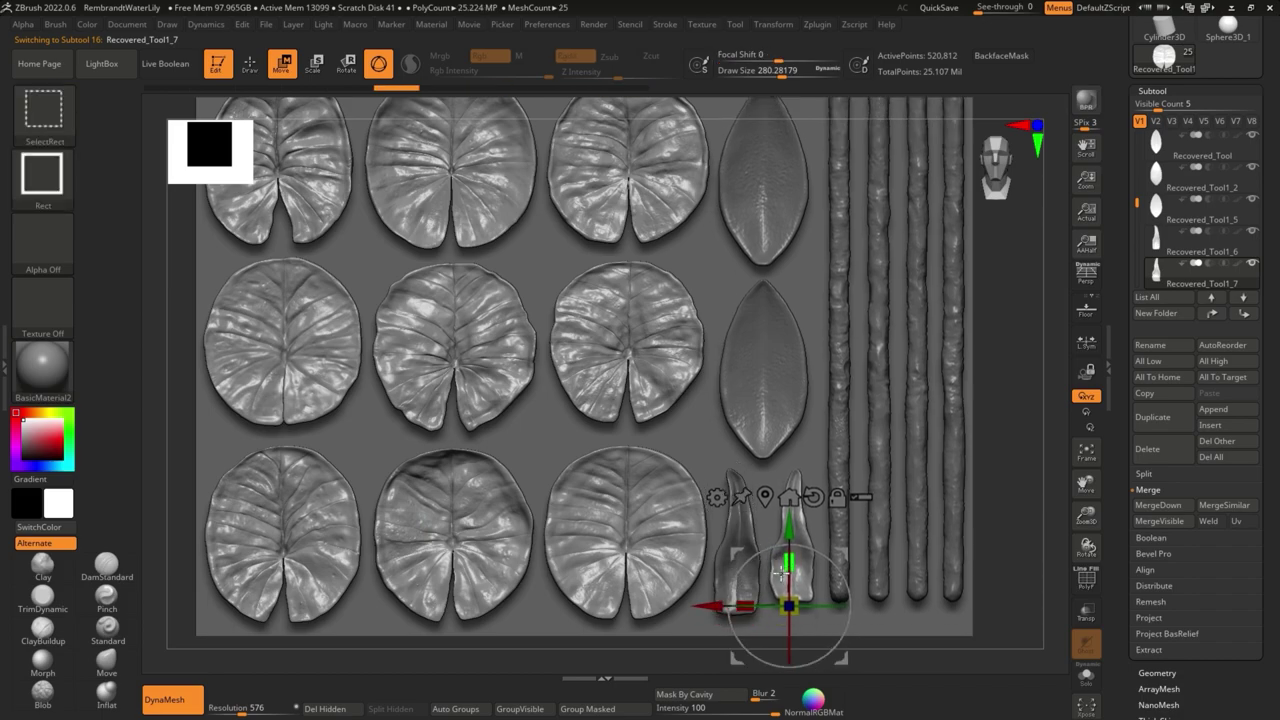
alt+click(745, 545)
alt+click(800, 600)
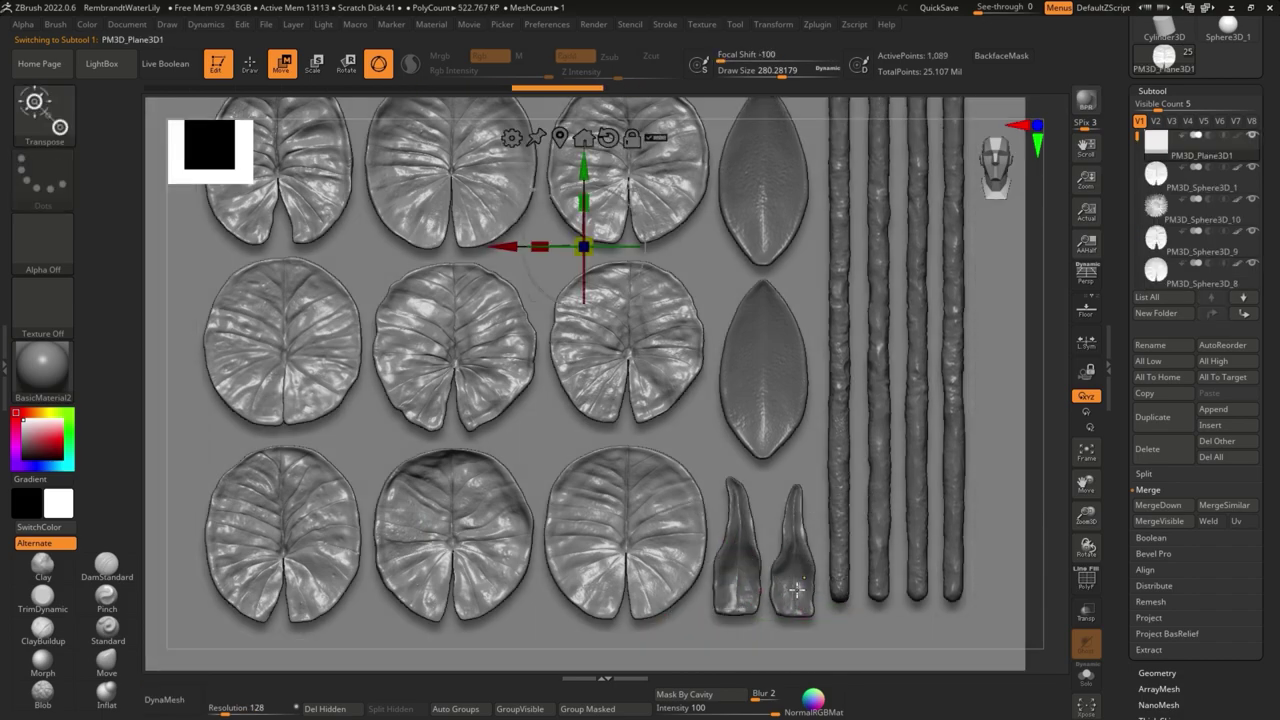
Go through the four stems one by one, aligning them at matching heights
alt+drag(850, 463, 700, 450)
alt+click(800, 460)
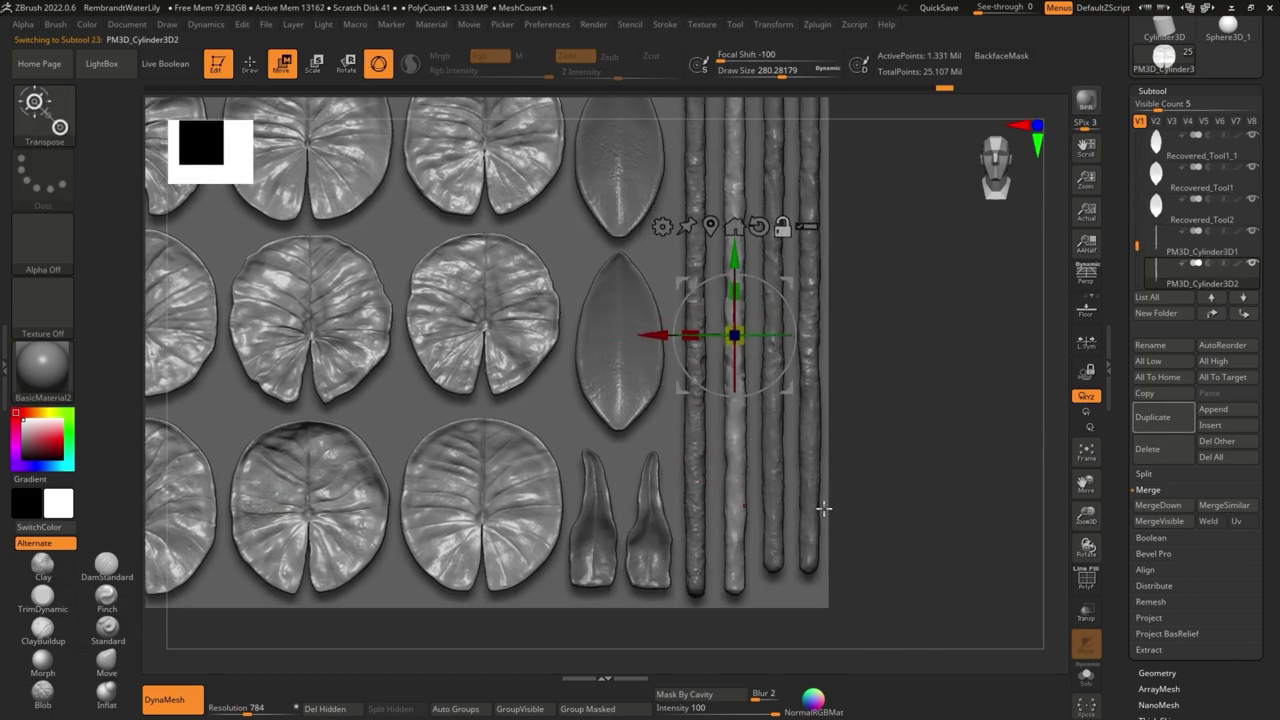
alt+click(772, 400)
alt+click(812, 240)
mouse_move(812, 240)
alt+mouse_down()
mouse_move(866, 334)
mouse_move(840, 327)
mouse_move(826, 512)
alt+mouse_up()
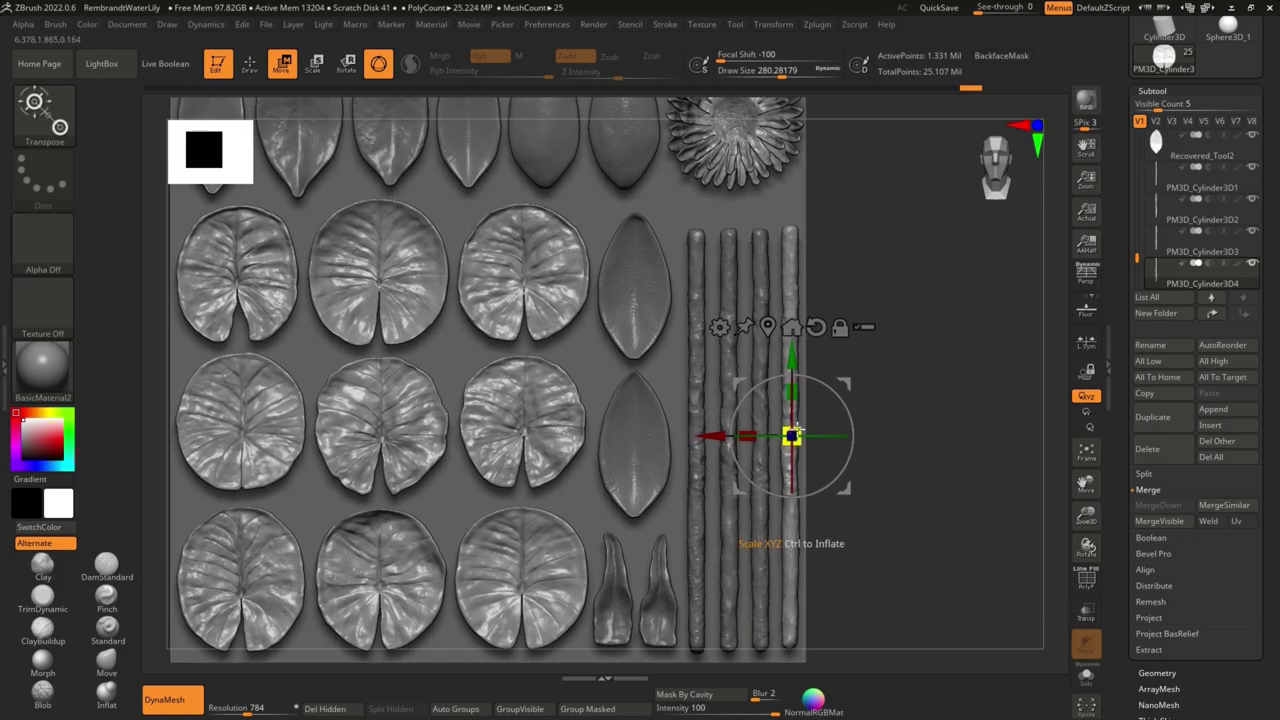
alt+click(772, 430)
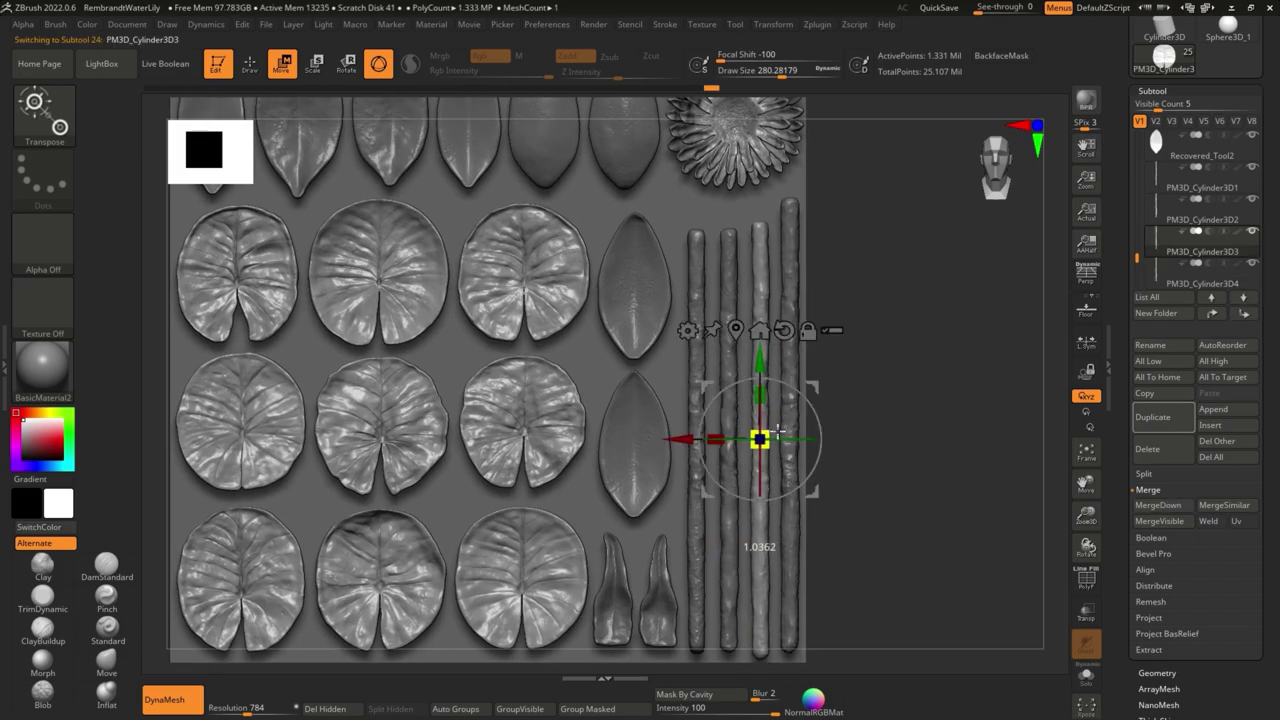
alt+click(727, 355)
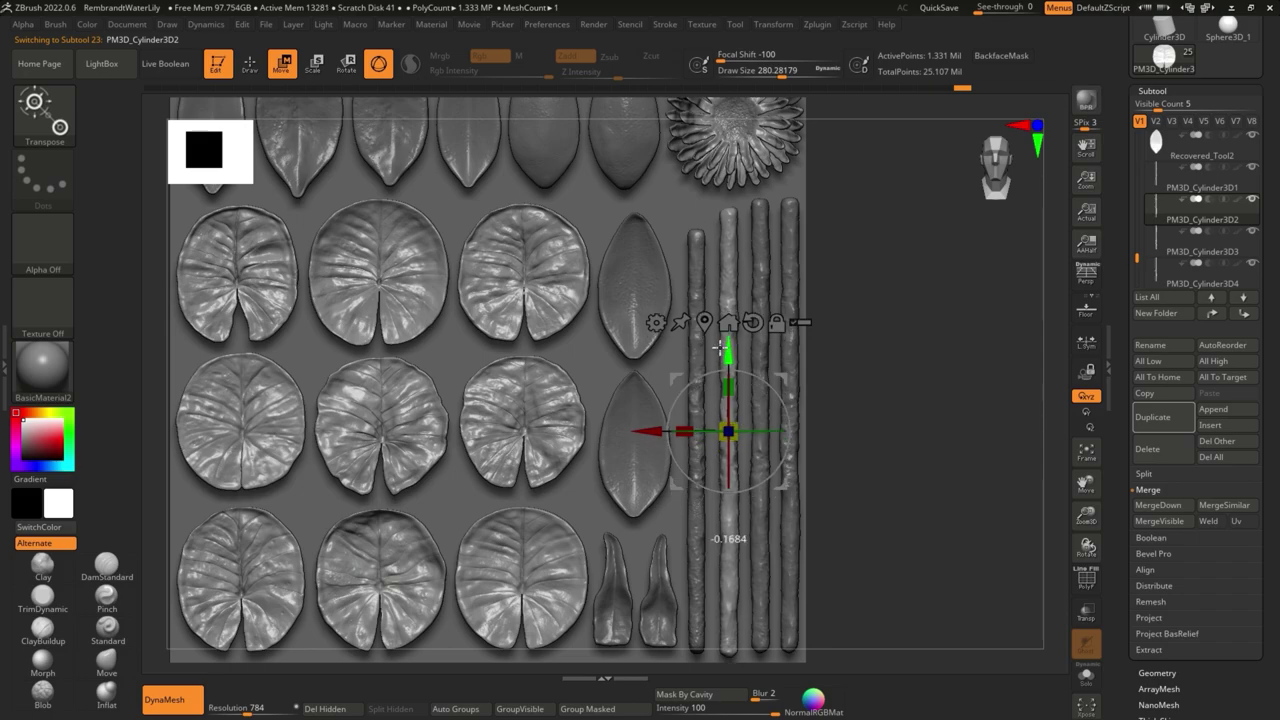
alt+click(697, 432)
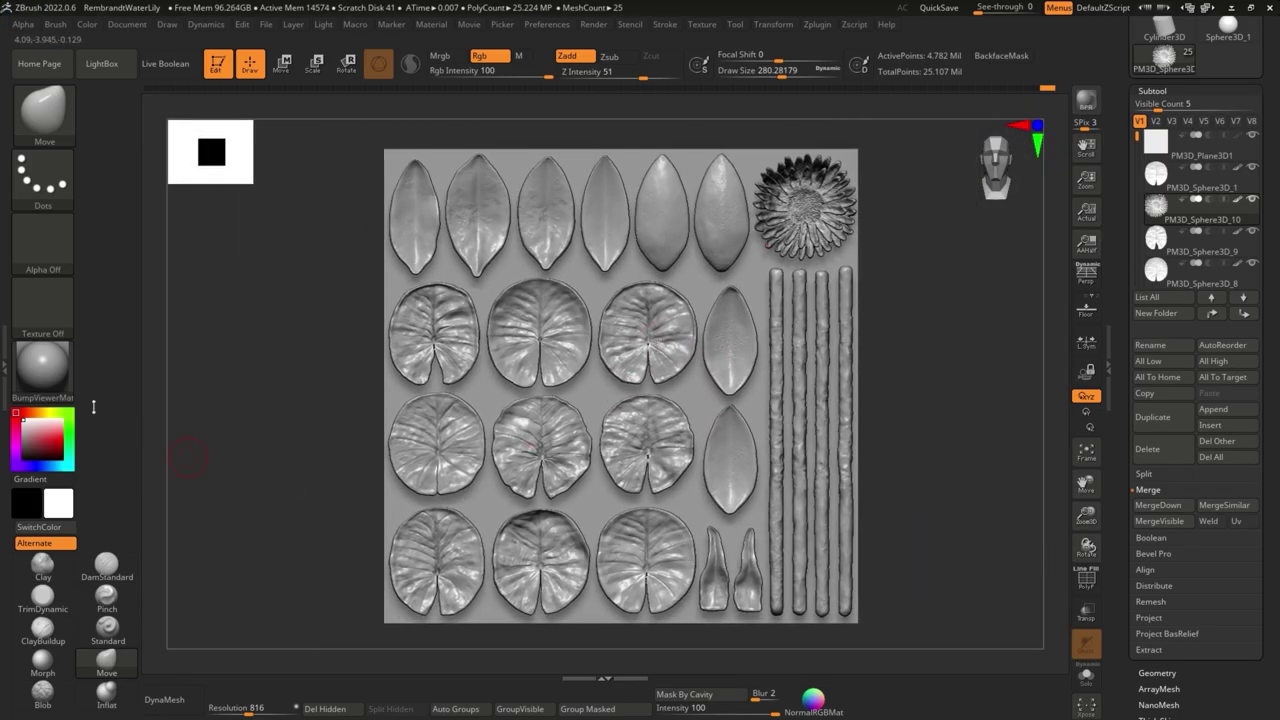
Apply the MetalMat material to all the lily pieces
key(m)
click(160, 438)
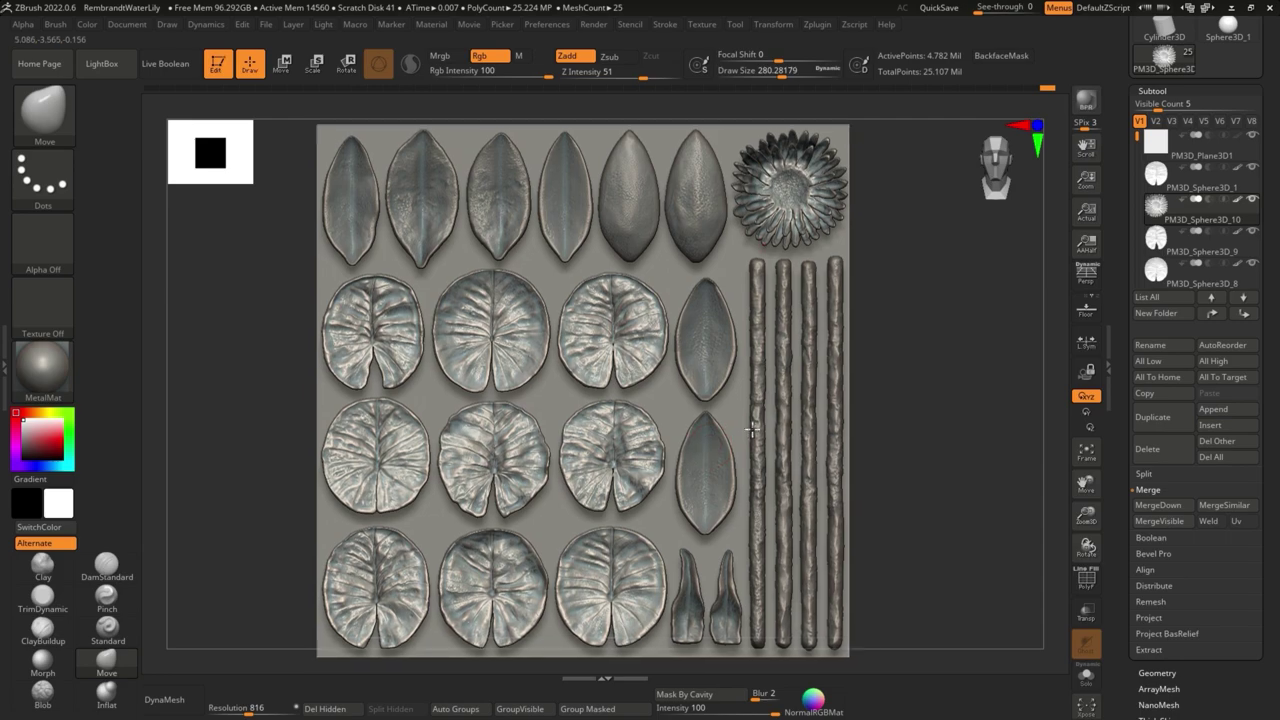
key(m)
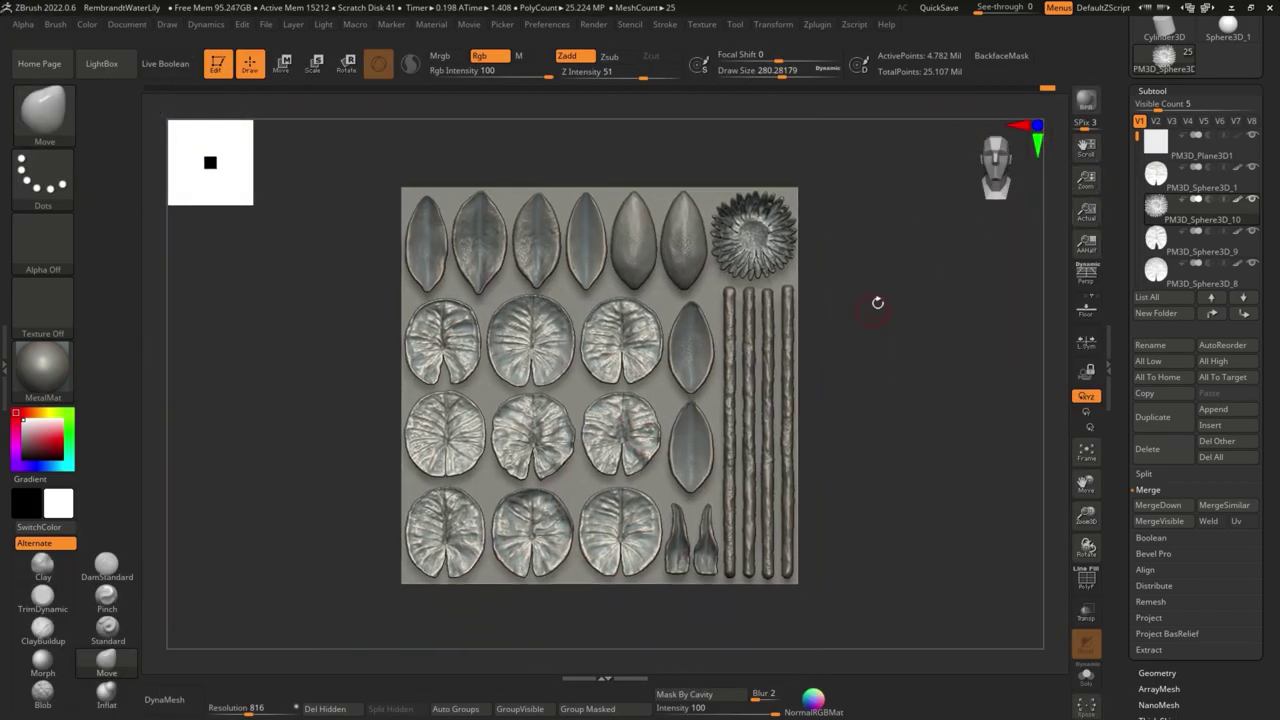
Select the backdrop plane subtool and turn it slightly
drag(1086, 180, 1086, 150)
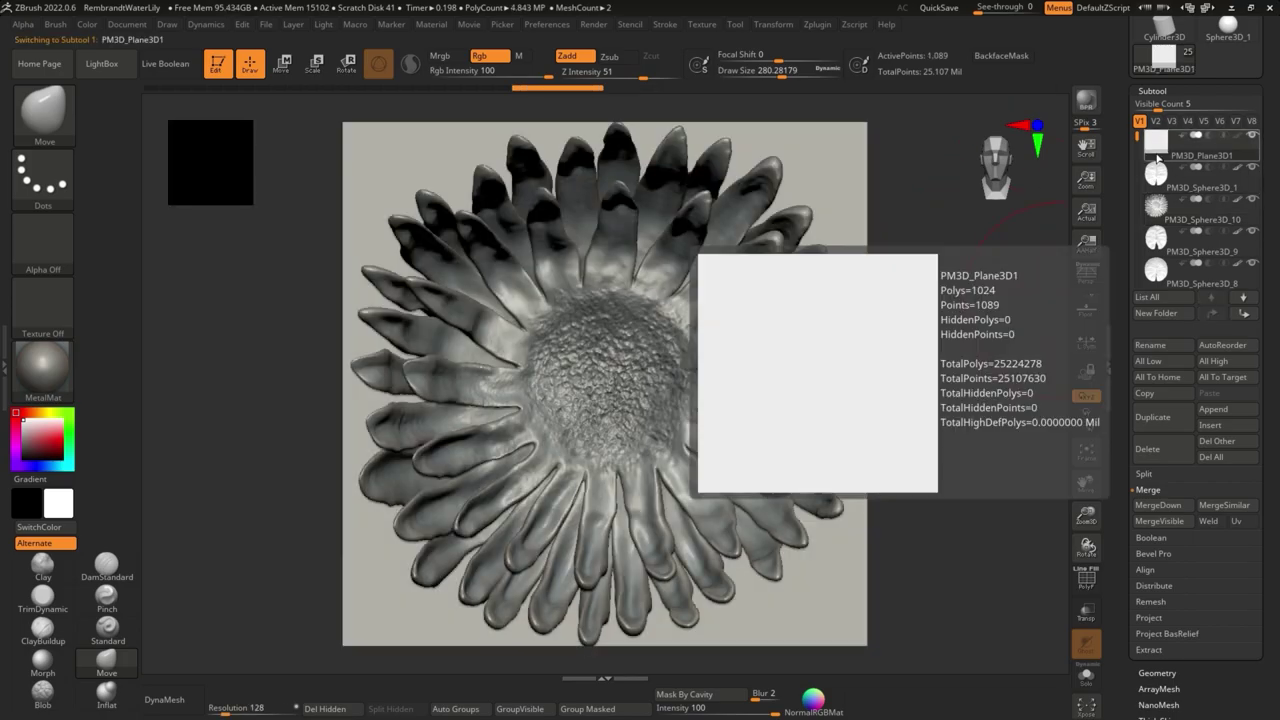
click(1180, 150)
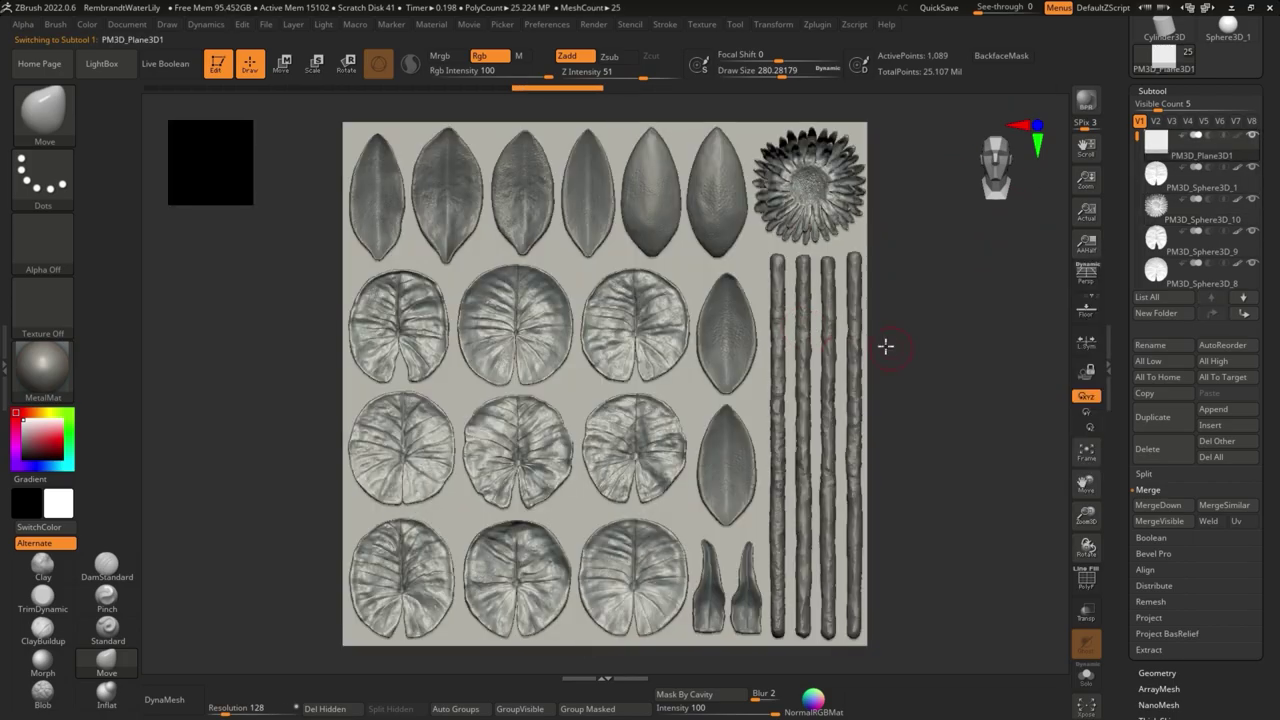
drag(903, 342, 895, 350)
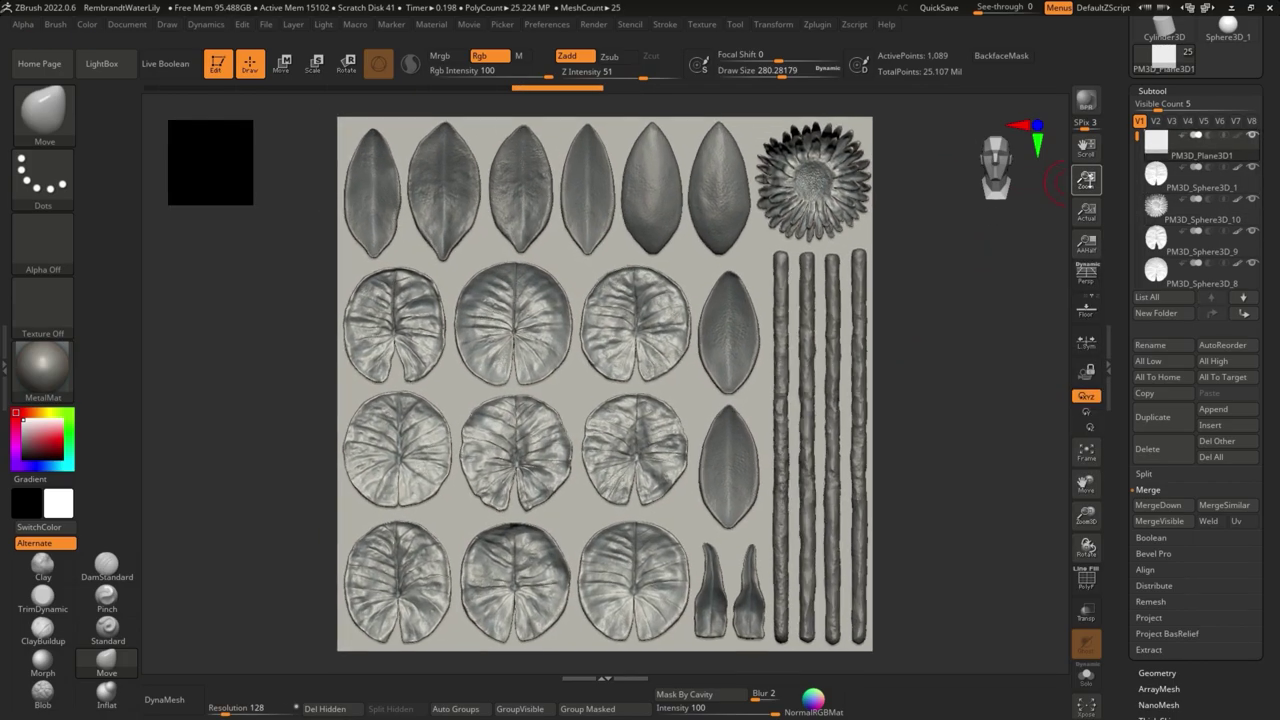
Lower Document > Range to soften the background gradient
click(127, 24)
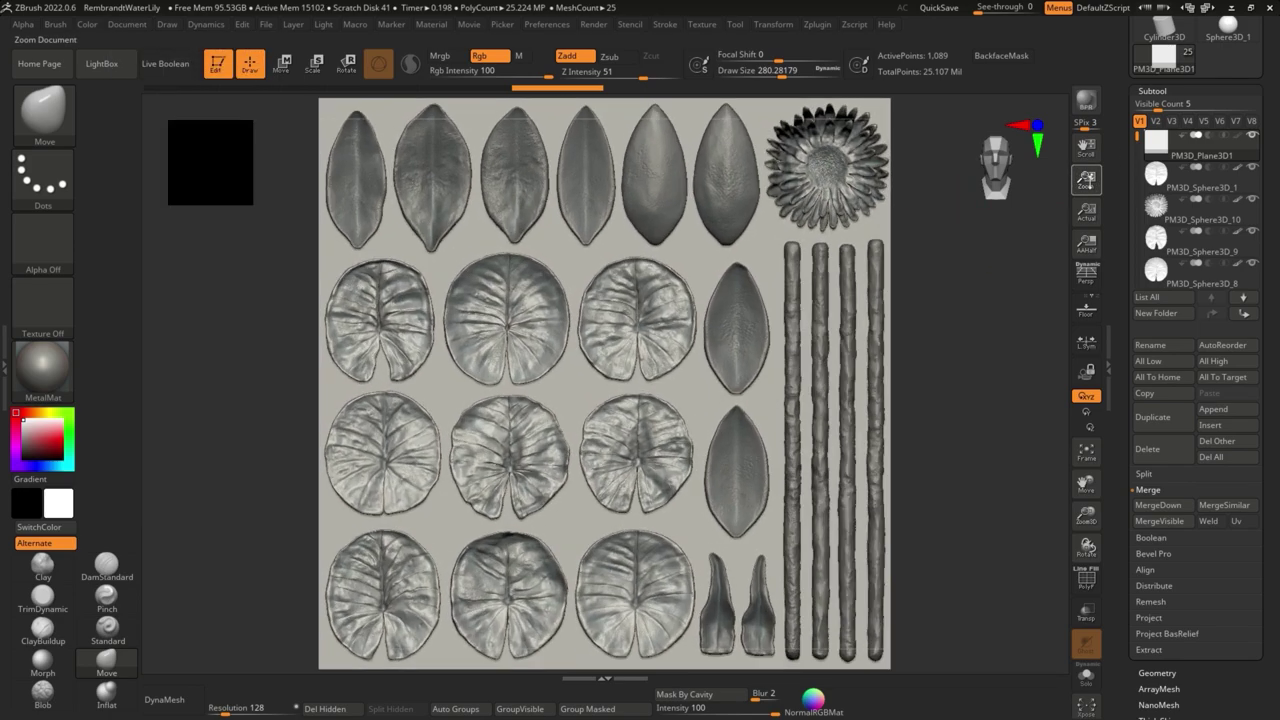
click(133, 26)
click(144, 295)
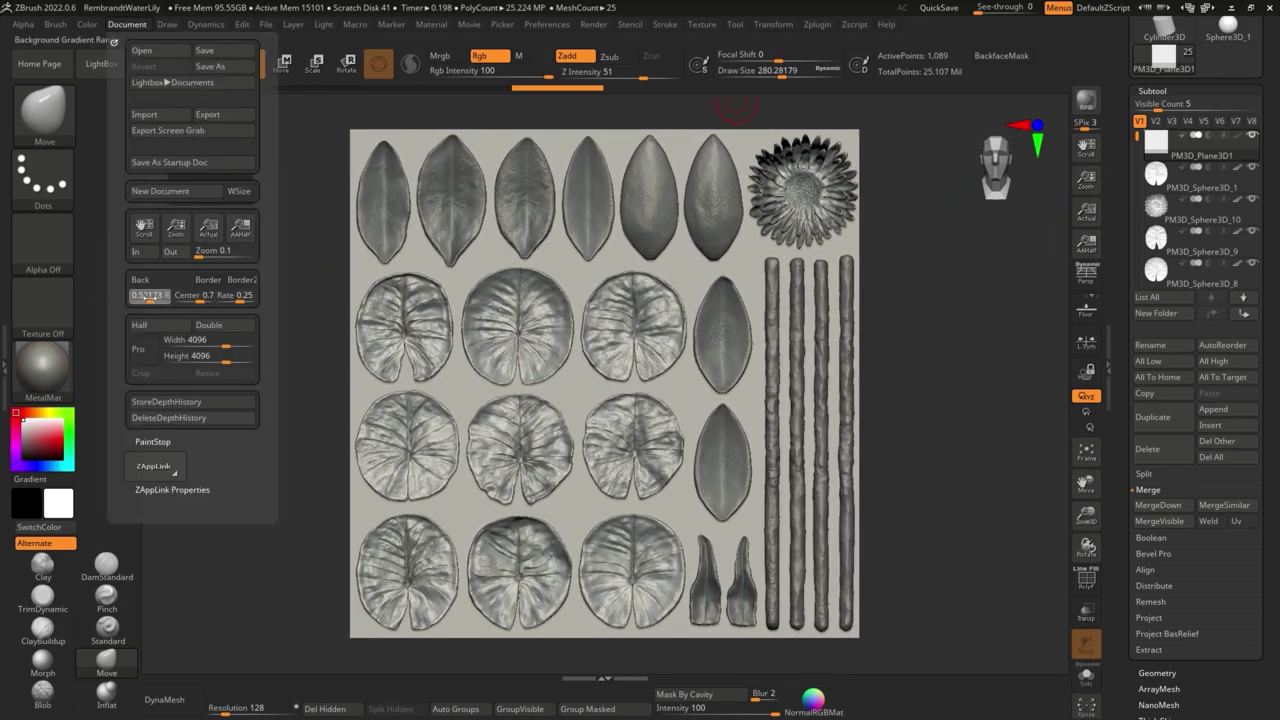
mouse_move(1088, 182)
mouse_down()
mouse_move(1098, 176)
mouse_move(1097, 188)
mouse_up()
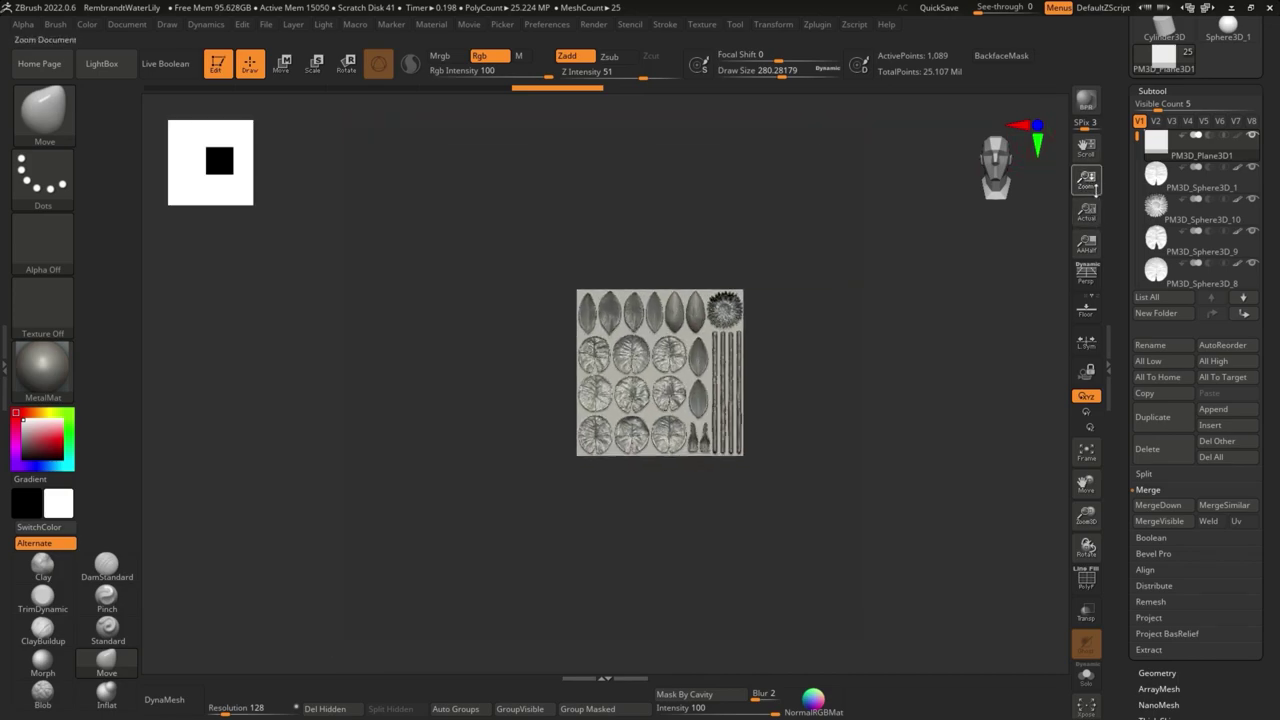
Frame the backdrop plane with F so it fills the canvas
key(f)
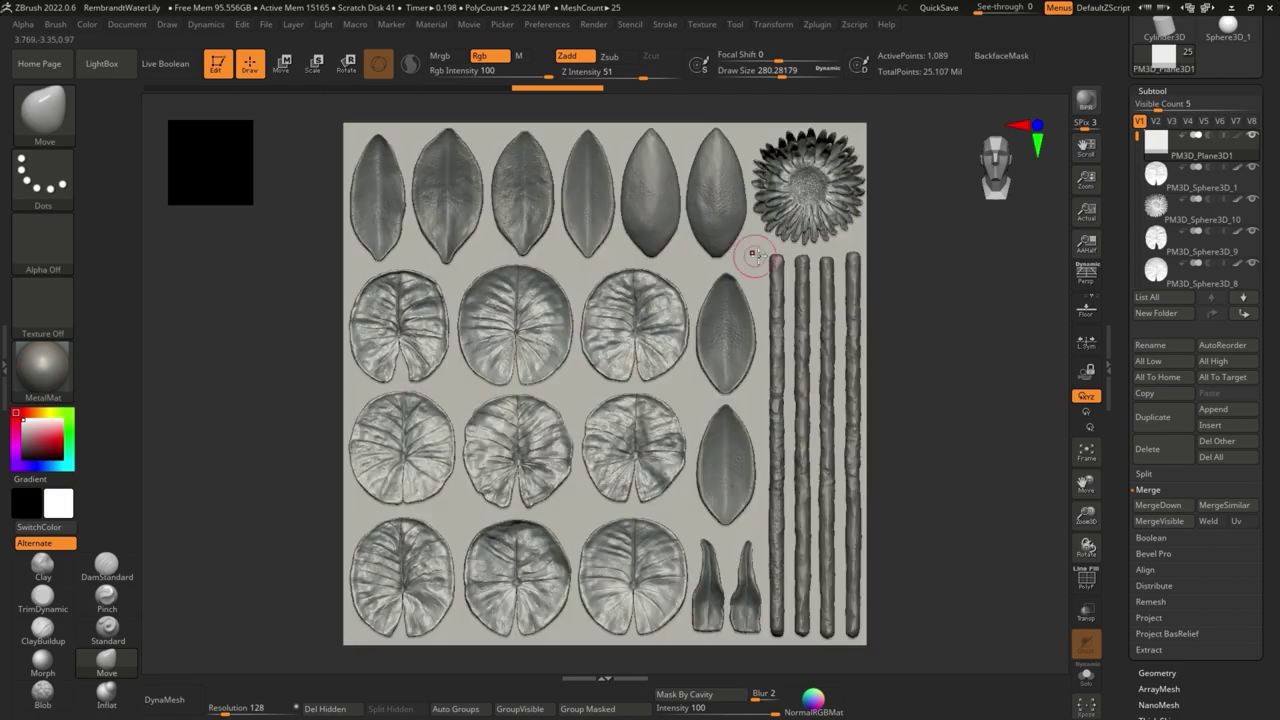
click(323, 24)
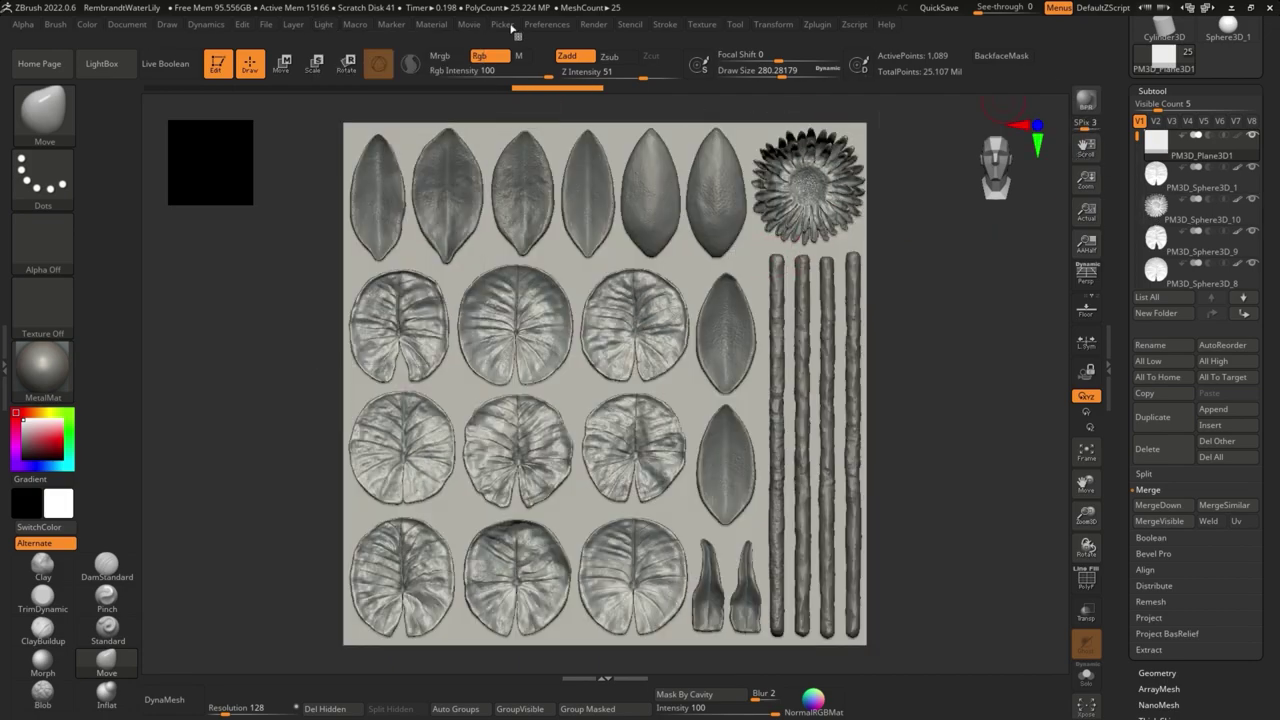
click(593, 24)
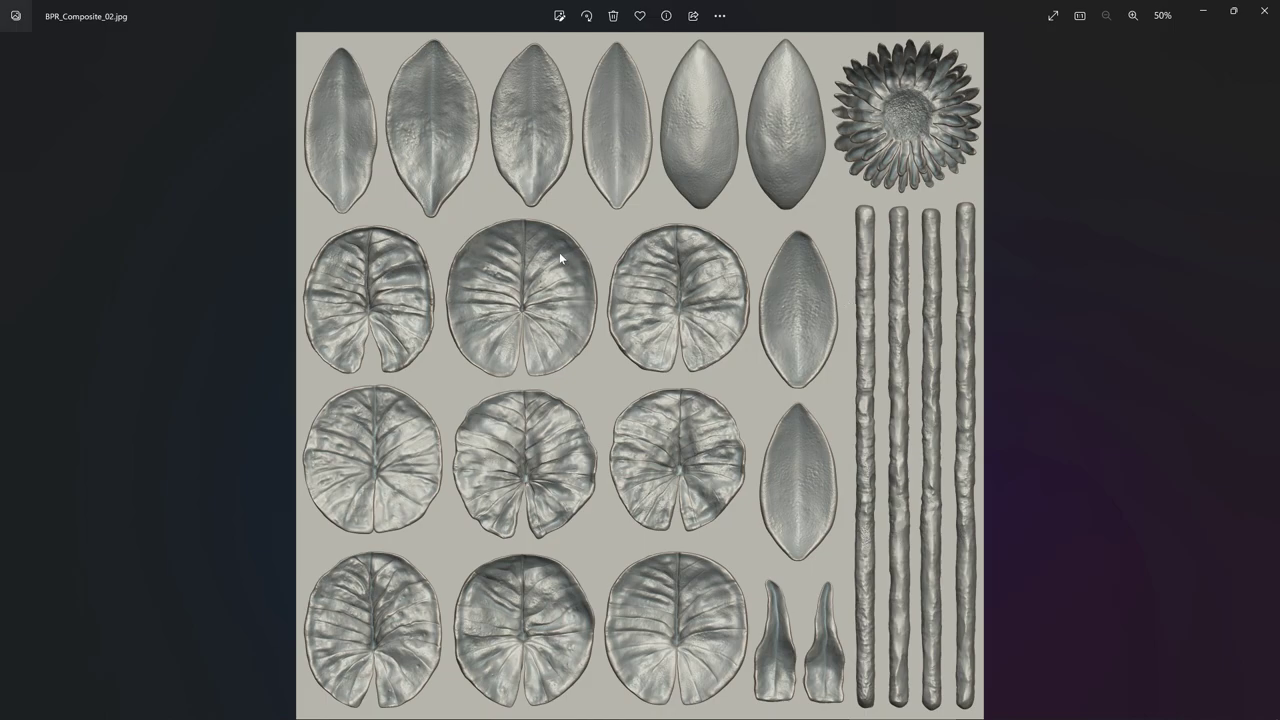
Zoom into BPR_Composite_02.jpg and pan to the flower and stems
scroll(344, 170, up, 1)
scroll(349, 344, up, 3)
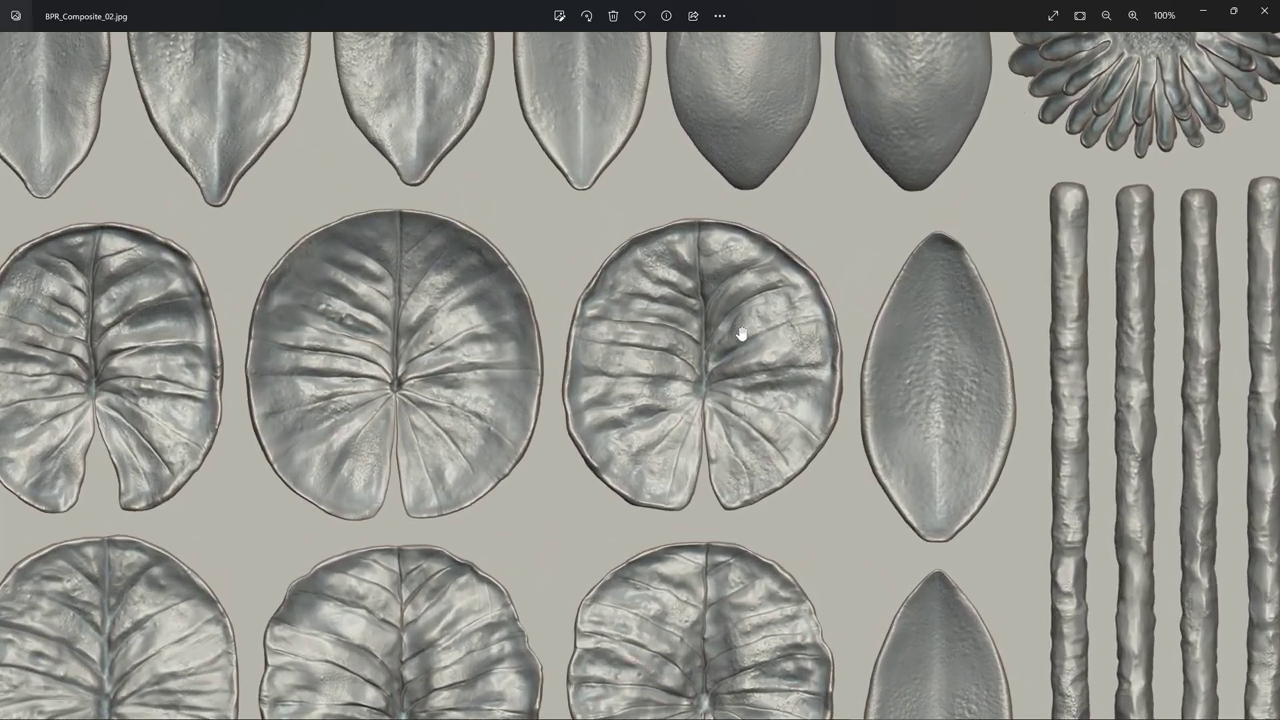
scroll(570, 493, up, 2)
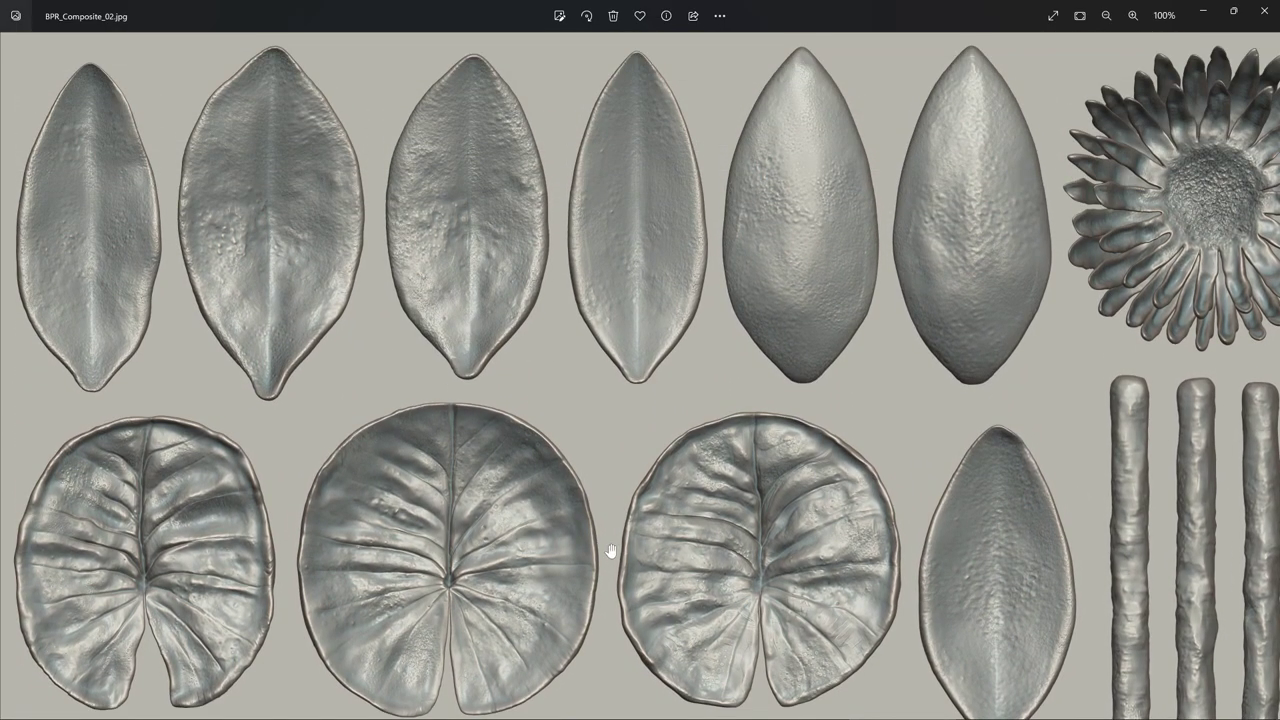
scroll(340, 228, up, 1)
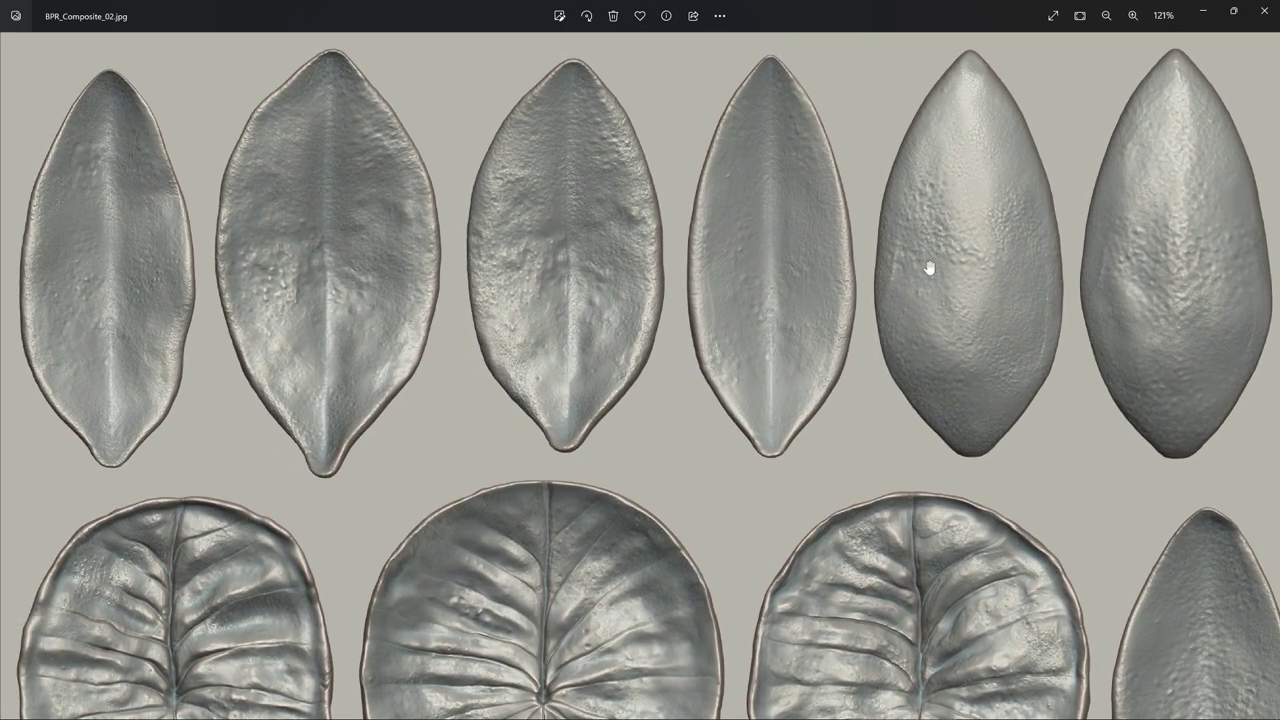
drag(927, 268, 395, 328)
Pan across the lily pads, leaves and stalks, then zoom back out
scroll(1130, 262, up, 1)
scroll(1140, 263, up, 1)
mouse_move(806, 443)
mouse_down()
mouse_move(565, 329)
mouse_move(945, 367)
mouse_move(612, 448)
mouse_up()
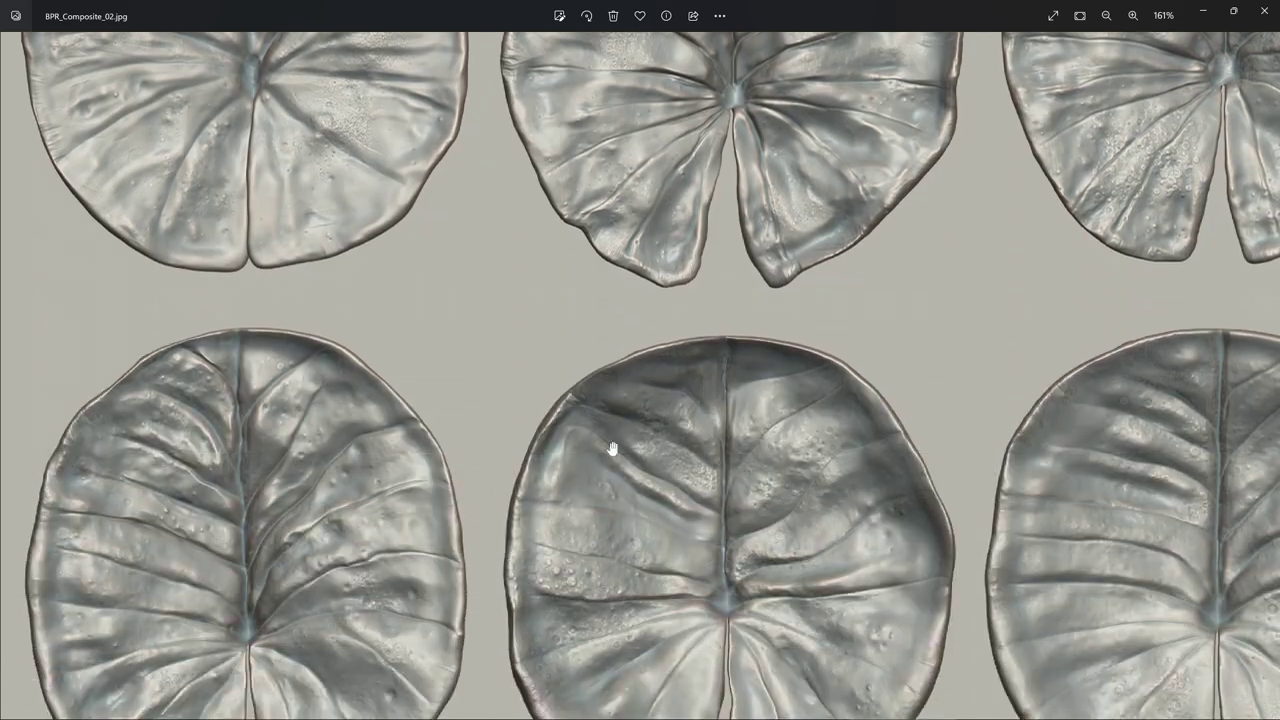
scroll(612, 448, down, 1)
drag(930, 390, 543, 386)
scroll(557, 471, down, 3)
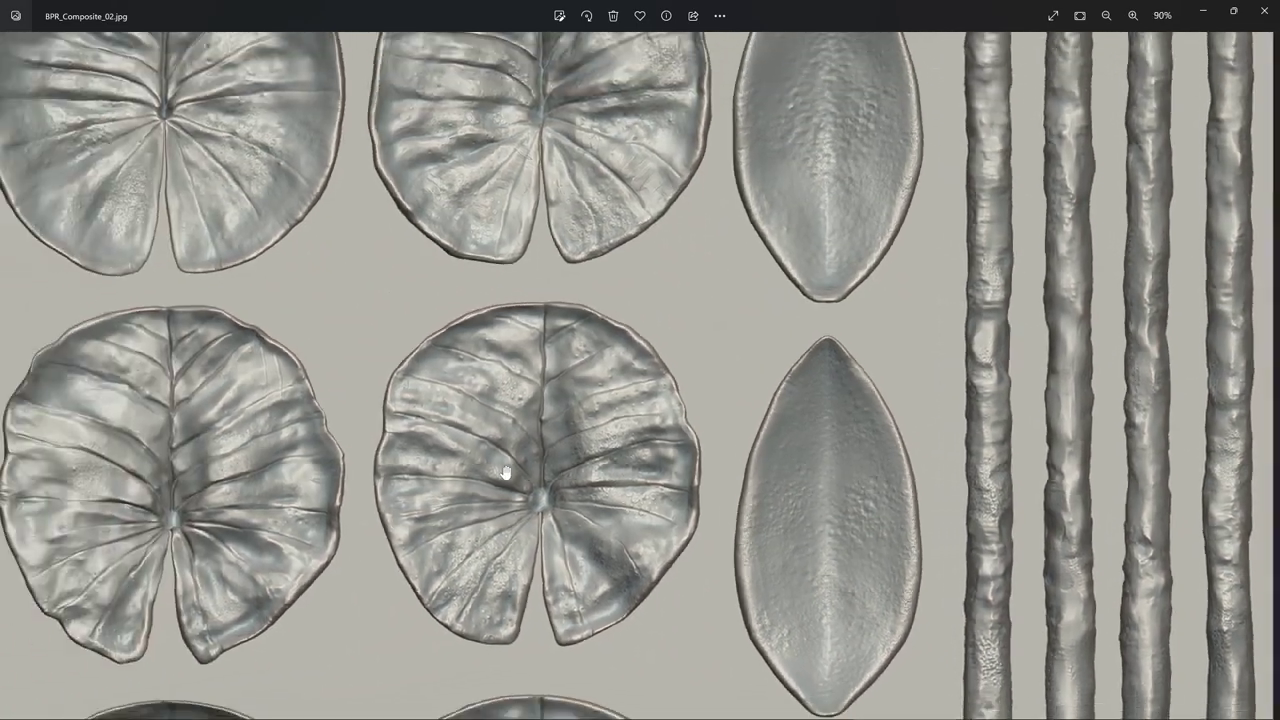
scroll(800, 480, down, 3)
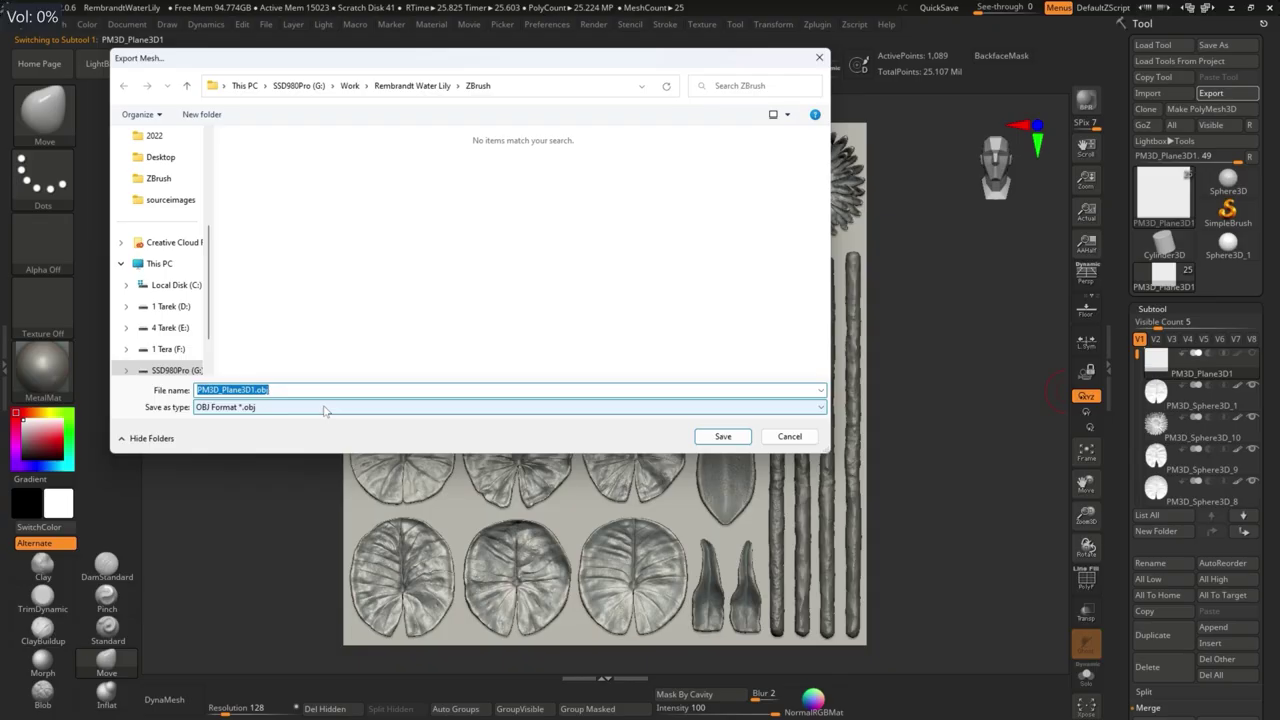
Set the export file type to FBX, then replay the project-saving step
click(510, 407)
click(280, 480)
click(863, 679)
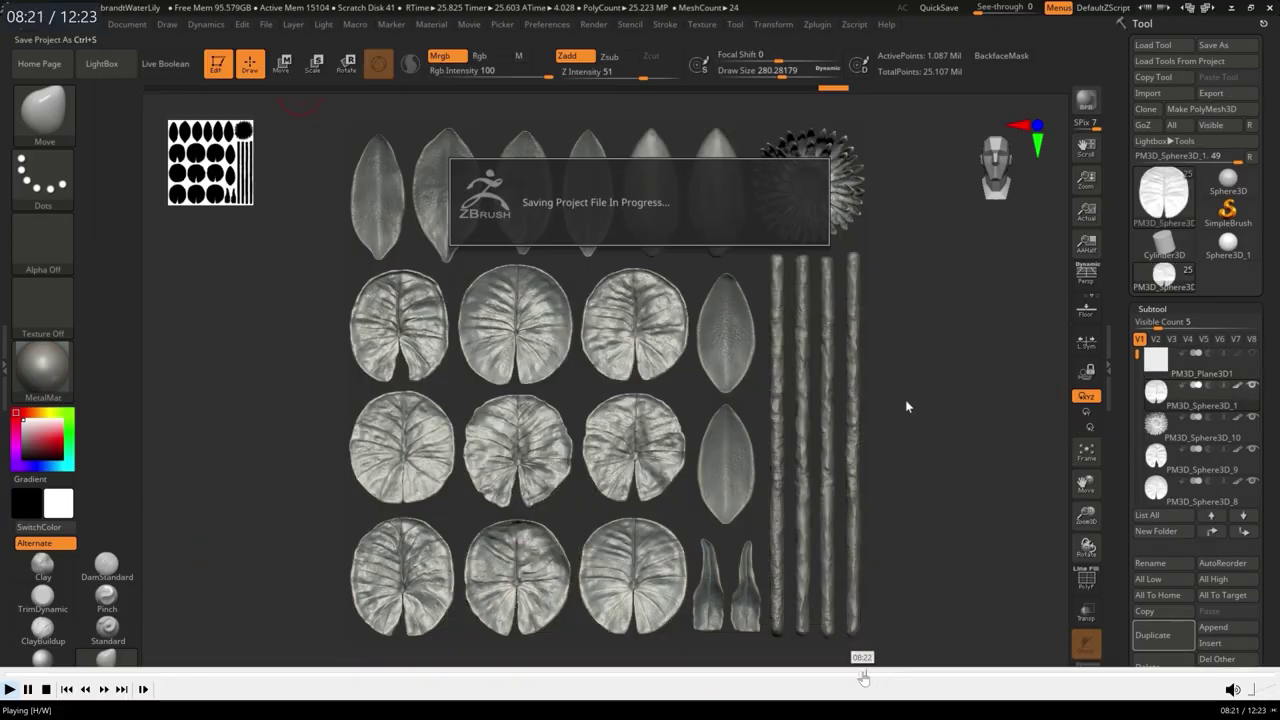
click(828, 679)
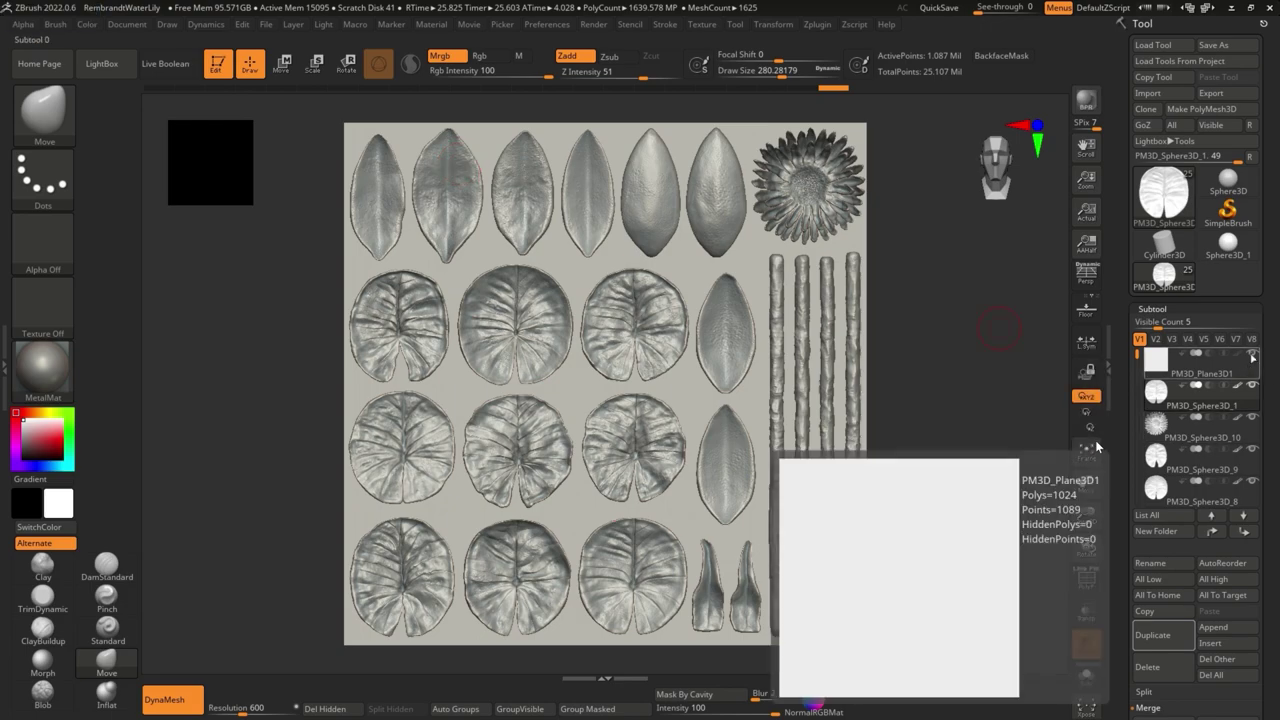
key(space)
key(space)
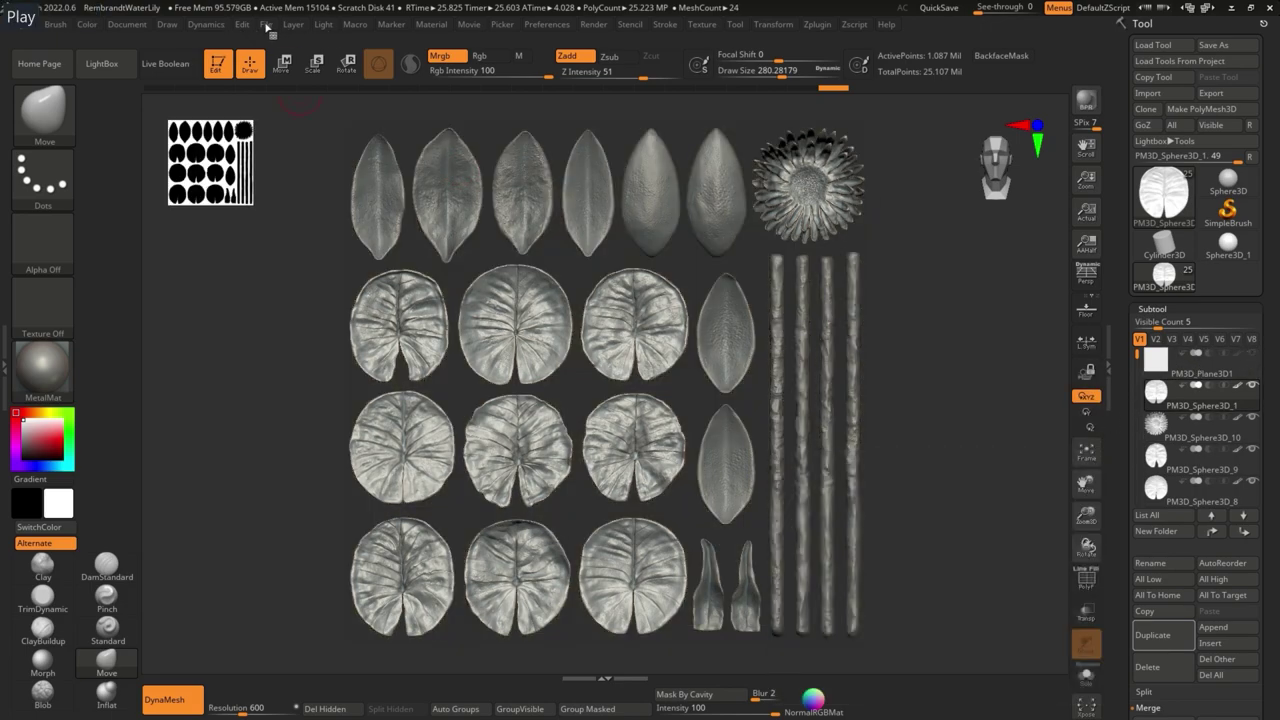
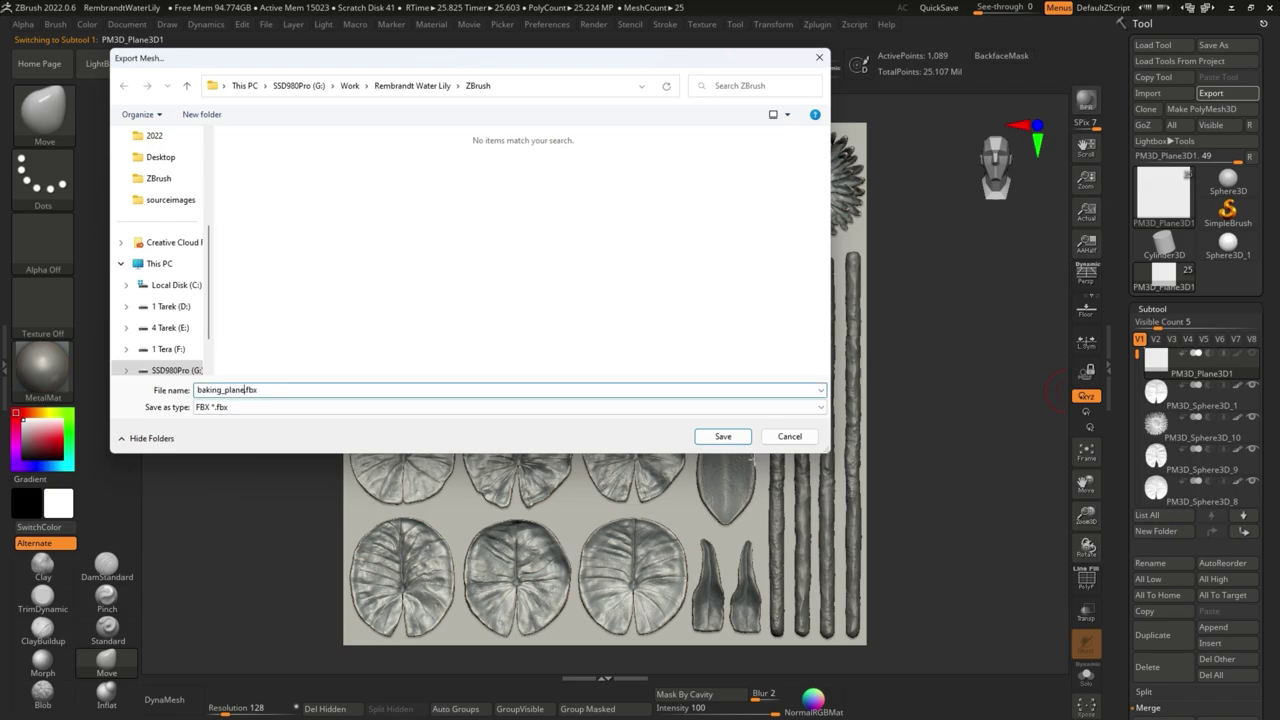
Export the plane as baking_plane.fbx and make PM3D_Sphere3D_1 the active subtool
click(731, 440)
click(603, 501)
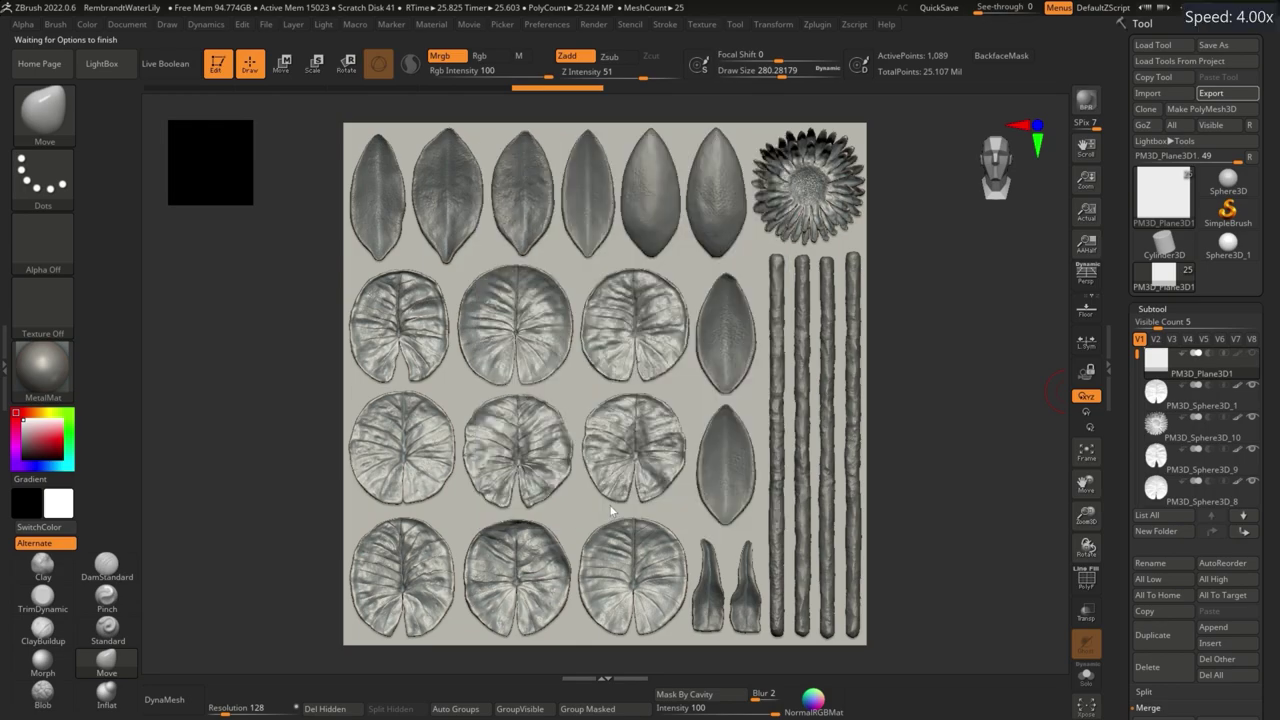
click(1199, 410)
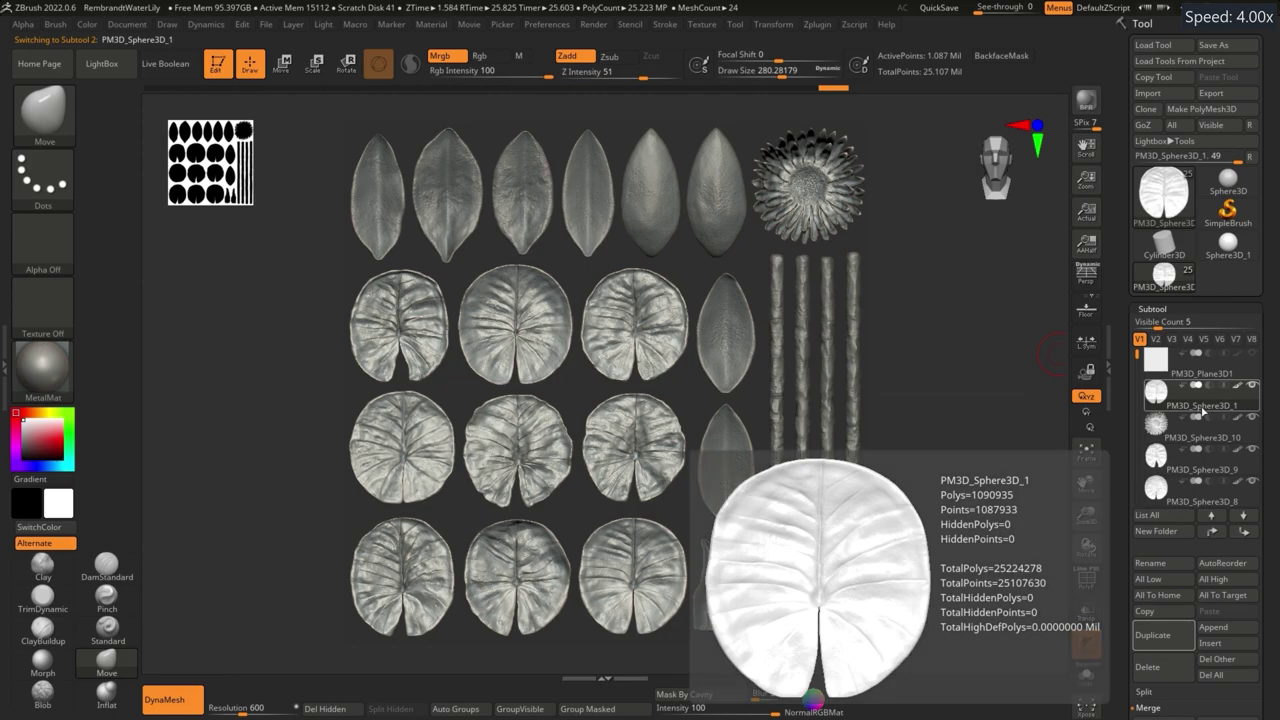
scroll(1276, 549, down, 3)
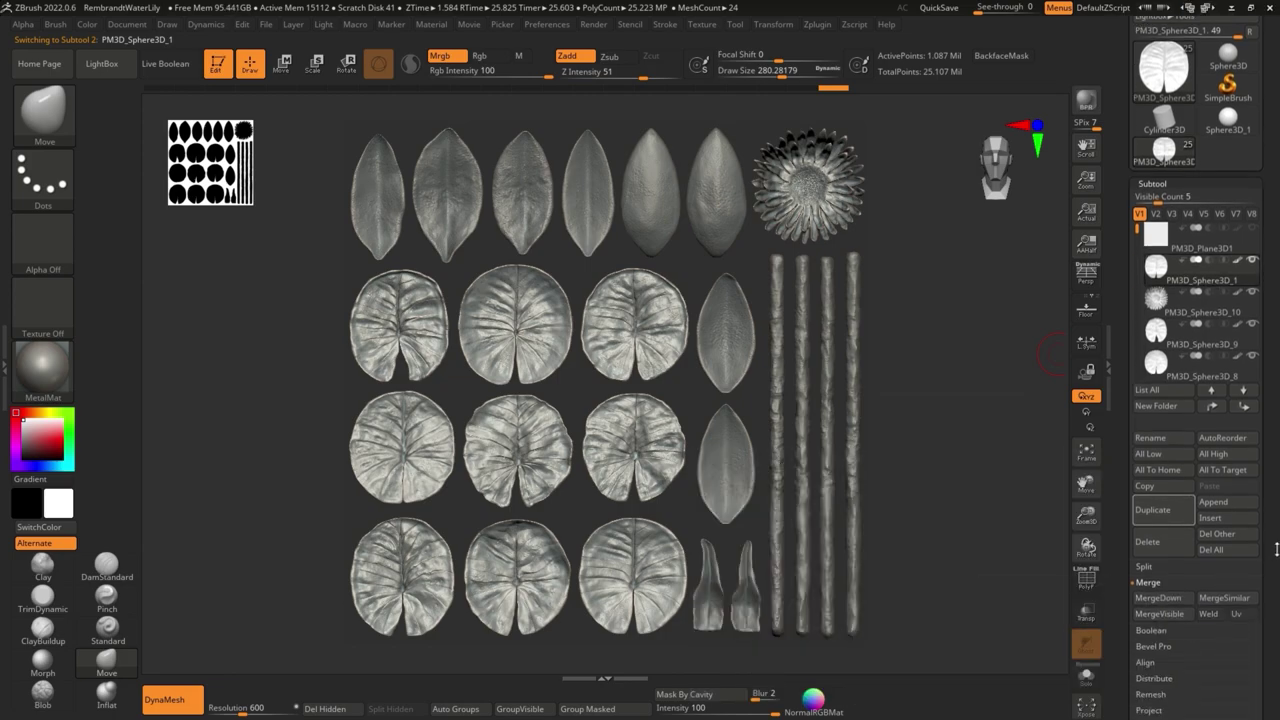
Merge every leaf, lily pad, stem and flower subtool down into PM3D_Sphere3D_1
click(1155, 597)
click(1040, 624)
click(1155, 597)
click(1043, 624)
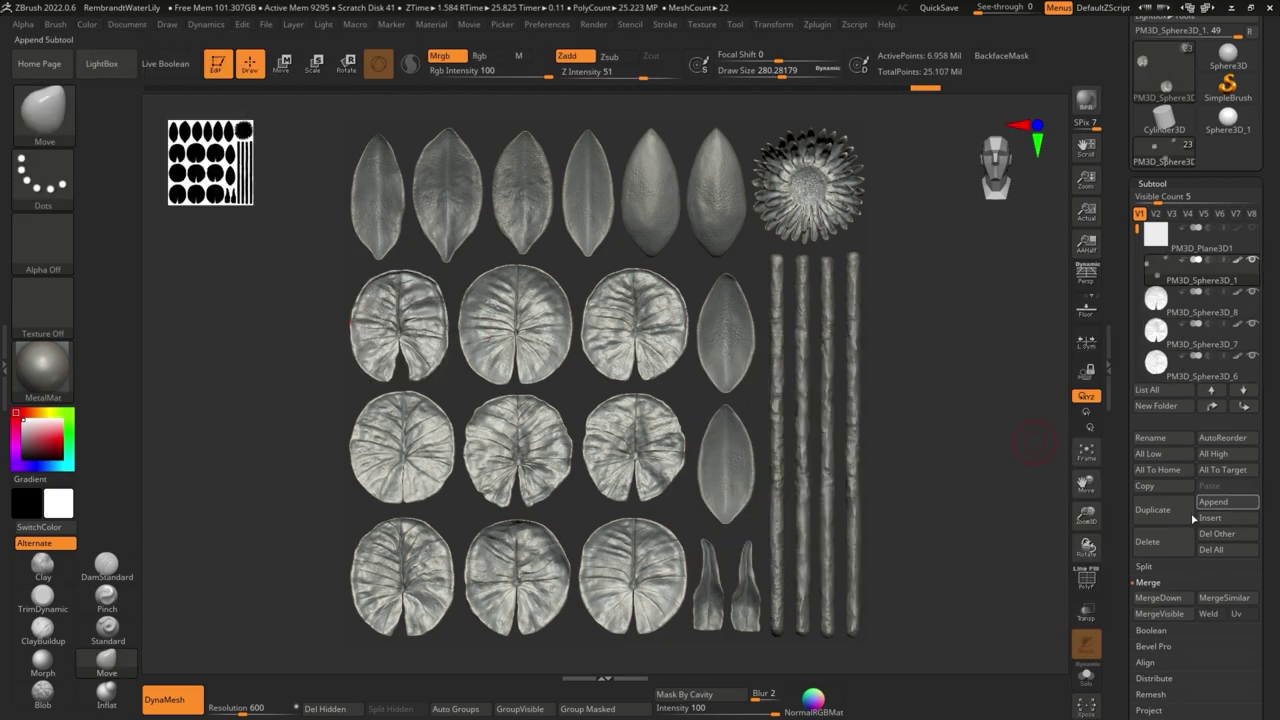
click(1160, 597)
click(1040, 626)
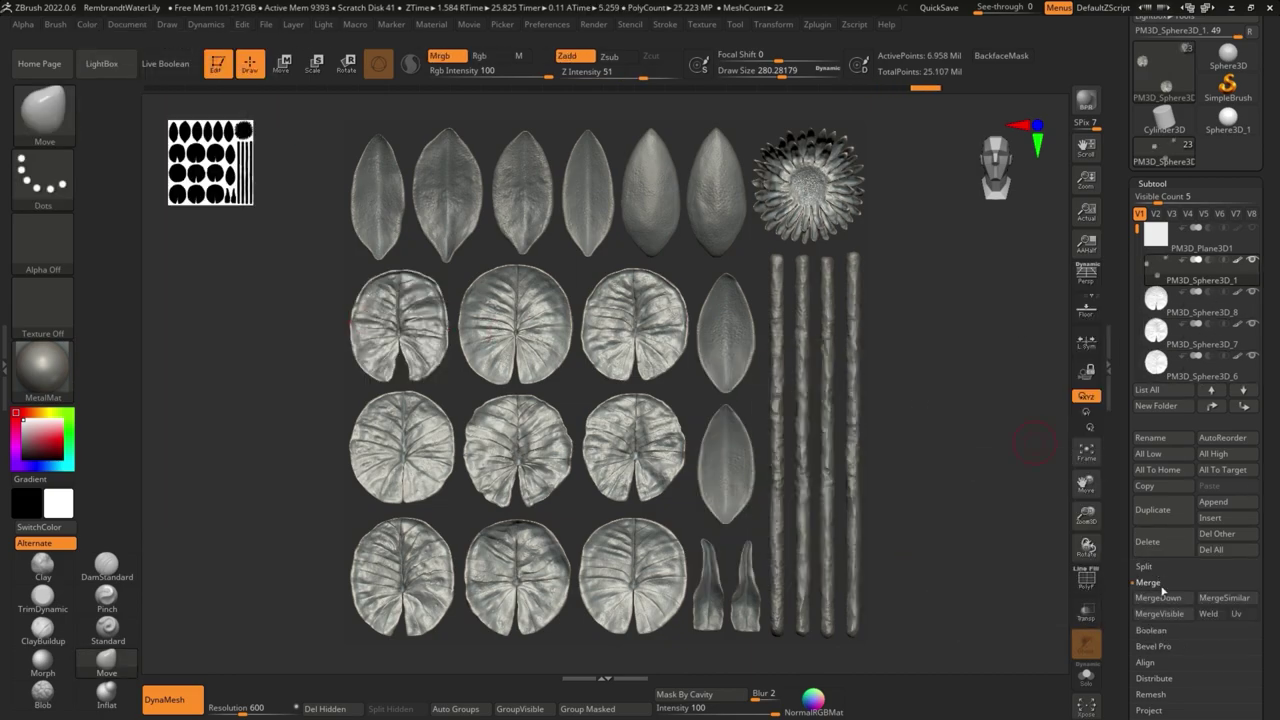
click(1128, 597)
click(1040, 626)
click(1128, 597)
click(1040, 624)
click(1148, 597)
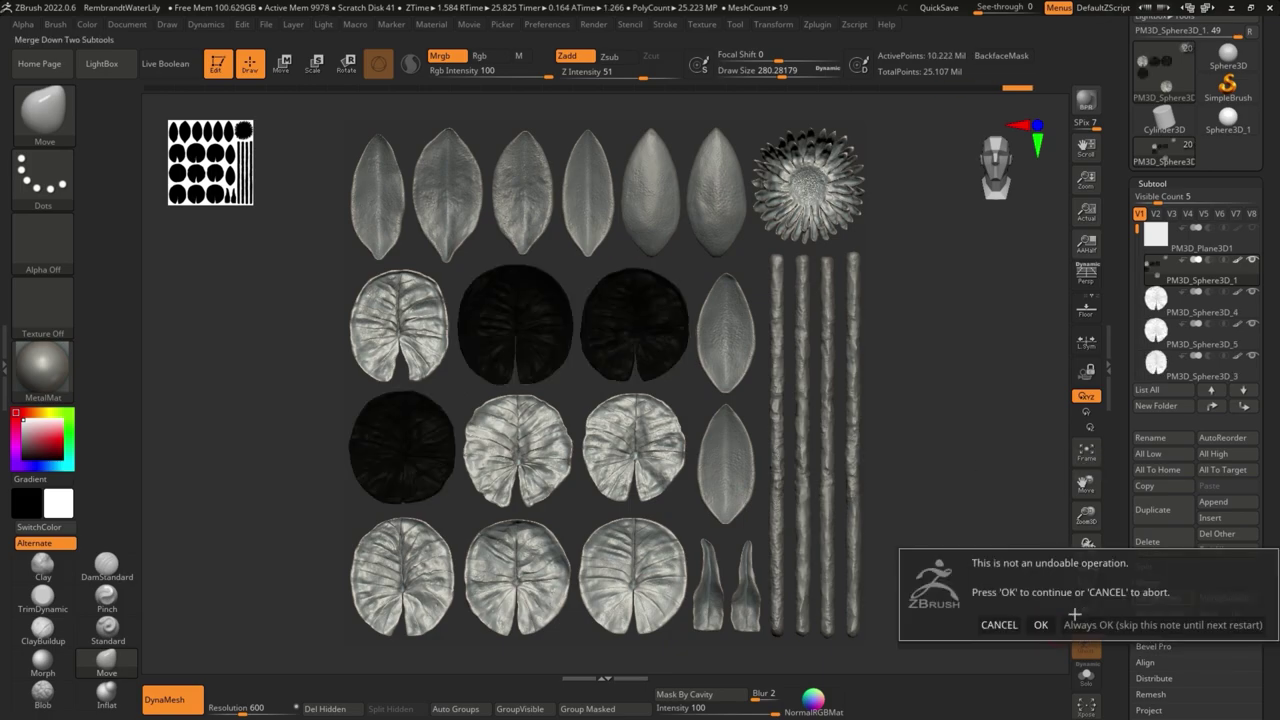
click(1040, 624)
click(1148, 597)
click(1040, 624)
click(1148, 597)
click(1040, 624)
click(1148, 597)
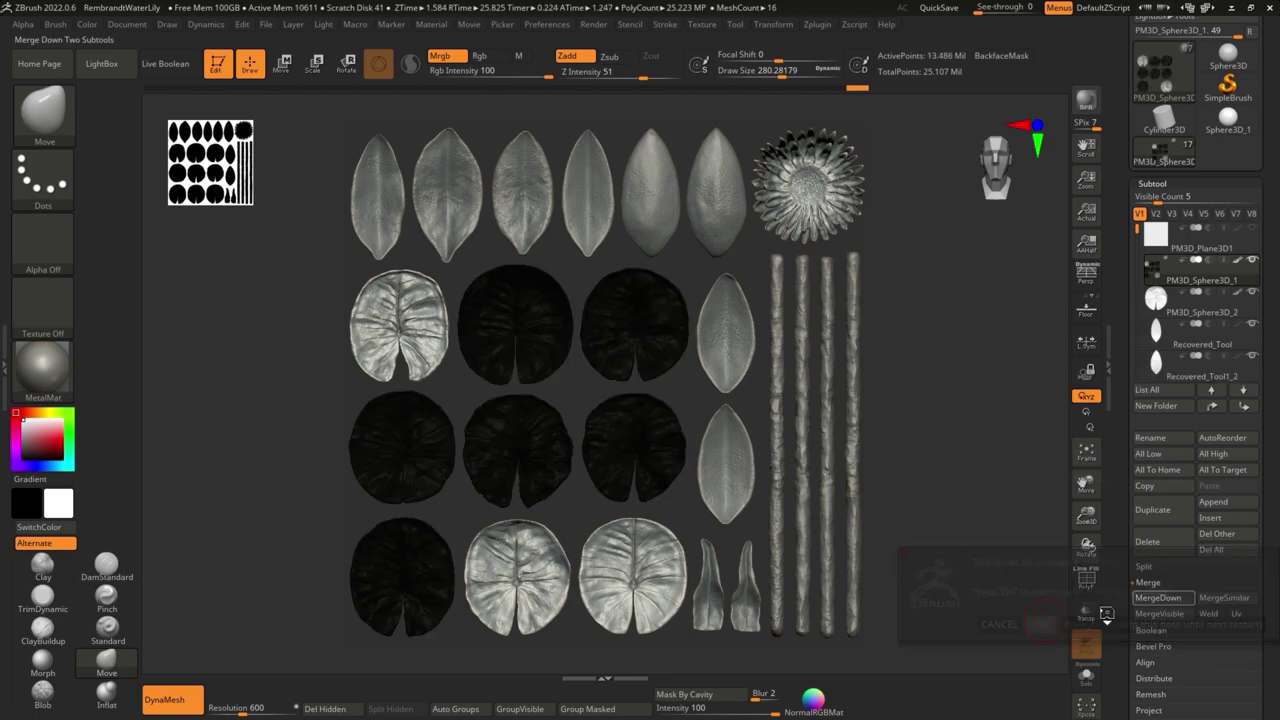
click(1040, 624)
click(1148, 597)
click(1040, 624)
click(1148, 597)
click(1157, 597)
click(1040, 624)
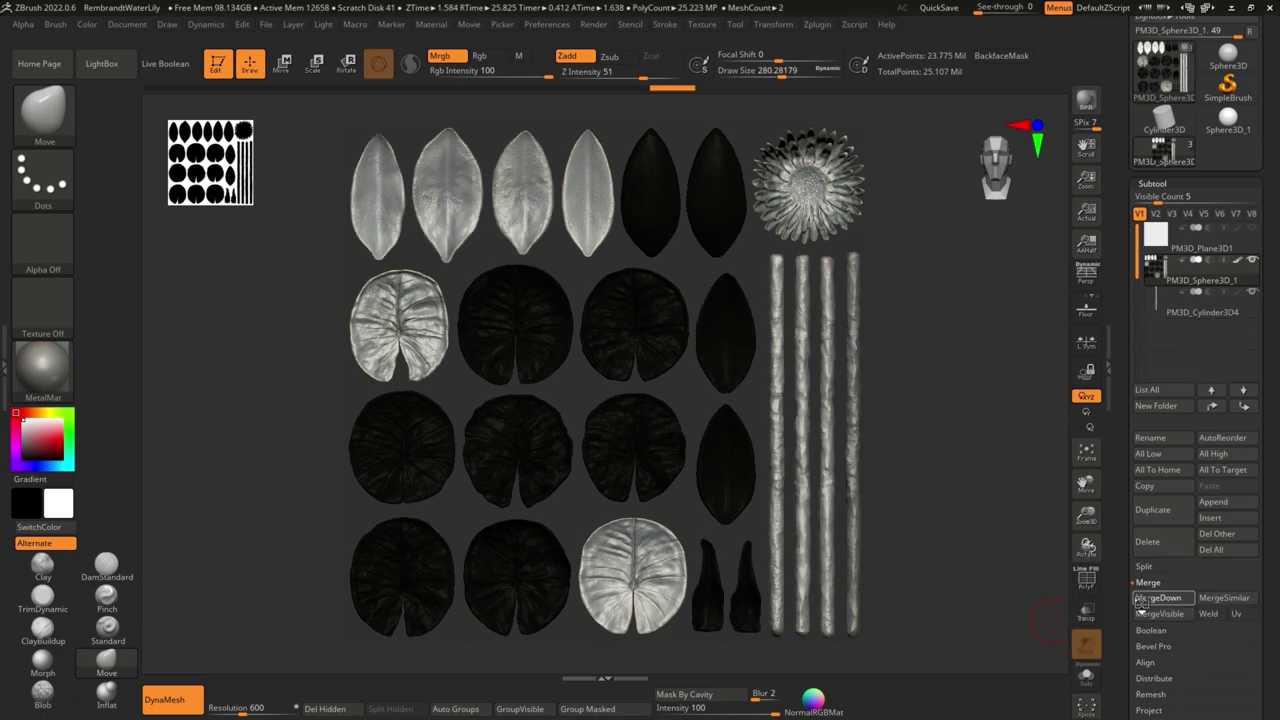
click(1157, 597)
click(1040, 624)
click(1157, 597)
click(1040, 624)
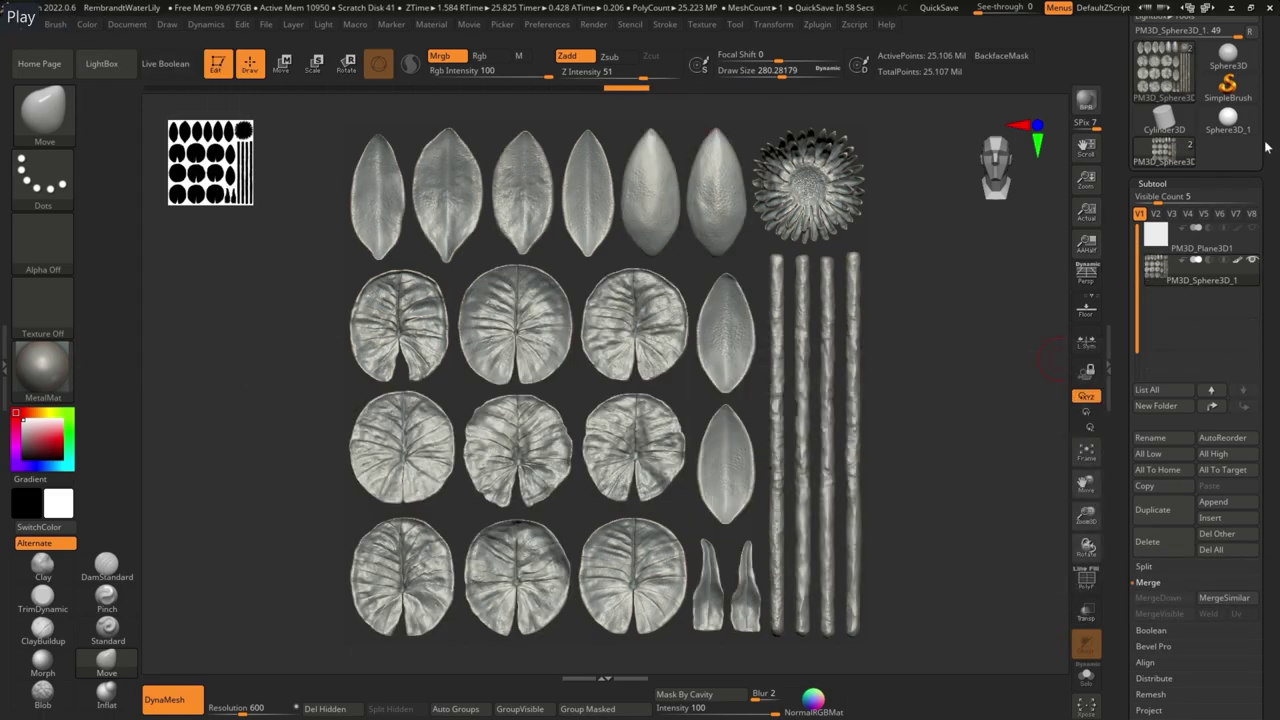
scroll(1205, 120, up, 3)
Show polygroups and Auto Group the merged mesh, then start exporting it as RembrandtWaterLily_HP.fbx
click(1080, 578)
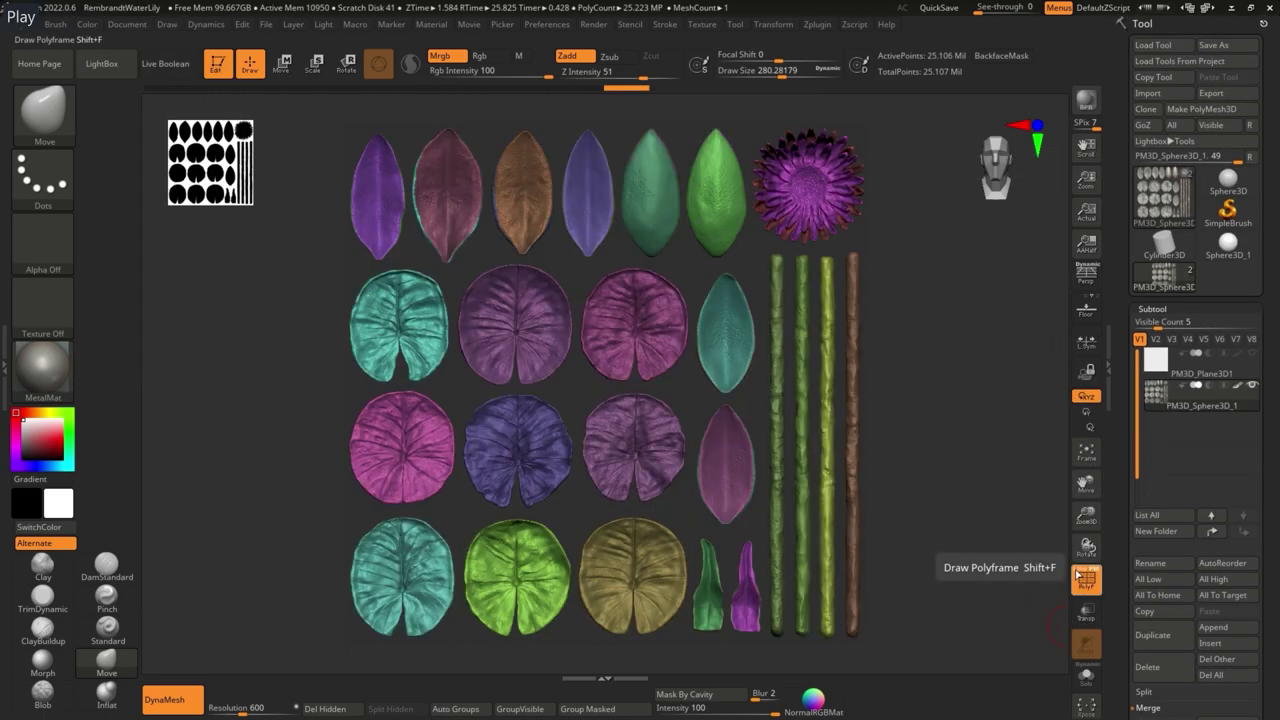
scroll(1231, 307, down, 5)
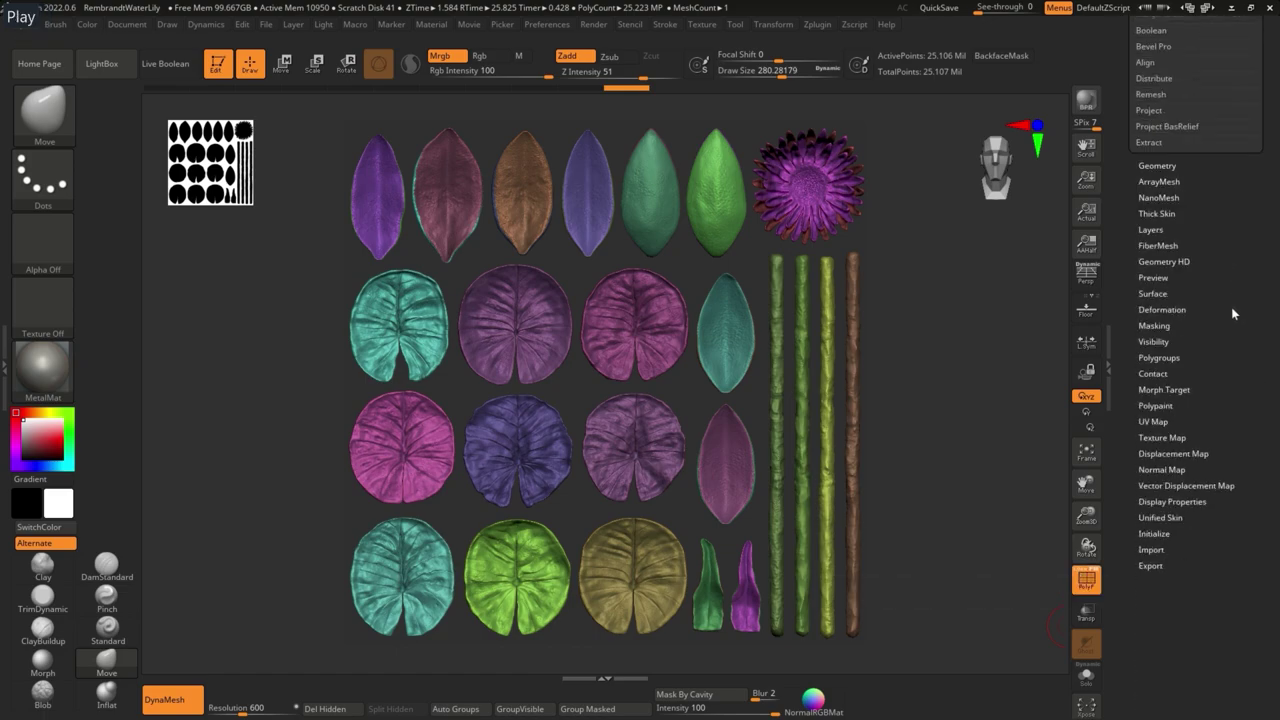
click(1157, 325)
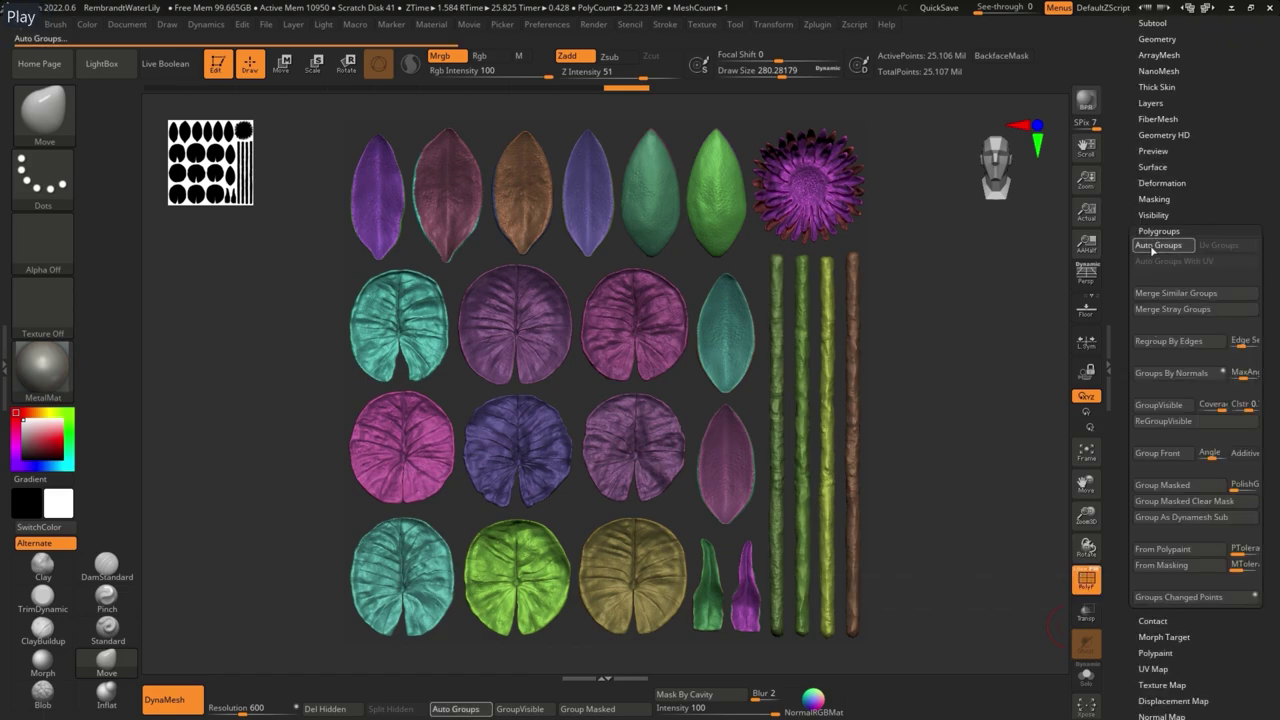
click(1155, 247)
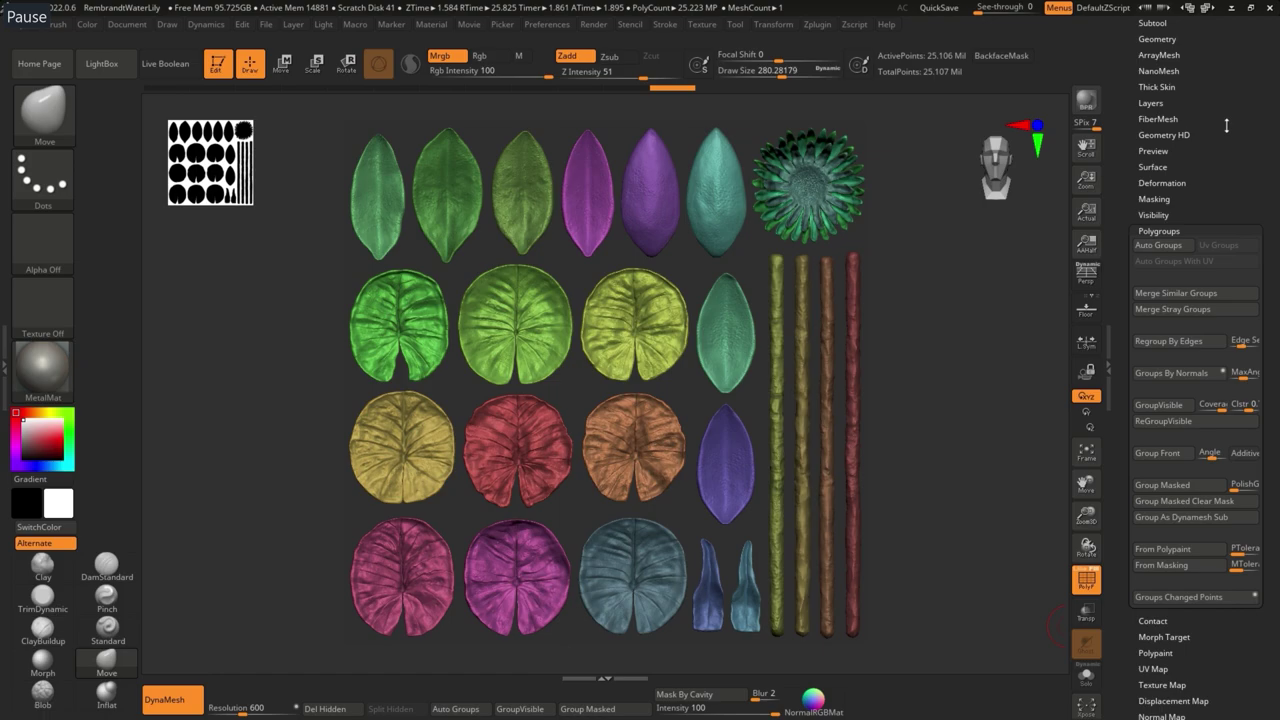
scroll(1226, 125, up, 3)
click(1211, 93)
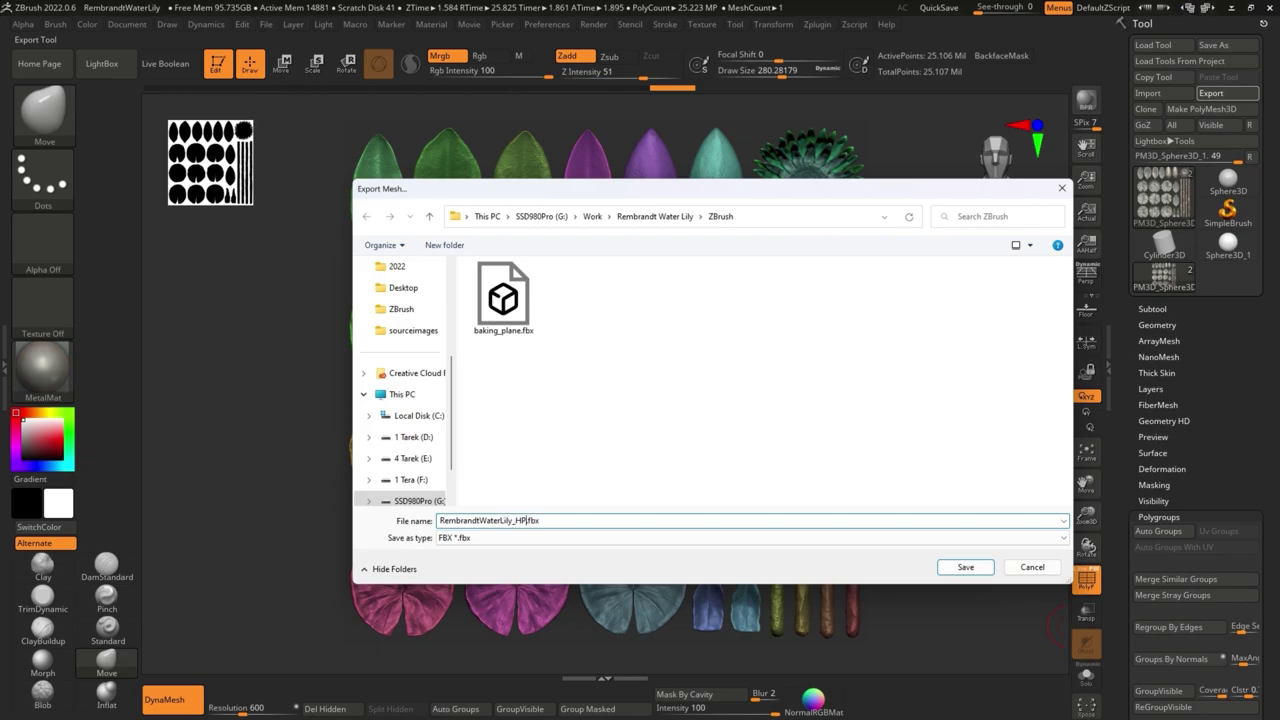
Save RembrandtWaterLily_HP.fbx with Export Polygroups as Mats kept on
key(Return)
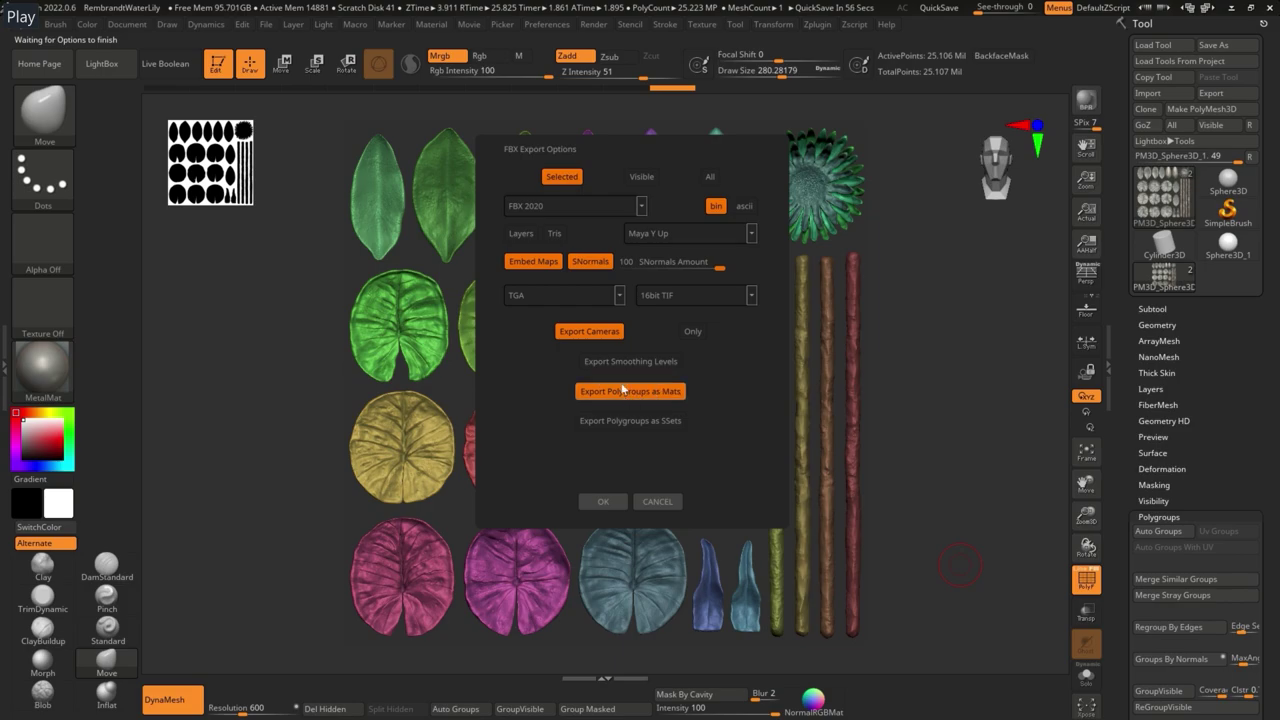
click(603, 501)
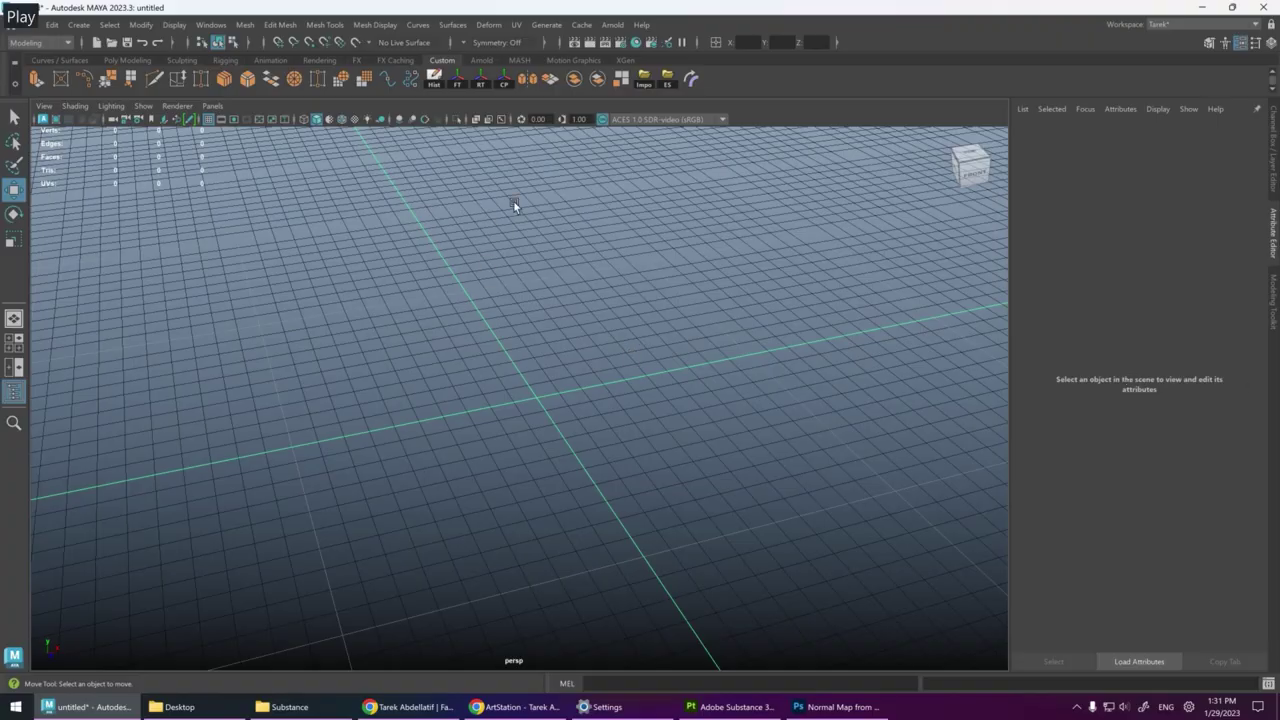
Import baking_plane.fbx from the project's ZBrush folder and frame it in view
click(24, 24)
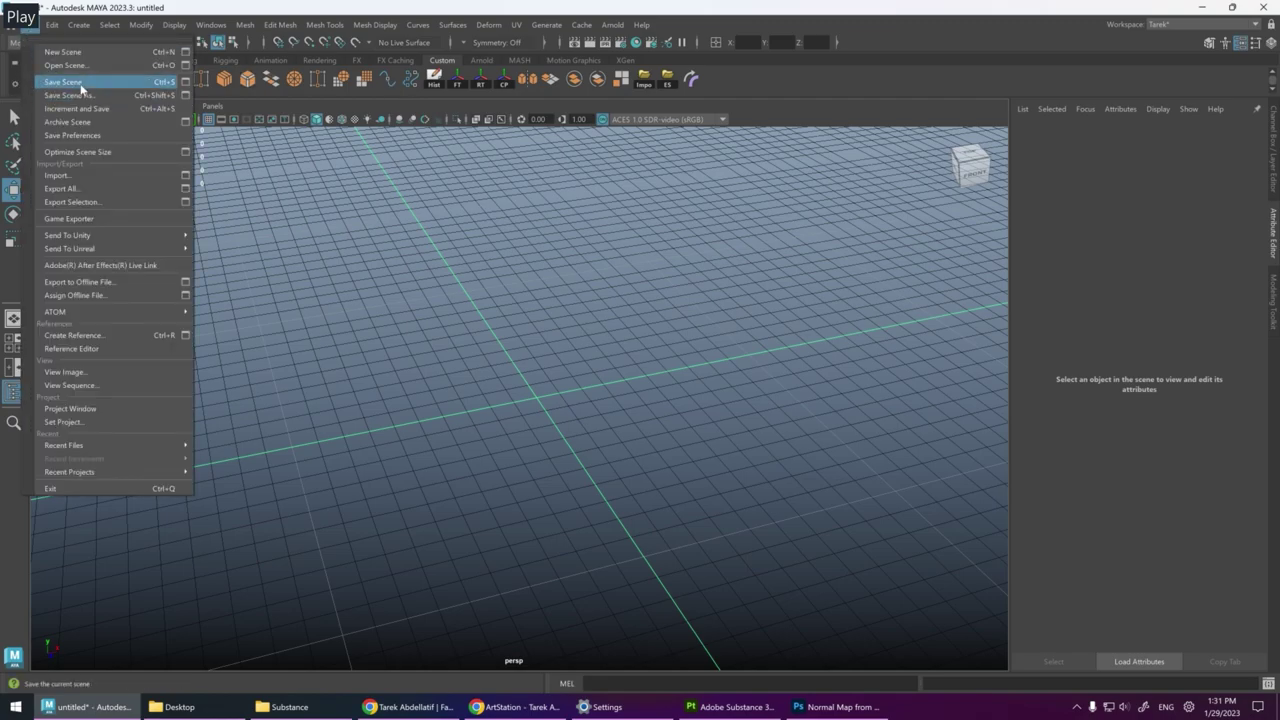
click(79, 176)
click(1166, 164)
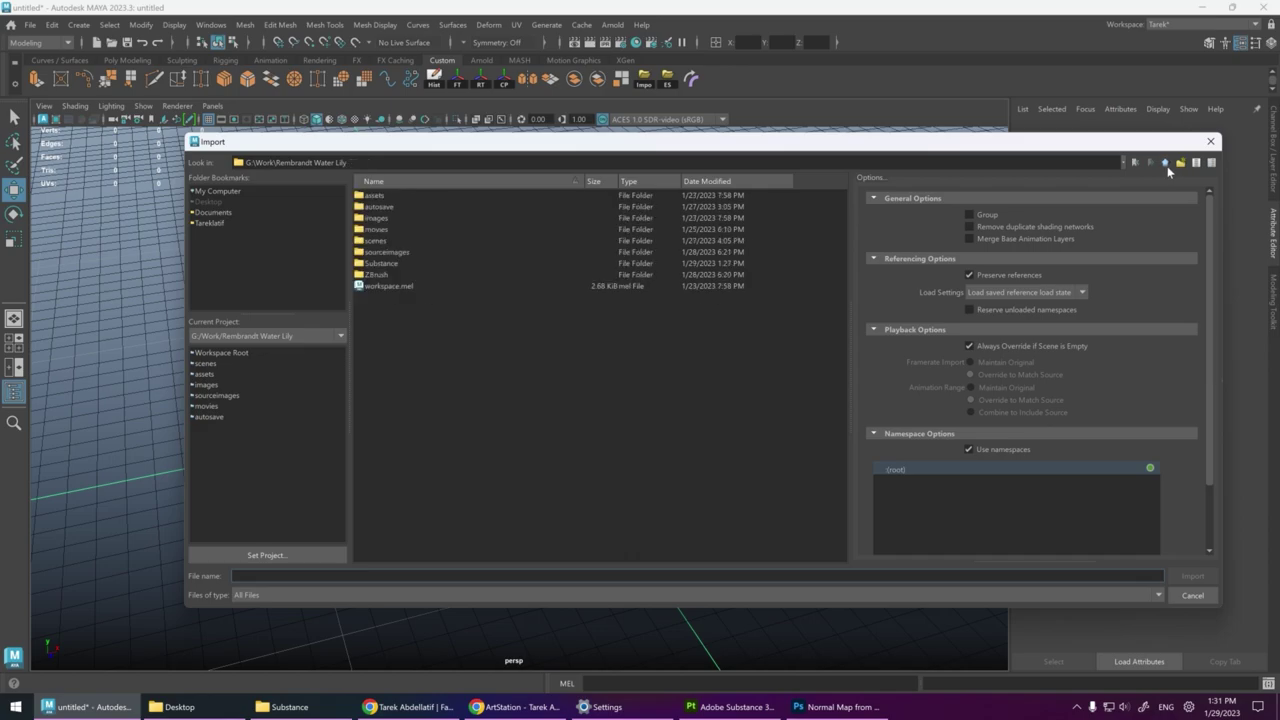
click(394, 274)
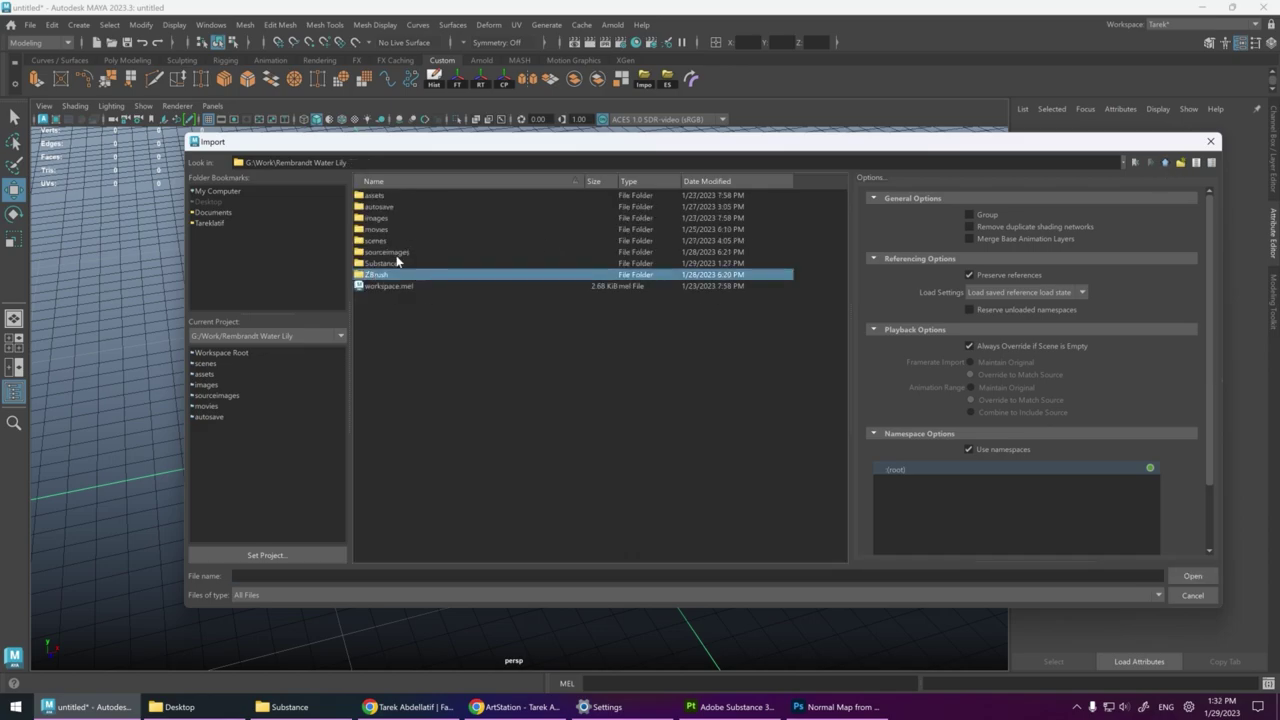
click(371, 264)
double_click(371, 274)
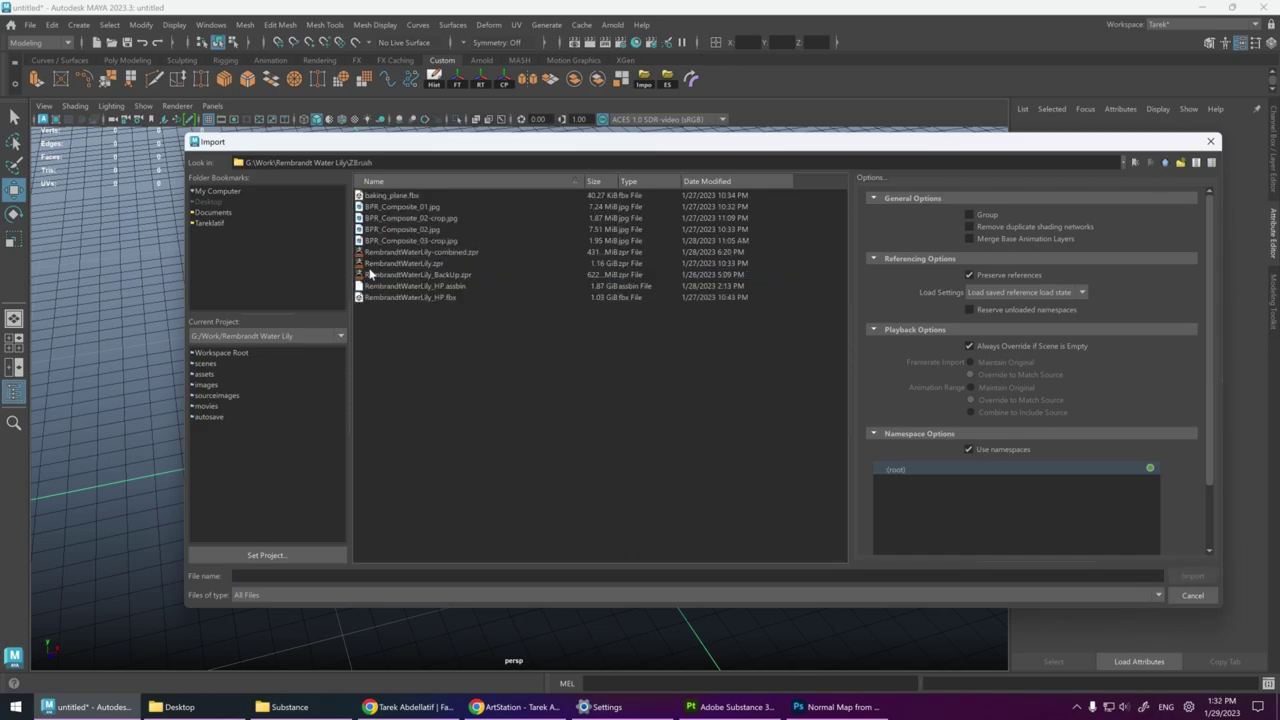
double_click(405, 197)
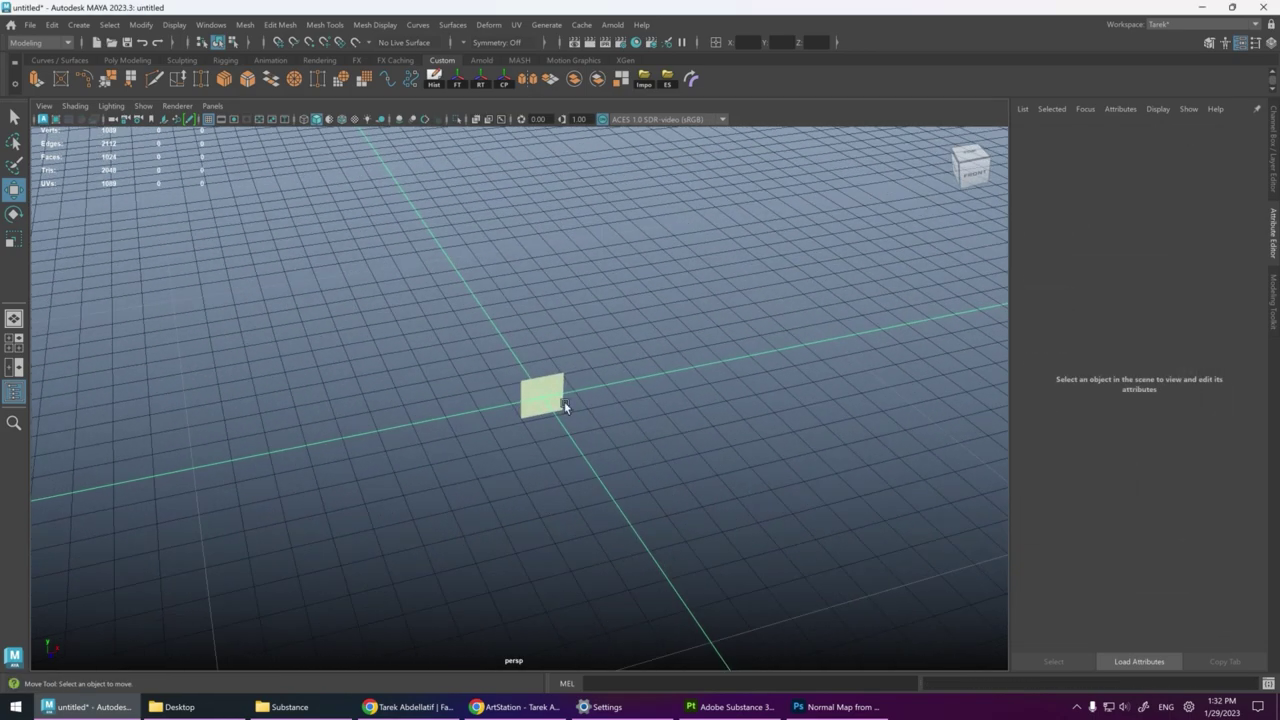
click(545, 398)
key(f)
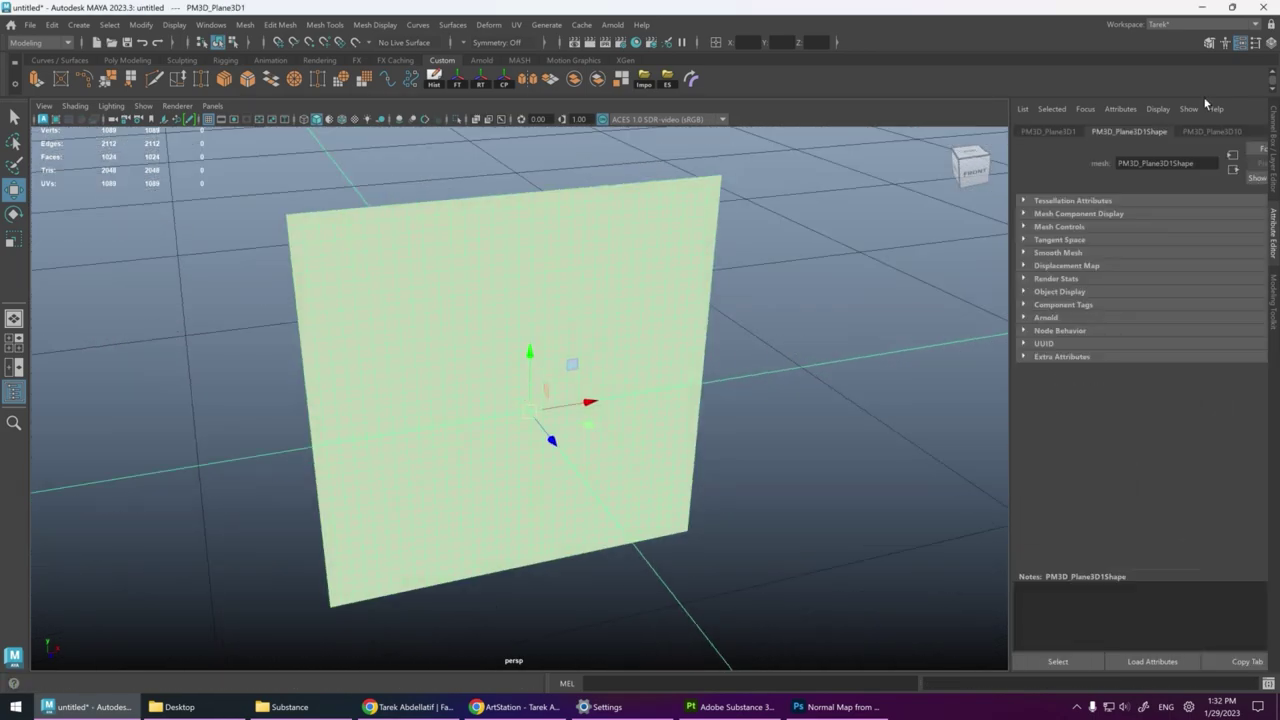
Darken the plane's Phong colour and ambient colour, and use the Front/Persp layout
click(1210, 133)
drag(1166, 307, 1109, 303)
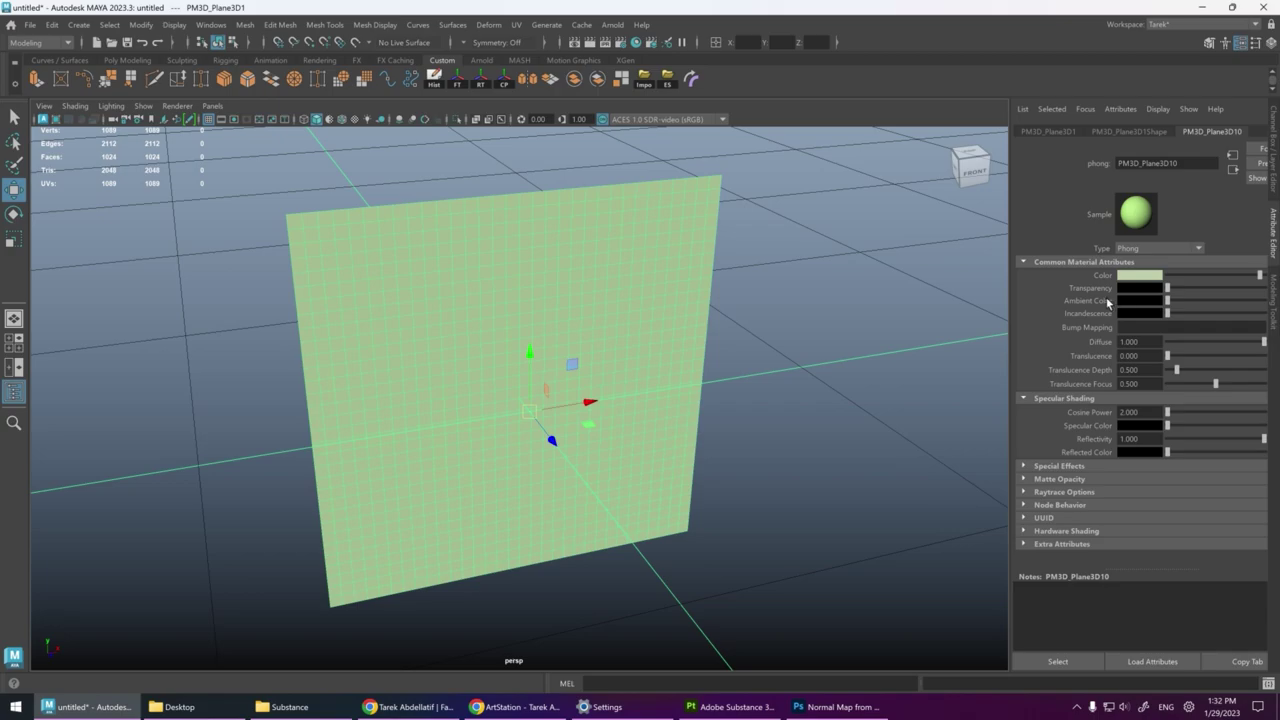
drag(1166, 273, 1207, 274)
alt+drag(860, 290, 700, 296)
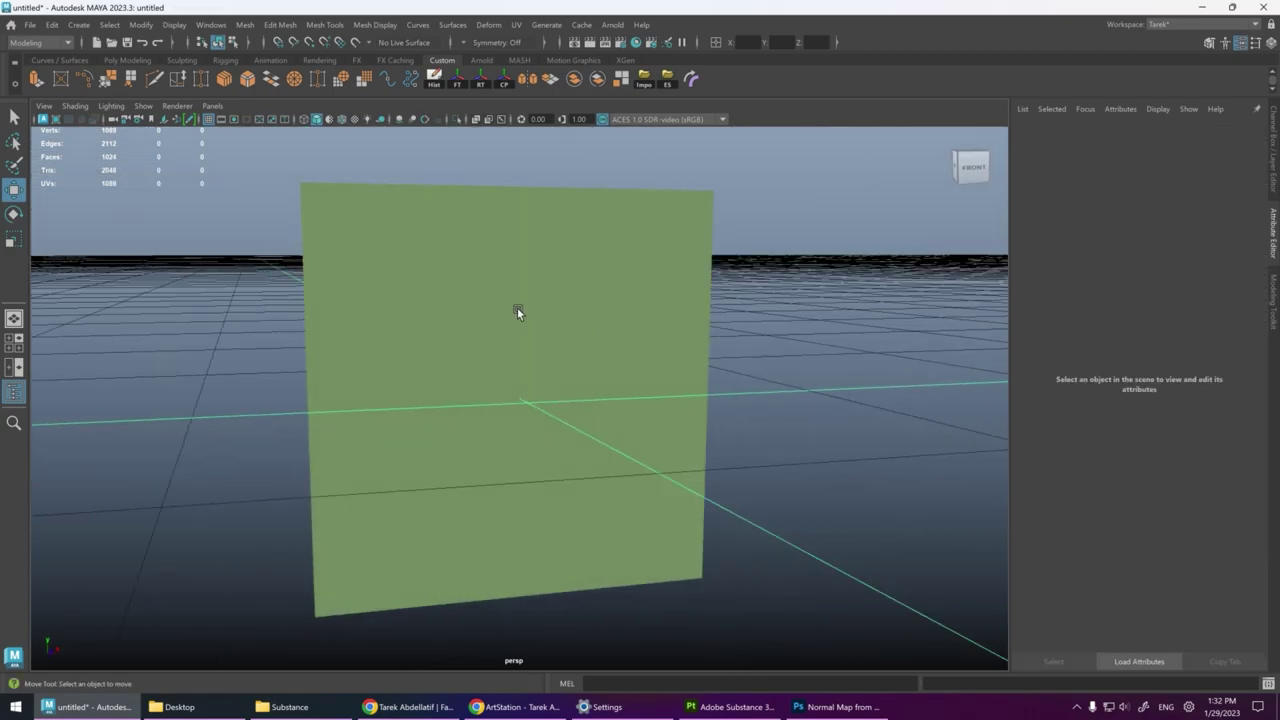
click(14, 366)
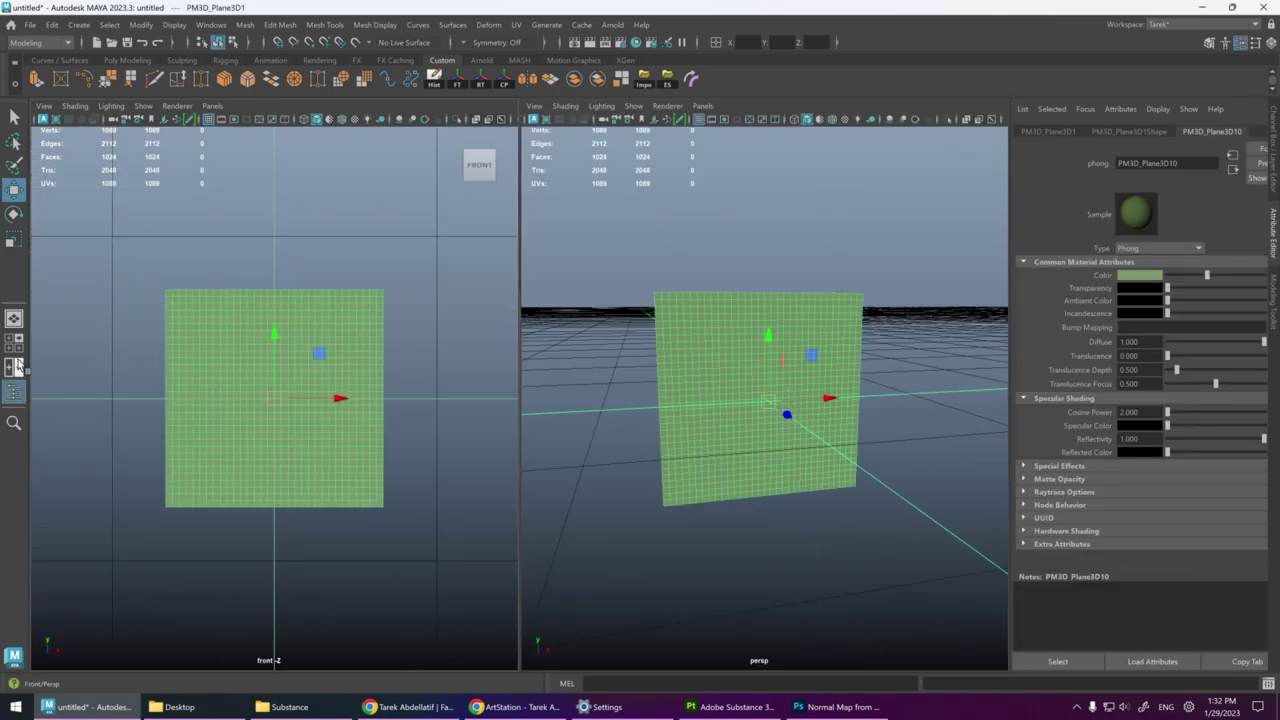
Show the plane's UVs in the UV editor with checker and shading, selecting all faces
click(212, 105)
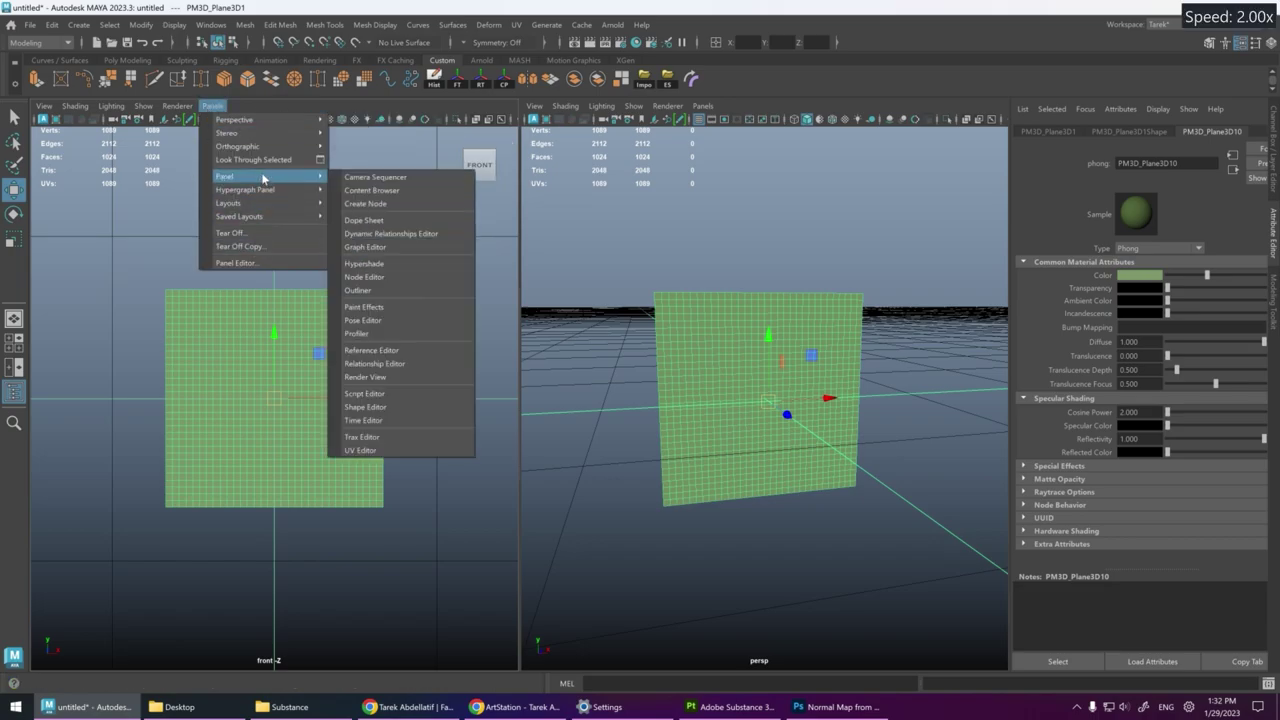
click(380, 450)
click(900, 285)
click(723, 332)
click(42, 127)
drag(401, 128, 414, 132)
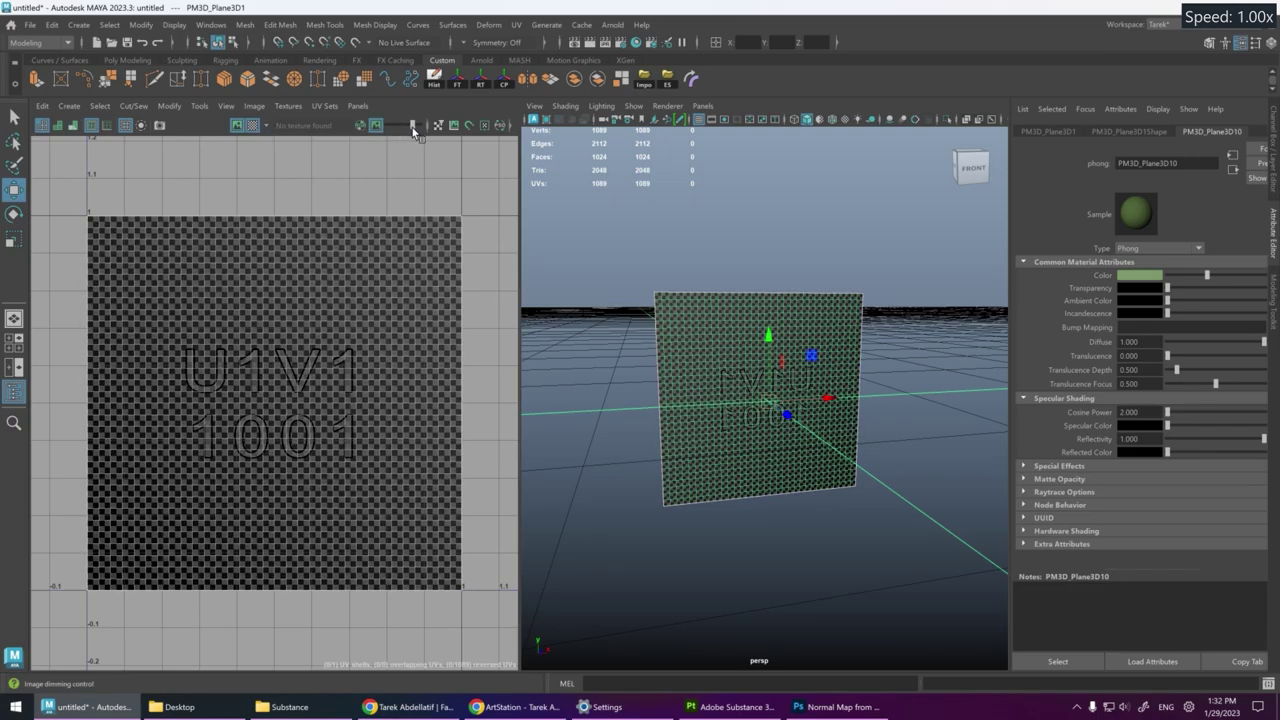
click(58, 125)
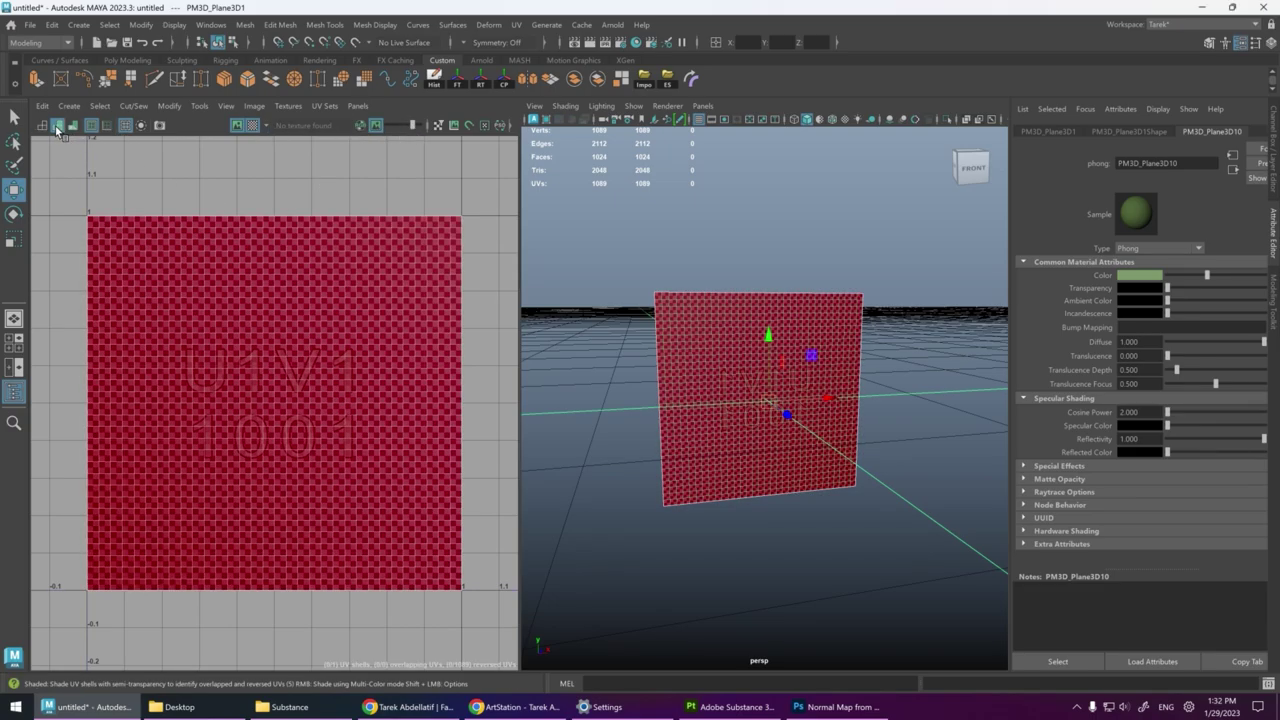
right_drag(337, 316, 318, 272)
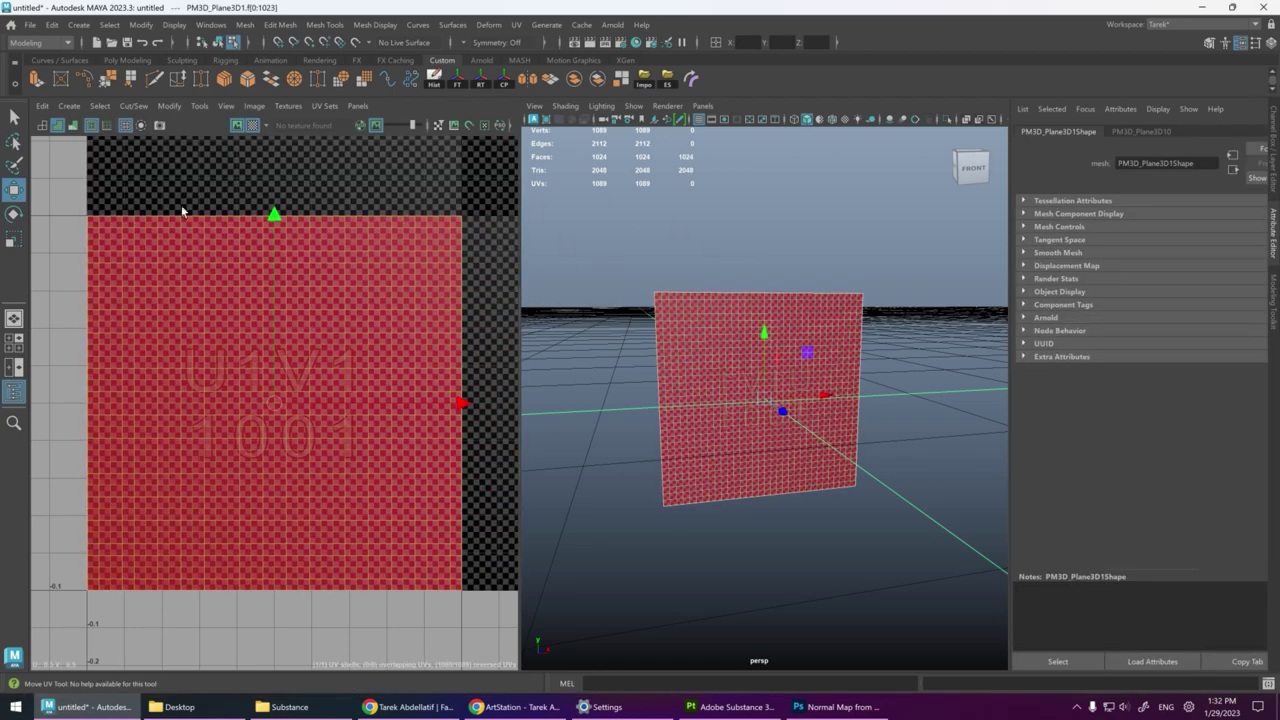
Flip the plane's UV shell using the UV Toolkit's Transform section
click(200, 106)
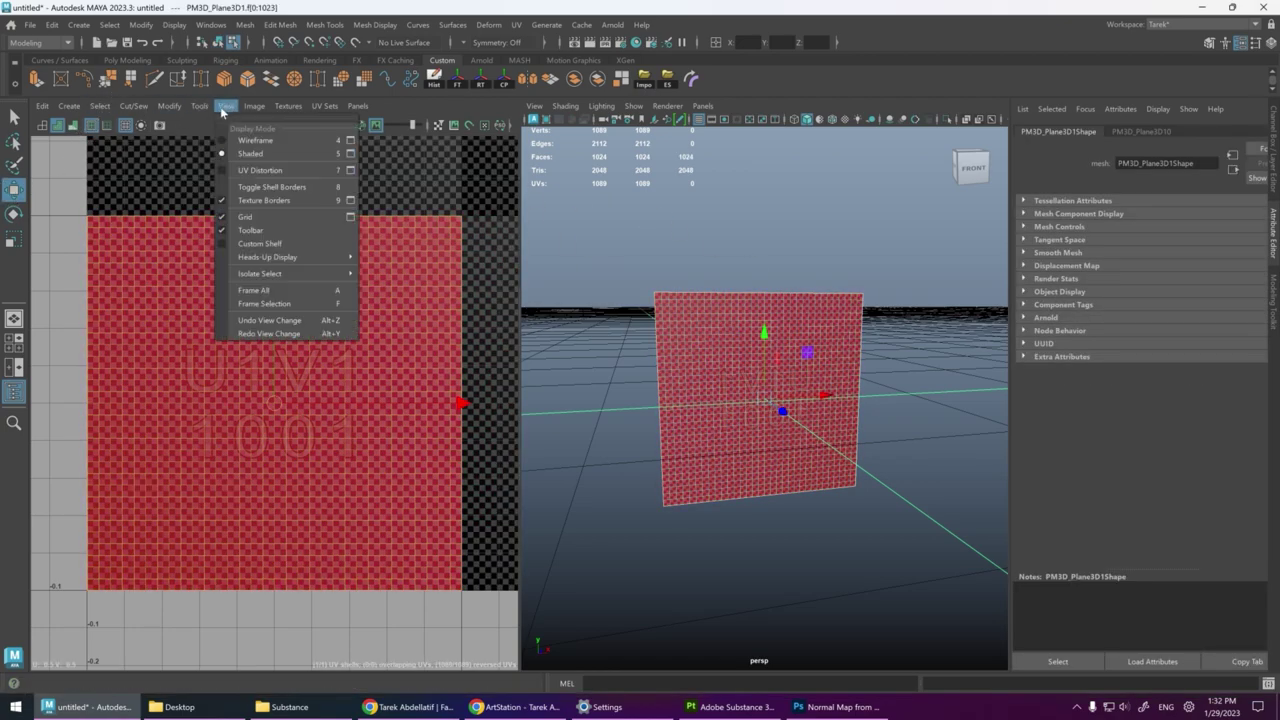
click(214, 130)
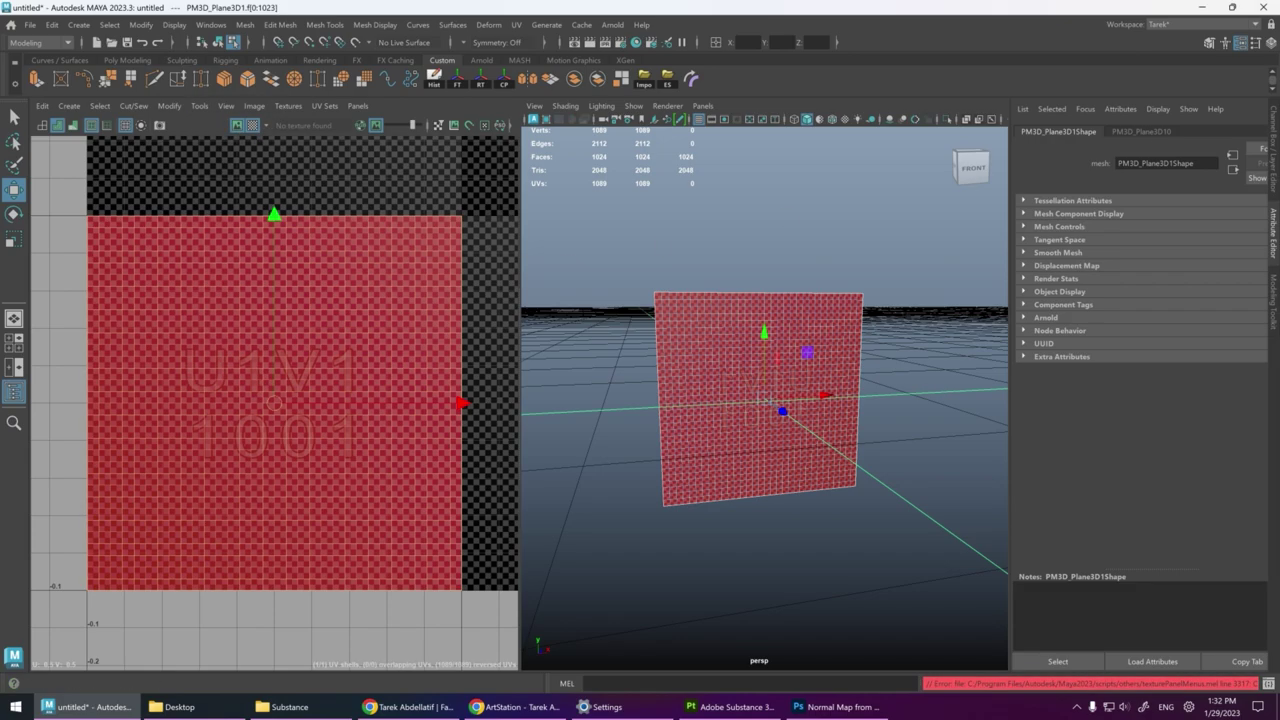
mouse_move(316, 170)
mouse_down()
mouse_move(647, 127)
mouse_move(649, 148)
mouse_up()
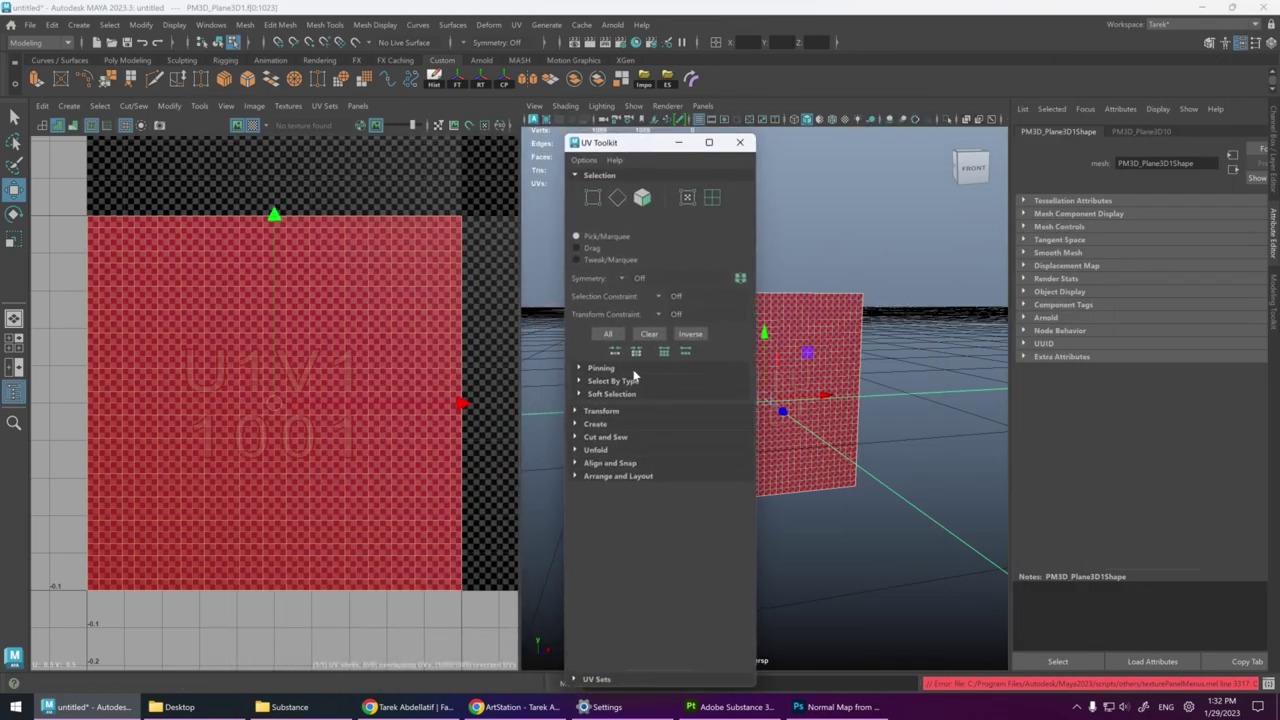
click(585, 412)
scroll(646, 469, down, 2)
scroll(660, 500, down, 2)
scroll(680, 540, down, 1)
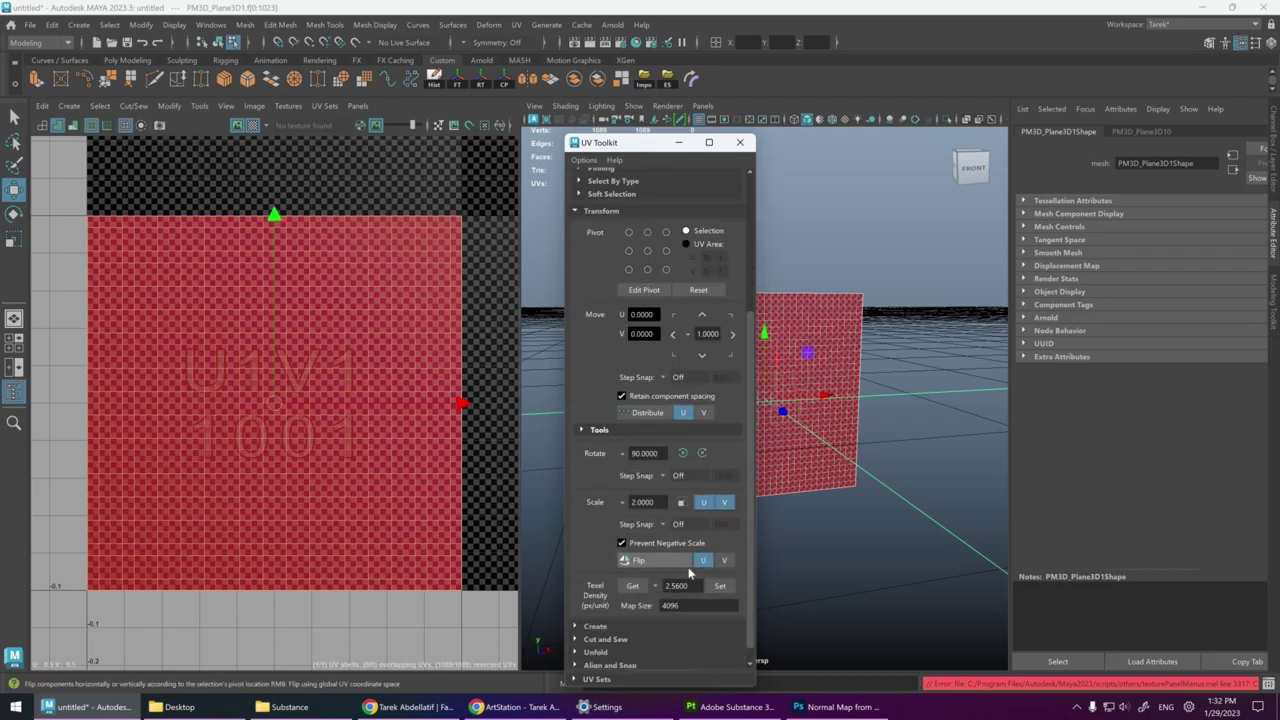
click(644, 555)
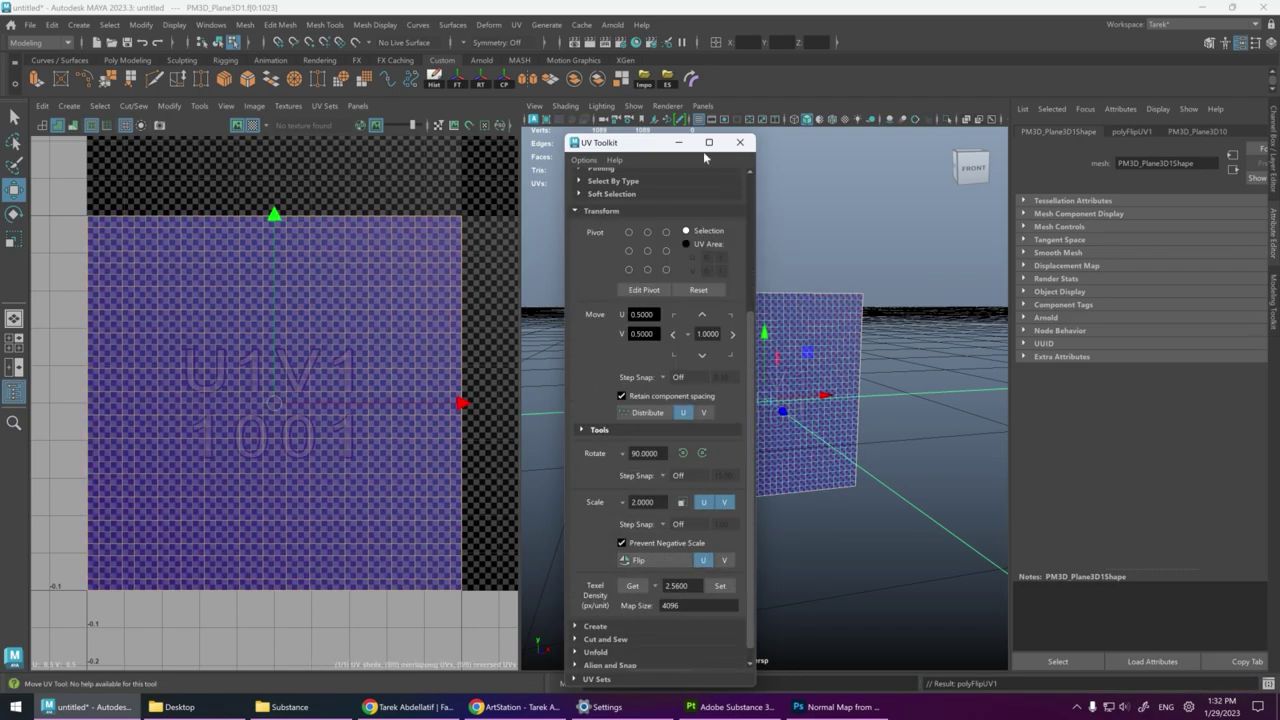
Return the plane to object mode and maximize the perspective view
click(739, 142)
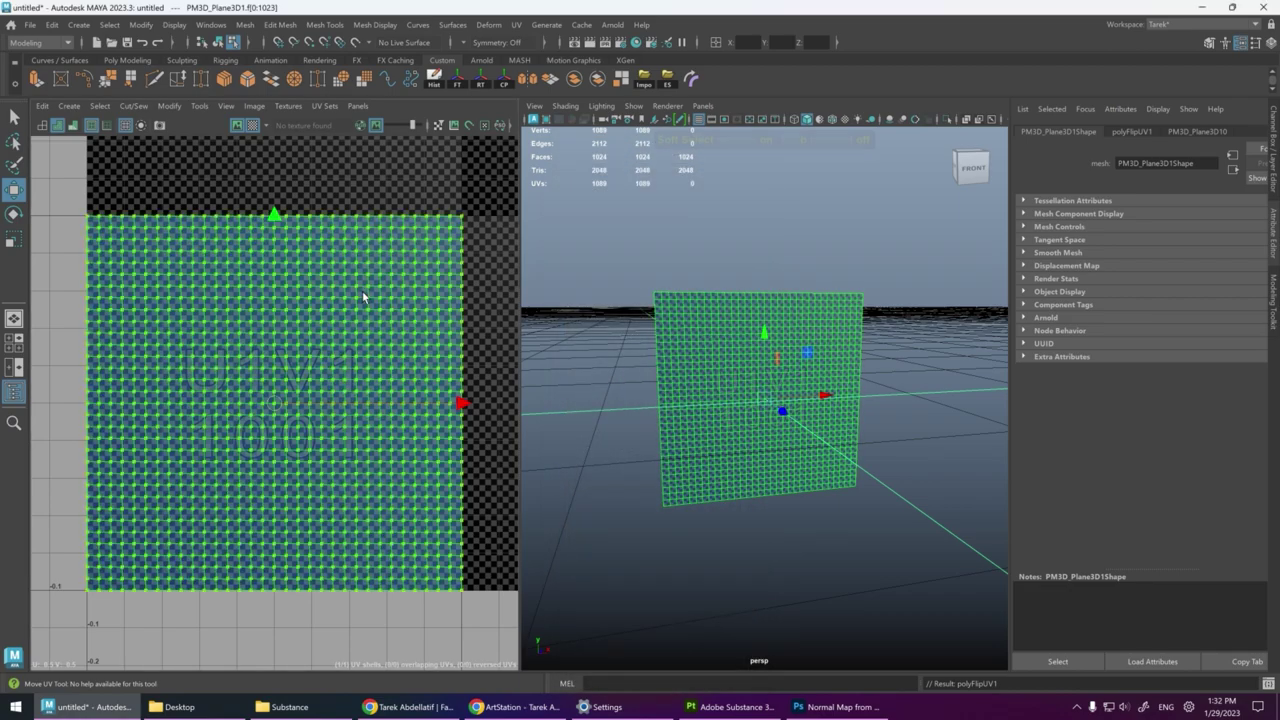
key(b)
click(399, 205)
right_drag(379, 284, 436, 259)
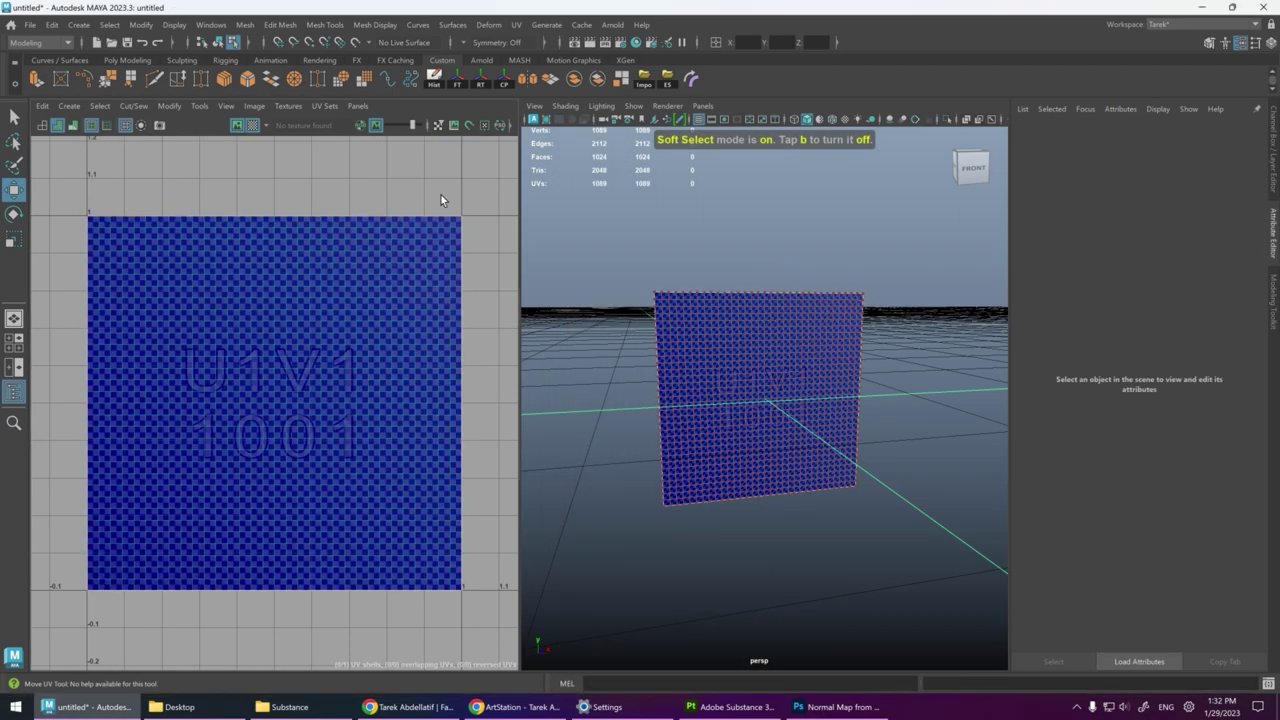
right_drag(791, 323, 813, 336)
right_drag(156, 180, 341, 174)
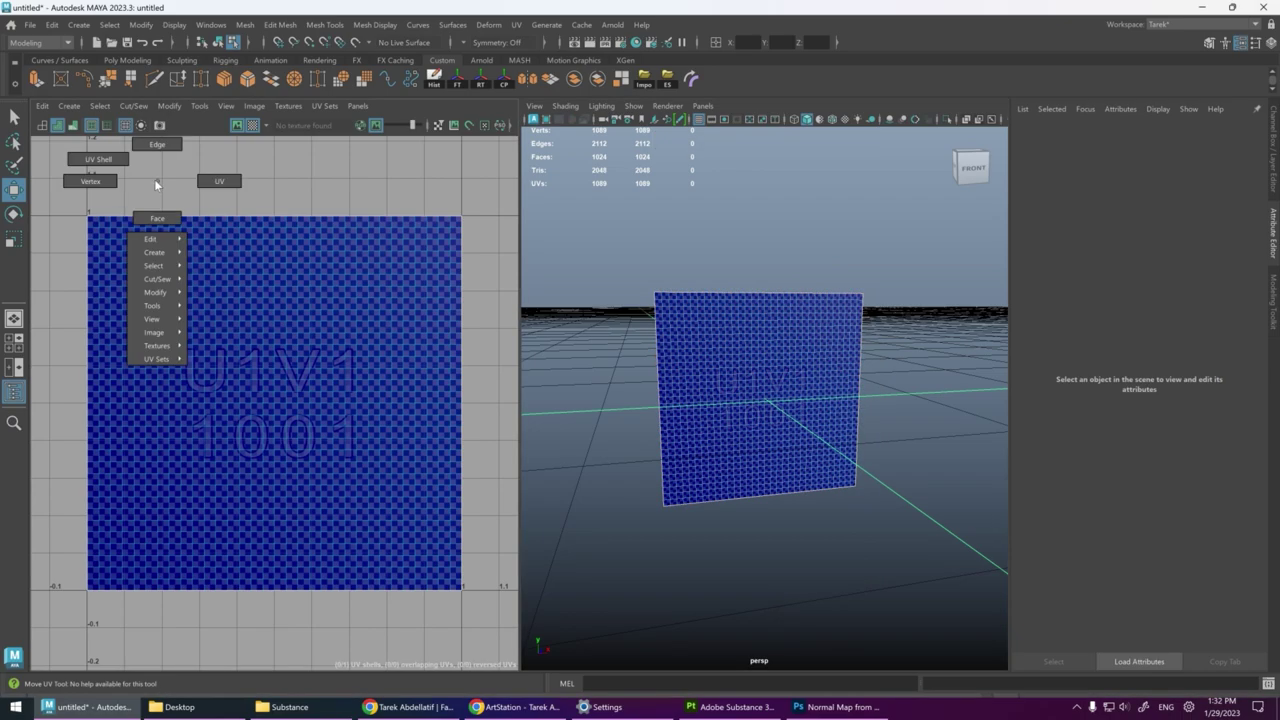
click(293, 277)
click(341, 190)
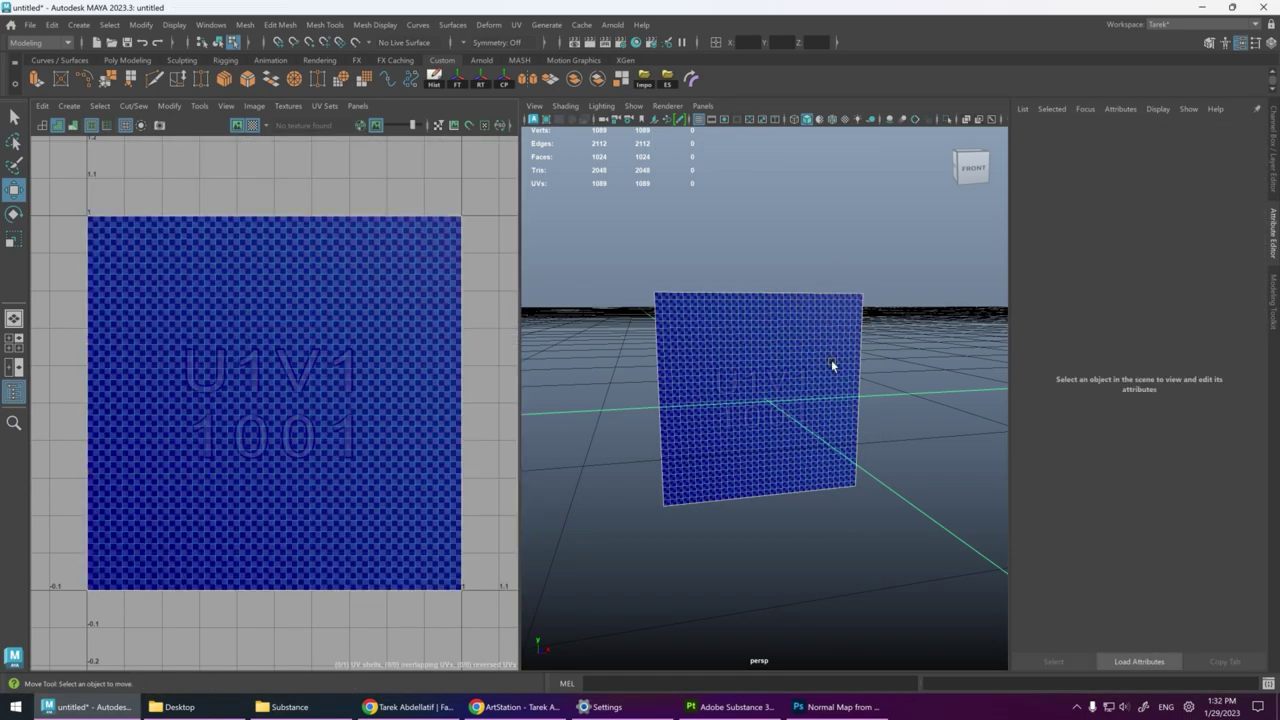
right_drag(812, 322, 916, 258)
key(space)
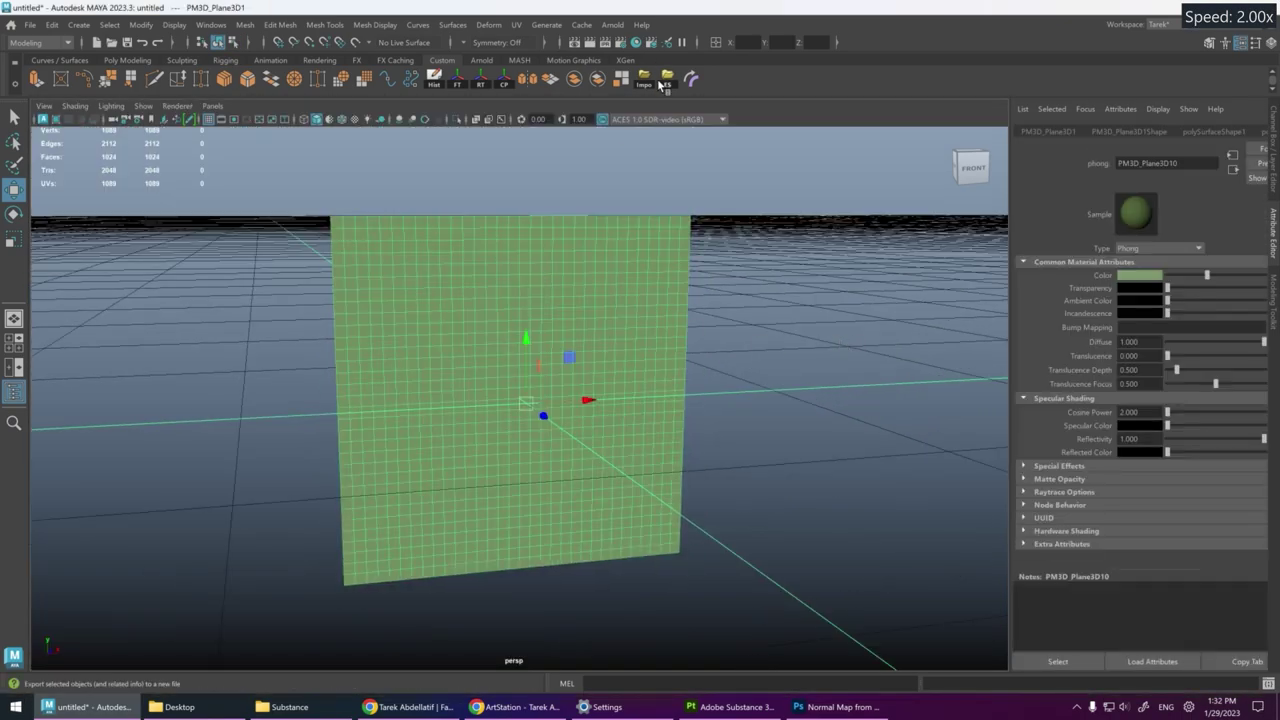
Export the selected plane as baking_plane.fbx into the ZBrush folder
click(29, 27)
click(91, 191)
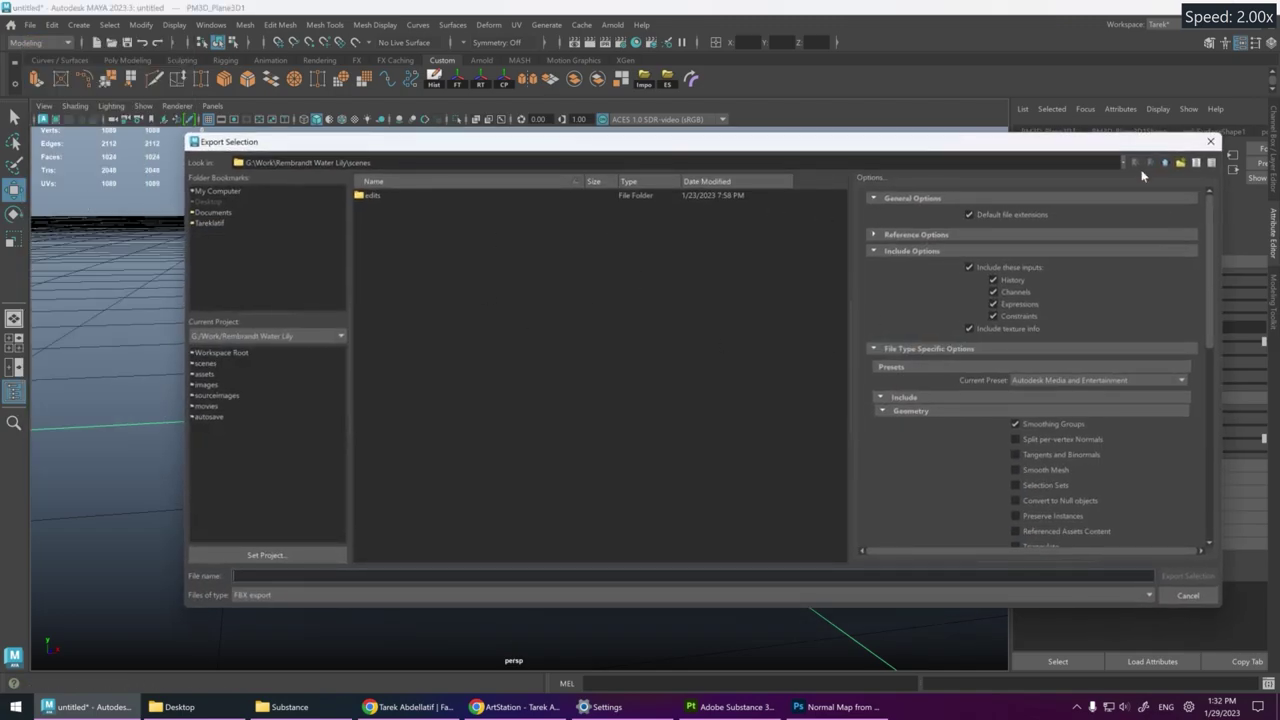
double_click(376, 276)
click(393, 196)
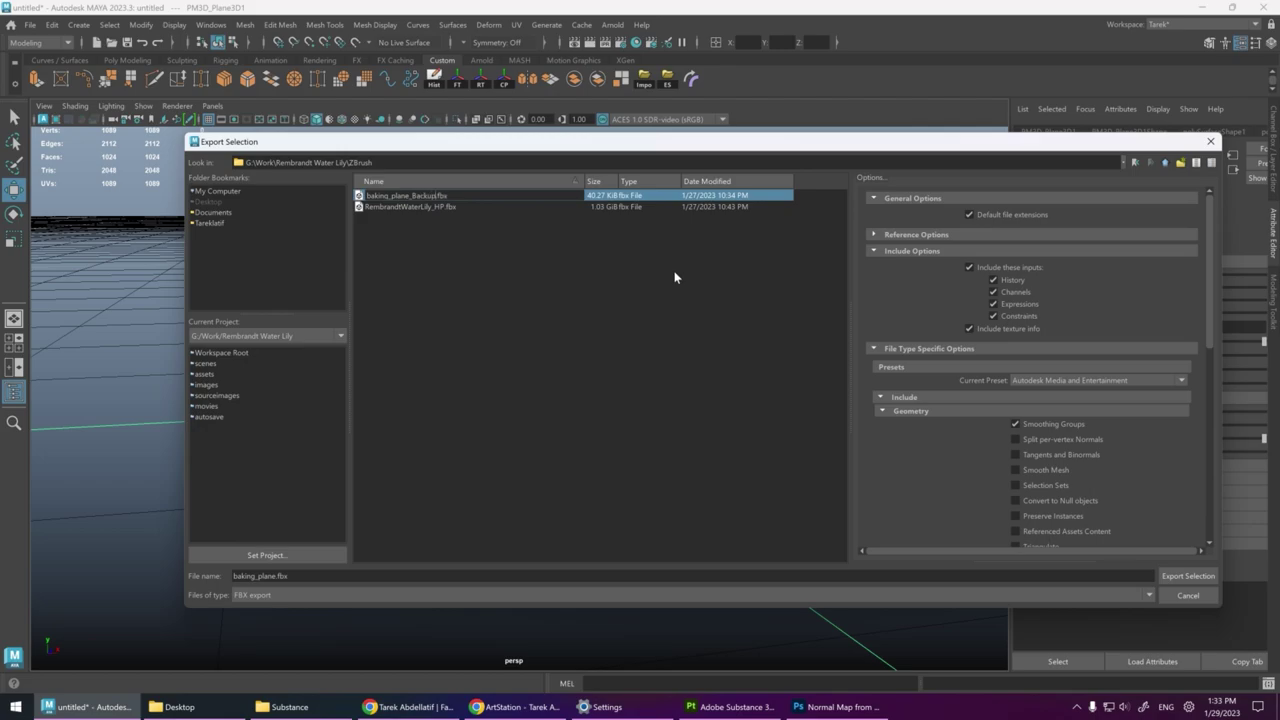
click(366, 274)
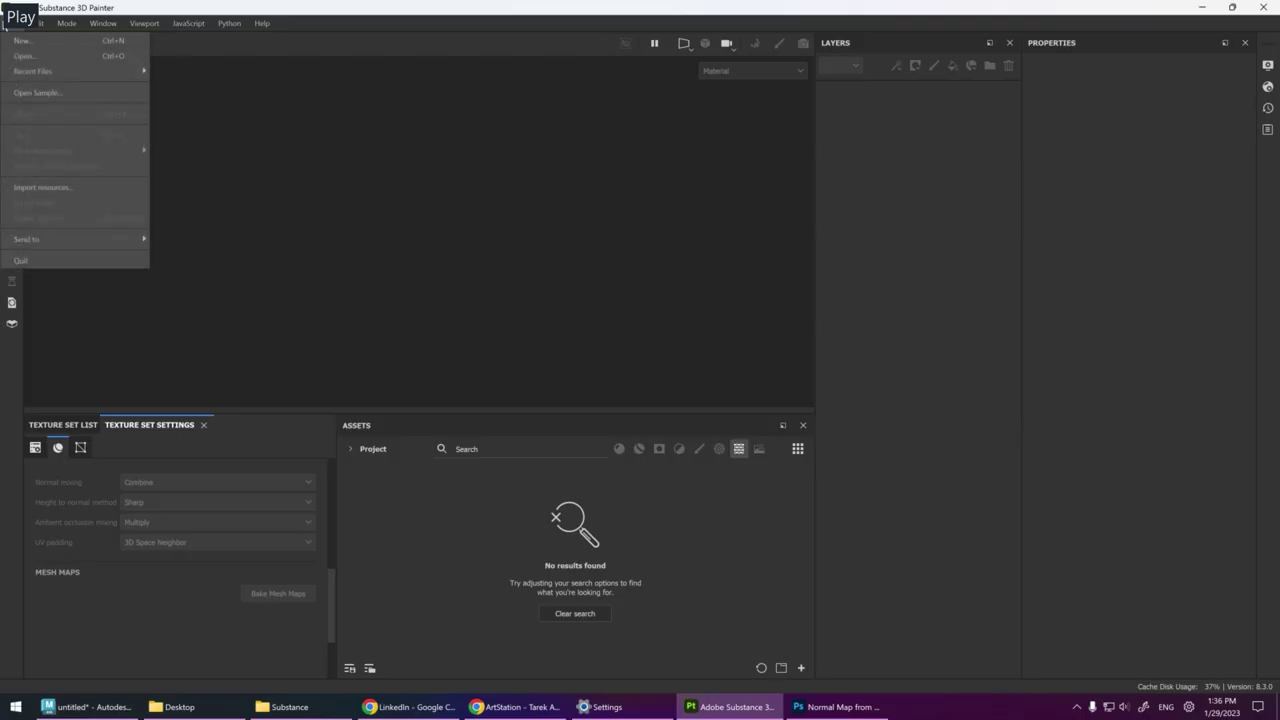
Create a new 4096 project from baking_plane.fbx and bring up the shader settings
click(22, 41)
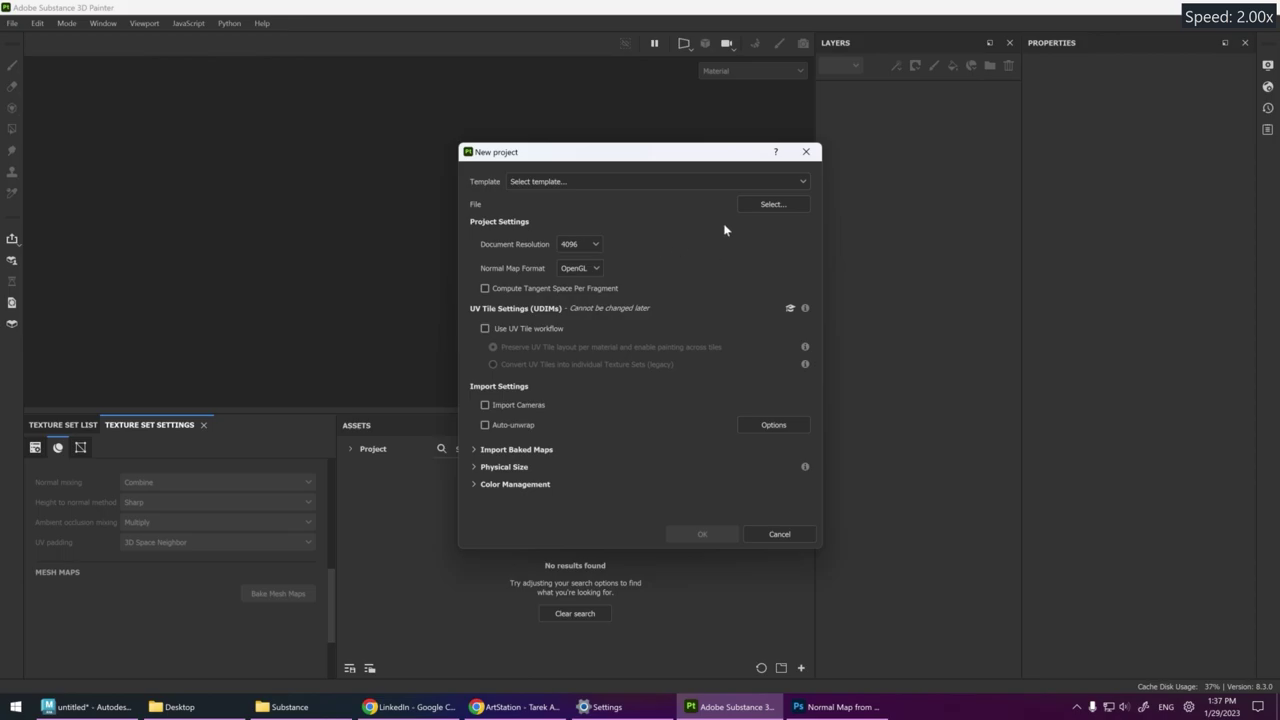
click(771, 209)
click(707, 300)
double_click(707, 300)
click(699, 537)
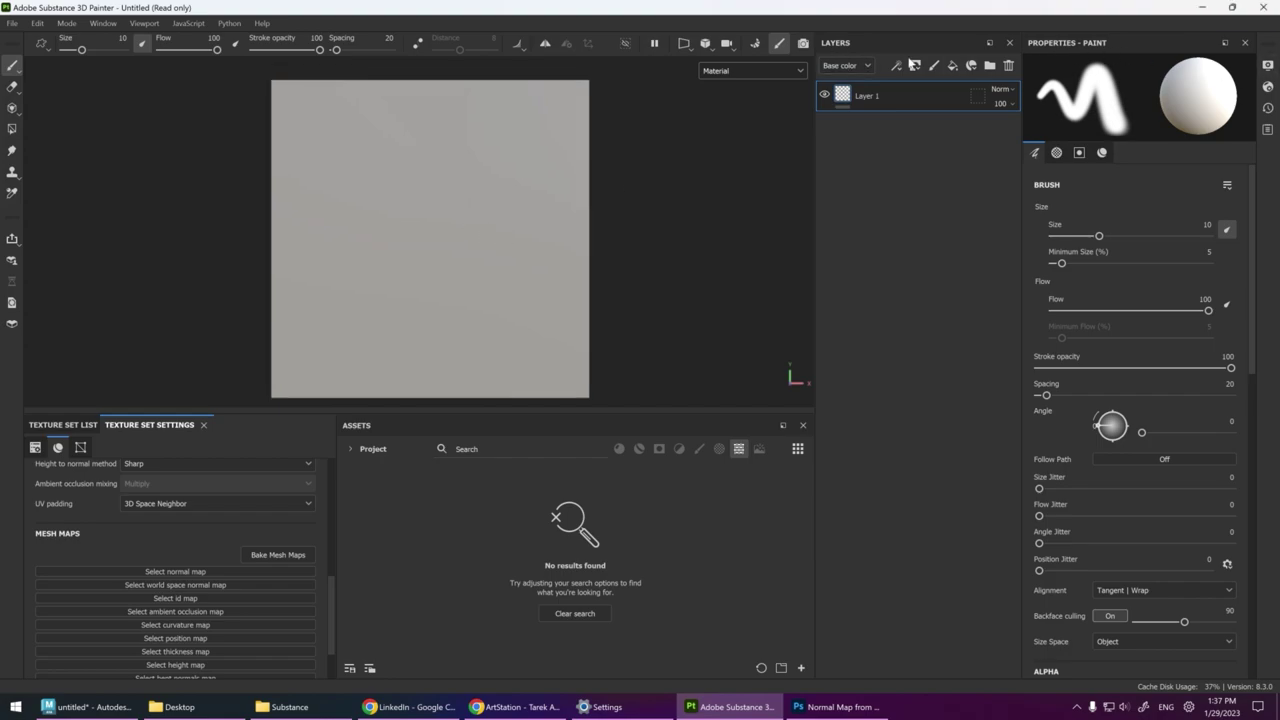
click(1267, 66)
click(1268, 88)
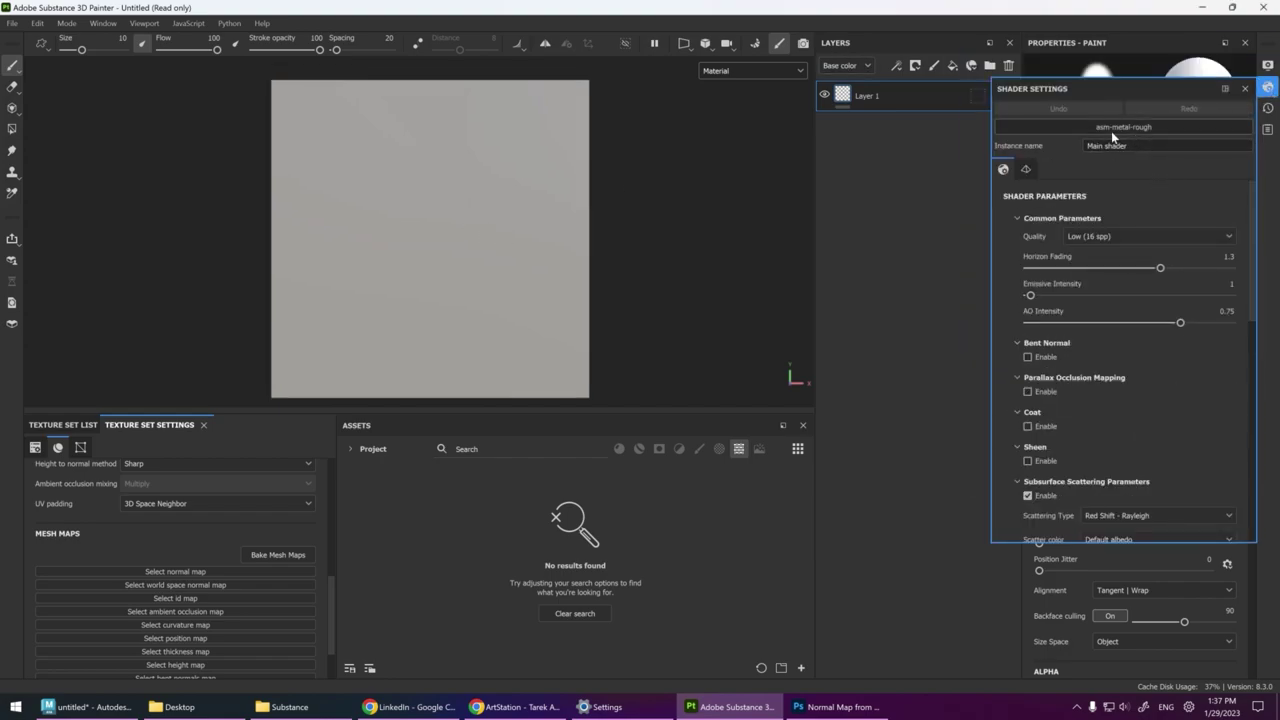
Switch the shader to pbr-metal-rough-with-alpha-test and restore the texture set panel
click(1125, 126)
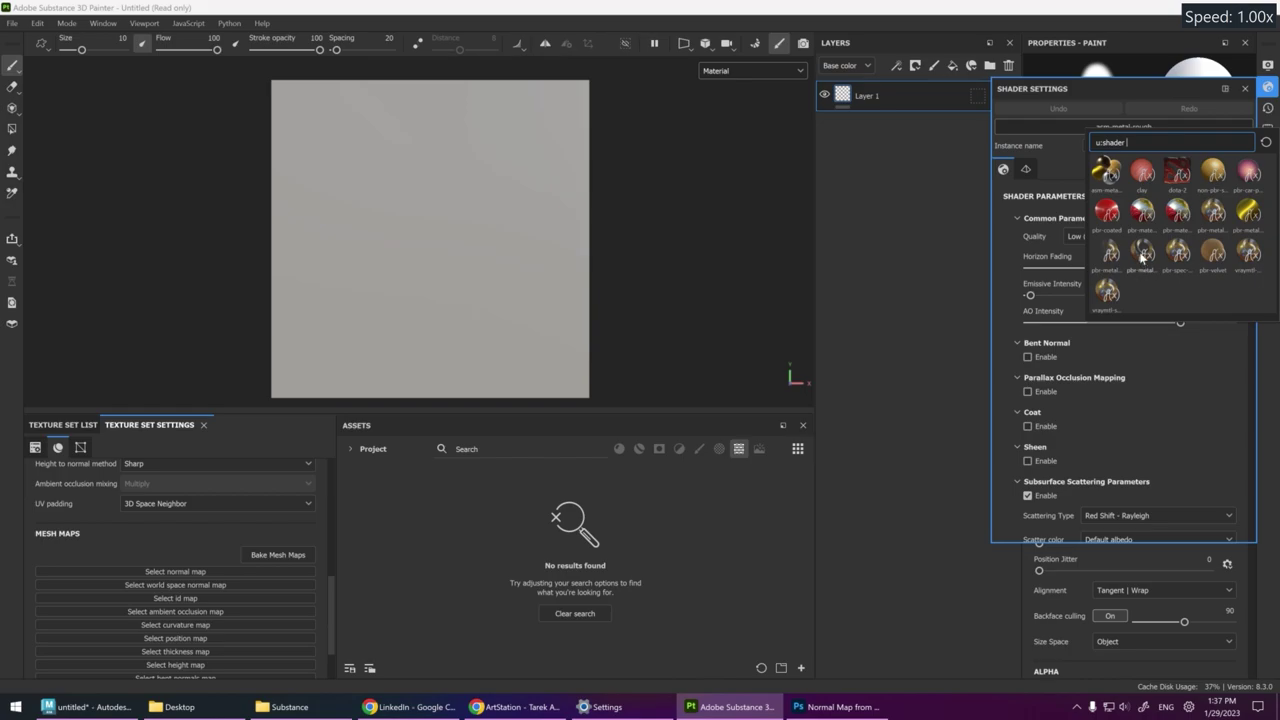
mouse_move(1142, 252)
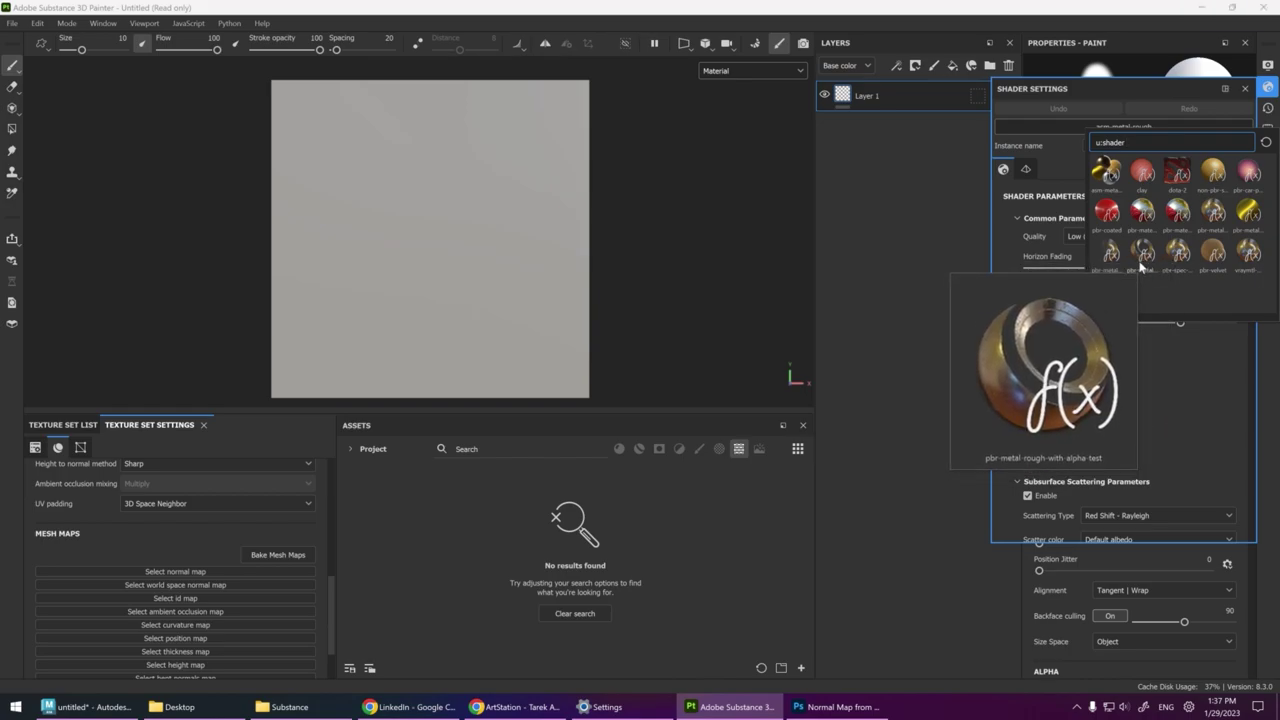
click(1141, 262)
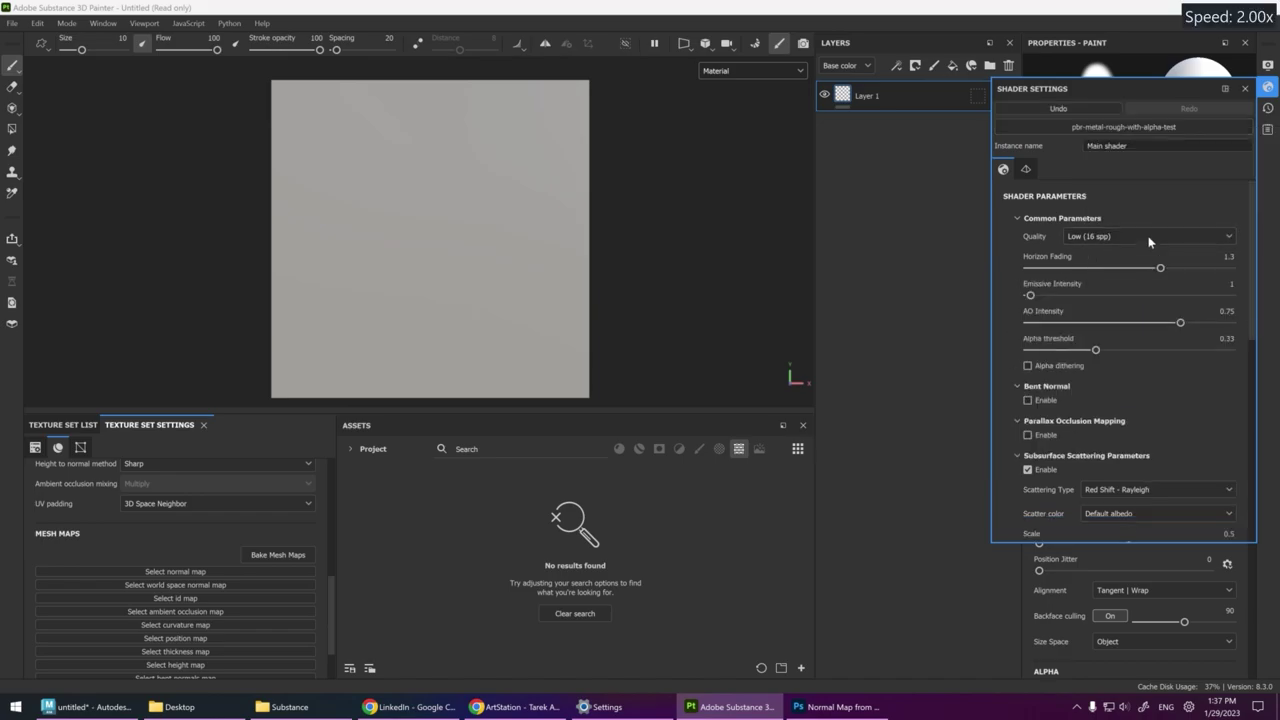
click(1267, 90)
click(62, 428)
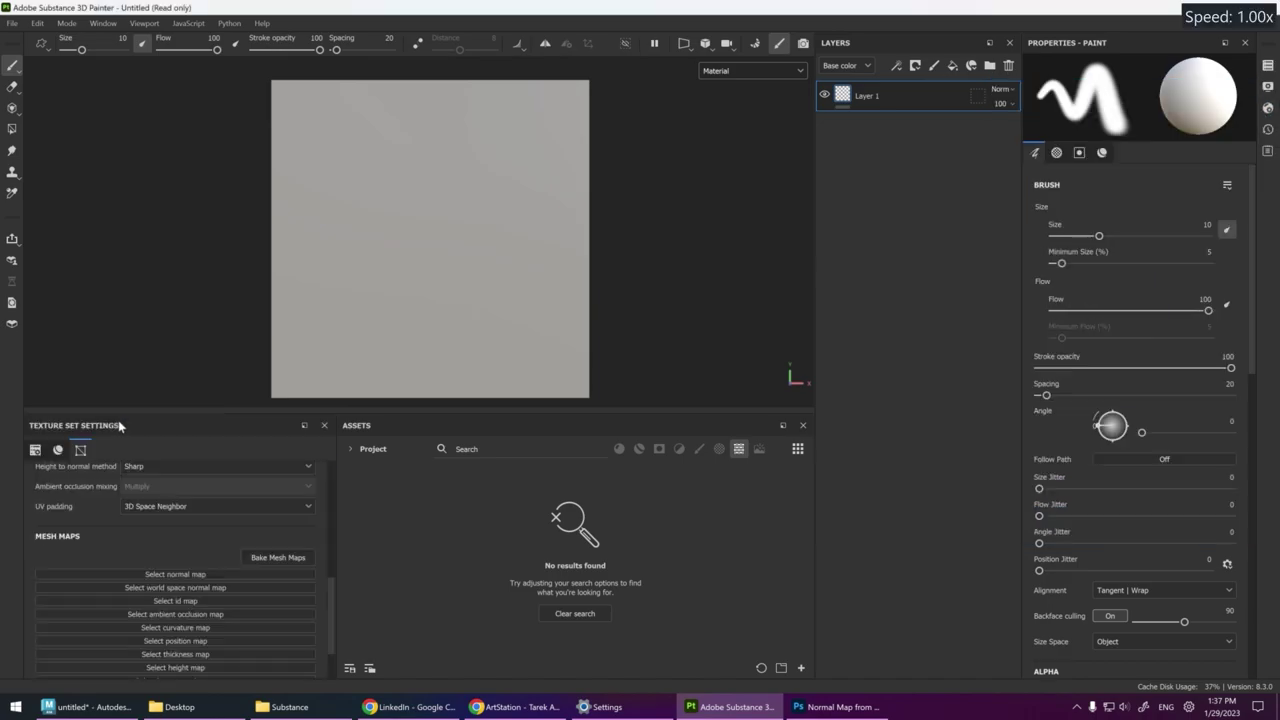
click(103, 22)
click(252, 224)
drag(331, 580, 328, 537)
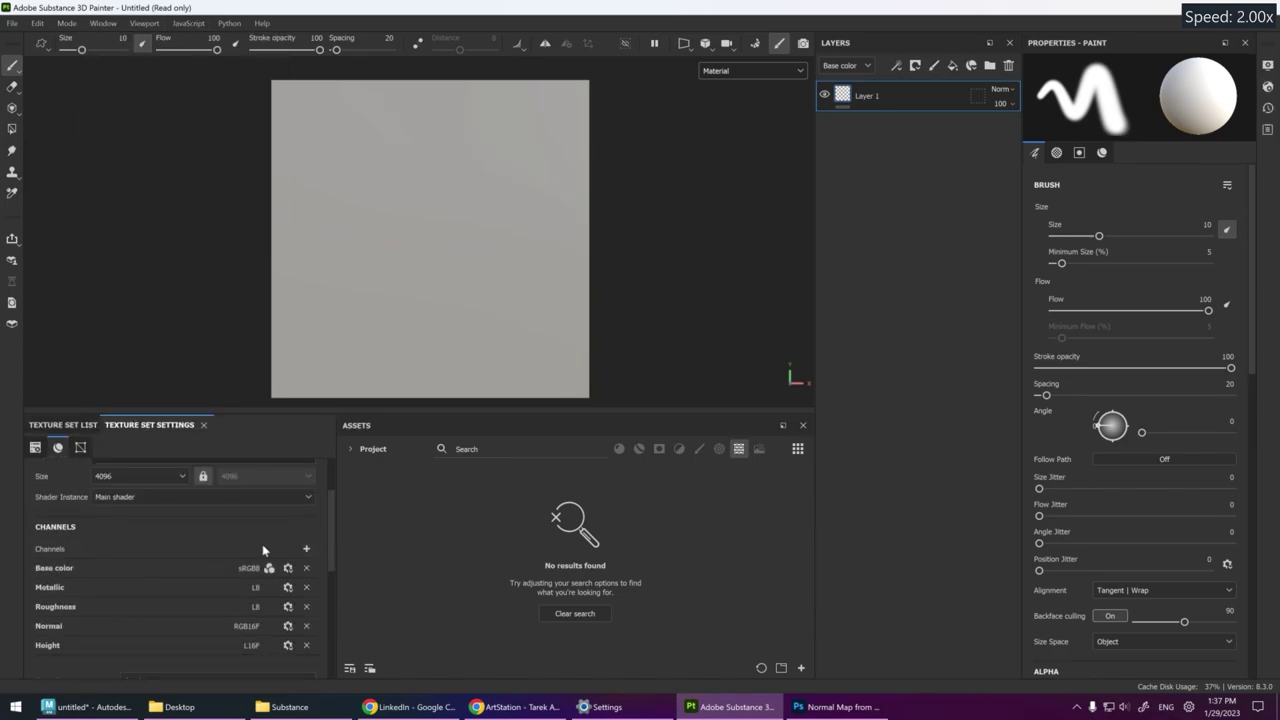
Add Ambient occlusion and Opacity channels to the texture set and enter mesh map baking
click(306, 548)
click(350, 386)
click(306, 548)
click(314, 435)
scroll(229, 594, down, 2)
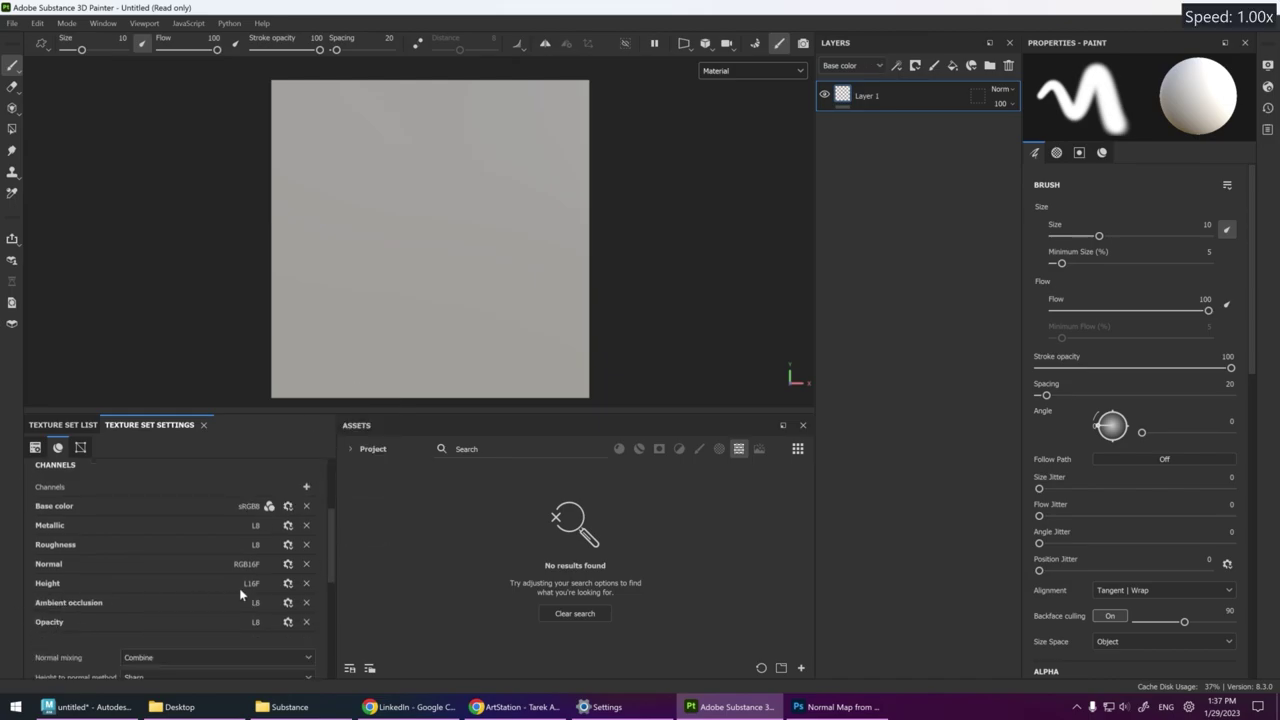
drag(324, 550, 319, 601)
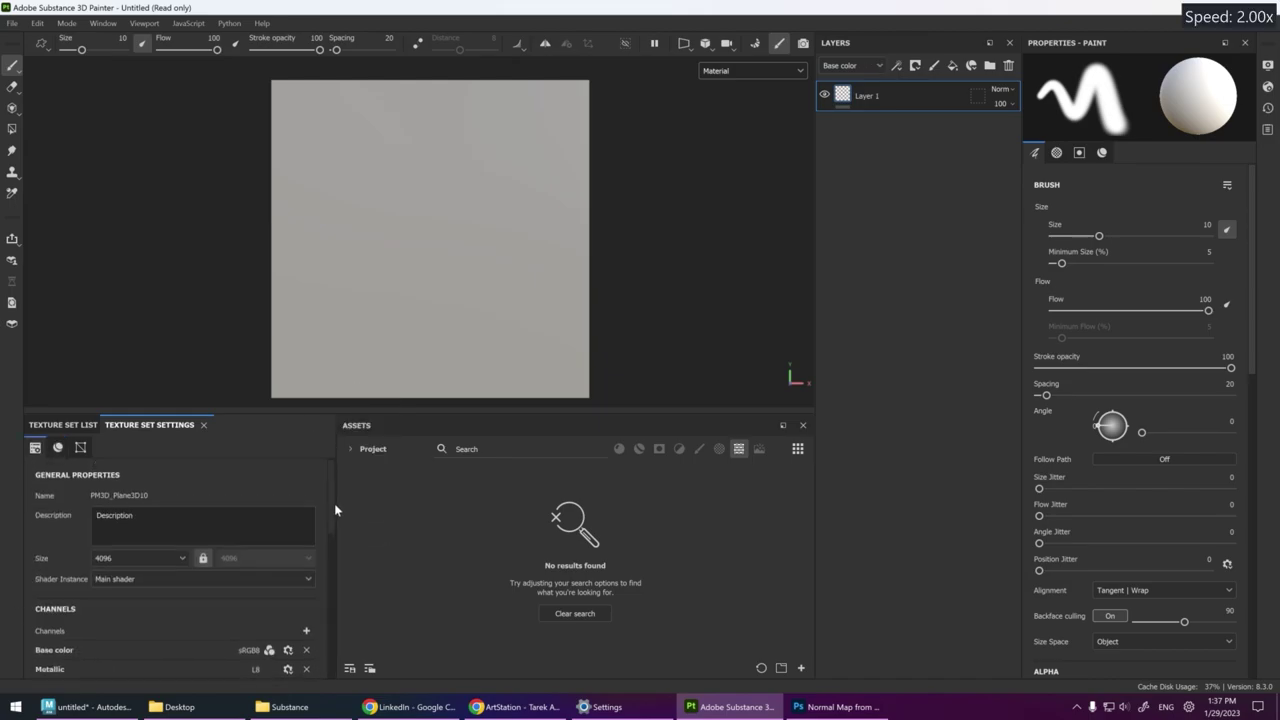
scroll(319, 601, down, 1)
click(262, 598)
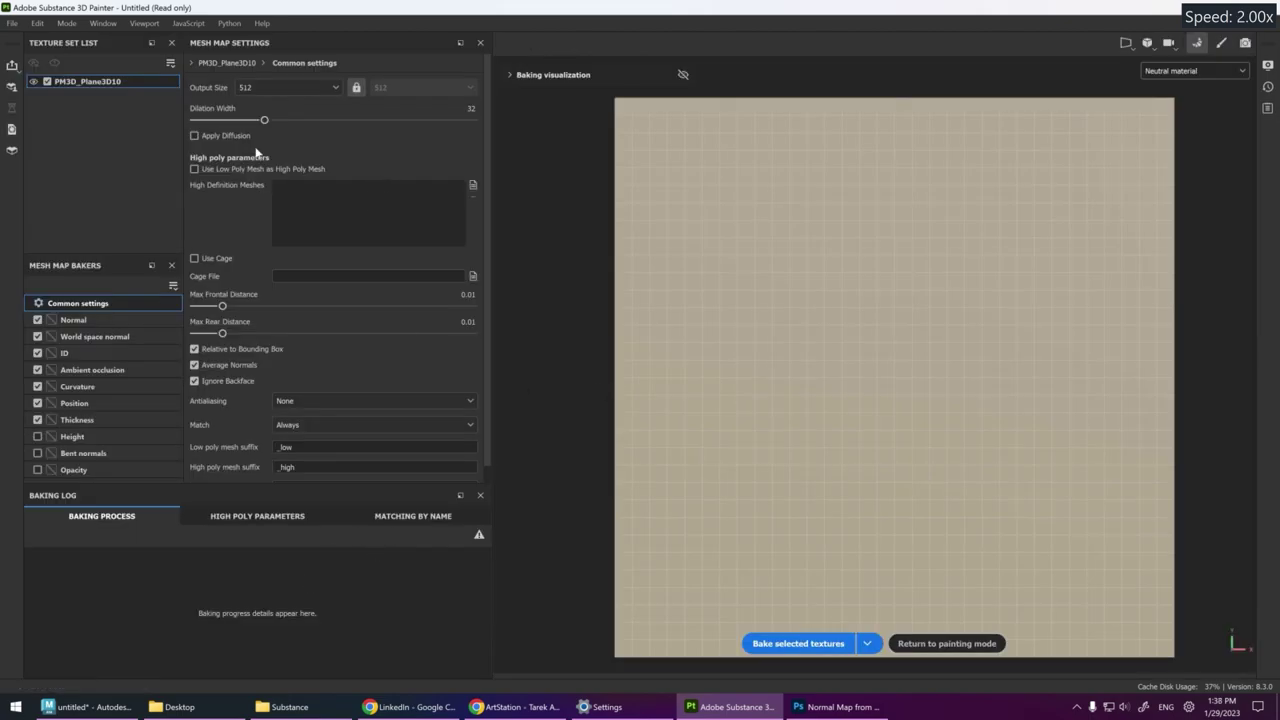
Set bake output to 4096, dilation width 128 with diffusion, and Supersampling 64x antialiasing
click(255, 87)
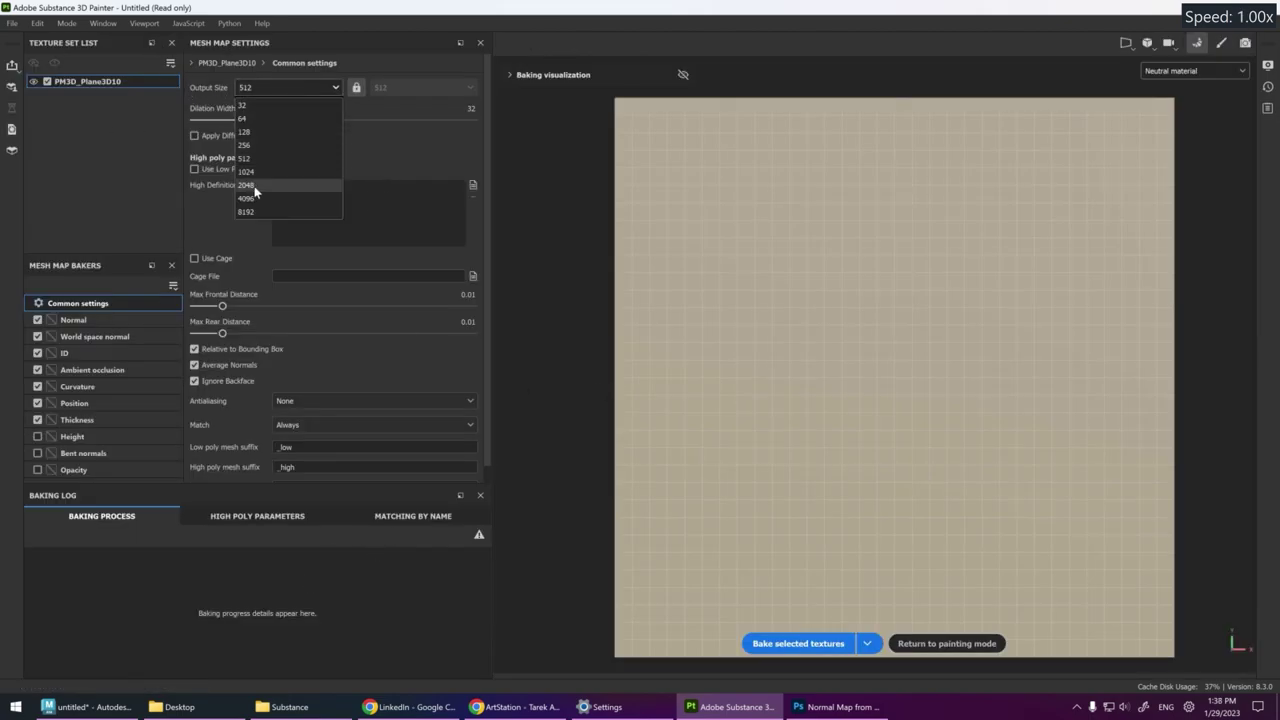
click(252, 196)
click(270, 88)
click(259, 186)
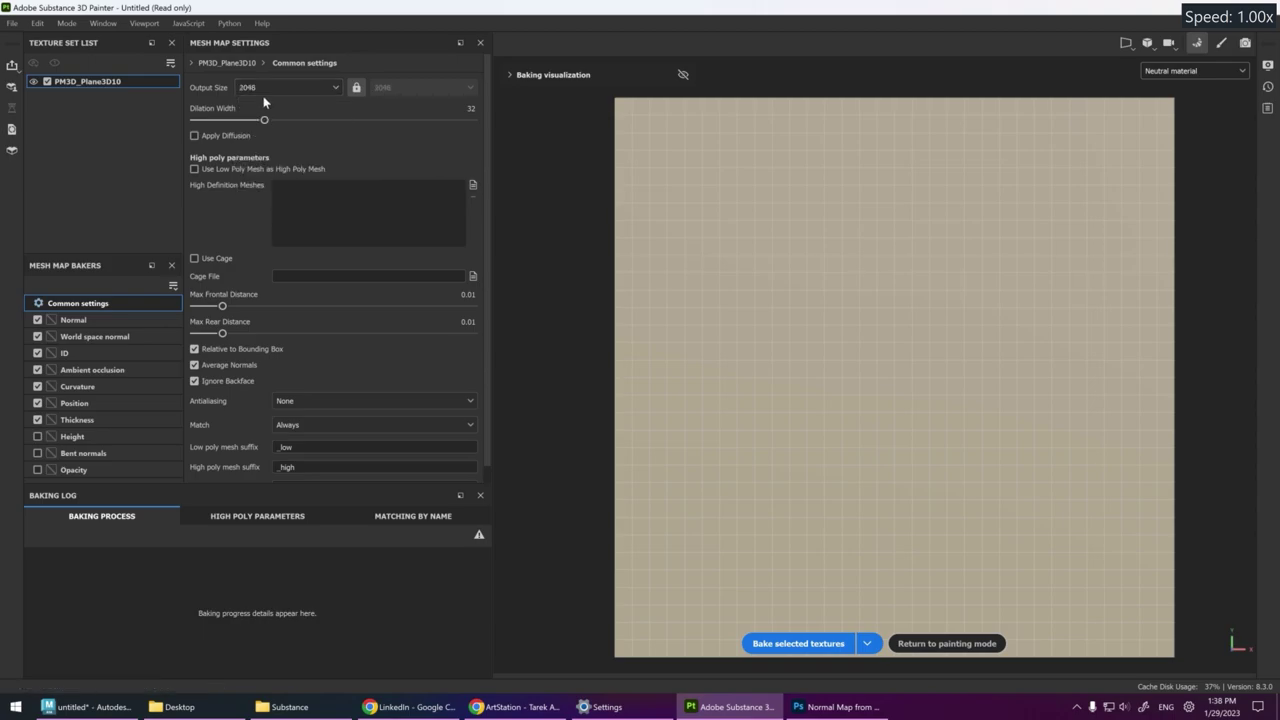
click(238, 88)
click(264, 198)
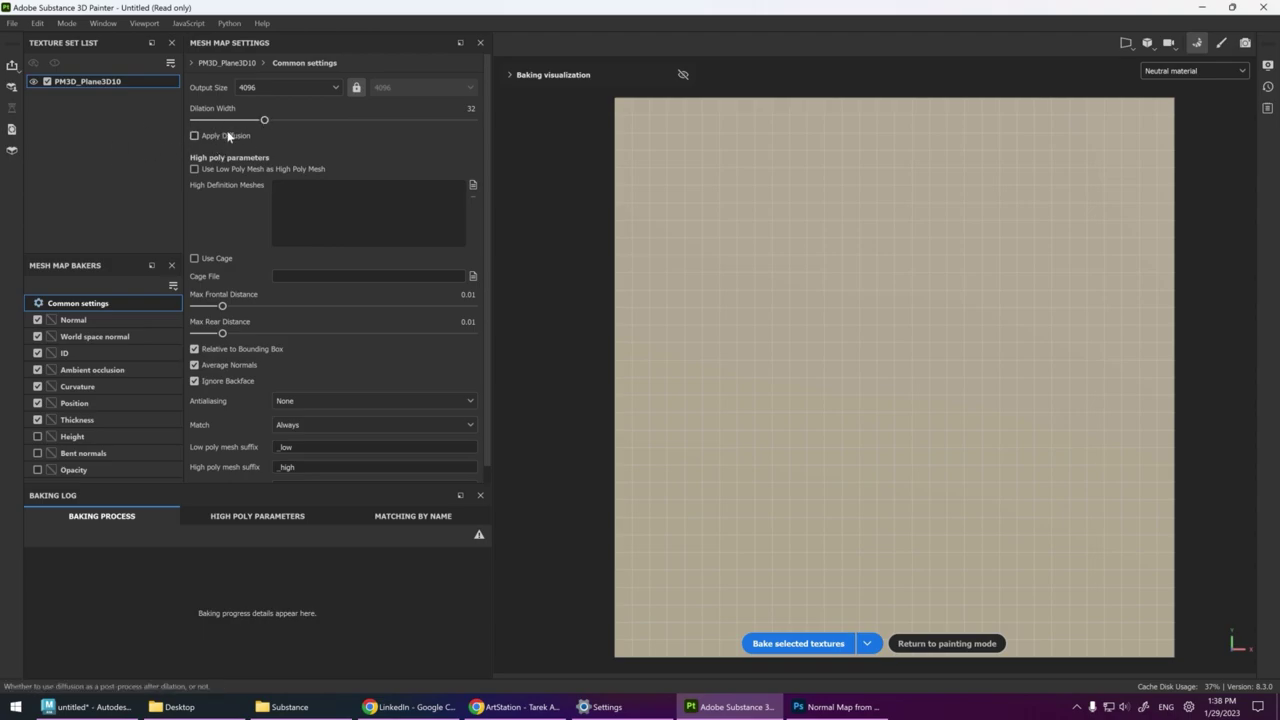
click(228, 136)
drag(264, 120, 549, 109)
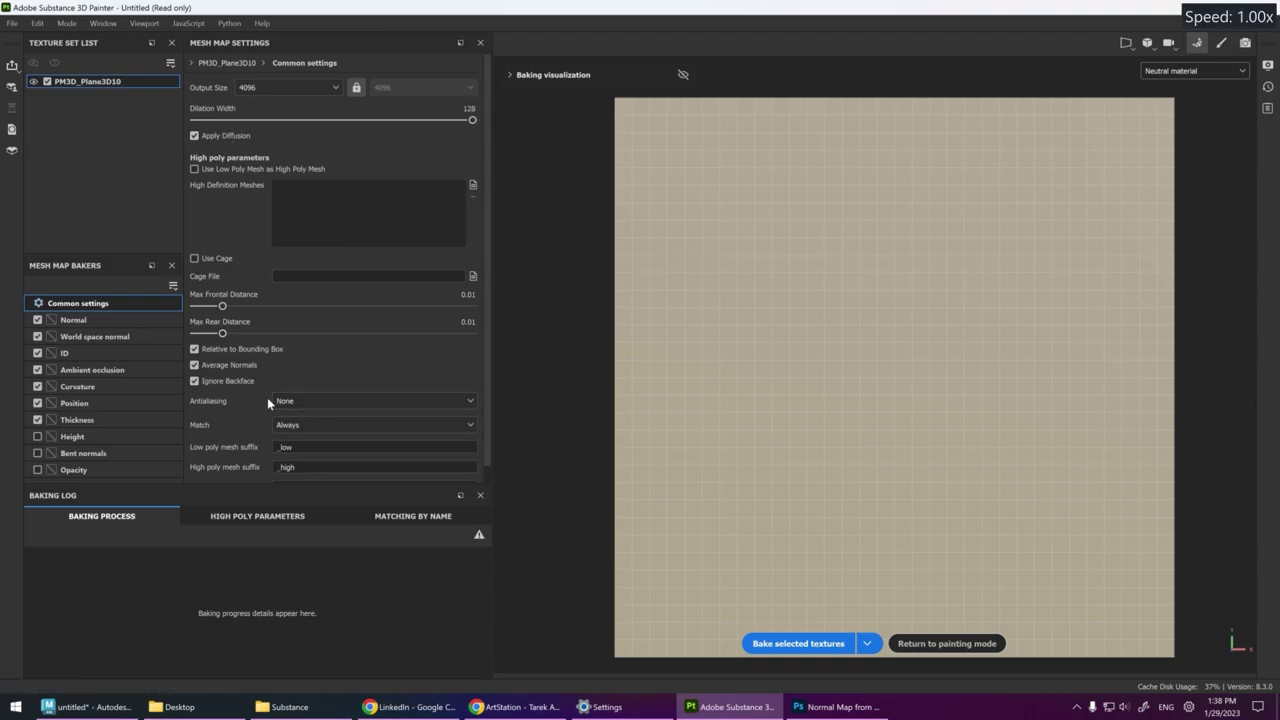
click(318, 401)
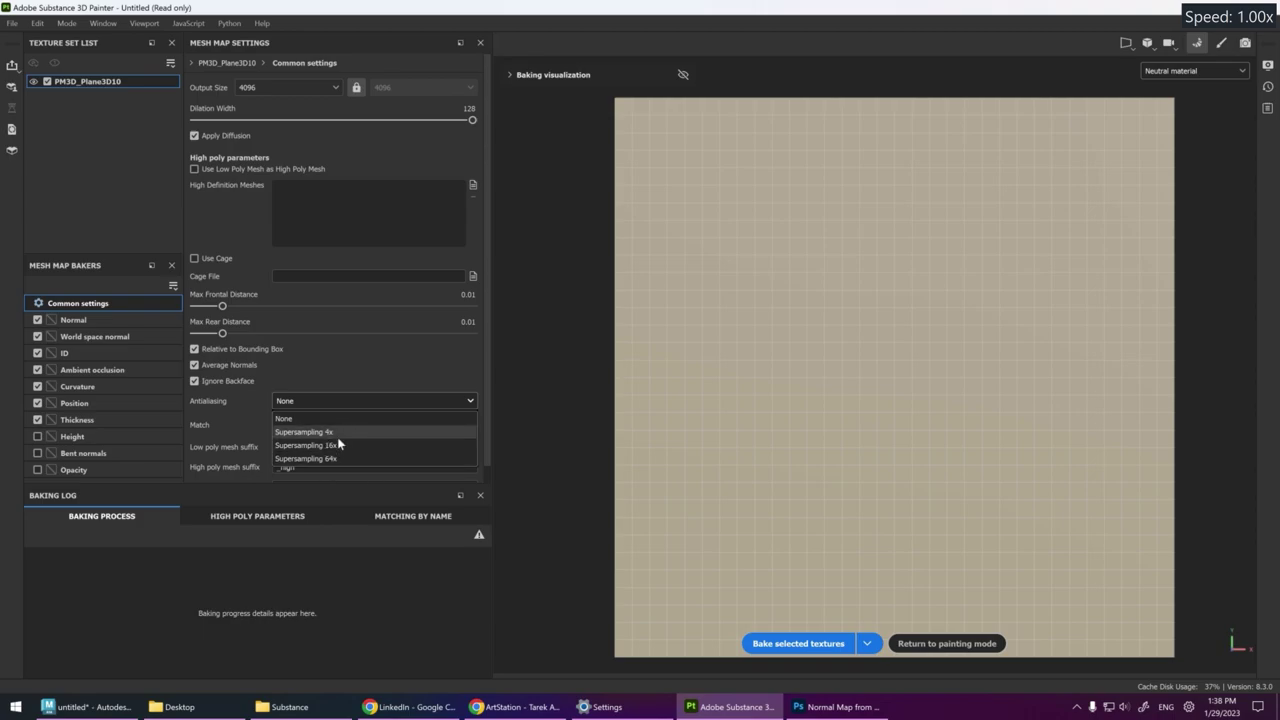
click(340, 458)
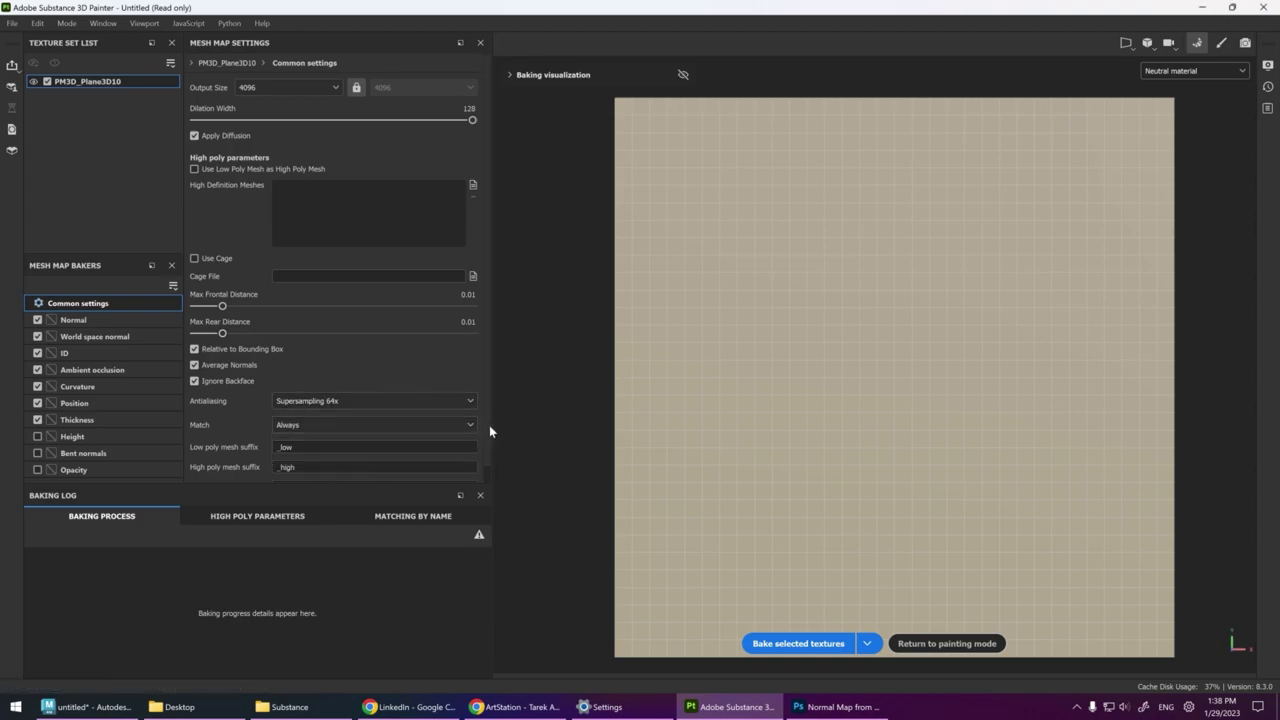
scroll(400, 380, down, 1)
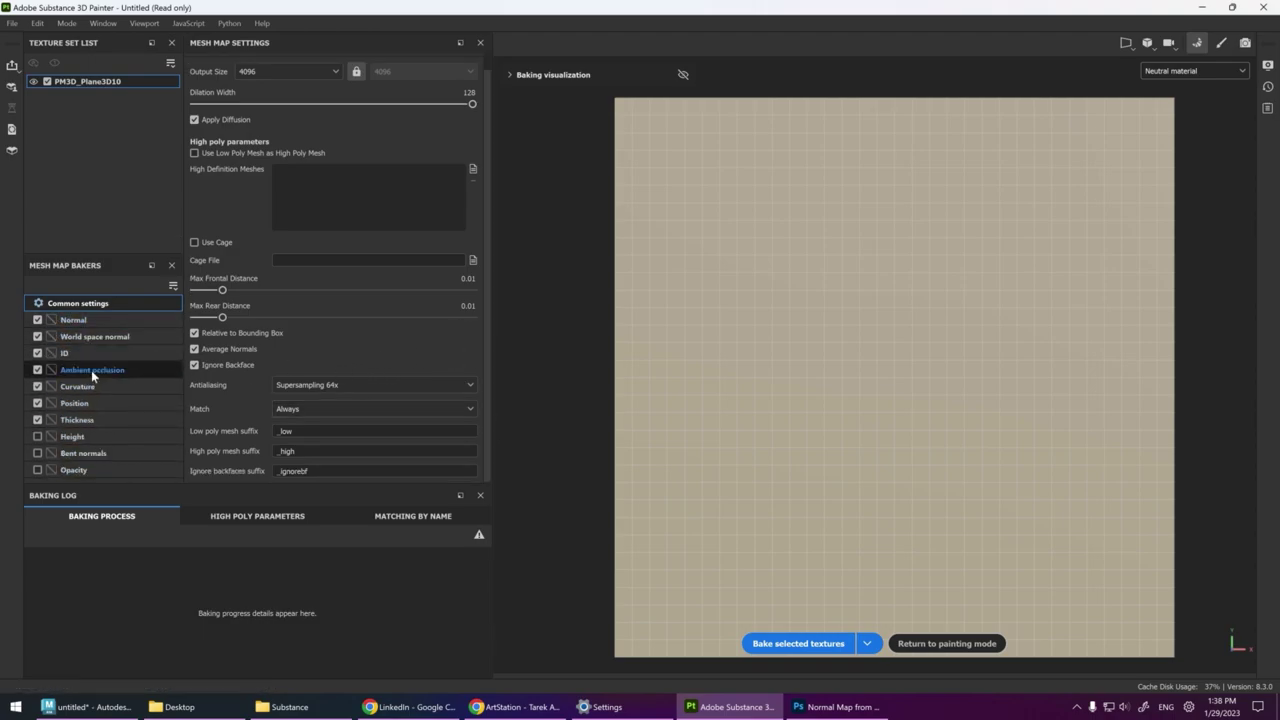
Set the ID bake's colour source to Mesh ID / Polygroup
click(58, 353)
click(255, 88)
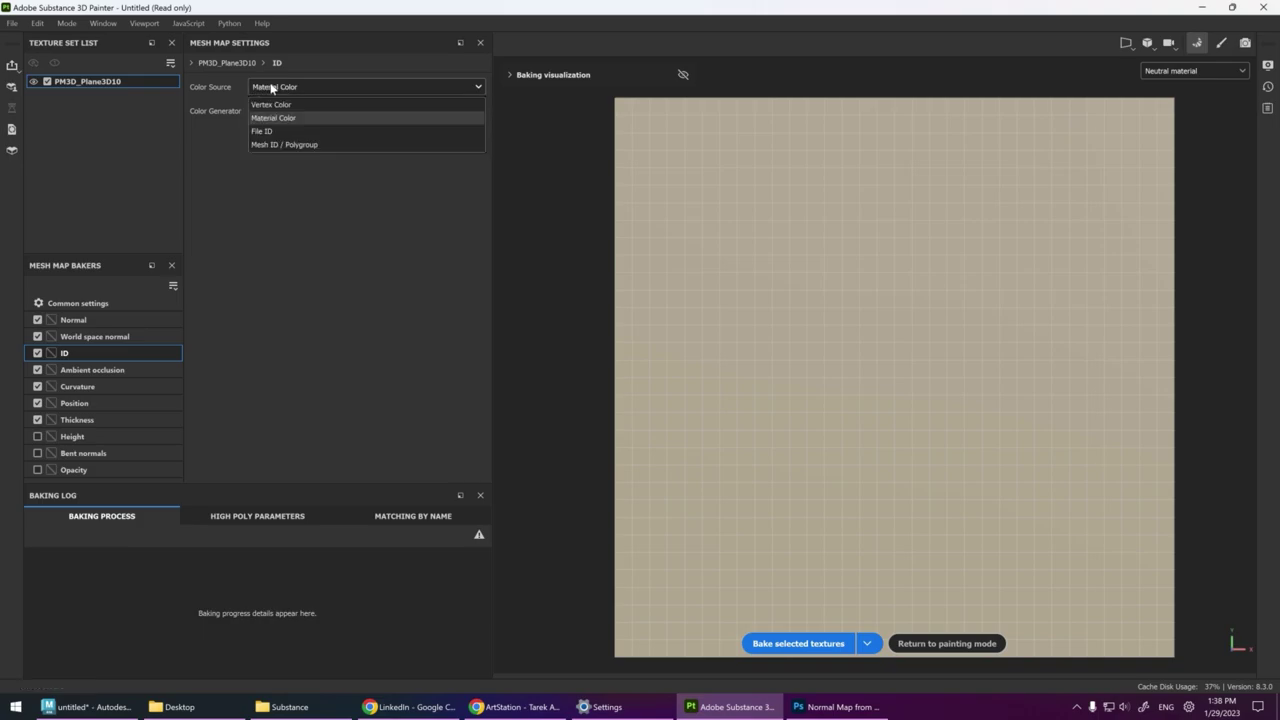
click(294, 148)
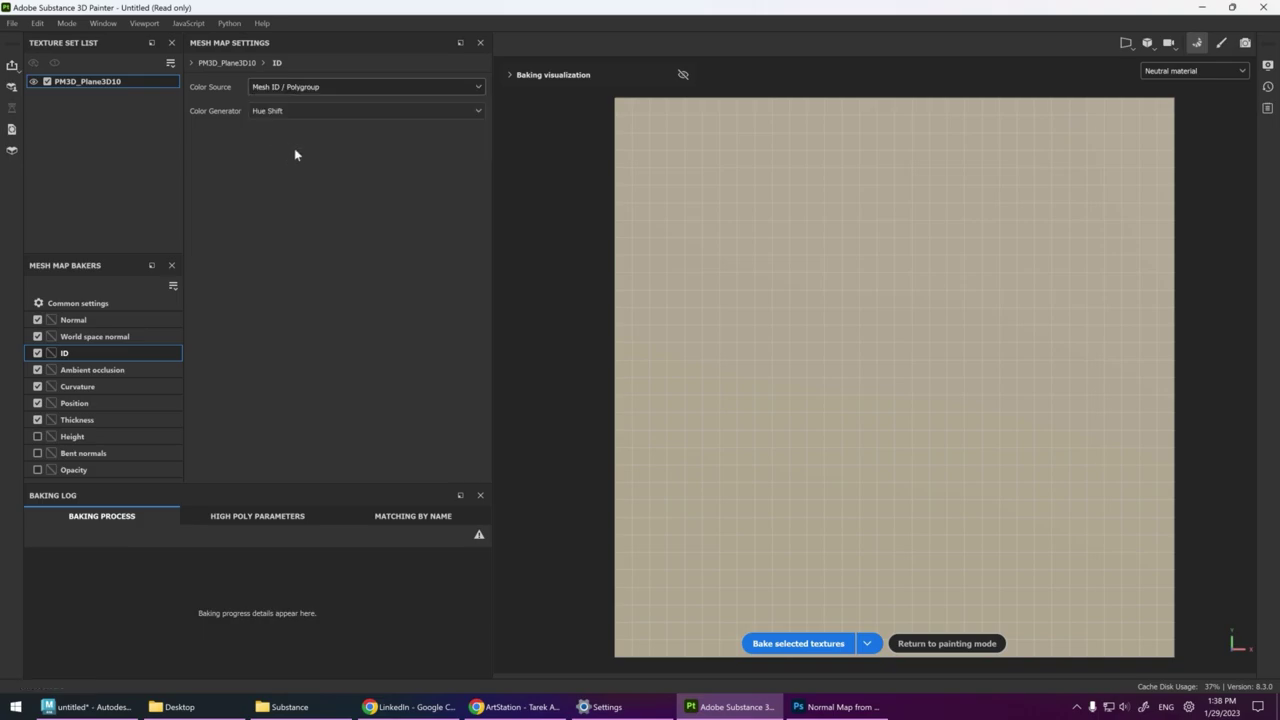
click(94, 421)
click(80, 404)
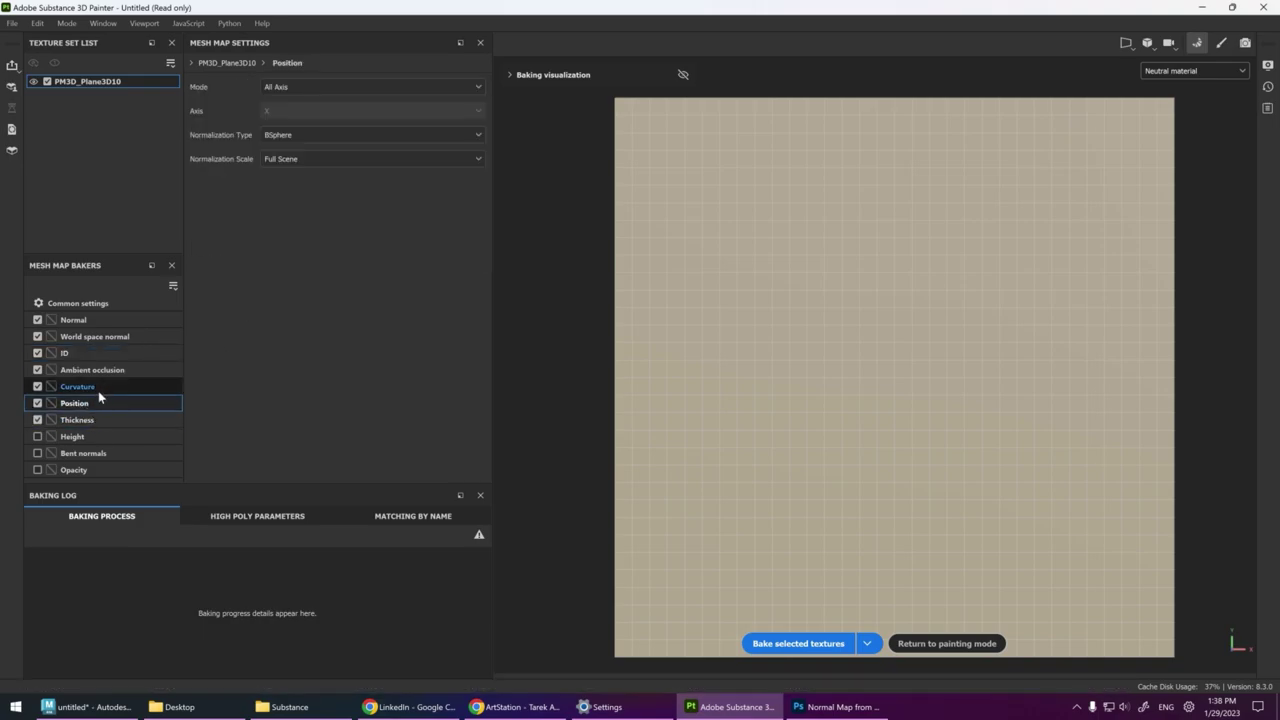
click(90, 304)
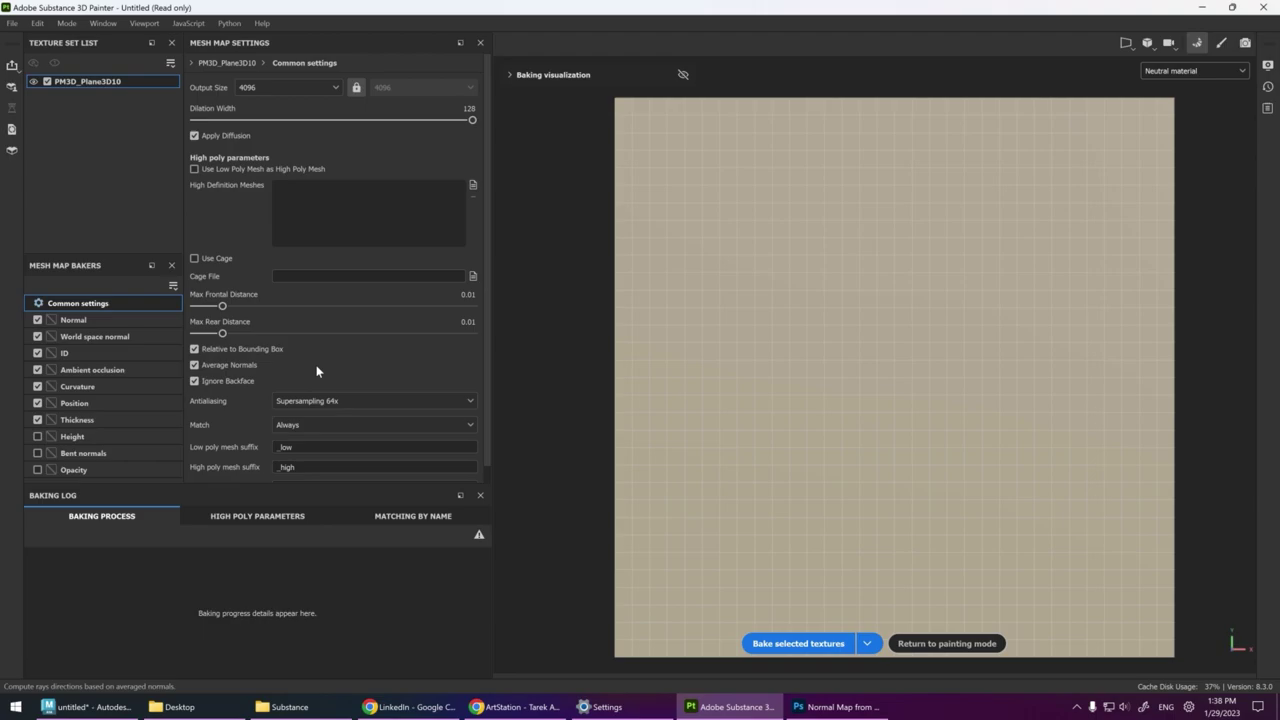
Load RembrandtWaterLily_HP.fbx as the high definition mesh in common bake settings
click(473, 185)
click(389, 172)
double_click(397, 148)
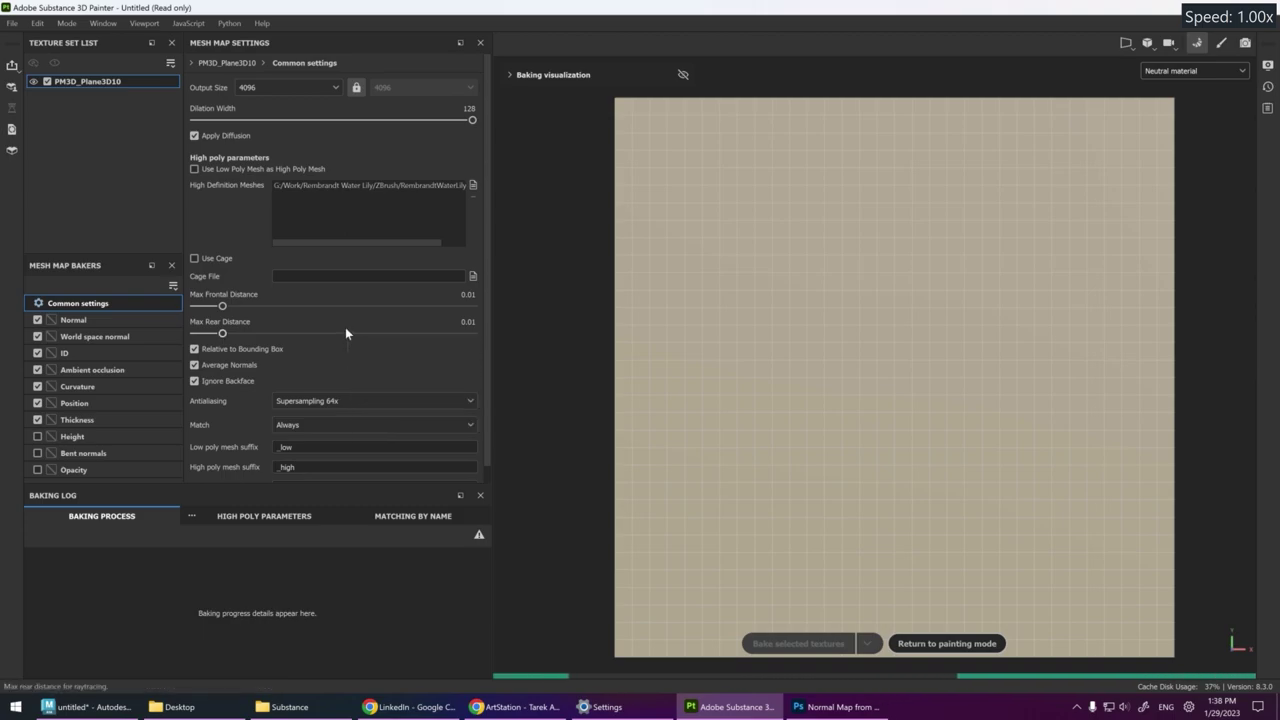
Rename the texture set WaterLilies, run and cancel a test bake, then raise max frontal distance to 0.1443
drag(380, 243, 432, 243)
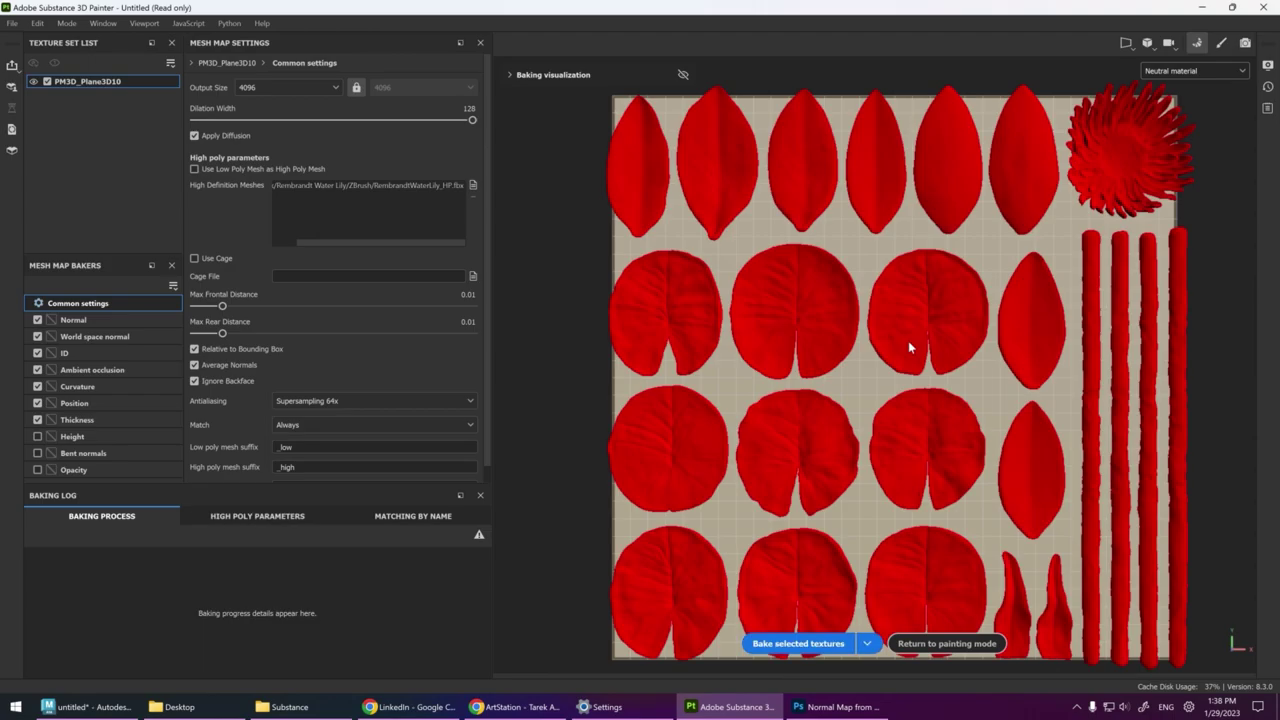
mouse_move(908, 341)
alt+mouse_down()
mouse_move(823, 268)
mouse_move(893, 285)
mouse_move(848, 292)
alt+mouse_up()
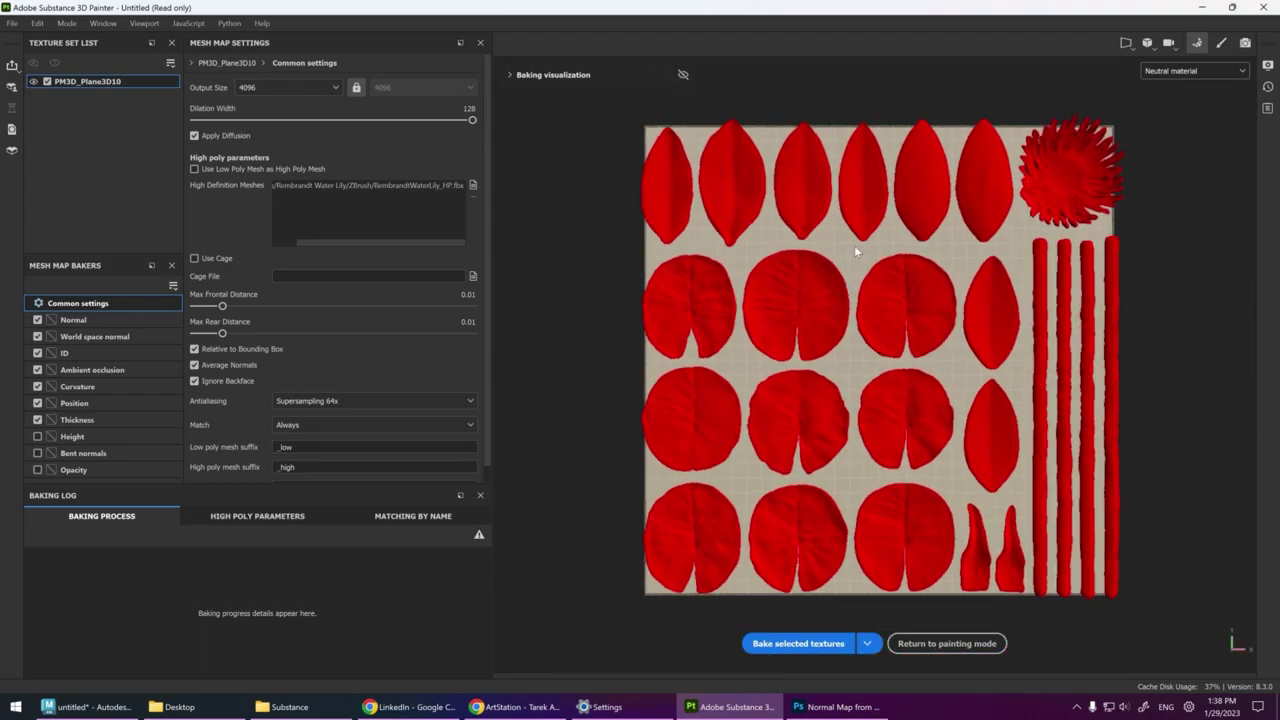
key(f)
text(WaterLilies)
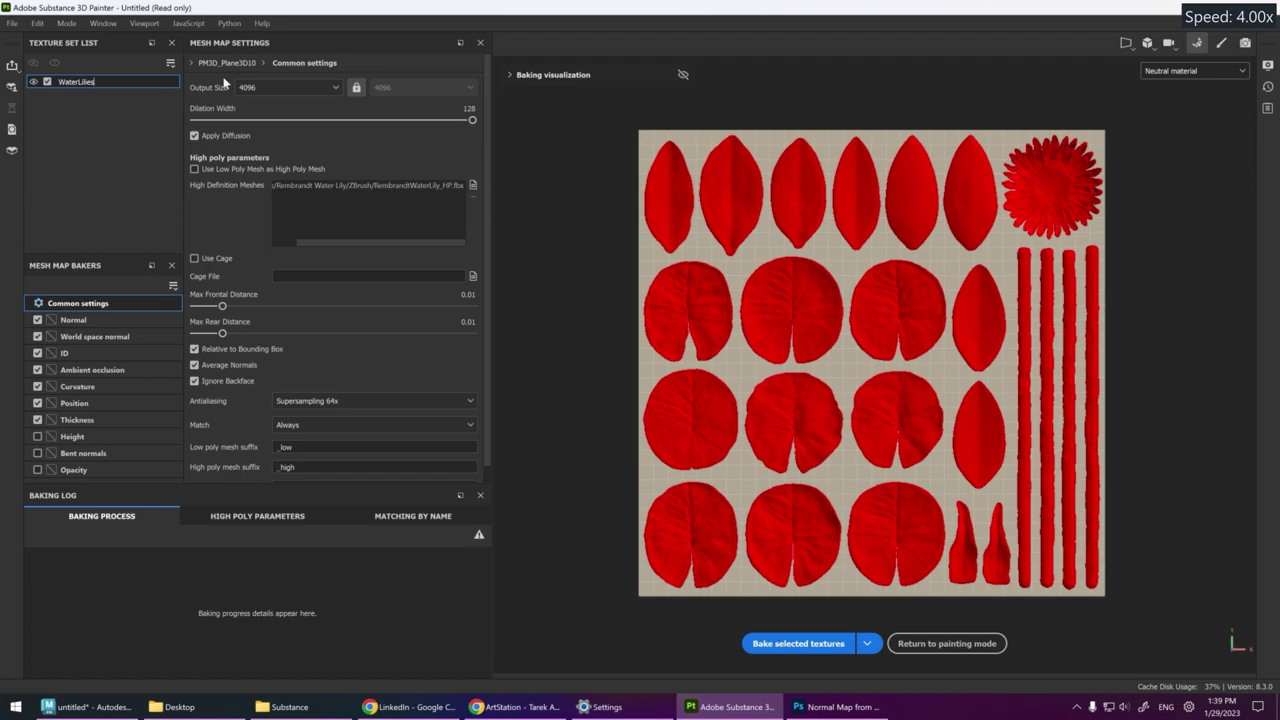
click(798, 643)
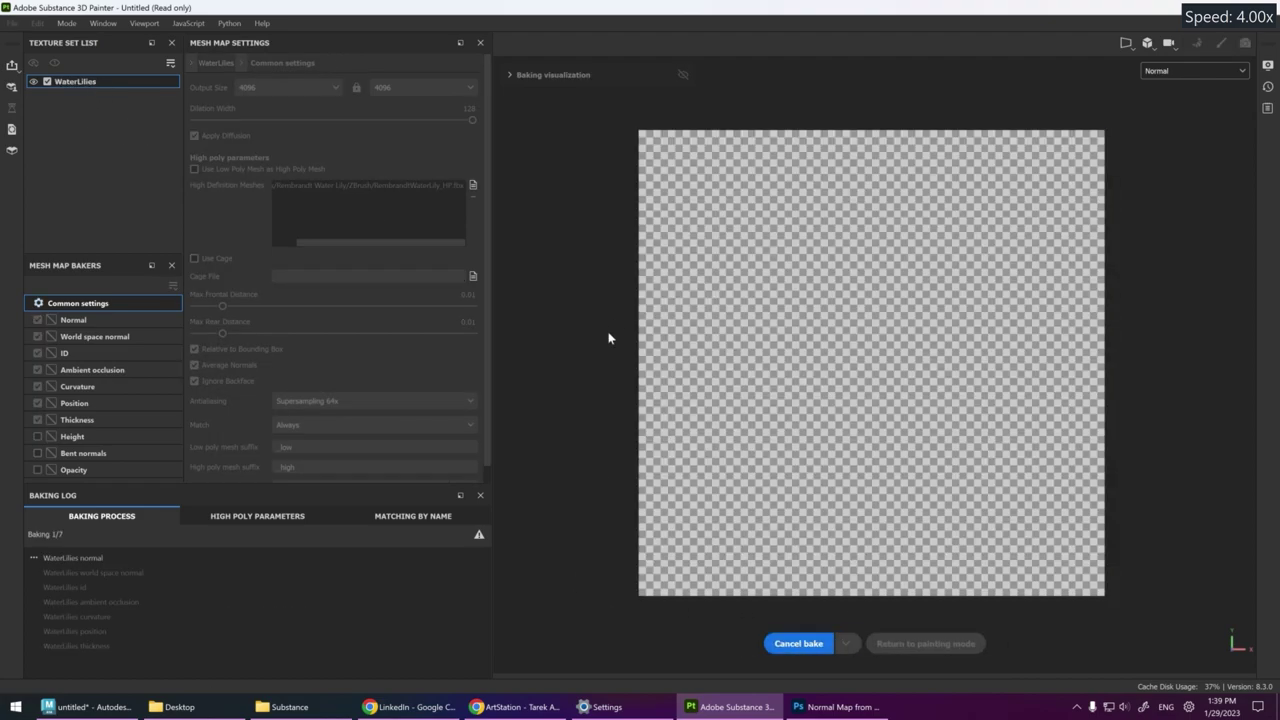
click(784, 644)
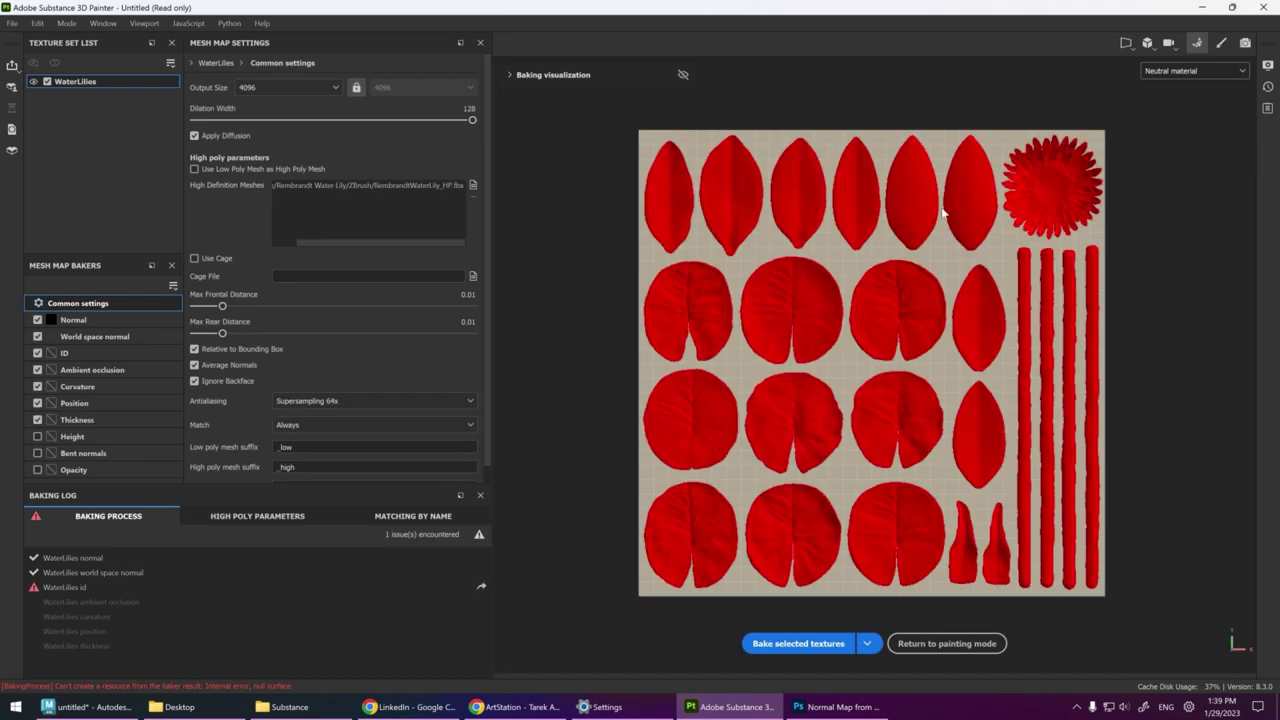
drag(222, 306, 301, 324)
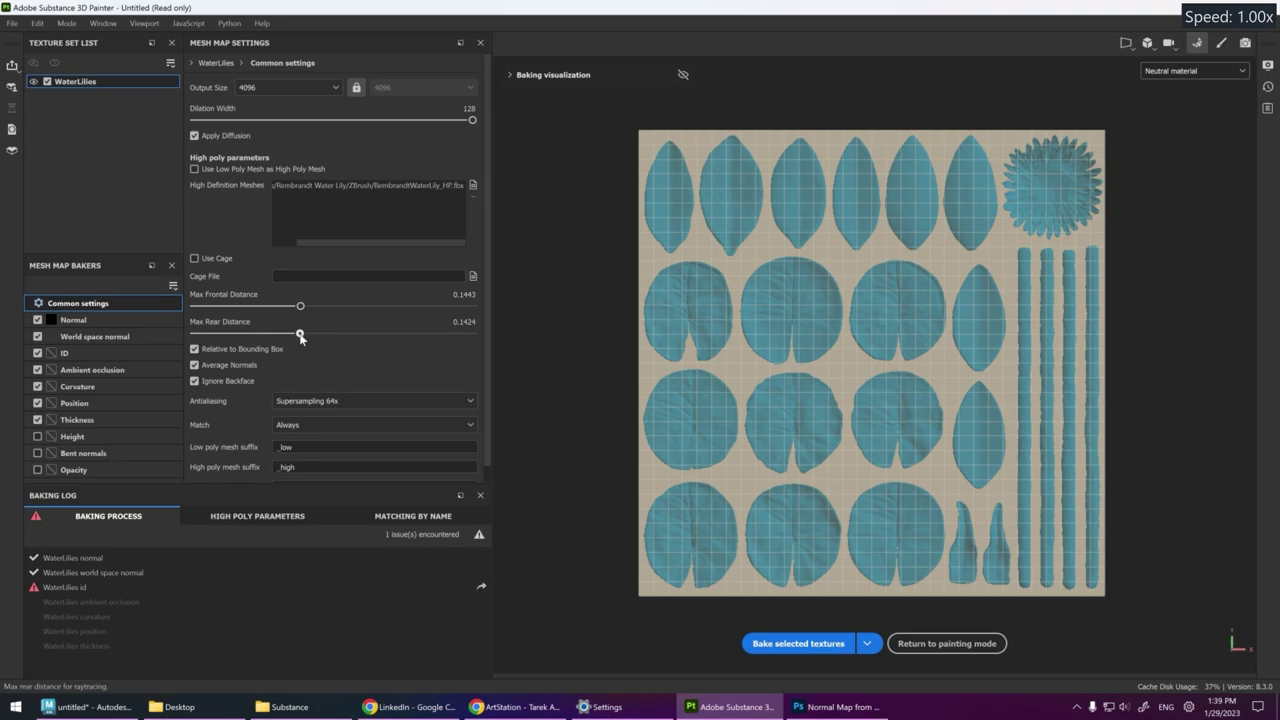
Run the bake of all seven selected WaterLilies mesh maps from the high-poly lily mesh
click(797, 643)
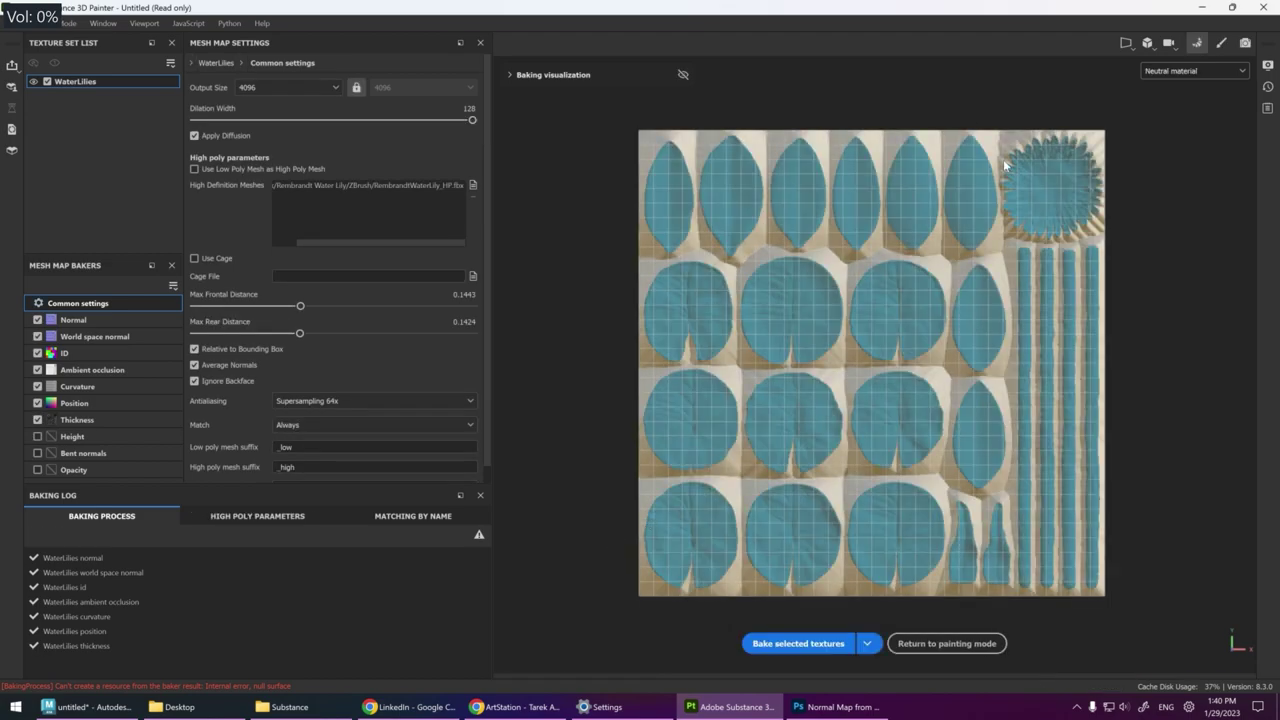
Back in painting mode, cycle the viewport through the baked ID, normal and other mesh maps
click(937, 643)
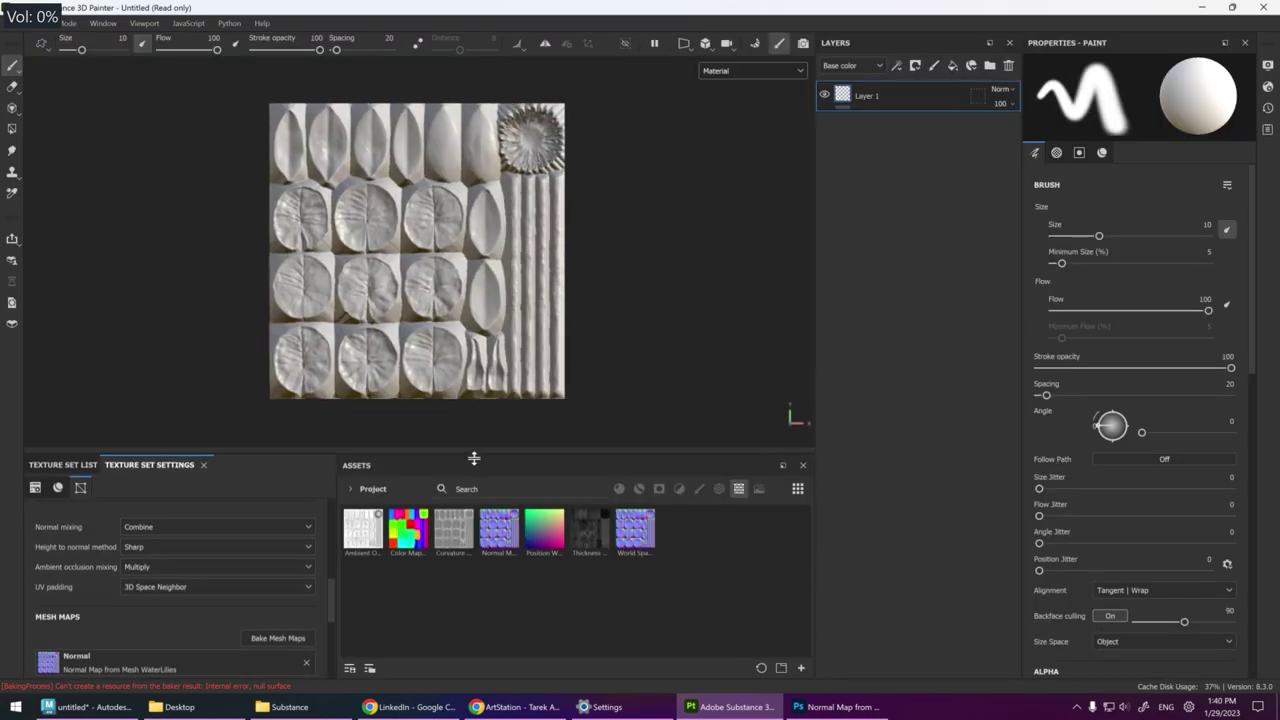
key(Tab)
alt+drag(520, 340, 668, 321)
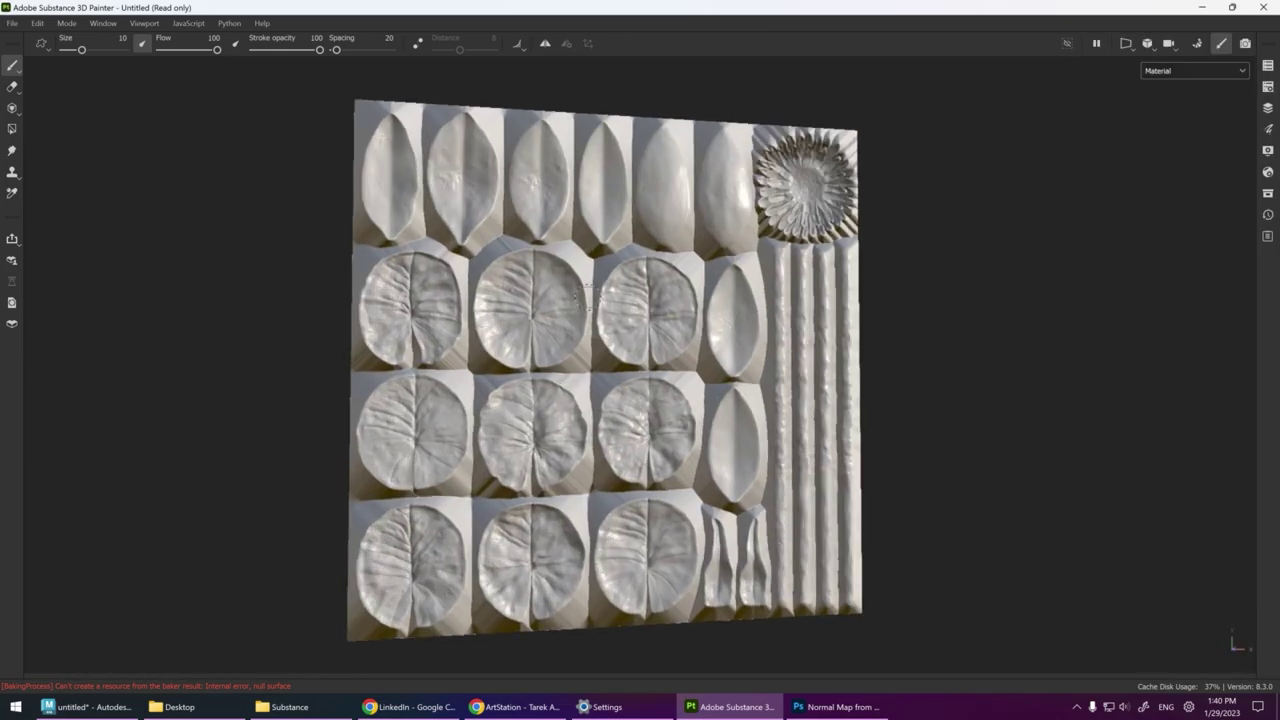
key(b)
click(1195, 70)
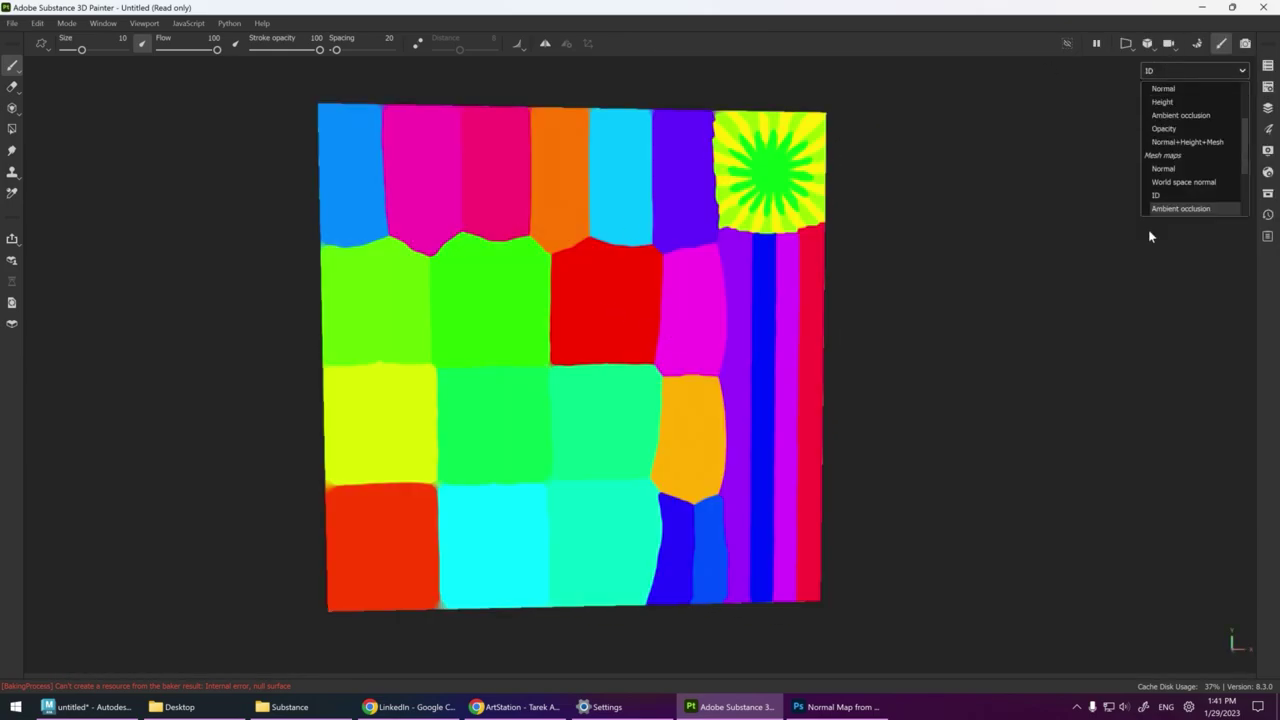
click(1162, 141)
key(b)
key(b)
key(b)
key(b)
key(b)
key(b)
key(b)
key(b)
key(m)
key(Tab)
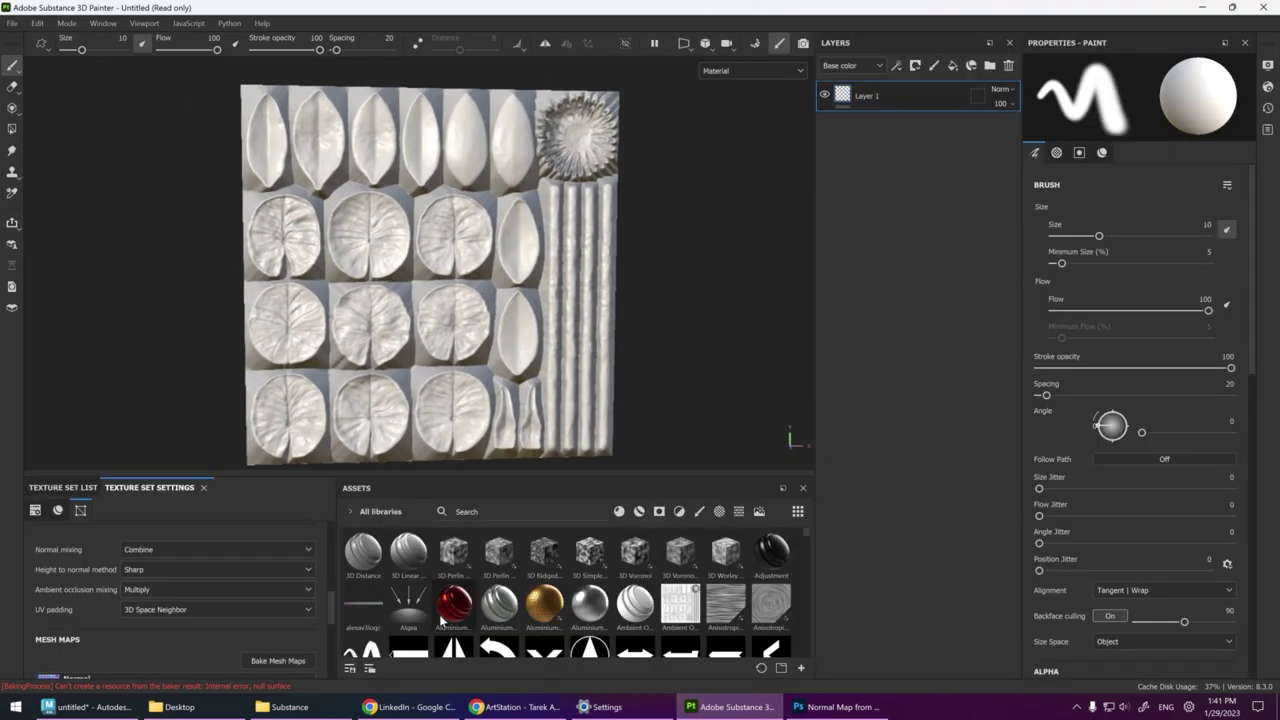
Filter assets to the current project and export the baked Normal map to a folder
click(703, 512)
click(350, 511)
click(365, 530)
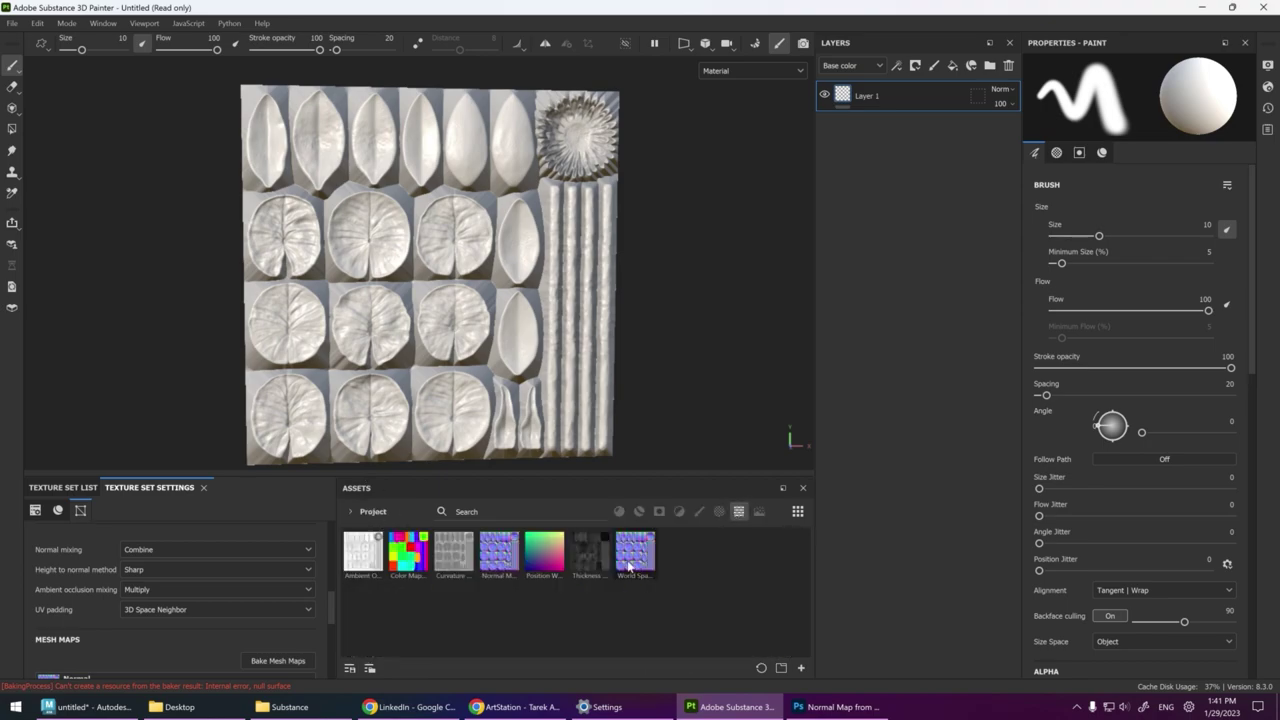
right_click(500, 562)
click(530, 658)
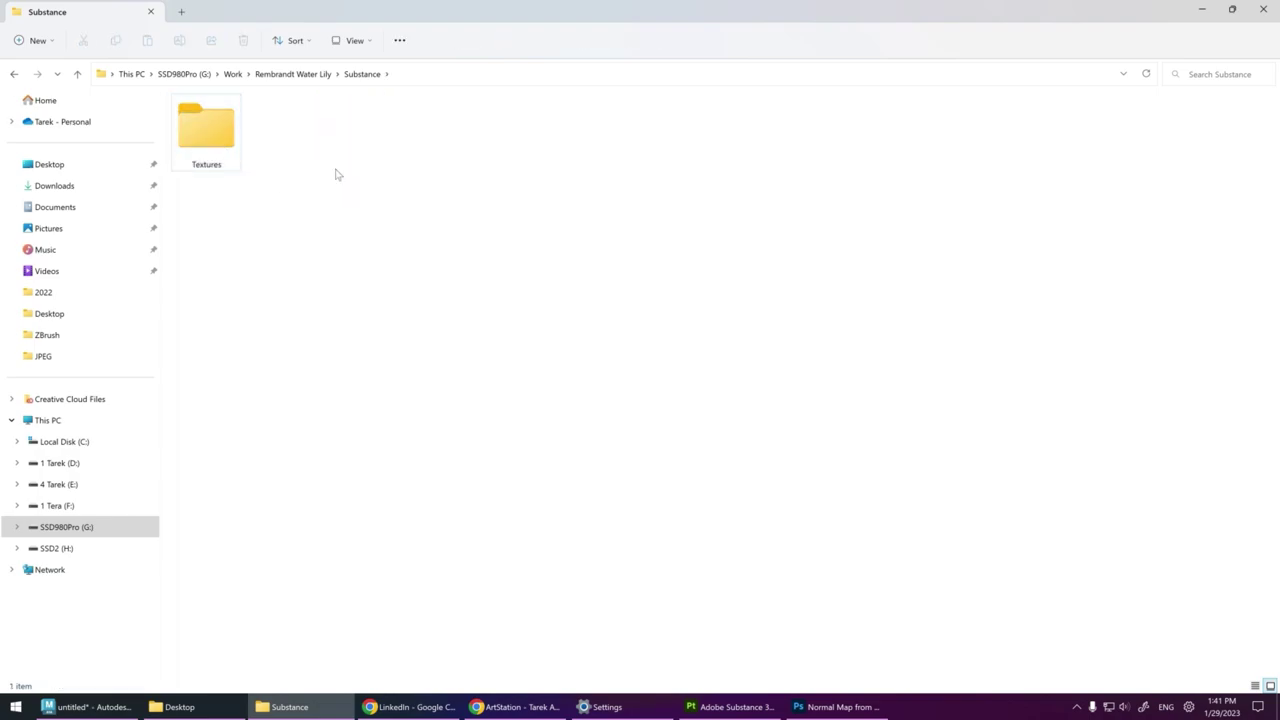
Export into the Substance folder and preview Normal Map from Mesh WaterLilies.png
click(740, 707)
key(ctrl+v)
key(Return)
key(Return)
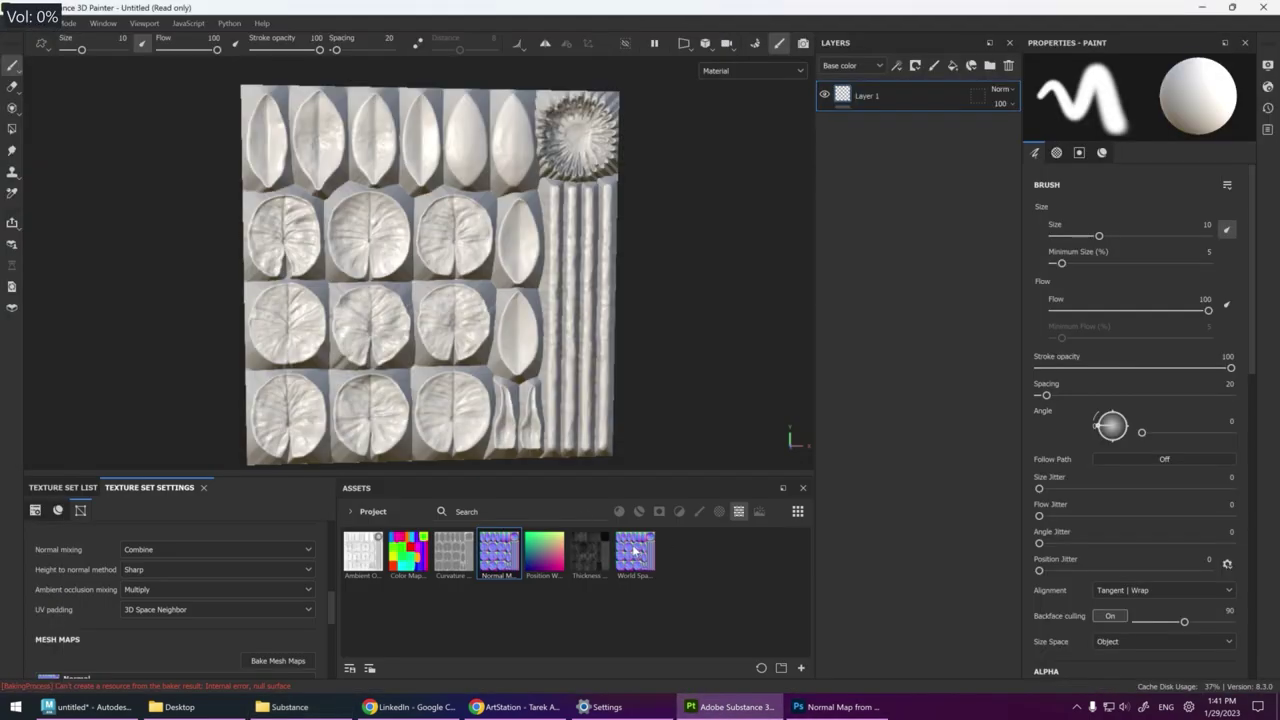
click(290, 707)
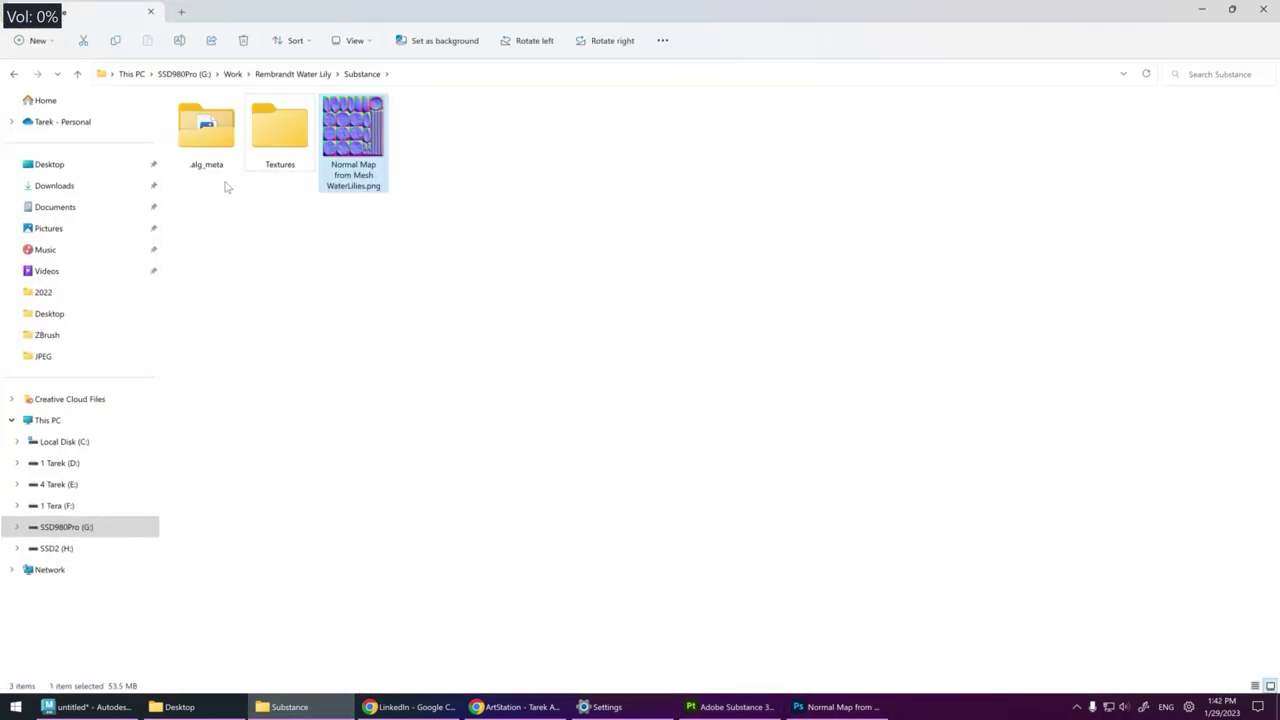
ctrl+click(206, 130)
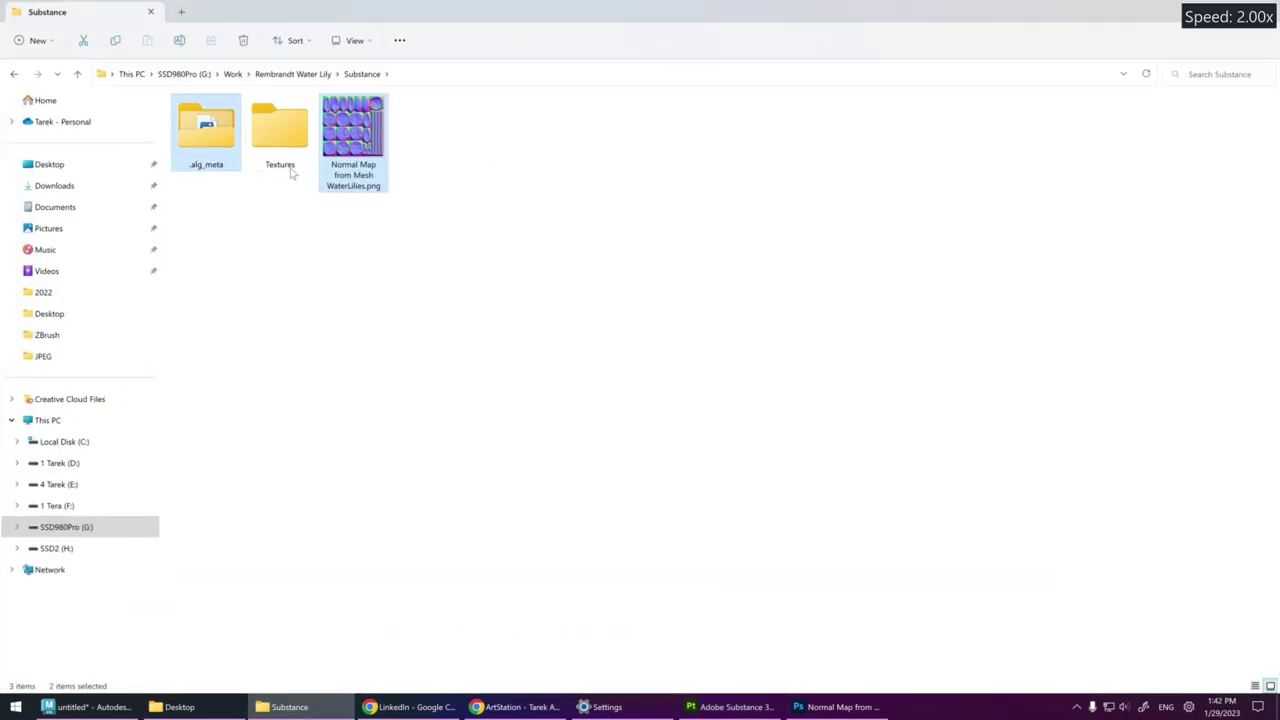
double_click(383, 147)
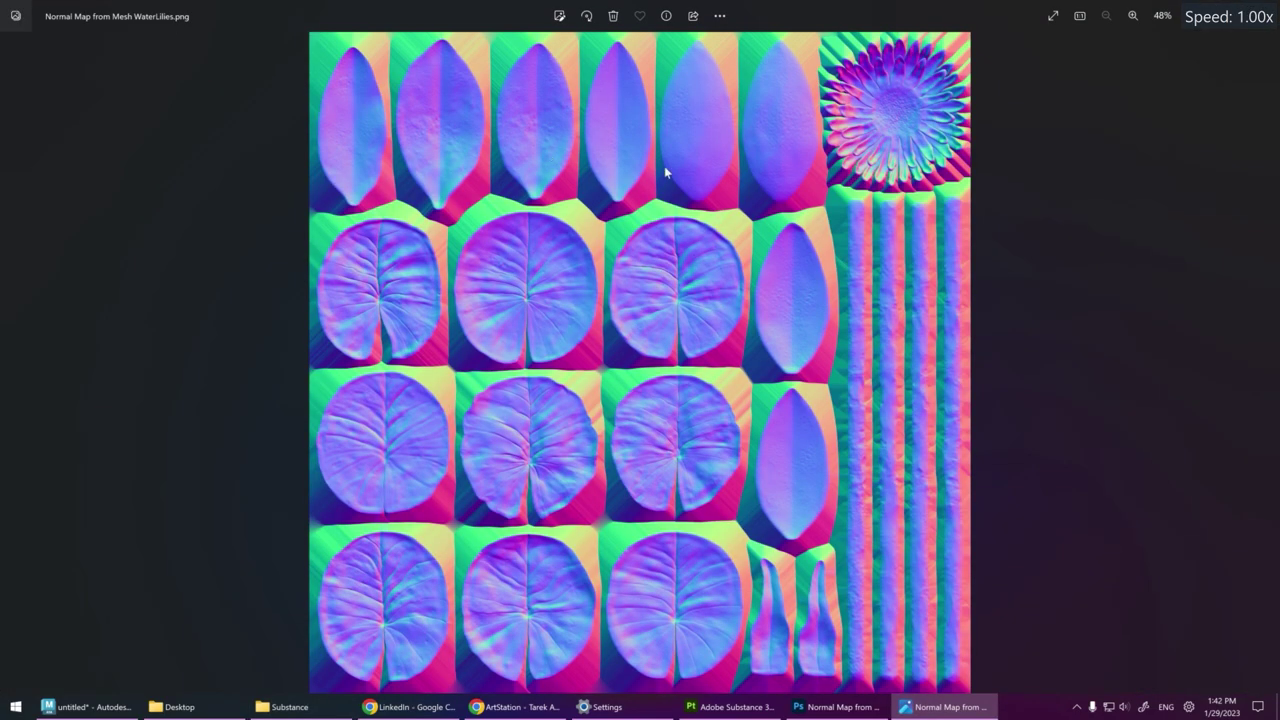
key(alt+F4)
Paste and then delete duplicates of the selected files, then return to Painter
ctrl+click(206, 130)
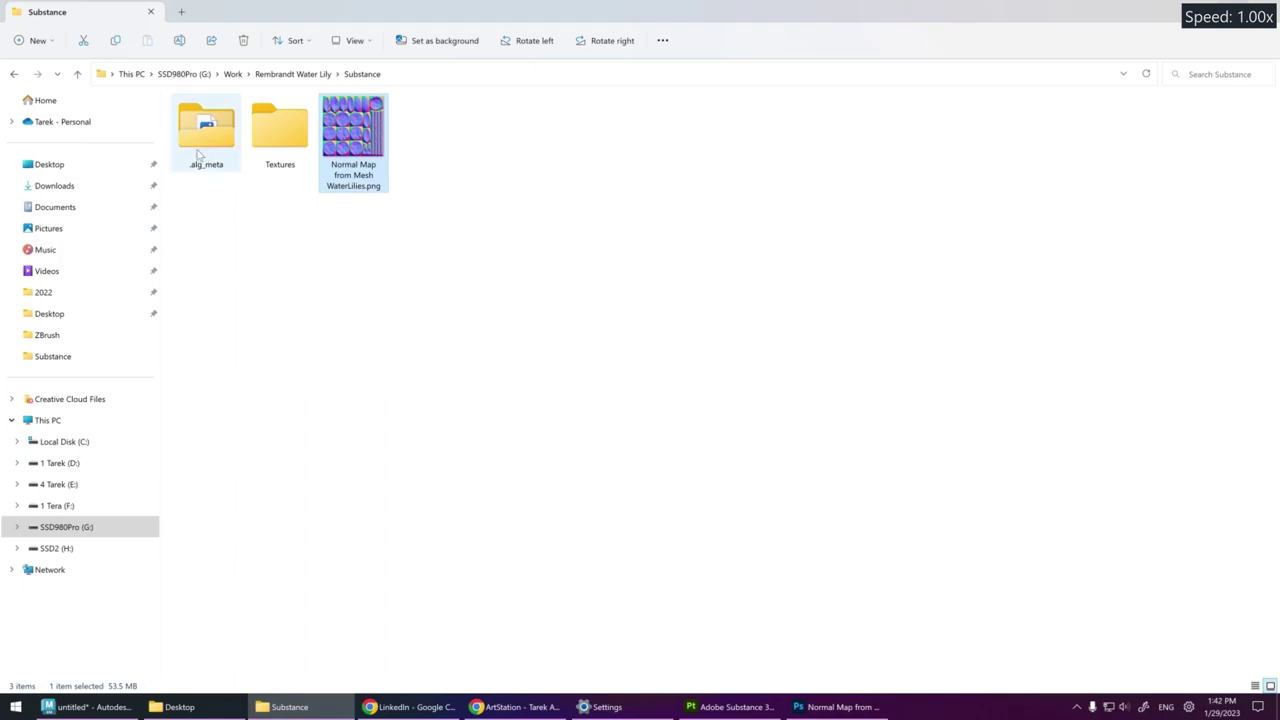
key(ctrl+c)
key(ctrl+v)
key(Delete)
click(730, 707)
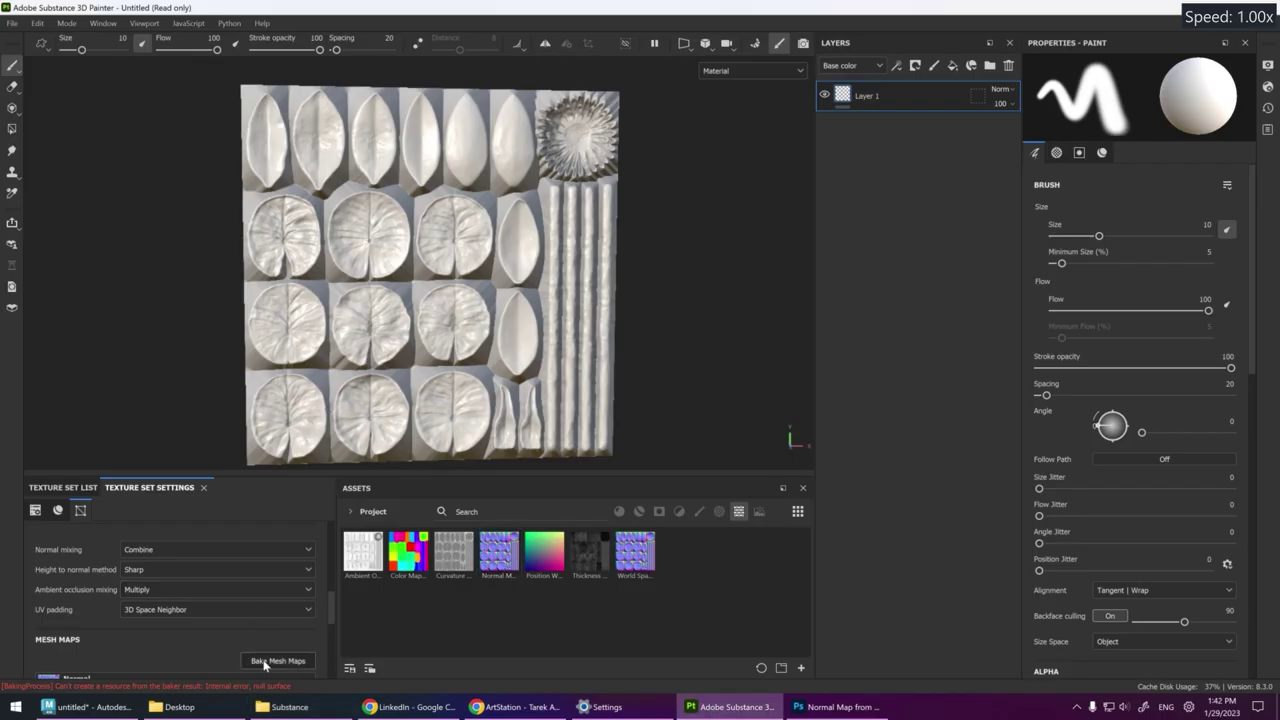
Rebake only Normal, ID and Thickness, with dilation 0 and diffusion off
click(265, 662)
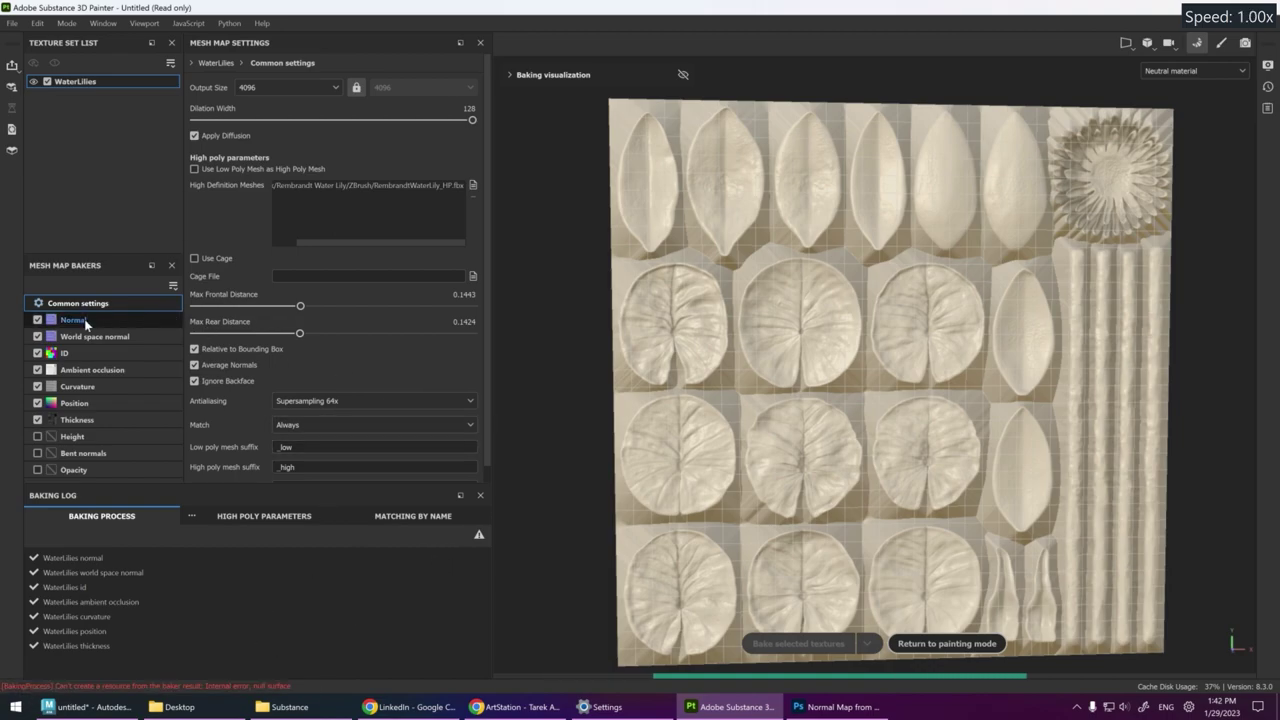
click(37, 336)
click(33, 356)
click(37, 370)
click(37, 386)
click(37, 403)
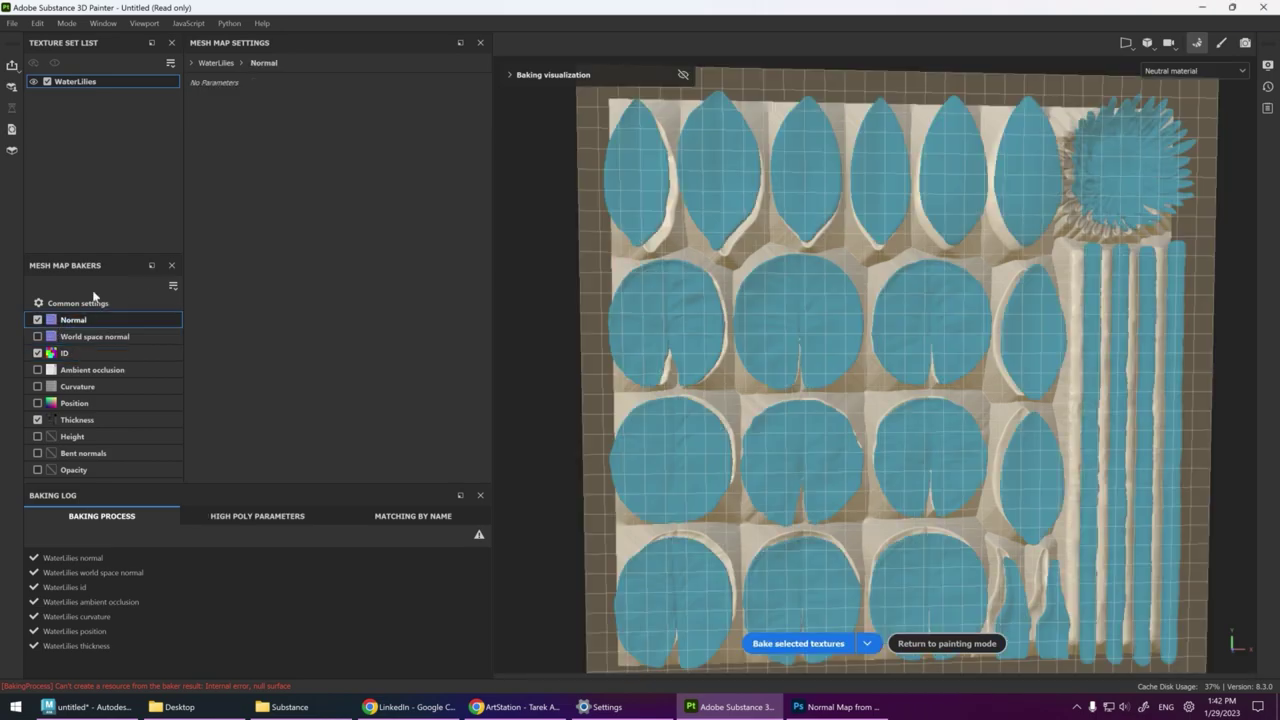
click(90, 303)
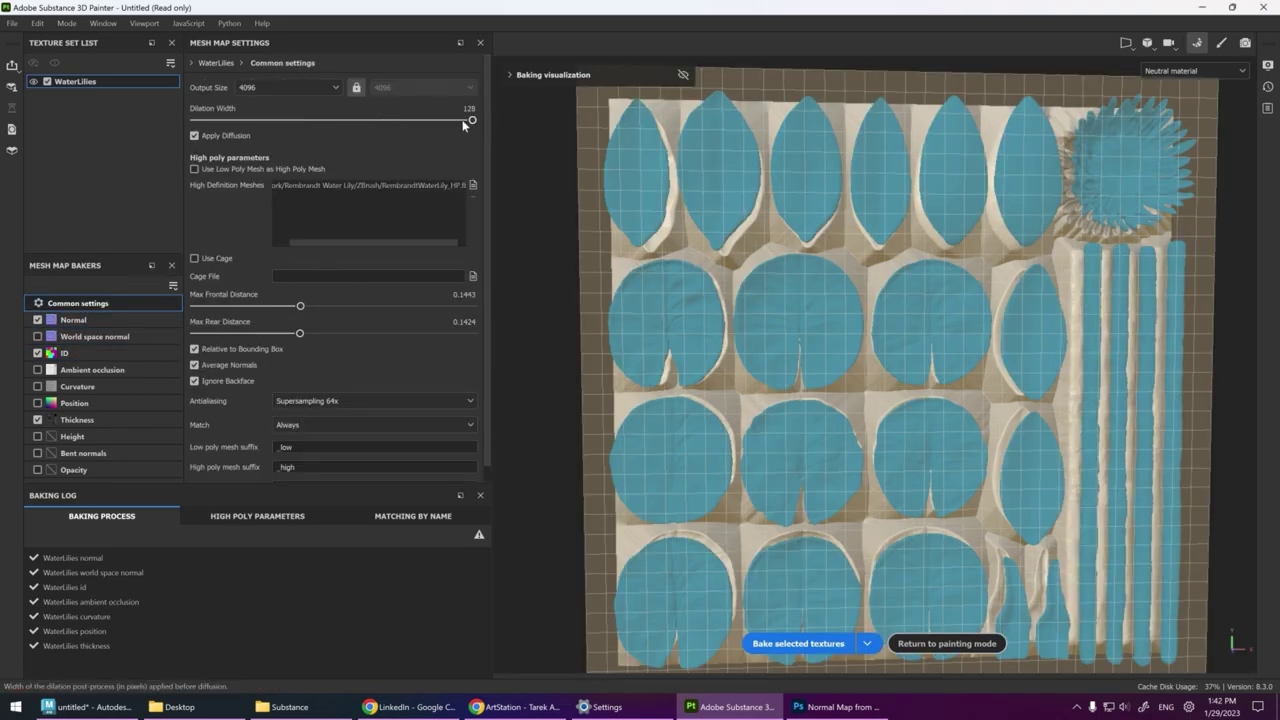
click(195, 135)
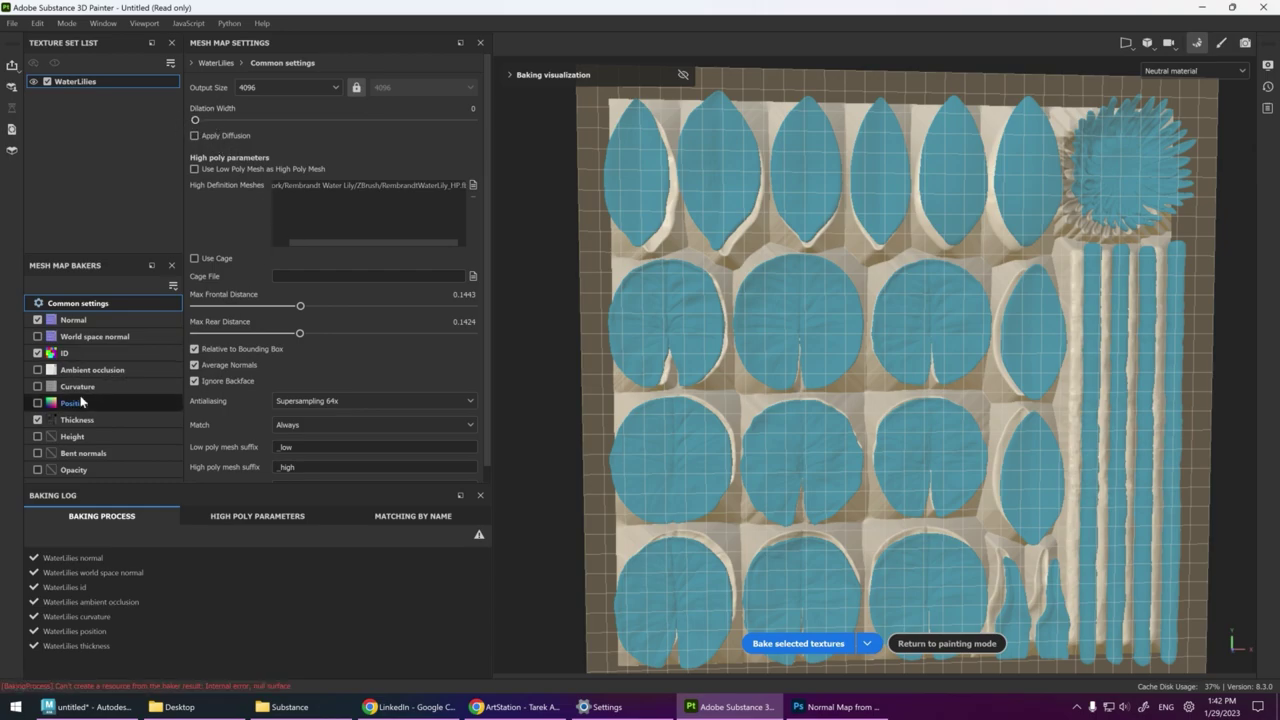
click(790, 643)
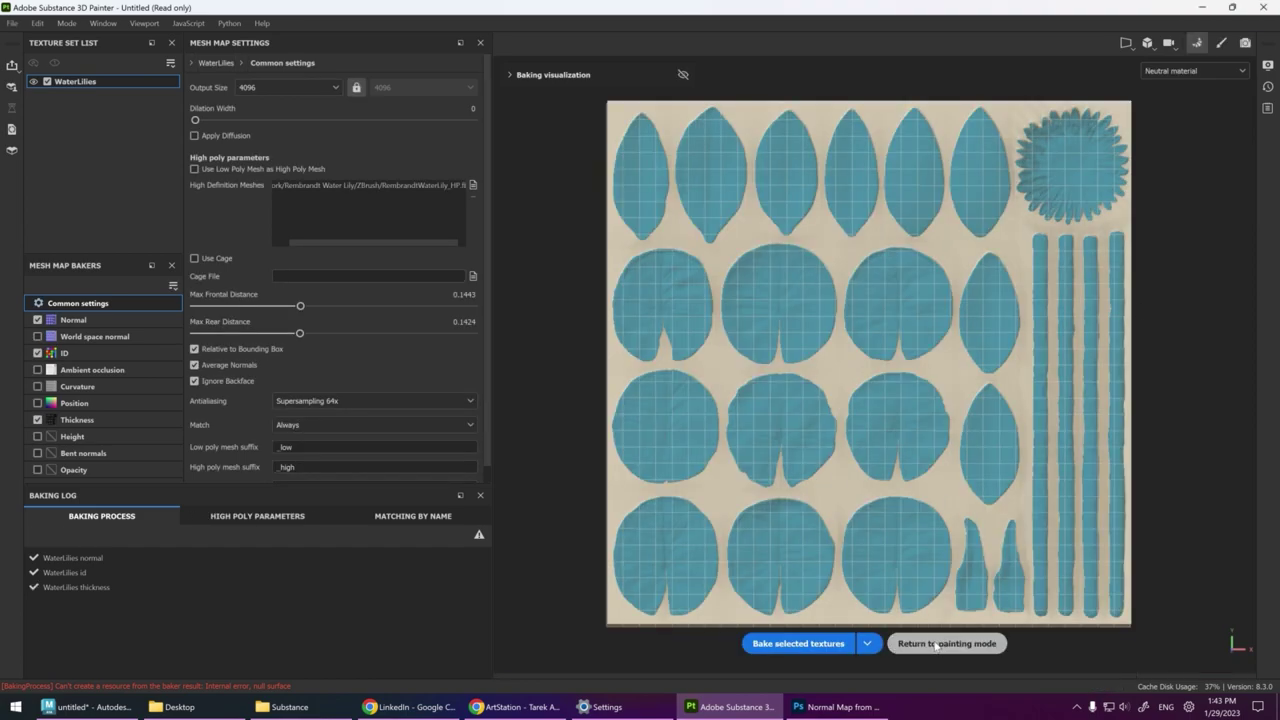
Review the rebaked maps in painting mode and export the Normal map to a folder
click(940, 643)
key(b)
key(b)
key(b)
key(b)
key(b)
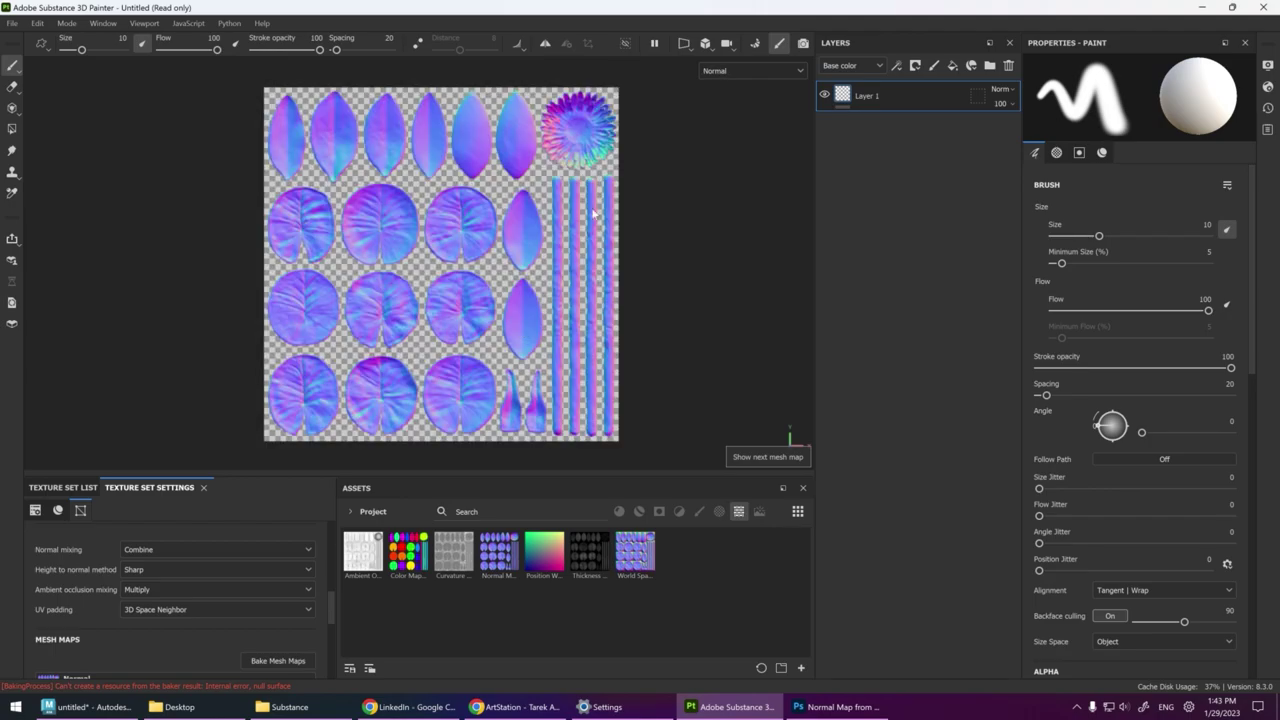
key(b)
key(b)
key(m)
right_click(497, 553)
click(567, 639)
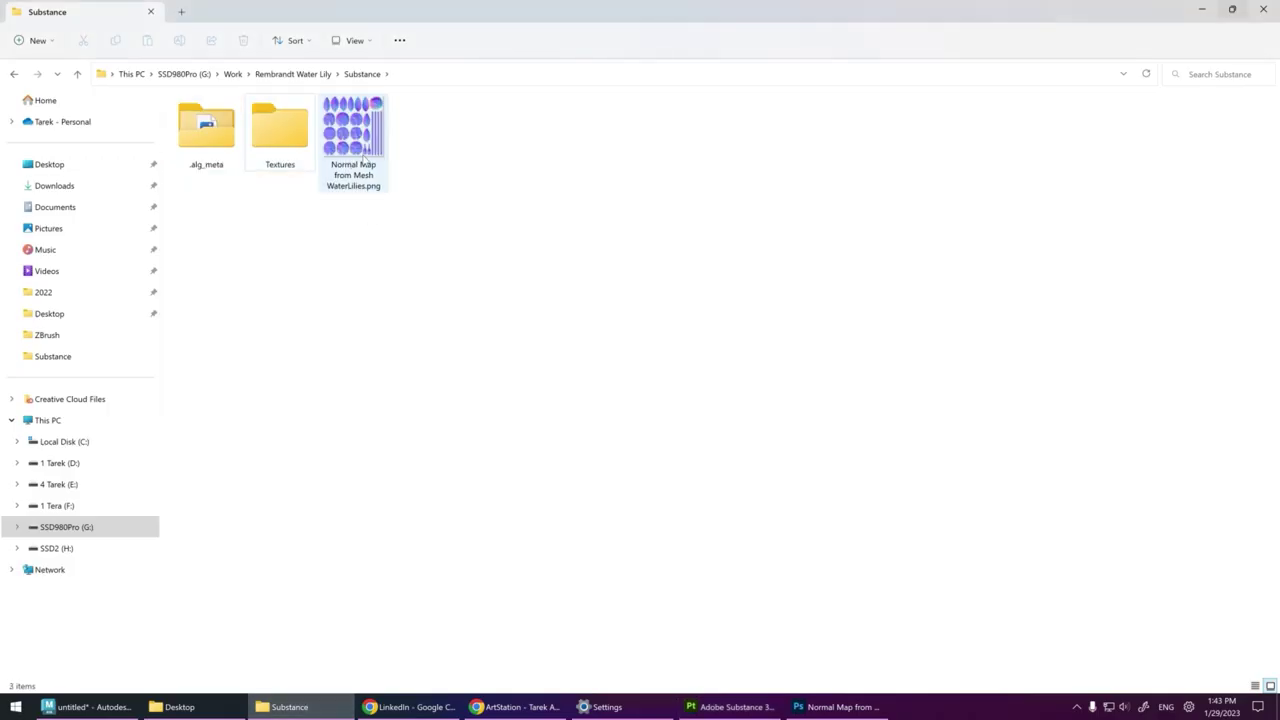
Open Normal Map from Mesh WaterLilies.png with Adobe Photoshop
right_click(352, 138)
click(640, 206)
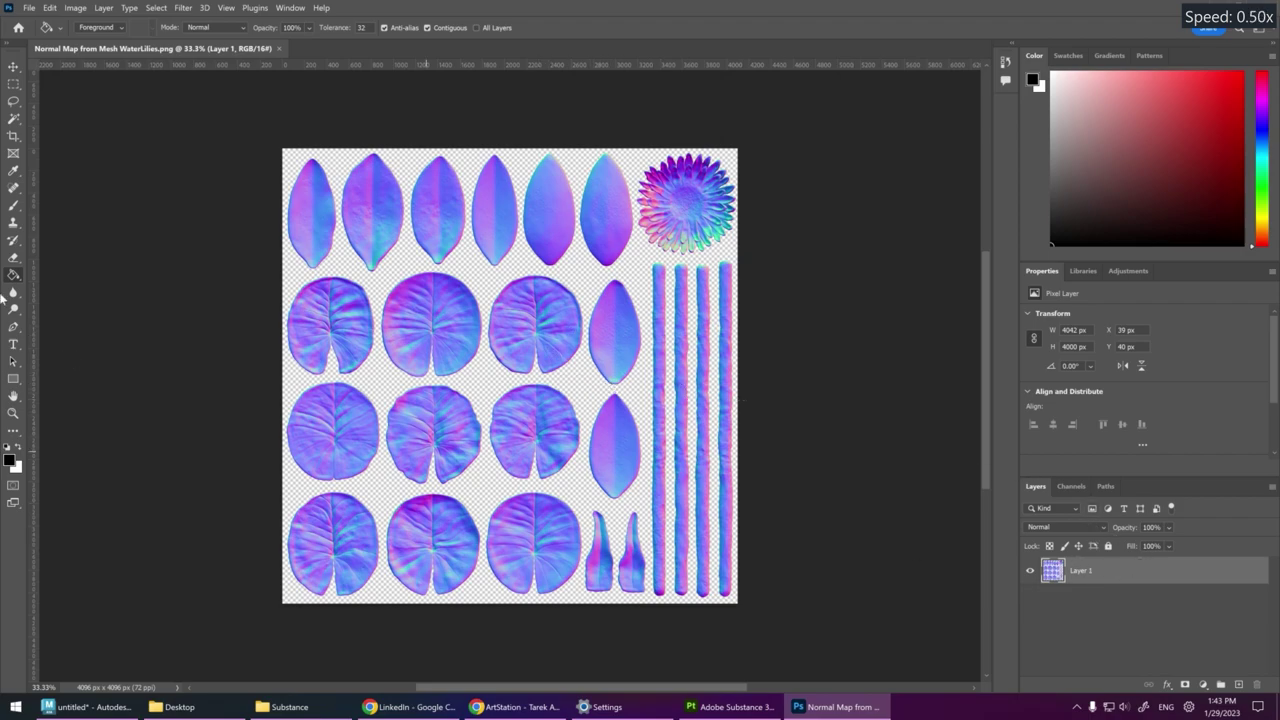
Select the leaf shapes from Layer 1 and fill them white on a new layer
key(v)
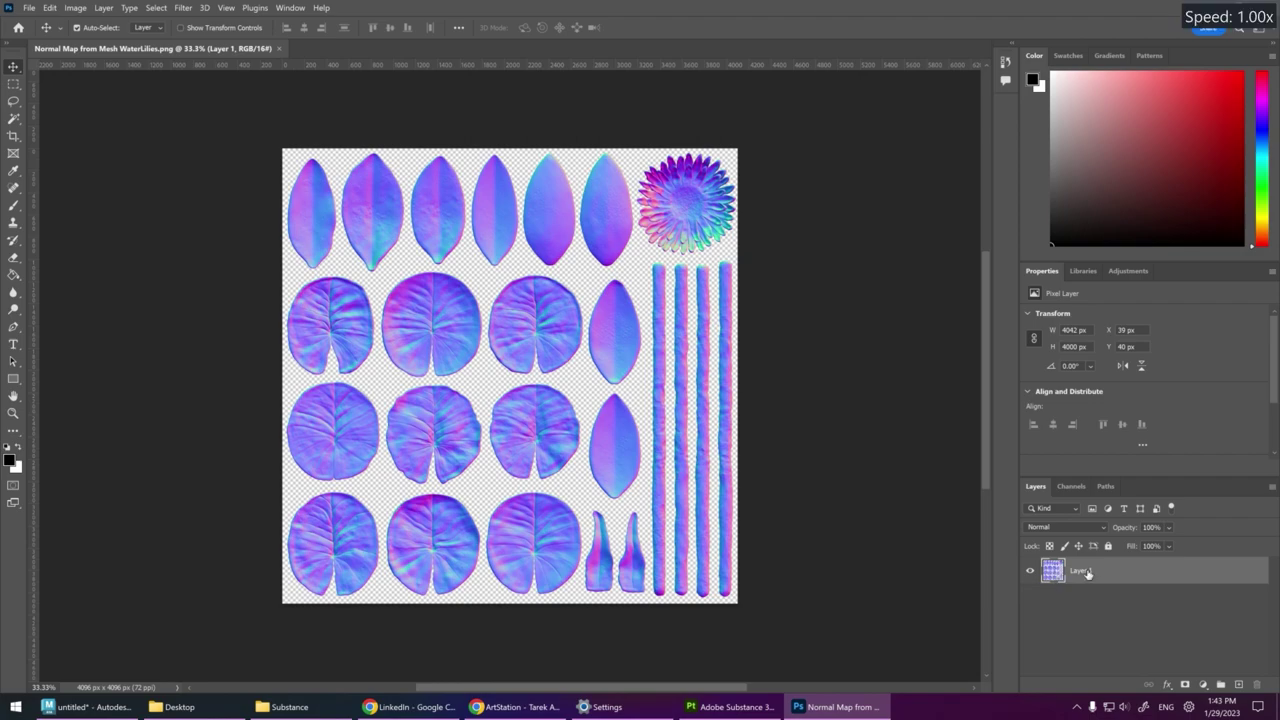
ctrl+click(1053, 570)
alt+scroll(548, 128, up, 1)
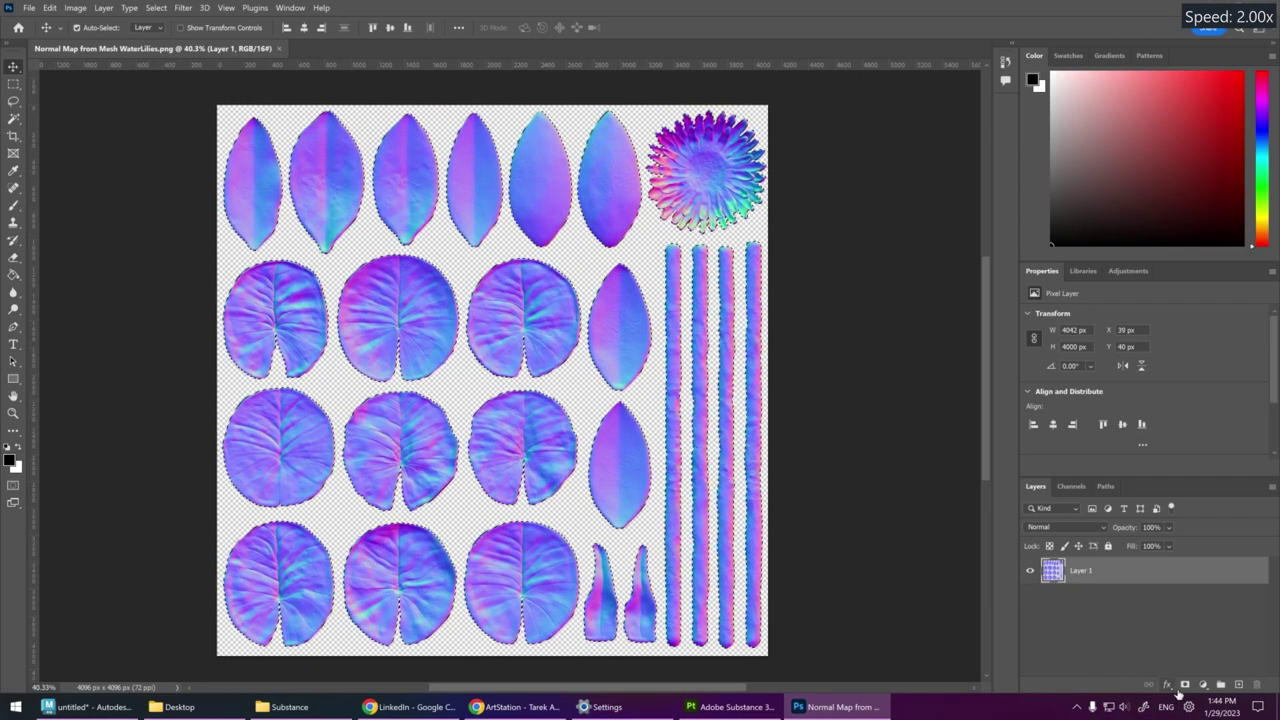
click(1238, 684)
key(g)
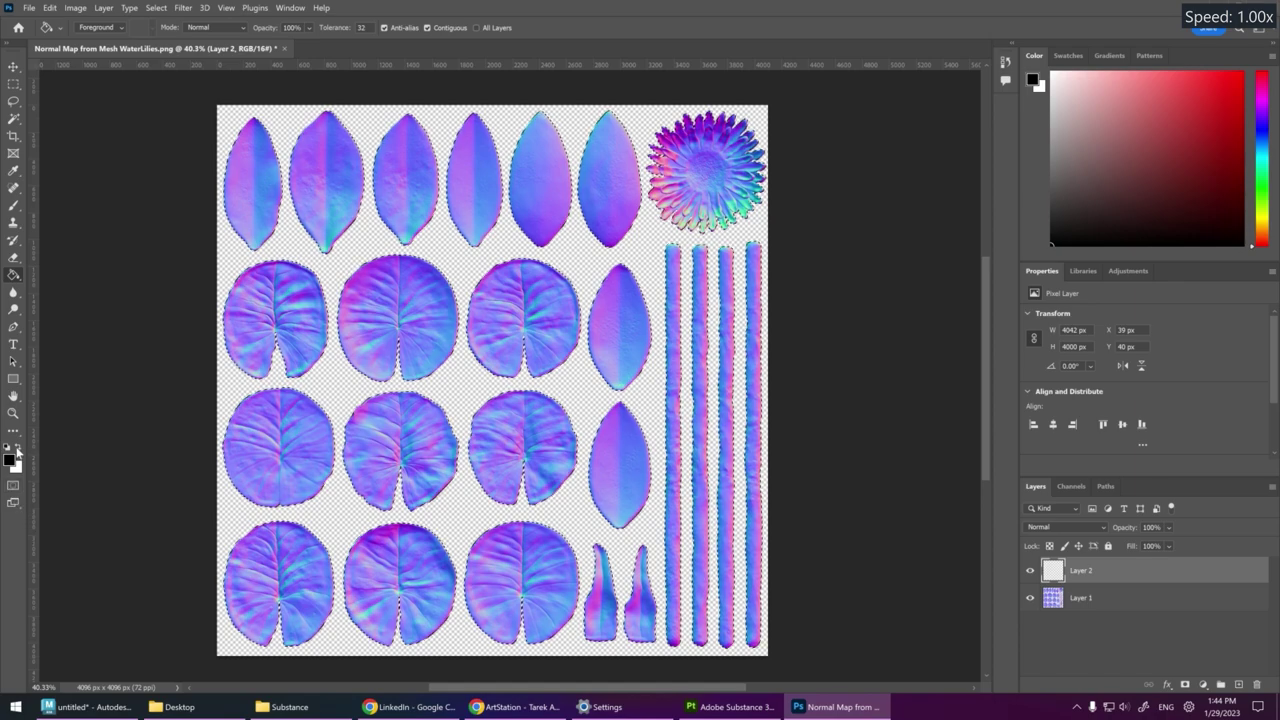
click(19, 447)
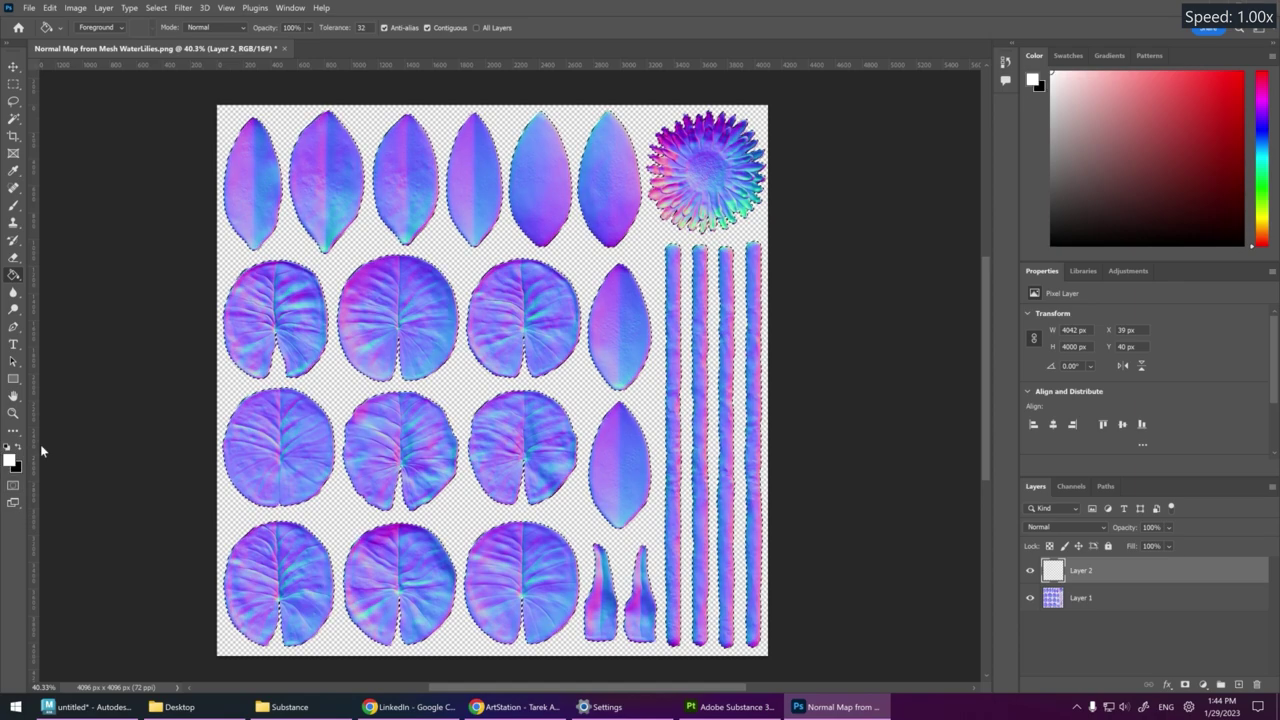
click(560, 320)
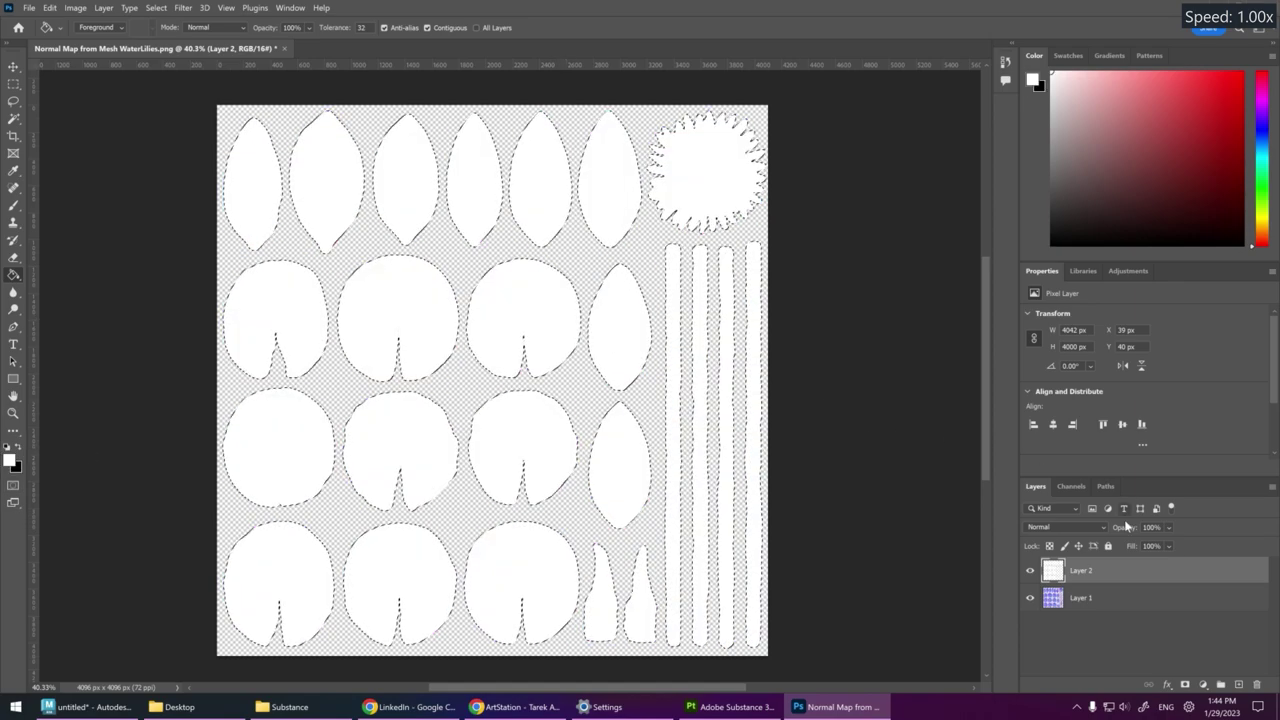
Fill the area around the leaves black on another new layer
click(1221, 682)
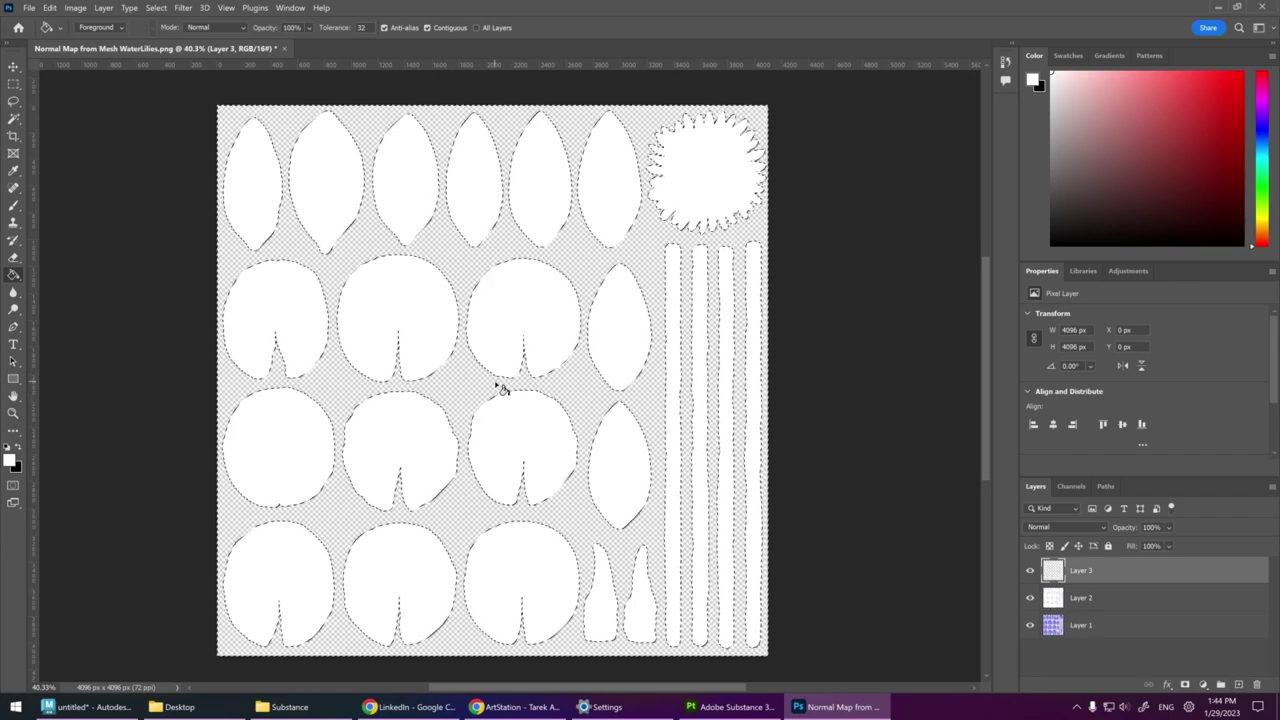
click(18, 447)
click(392, 352)
key(ctrl+d)
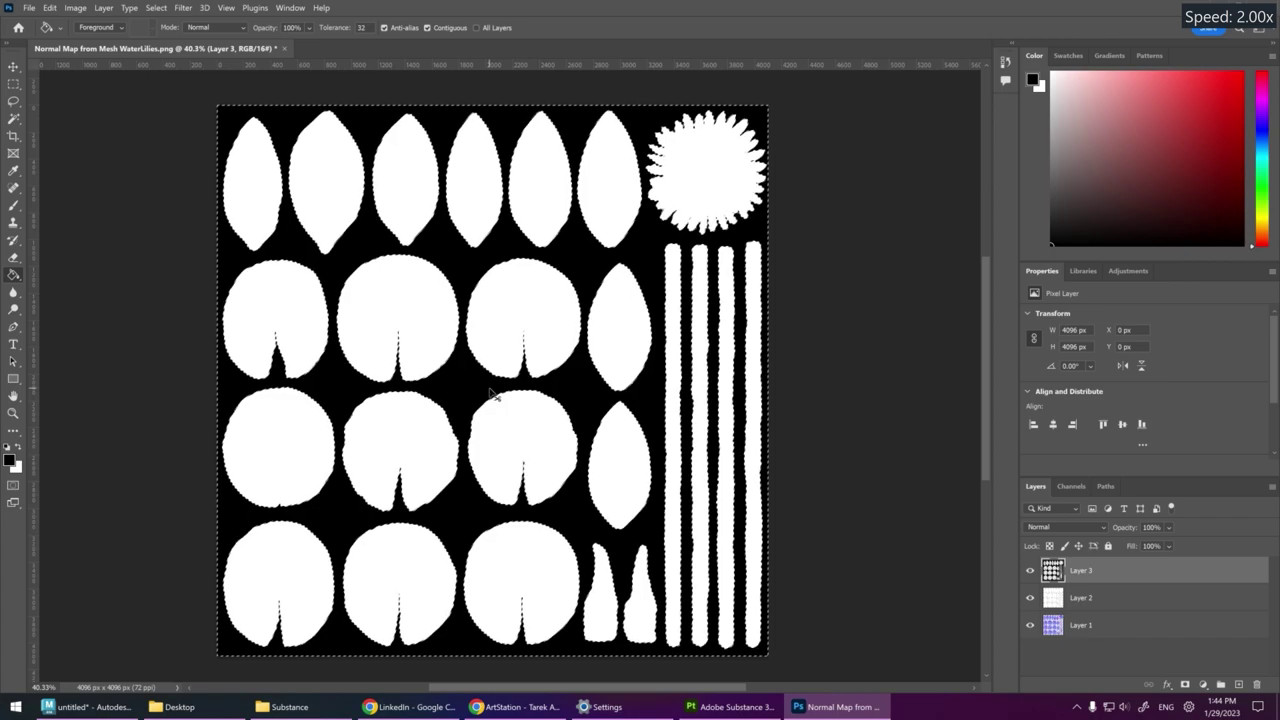
Convert to 8 bits and save a copy as WaterLilies_Opacity.tga in the Textures folder
click(75, 7)
click(235, 124)
key(alt+ctrl+s)
click(241, 298)
click(141, 371)
double_click(150, 122)
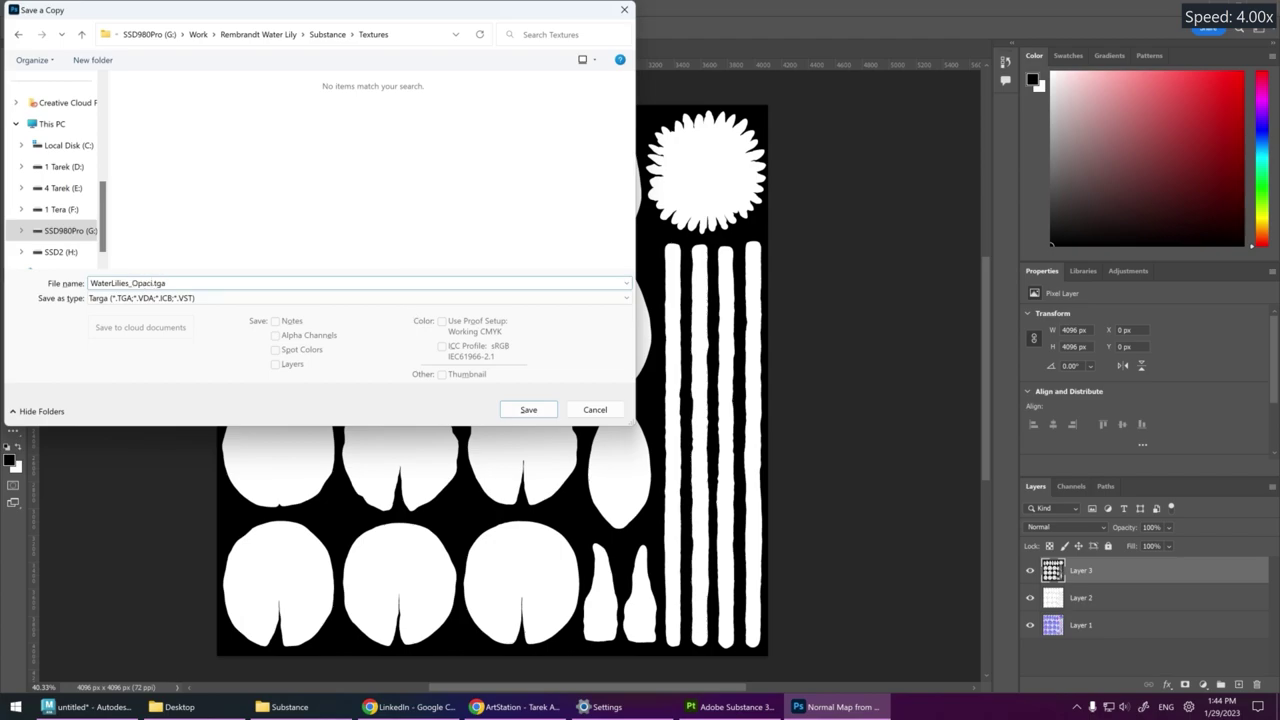
key(Return)
key(Return)
click(290, 707)
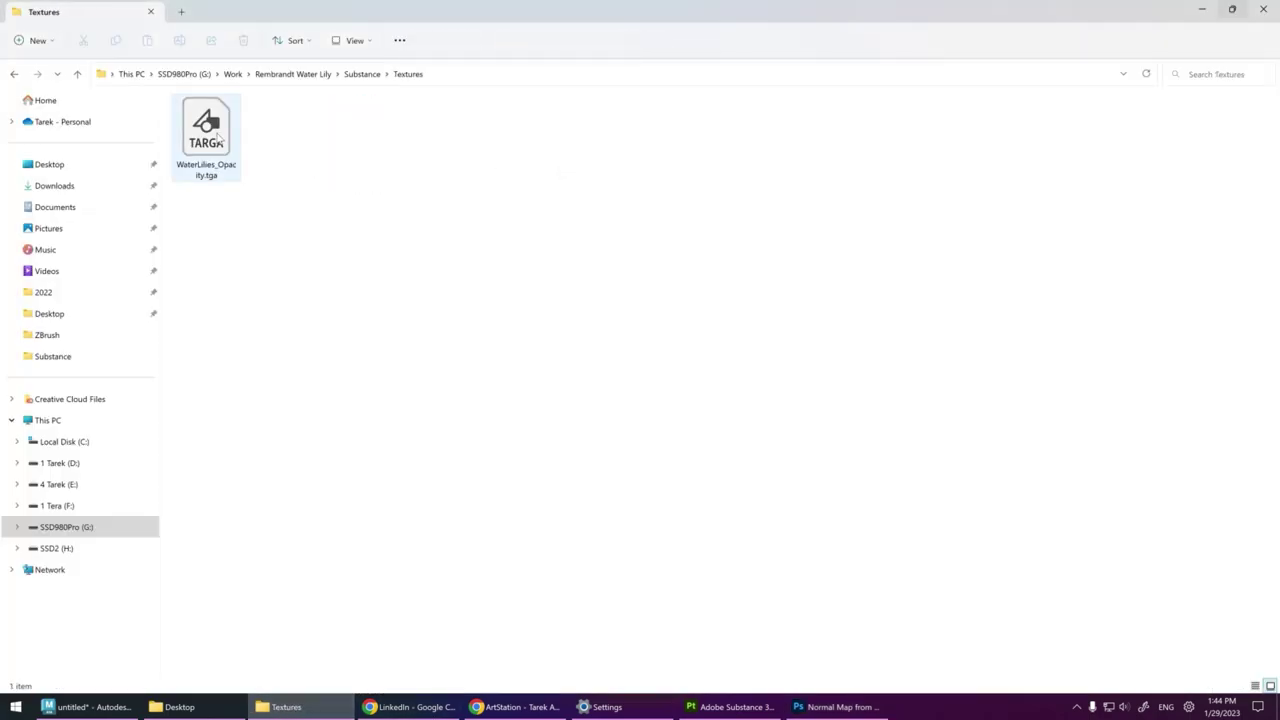
drag(743, 686, 560, 600)
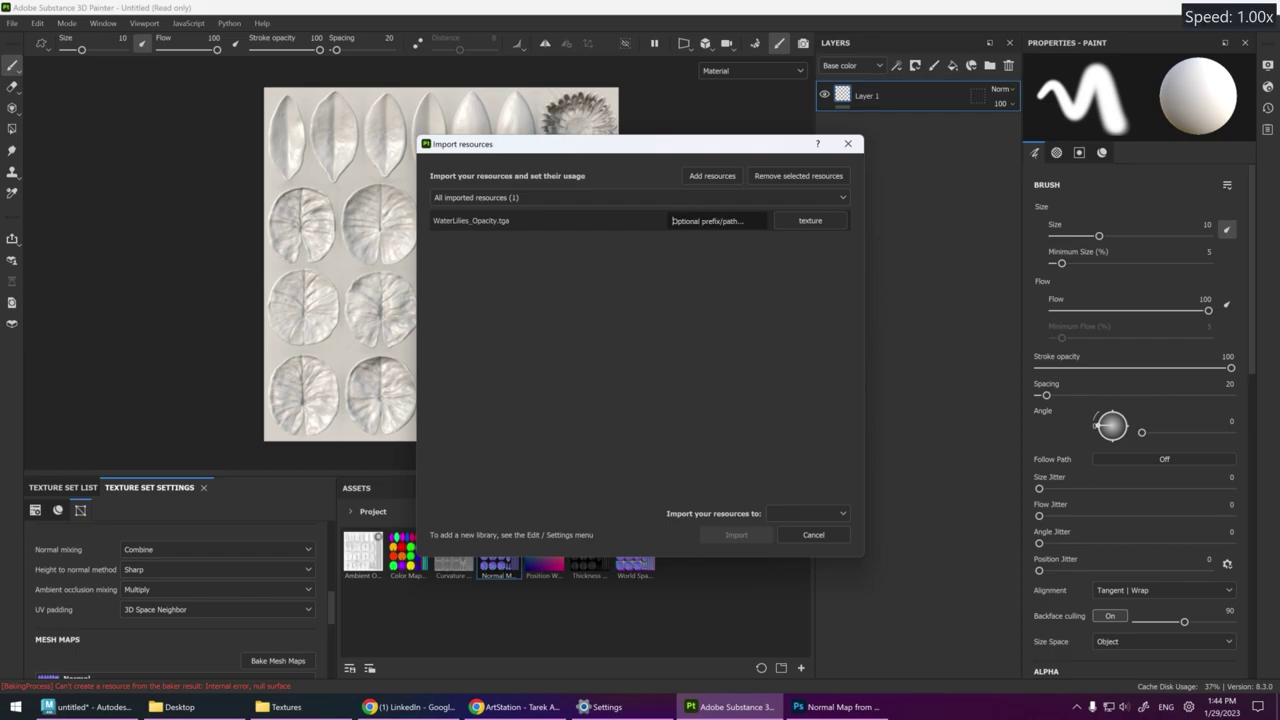
Import WaterLilies_Opacity as a project texture and add a Background fill layer replacing Layer 1
text(Opacity)
click(790, 557)
click(736, 535)
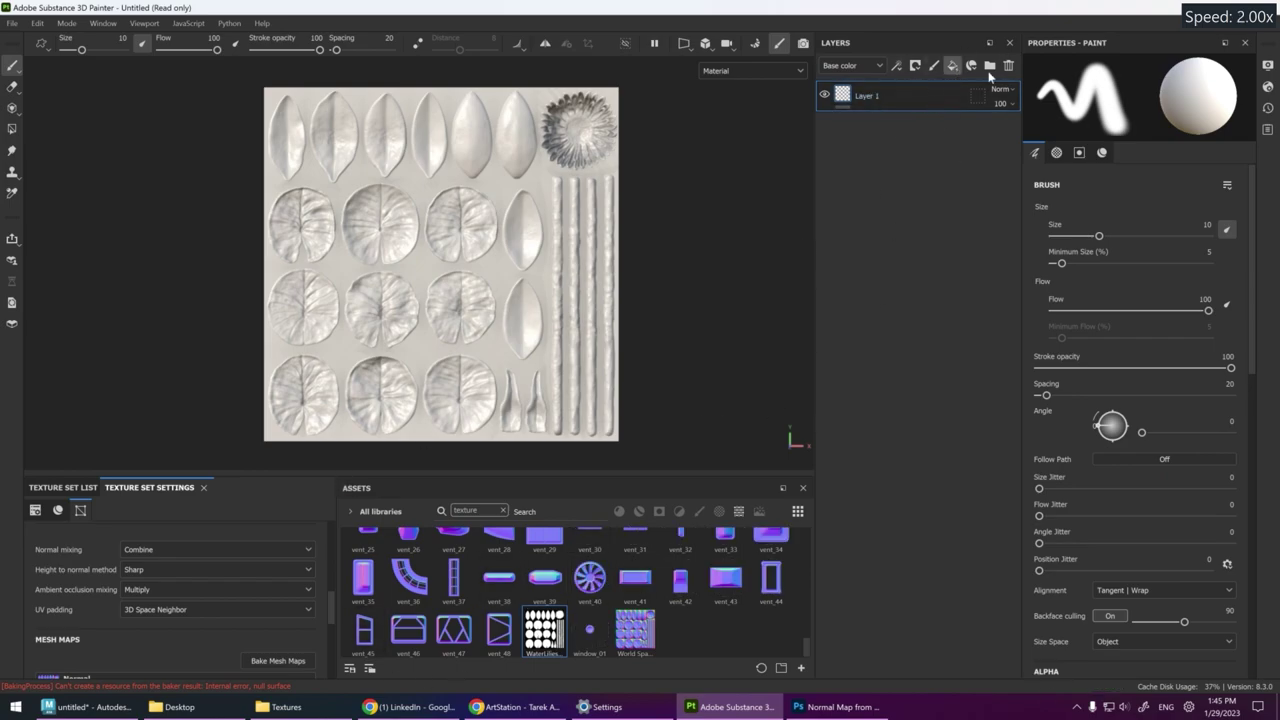
click(952, 65)
double_click(874, 96)
text(Background)
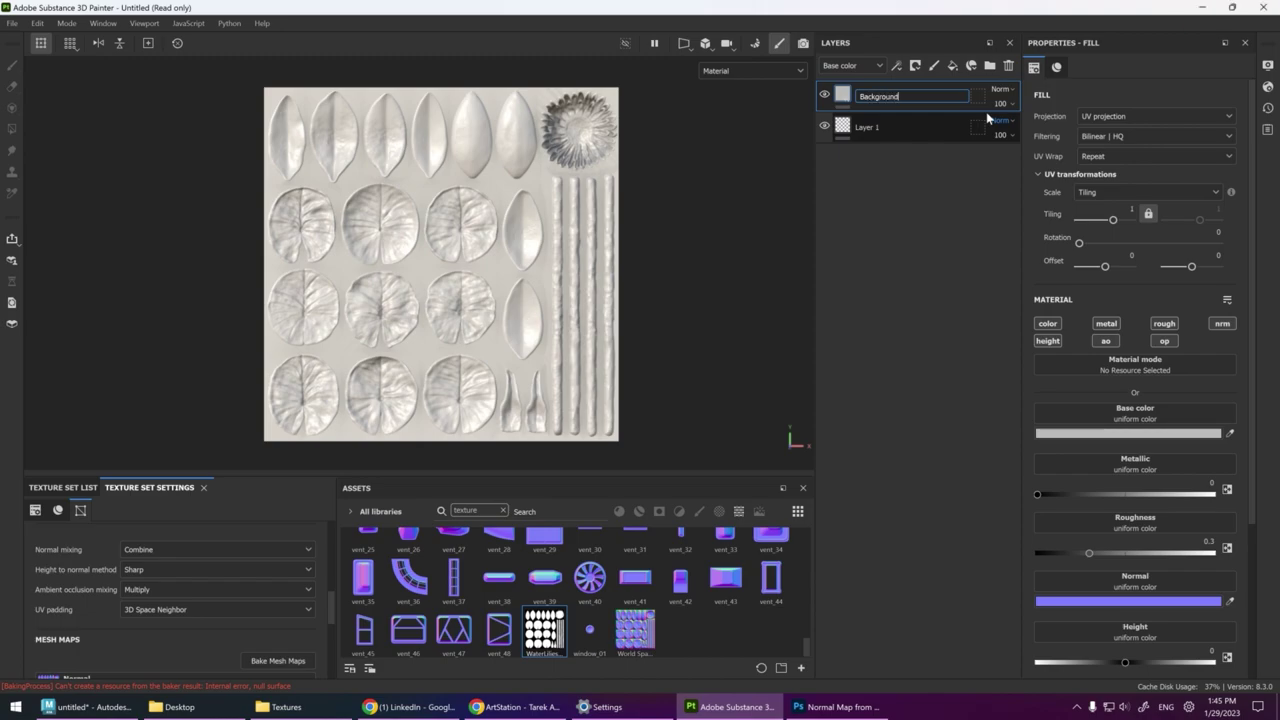
click(988, 122)
key(Delete)
Add an Opacity fill layer with only the op channel, using WaterLilies_Opacity
click(952, 65)
click(1106, 341)
click(1222, 323)
click(1047, 341)
click(1164, 323)
click(1047, 323)
drag(544, 630, 1135, 415)
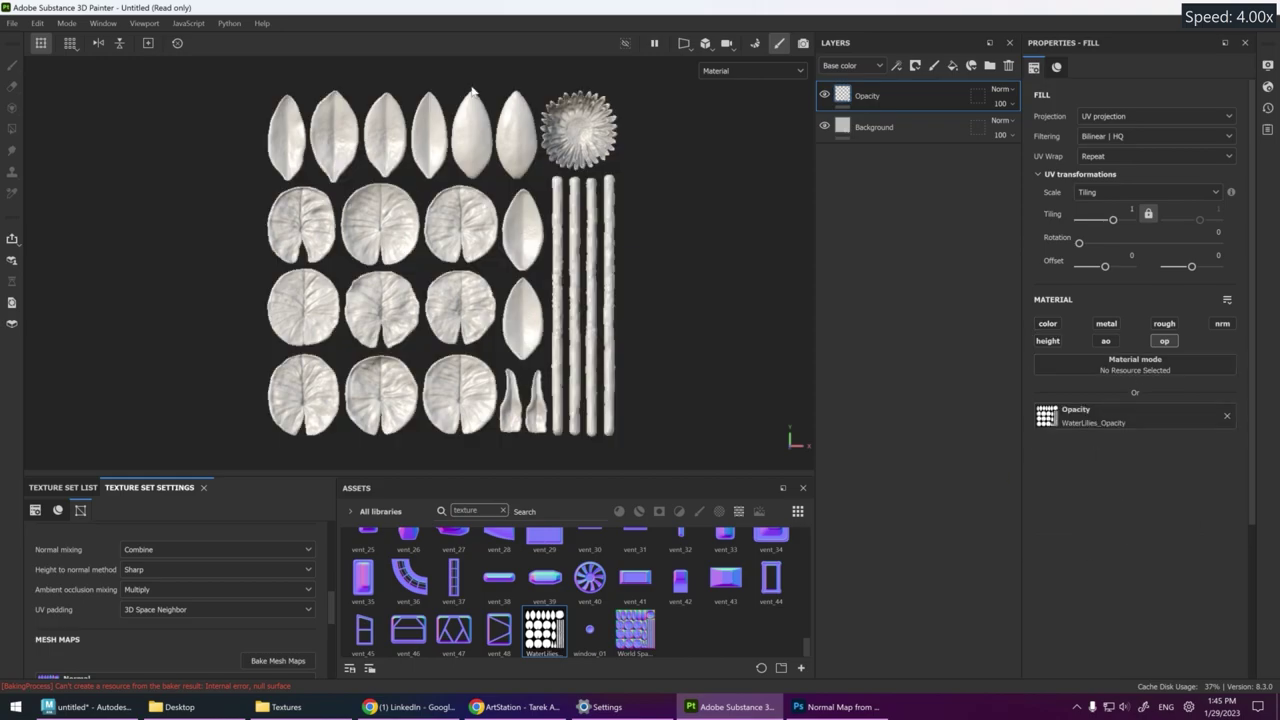
Rotate the lighting and pan to inspect the masked texture sheet
scroll(410, 192, up, 3)
scroll(430, 220, up, 2)
scroll(450, 250, down, 5)
scroll(470, 280, up, 1)
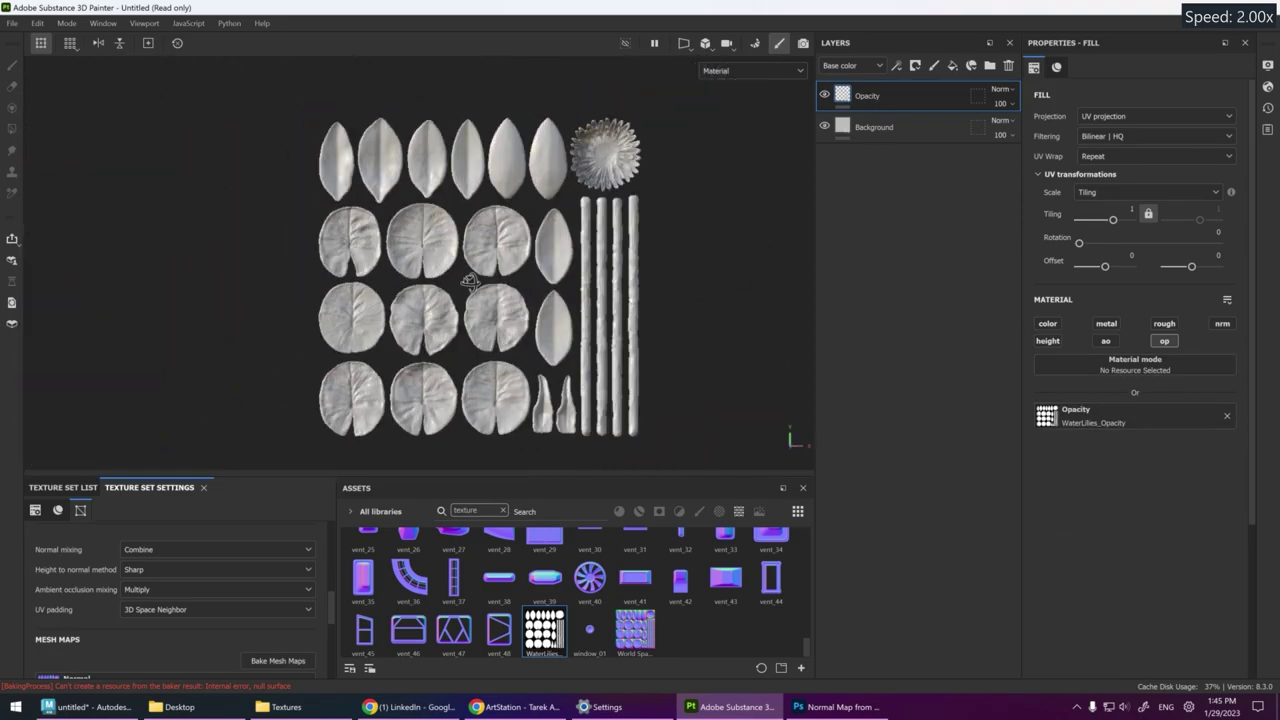
shift+right_drag(470, 281, 546, 313)
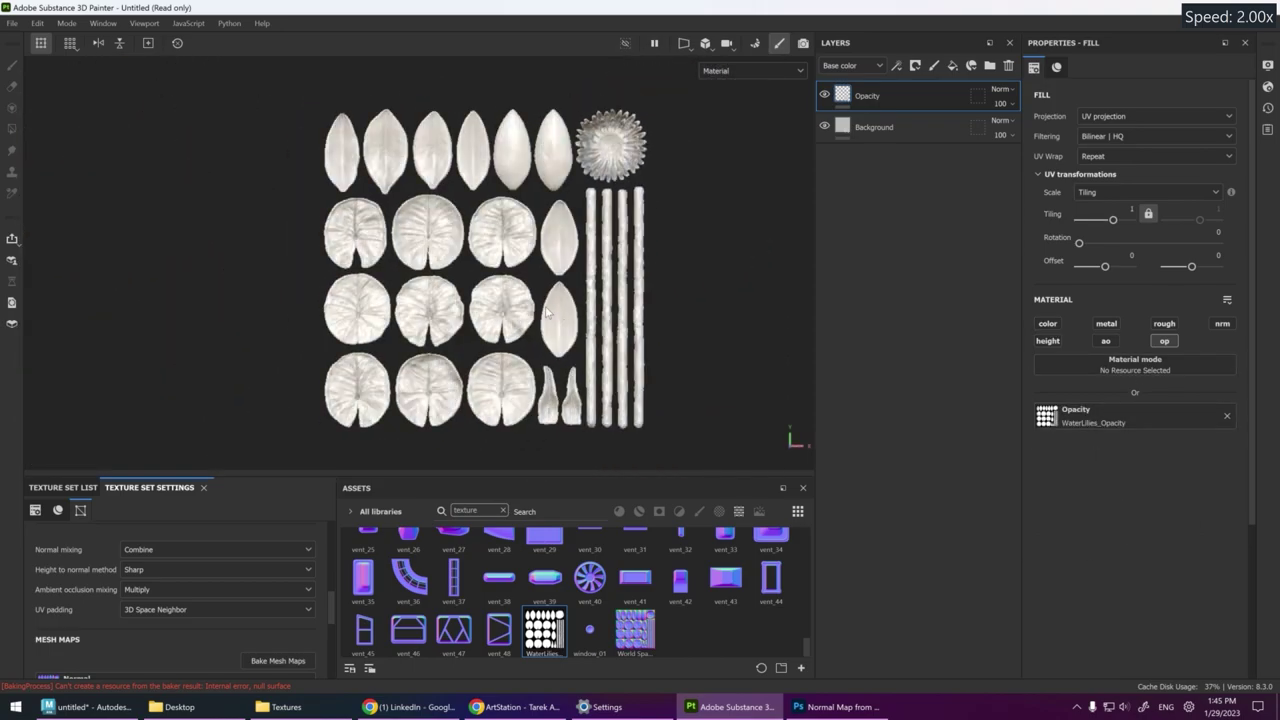
middle_drag(546, 313, 526, 325)
click(270, 662)
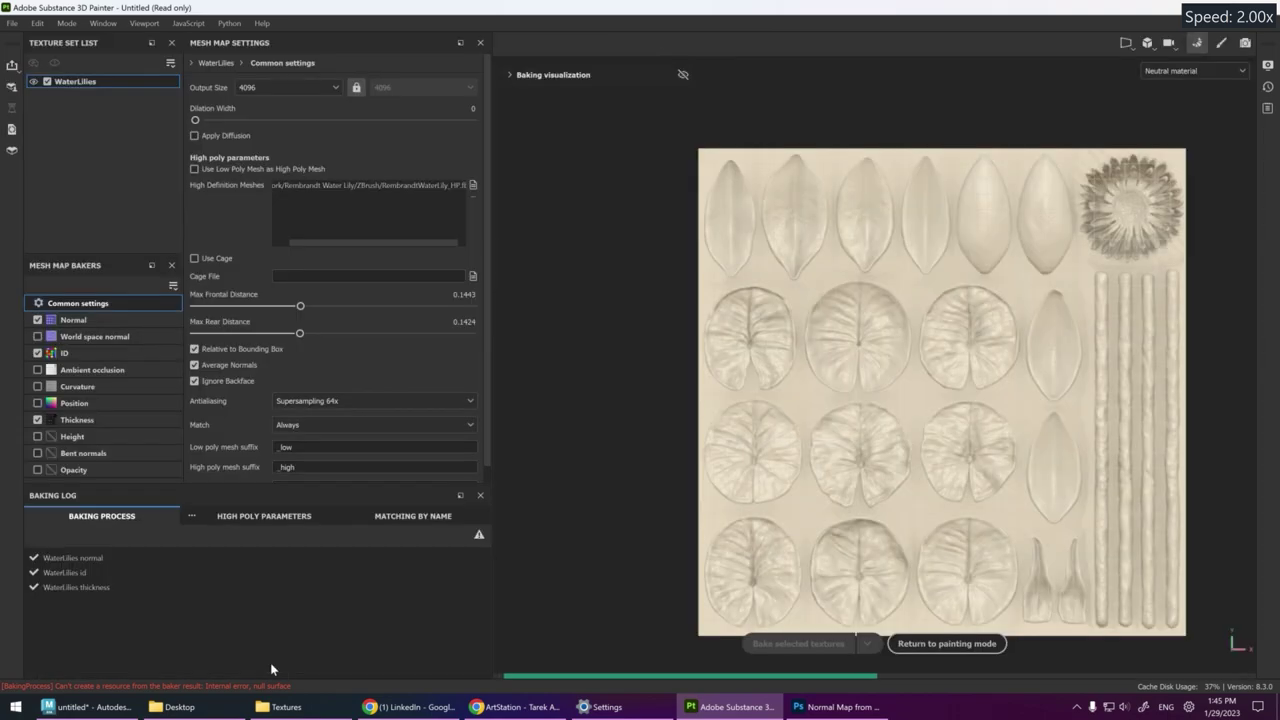
Bake Normal, World space normal, AO, Curvature, Position, Thickness and Height, excluding ID
click(38, 353)
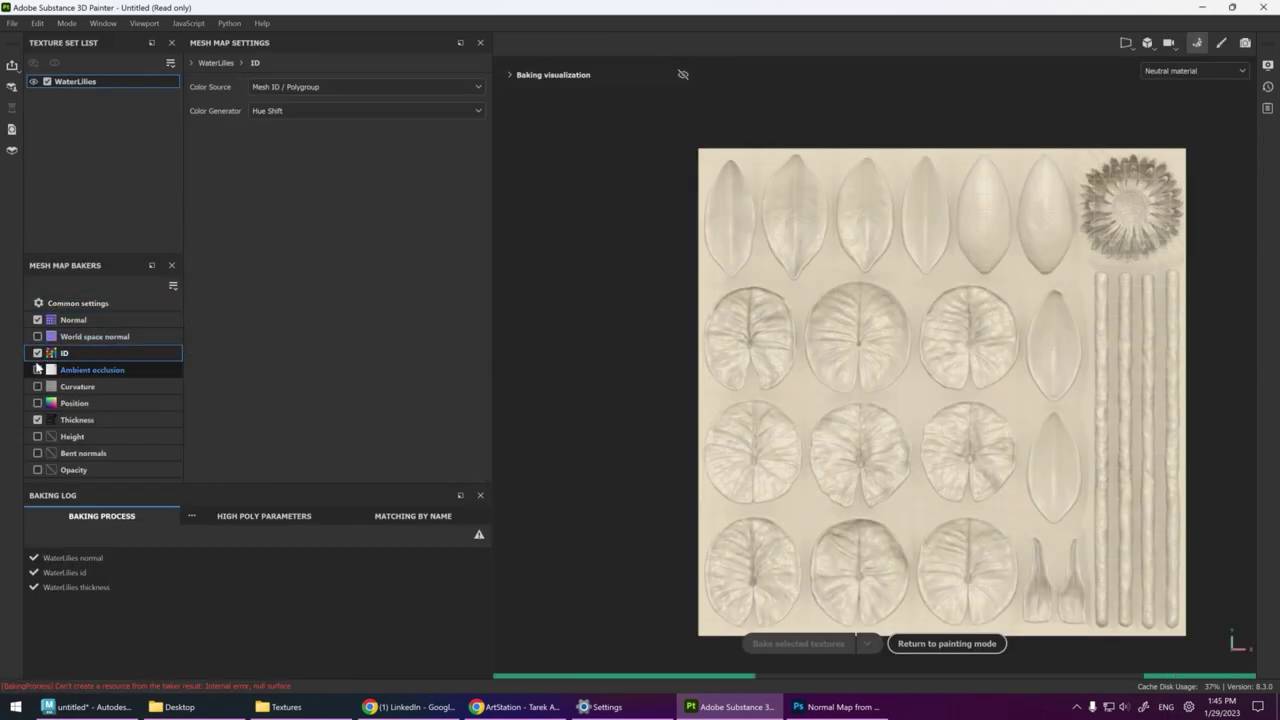
click(38, 420)
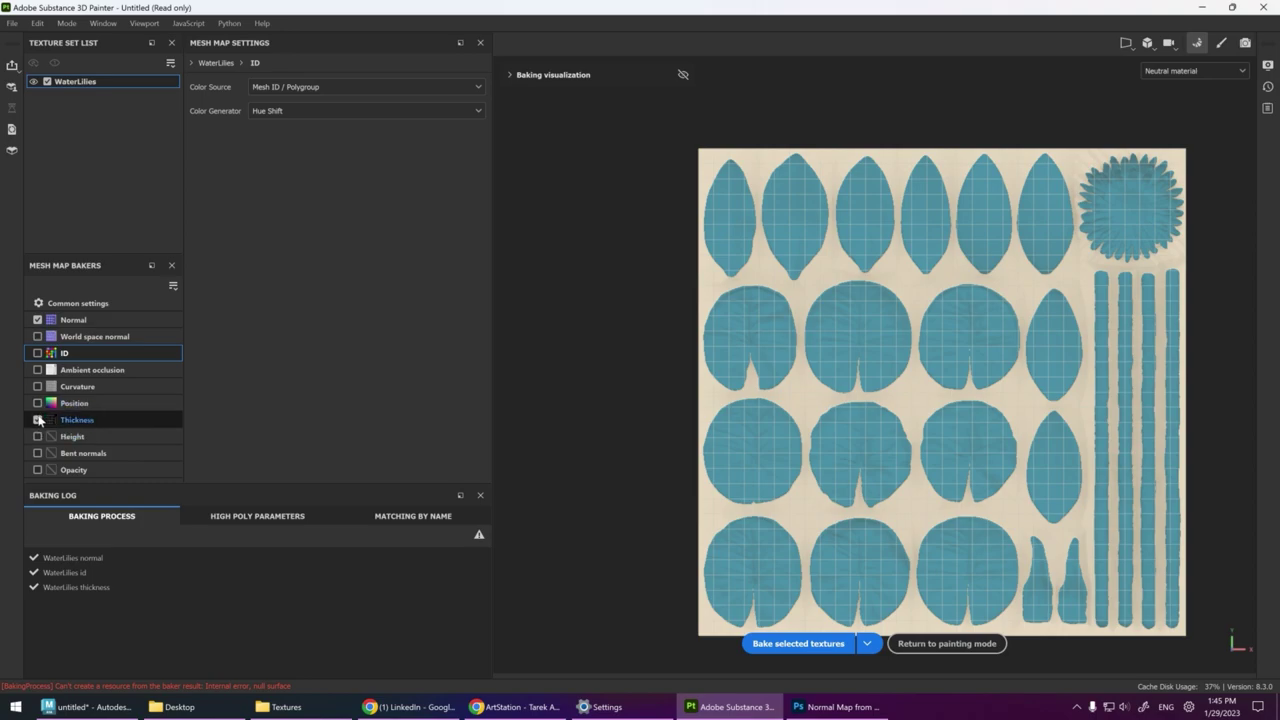
click(38, 420)
click(40, 400)
click(38, 370)
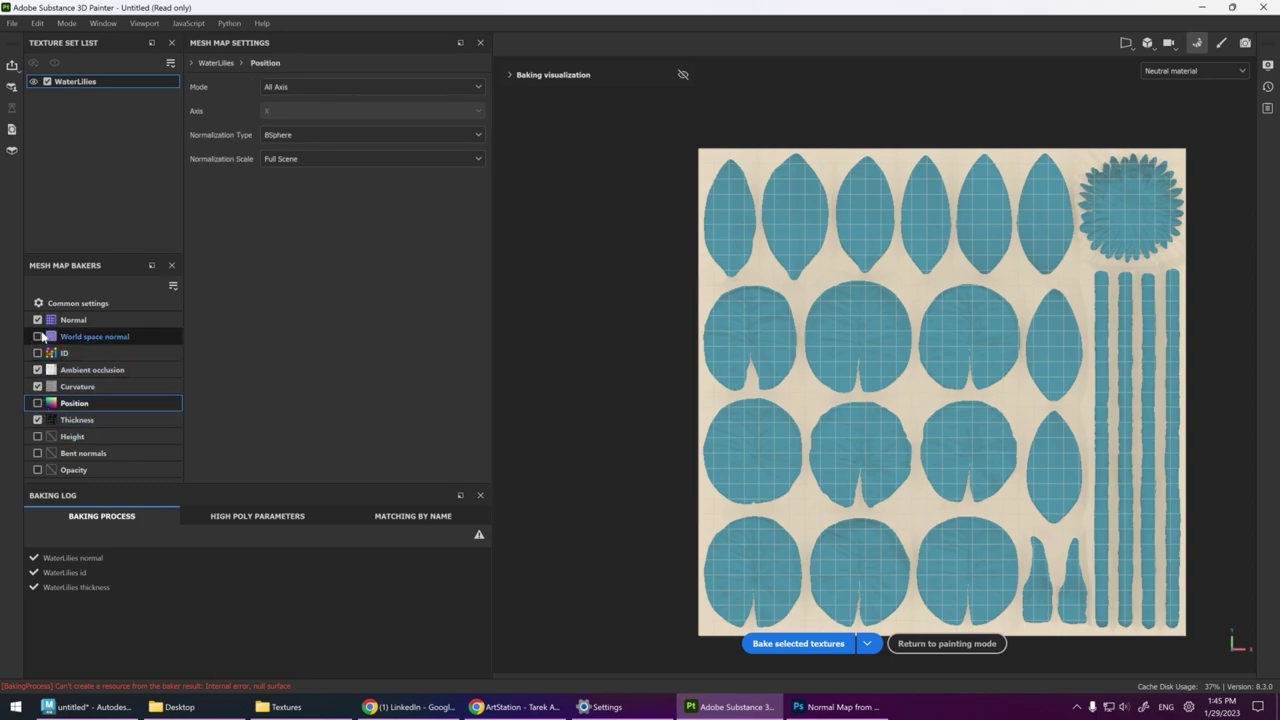
click(38, 336)
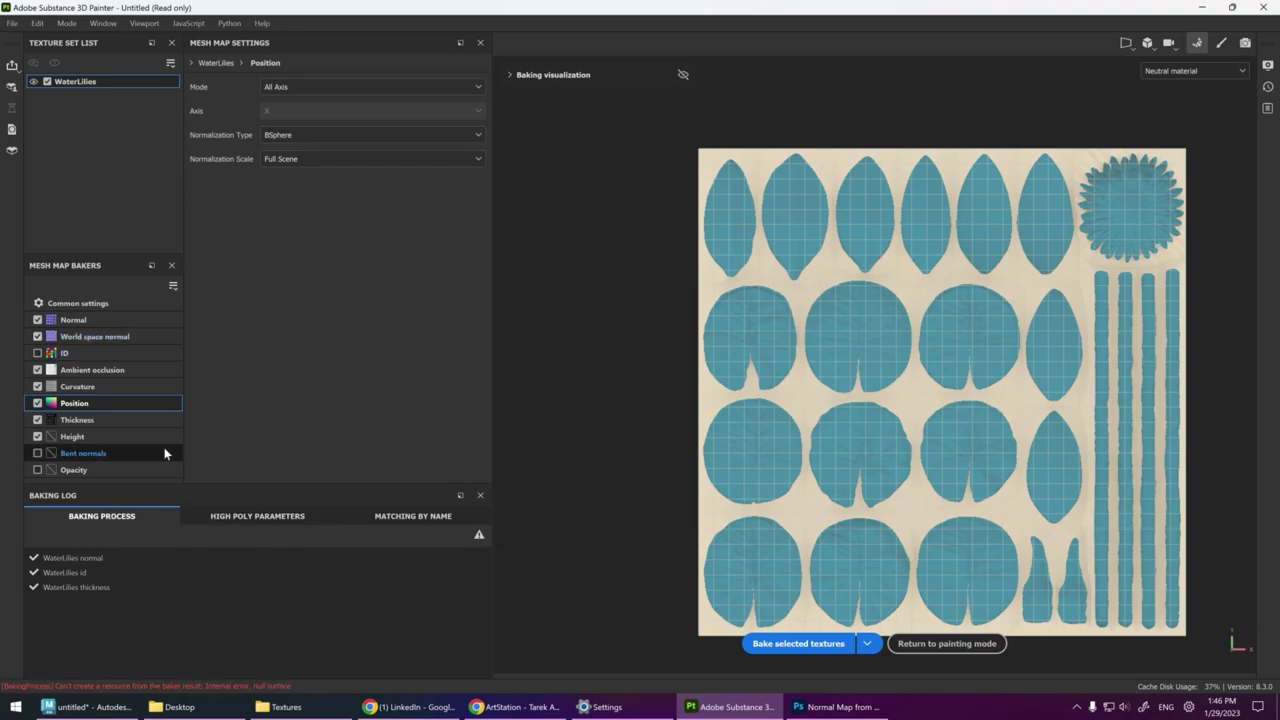
click(80, 303)
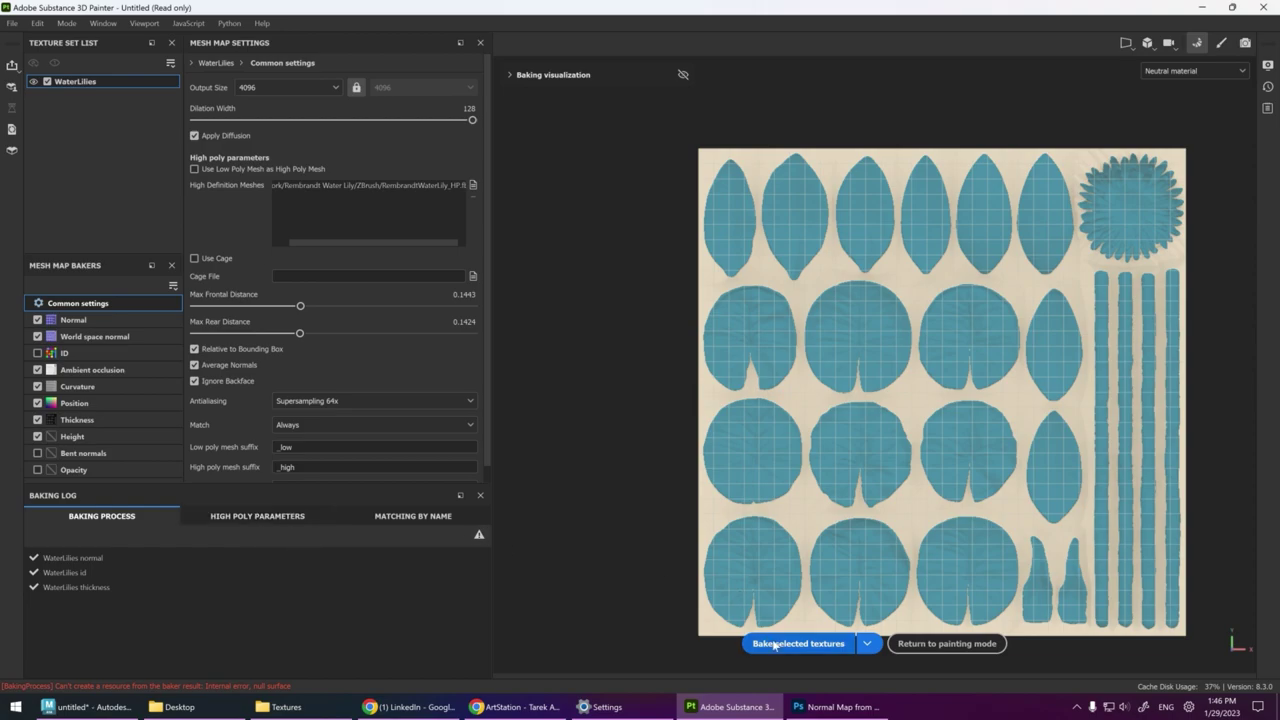
middle_drag(841, 454, 815, 450)
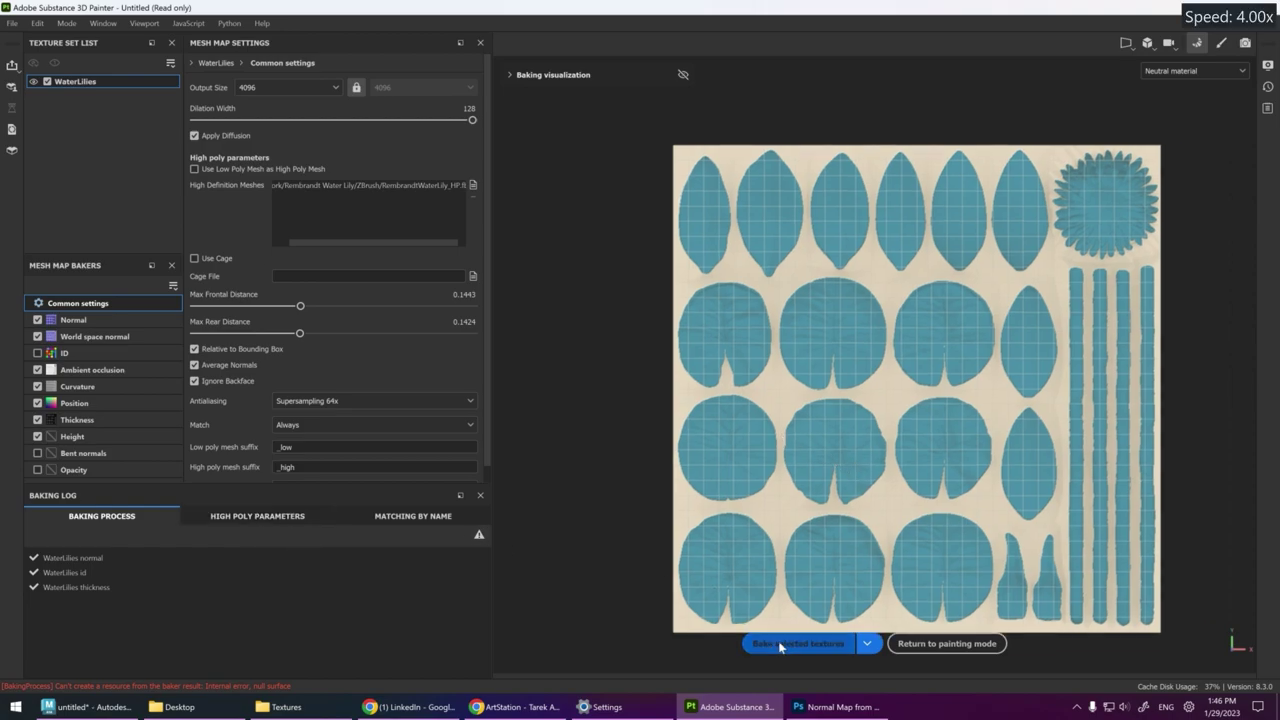
click(780, 645)
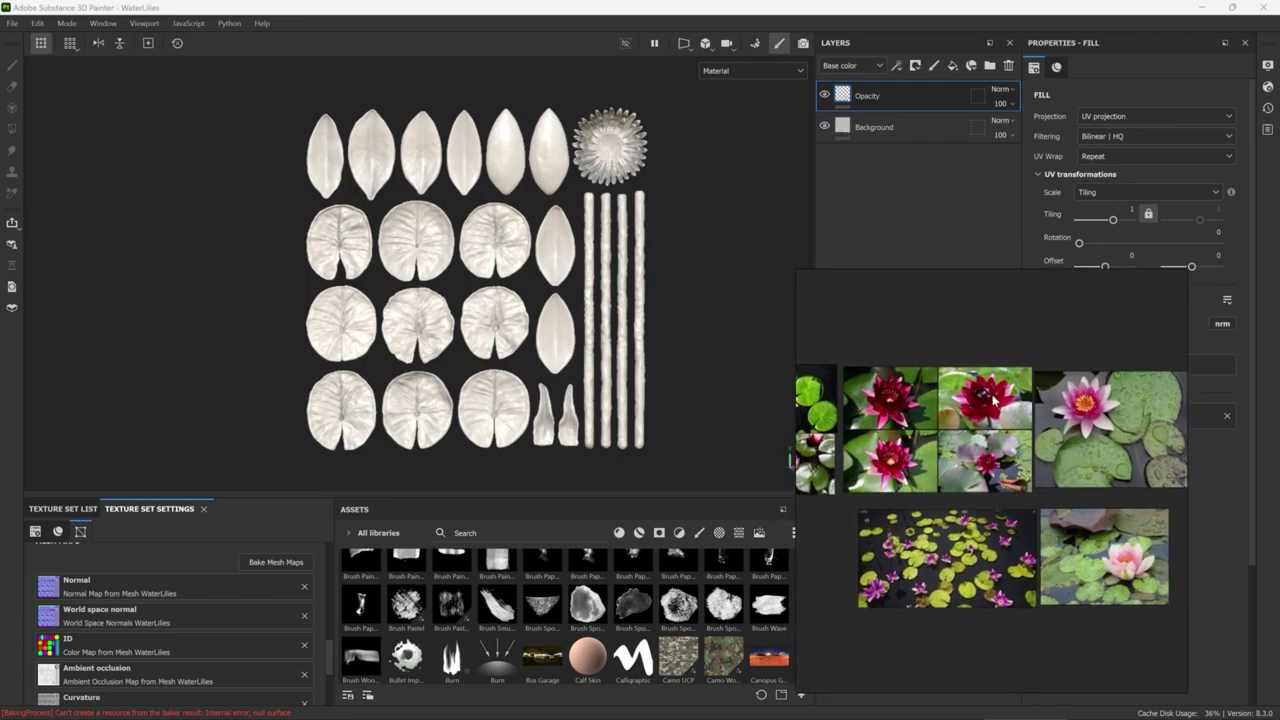
Add a fill layer and move the lily reference window to the left
click(953, 67)
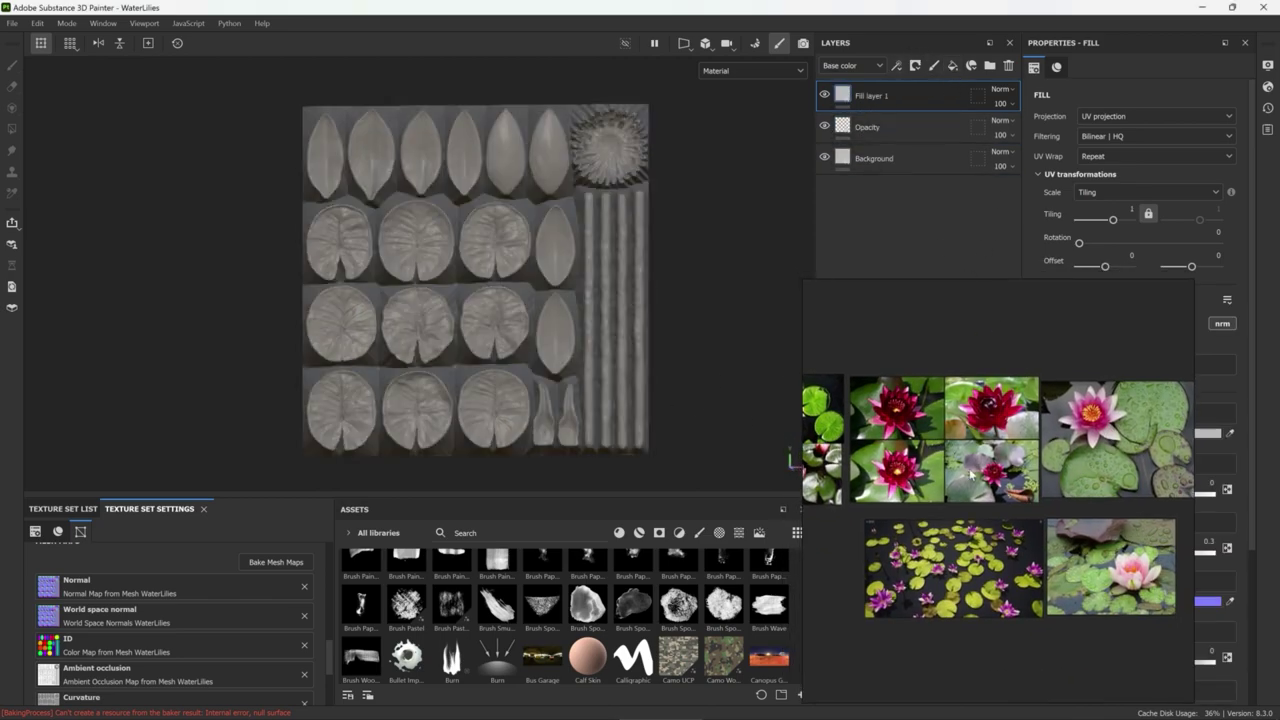
mouse_move(646, 284)
mouse_down()
mouse_move(663, 352)
mouse_move(624, 347)
mouse_up()
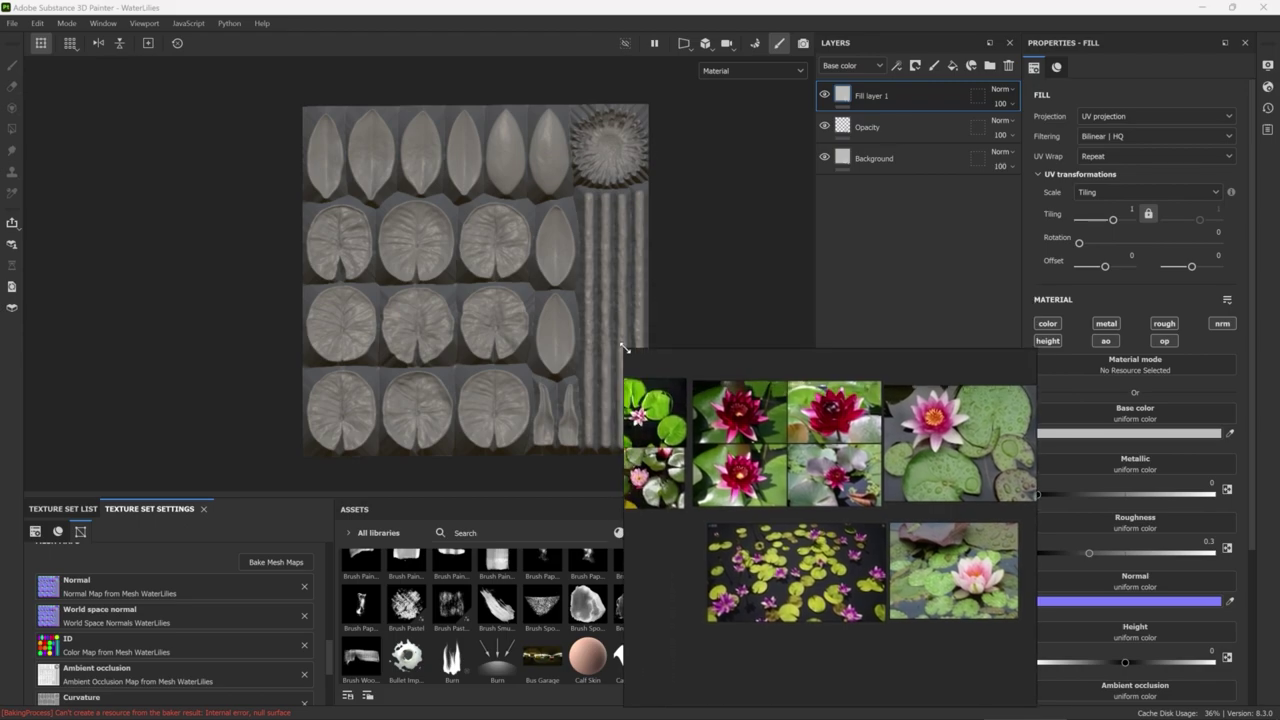
drag(870, 475, 92, 327)
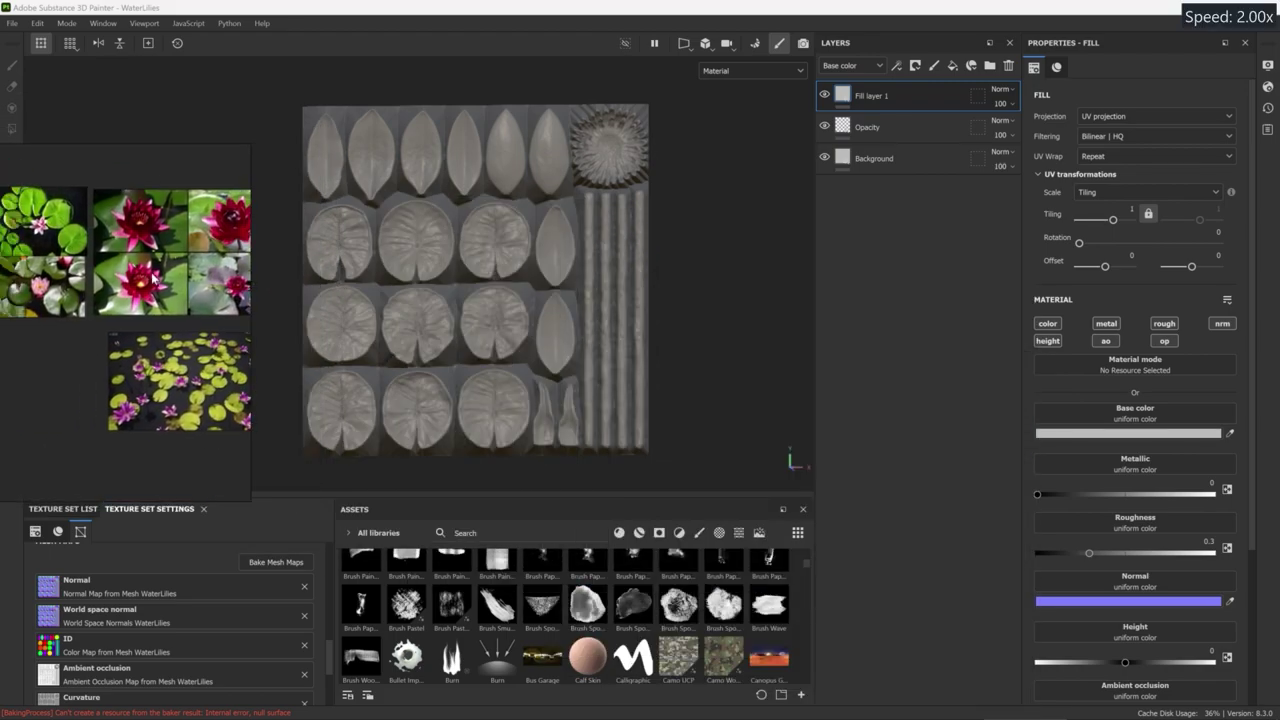
scroll(92, 327, up, 3)
scroll(92, 327, down, 3)
scroll(118, 360, up, 2)
scroll(118, 360, down, 3)
scroll(150, 330, up, 2)
scroll(181, 310, down, 2)
scroll(222, 342, up, 1)
scroll(228, 270, up, 3)
scroll(107, 326, down, 2)
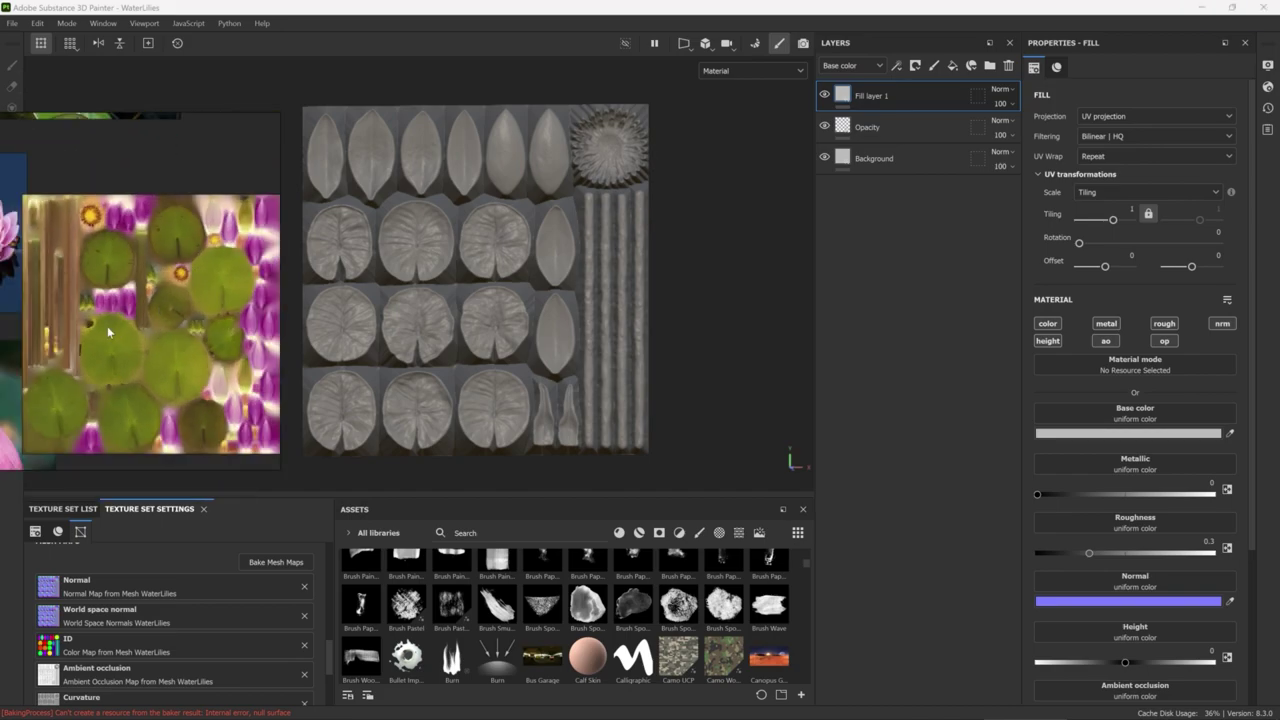
scroll(114, 322, down, 1)
scroll(114, 322, down, 2)
scroll(188, 336, up, 3)
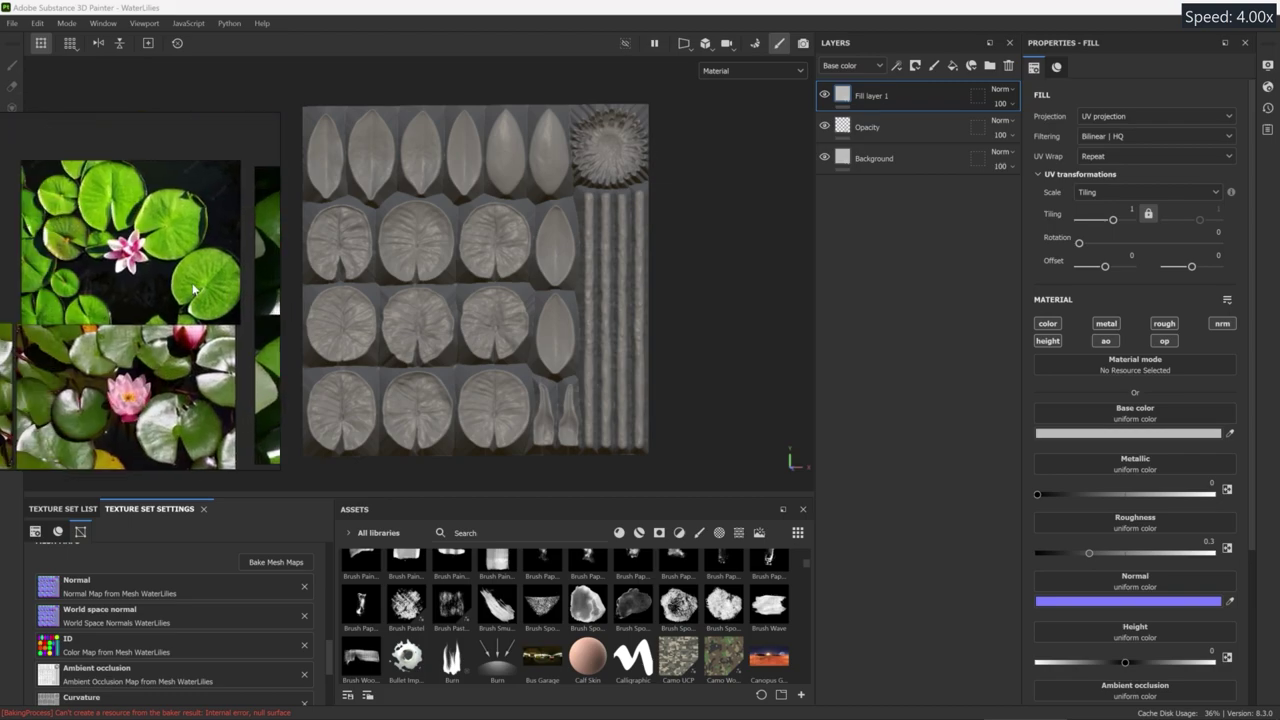
scroll(188, 336, down, 1)
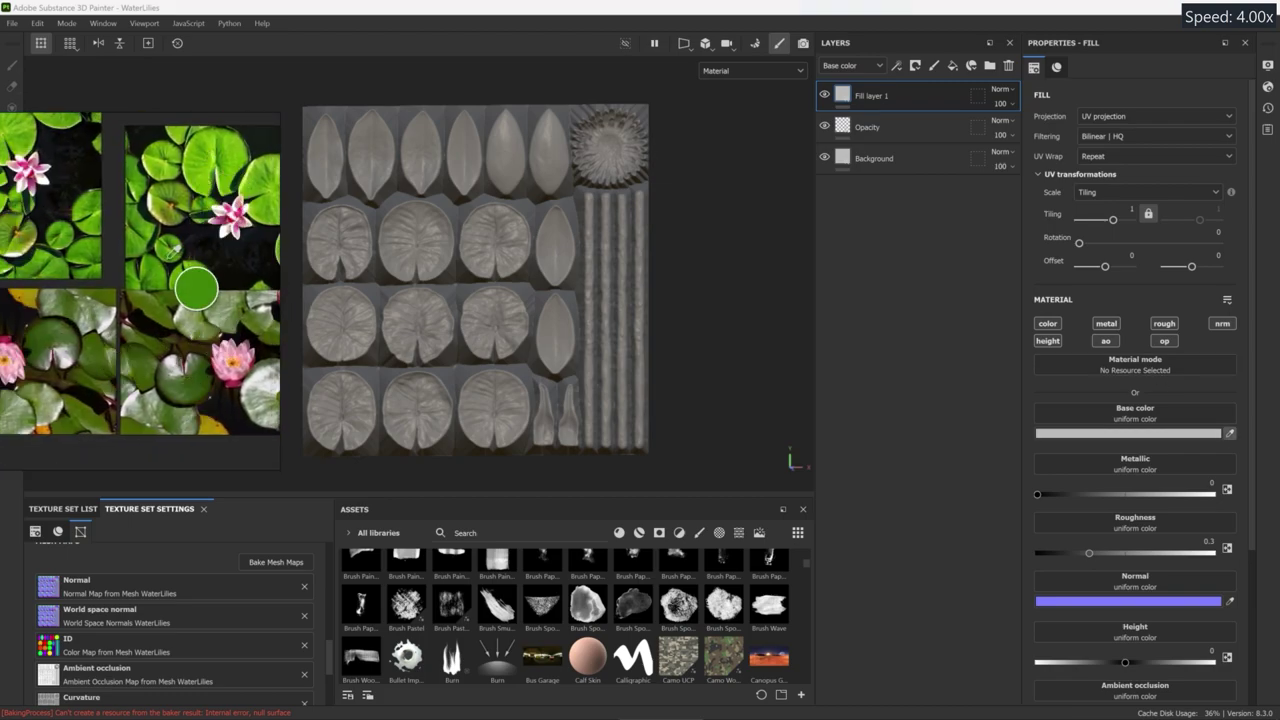
Give the layer a dark green base colour sampled from the reference and name it Basecolor
click(198, 285)
click(1128, 433)
click(1177, 567)
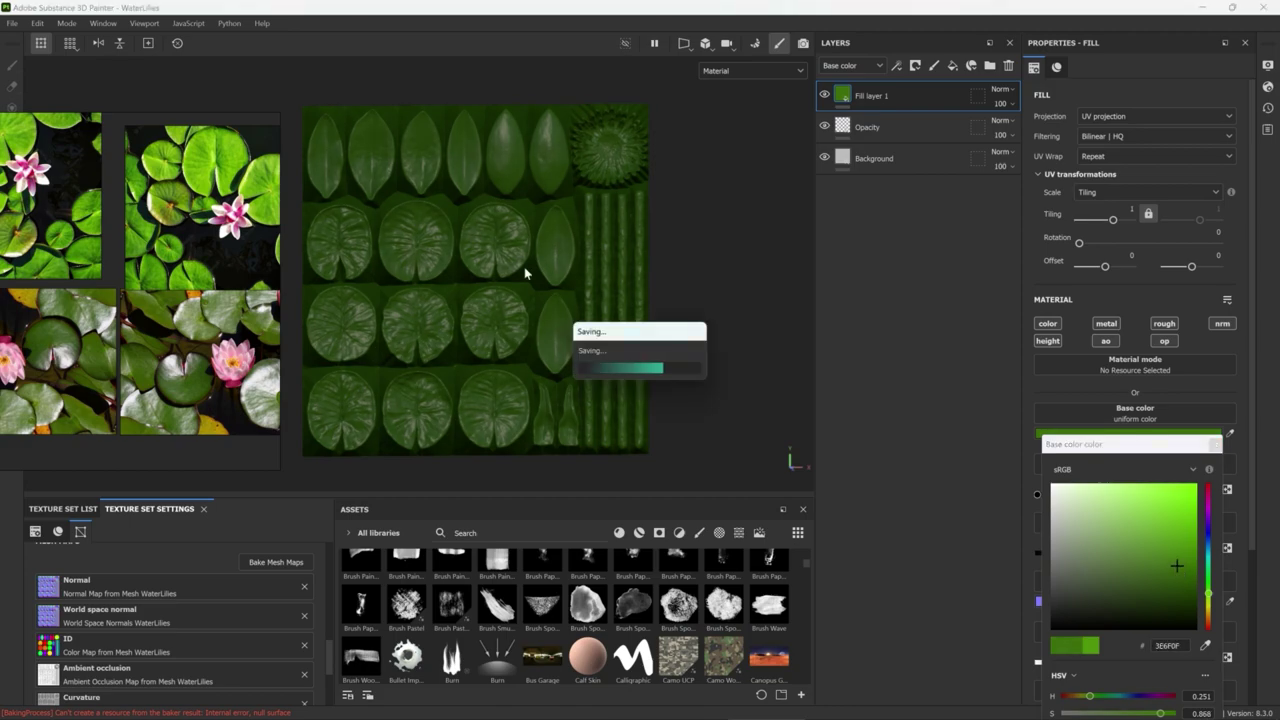
click(880, 100)
text(Basecolor)
key(Return)
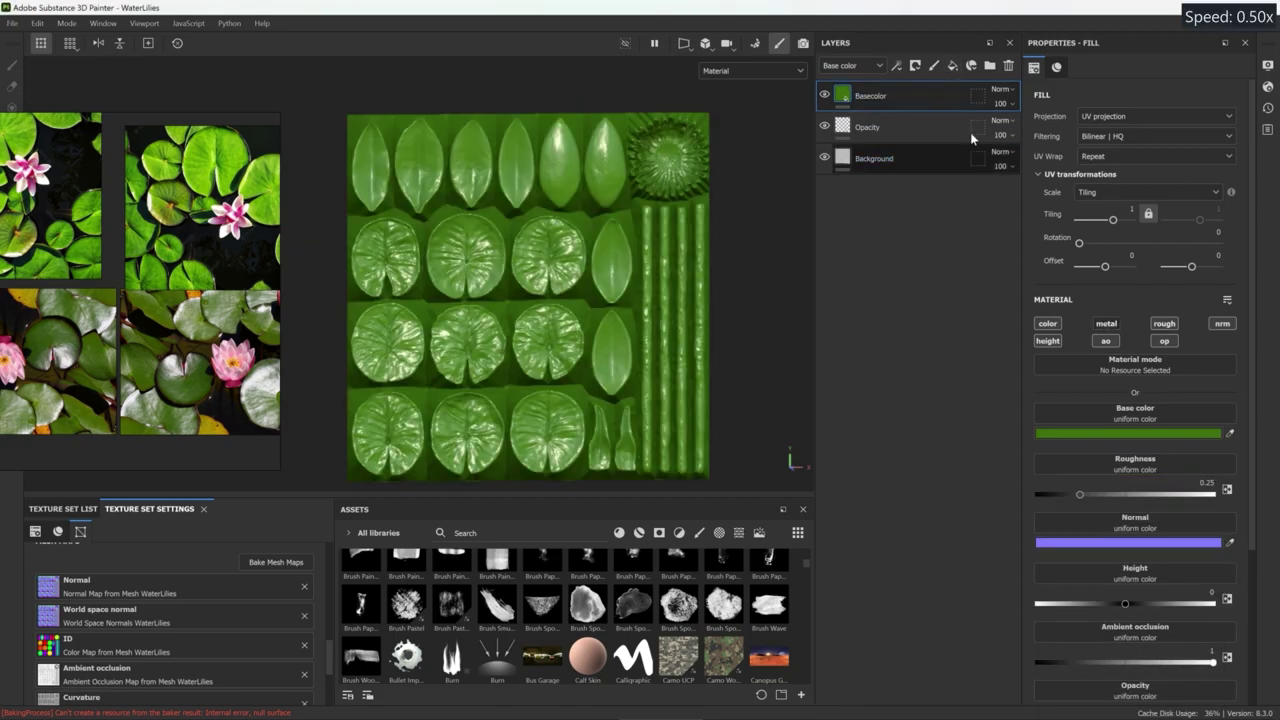
Add another fill layer above and rename it leaf01
click(953, 66)
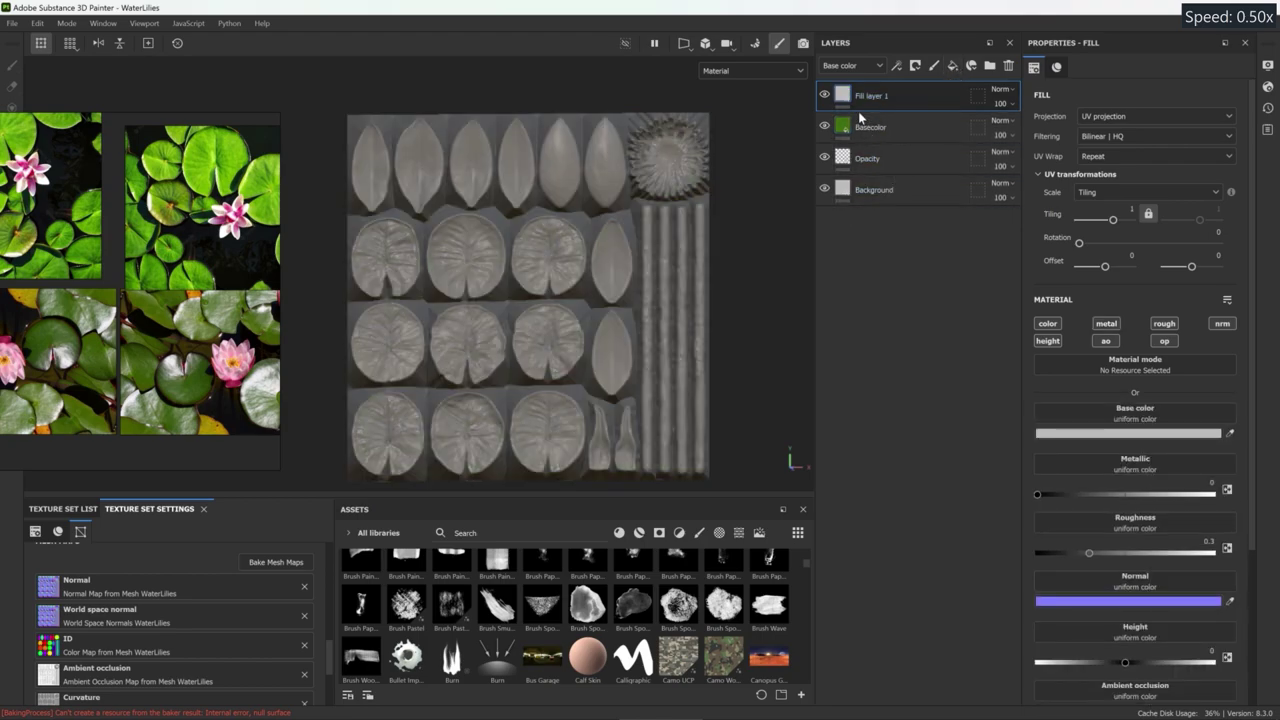
double_click(876, 100)
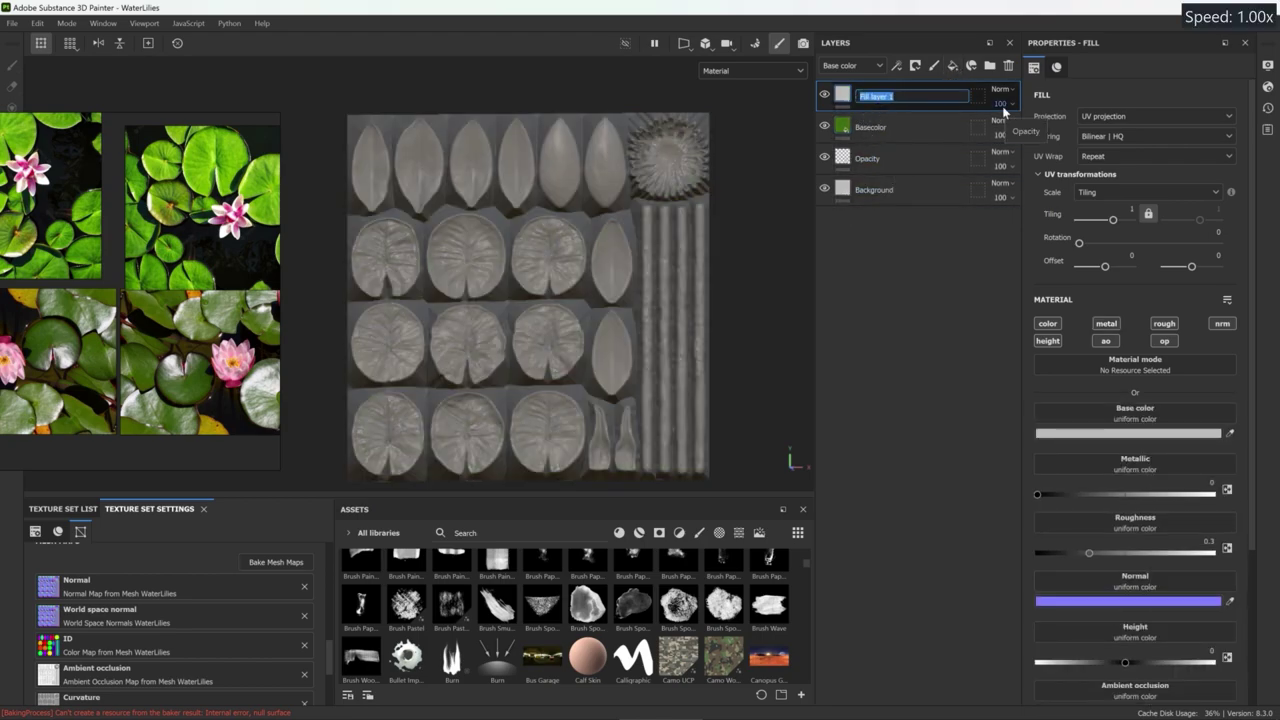
text(Leaf)
key(BackSpace)
key(BackSpace)
key(BackSpace)
key(Return)
right_click(869, 93)
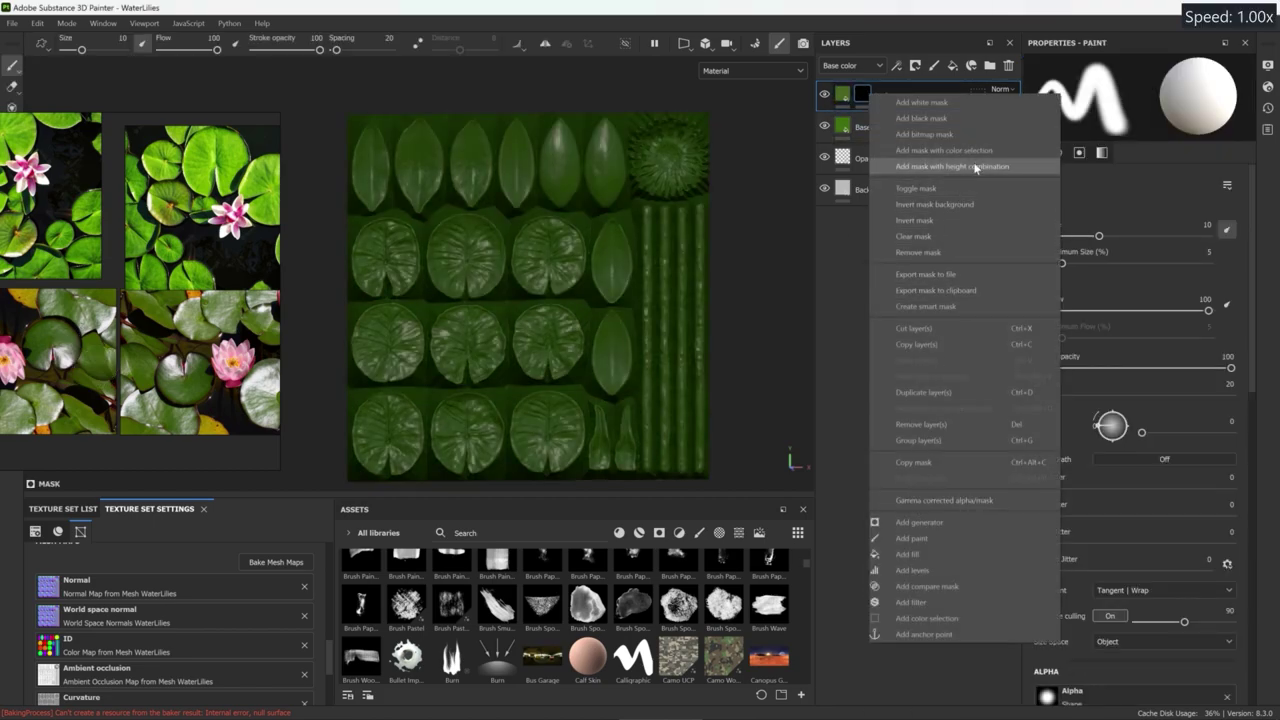
Mask leaf01 by colour selection on the green ID and move the Opacity layer to the top
click(962, 150)
click(1207, 225)
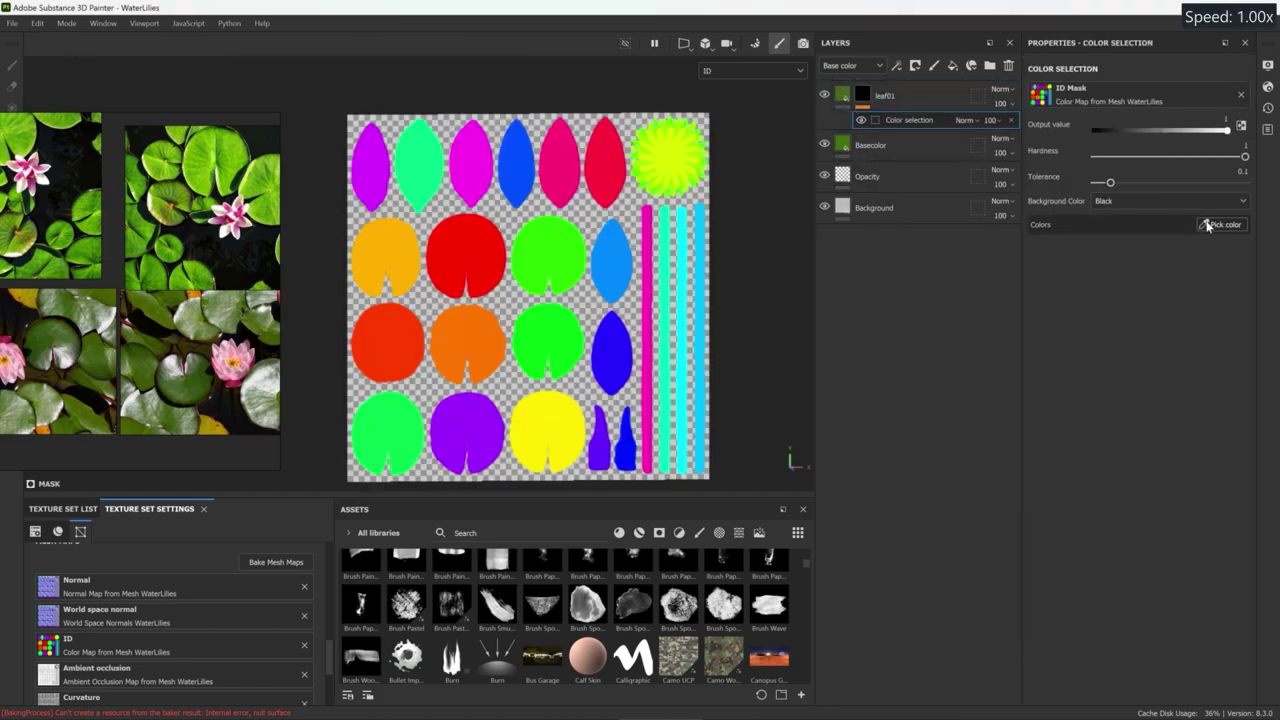
click(404, 425)
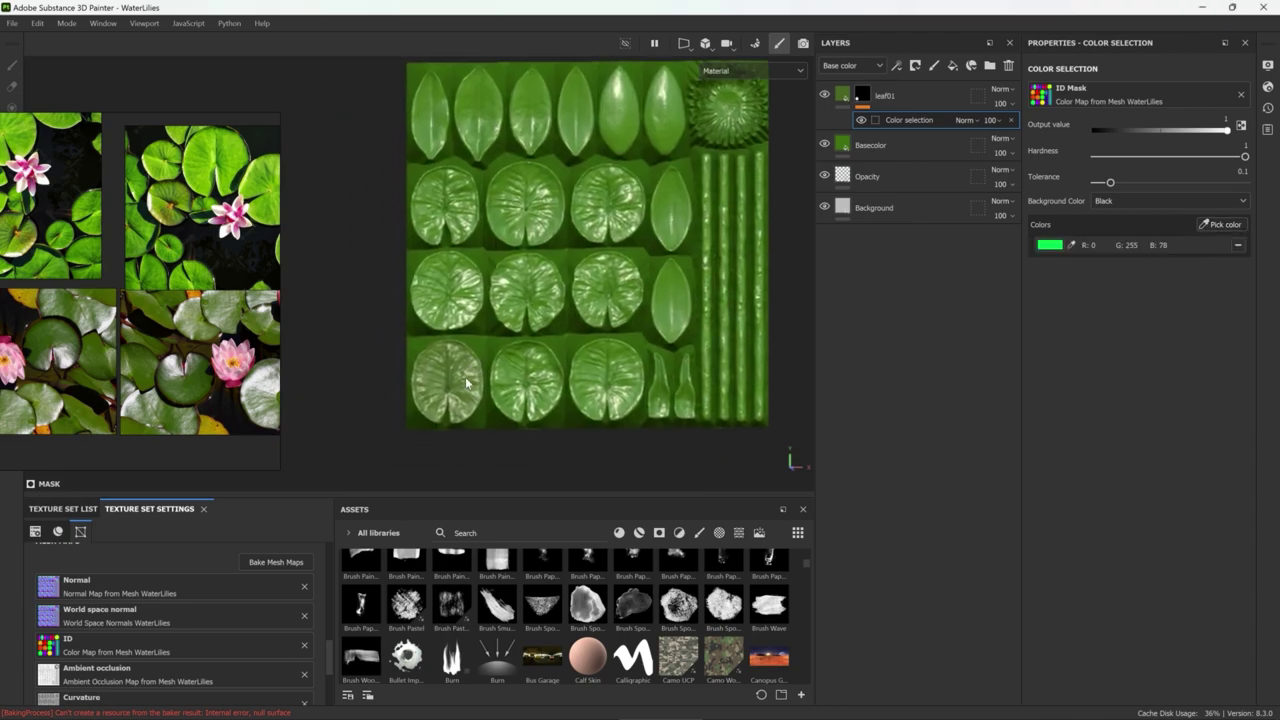
scroll(459, 382, up, 3)
scroll(560, 323, down, 1)
scroll(534, 323, down, 1)
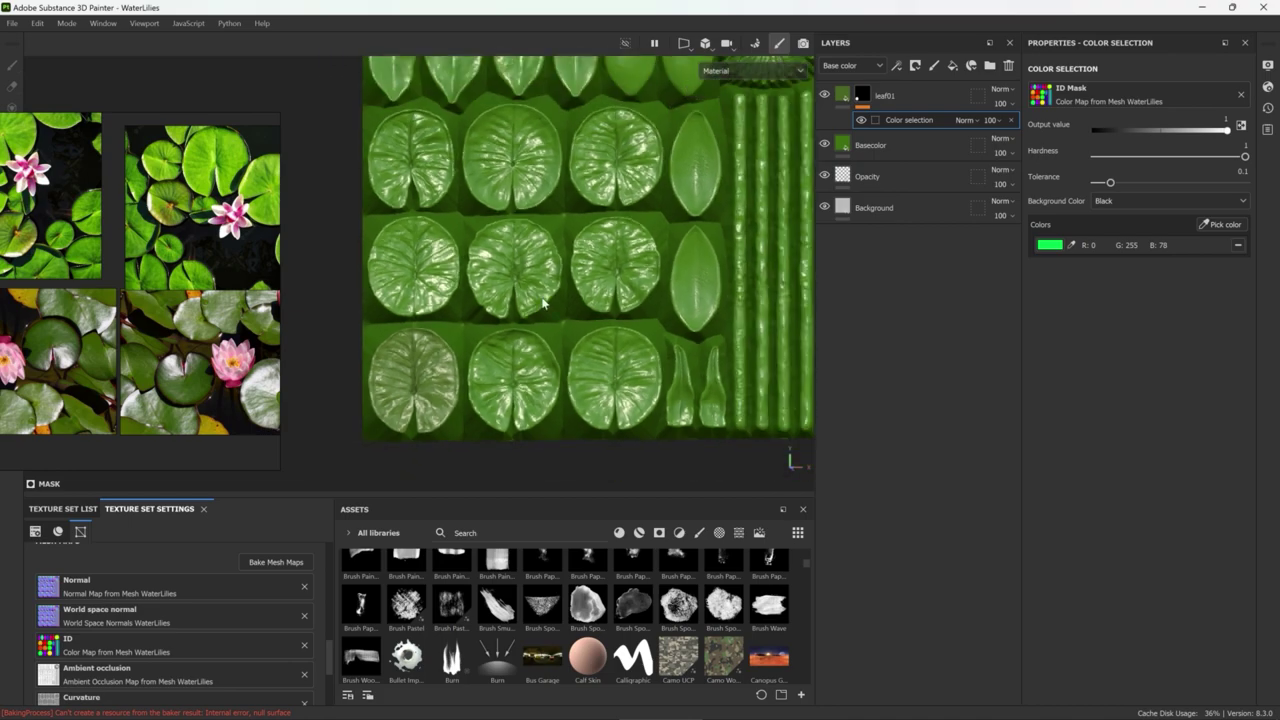
scroll(600, 290, down, 1)
scroll(740, 205, down, 1)
click(885, 95)
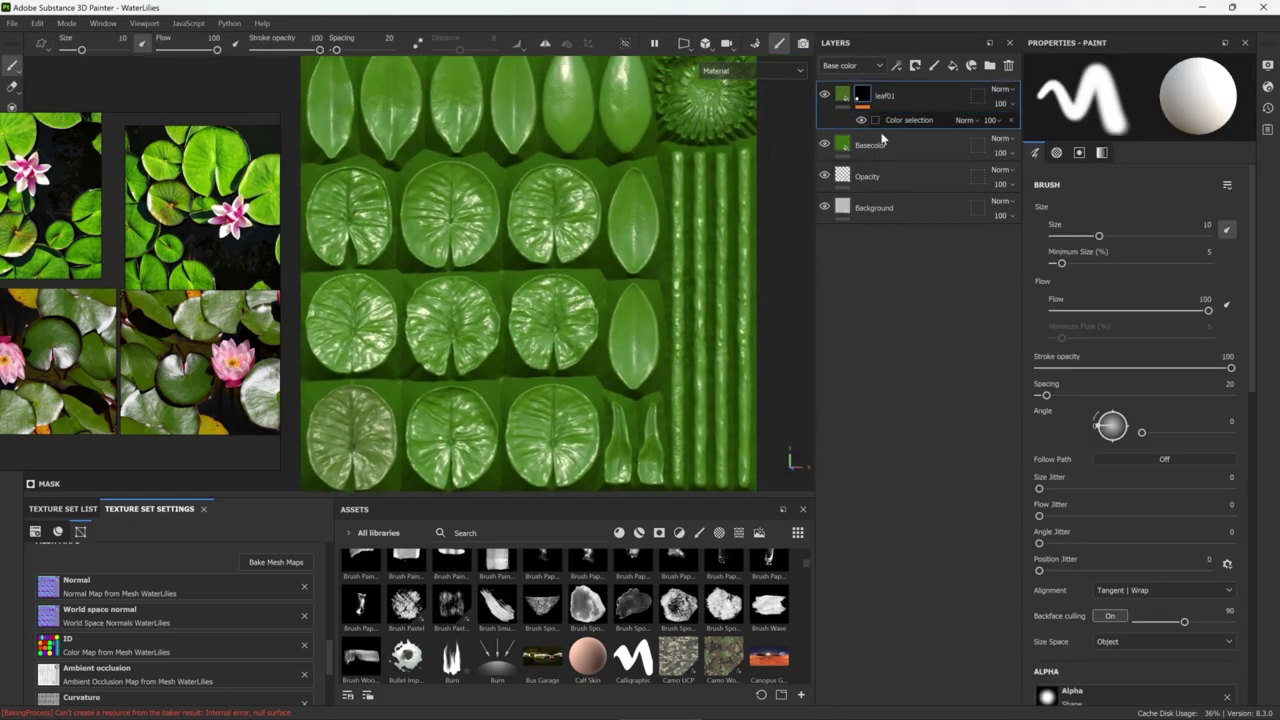
drag(867, 176, 880, 92)
scroll(447, 270, down, 1)
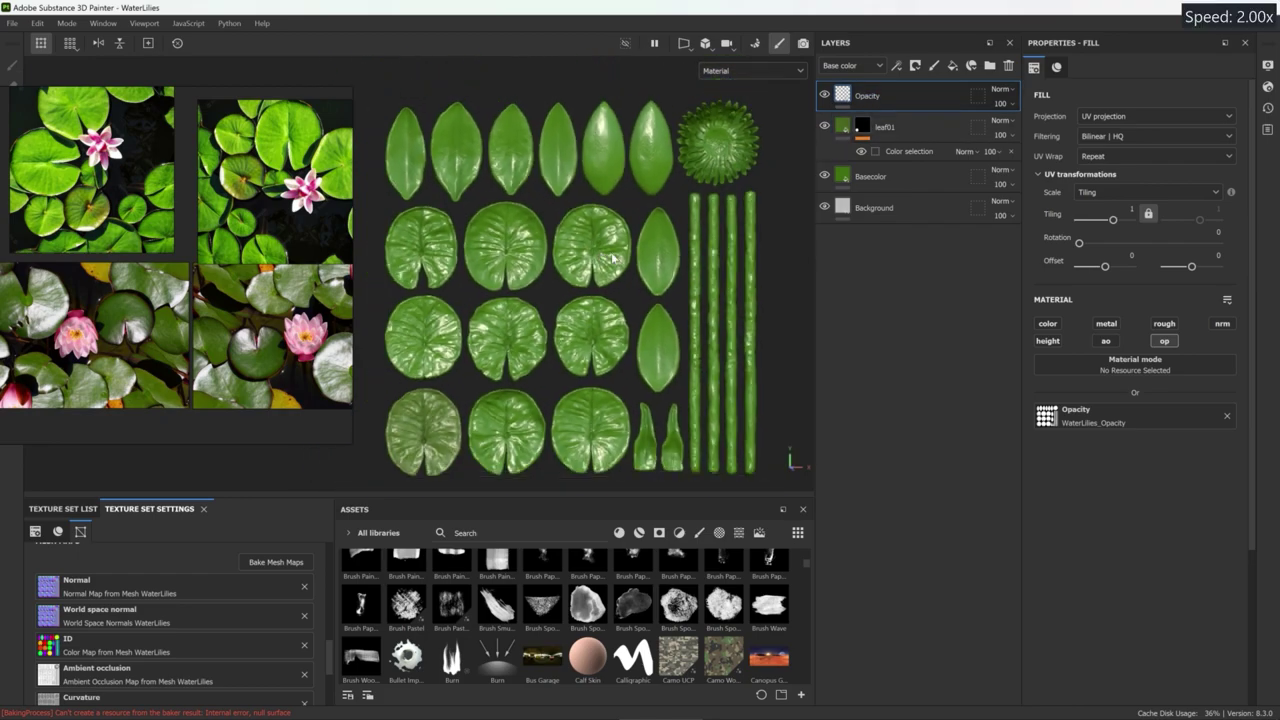
Check the leaf01 mask and lower the leaf roughness to about 0.38
click(863, 129)
alt+click(862, 131)
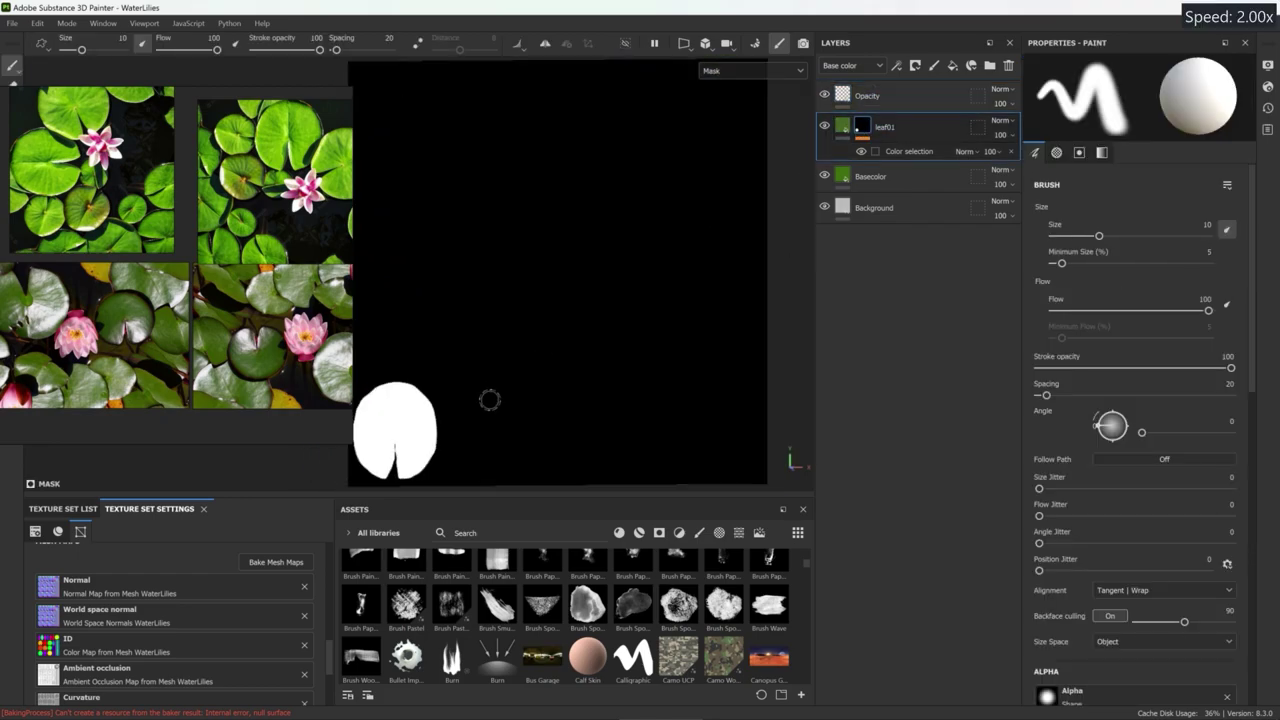
key(m)
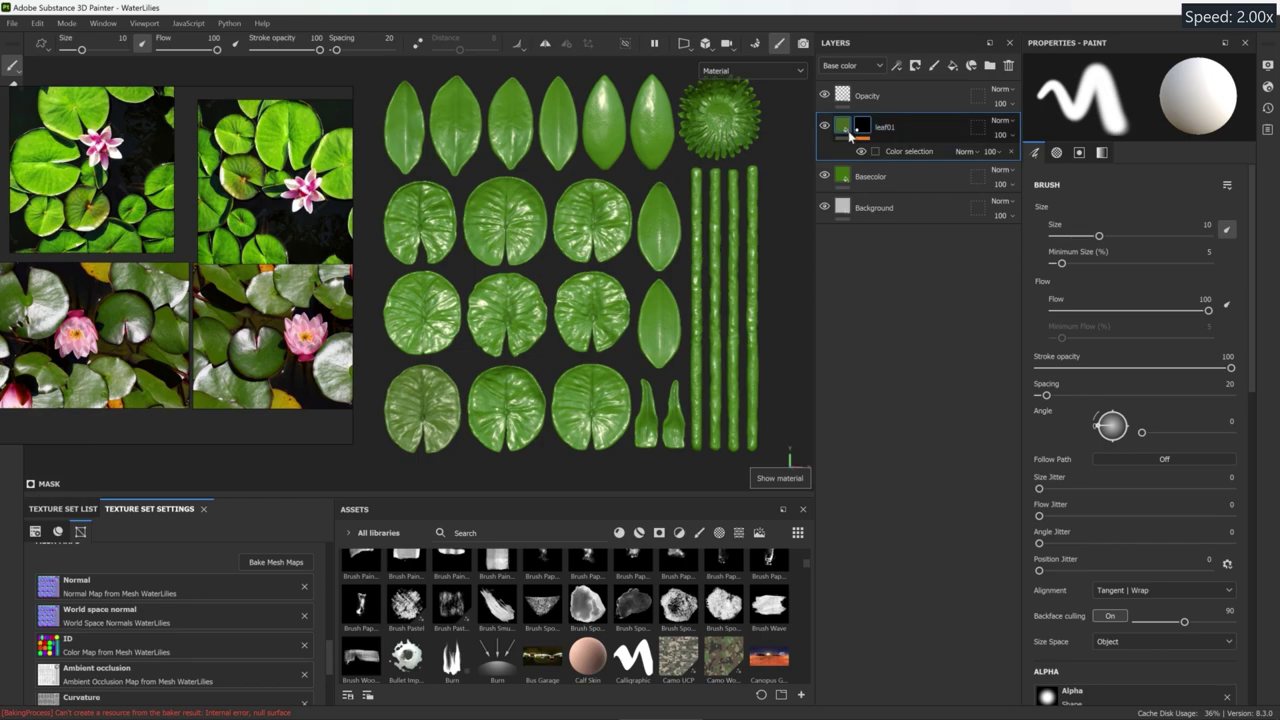
click(845, 128)
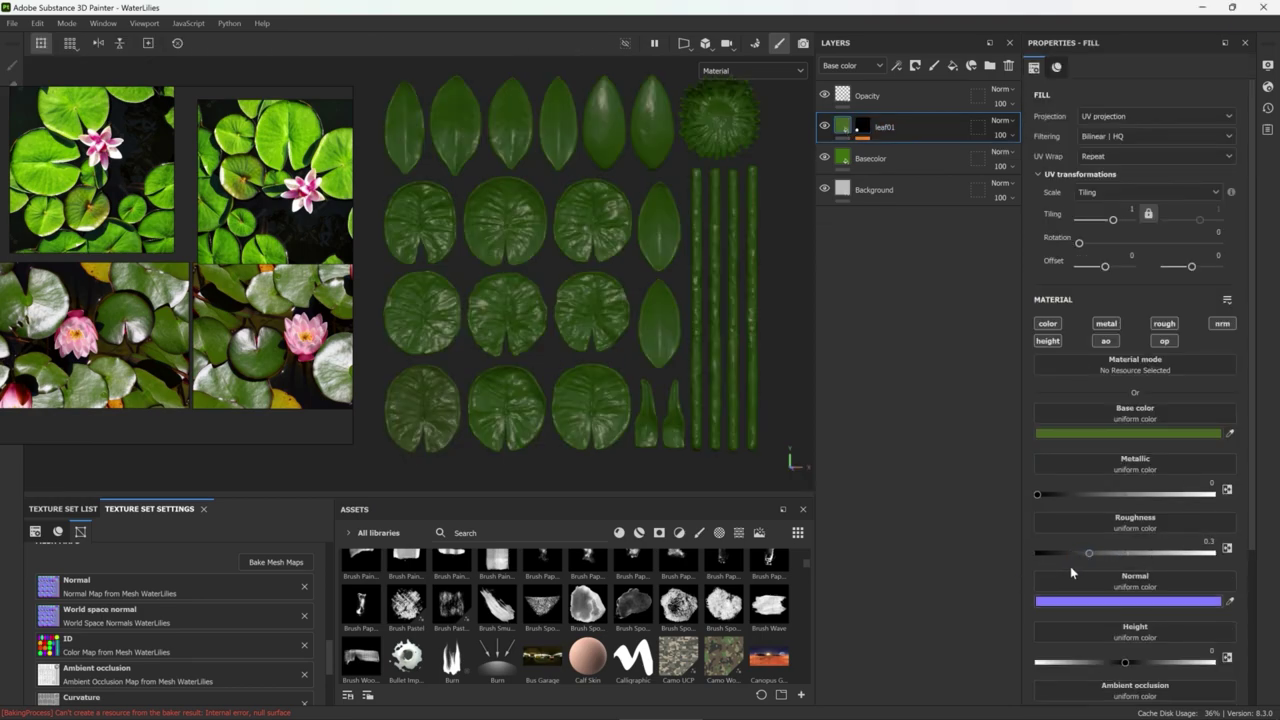
scroll(467, 432, up, 1)
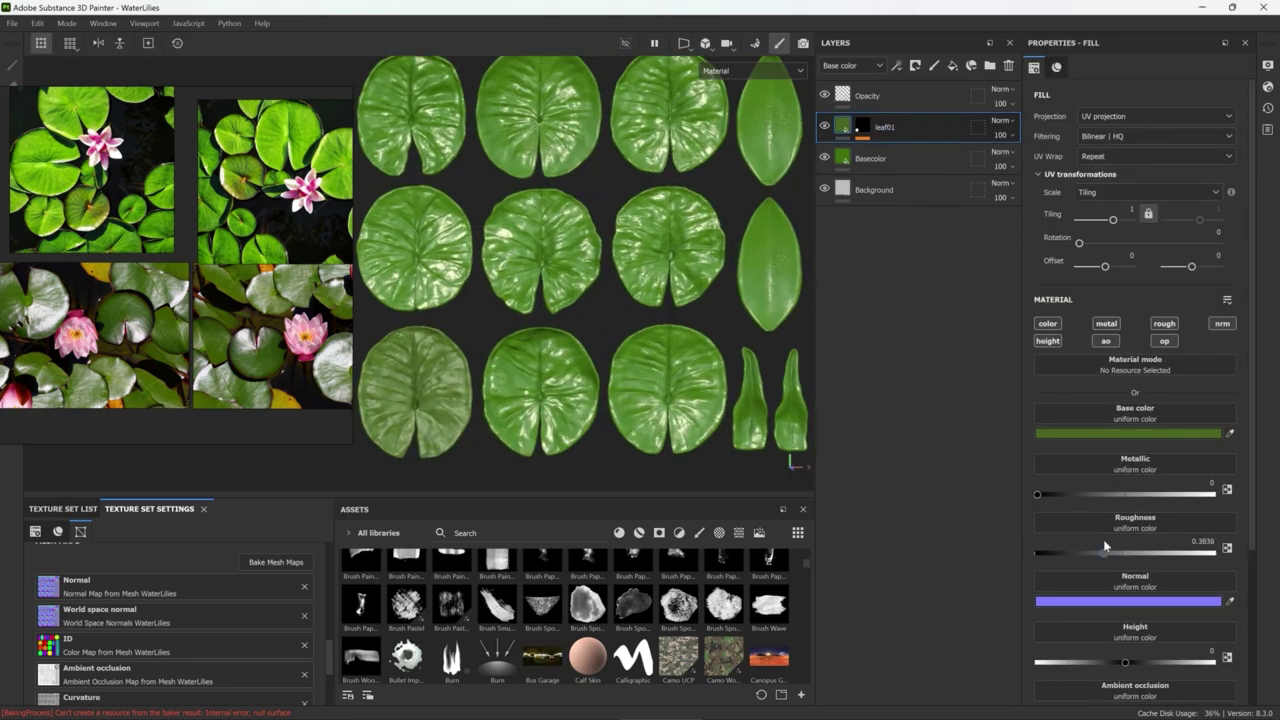
drag(1103, 552, 1089, 553)
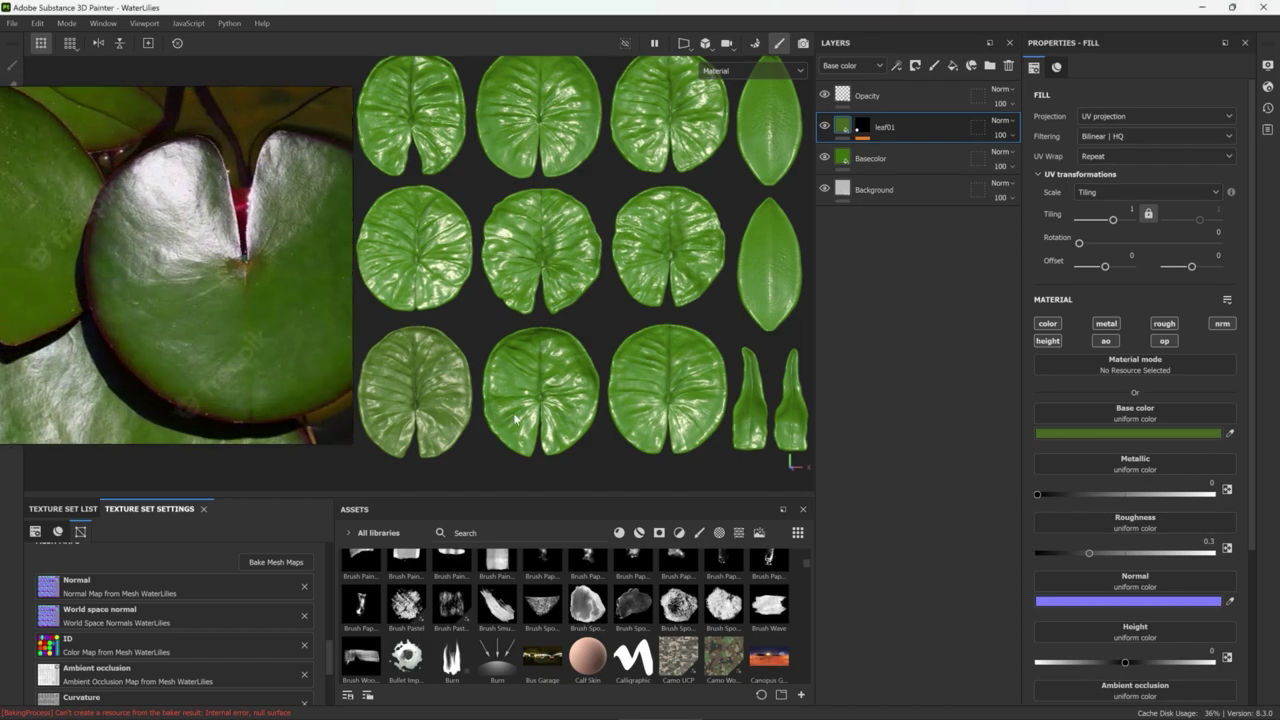
Lower the leaf01 layer's roughness slightly
middle_drag(516, 418, 548, 416)
drag(1081, 551, 1079, 551)
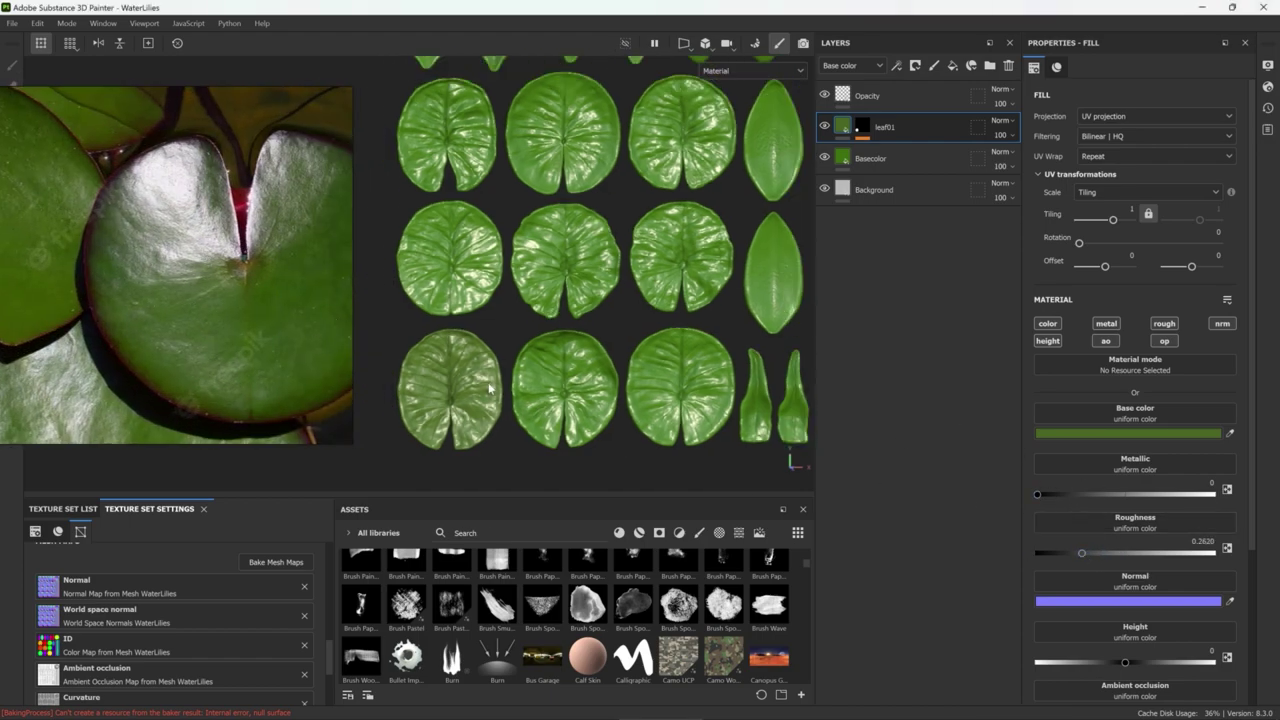
scroll(517, 312, down, 1)
scroll(517, 312, down, 2)
Duplicate leaf01 and switch the copy's colour selection from green to the purple ID colour
key(ctrl+d)
right_click(900, 127)
click(1007, 162)
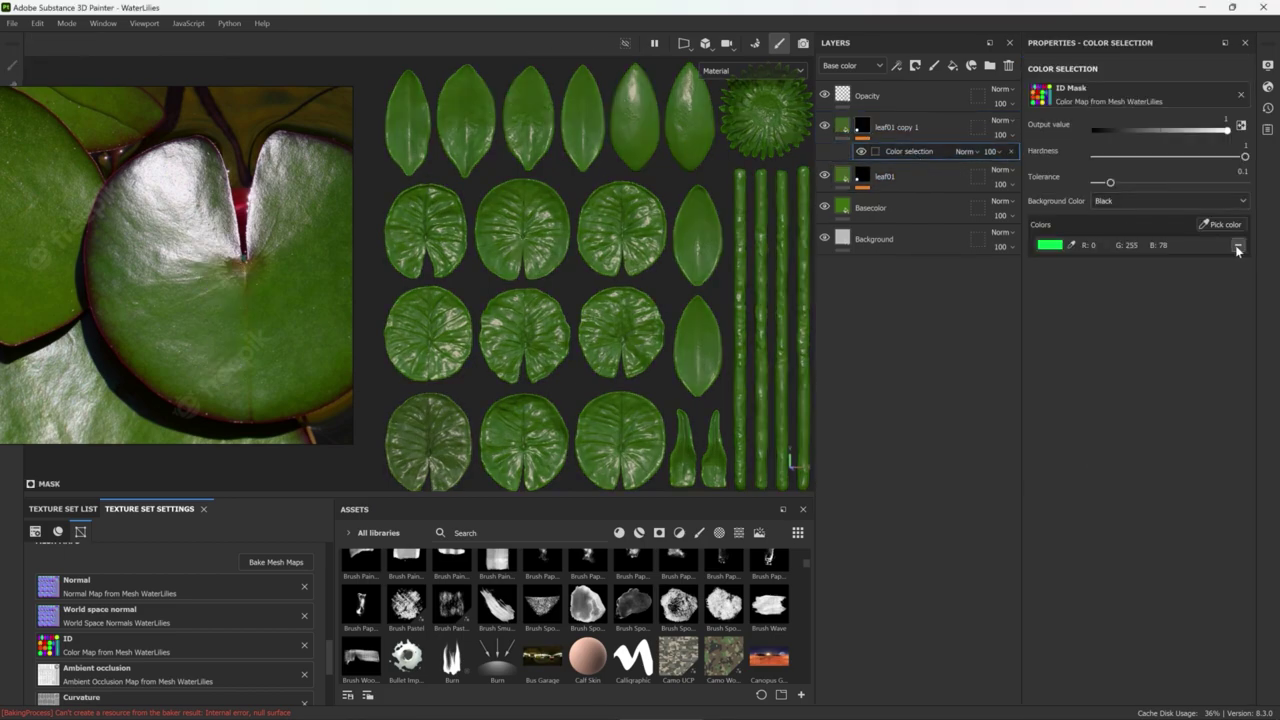
click(1237, 247)
click(1220, 225)
click(500, 441)
Give the copy a different green base colour and lower the layer opacity to 39
scroll(509, 427, up, 3)
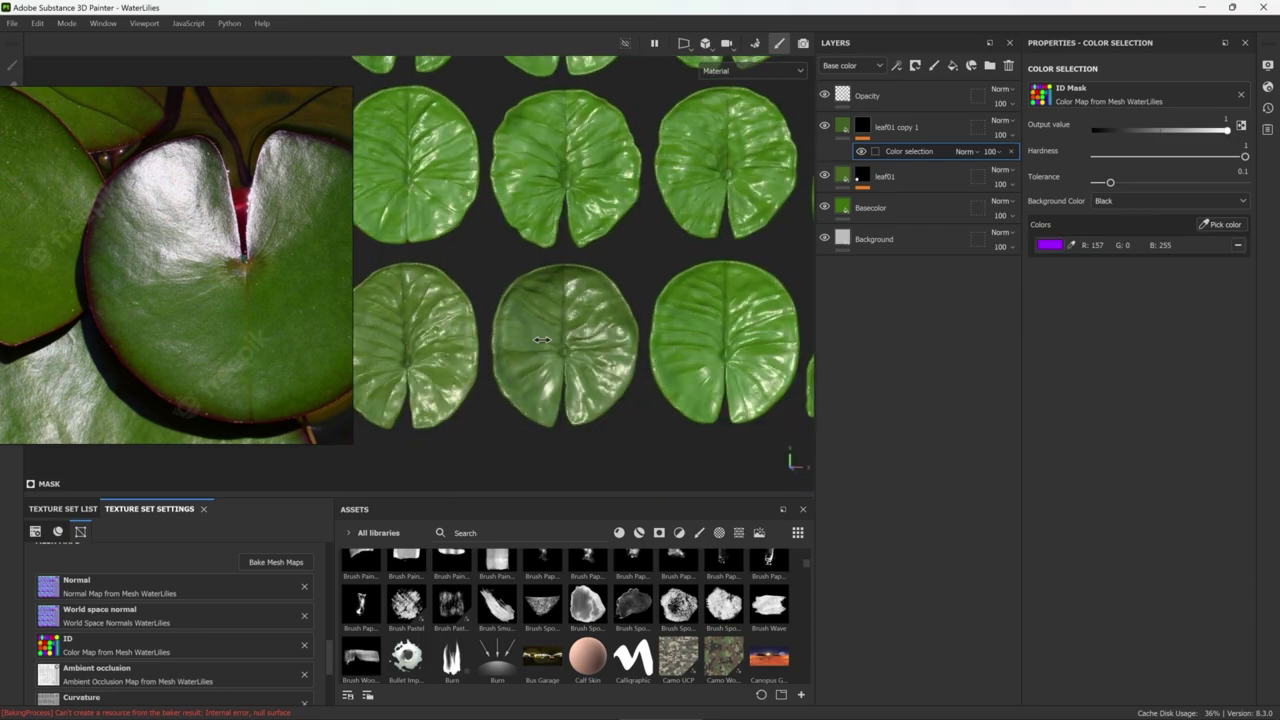
click(1008, 151)
click(1128, 432)
mouse_move(1125, 566)
mouse_down()
mouse_move(1138, 568)
mouse_move(1136, 587)
mouse_up()
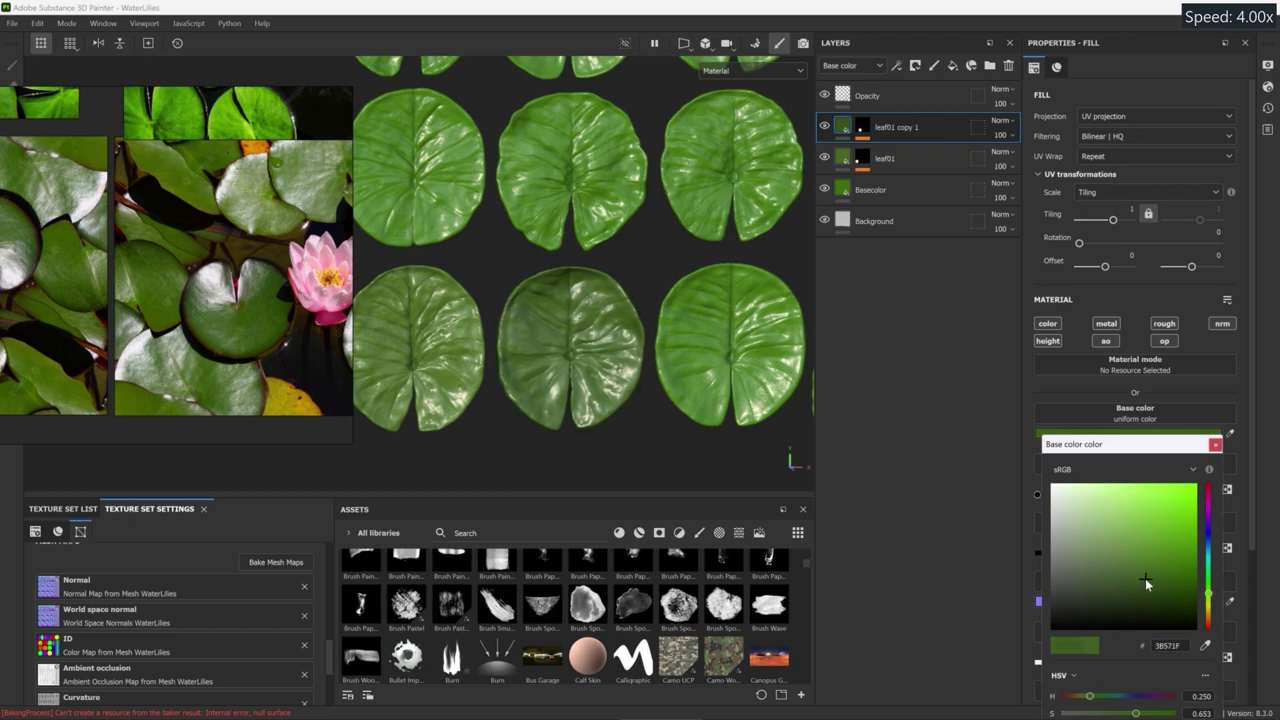
click(1000, 166)
drag(995, 191, 1014, 191)
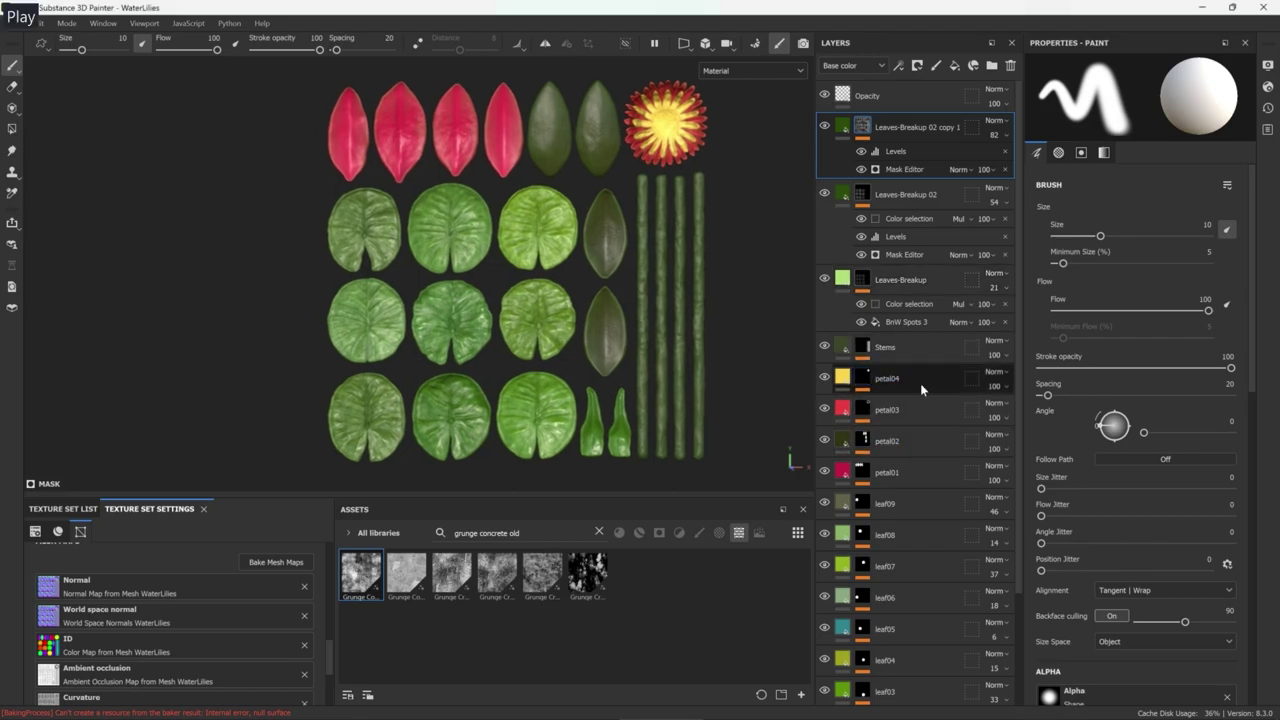
Add the blue and purple ID colours to petal04's colour-selection mask, turning the bud pieces yellow
click(877, 388)
click(877, 381)
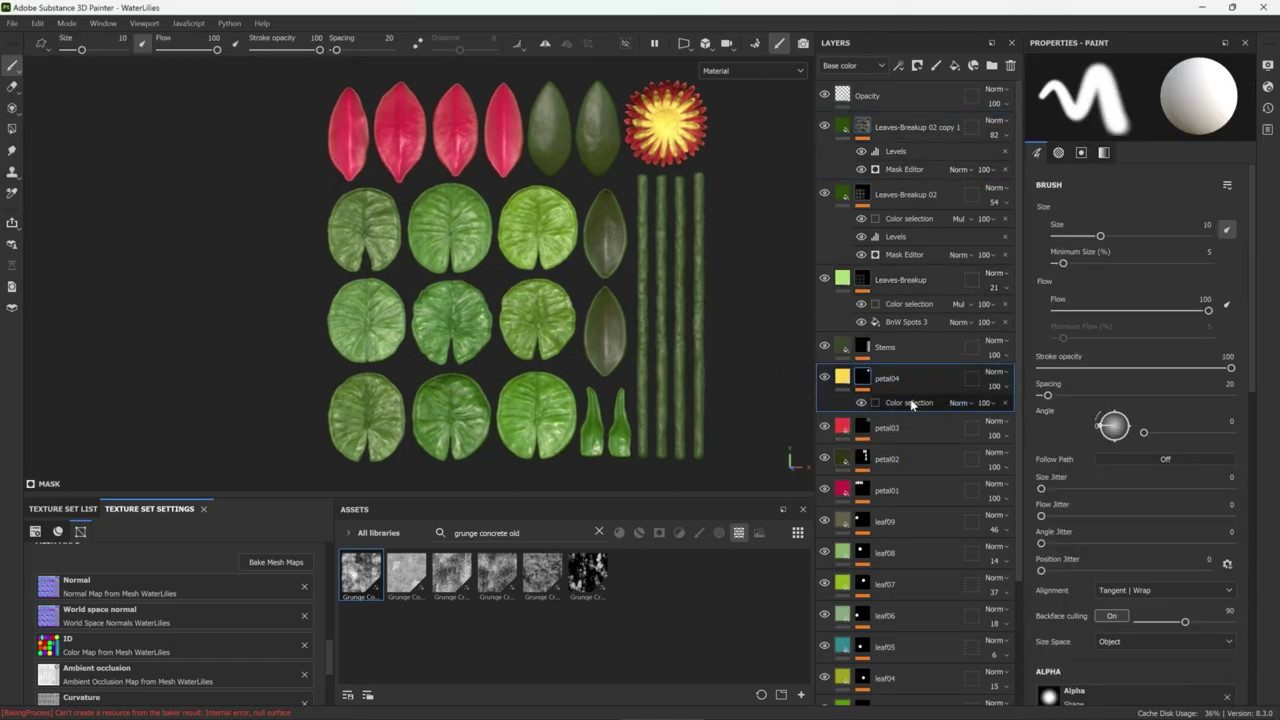
click(909, 403)
click(1222, 225)
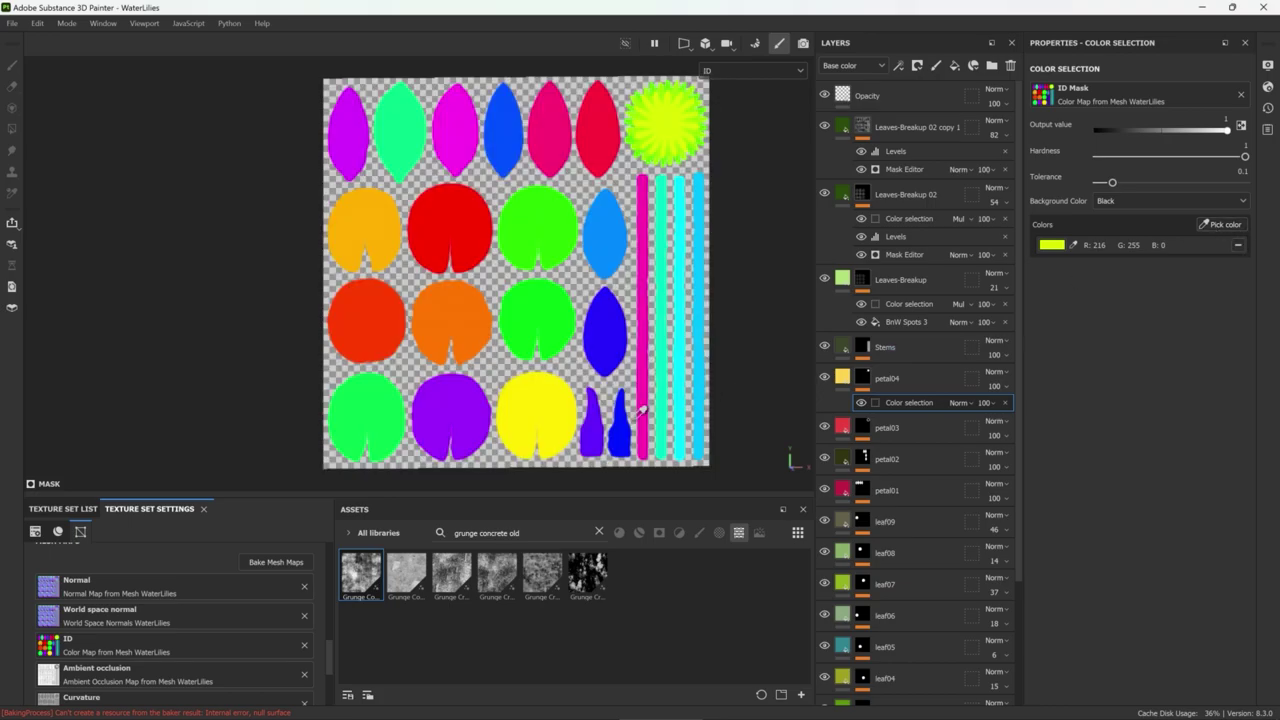
click(627, 431)
click(1240, 226)
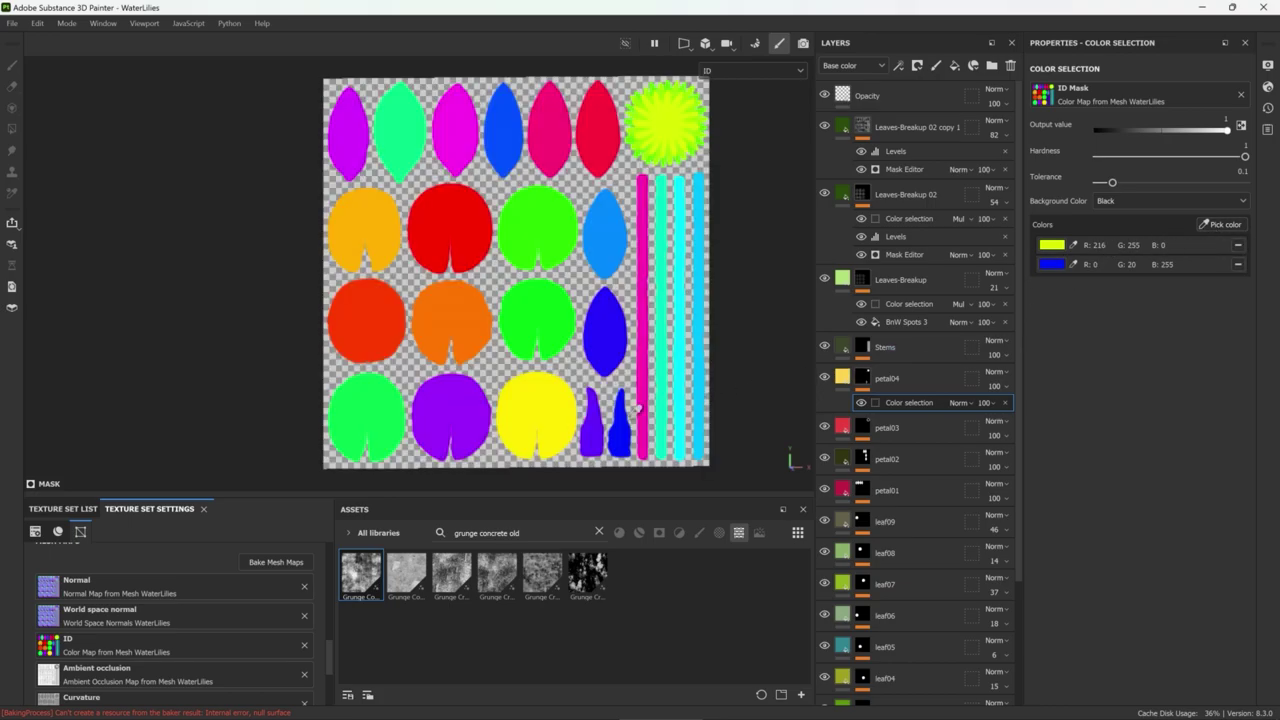
click(594, 440)
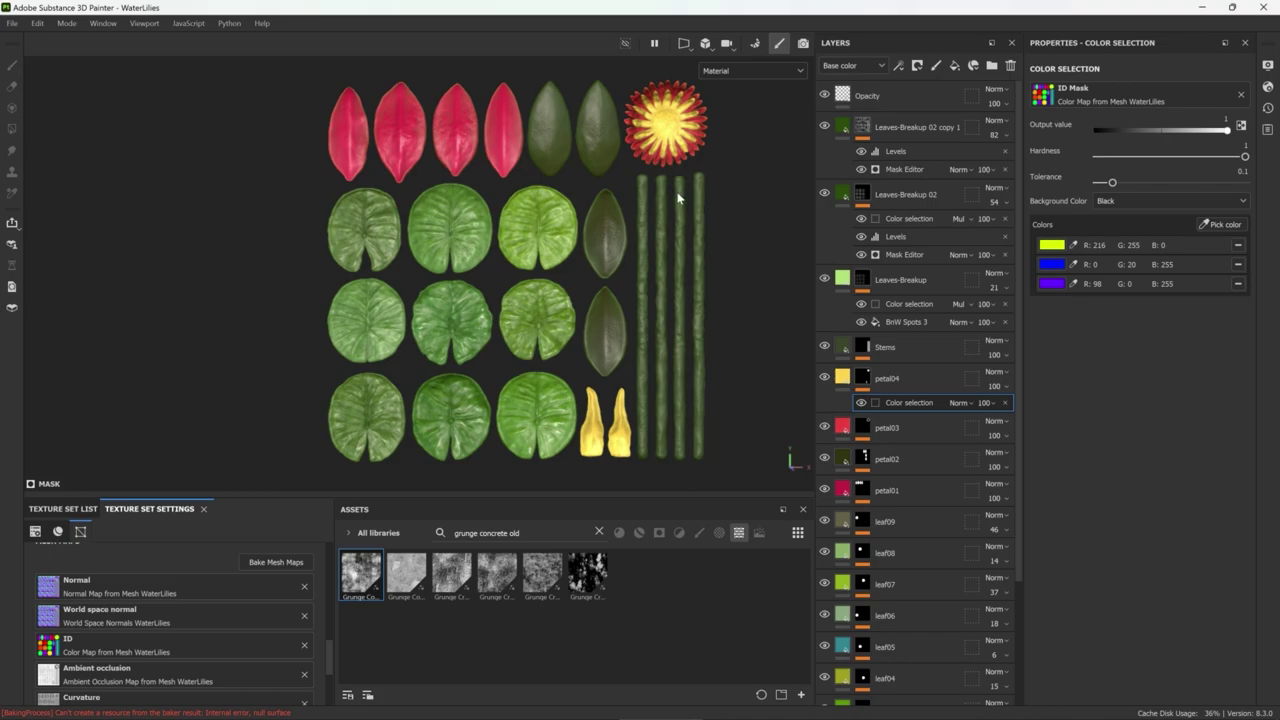
middle_drag(609, 377, 585, 383)
scroll(617, 379, up, 1)
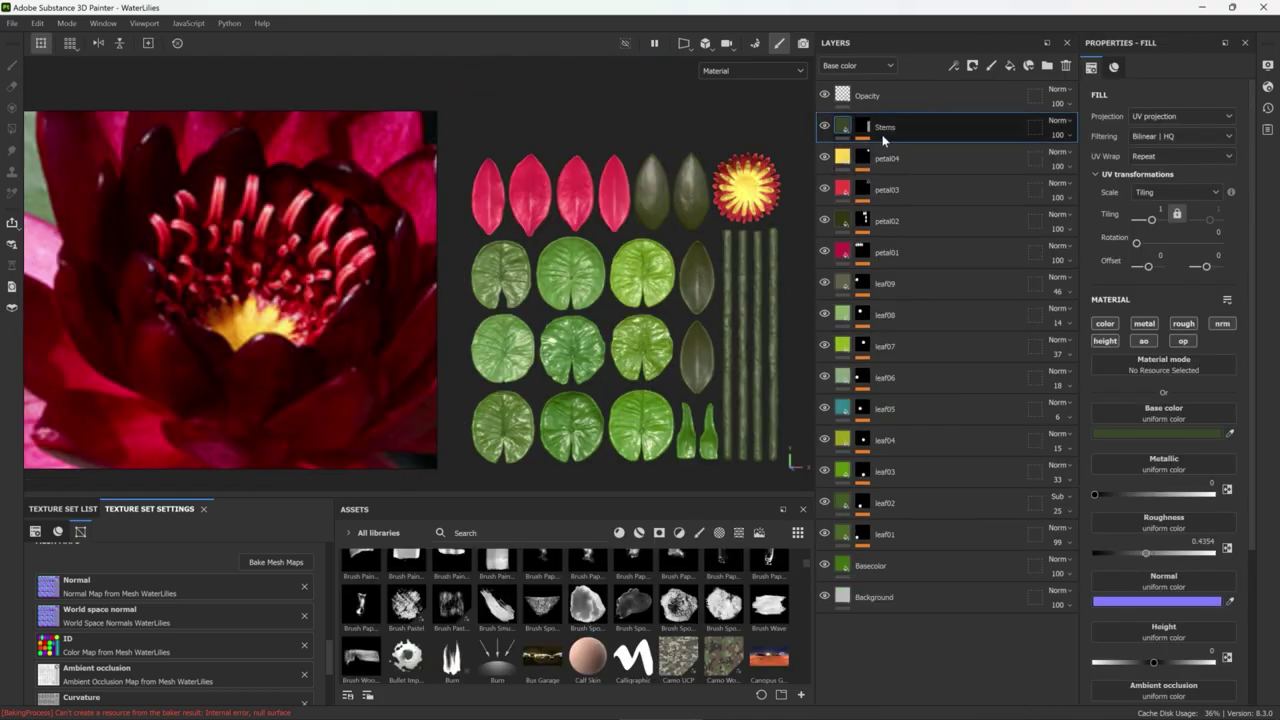
Add a new fill layer above Stems named Breakup
click(1012, 64)
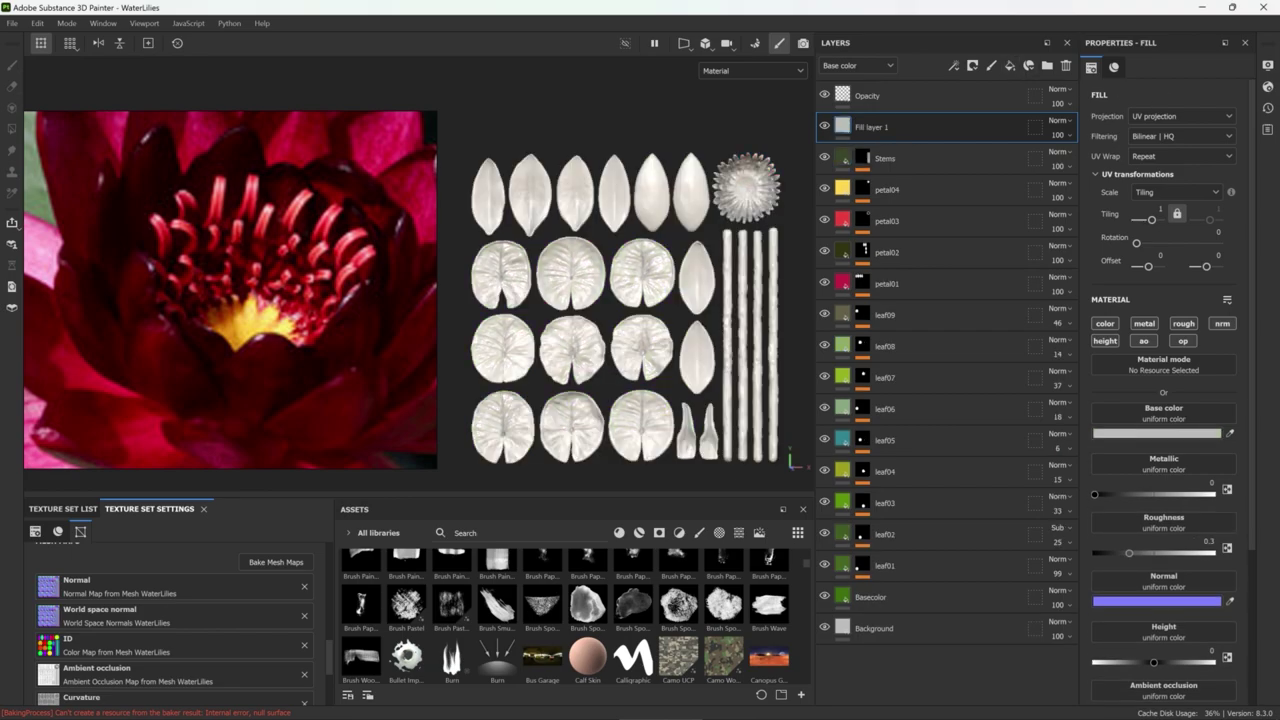
double_click(896, 130)
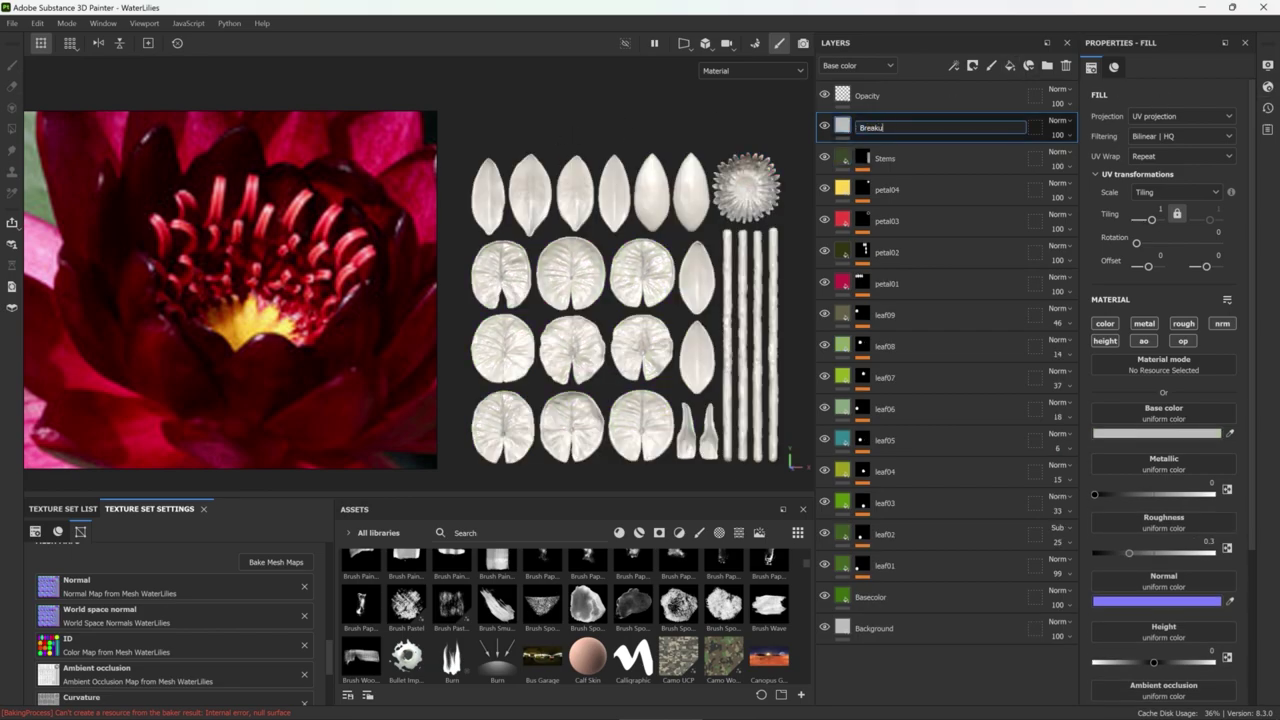
text(p)
key(Return)
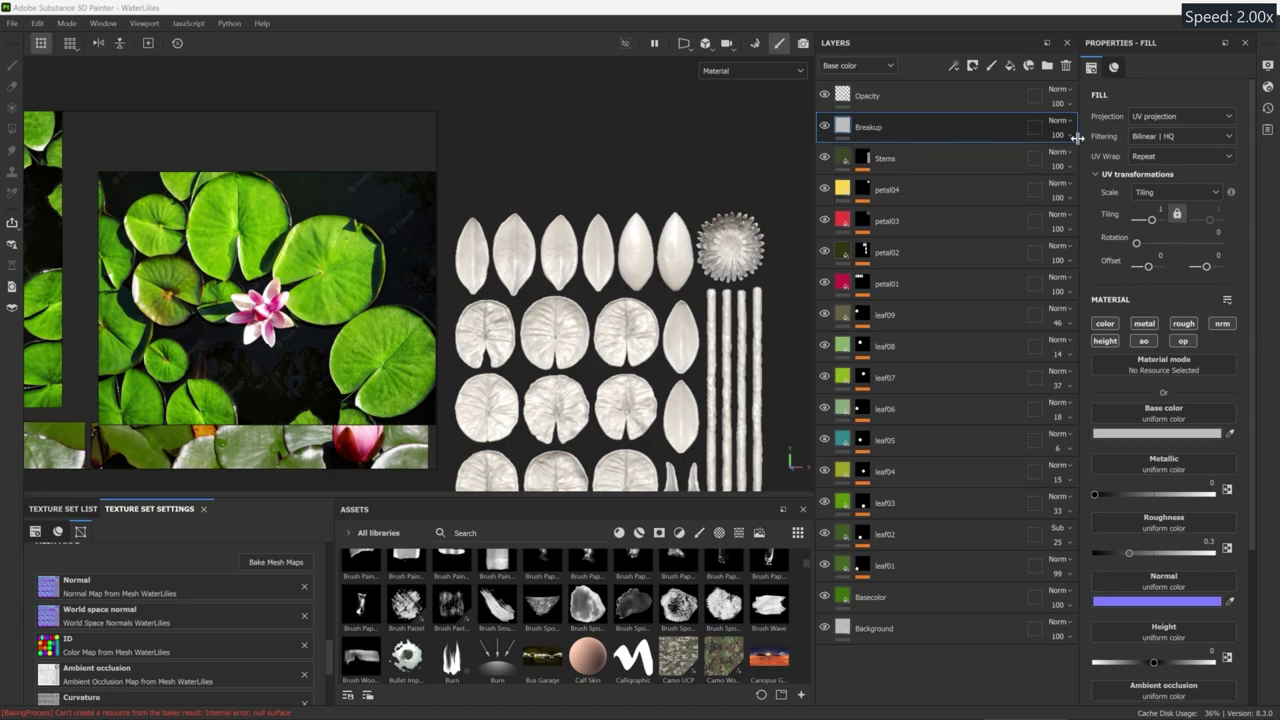
Sample leaf green 4C9402 from the reference photo as Breakup's base colour and add a black mask
drag(1078, 329, 1023, 330)
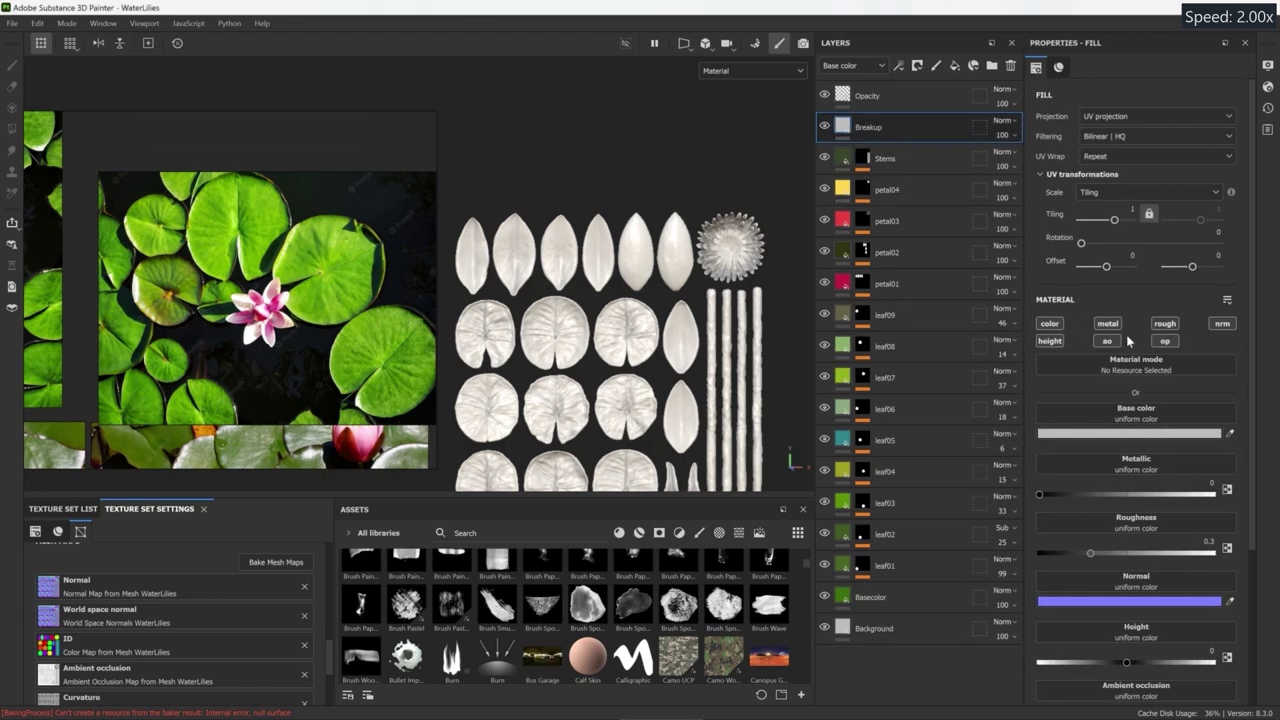
click(1222, 323)
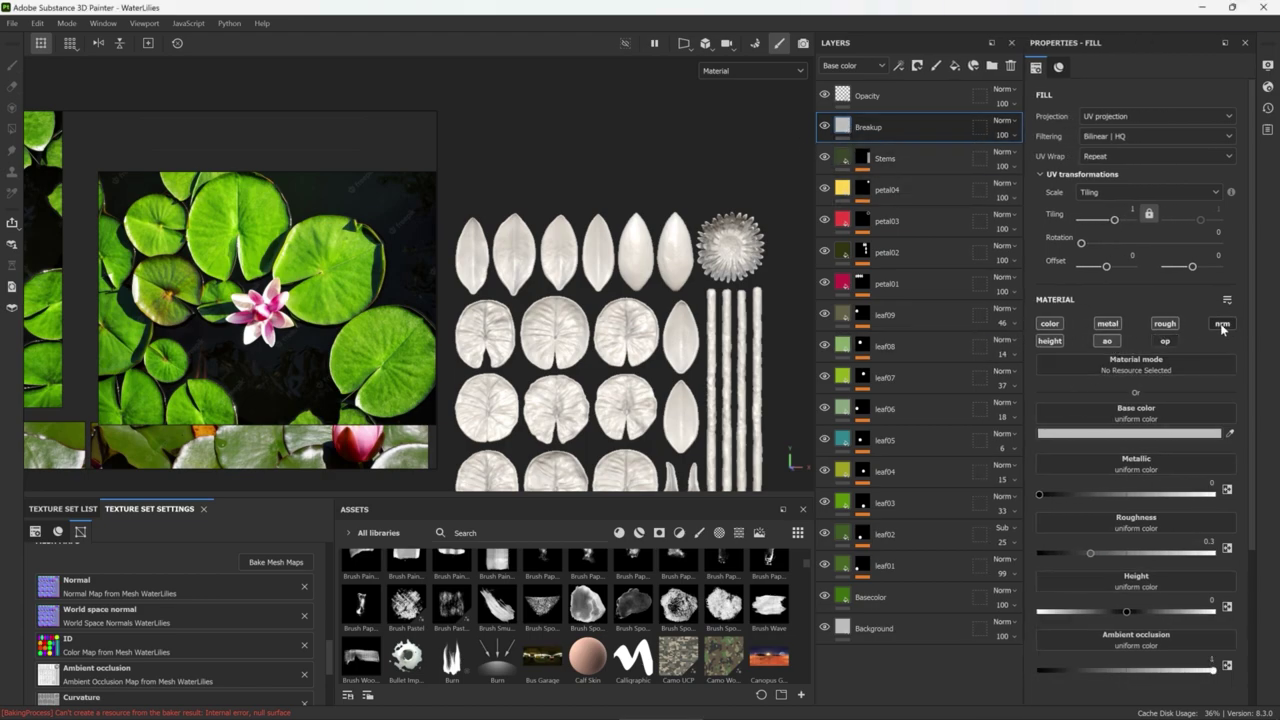
scroll(1213, 398, down, 1)
click(1222, 285)
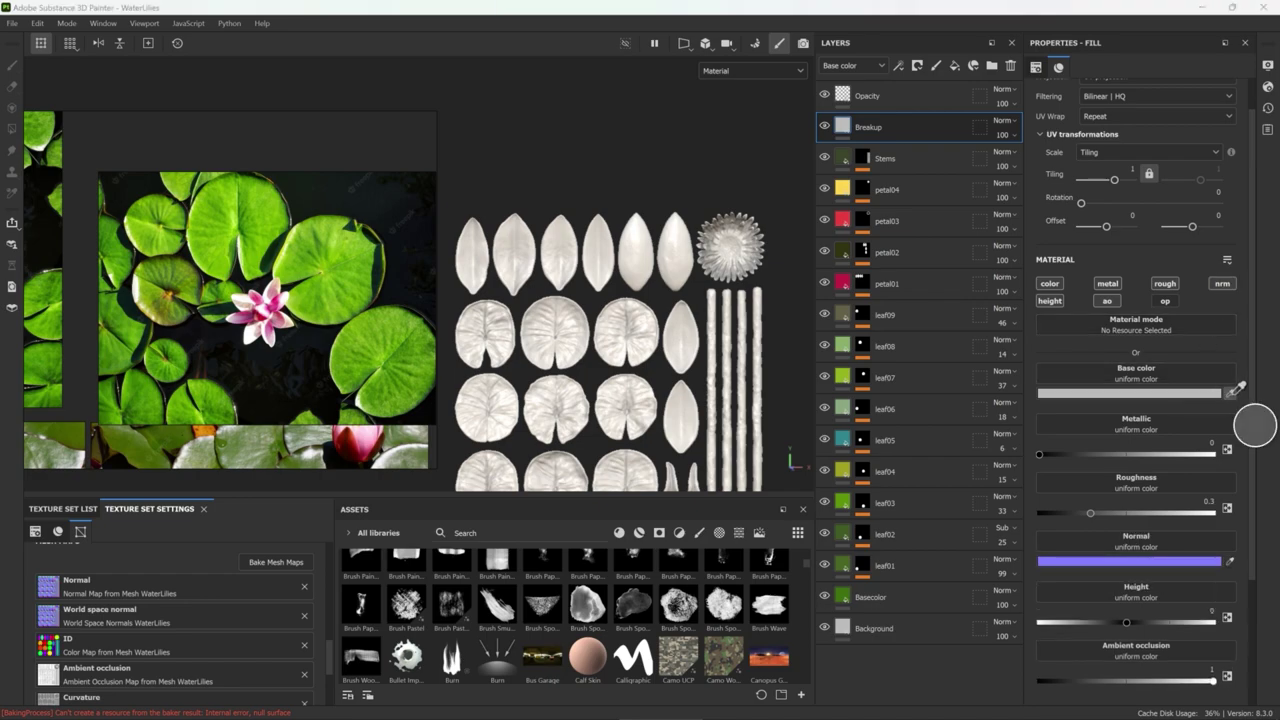
click(136, 384)
click(1150, 393)
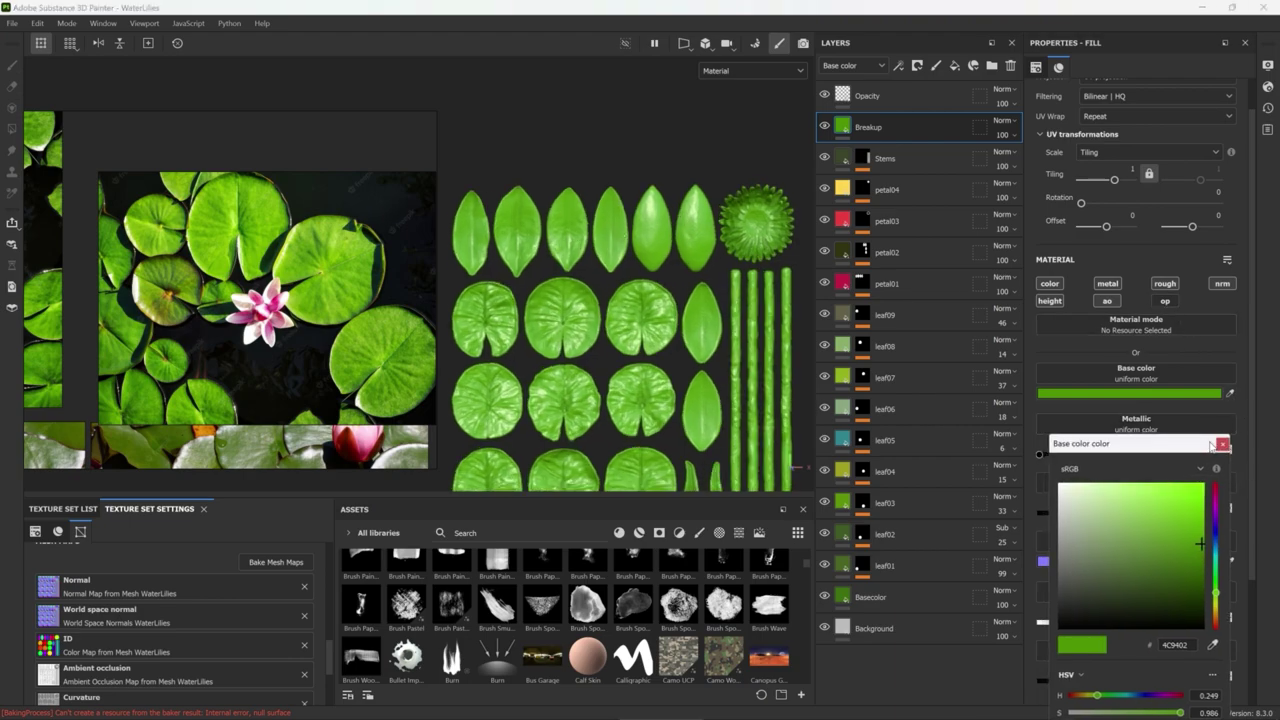
key(Escape)
right_click(868, 130)
click(875, 128)
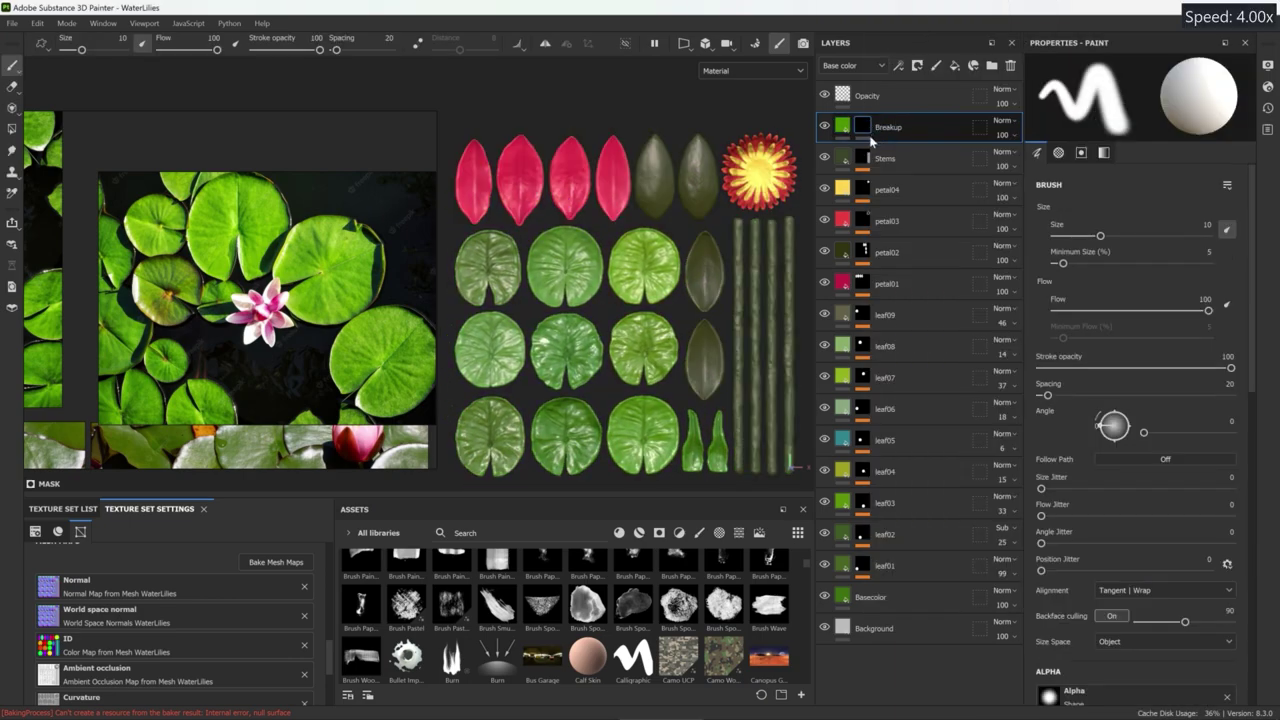
Add a fill to the Breakup mask using the BnW Spots 3 noise
right_click(868, 128)
click(905, 583)
click(500, 532)
text(bnw)
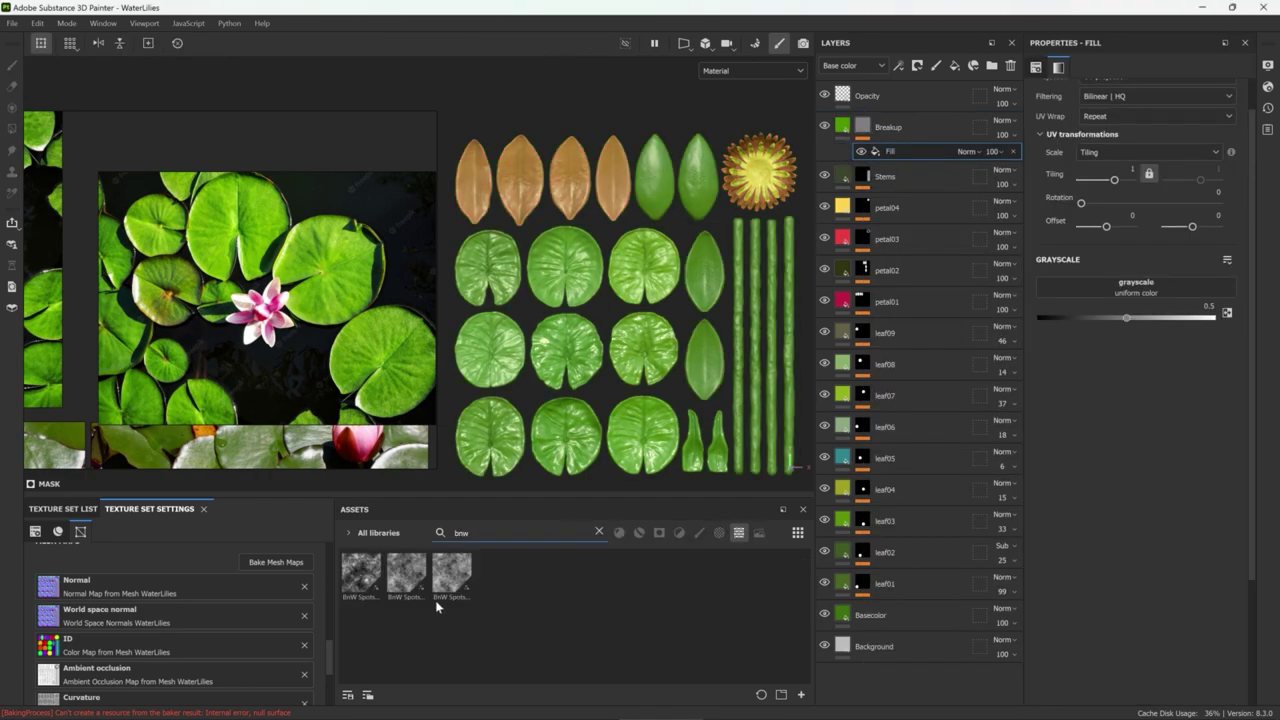
drag(452, 572, 1120, 288)
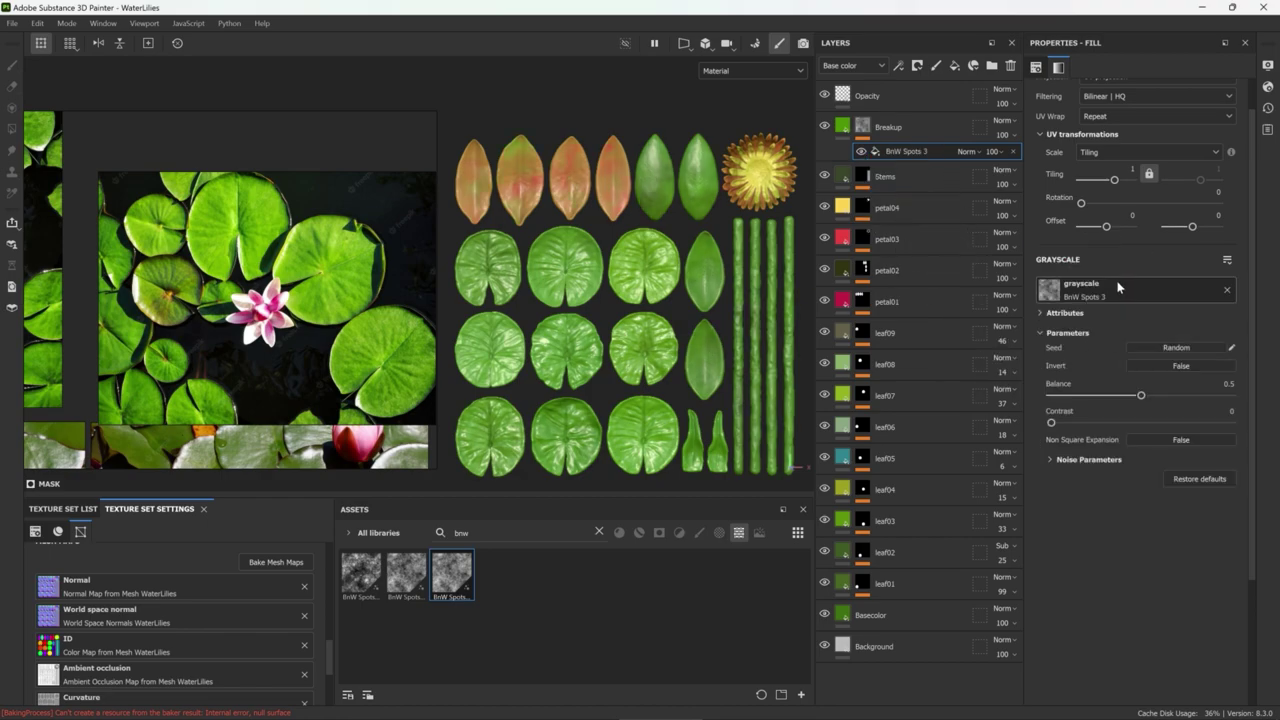
Tune the BnW Spots 3 mask to tiling 7 and balance about 0.29
key(m)
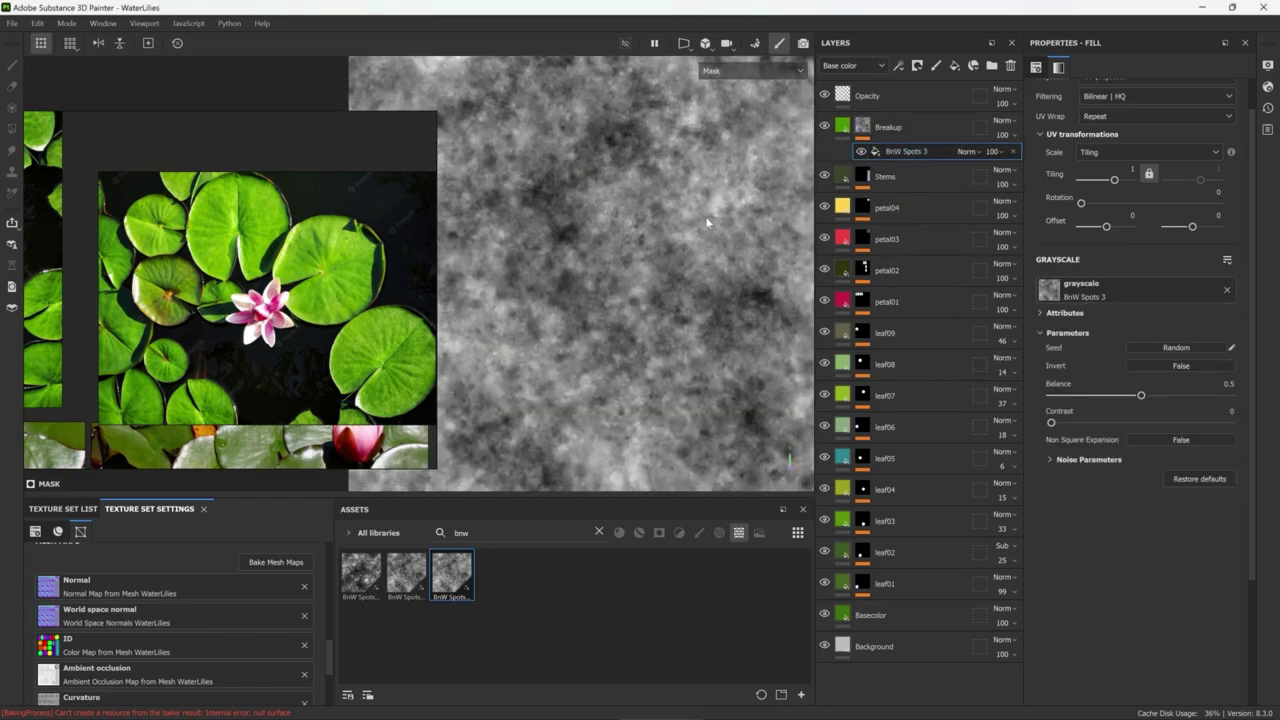
scroll(512, 251, down, 3)
scroll(1146, 225, up, 1)
drag(1114, 219, 1122, 219)
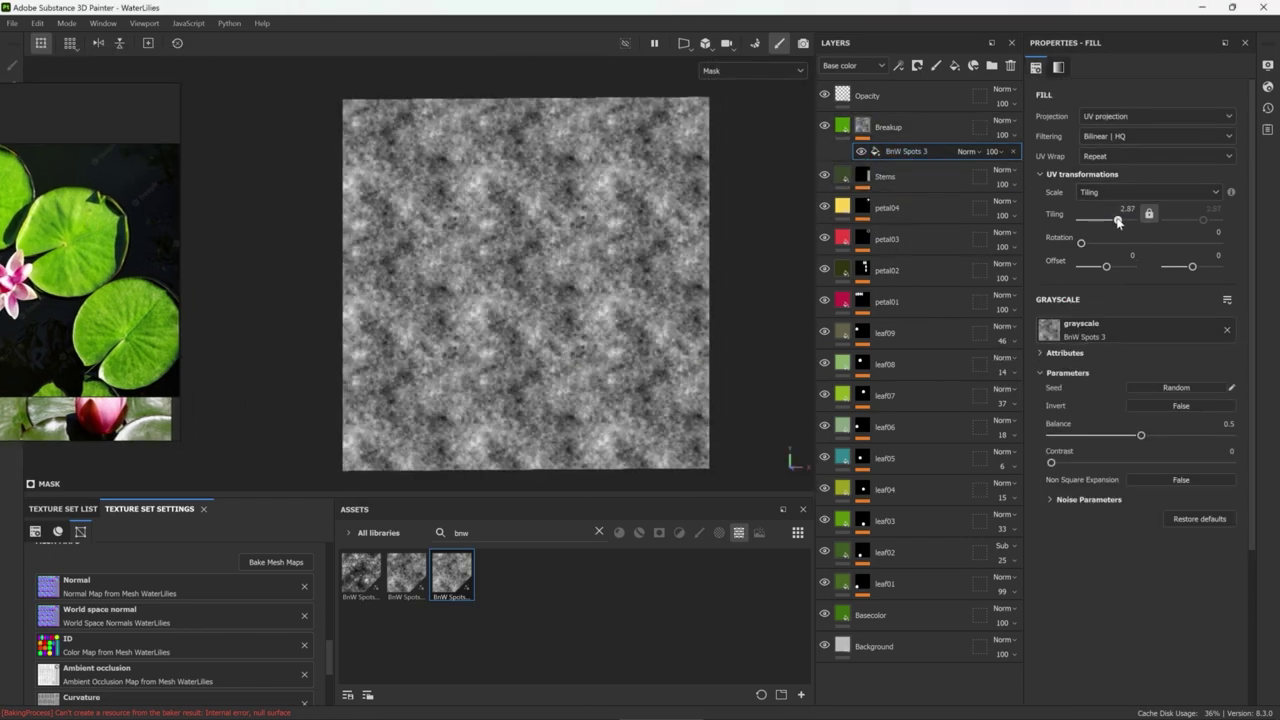
mouse_move(1141, 435)
mouse_down()
mouse_move(1174, 437)
mouse_move(1100, 437)
mouse_up()
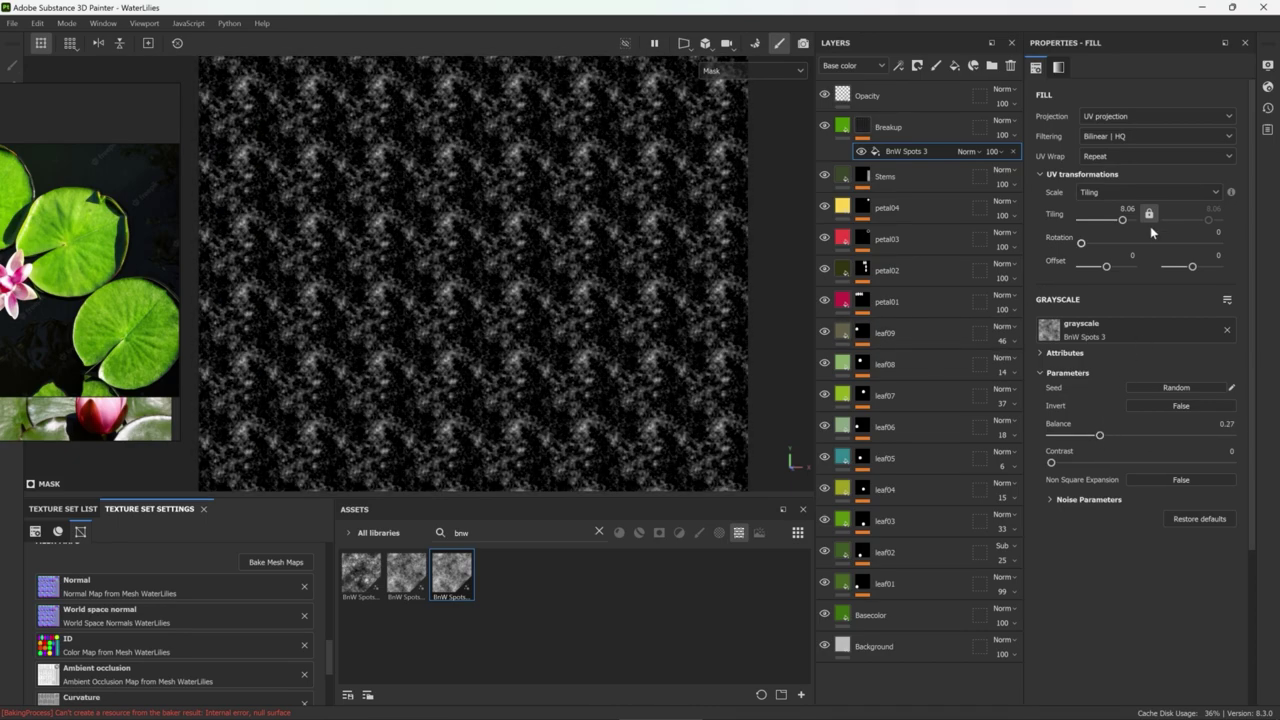
drag(1122, 219, 1119, 219)
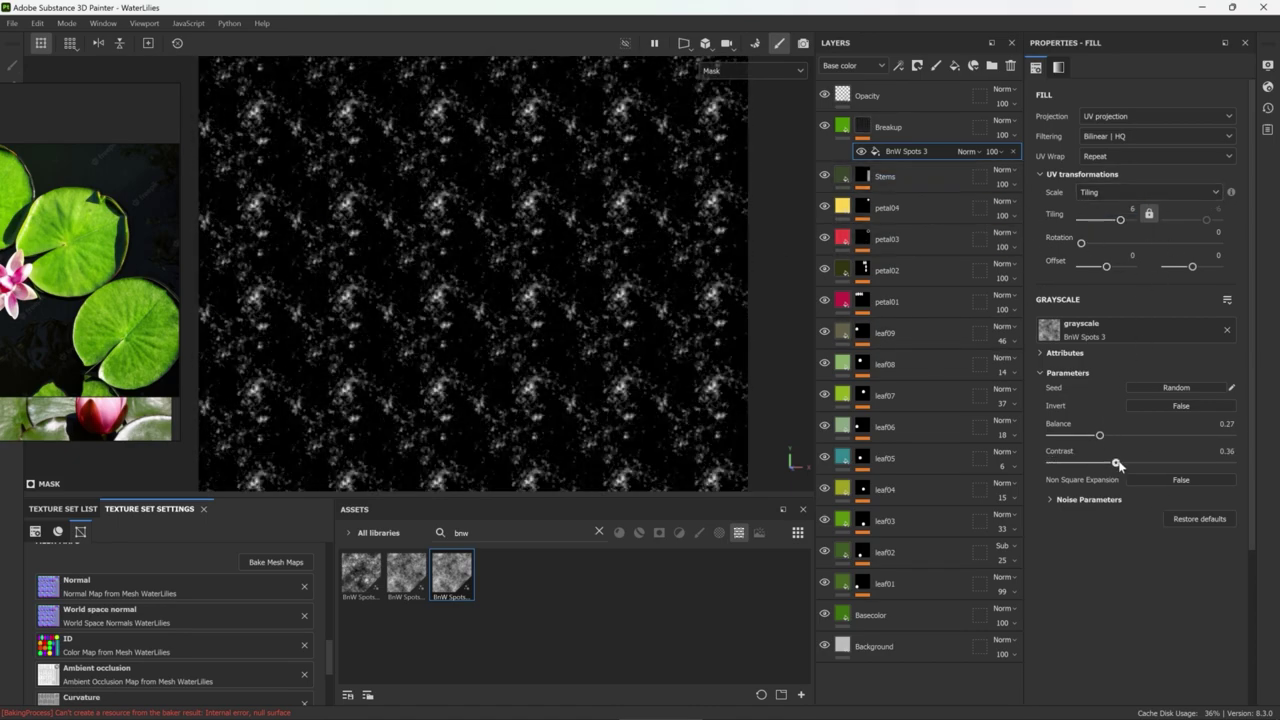
drag(1100, 437, 1105, 437)
key(m)
Raise the layer's roughness slightly and rename it Leaves-Breakup
scroll(534, 234, down, 2)
click(887, 138)
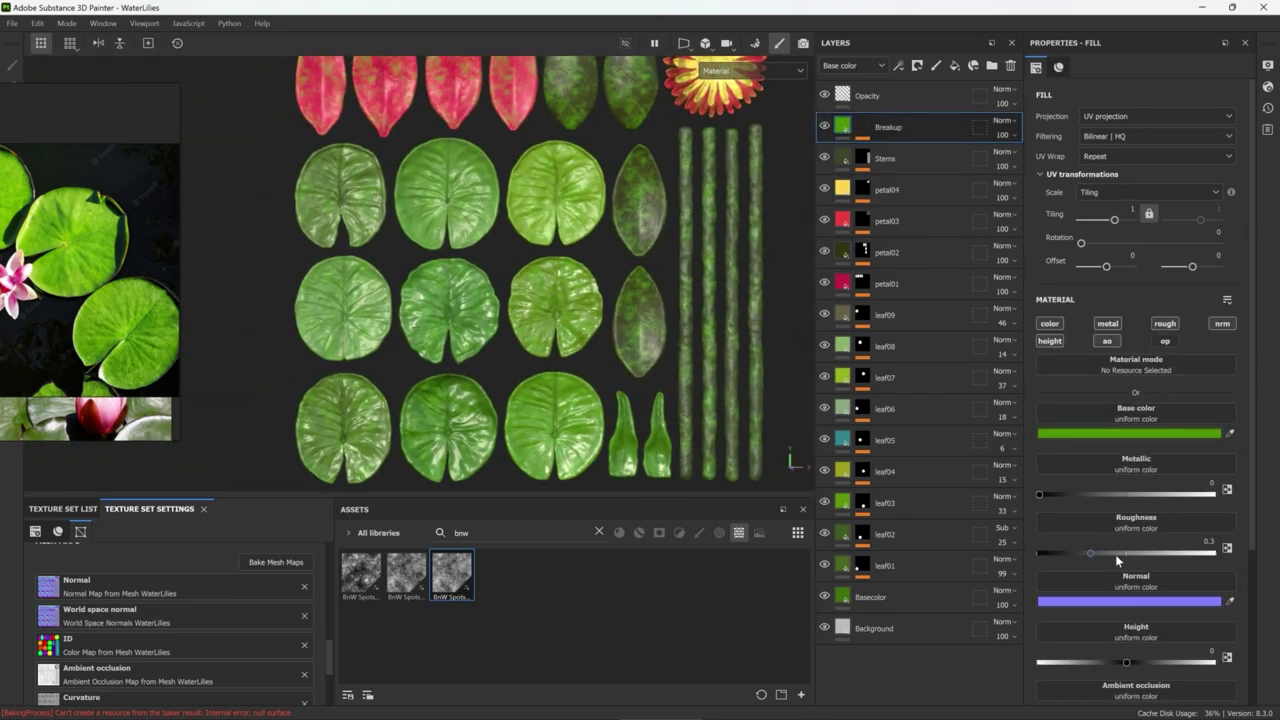
click(1104, 555)
scroll(563, 214, down, 2)
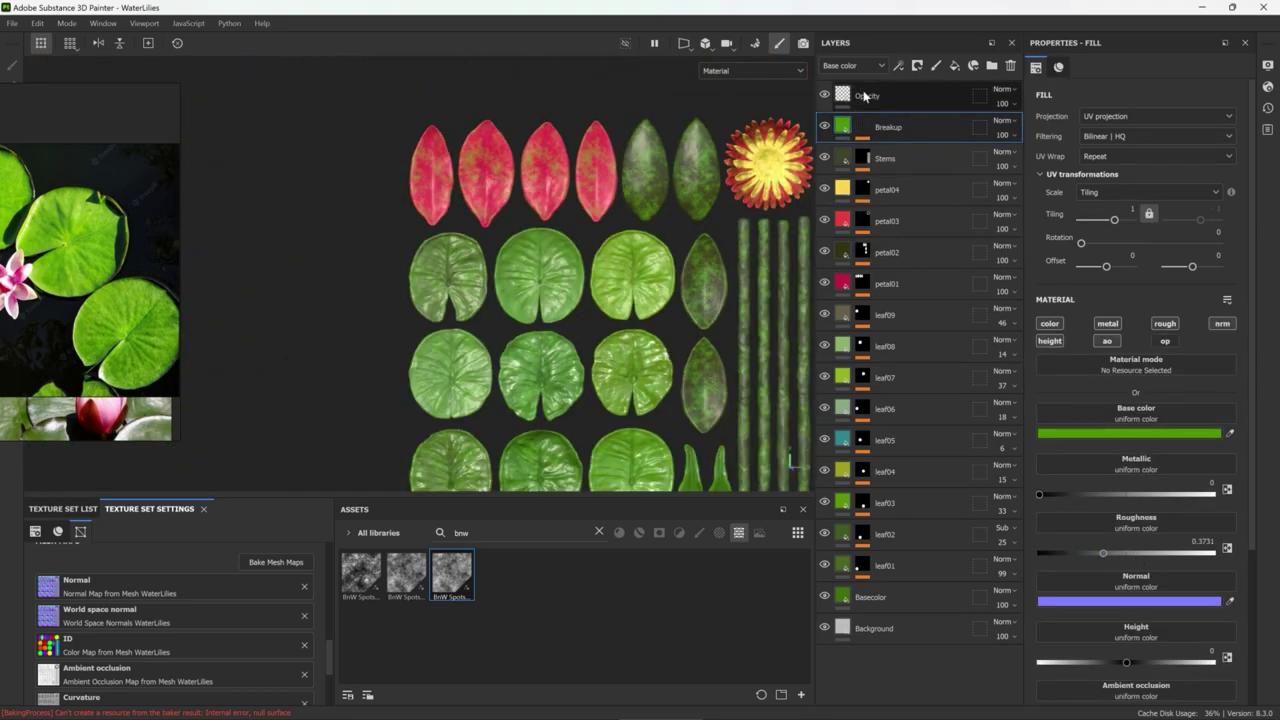
double_click(889, 128)
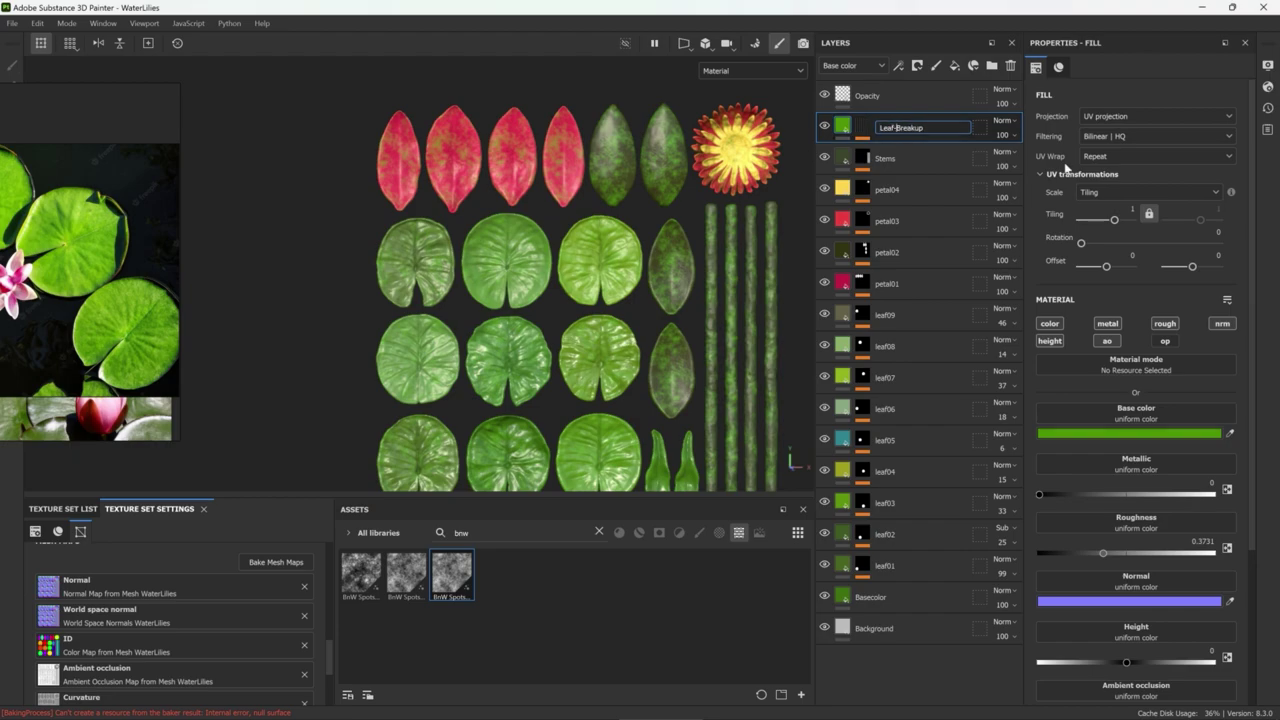
text(ves)
key(Return)
click(862, 127)
click(905, 151)
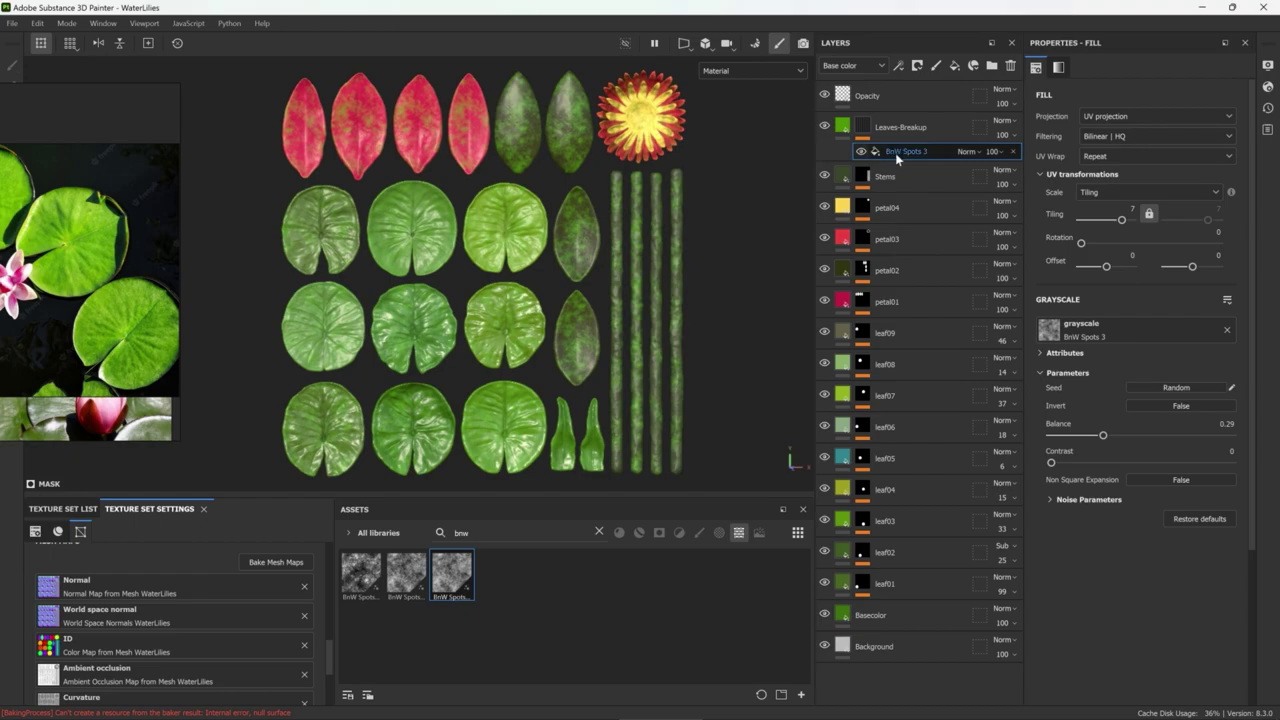
Add a colour selection to the Leaves-Breakup mask picking all the lily pad ID colours
right_click(895, 151)
click(954, 437)
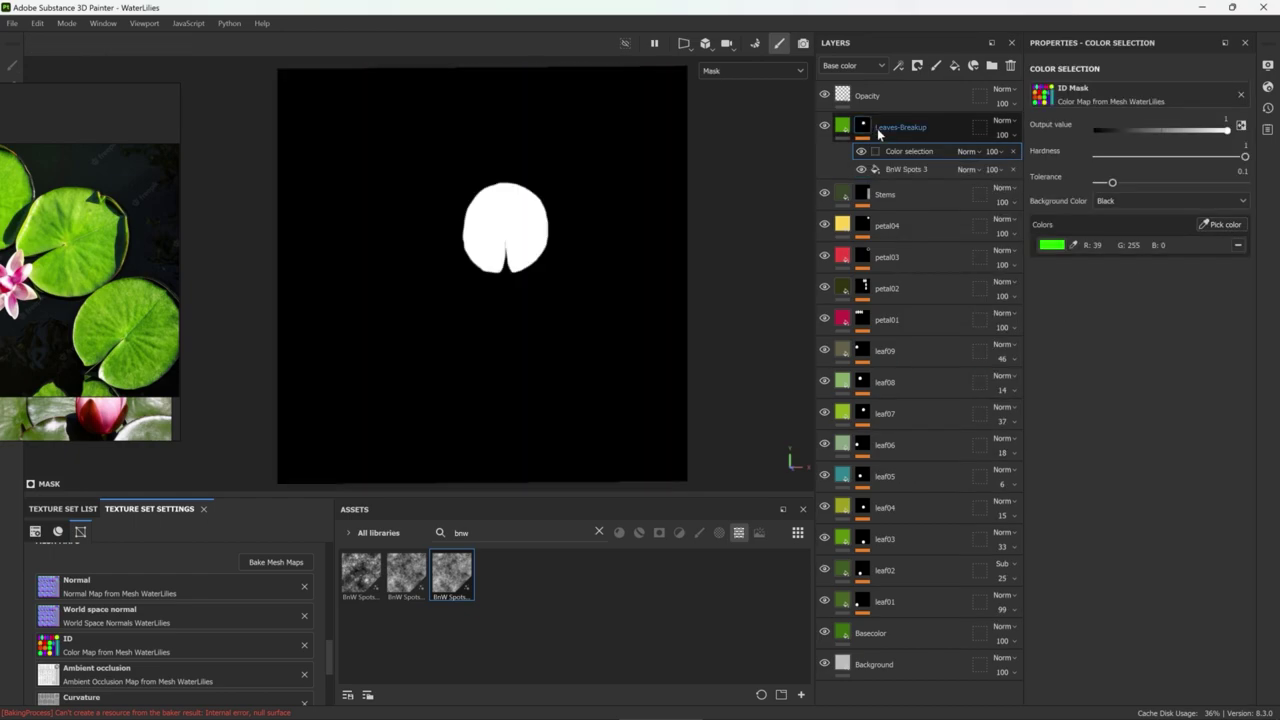
click(1220, 224)
click(412, 228)
click(322, 228)
click(505, 325)
click(413, 325)
click(322, 325)
click(322, 430)
click(413, 430)
Set the colour selection's blend mode to Multiply over the spots noise
click(887, 127)
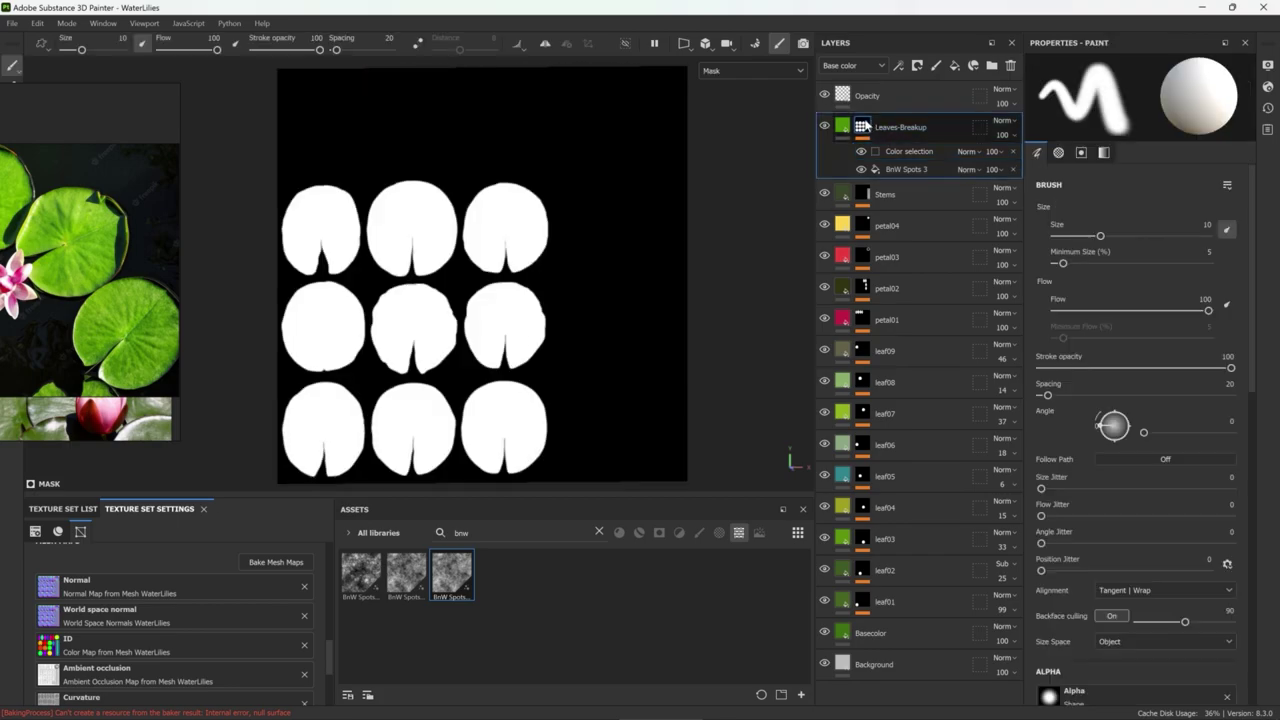
click(966, 151)
click(995, 225)
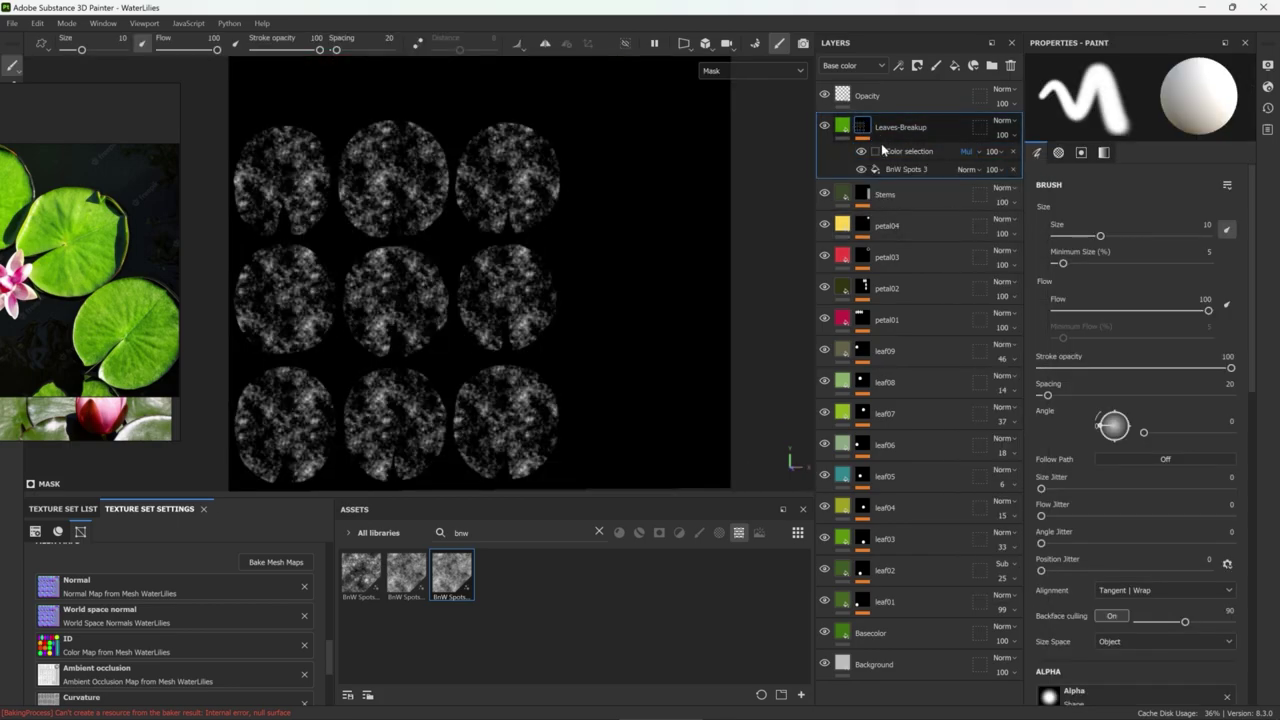
key(m)
Lighten the Leaves-Breakup base colour toward a pale green
scroll(600, 280, up, 3)
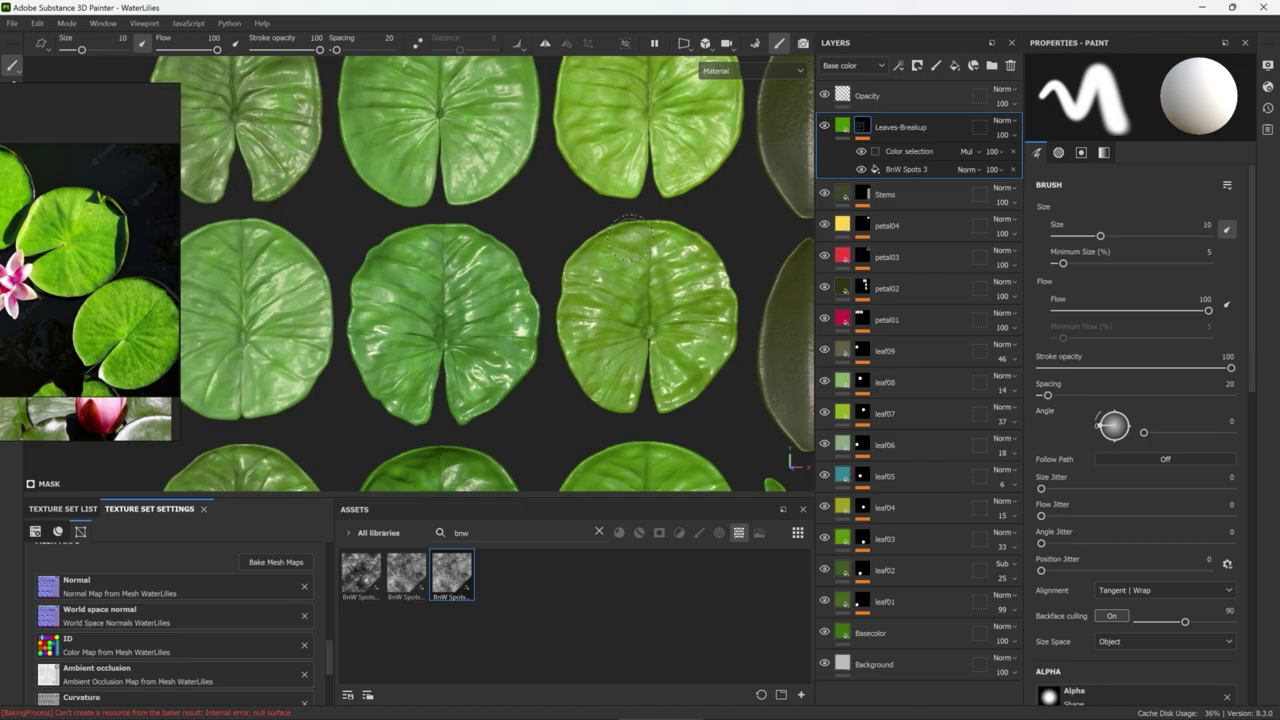
scroll(784, 228, up, 2)
scroll(784, 228, up, 1)
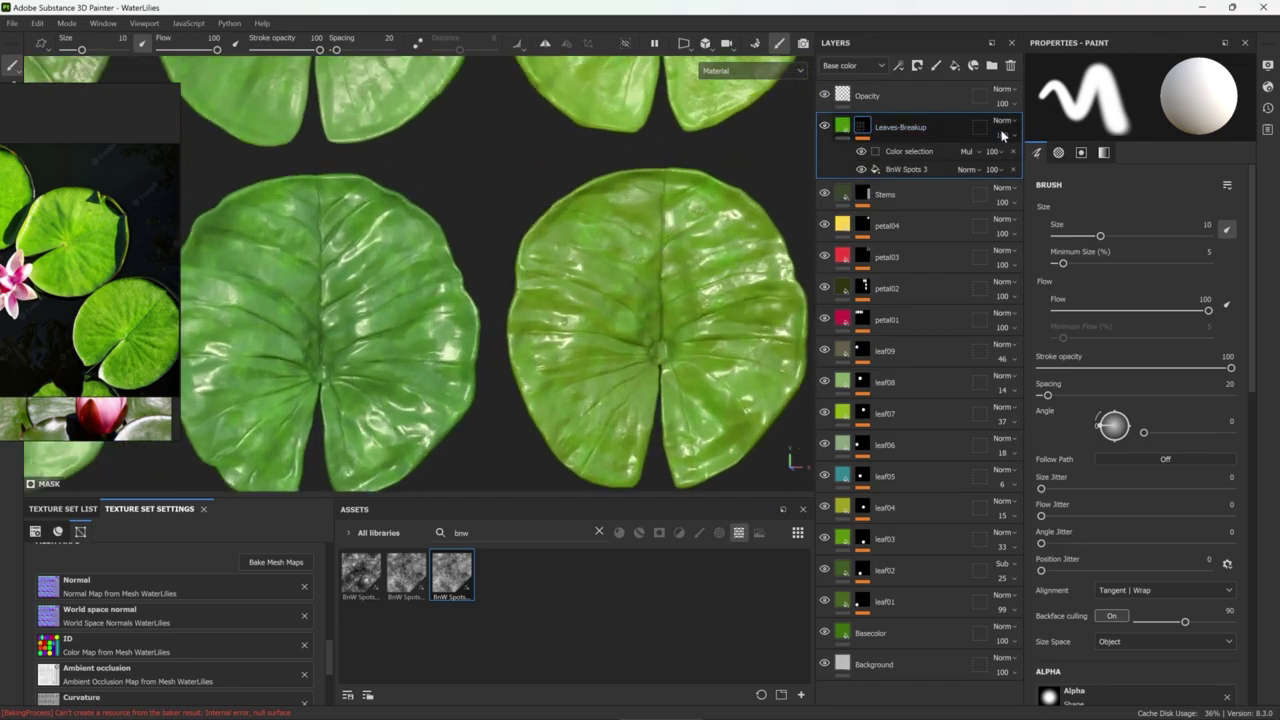
scroll(340, 300, up, 3)
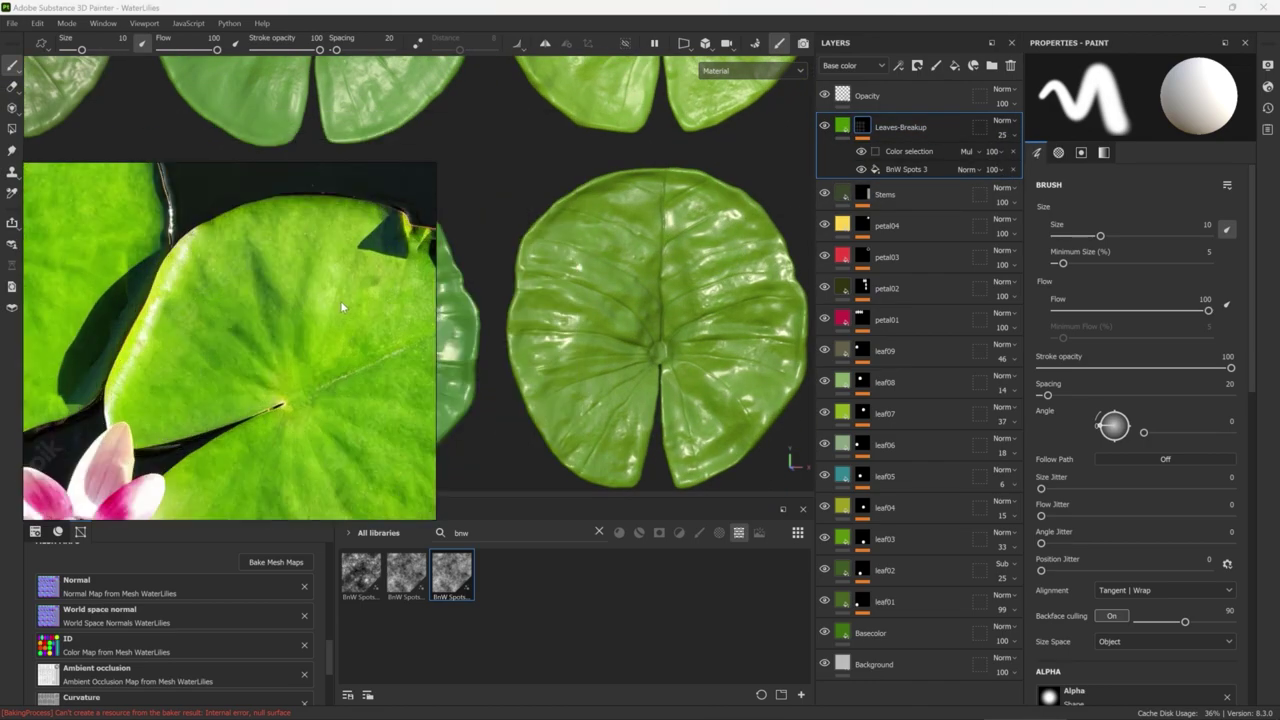
scroll(363, 220, up, 2)
scroll(363, 220, up, 2)
click(900, 127)
click(1135, 432)
drag(1188, 530, 1126, 501)
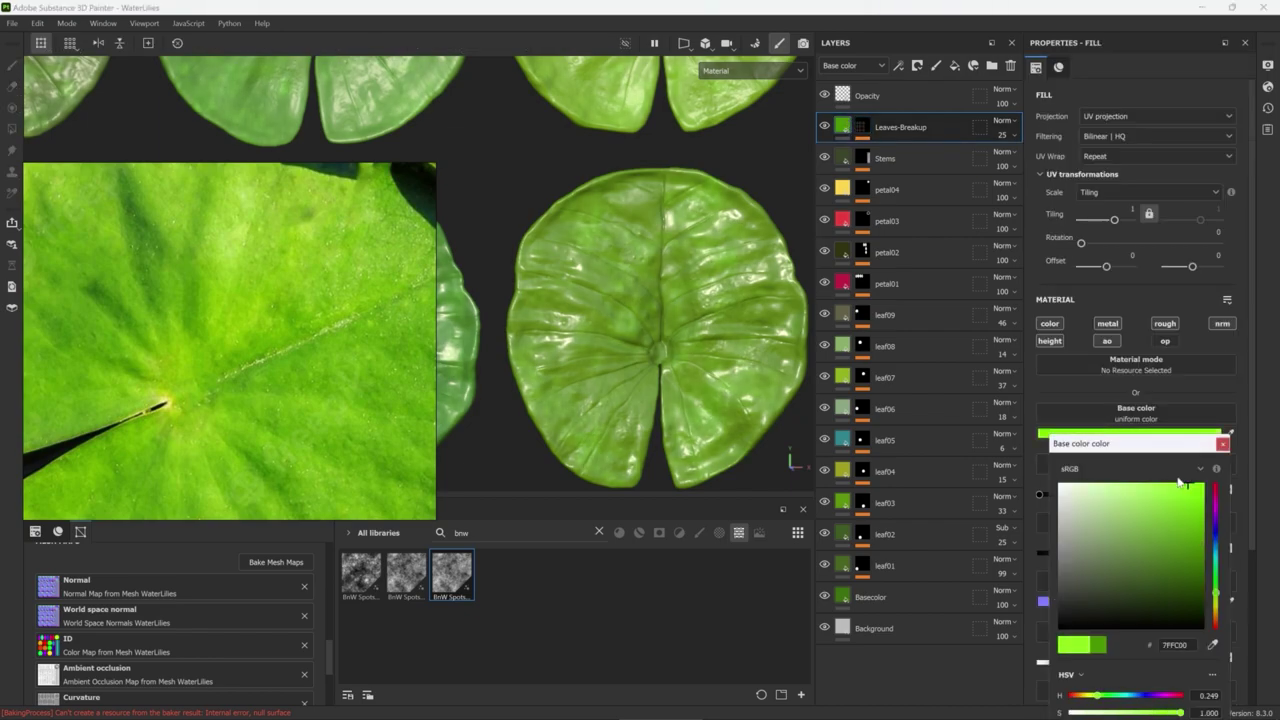
Shift Leaves-Breakup to a cooler pale green at opacity 21, then duplicate the layer
scroll(692, 155, down, 2)
scroll(692, 155, up, 1)
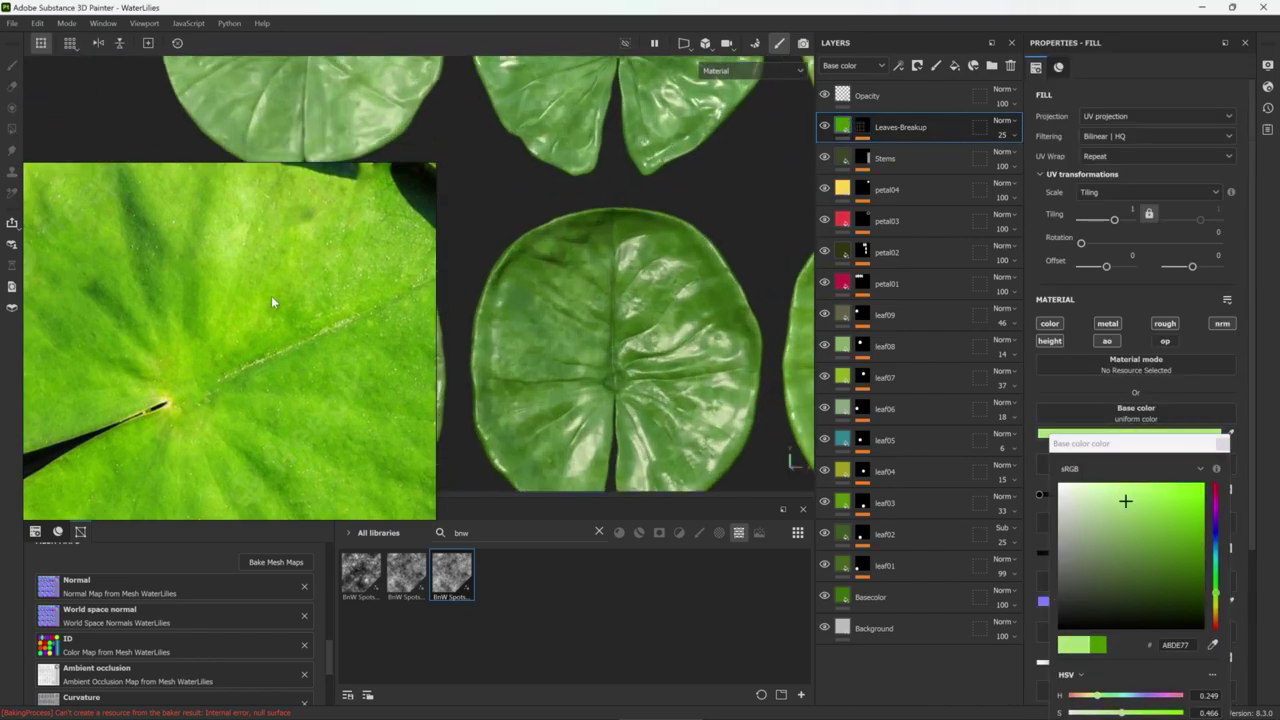
drag(1222, 603, 1216, 590)
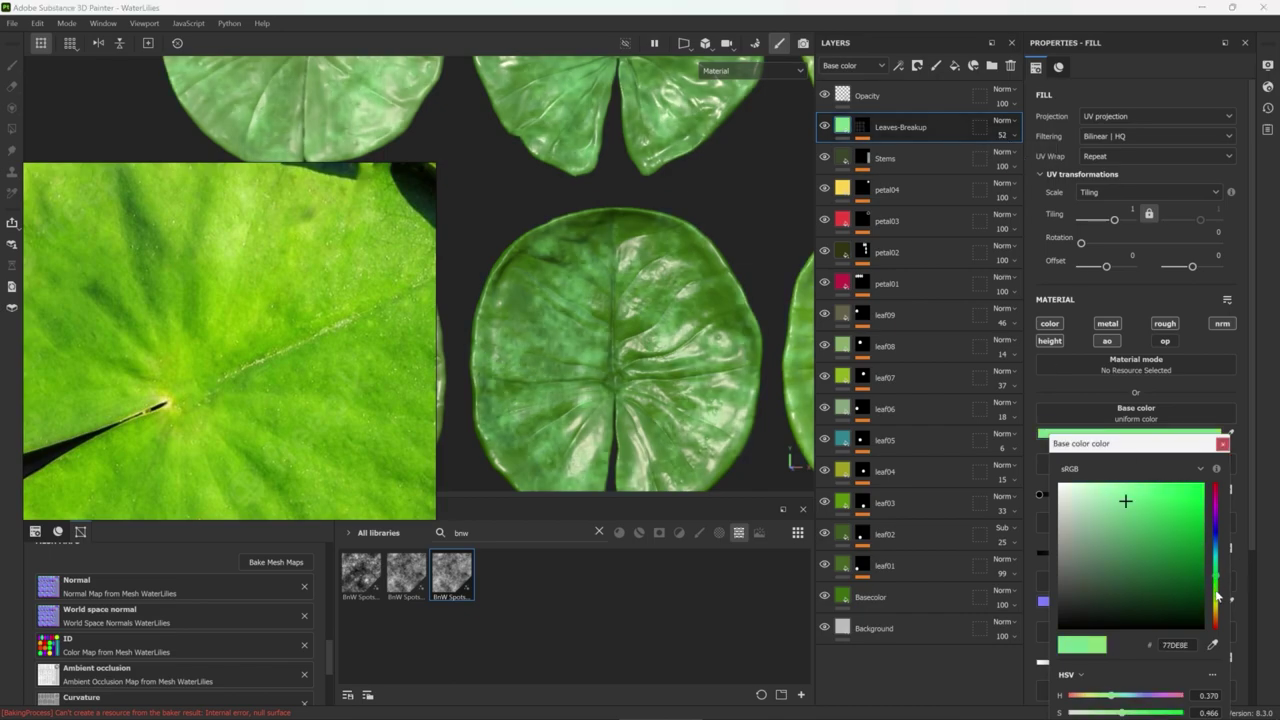
mouse_move(1002, 135)
mouse_down()
mouse_move(1001, 157)
mouse_move(1001, 145)
mouse_up()
scroll(600, 300, down, 3)
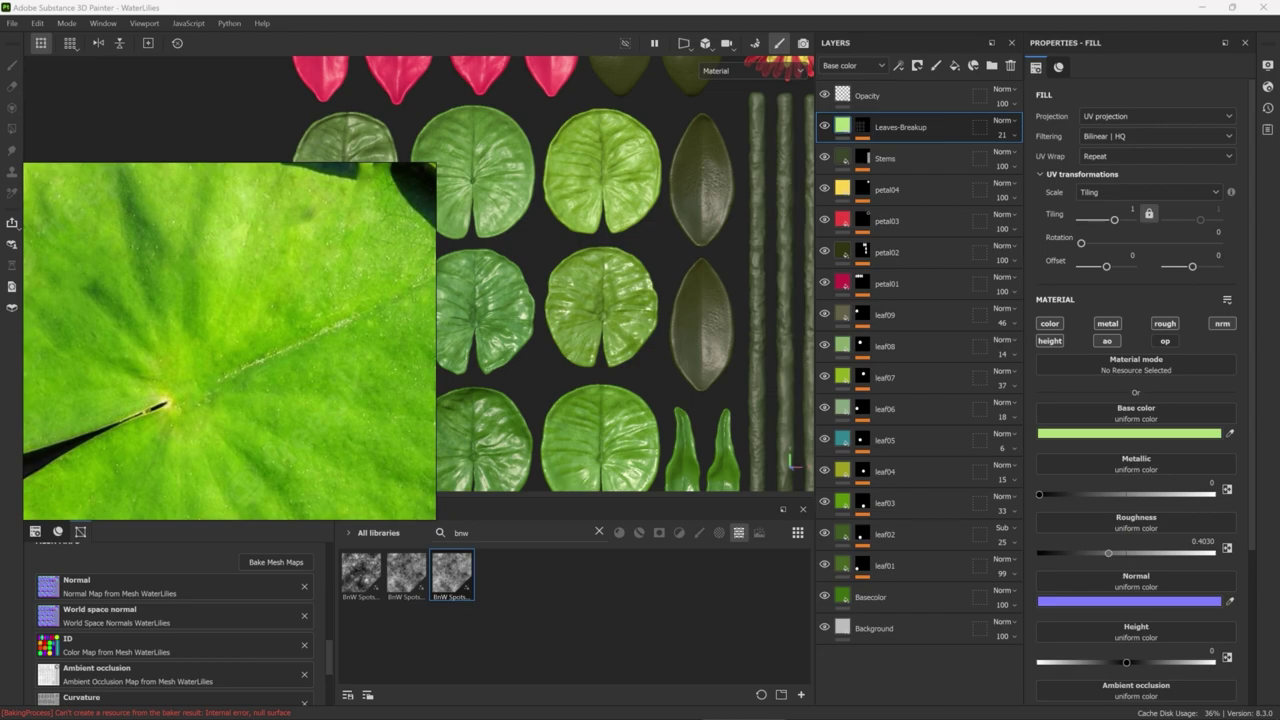
key(ctrl+d)
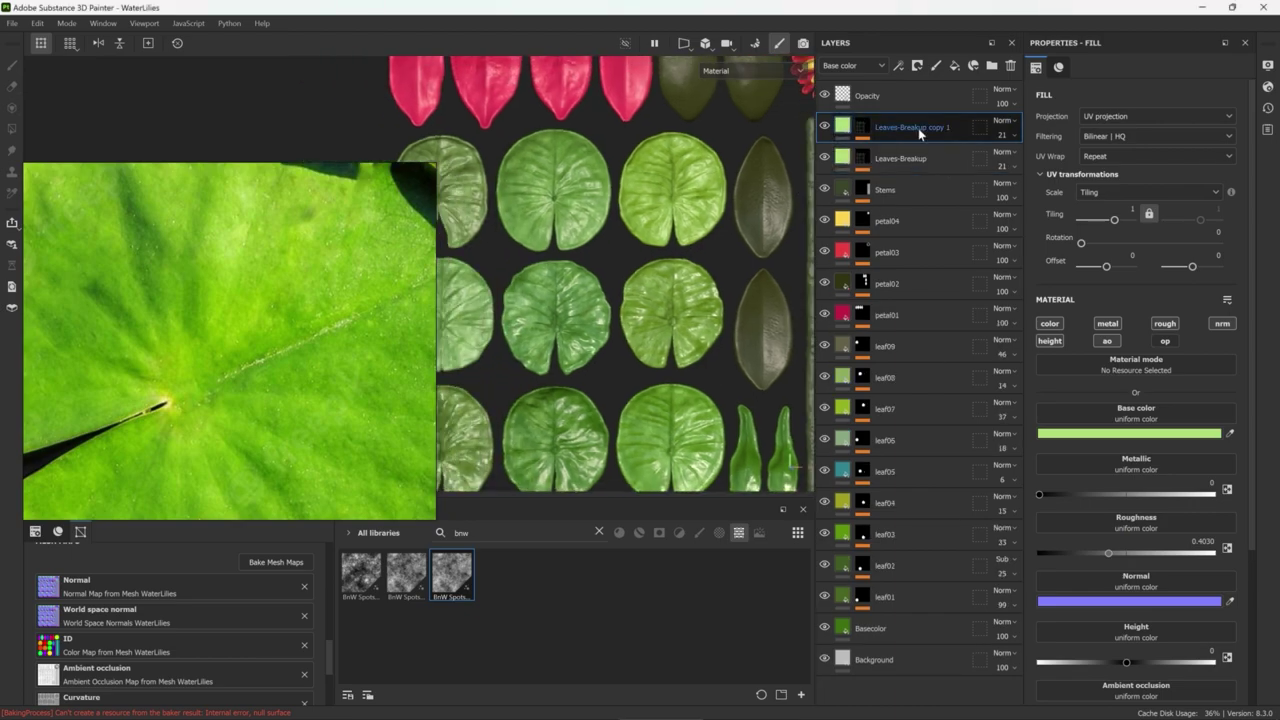
Rename the duplicate Leaves-Breakup 02 and sample a darker green from the reference photo
text(02)
key(Return)
right_click(891, 162)
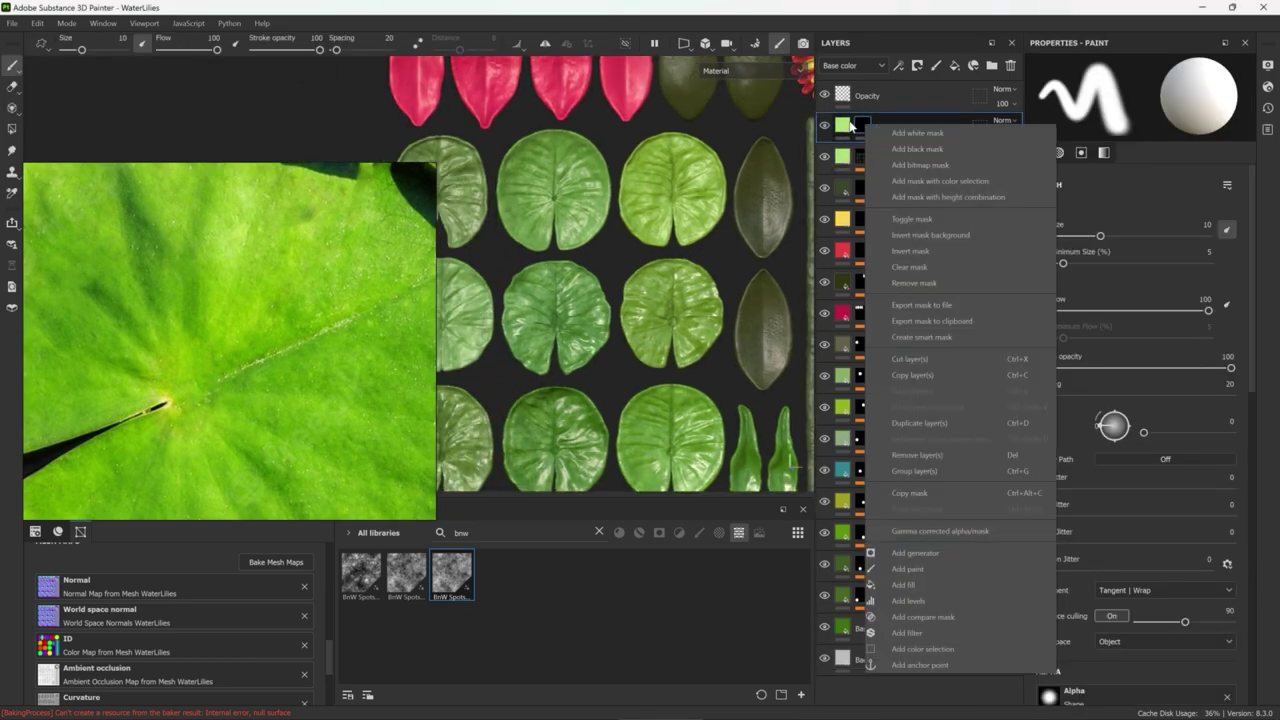
key(Escape)
click(334, 252)
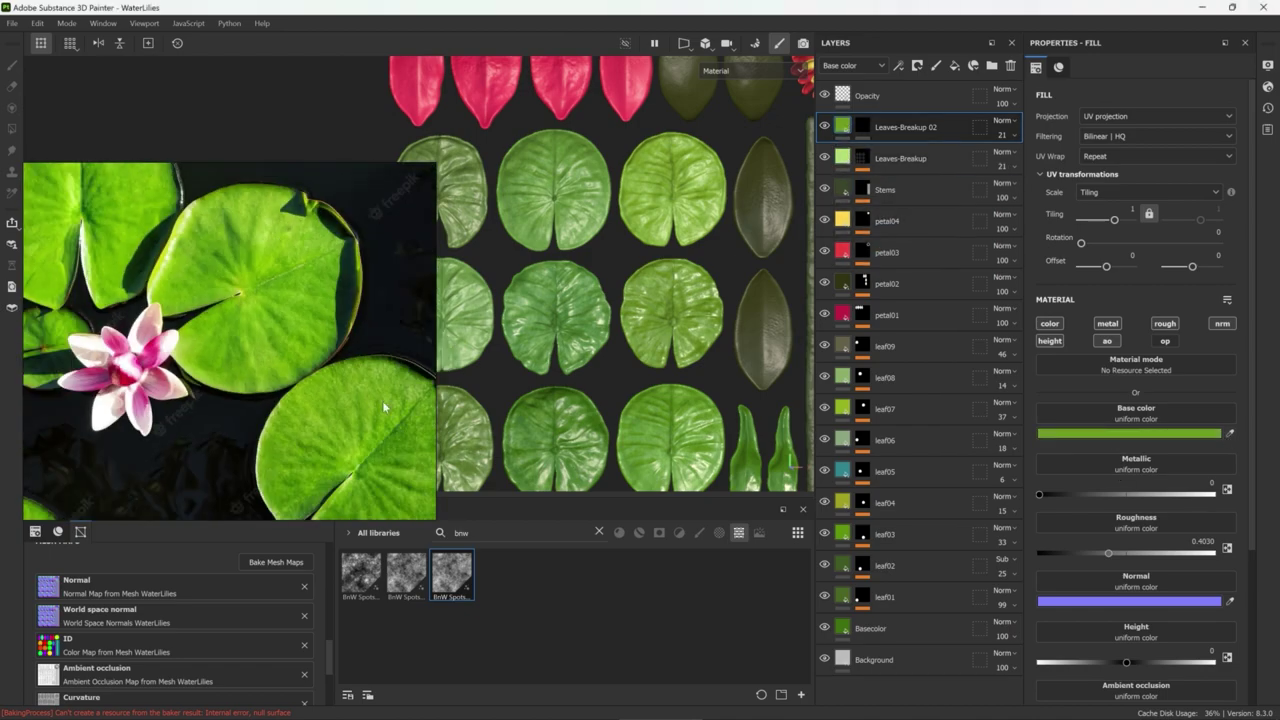
Add a Mask Editor generator to the Leaves-Breakup 02 mask
right_click(862, 127)
click(920, 420)
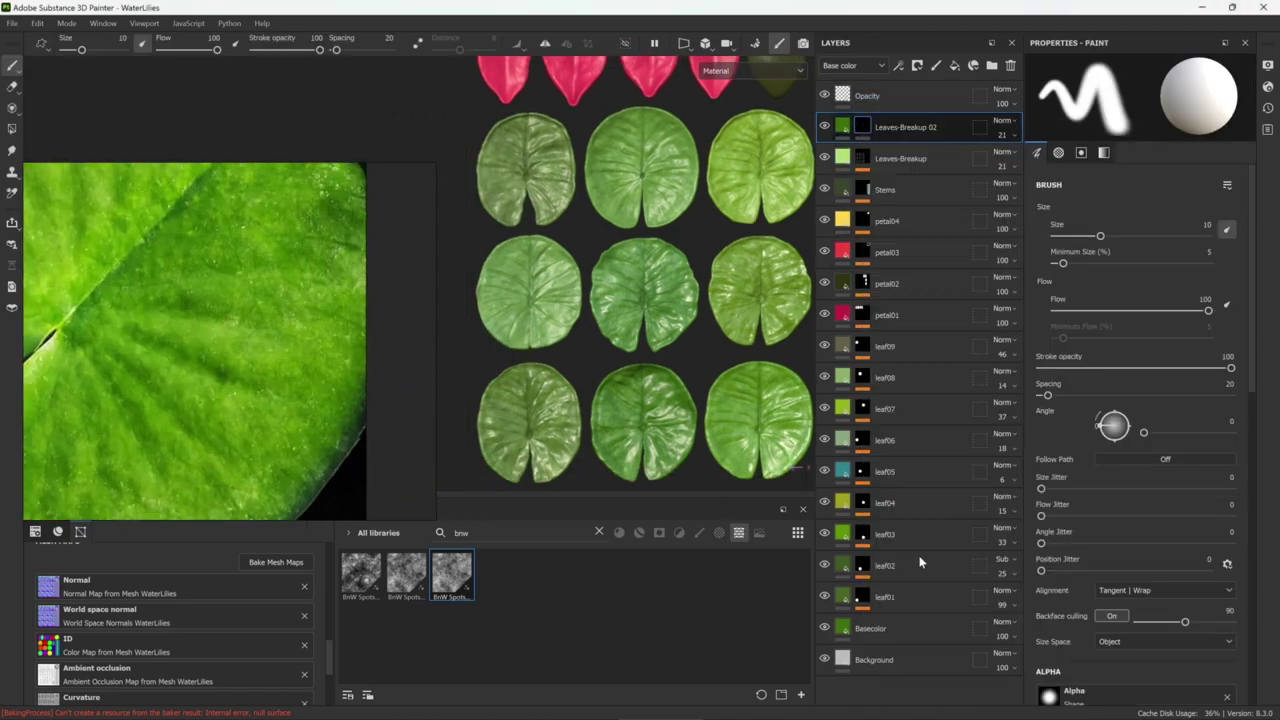
click(1147, 102)
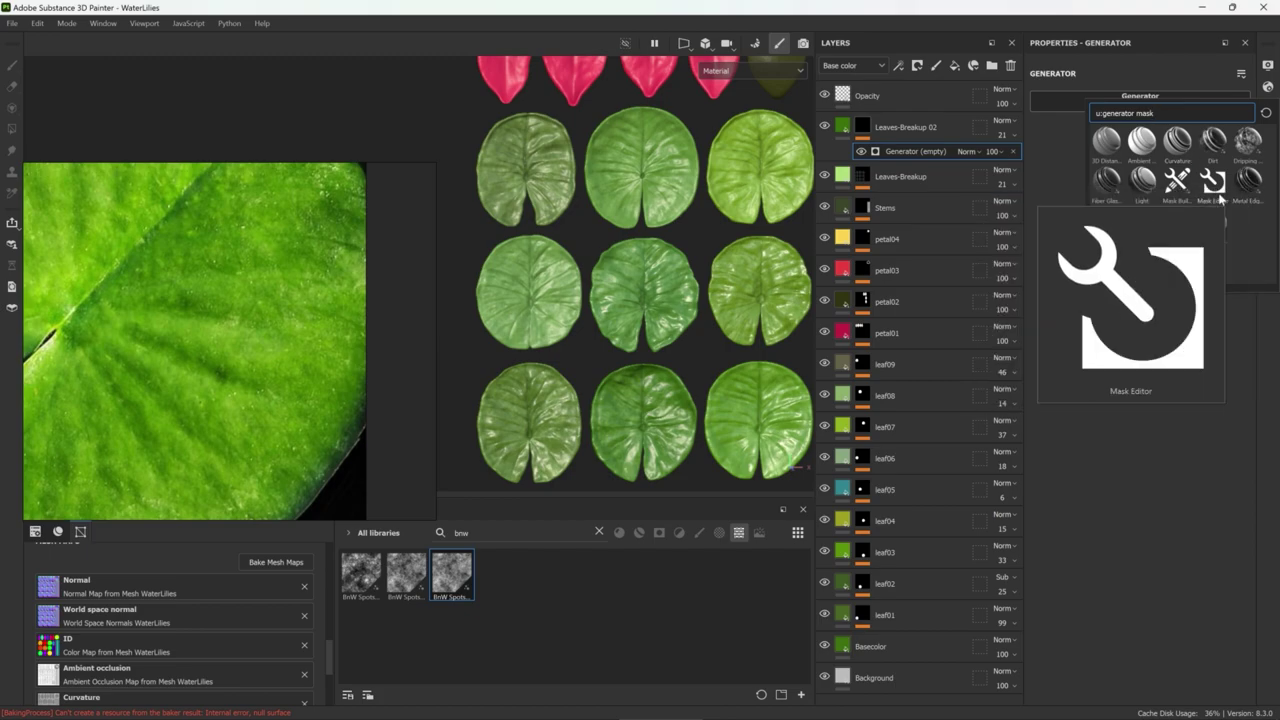
key(Escape)
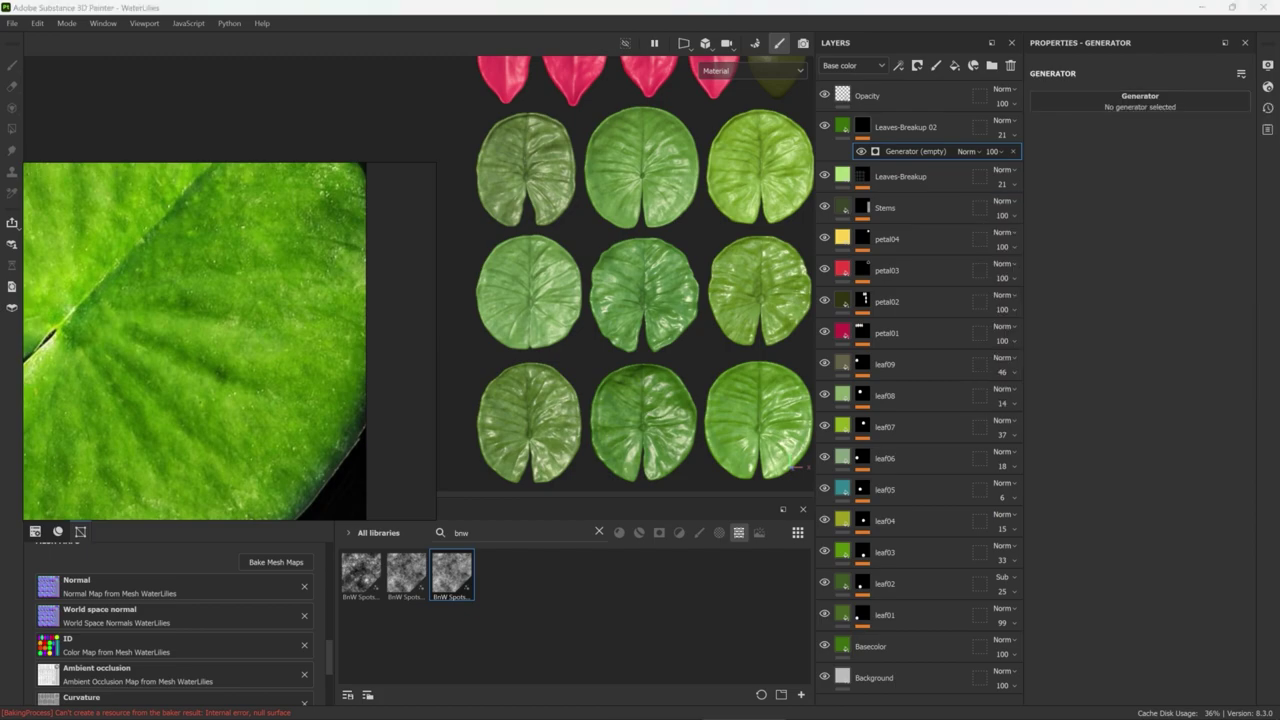
click(1140, 101)
click(1213, 183)
scroll(1095, 504, down, 2)
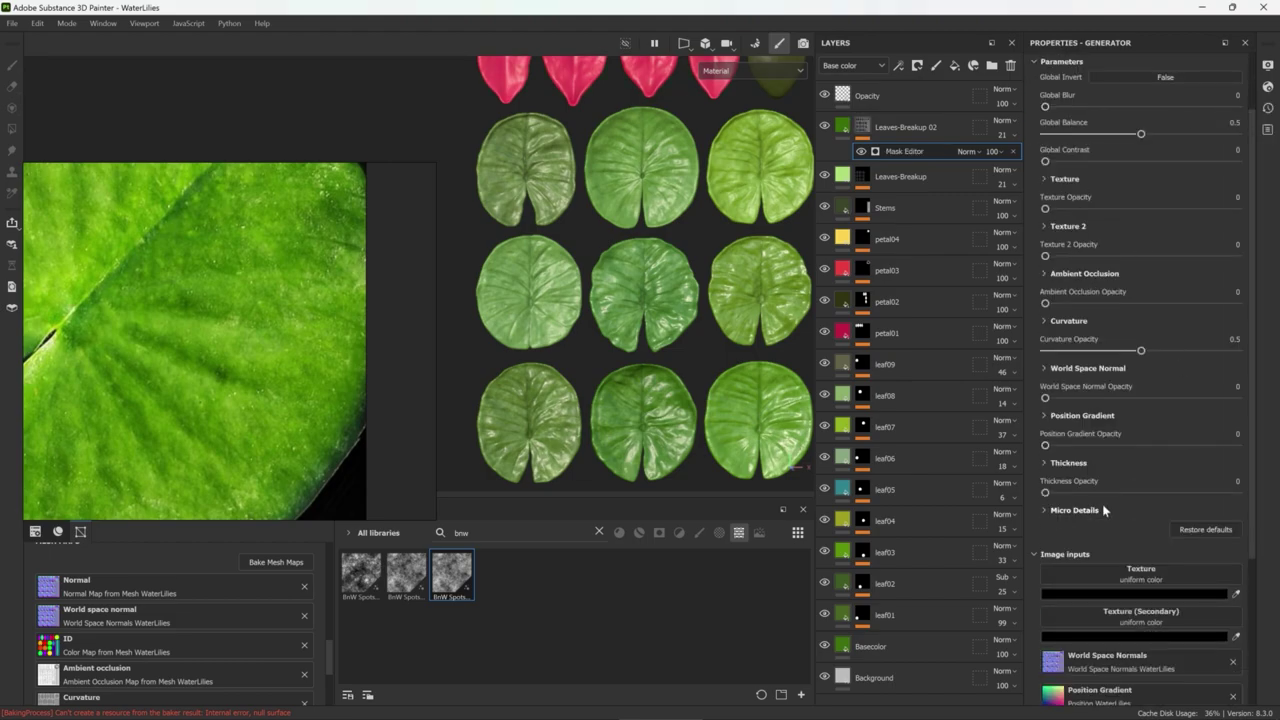
scroll(1100, 560, down, 1)
Load Grunge Concrete Old into the Mask Editor's texture slot
click(599, 531)
text(grunge concrete ol)
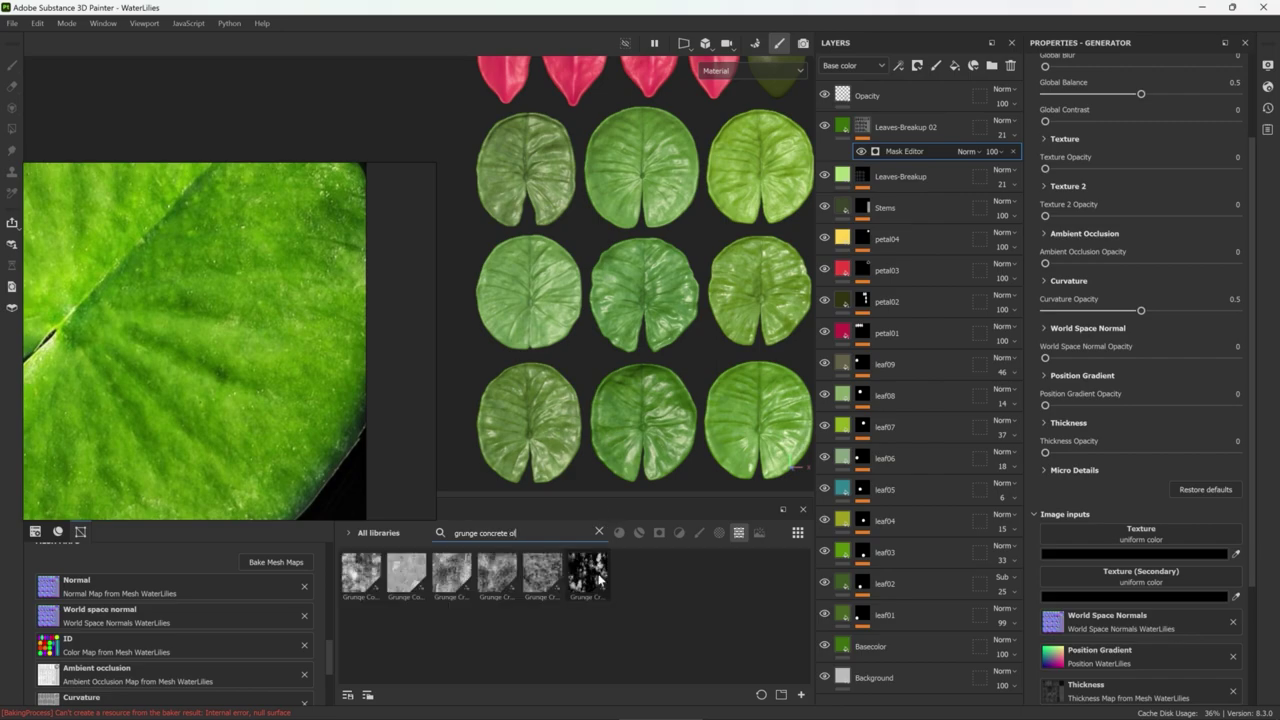
mouse_move(360, 574)
mouse_down()
mouse_move(1174, 318)
mouse_move(1140, 545)
mouse_up()
key(m)
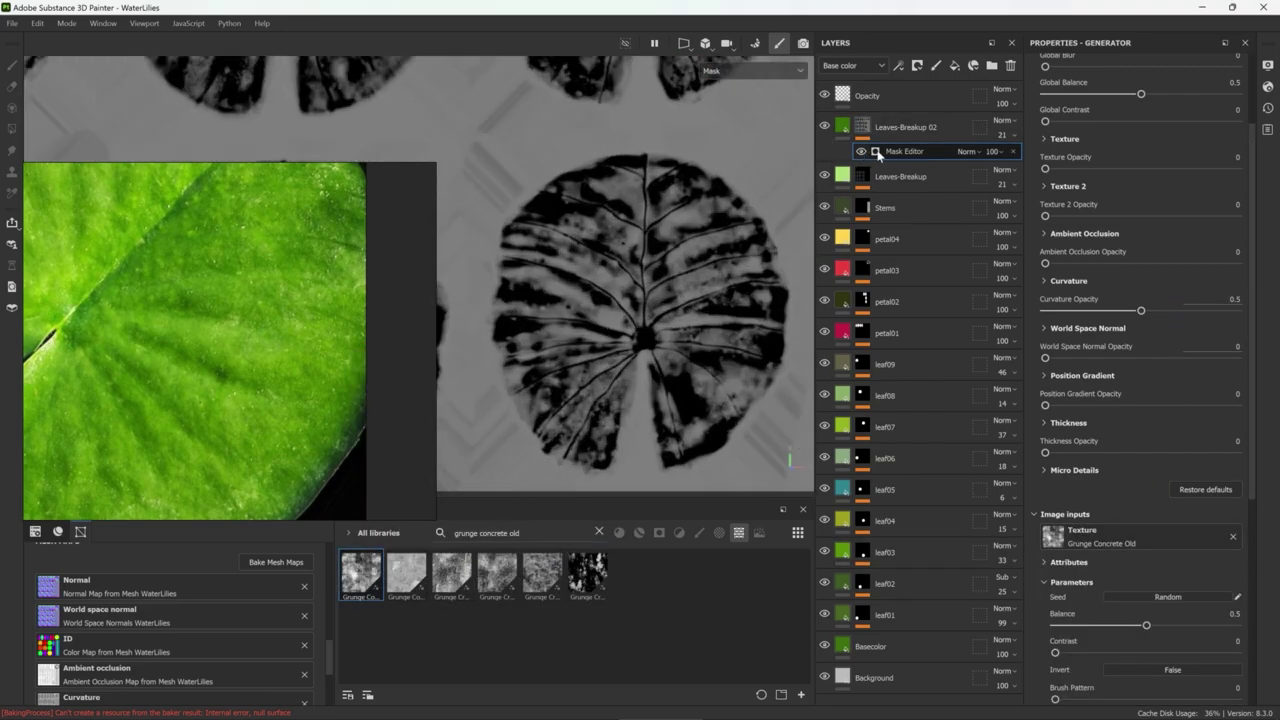
scroll(1080, 302, up, 3)
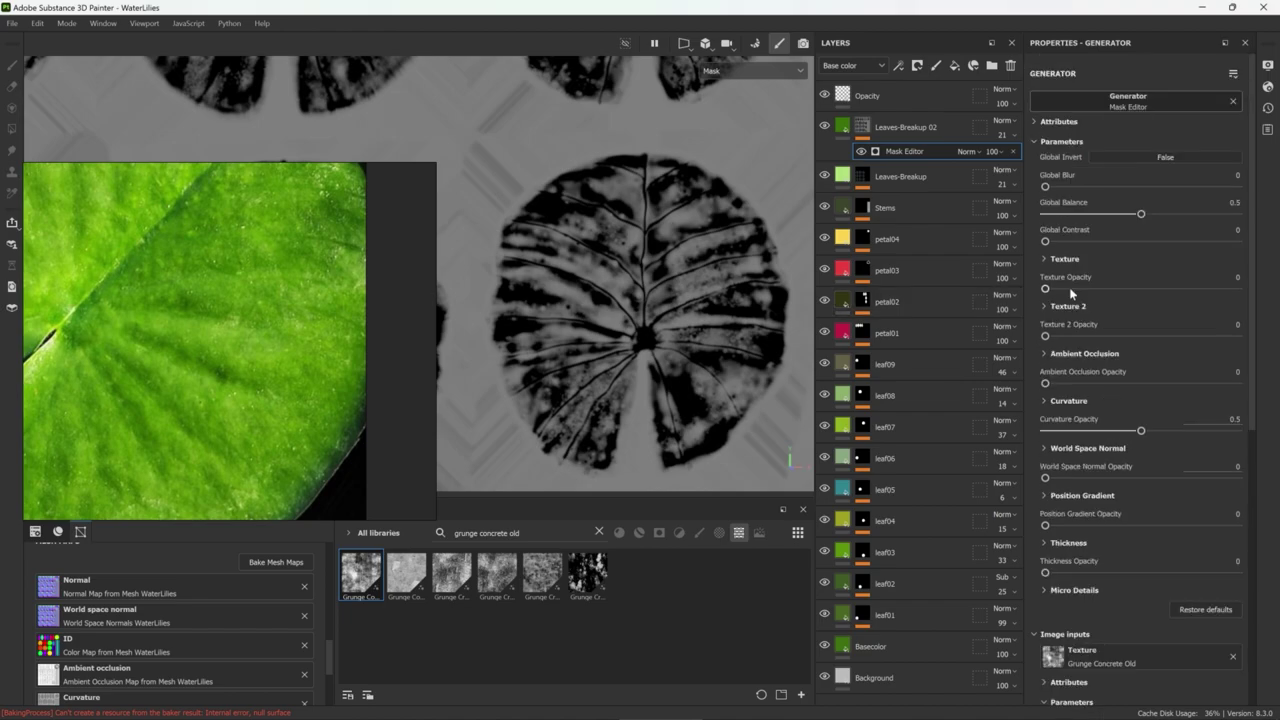
Blend the grunge texture in at 0.4, raise Texture 2, and adjust the curvature sliders
drag(1069, 287, 1122, 288)
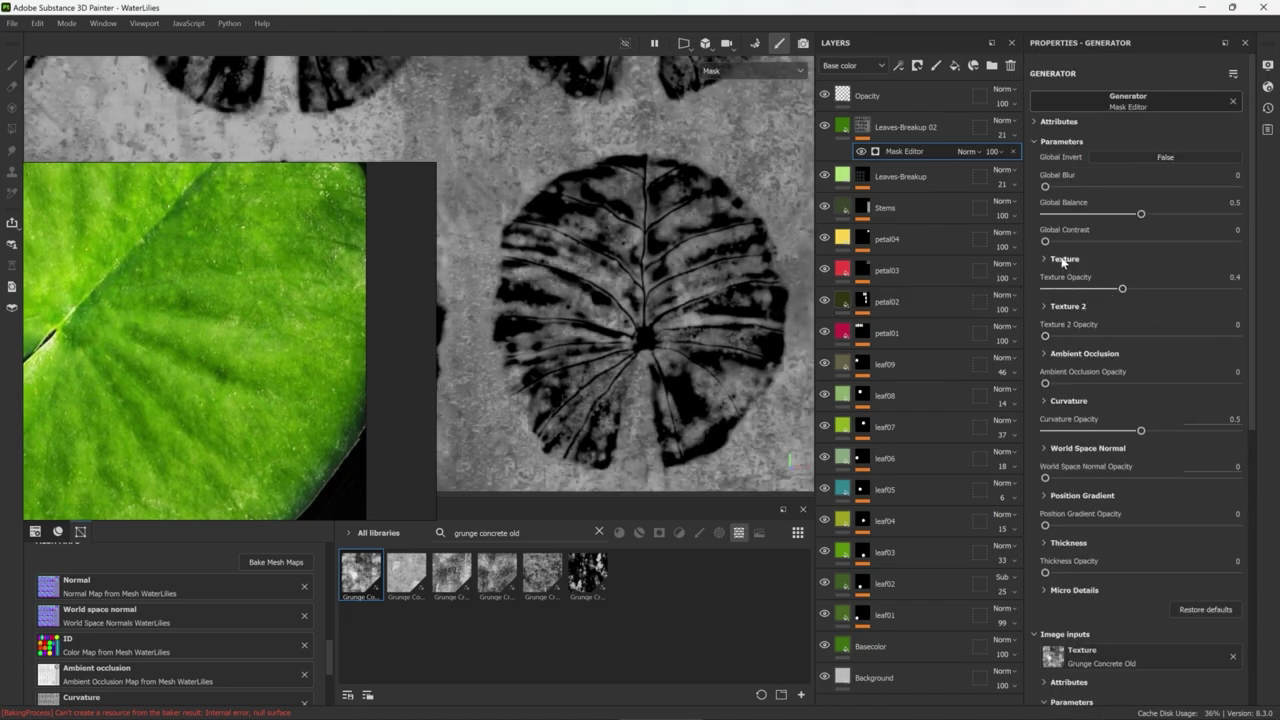
drag(1088, 335, 1180, 336)
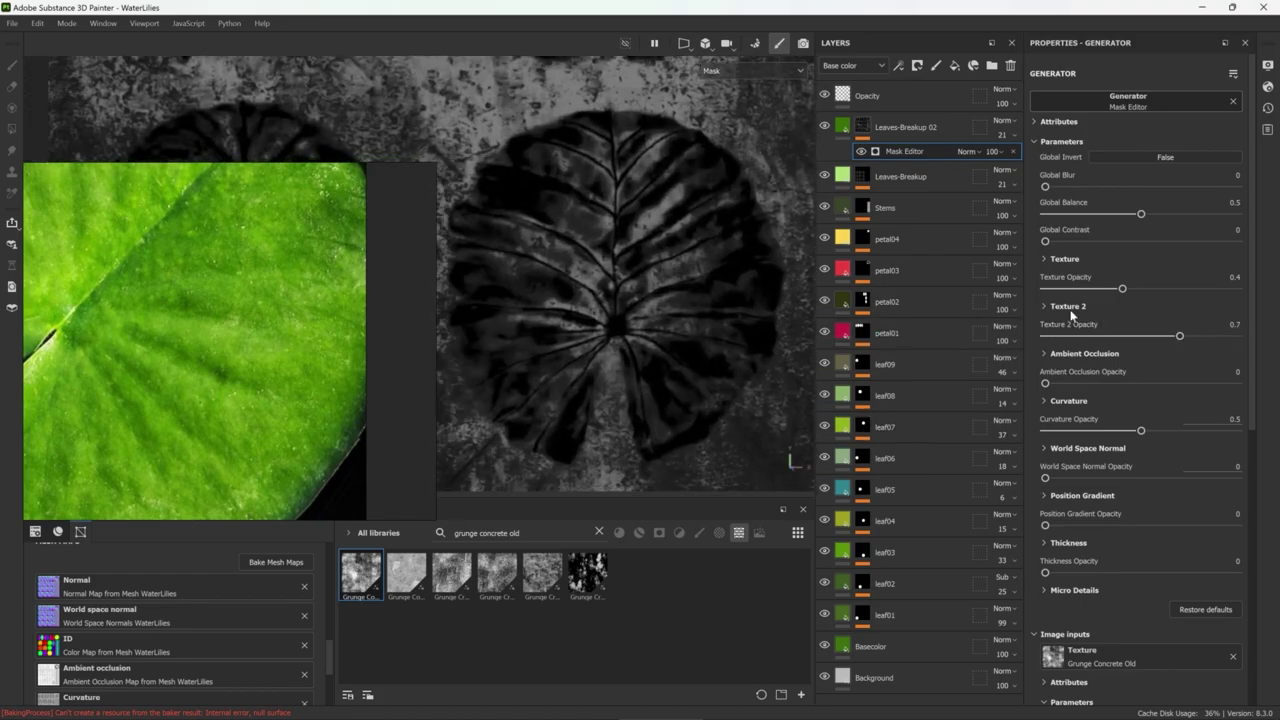
scroll(1061, 388, down, 2)
click(1066, 360)
scroll(1143, 491, down, 2)
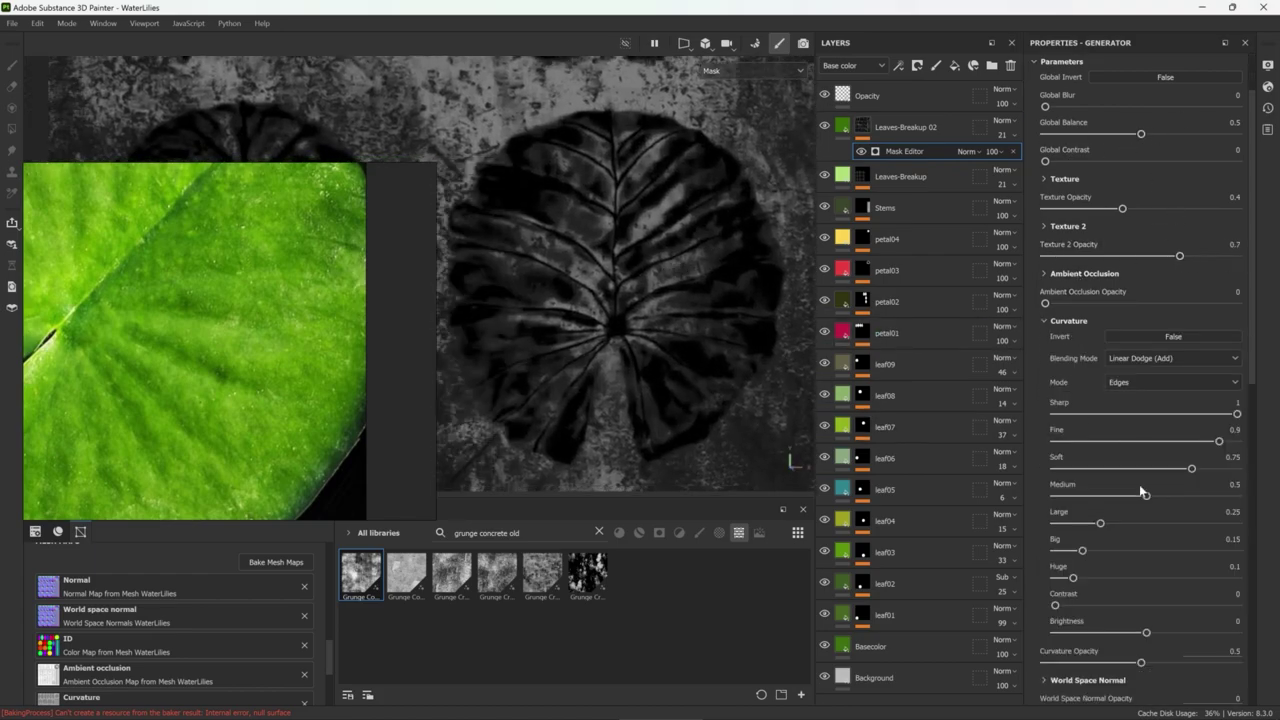
scroll(1110, 333, down, 4)
drag(1141, 582, 1072, 581)
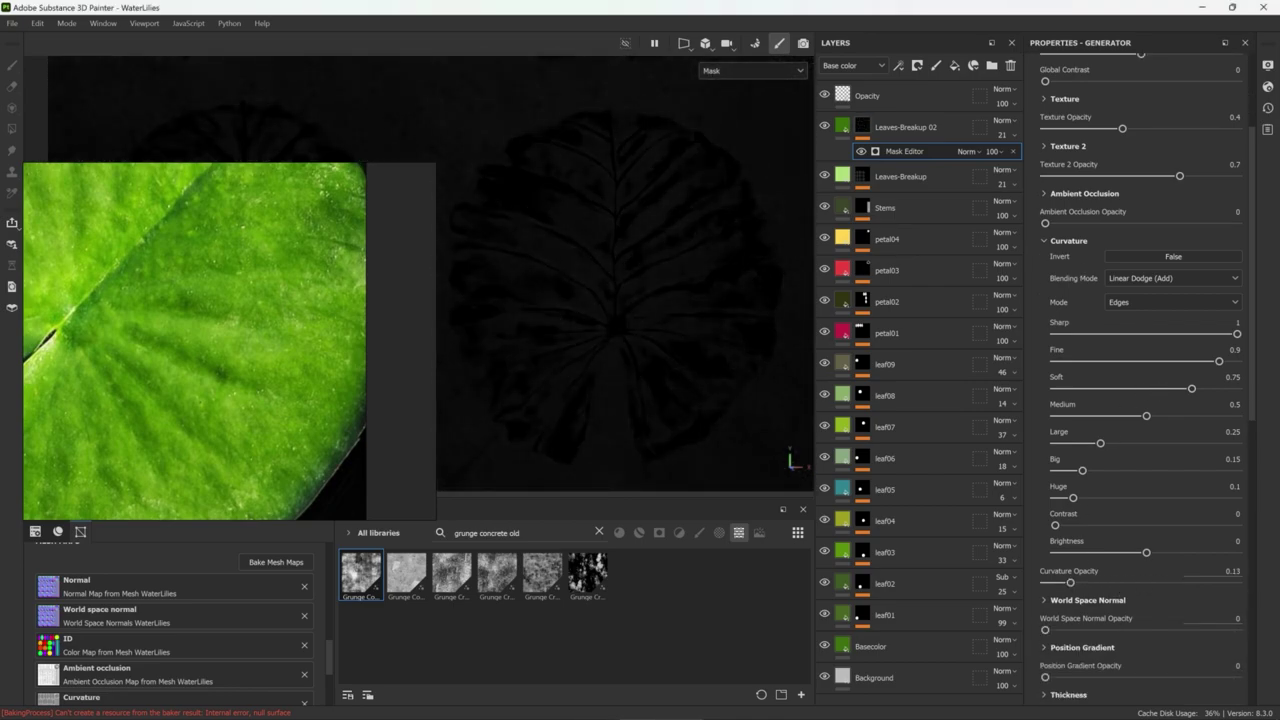
alt+drag(778, 368, 754, 360)
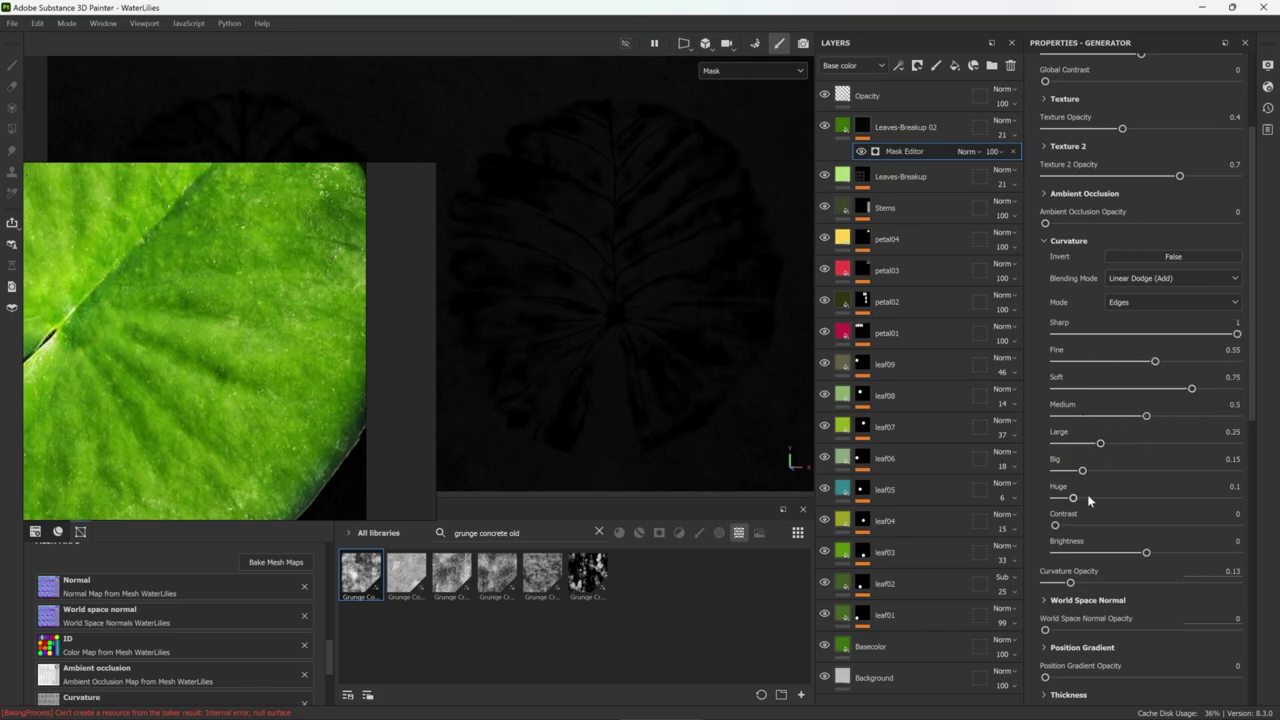
scroll(1091, 522, down, 3)
drag(1070, 462, 1106, 464)
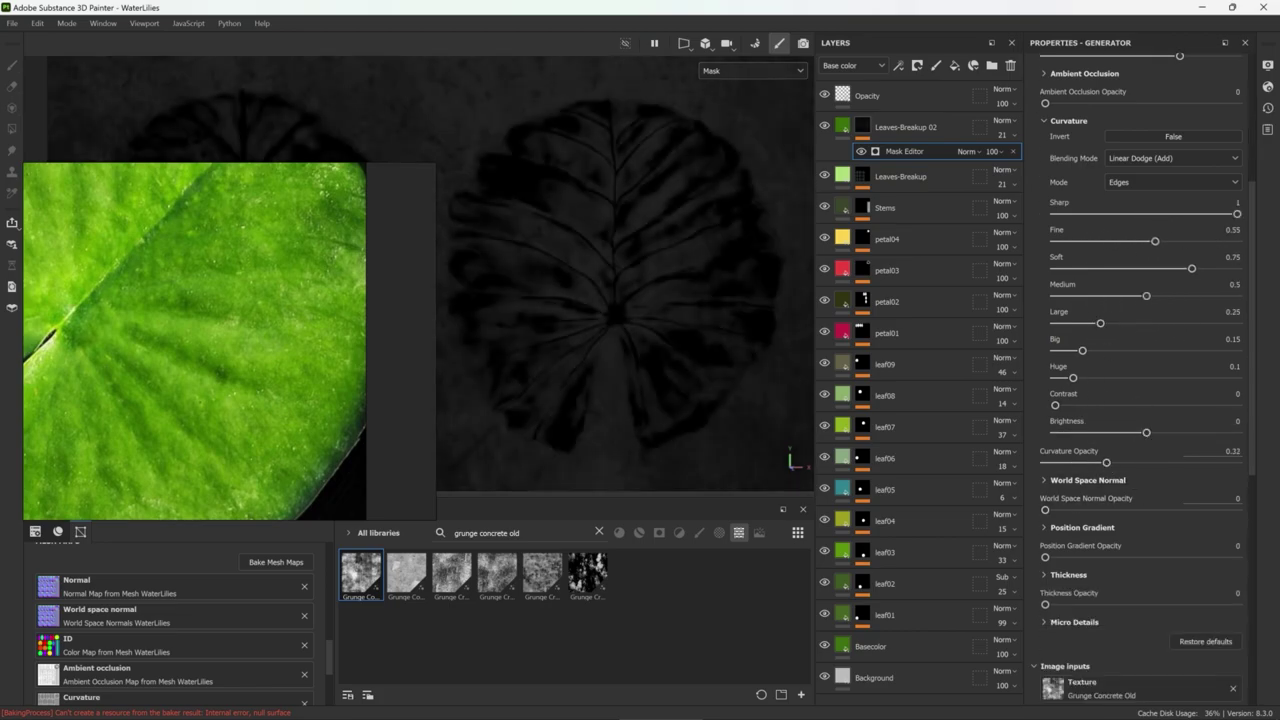
scroll(1148, 364, up, 3)
scroll(1096, 301, up, 2)
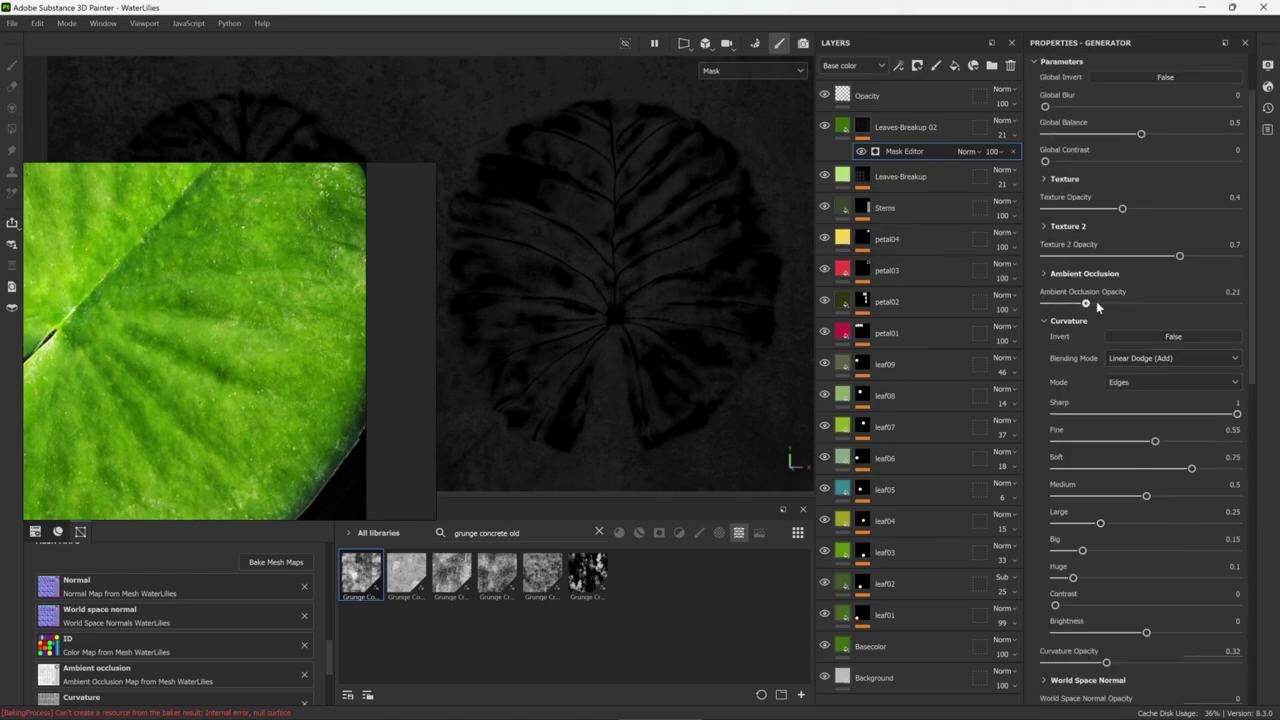
Set ambient occlusion balance 0.44 and global balance 0.56, and increase the texture contrast
click(1084, 273)
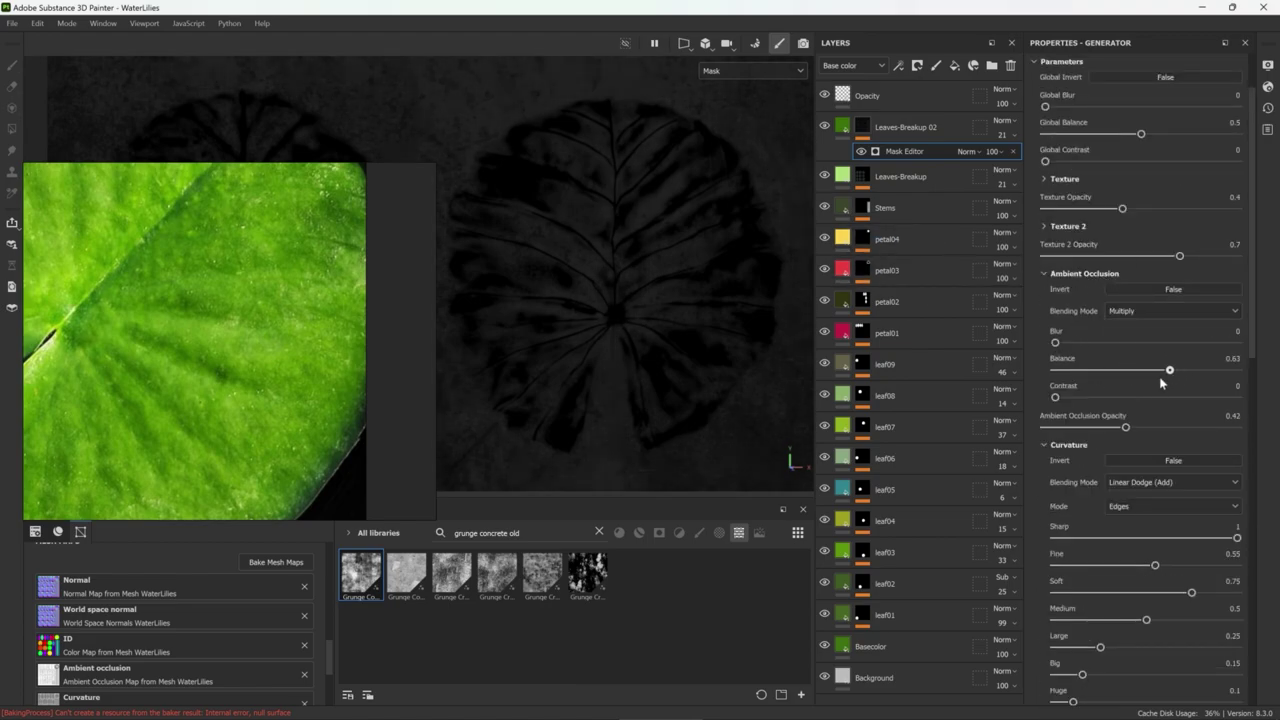
drag(1177, 370, 1134, 370)
scroll(1134, 370, up, 3)
drag(1141, 208, 1150, 216)
scroll(1104, 367, down, 3)
drag(1122, 168, 1161, 168)
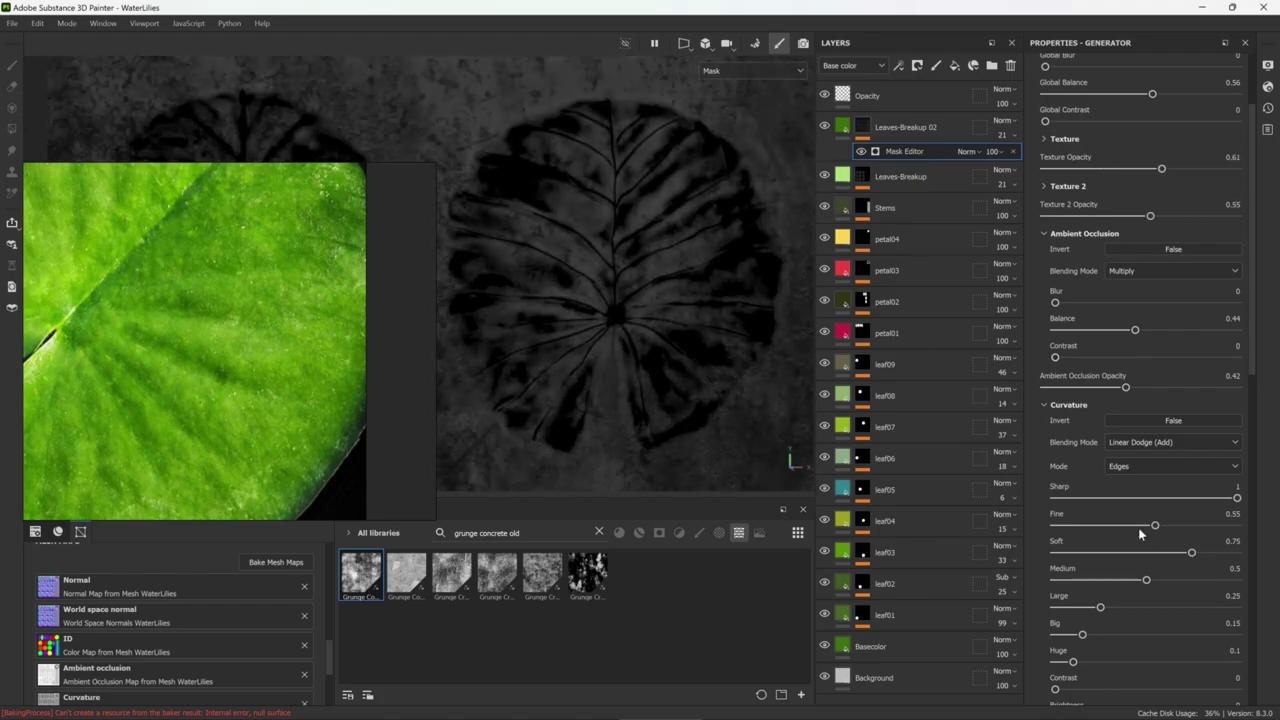
scroll(1095, 157, up, 2)
click(1058, 260)
mouse_move(1110, 378)
mouse_down()
mouse_move(1200, 378)
mouse_move(1130, 406)
mouse_up()
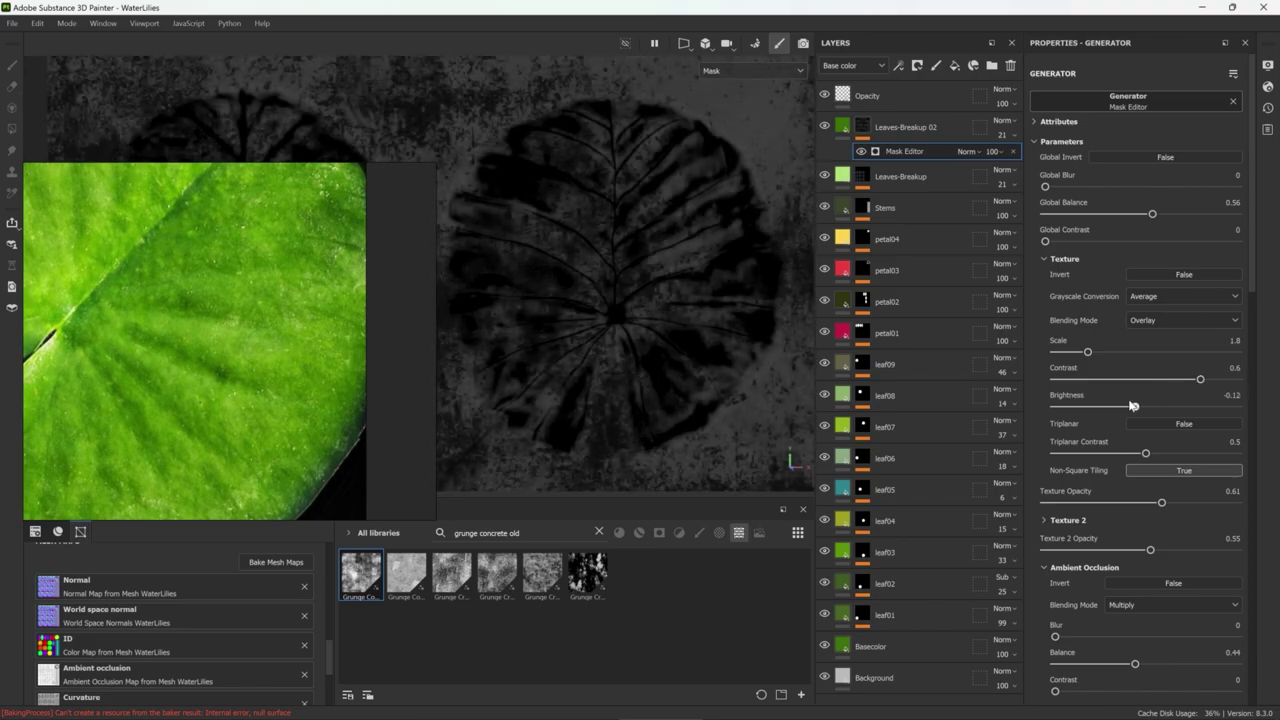
scroll(701, 281, down, 4)
scroll(701, 281, up, 4)
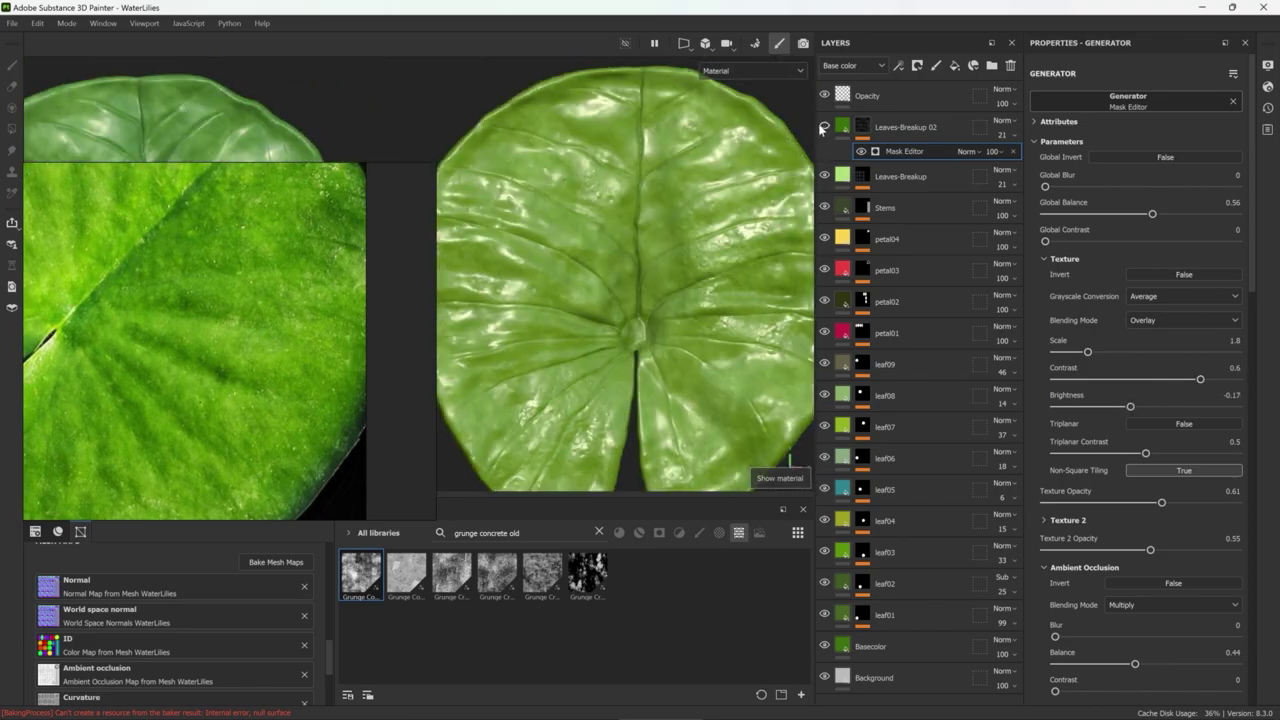
Check the Leaves-Breakup 02 green material and base colour against its mask
alt+click(866, 128)
alt+click(866, 128)
drag(1130, 406, 1222, 406)
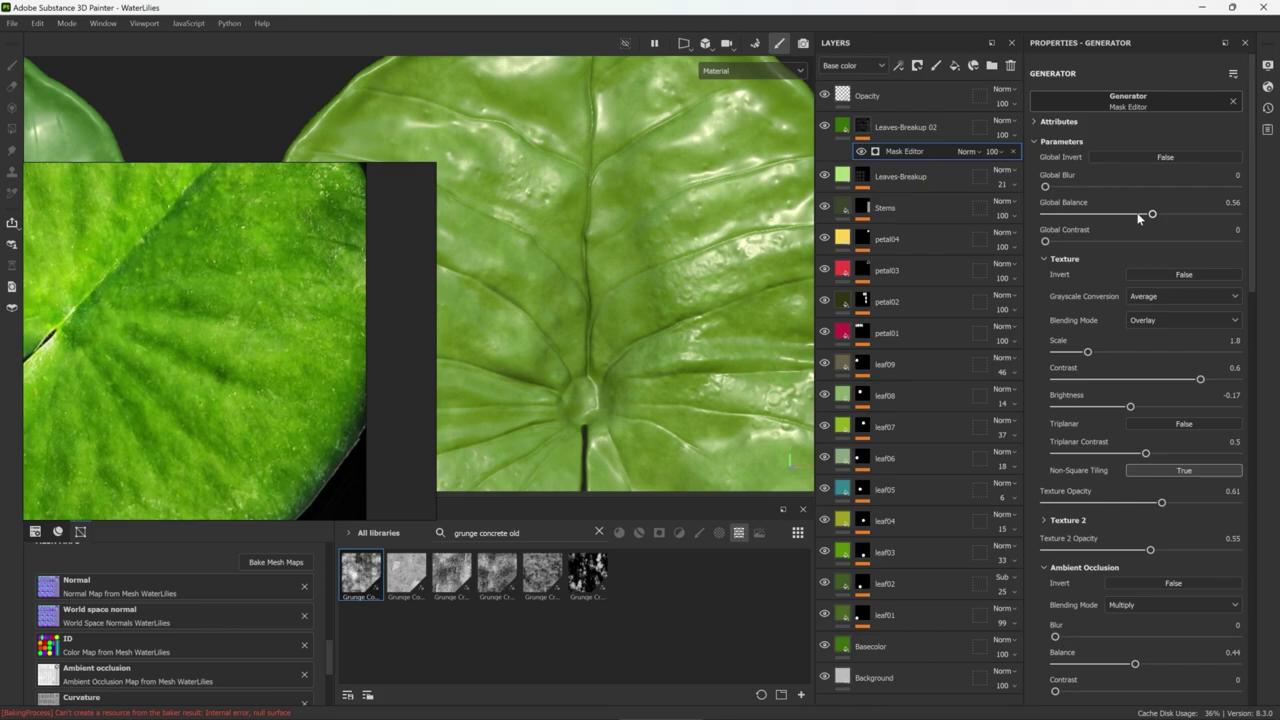
click(888, 128)
click(1136, 432)
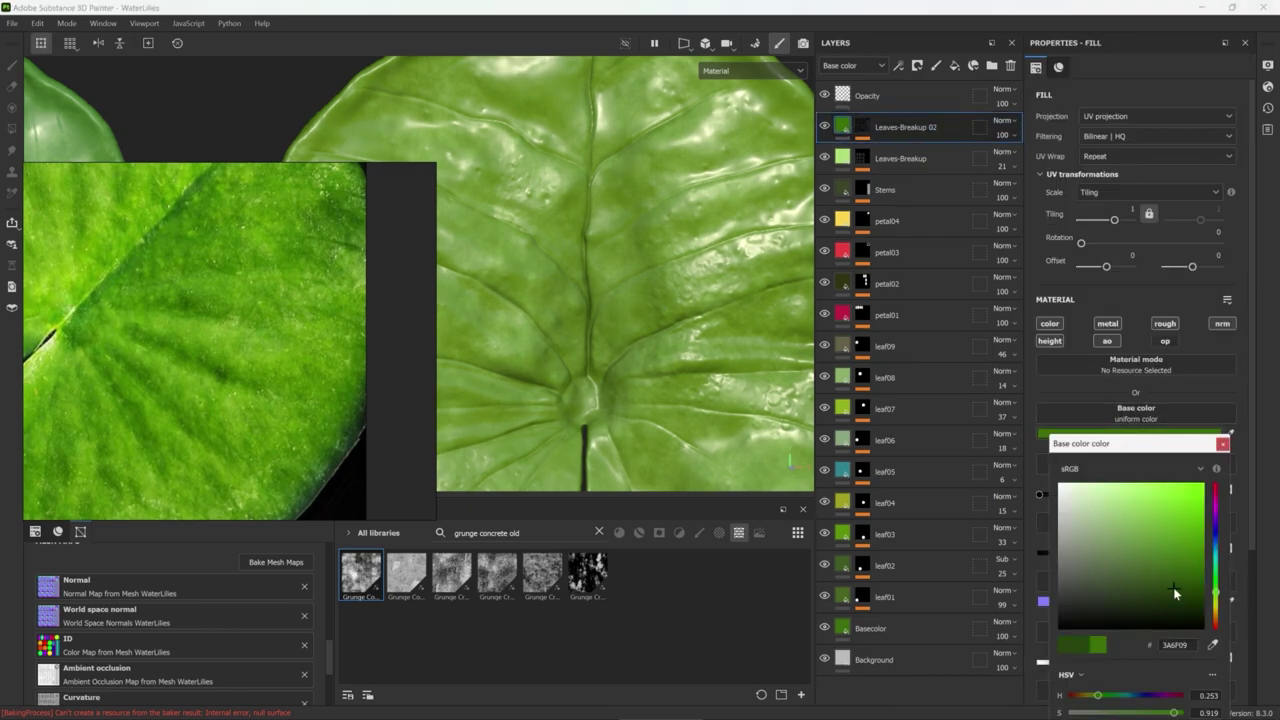
scroll(689, 286, down, 3)
alt+click(868, 127)
right_click(868, 127)
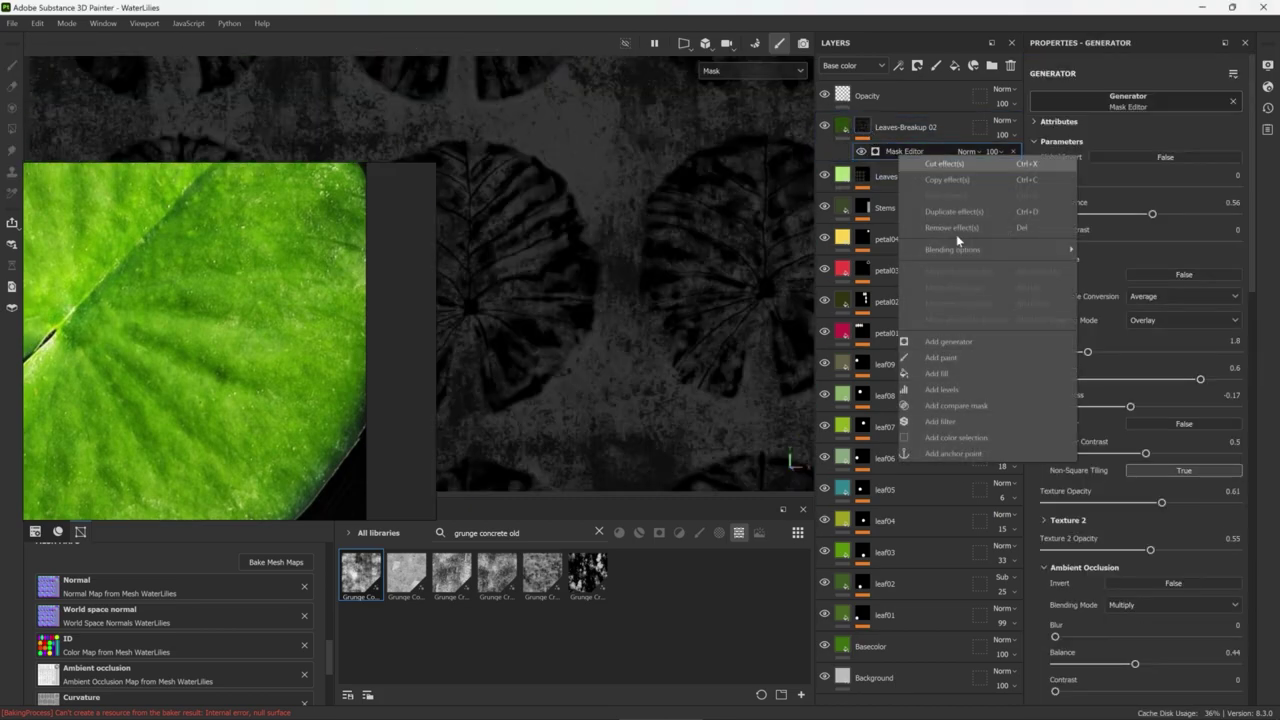
Add a Levels adjustment to the Leaves-Breakup 02 mask and darken its midtones
click(960, 406)
drag(1139, 99, 1060, 99)
key(m)
scroll(509, 355, up, 5)
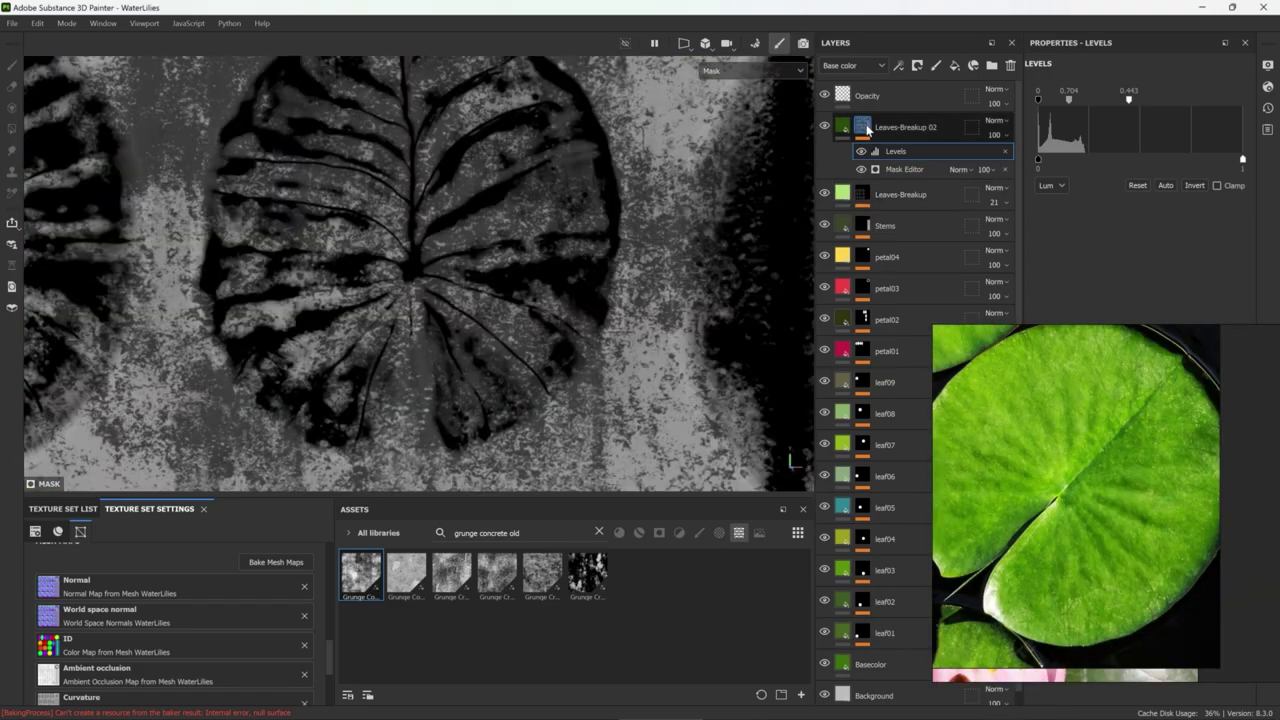
View the Leaves-Breakup 02 mask on its own and confirm the new fill layer's name
scroll(493, 284, down, 5)
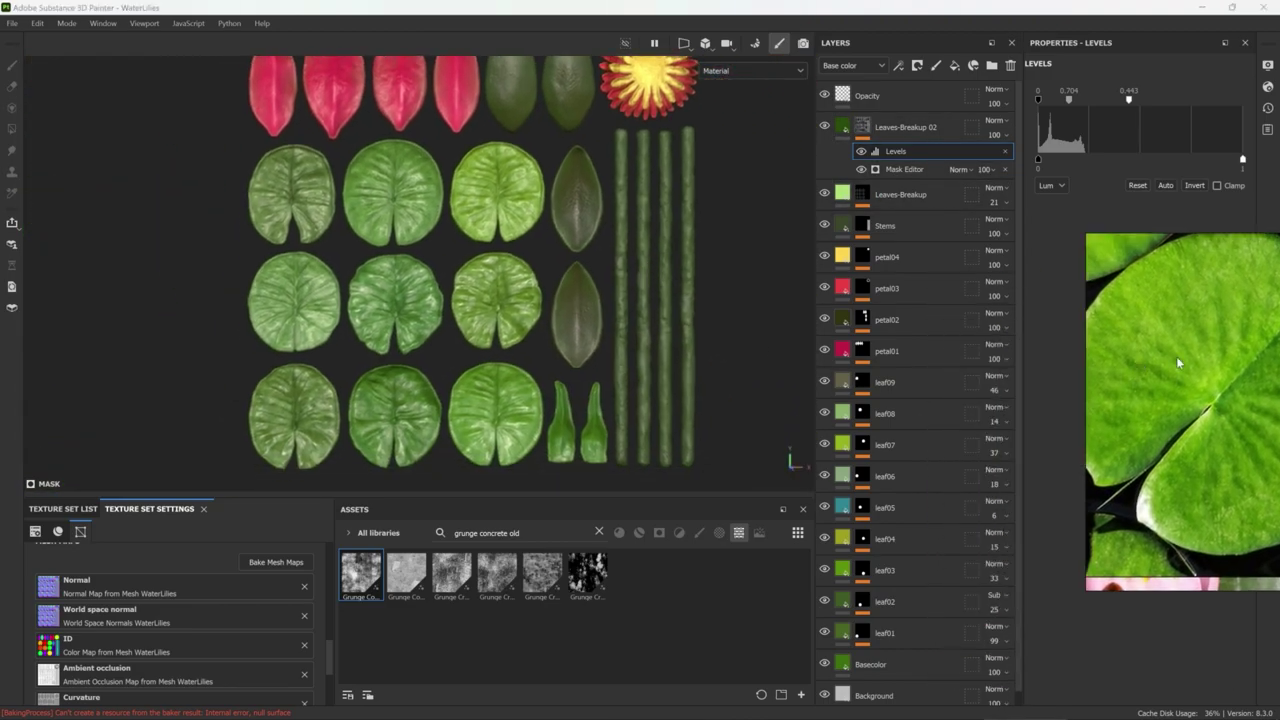
scroll(566, 215, up, 2)
alt+click(862, 127)
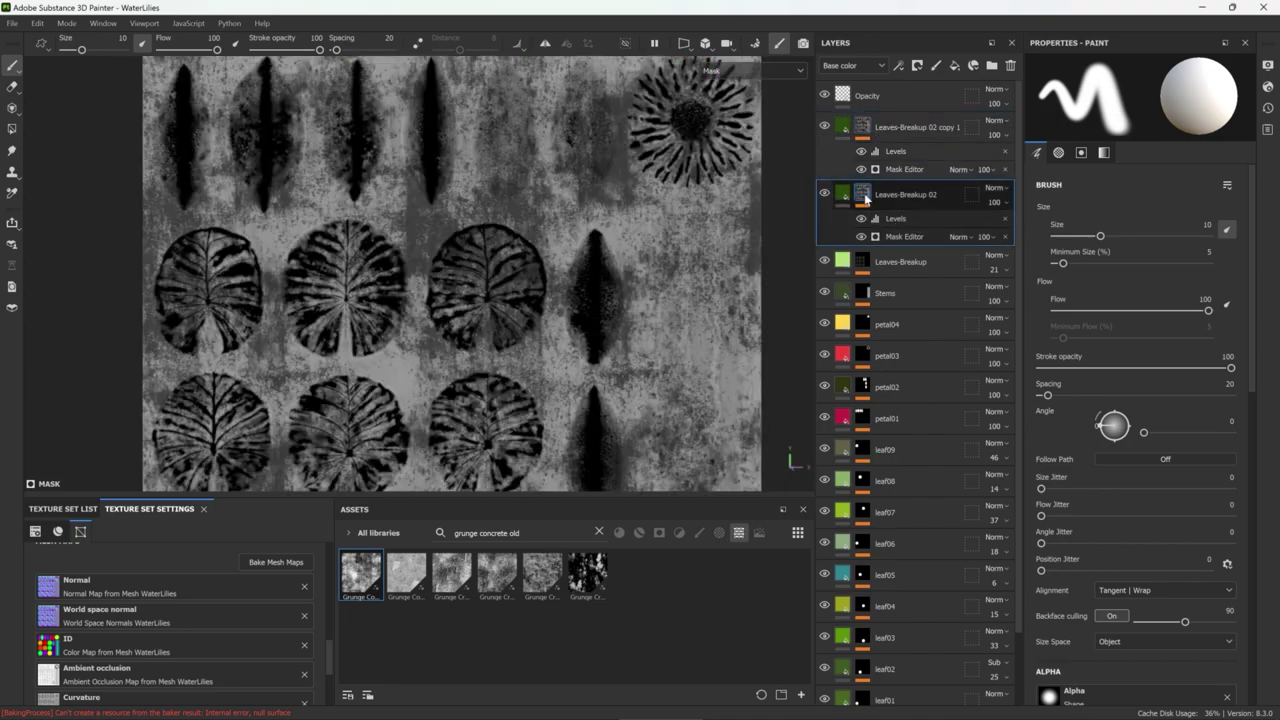
alt+click(862, 127)
scroll(595, 242, down, 2)
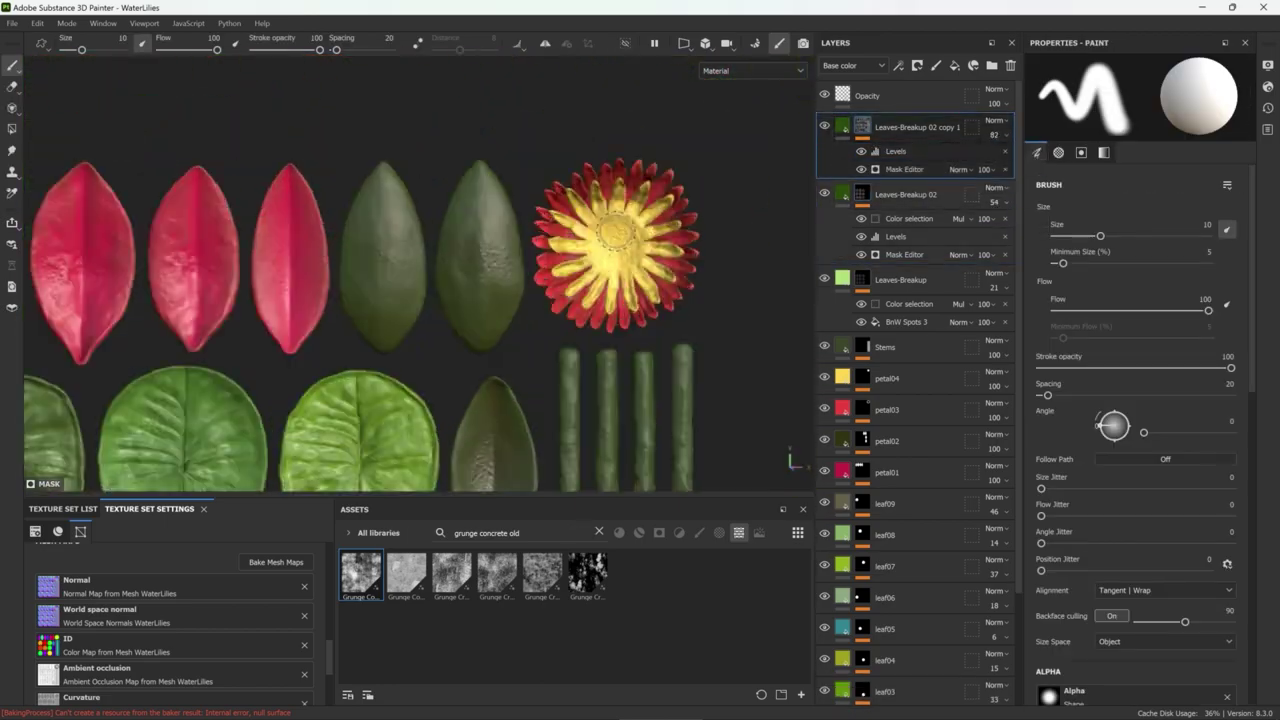
key(Return)
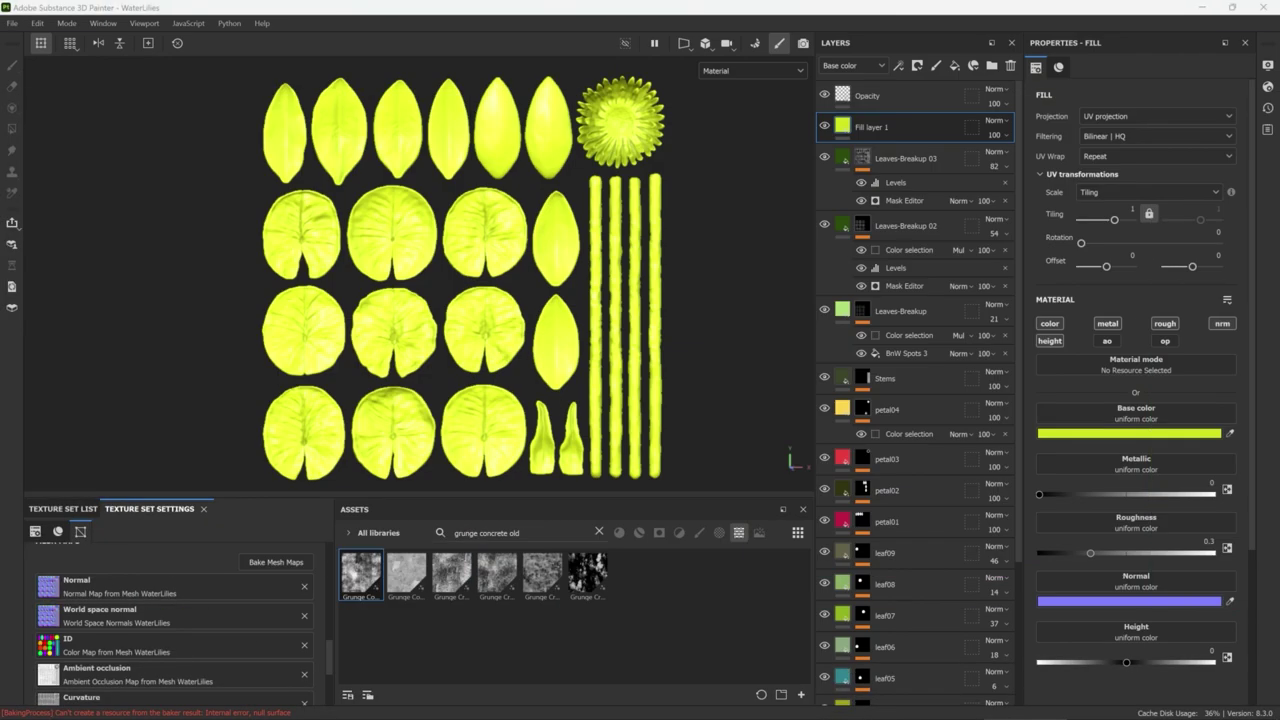
Give Fill layer 1 a lime-green base colour sampled from the reference photo's lily pad
key(space)
key(space)
key(Left)
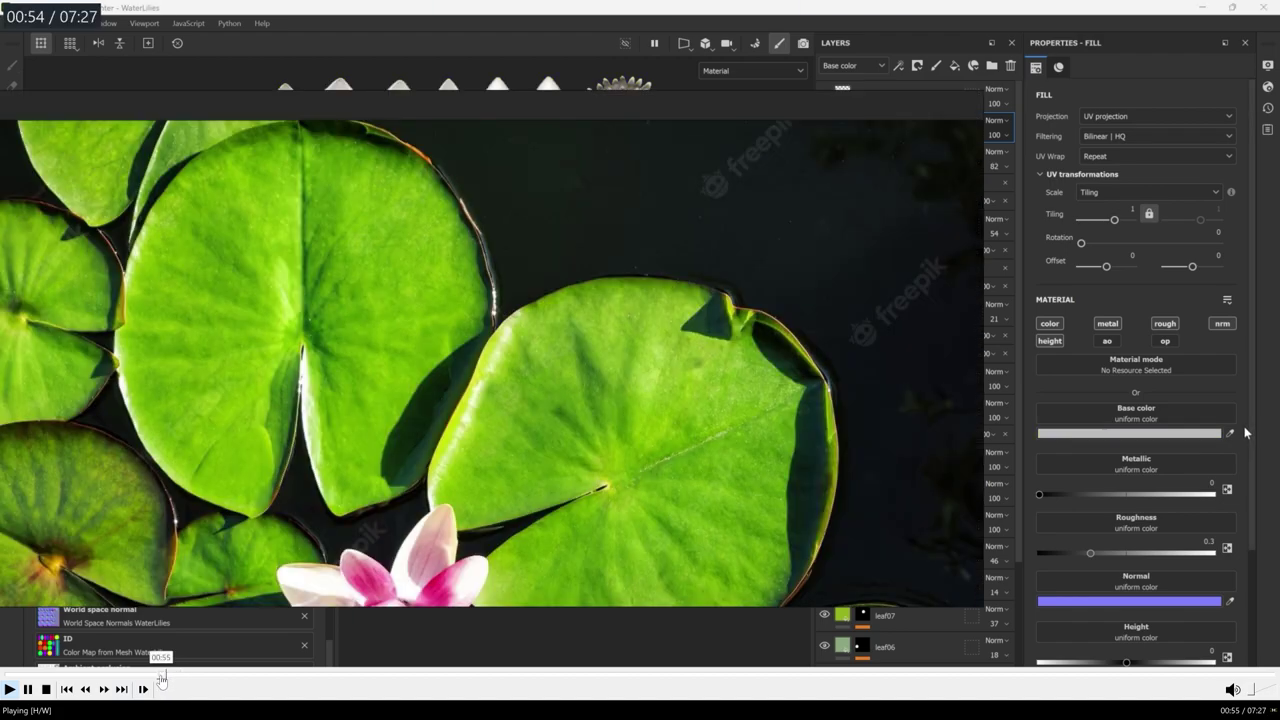
key(space)
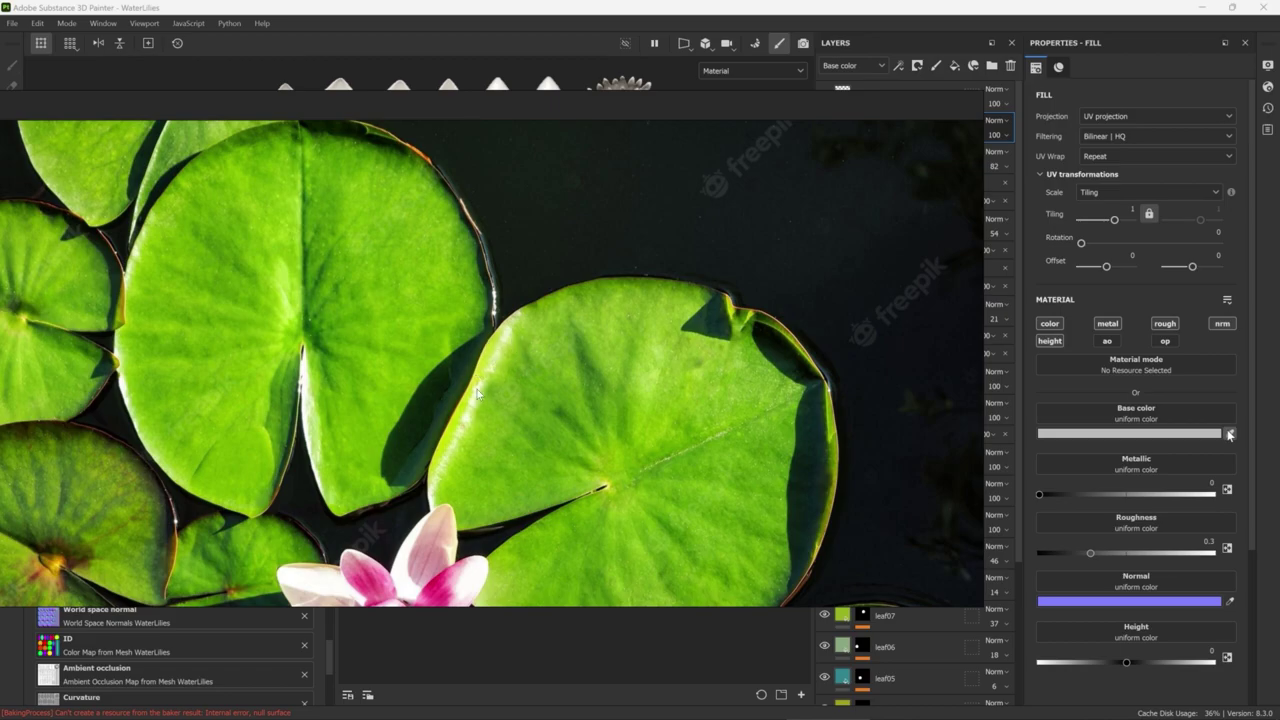
key(space)
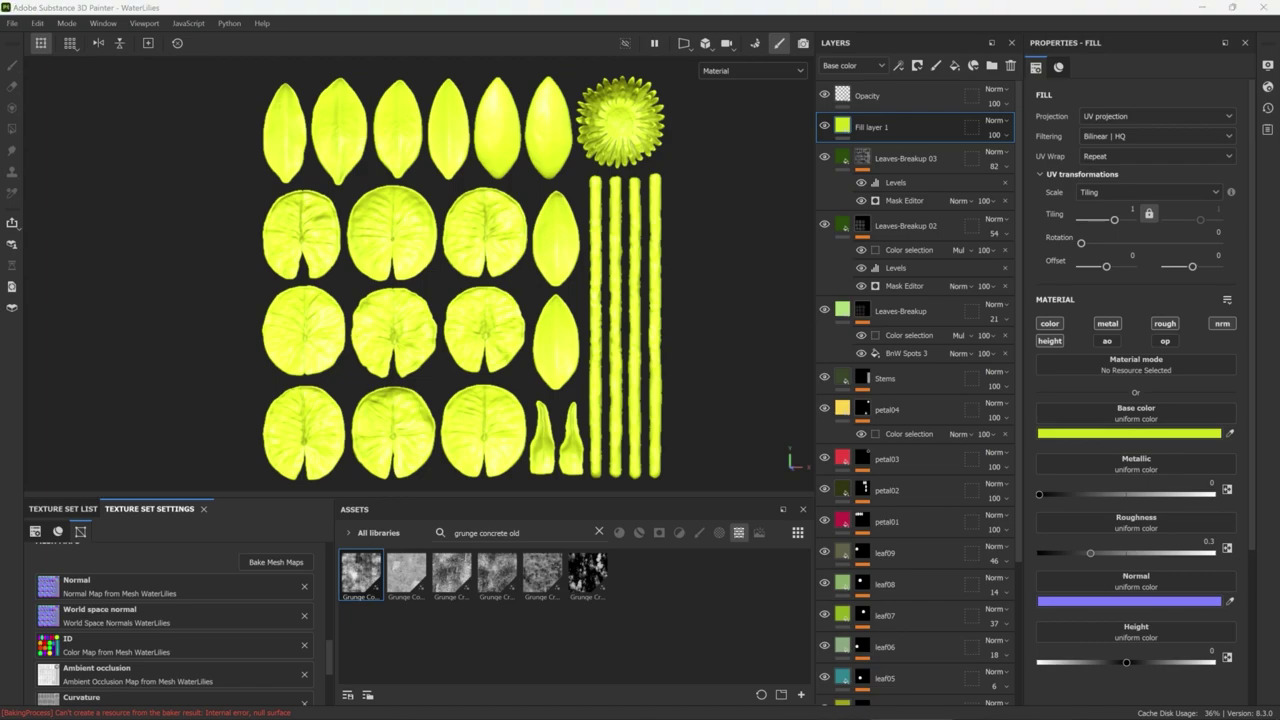
Add a Color selection effect above the Levels effect on the Edge Brighten layer
key(bracketright)
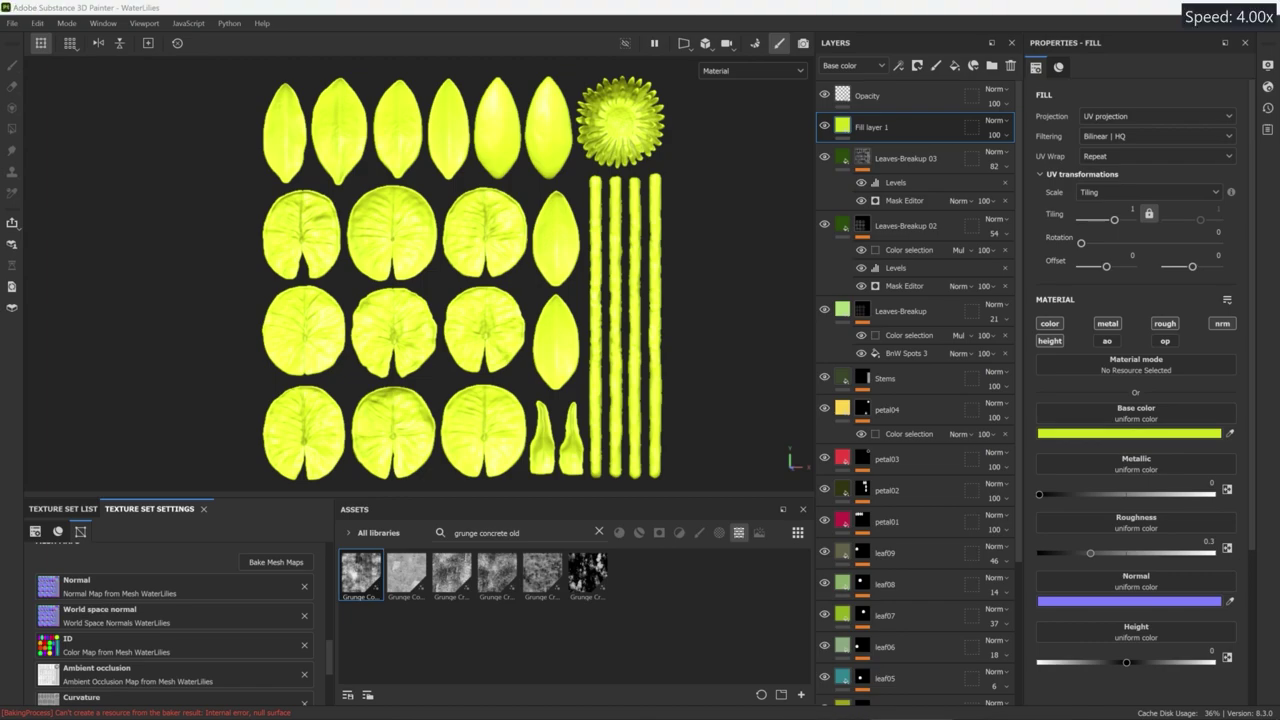
key(bracketleft)
text(Edge Brighten)
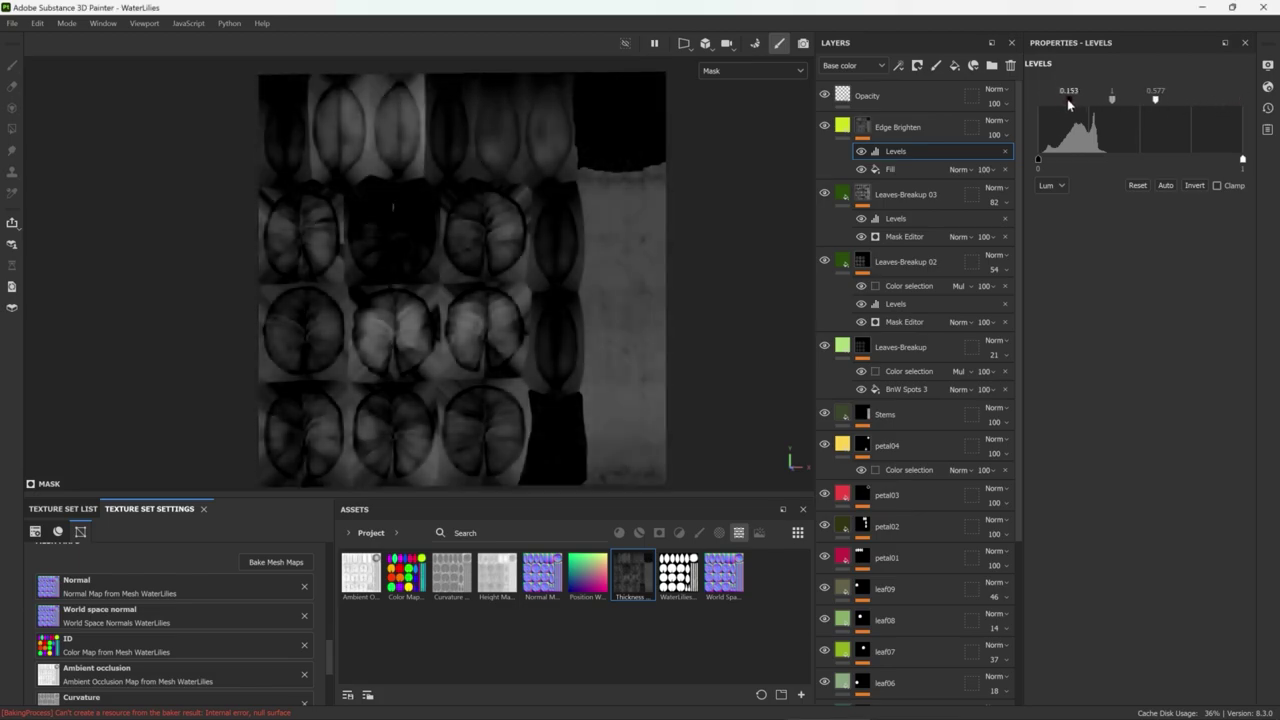
key(Left)
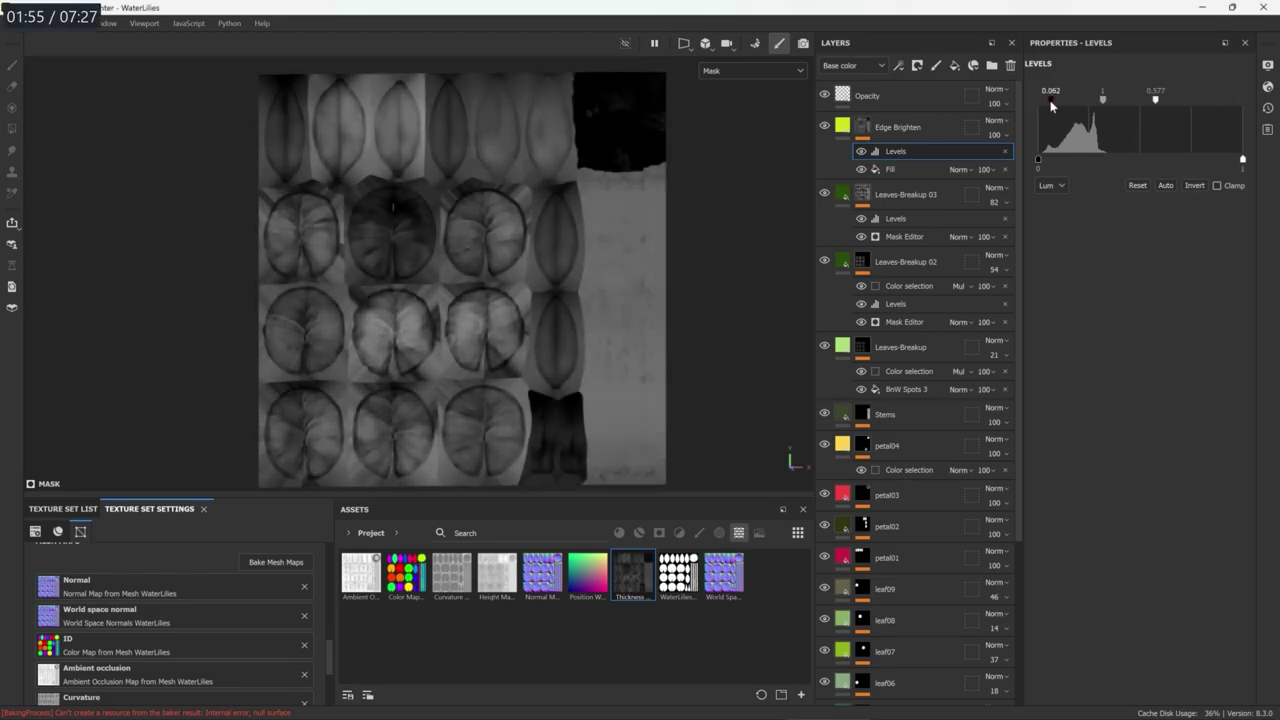
key(Left)
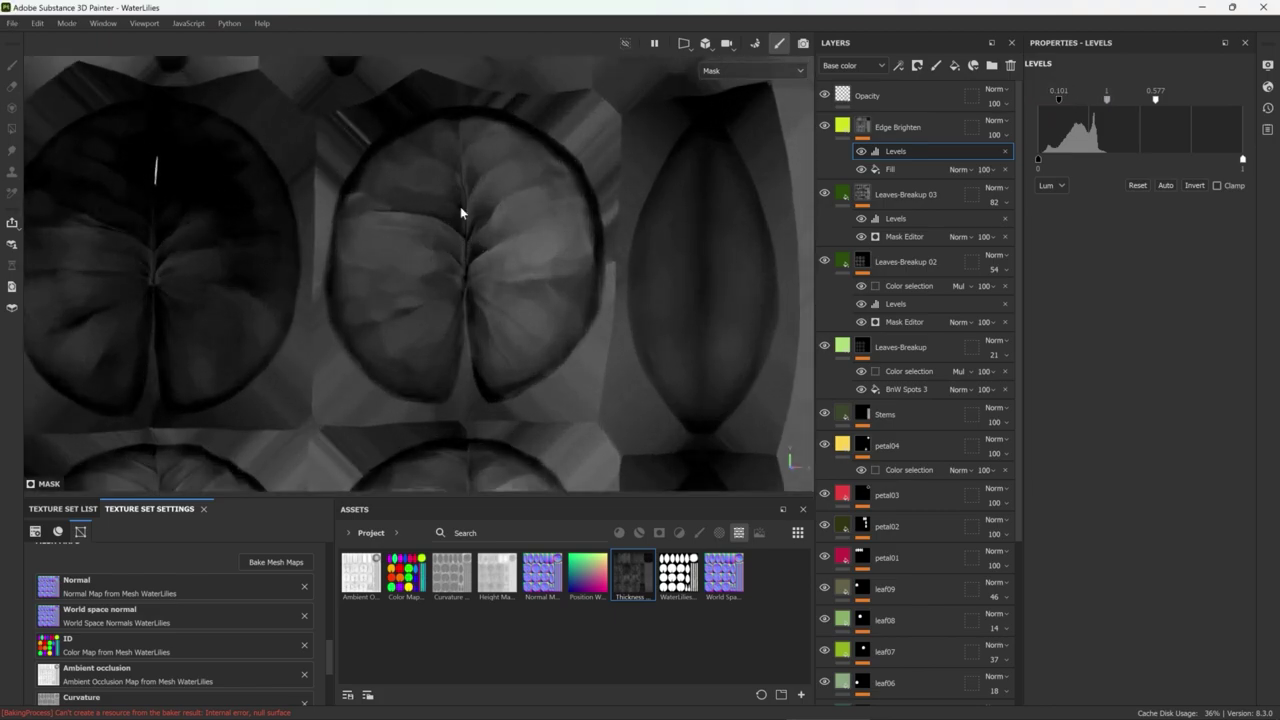
key(bracketright)
key(bracketleft)
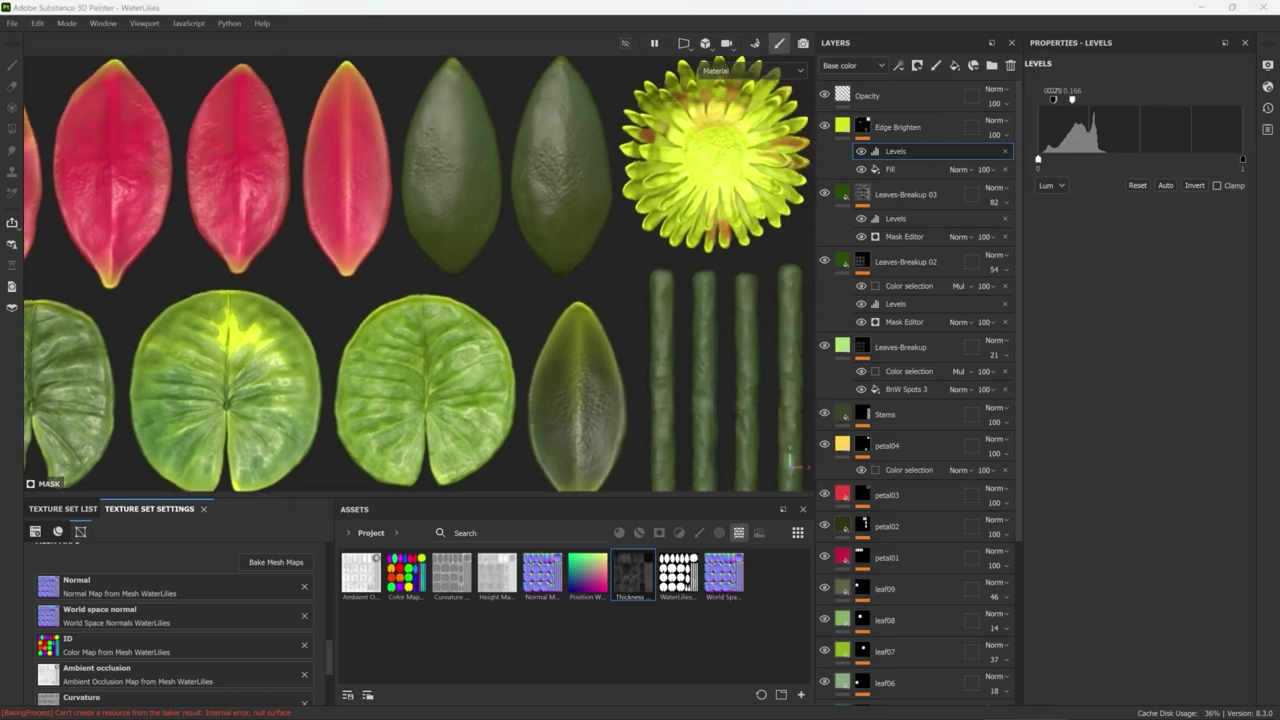
scroll(572, 355, down, 3)
middle_drag(572, 355, 536, 269)
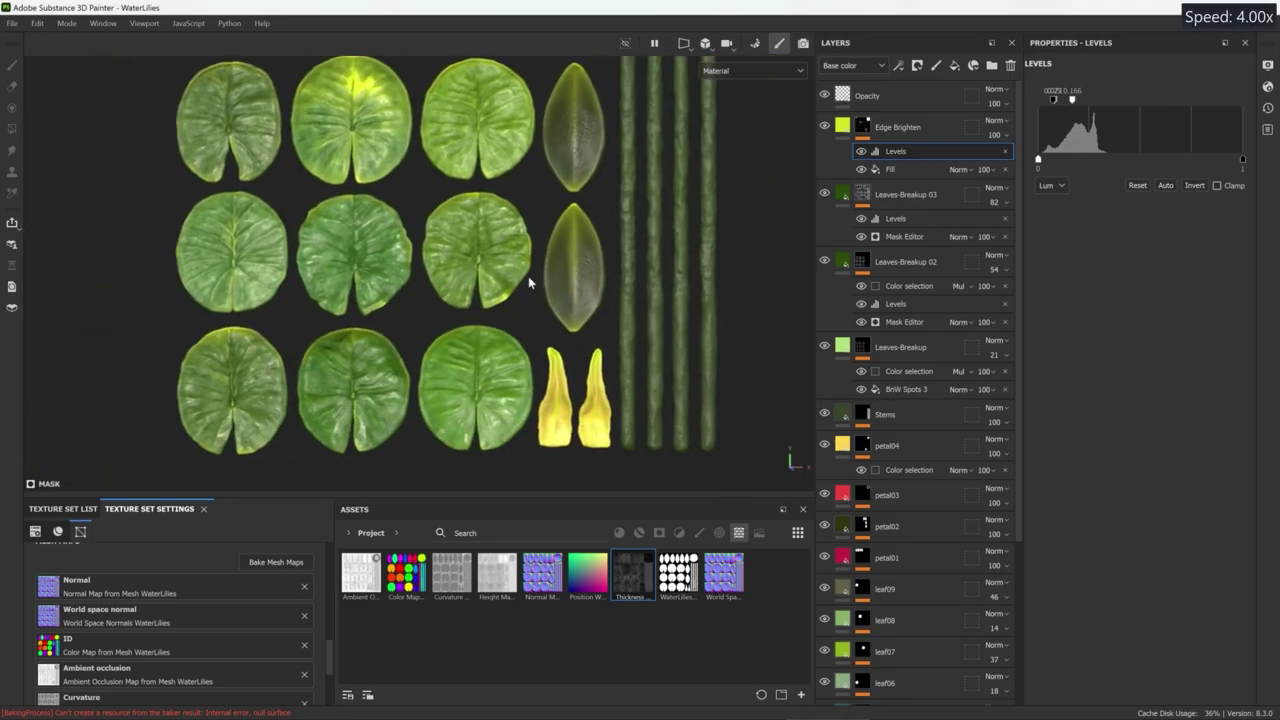
scroll(536, 269, up, 3)
click(898, 127)
click(900, 153)
right_click(890, 152)
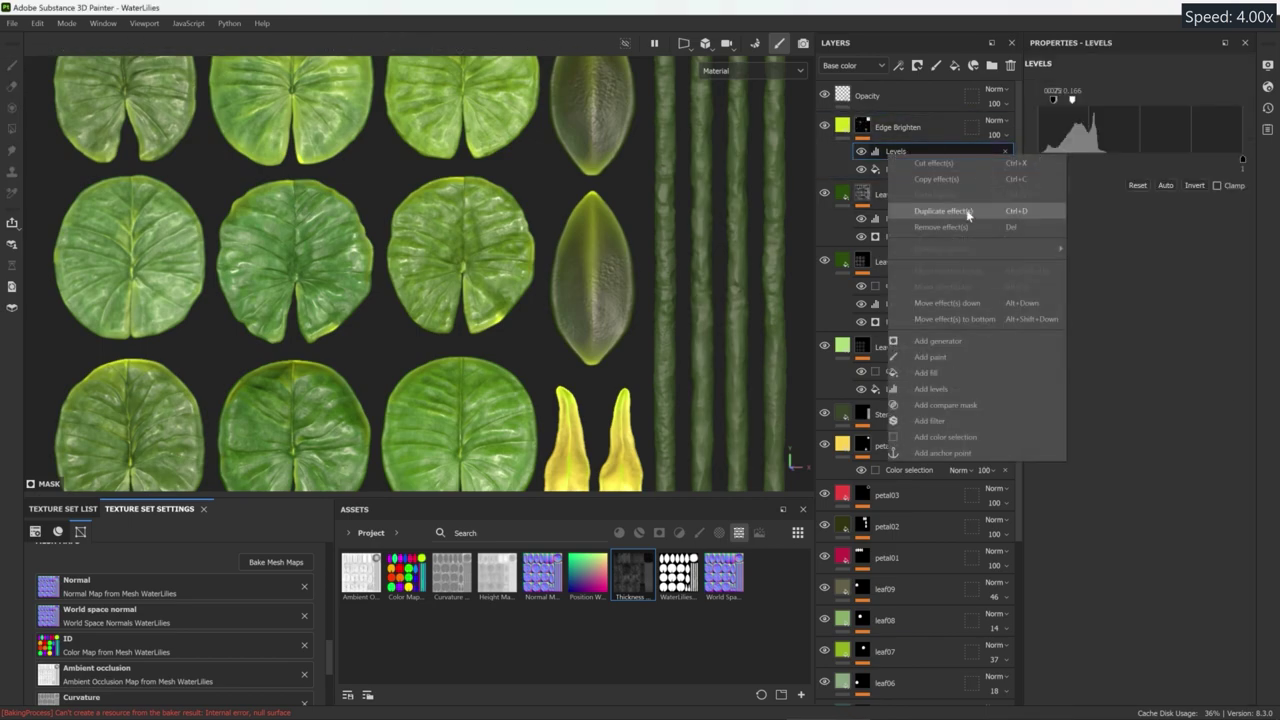
click(960, 453)
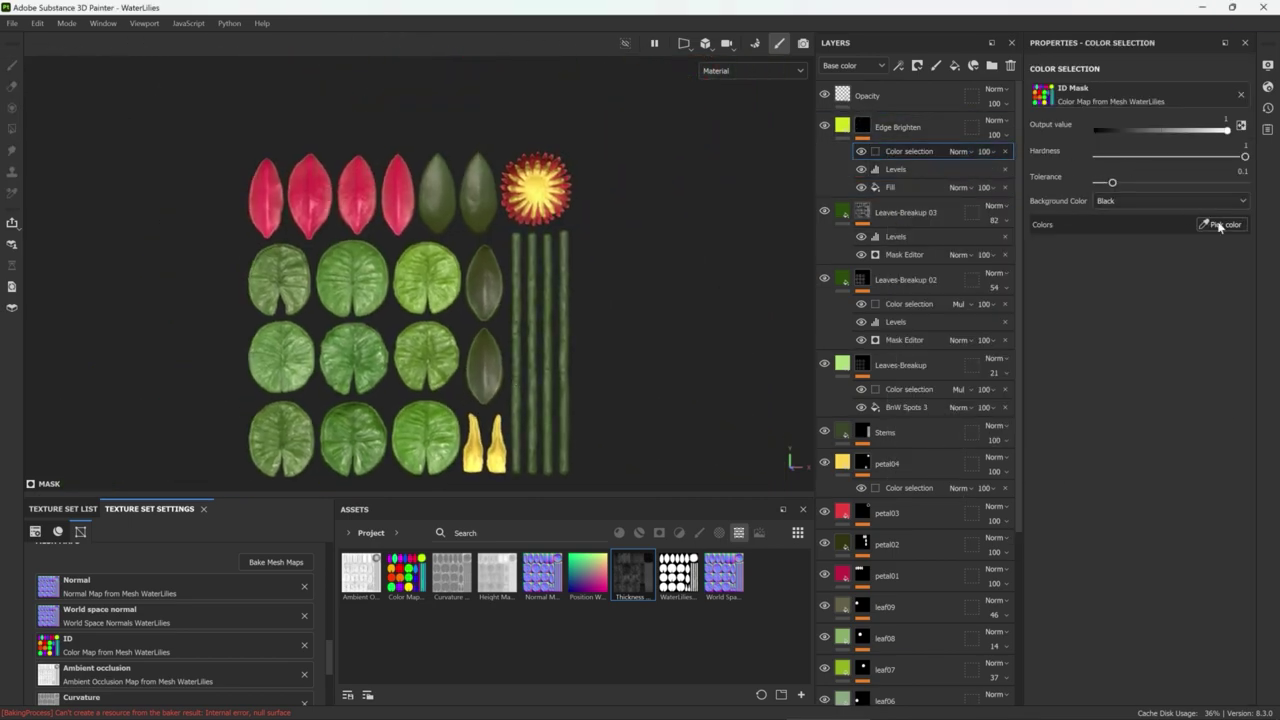
key(f)
Pick all the lily pad ID colours from the ID map into the colour selection
click(1223, 224)
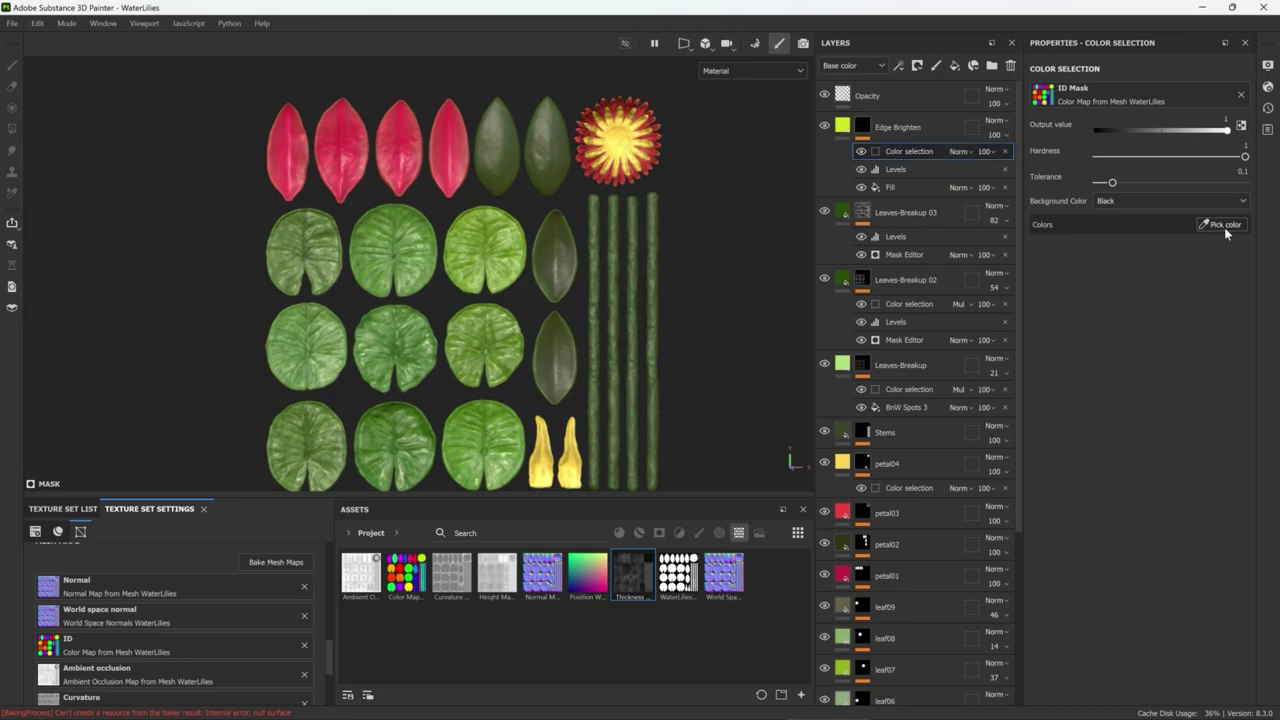
click(483, 445)
click(492, 218)
click(492, 218)
click(393, 250)
click(305, 250)
click(395, 345)
click(305, 345)
click(395, 445)
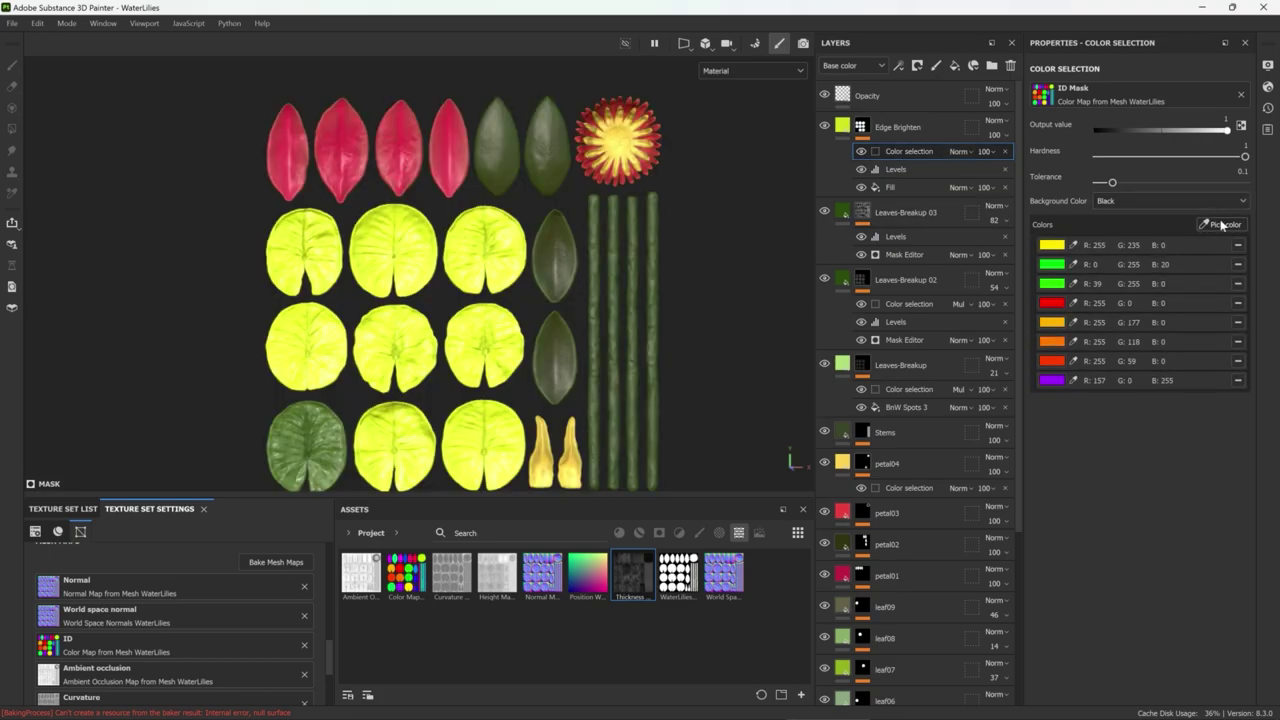
click(305, 445)
click(555, 250)
click(555, 345)
Set the colour selection to Multiply and add a Paint effect to Edge Brighten
click(957, 151)
click(963, 222)
right_click(896, 151)
click(920, 175)
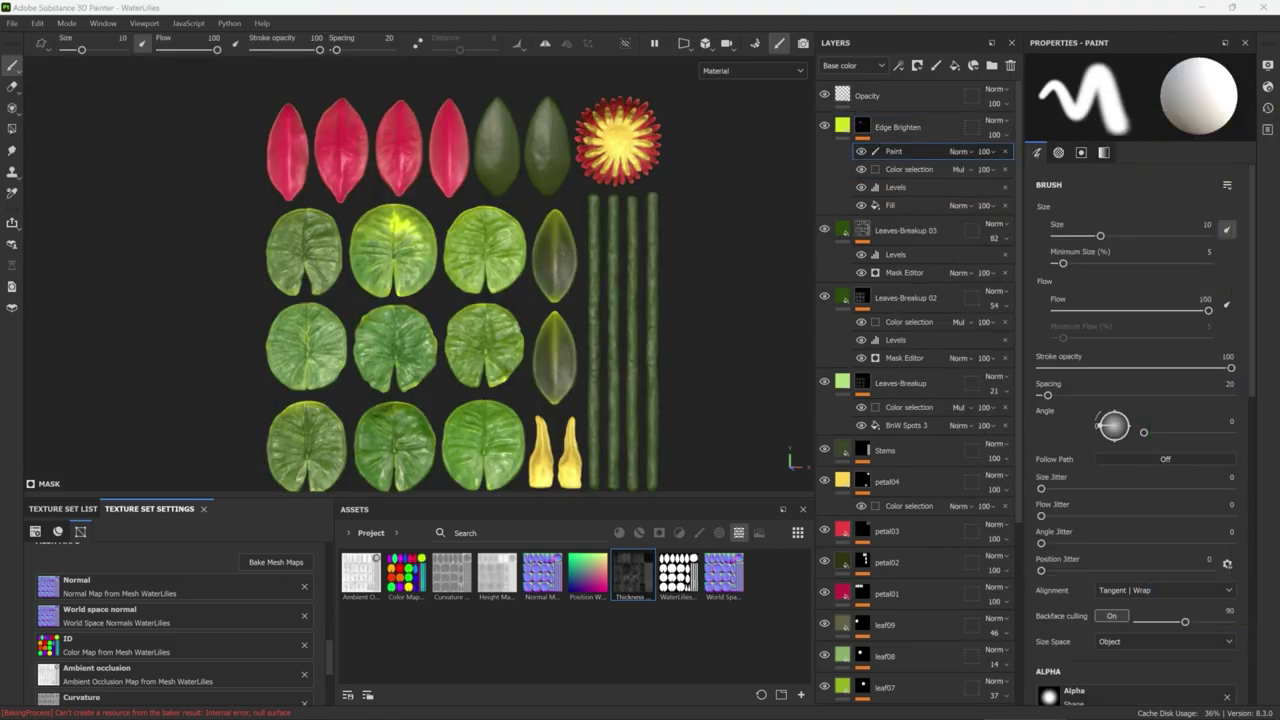
Choose the Dirt 1 brush from all libraries and set the Paint effect to Multiply
click(699, 532)
click(578, 666)
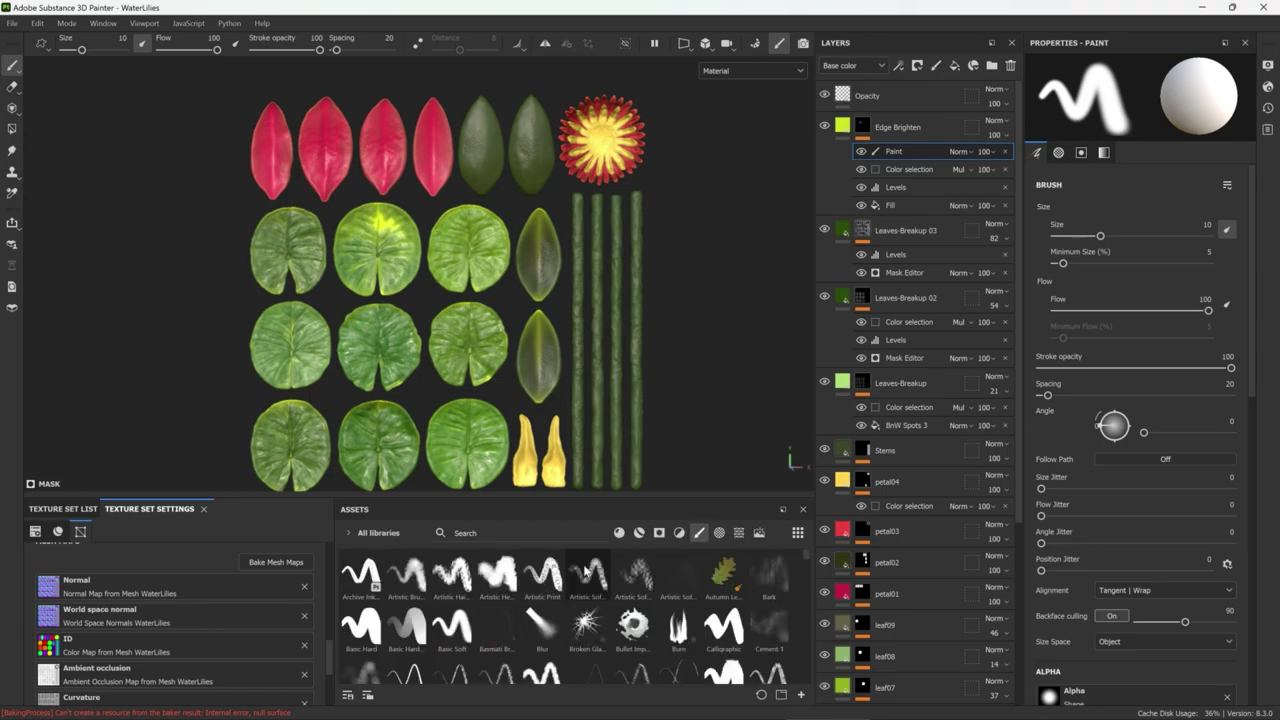
scroll(540, 600, down, 3)
click(452, 650)
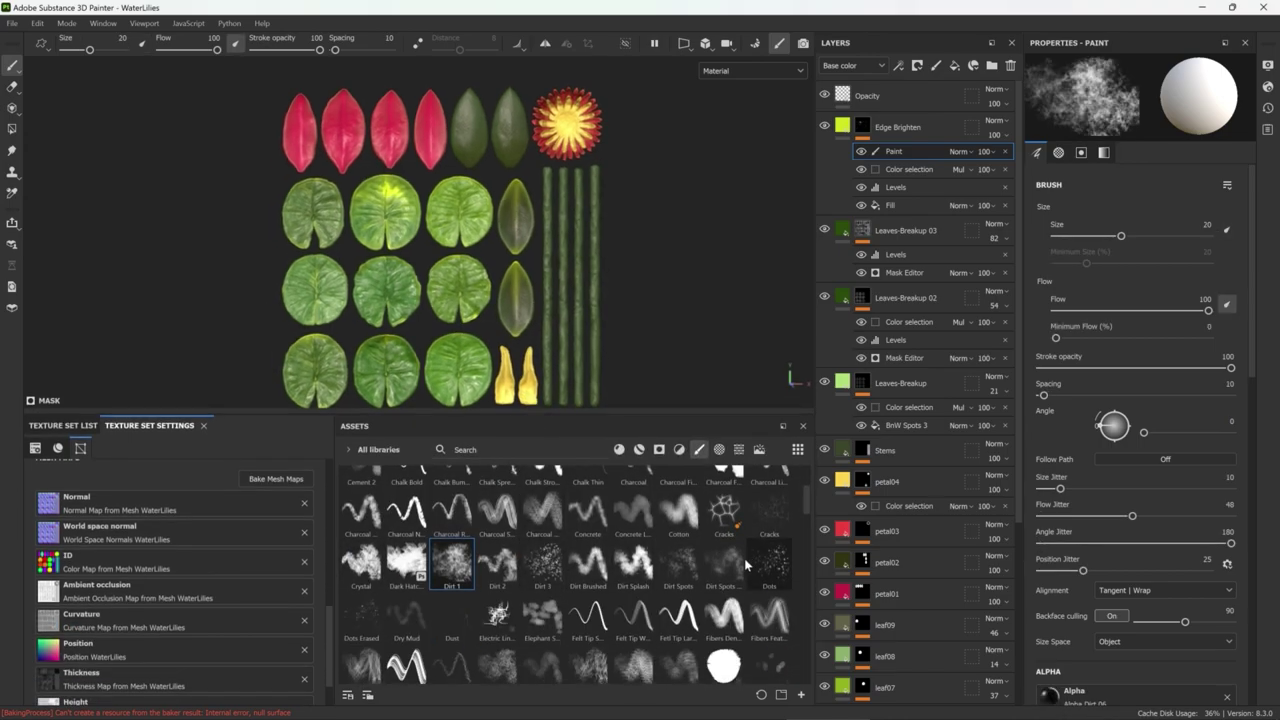
scroll(450, 230, up, 5)
ctrl+right_drag(490, 250, 480, 250)
click(958, 151)
click(975, 197)
Paint darker green over the centre lily pad's bright yellow patch with the Cement 2 brush
scroll(450, 580, up, 3)
click(361, 596)
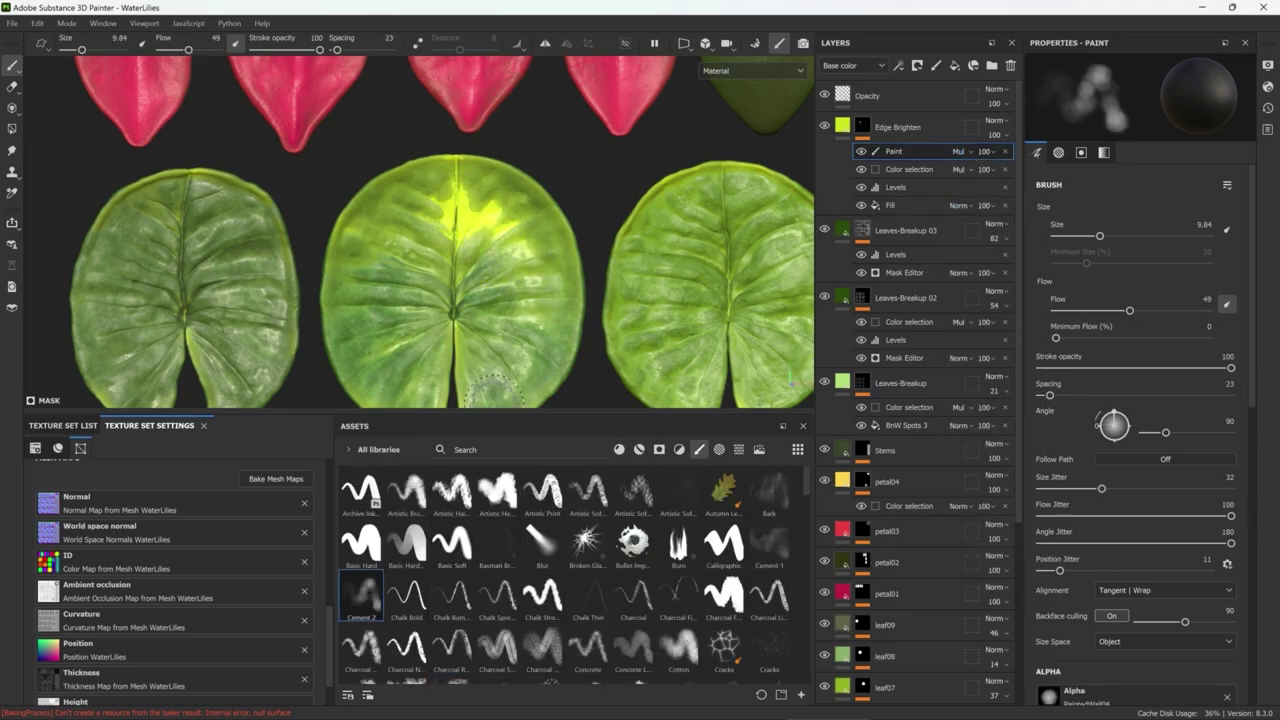
drag(490, 414, 490, 511)
mouse_move(470, 215)
mouse_down()
mouse_move(500, 320)
mouse_move(530, 270)
mouse_up()
scroll(538, 357, up, 2)
ctrl+right_drag(530, 270, 560, 270)
alt+drag(560, 270, 560, 230)
drag(420, 240, 525, 195)
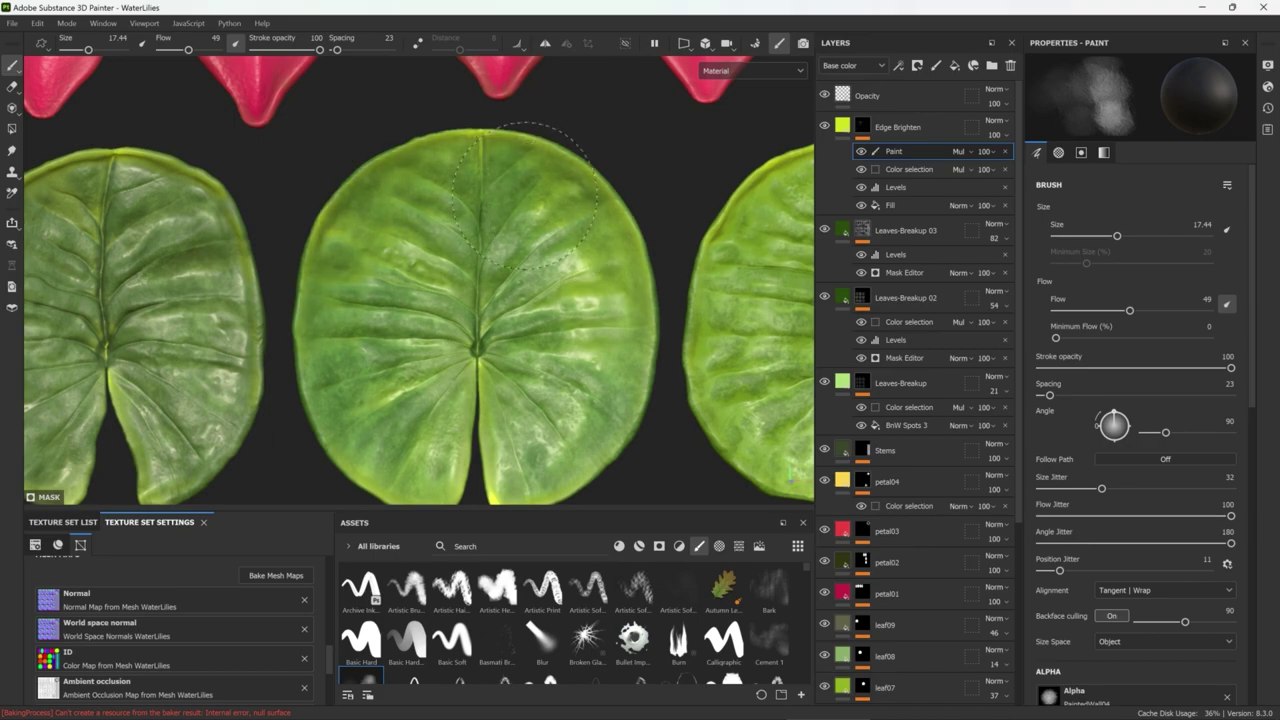
Tune brush size and flow and move on to the elongated leaf and remaining pads
ctrl+right_drag(524, 196, 490, 196)
ctrl+drag(490, 196, 450, 196)
mouse_move(478, 300)
ctrl+mouse_down()
mouse_move(520, 300)
mouse_move(512, 240)
ctrl+mouse_up()
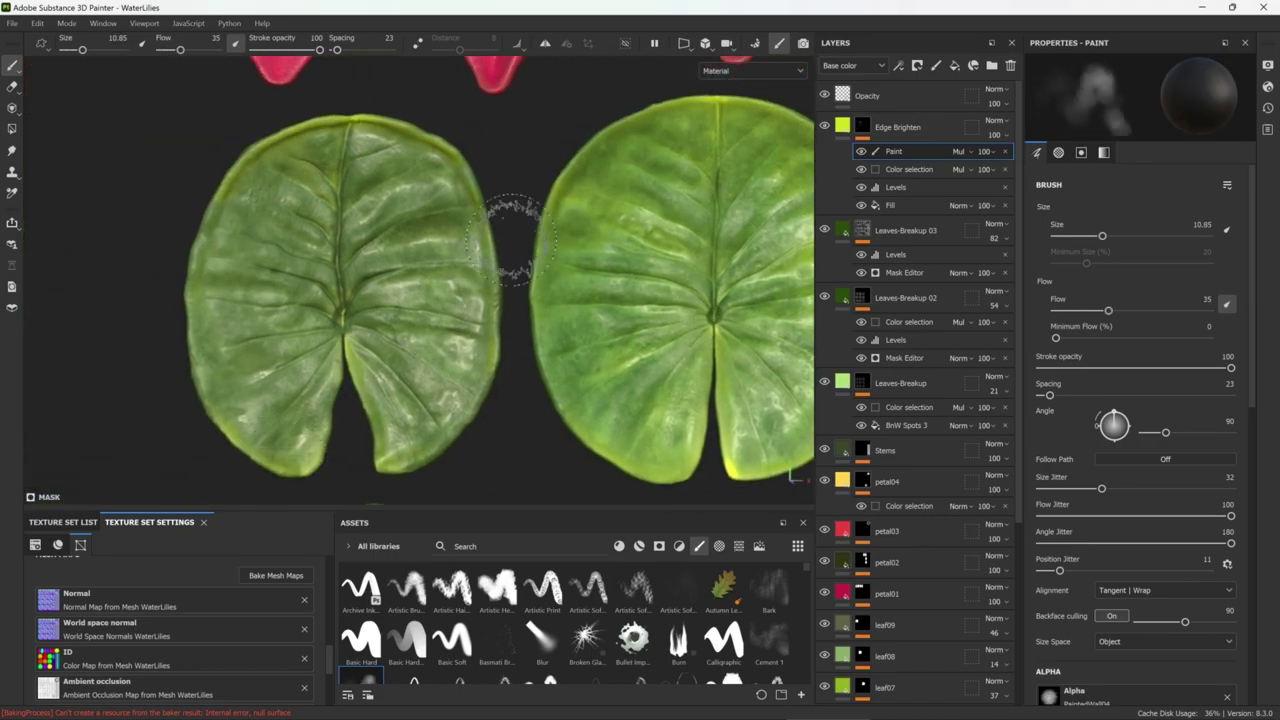
alt+middle_drag(512, 240, 600, 340)
ctrl+right_drag(600, 340, 647, 375)
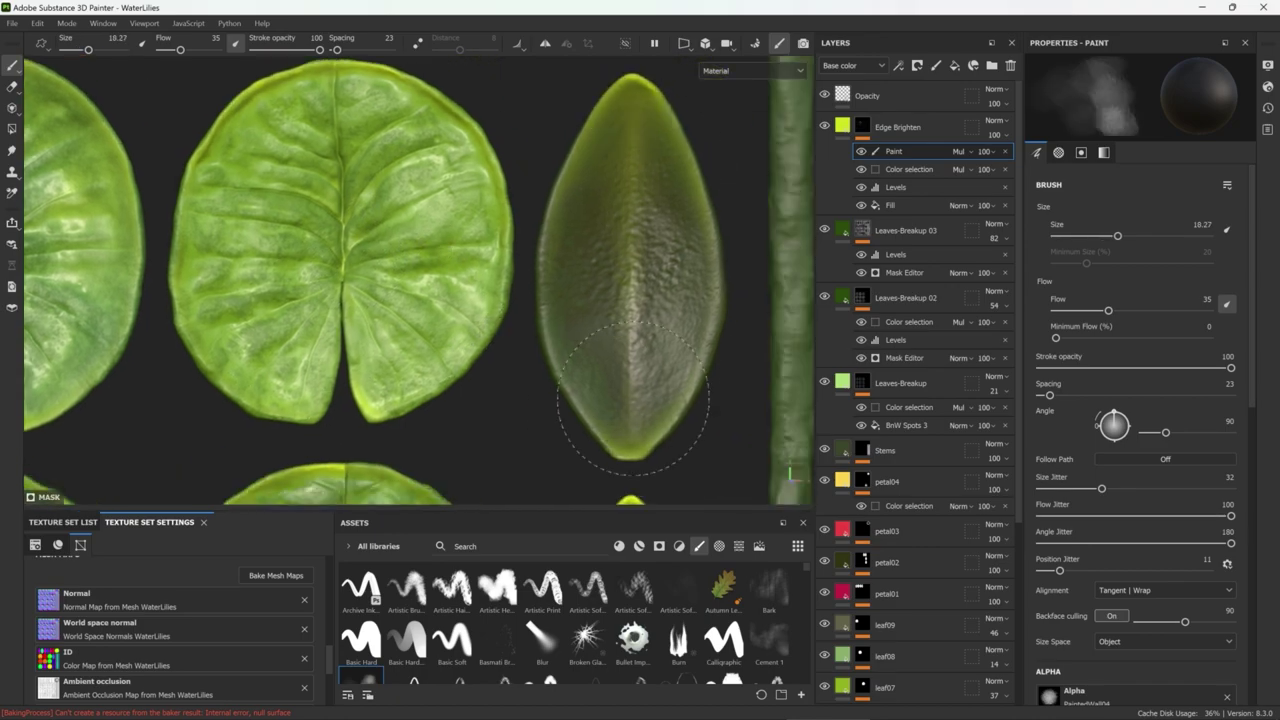
scroll(647, 375, down, 5)
scroll(600, 330, down, 3)
ctrl+drag(720, 280, 755, 280)
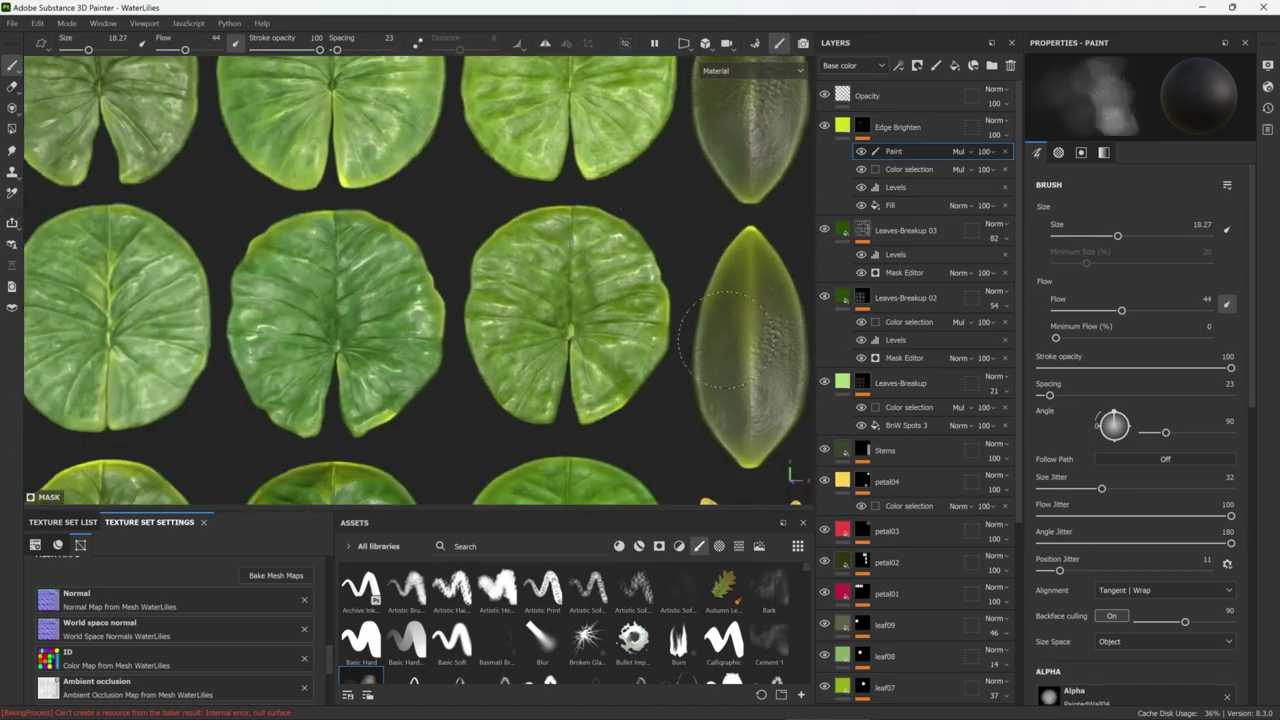
alt+drag(290, 235, 272, 280)
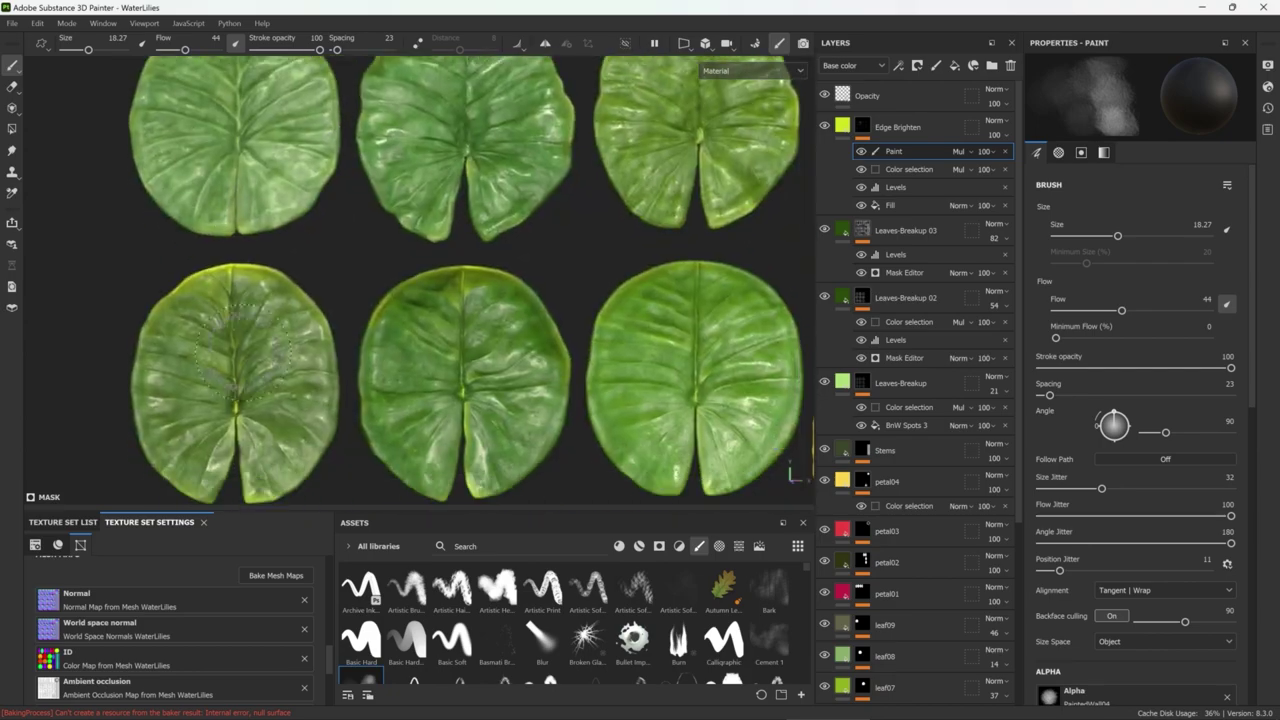
scroll(272, 275, up, 3)
mouse_move(560, 200)
alt+middle_down()
mouse_move(594, 229)
mouse_move(622, 397)
alt+middle_up()
Try several blend modes on Edge Brighten, including Color dodge, before settling on another mode
ctrl+right_drag(622, 397, 567, 227)
alt+middle_drag(567, 227, 500, 270)
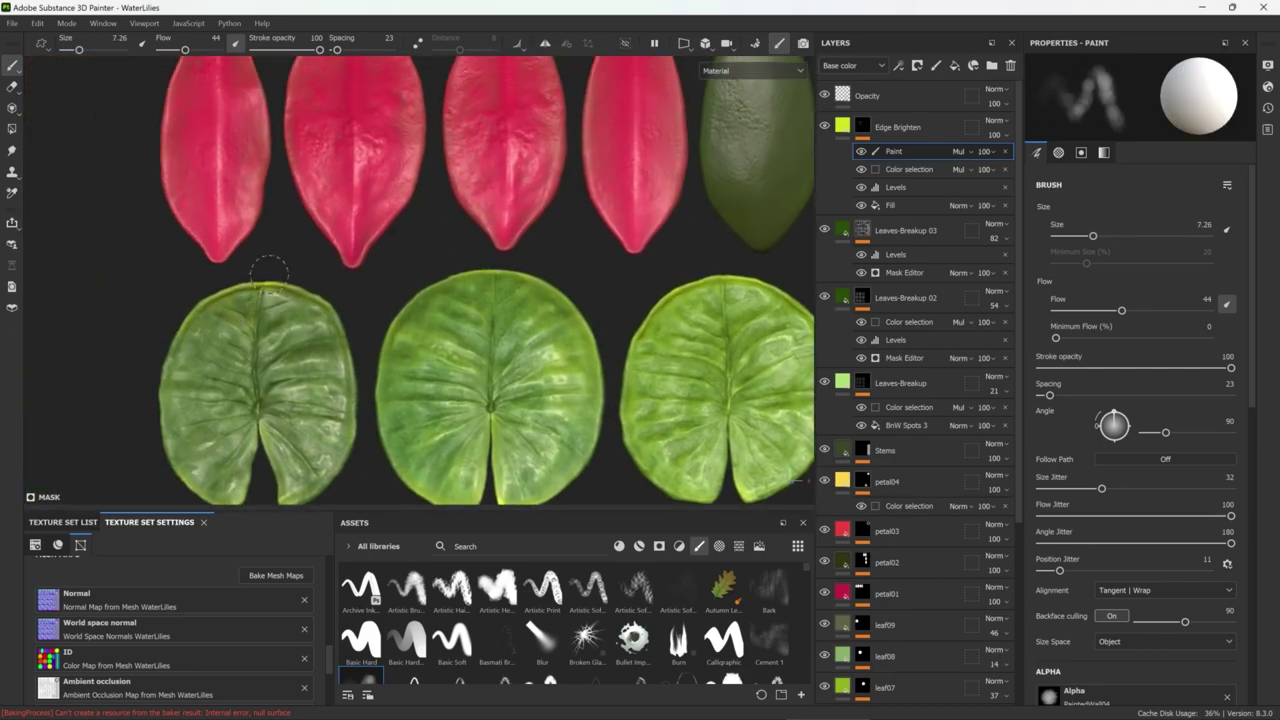
alt+middle_drag(268, 270, 308, 162)
click(995, 120)
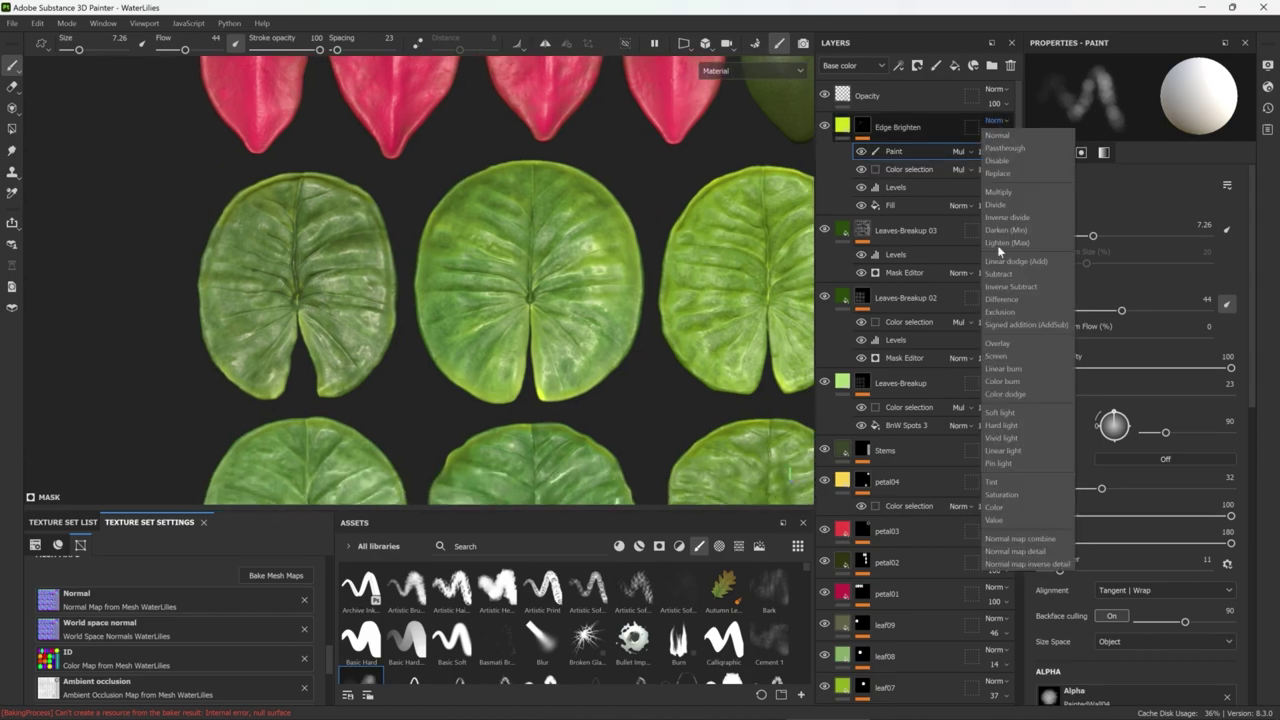
click(1004, 381)
alt+middle_drag(548, 308, 508, 308)
click(993, 120)
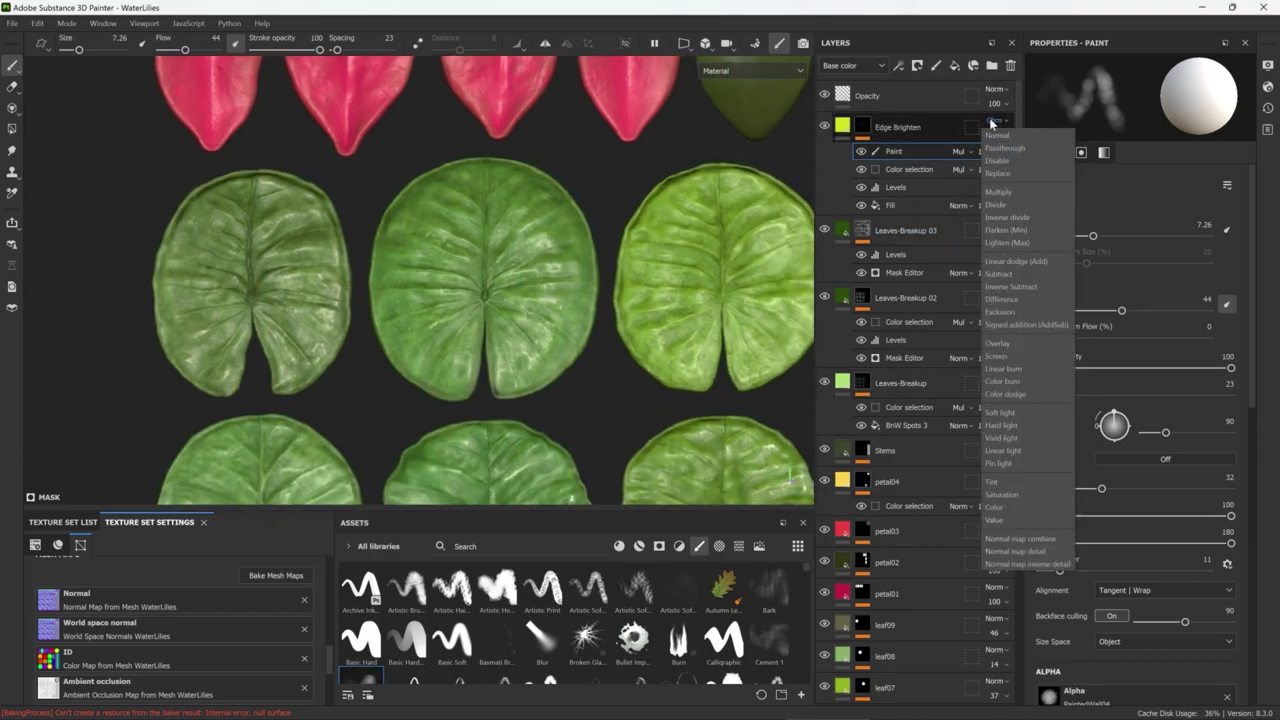
click(1019, 393)
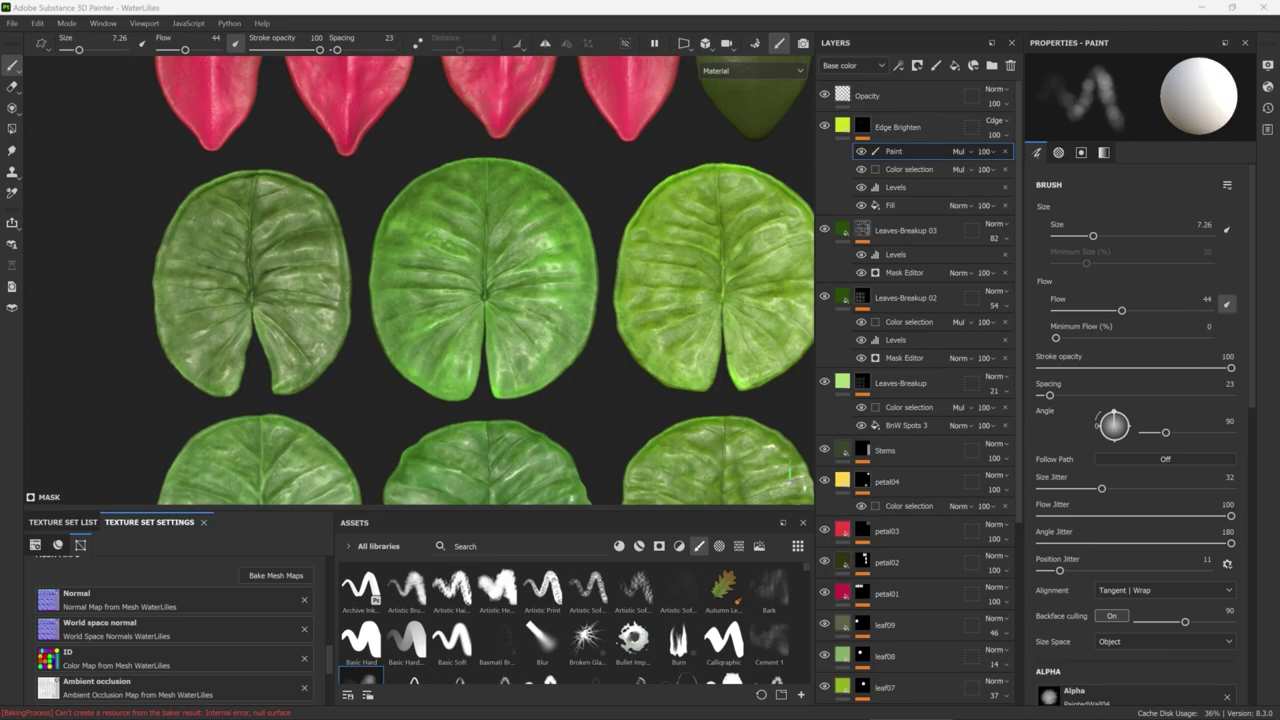
click(994, 120)
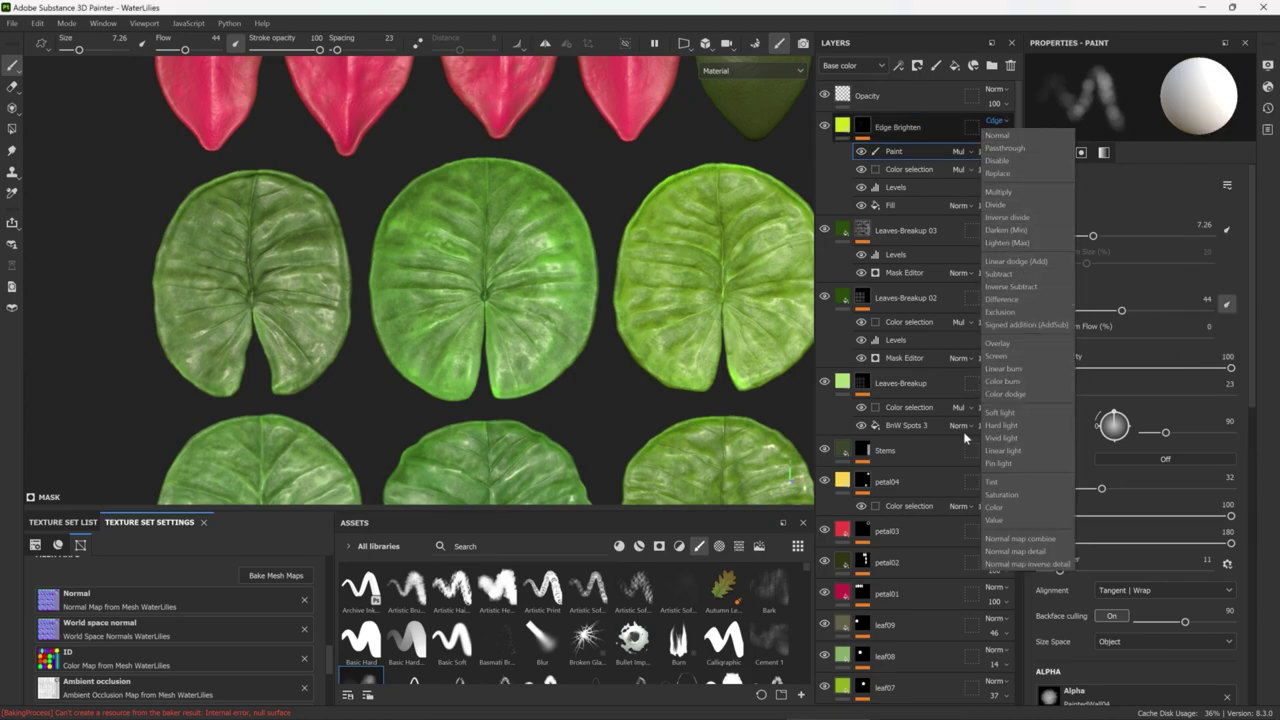
click(1010, 243)
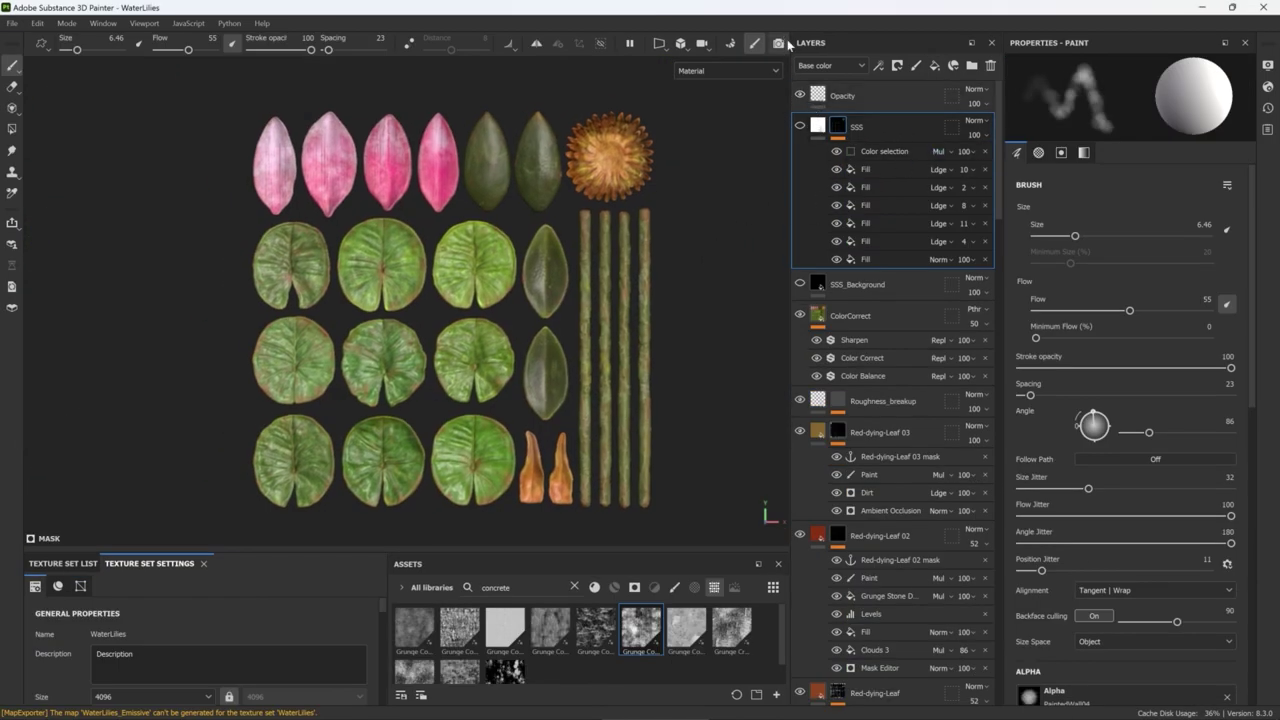
Hide the panels, reframe the texture layout and switch to the Iray ray-traced preview
key(Tab)
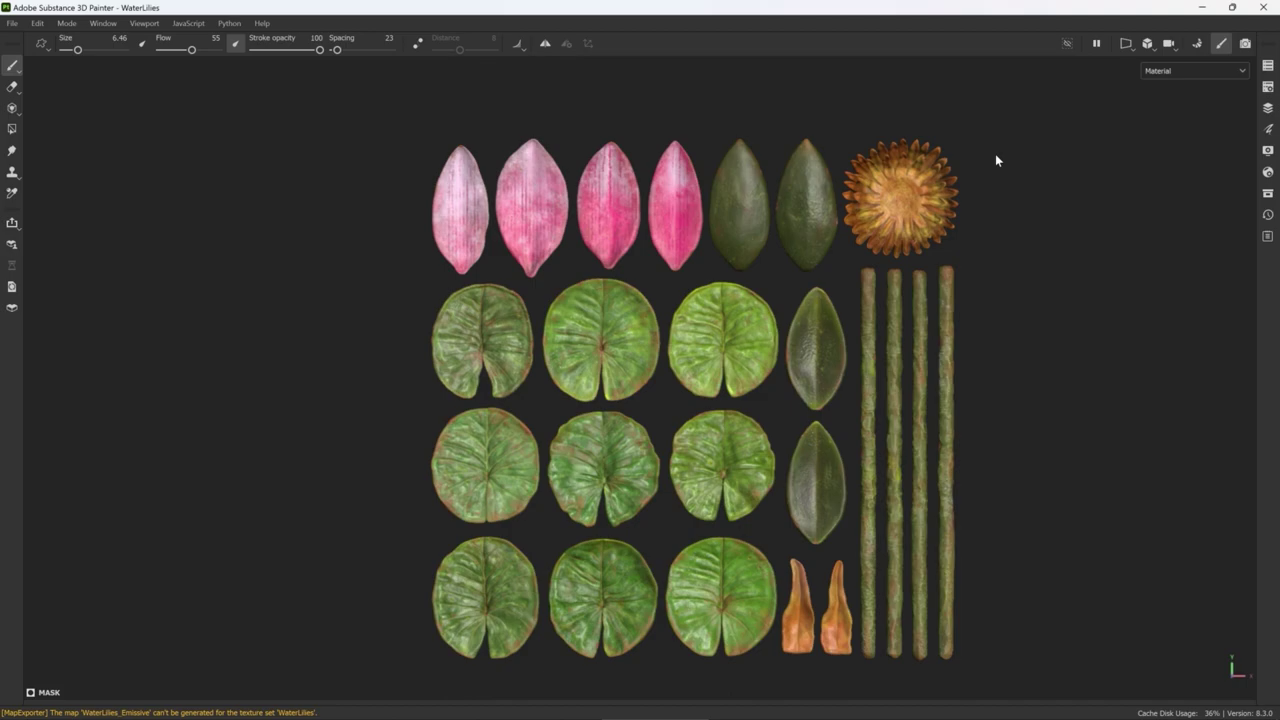
middle_drag(1000, 158, 806, 196)
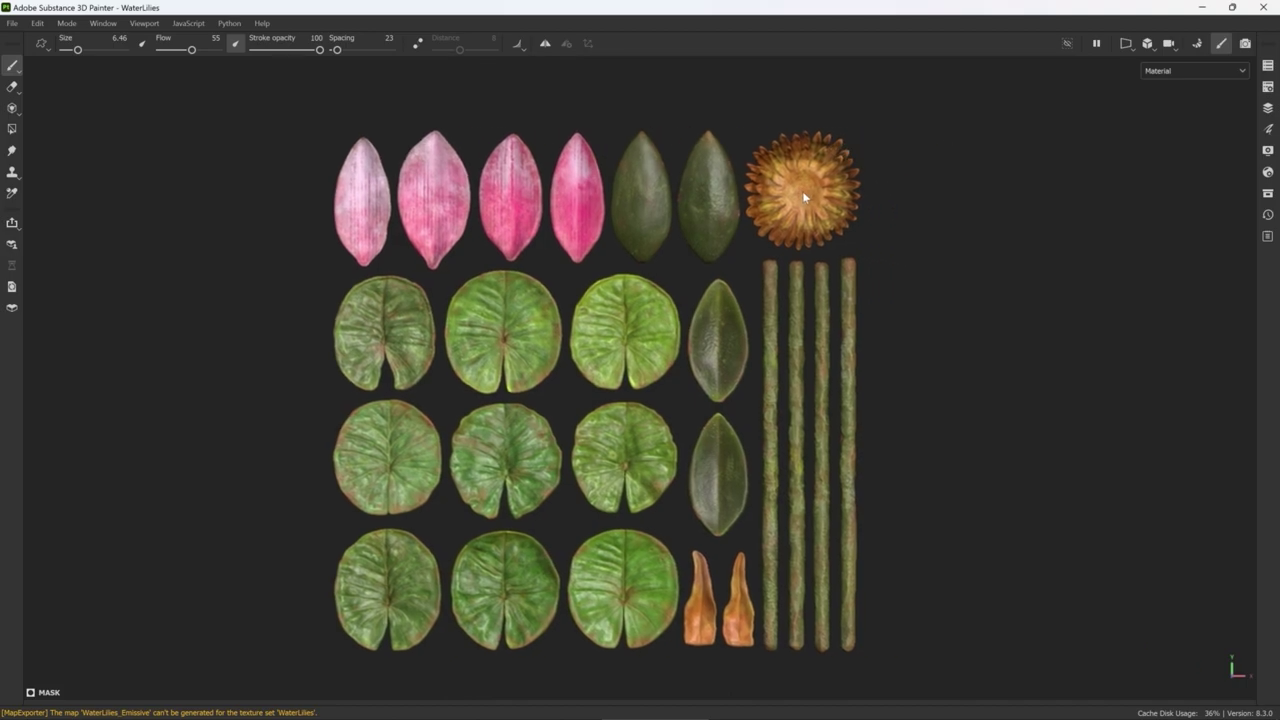
scroll(803, 198, up, 2)
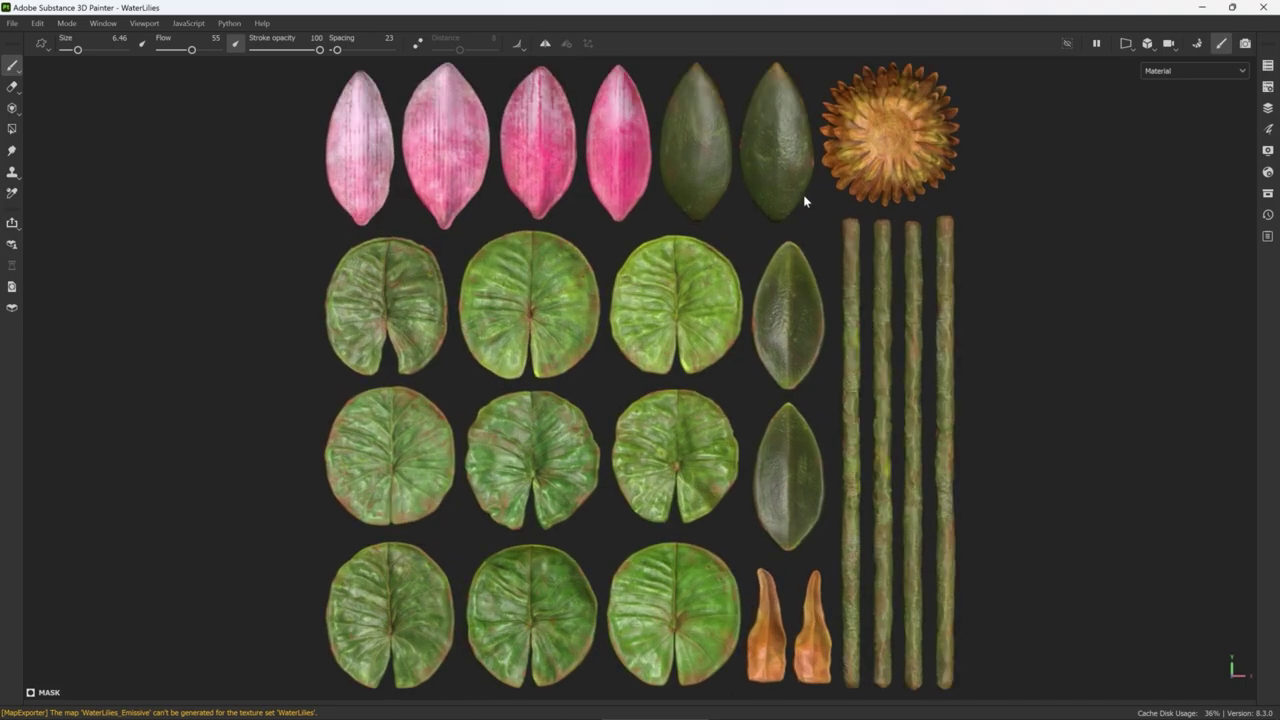
click(1242, 45)
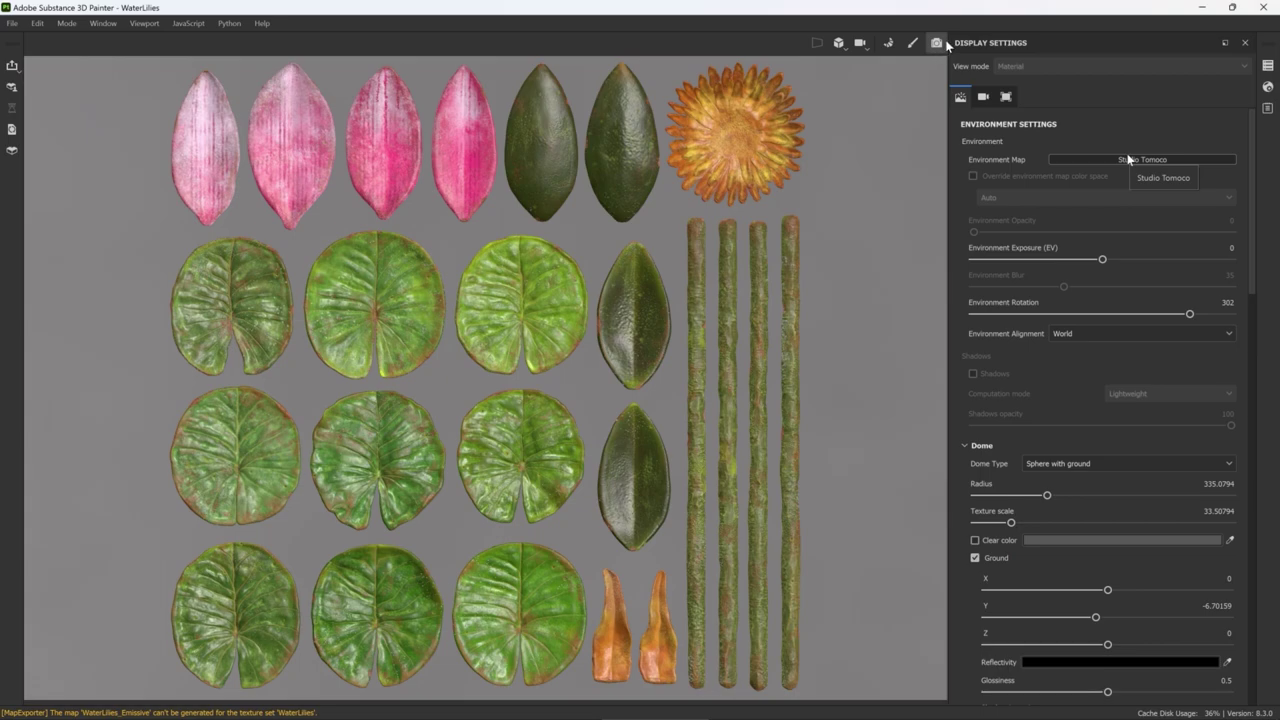
Set a mid-grey custom background colour and turn off the ground plane
click(996, 543)
click(1044, 541)
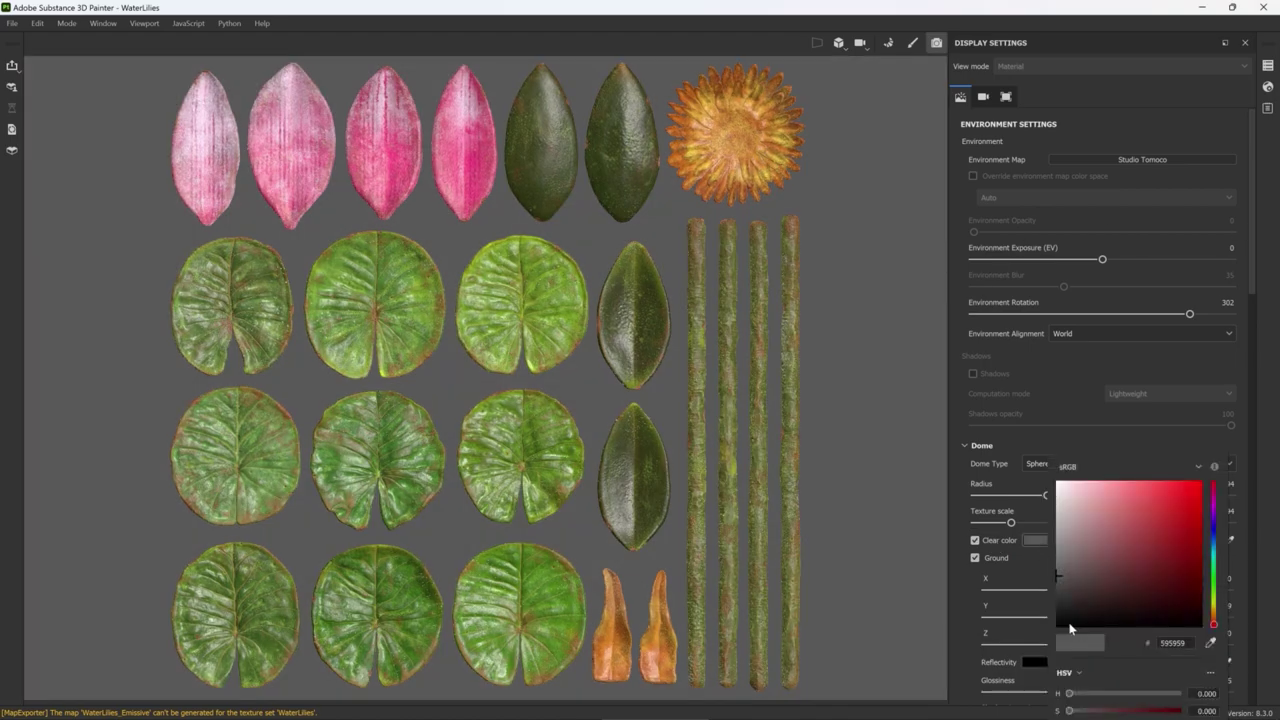
drag(1070, 628, 1048, 635)
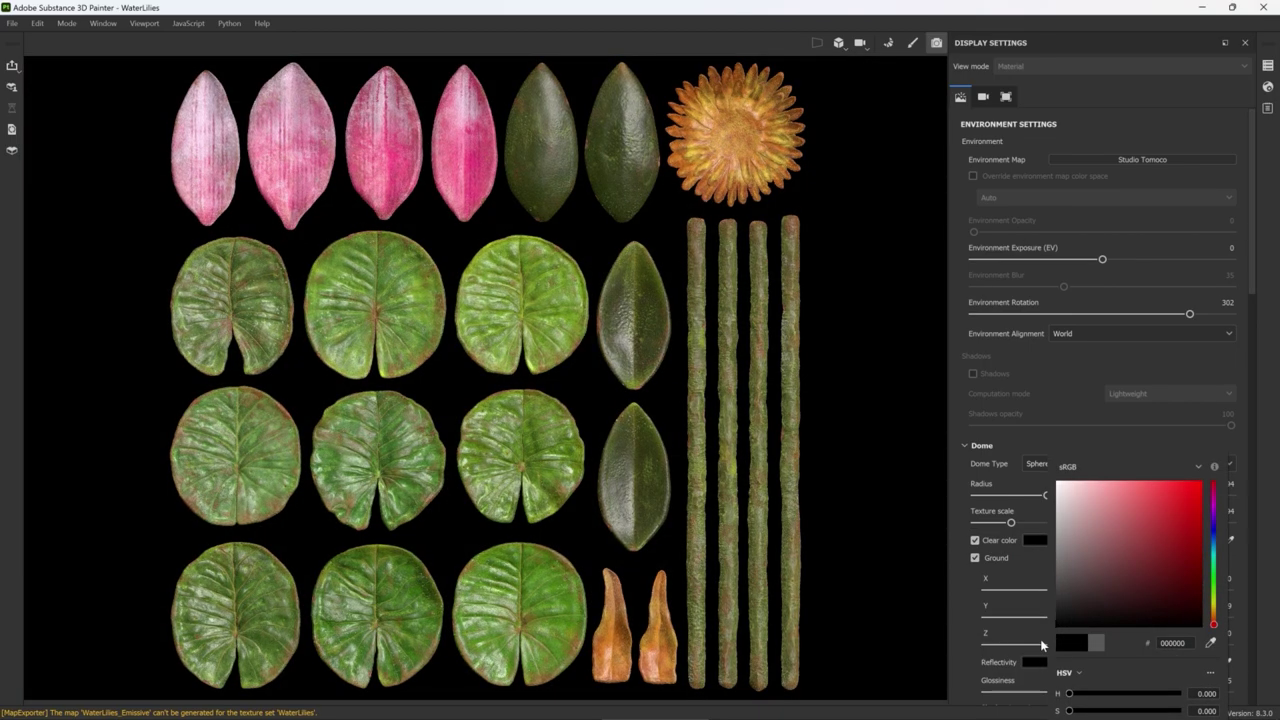
drag(1057, 580, 1028, 680)
mouse_move(1060, 588)
mouse_down()
mouse_move(1042, 594)
mouse_move(1054, 610)
mouse_up()
click(1031, 576)
click(975, 558)
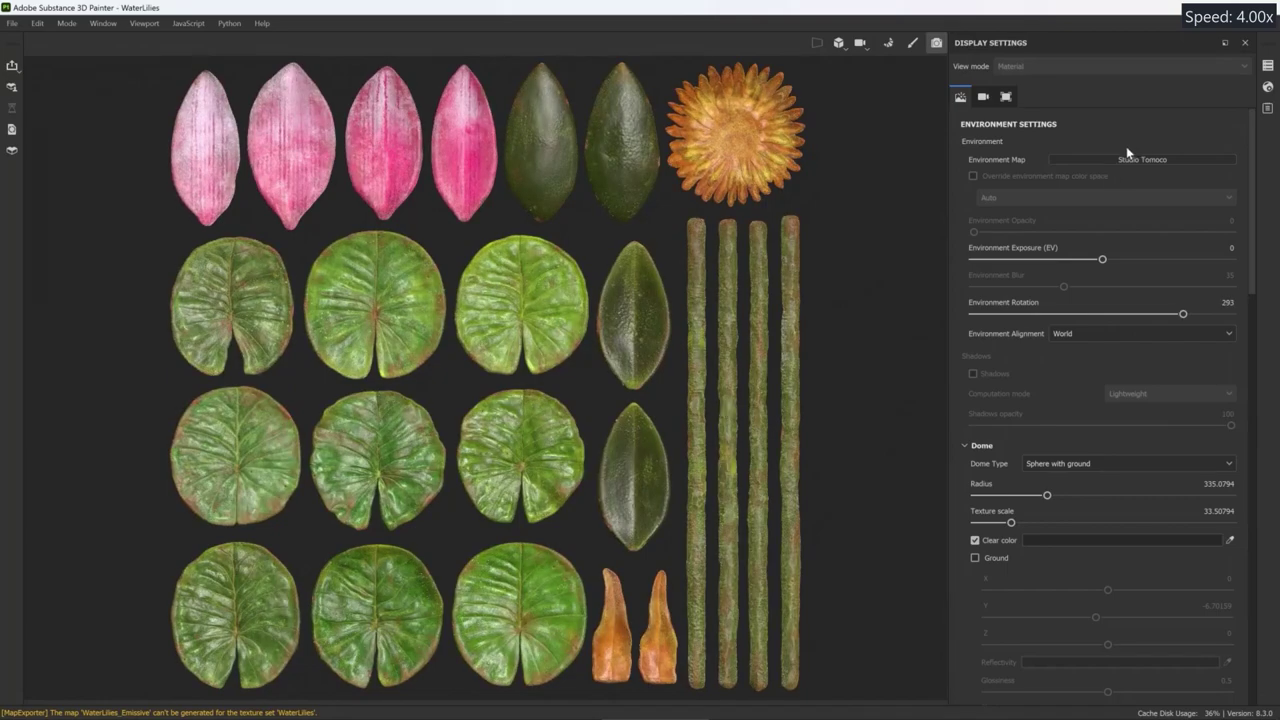
Try the Panorama, Bus Garage and Villa Nova Street environment maps
click(1128, 159)
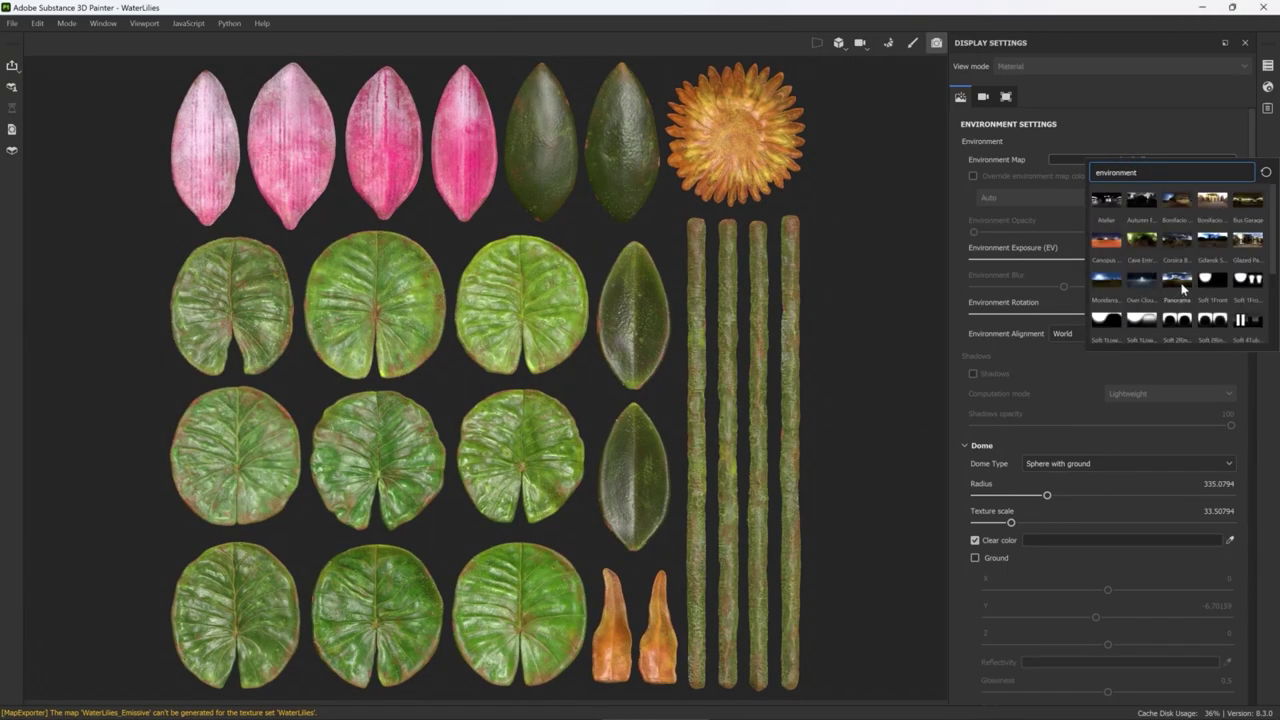
click(1184, 283)
click(1129, 160)
click(1247, 204)
click(1102, 162)
click(1176, 323)
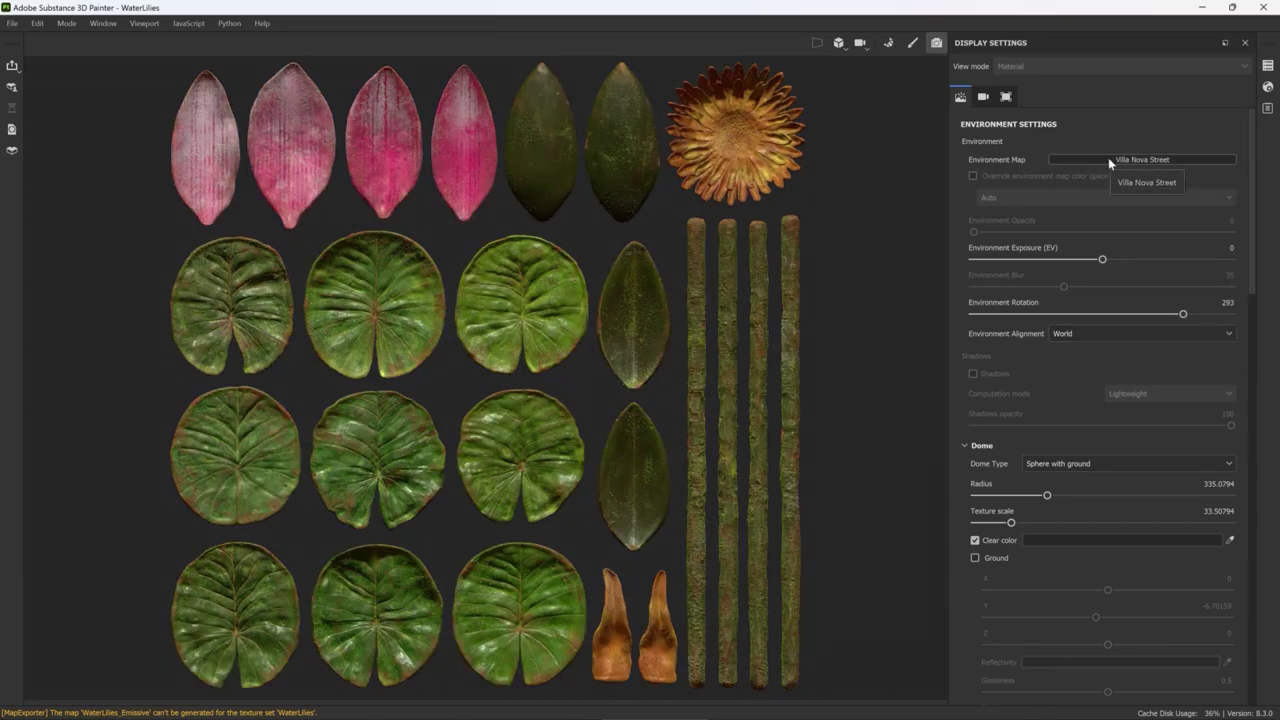
Set environment exposure to 1.45 and environment rotation to 306
mouse_move(935, 300)
shift+right_down()
mouse_move(915, 300)
mouse_move(960, 300)
shift+right_up()
drag(1102, 259, 1117, 259)
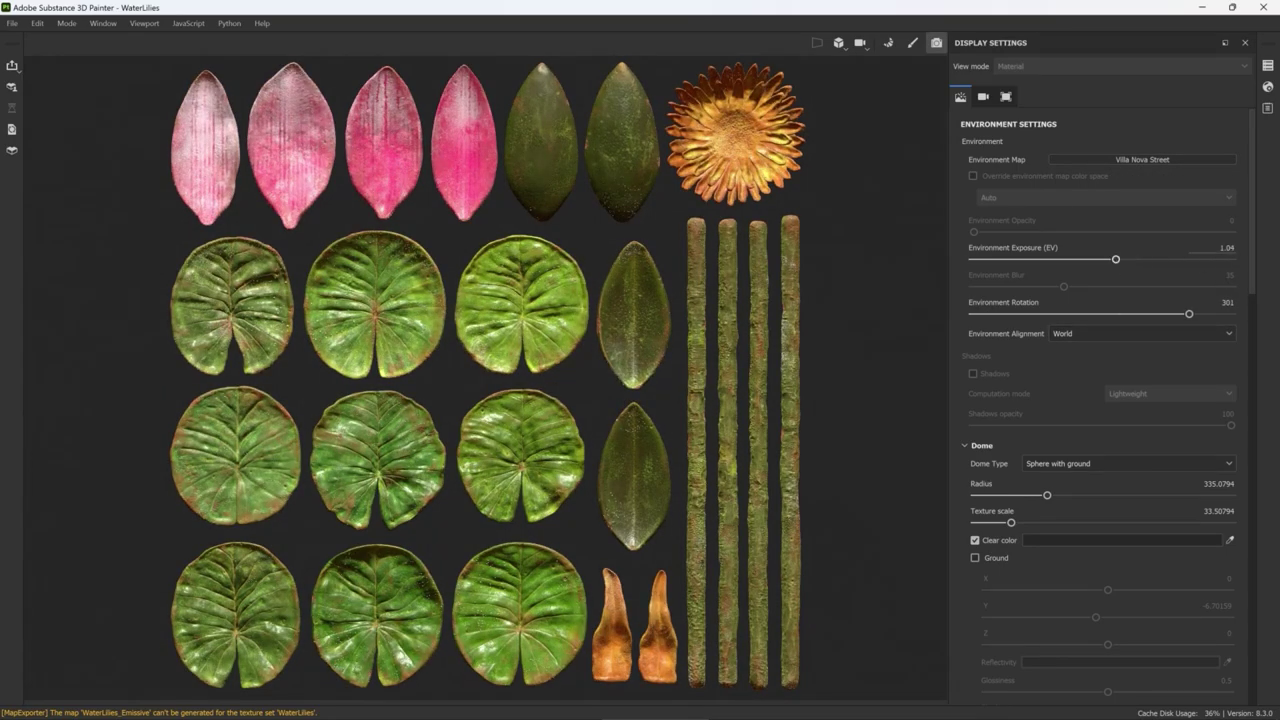
shift+right_drag(812, 252, 798, 255)
drag(1116, 259, 1116, 259)
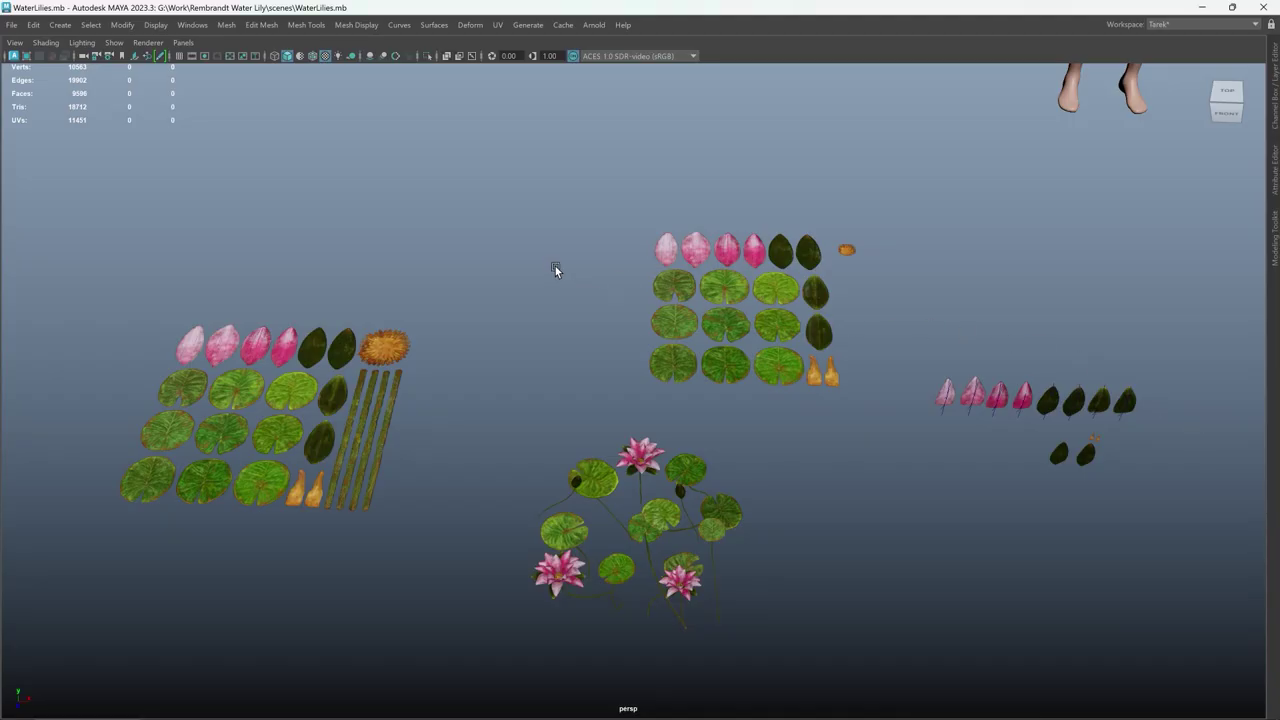
mouse_move(557, 271)
alt+mouse_down()
mouse_move(586, 266)
mouse_move(532, 270)
alt+mouse_up()
Move in on the upper lily-pad group and select a stalk and a pad
mouse_move(532, 270)
alt+right_down()
mouse_move(566, 277)
mouse_move(619, 352)
mouse_move(773, 314)
alt+right_up()
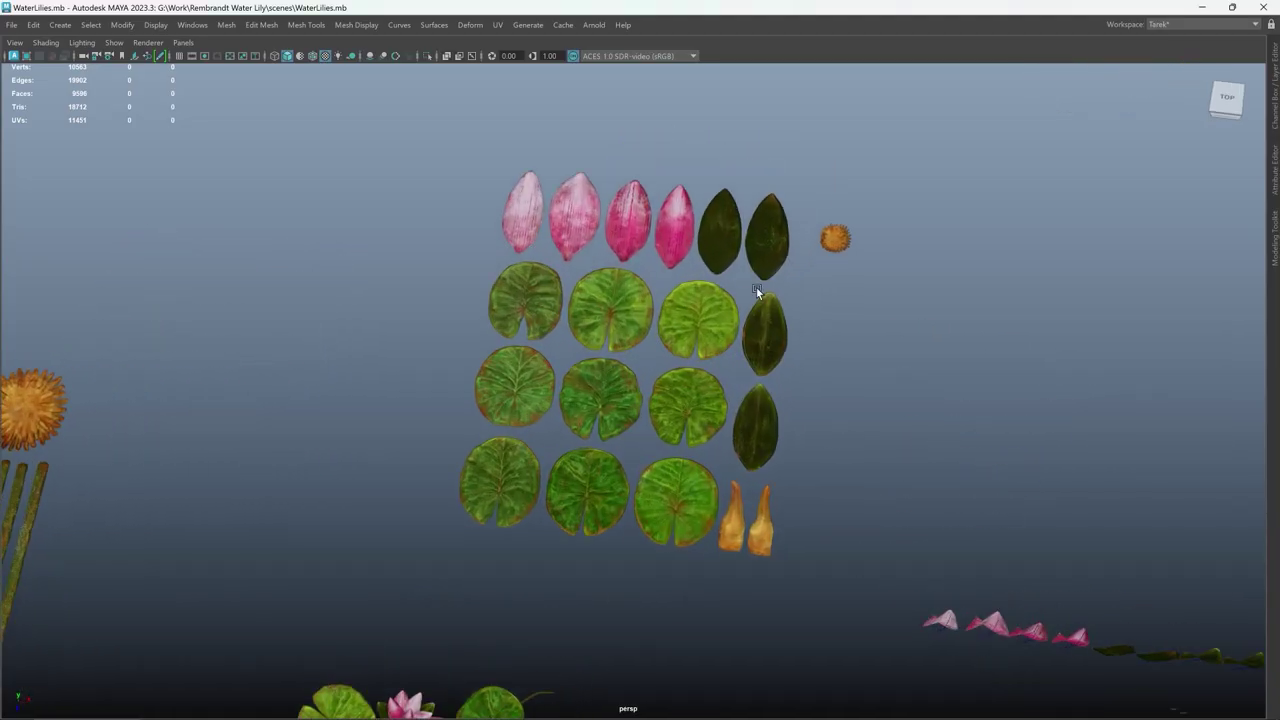
alt+middle_drag(527, 280, 319, 347)
click(318, 331)
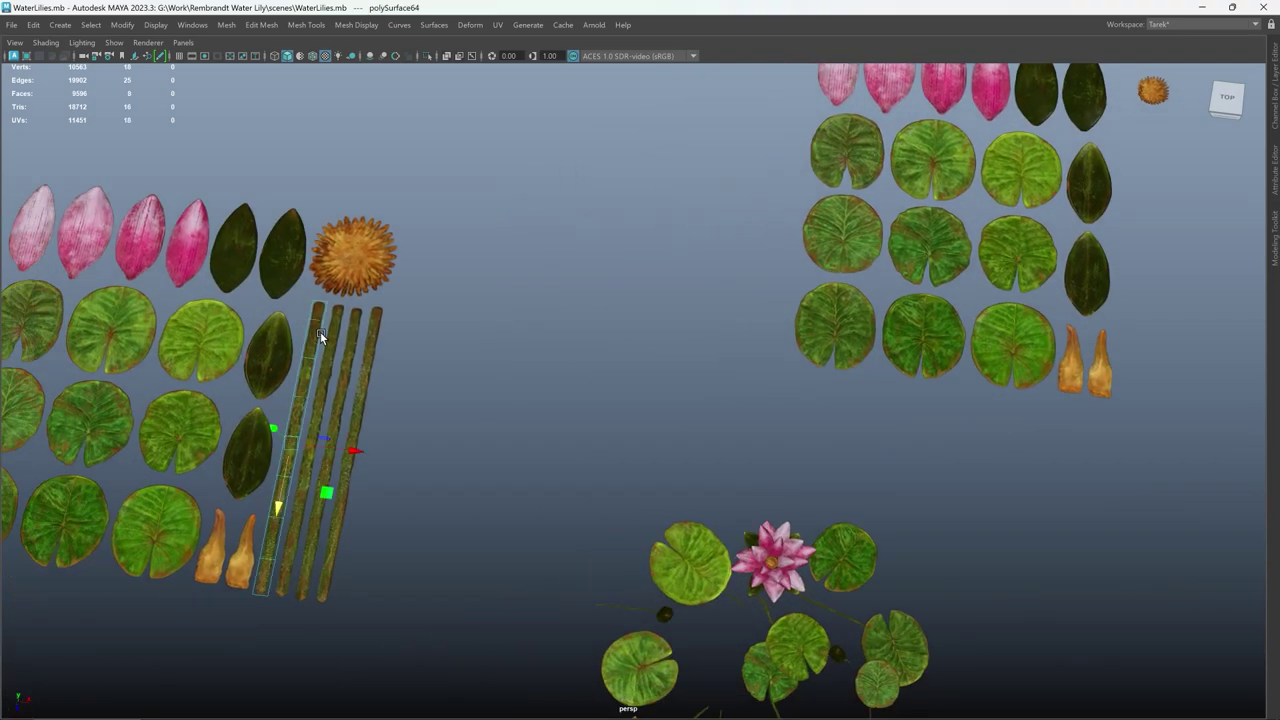
scroll(320, 331, down, 3)
scroll(549, 348, down, 3)
scroll(828, 247, down, 2)
click(854, 232)
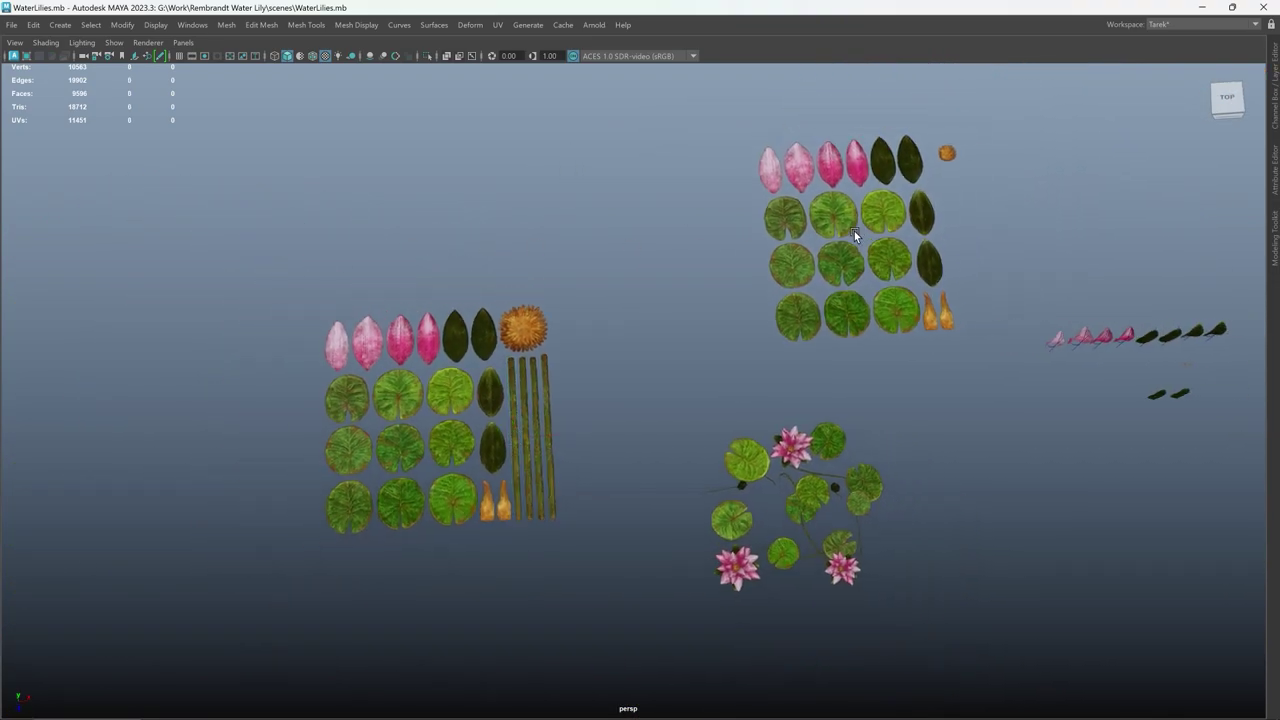
Centre the upper leaf group and box-select every piece in it
alt+middle_drag(545, 261, 591, 266)
alt+middle_drag(970, 210, 446, 326)
drag(366, 240, 634, 470)
scroll(549, 401, up, 2)
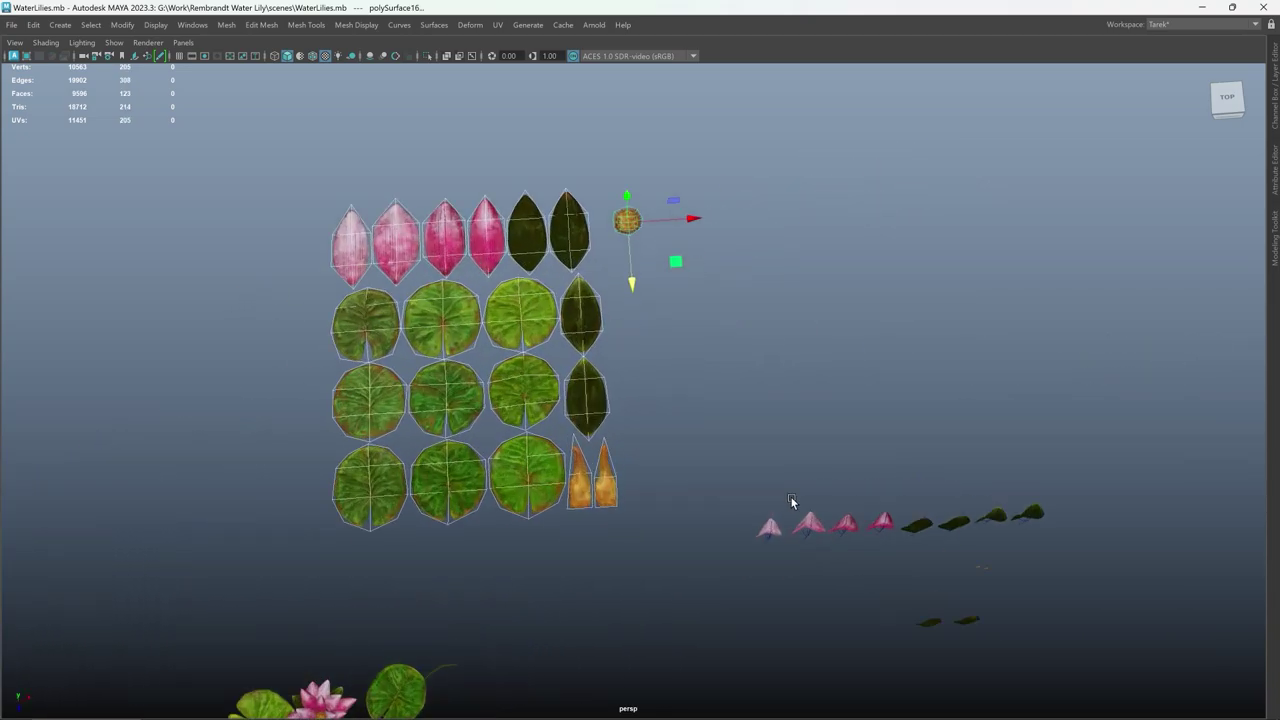
scroll(791, 505, up, 1)
scroll(763, 368, up, 1)
scroll(869, 471, up, 2)
mouse_move(752, 420)
alt+middle_down()
mouse_move(697, 423)
mouse_move(746, 357)
alt+middle_up()
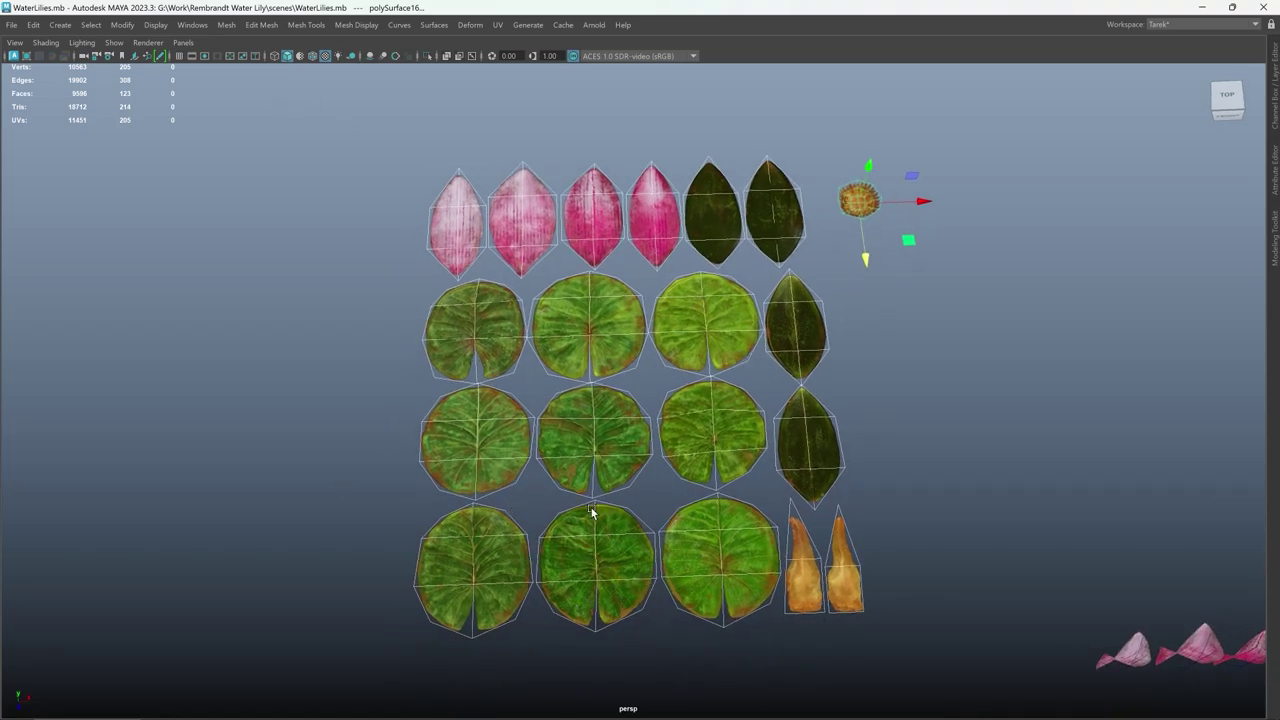
Select individual lily pads, a right-hand leaf and the third pink petal to inspect textures
click(561, 429)
key(Left)
click(545, 303)
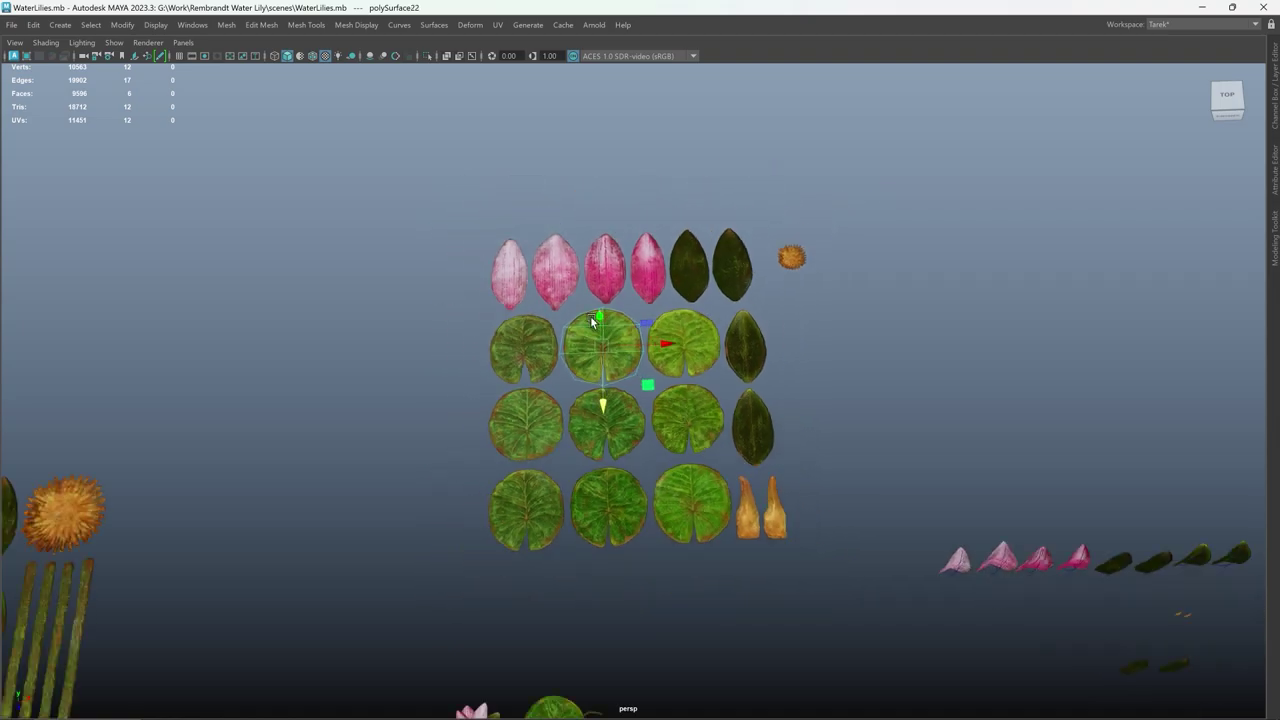
scroll(545, 303, down, 5)
alt+drag(545, 303, 735, 258)
click(670, 282)
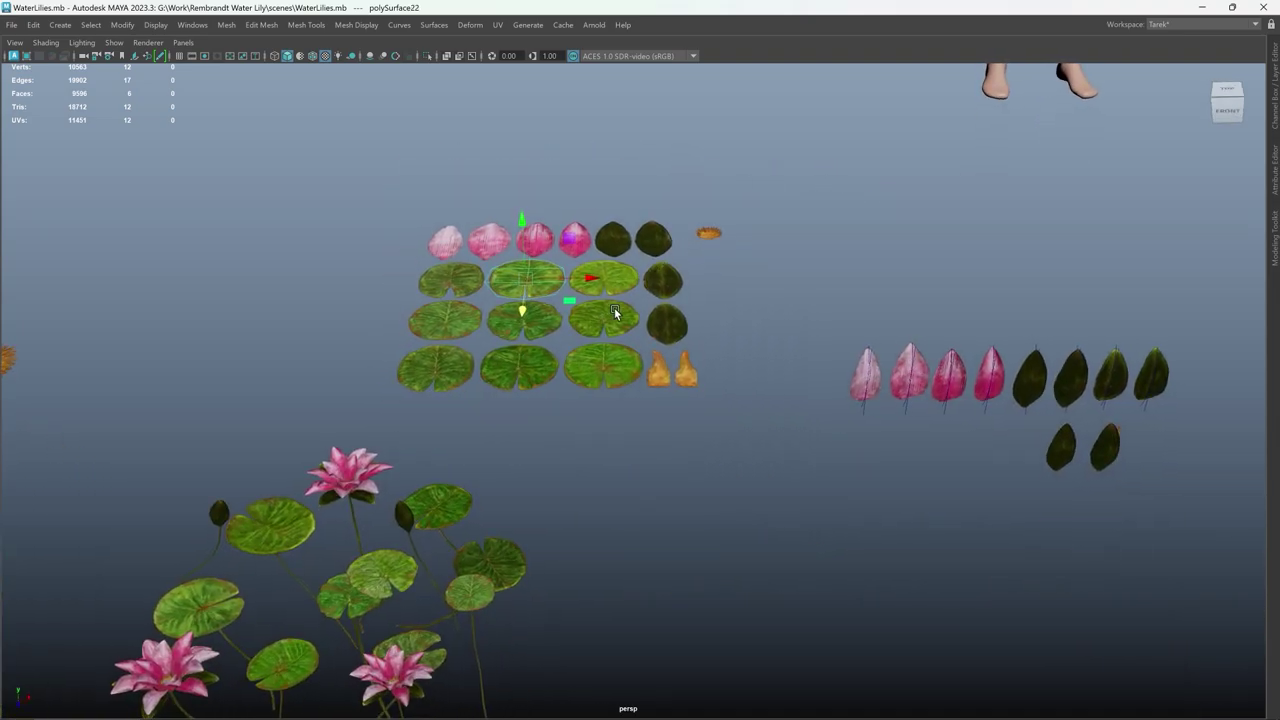
alt+drag(670, 282, 510, 264)
scroll(744, 346, up, 4)
click(569, 255)
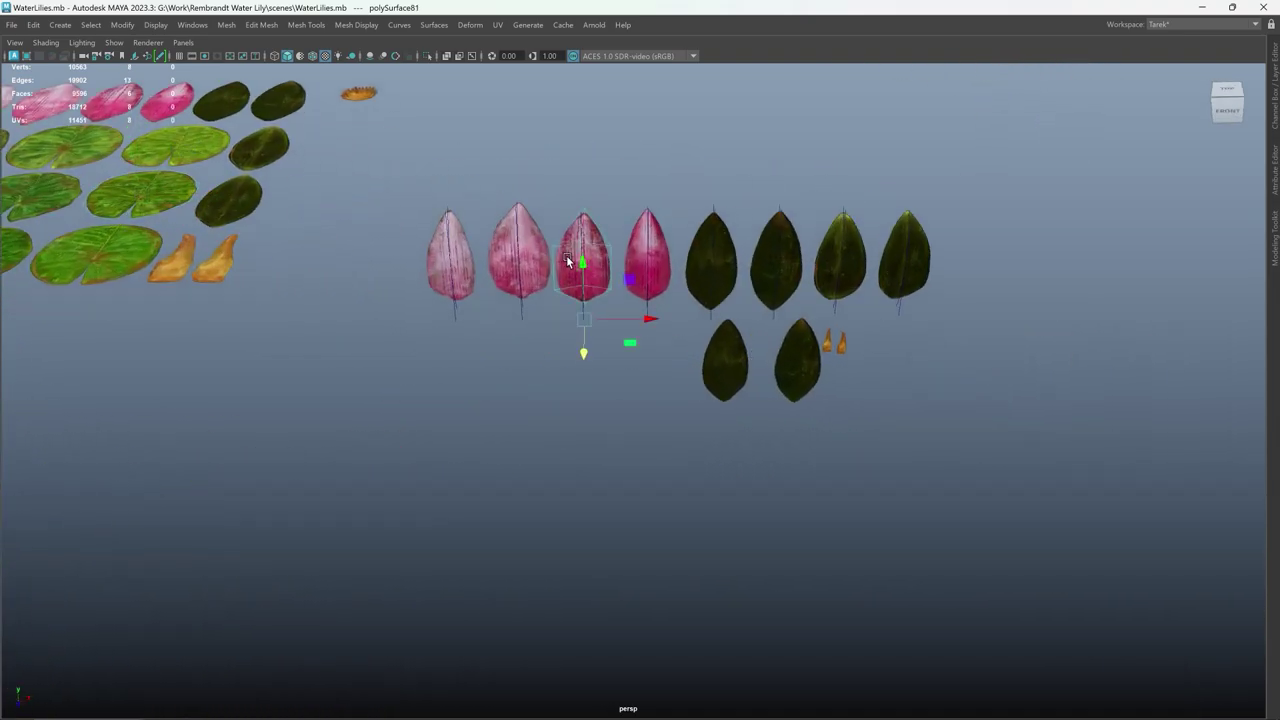
Frame the petal, orbit up to a high view and select the WaterLilies_01 group
key(f)
scroll(777, 306, down, 4)
mouse_move(759, 297)
alt+mouse_down()
mouse_move(613, 308)
mouse_move(523, 263)
mouse_move(737, 192)
mouse_move(763, 203)
mouse_move(300, 251)
mouse_move(669, 180)
mouse_move(1022, 443)
mouse_move(884, 101)
alt+mouse_up()
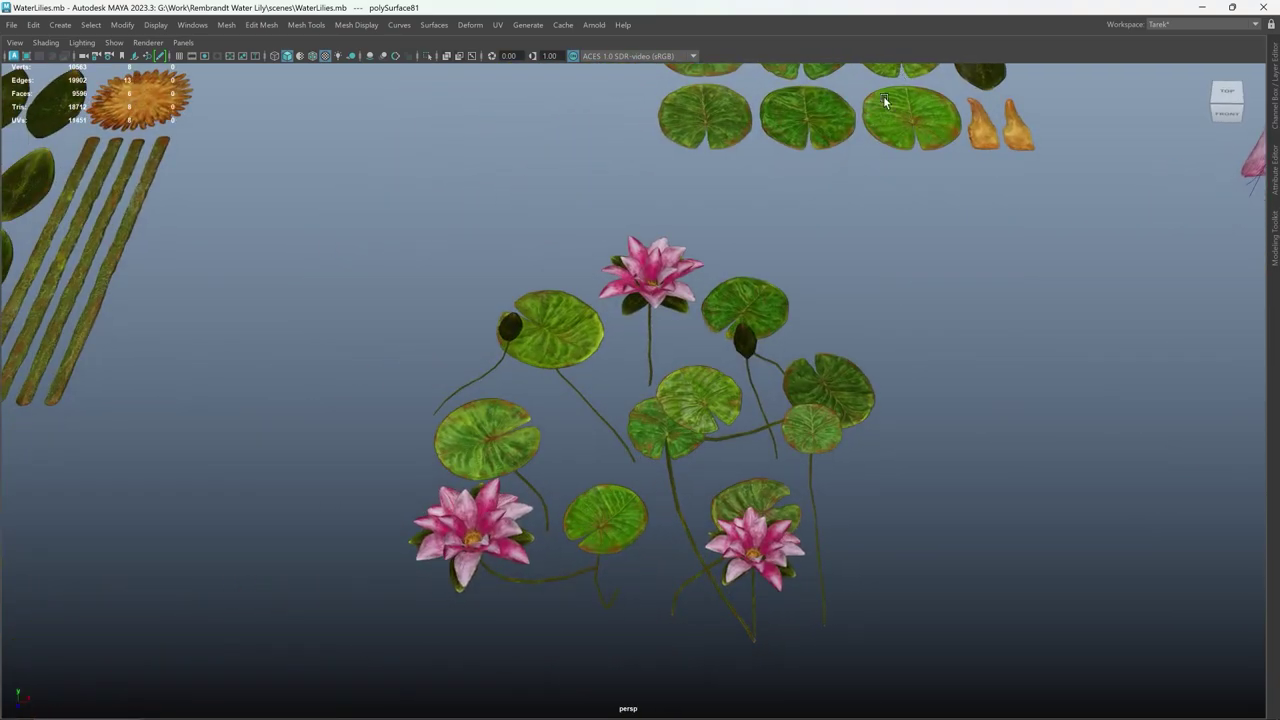
click(746, 296)
scroll(680, 296, up, 1)
scroll(707, 321, up, 1)
scroll(700, 320, up, 1)
scroll(740, 360, up, 2)
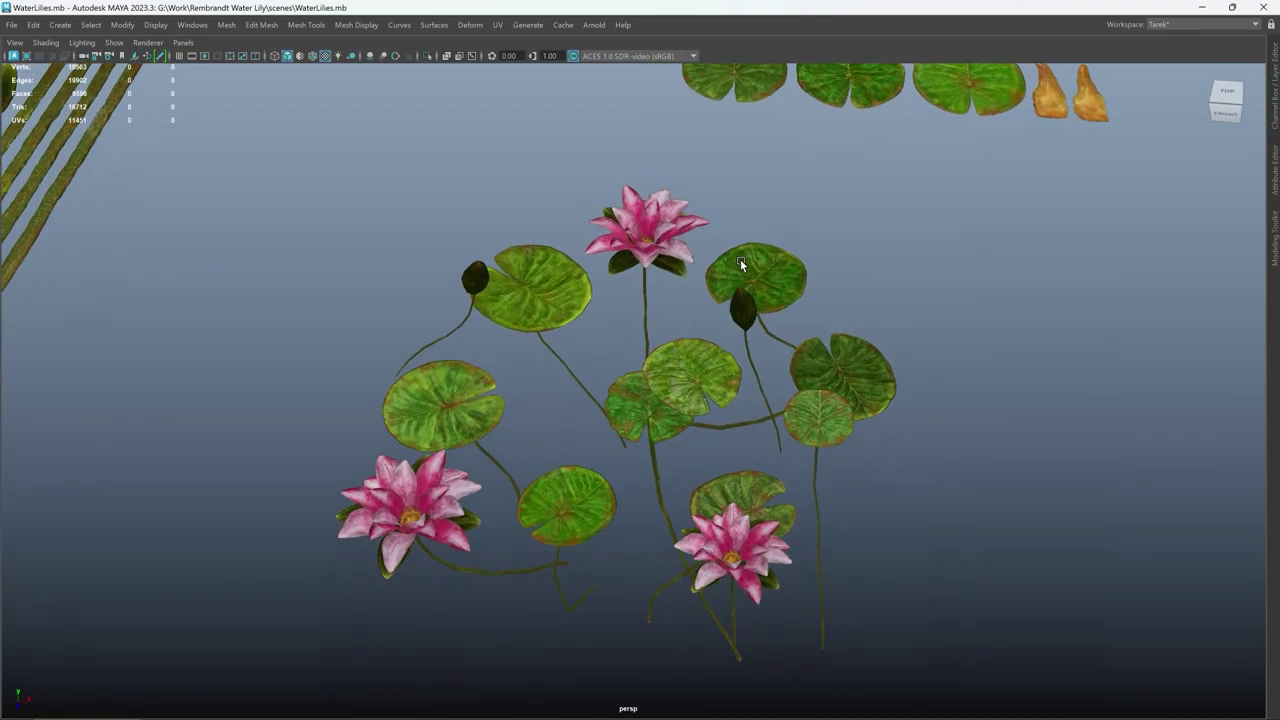
Orbit to a low close view of the lilies and clear the selection
mouse_move(740, 360)
alt+mouse_down()
mouse_move(807, 374)
mouse_move(559, 331)
mouse_move(611, 317)
mouse_move(694, 386)
mouse_move(726, 364)
mouse_move(799, 357)
mouse_move(738, 233)
mouse_move(717, 261)
mouse_move(729, 284)
mouse_move(624, 271)
mouse_move(591, 233)
mouse_move(583, 240)
mouse_move(737, 263)
mouse_move(654, 220)
mouse_move(588, 245)
alt+mouse_up()
click(559, 331)
click(654, 220)
scroll(588, 250, down, 2)
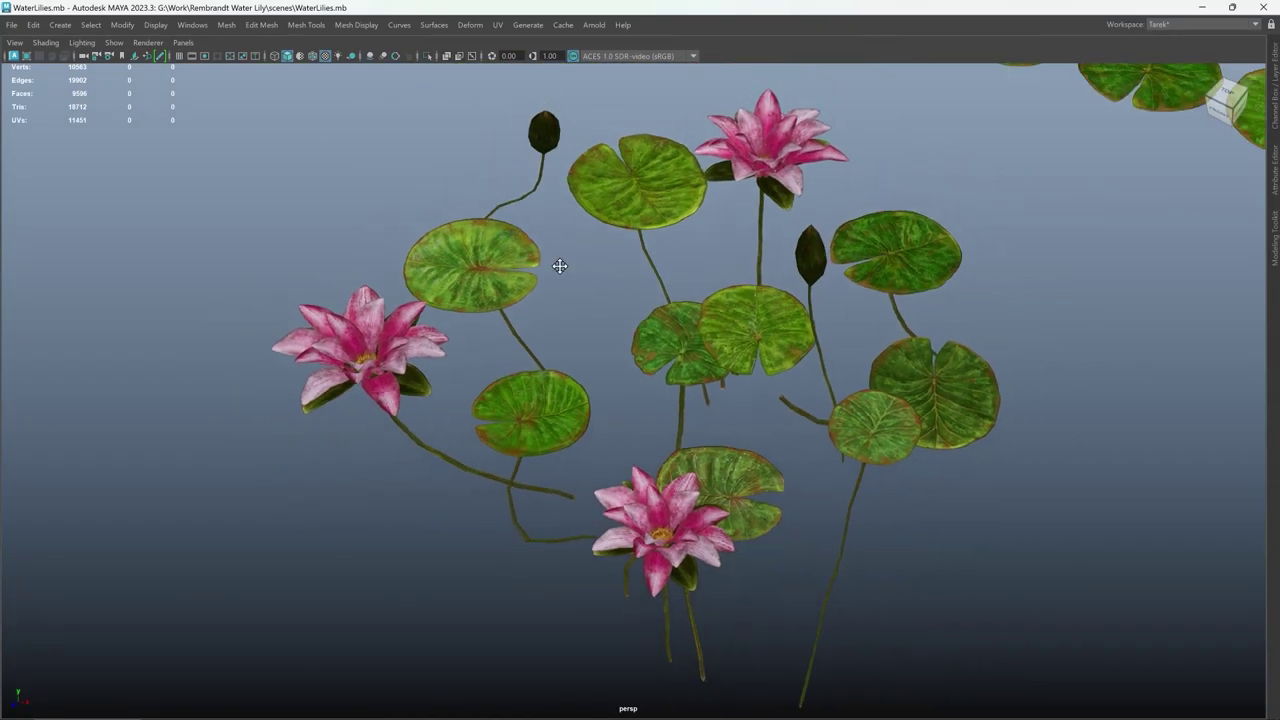
scroll(619, 304, down, 2)
scroll(568, 320, down, 2)
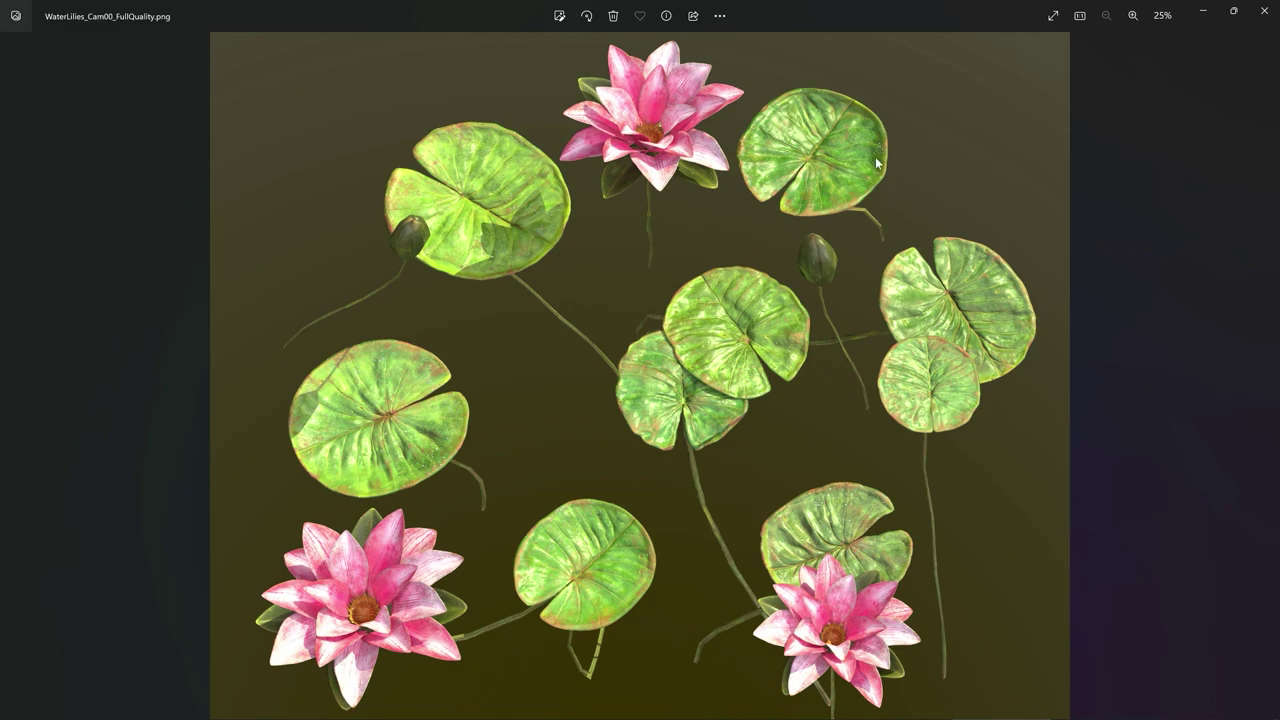
Zoom in and out on the WaterLilies_Cam00_FullQuality.png full-scene render
scroll(628, 133, up, 1)
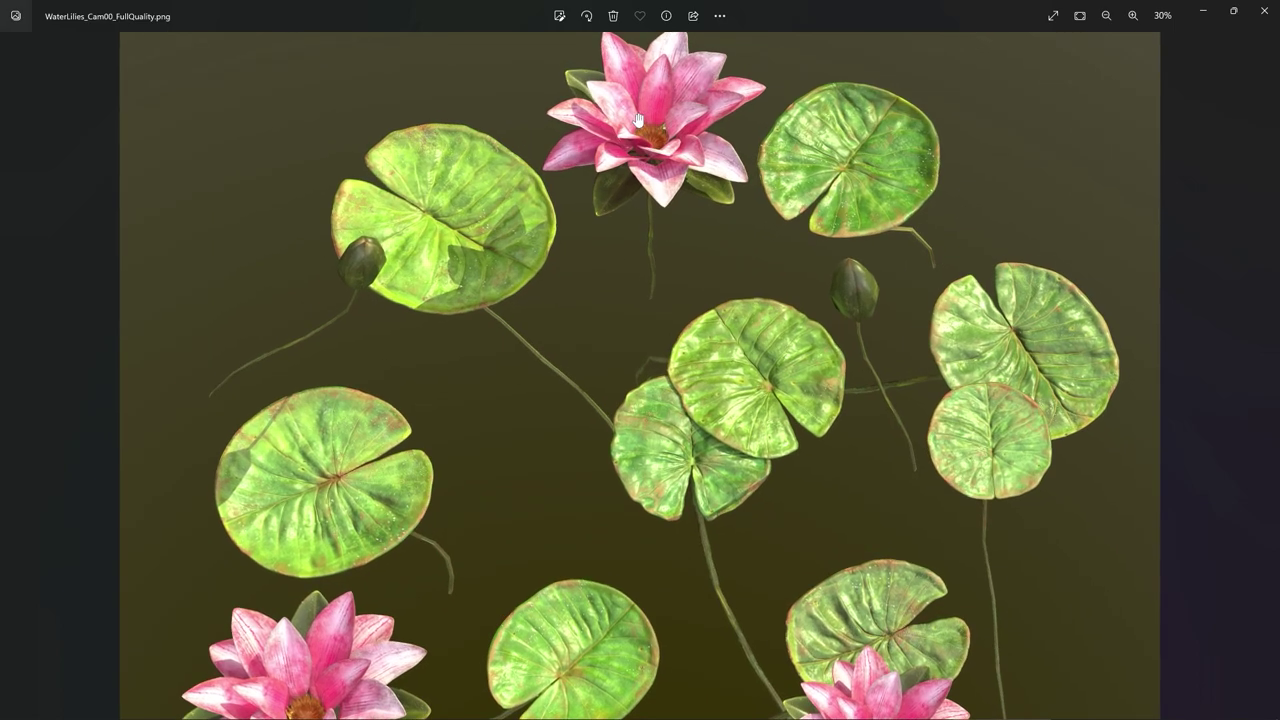
scroll(638, 120, down, 1)
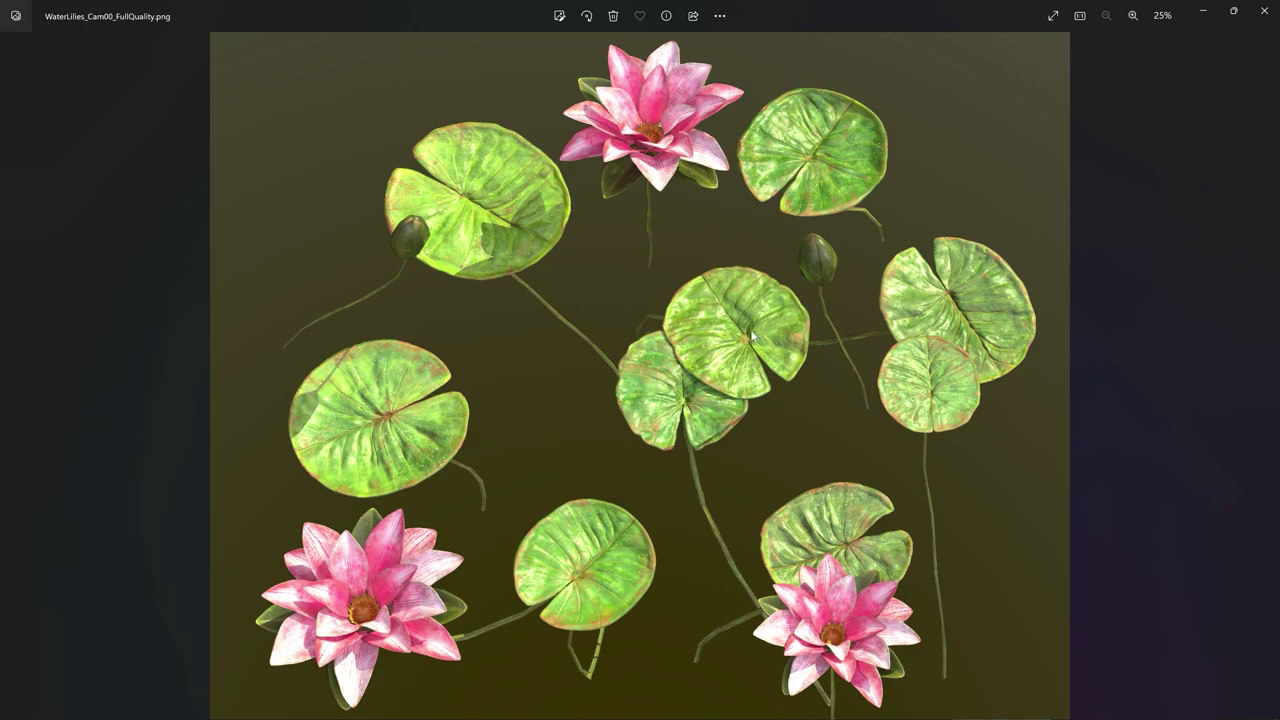
scroll(635, 616, up, 1)
scroll(660, 594, down, 1)
scroll(690, 215, up, 1)
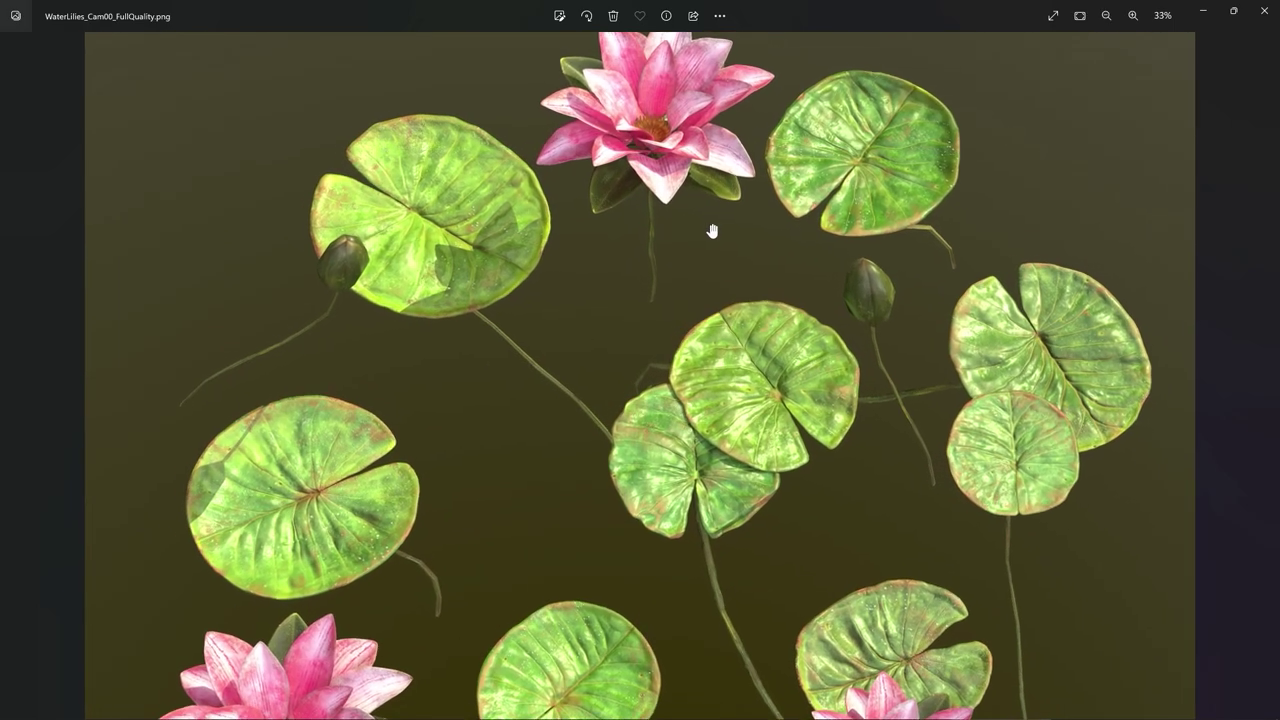
scroll(650, 300, down, 1)
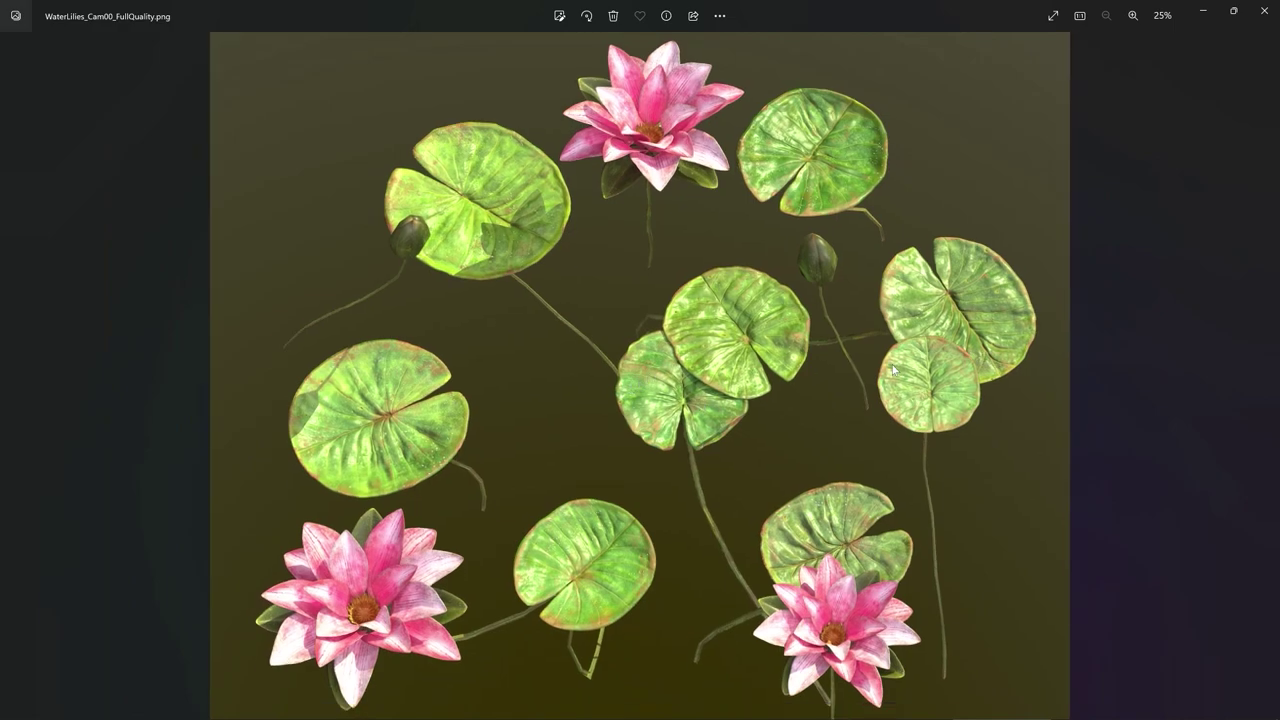
Advance to the next lily close-up render and zoom around it
key(Right)
scroll(459, 289, up, 2)
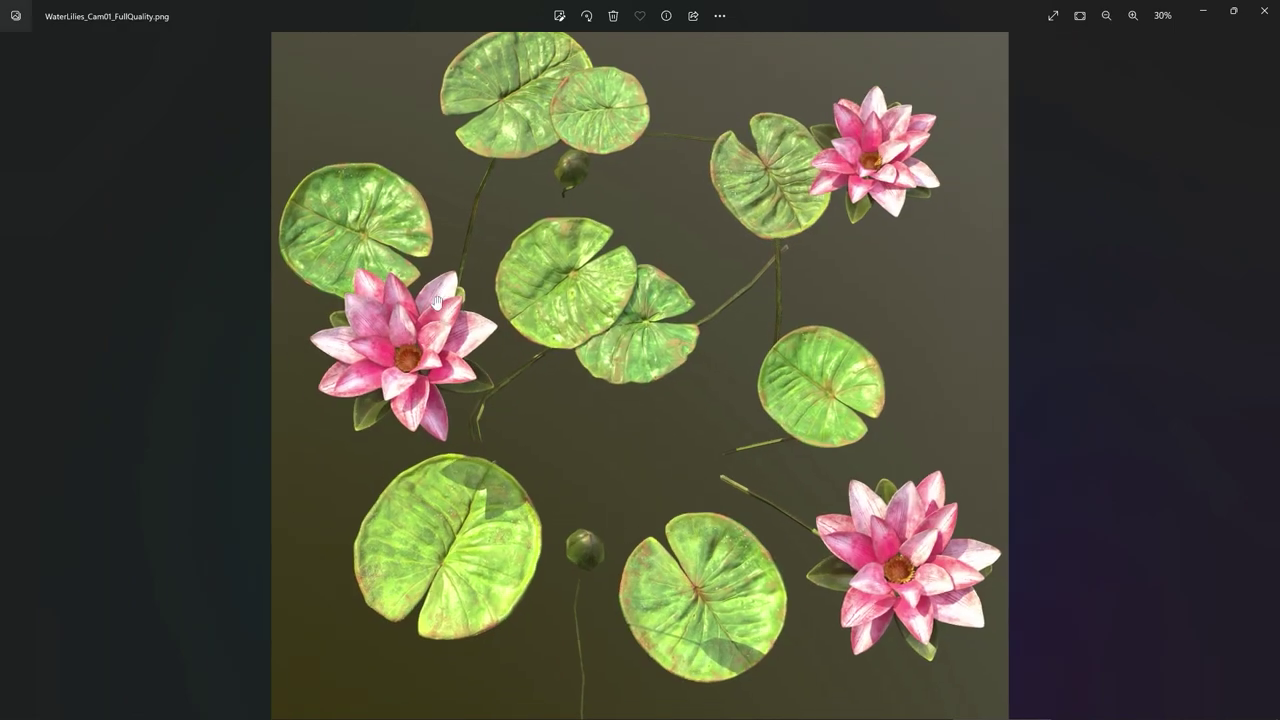
scroll(690, 420, down, 3)
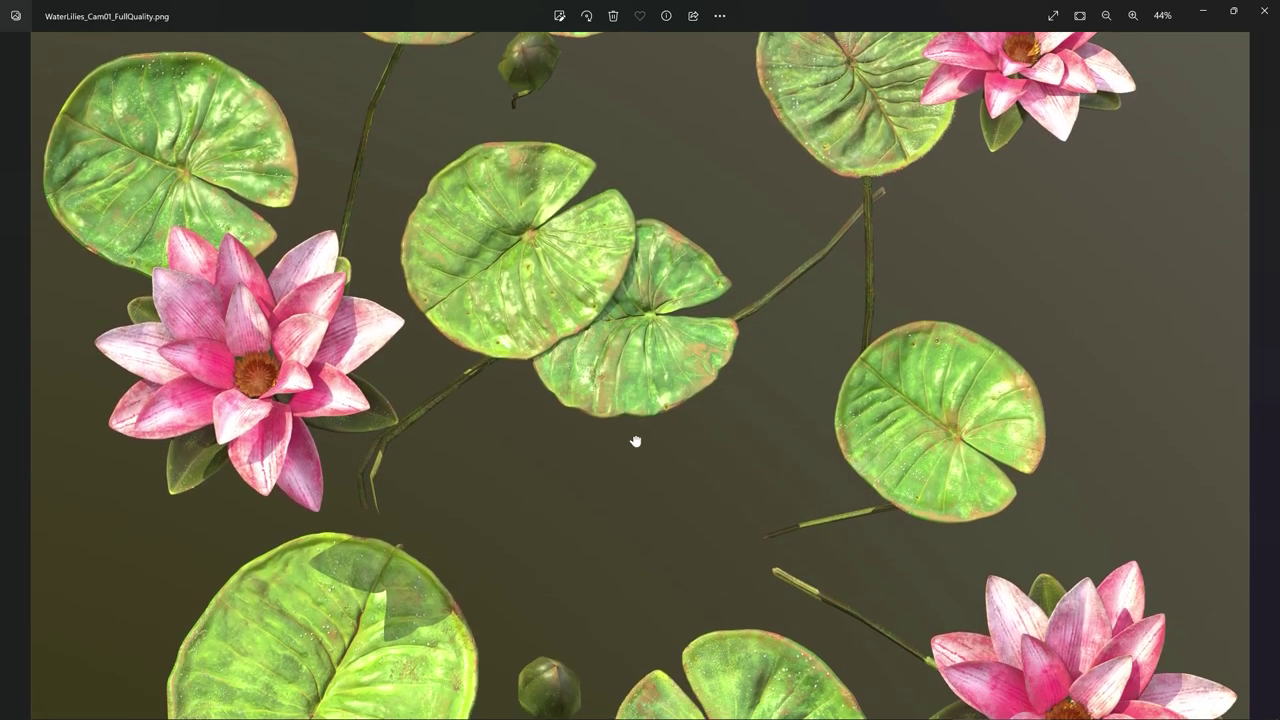
scroll(629, 251, down, 1)
scroll(622, 194, down, 2)
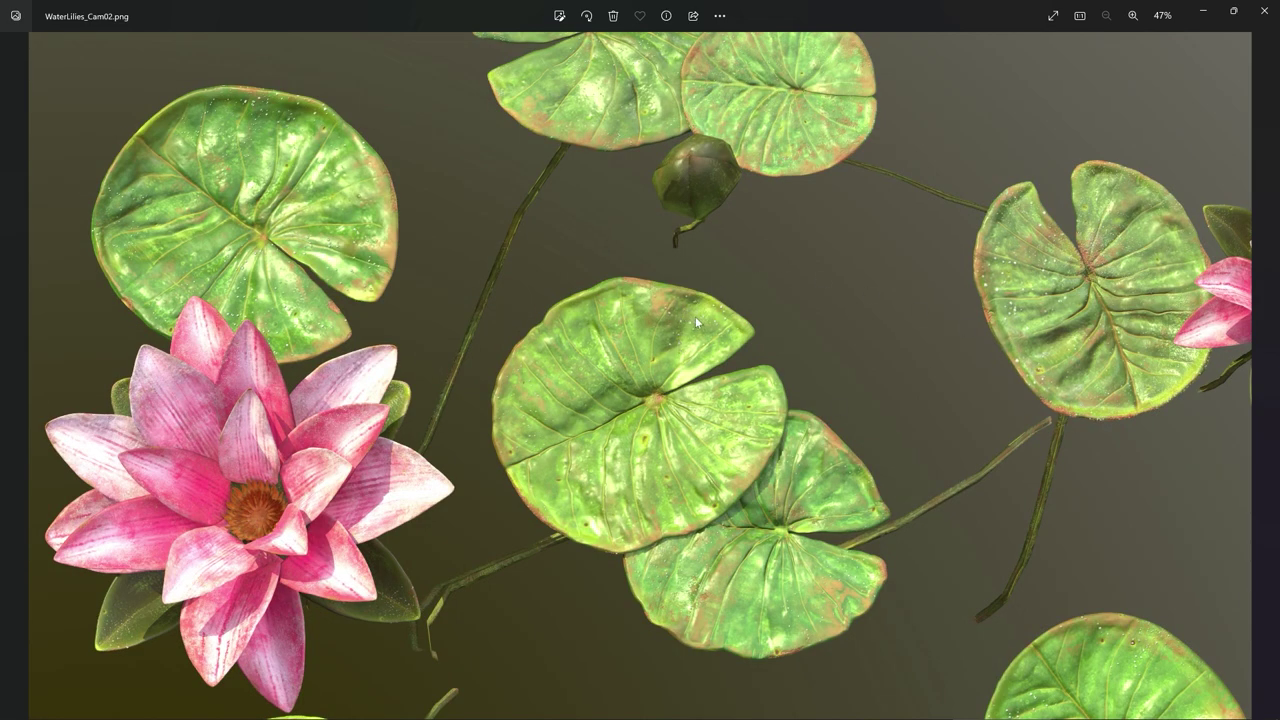
scroll(217, 562, up, 1)
scroll(463, 478, up, 1)
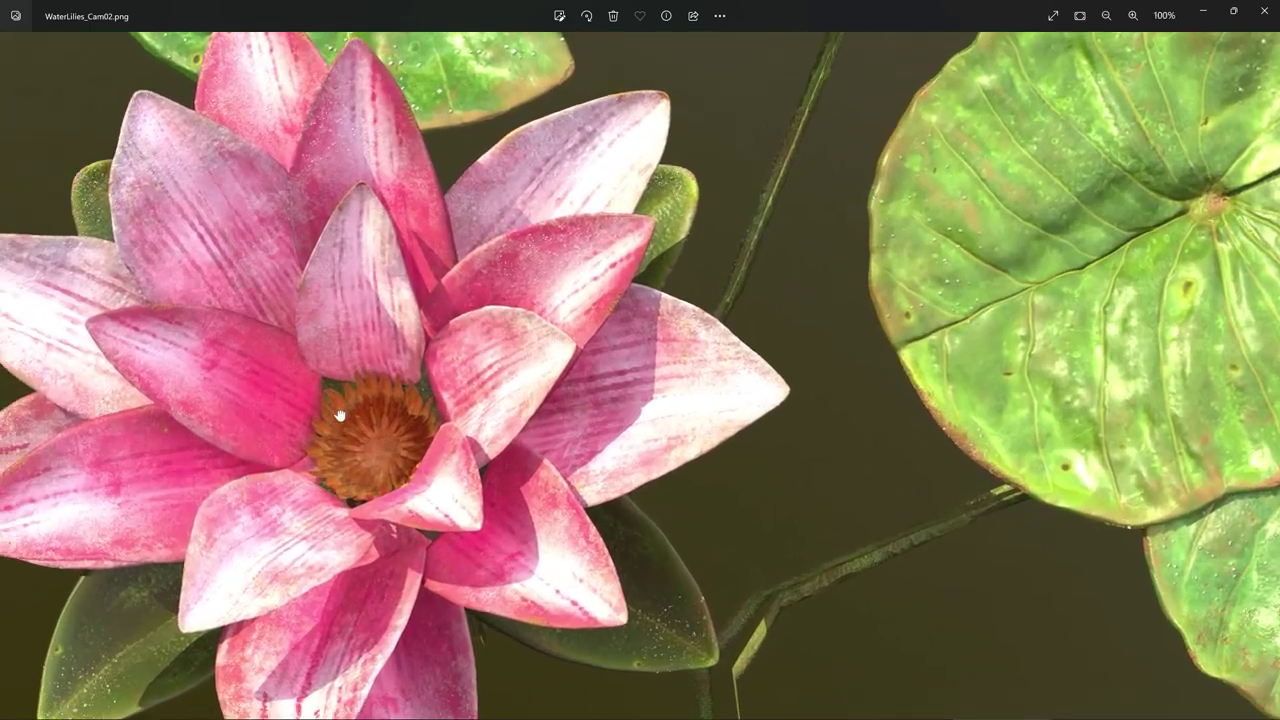
Flip forward through the Cam03, Cam03_001, Cam04, Cam05 and Cam06 FullQuality renders
scroll(406, 351, down, 3)
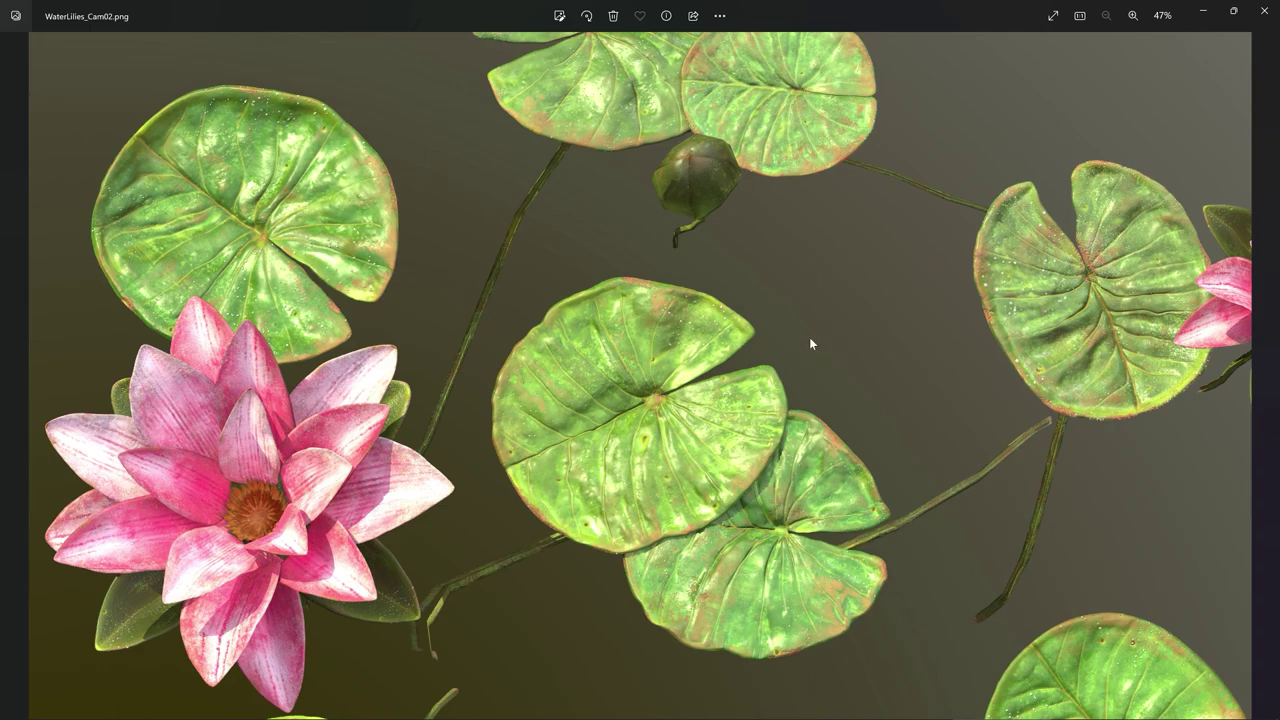
key(Right)
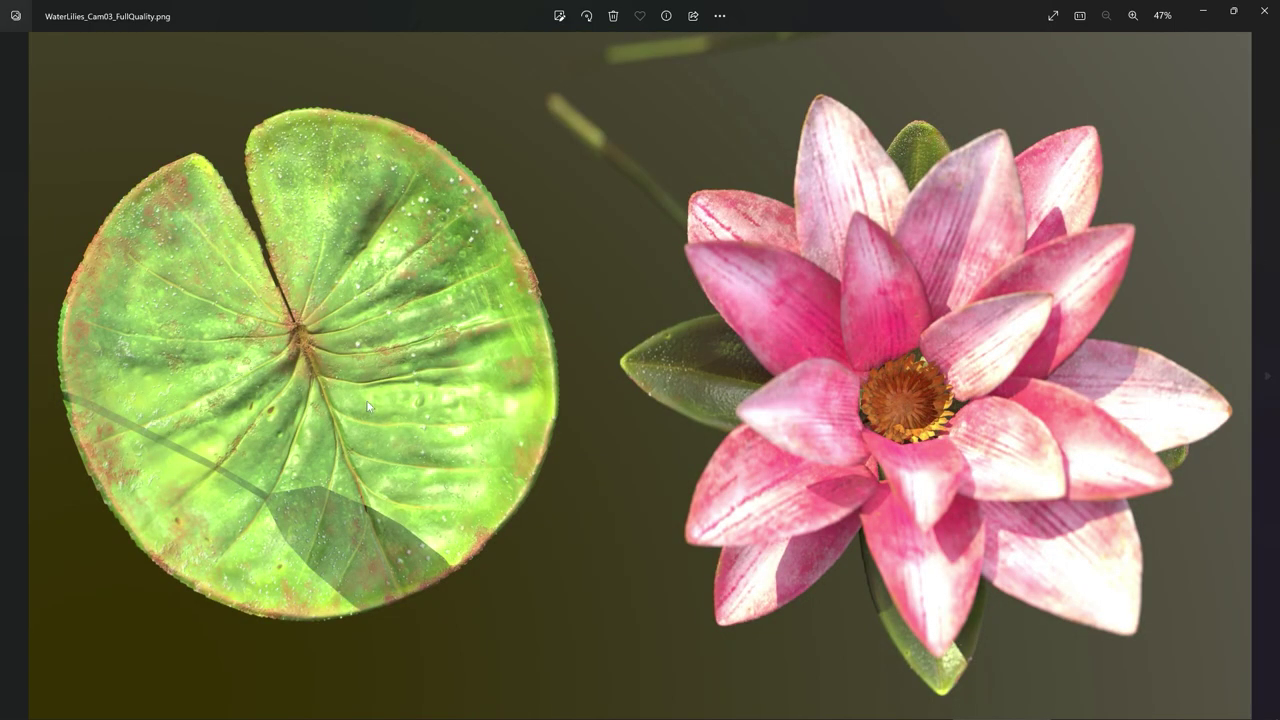
key(Right)
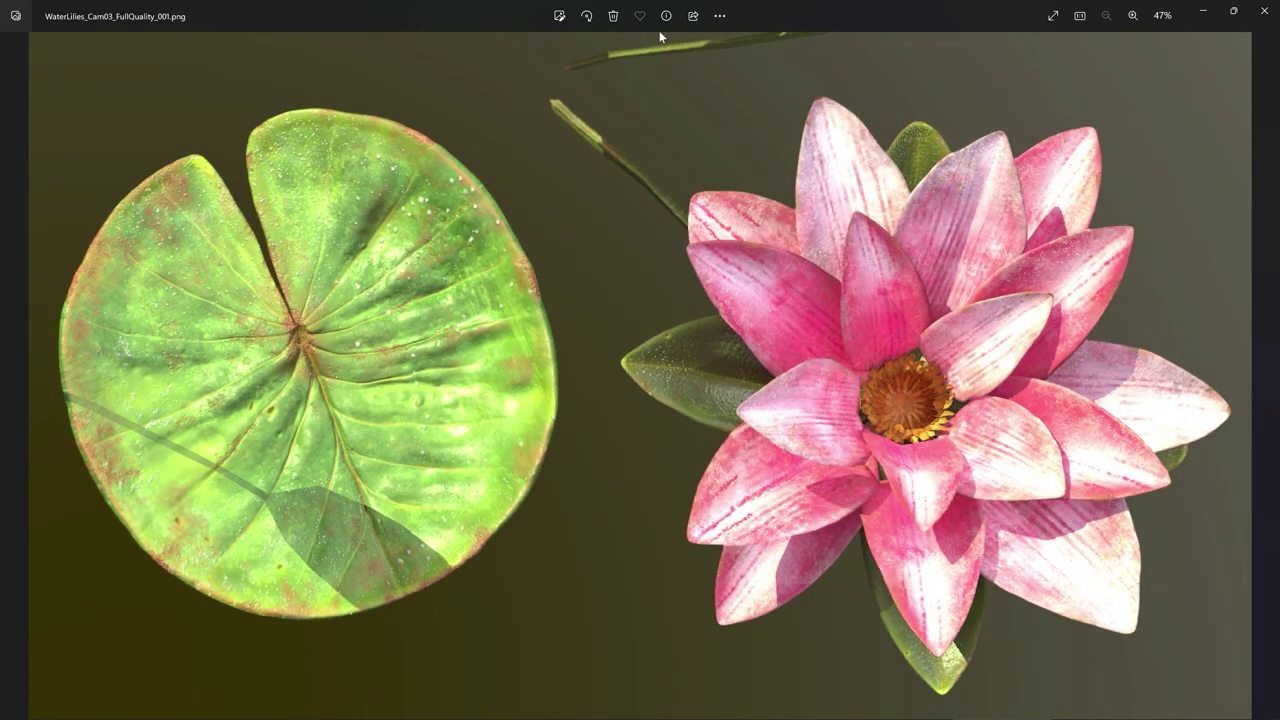
key(Right)
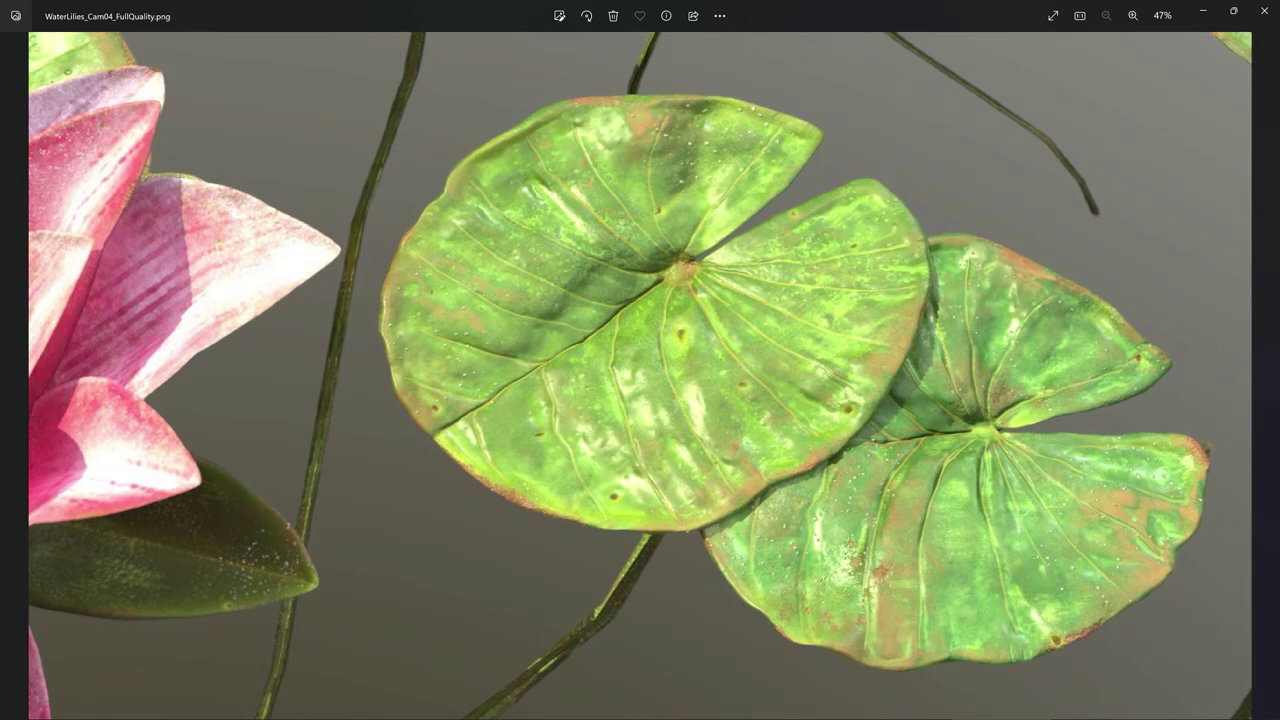
key(Right)
key(Right)
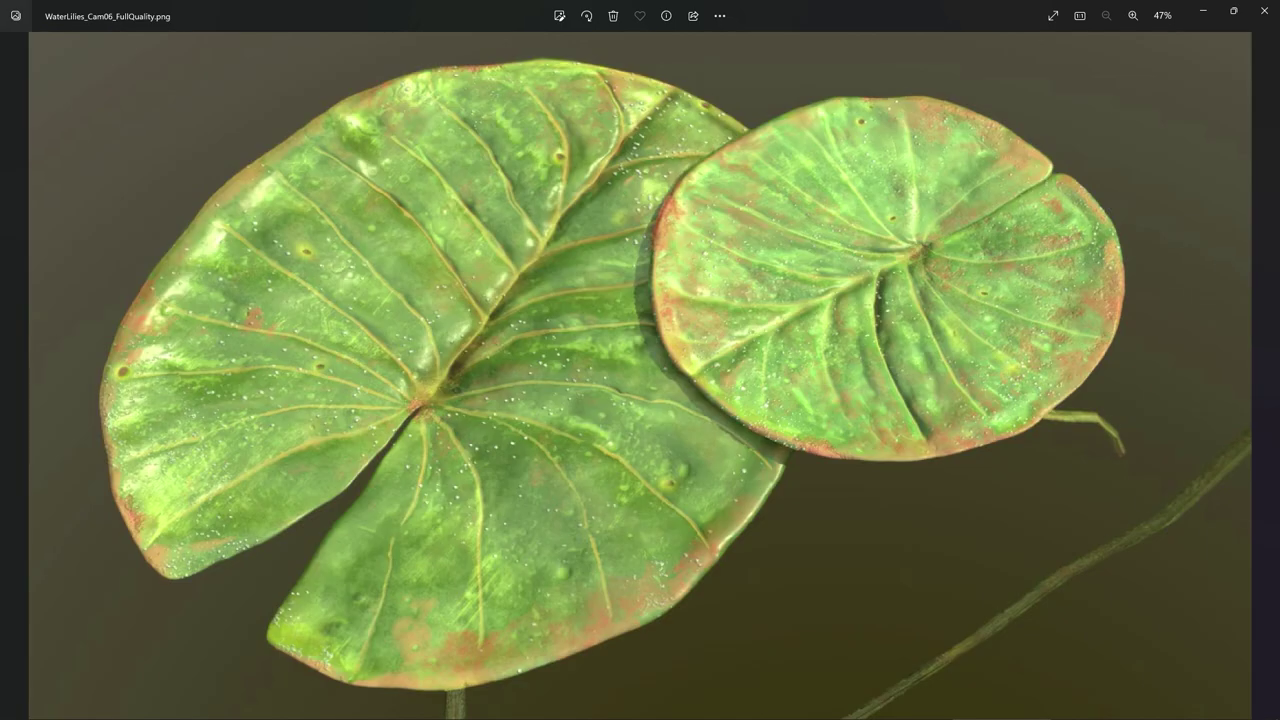
Step back through the earlier lily renders to WaterLilies_Cam02
key(Right)
key(Left)
key(Right)
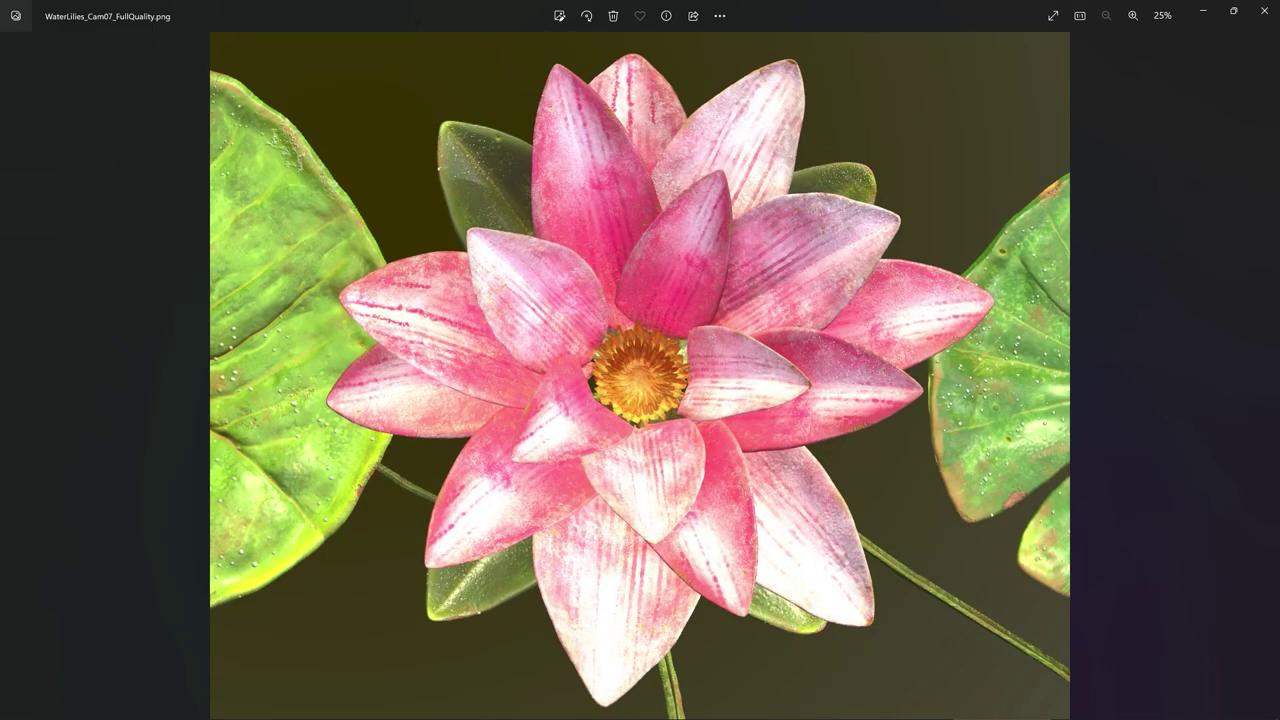
key(Right)
key(Right)
key(Right)
key(Right)
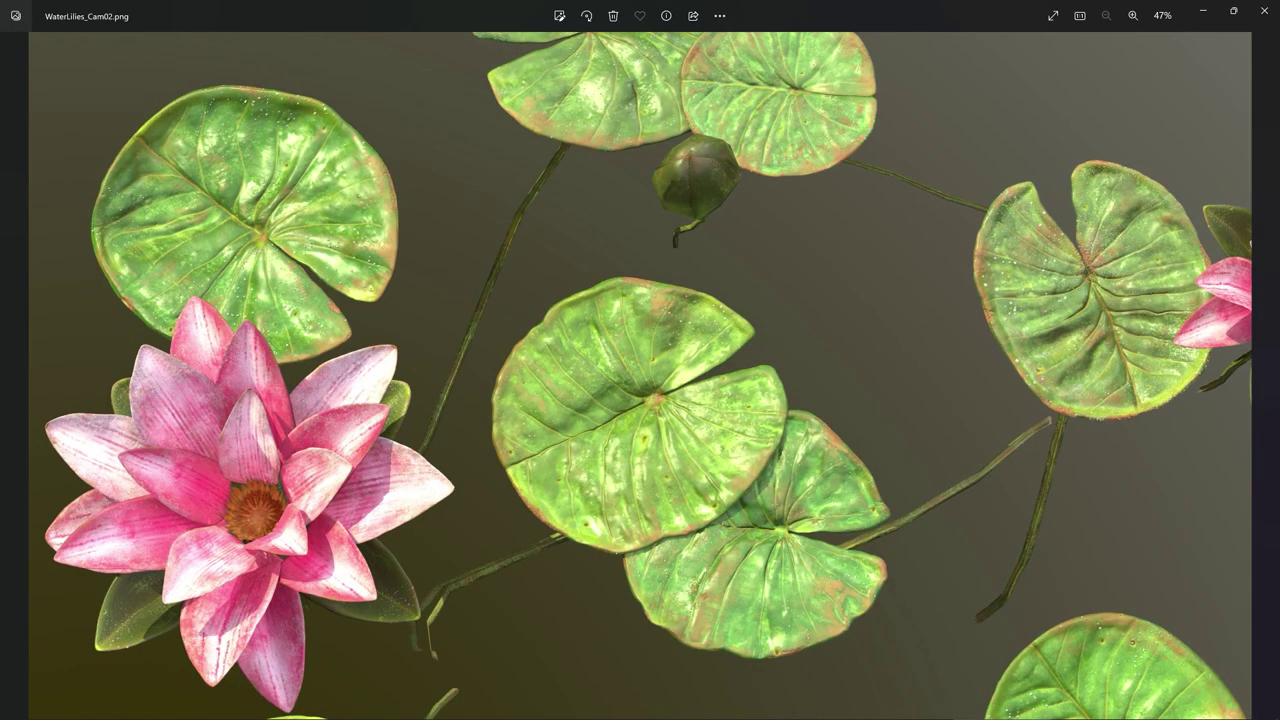
key(Right)
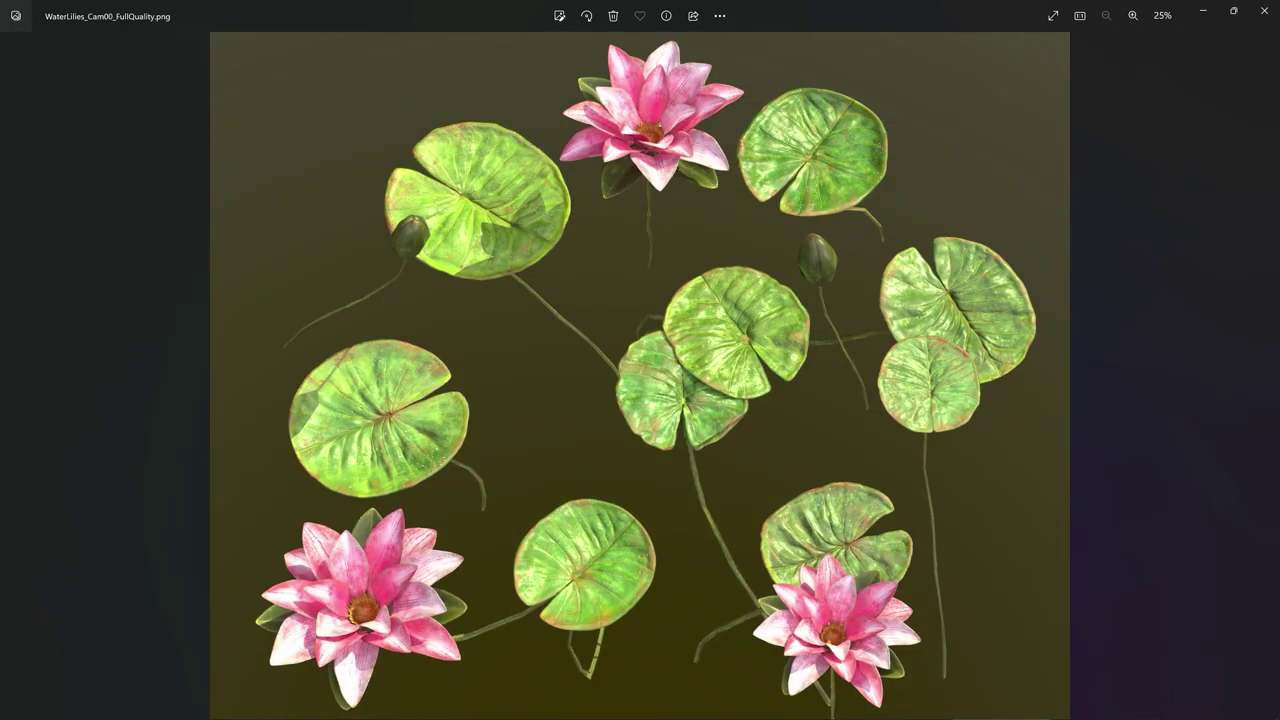